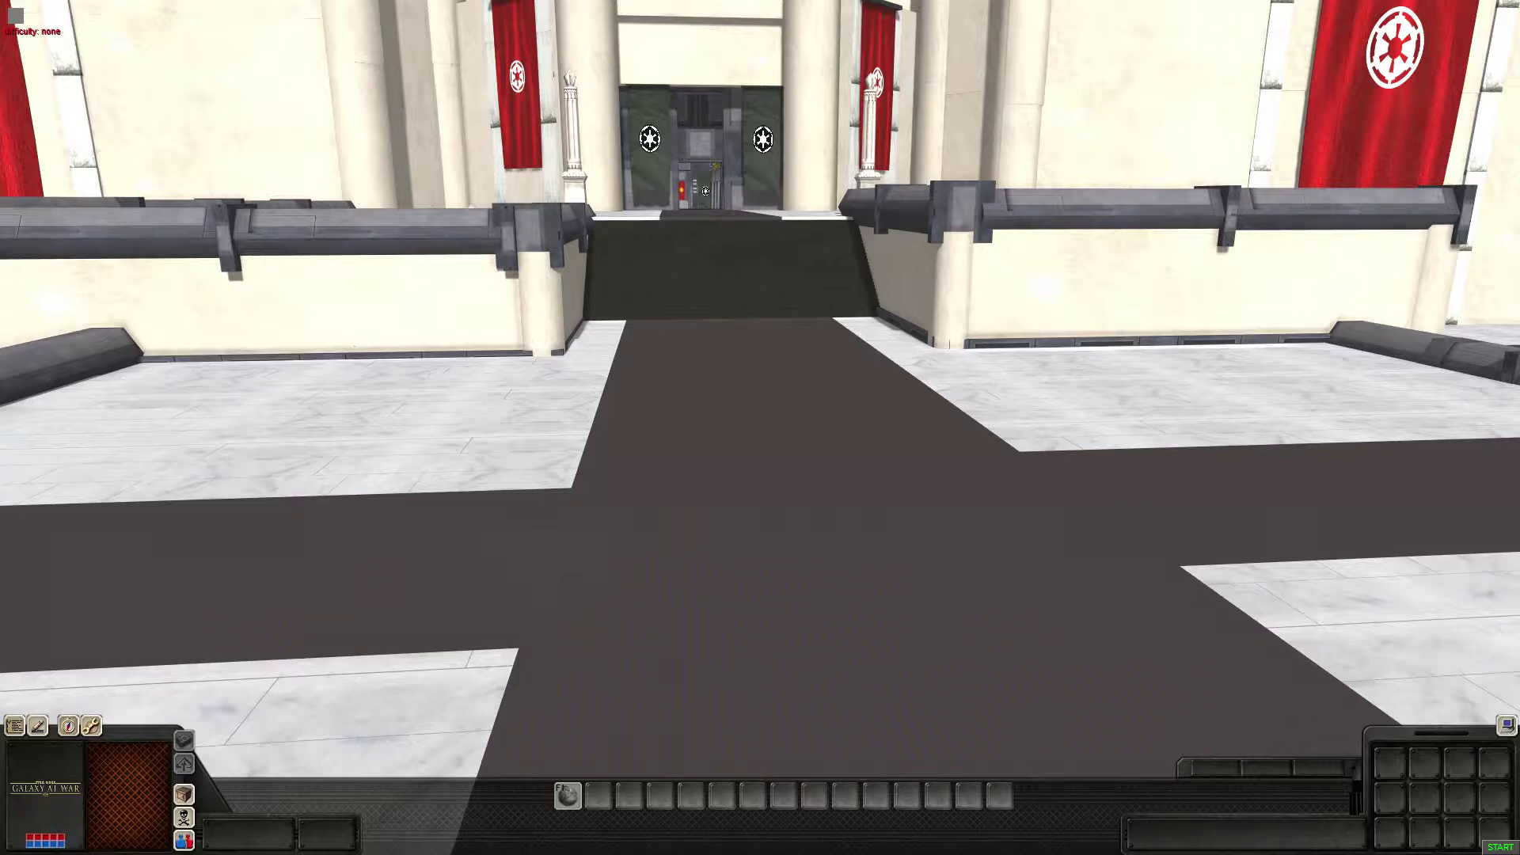
- Switch the map editor to mission editing, with the view in front of the imperial palace ramp
scroll(760, 428, "up", 5)
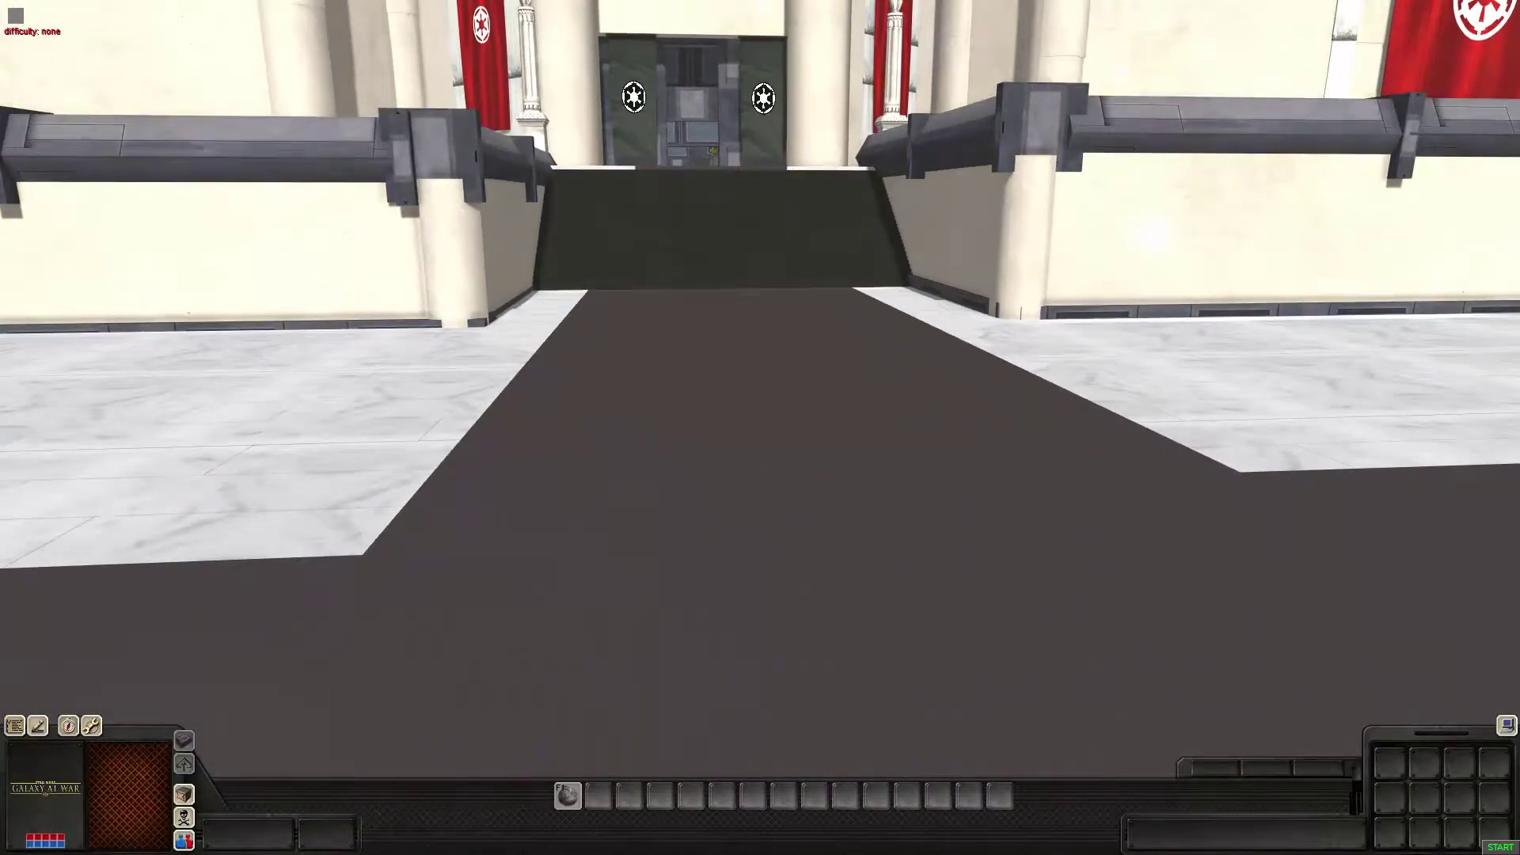
middle_click_drag(761, 427, 708, 428)
key("F2")
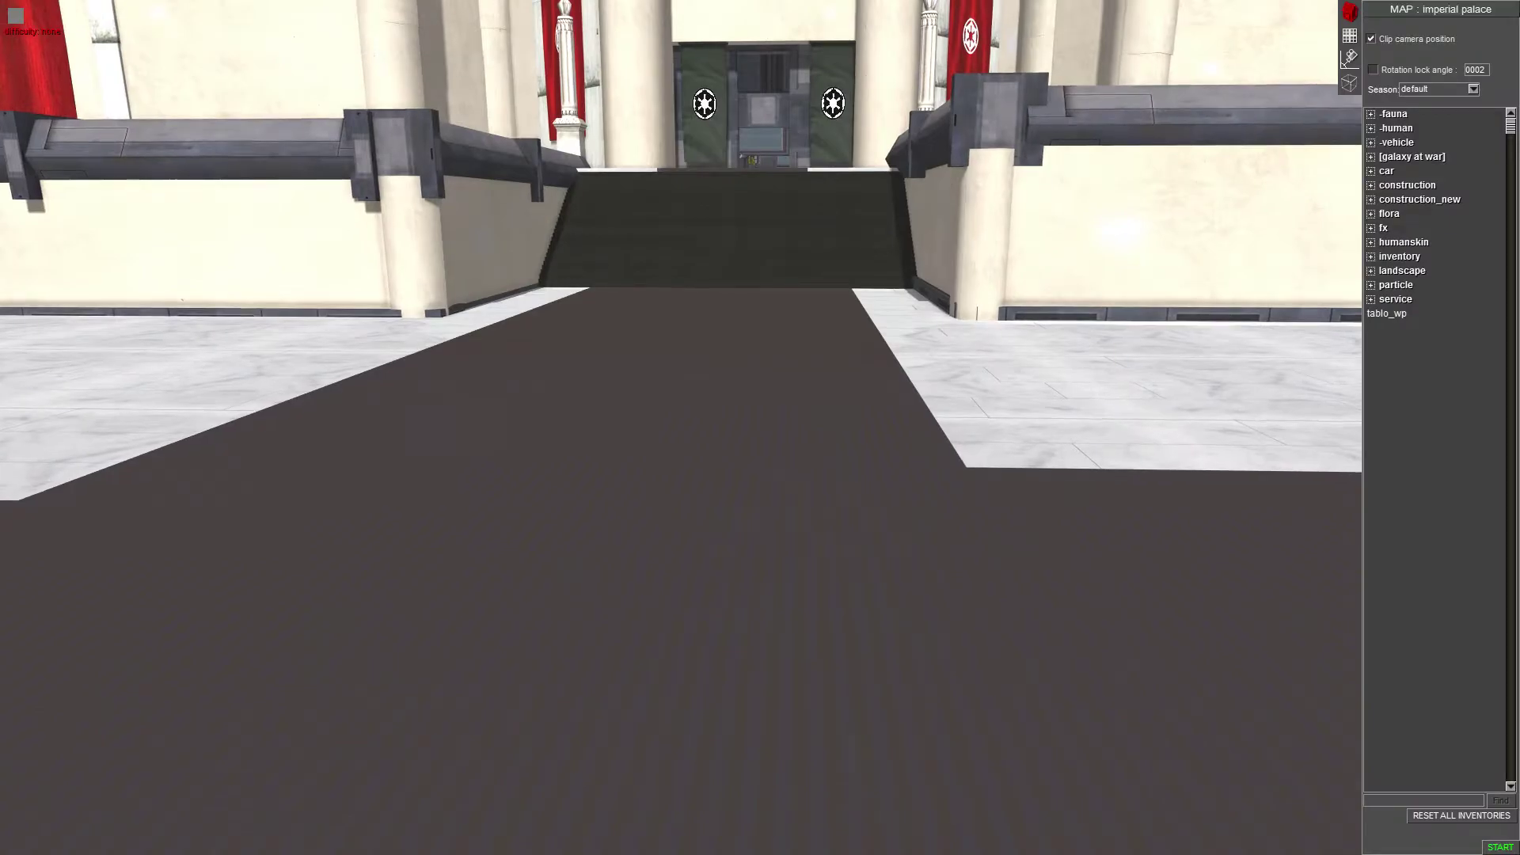
key("F1")
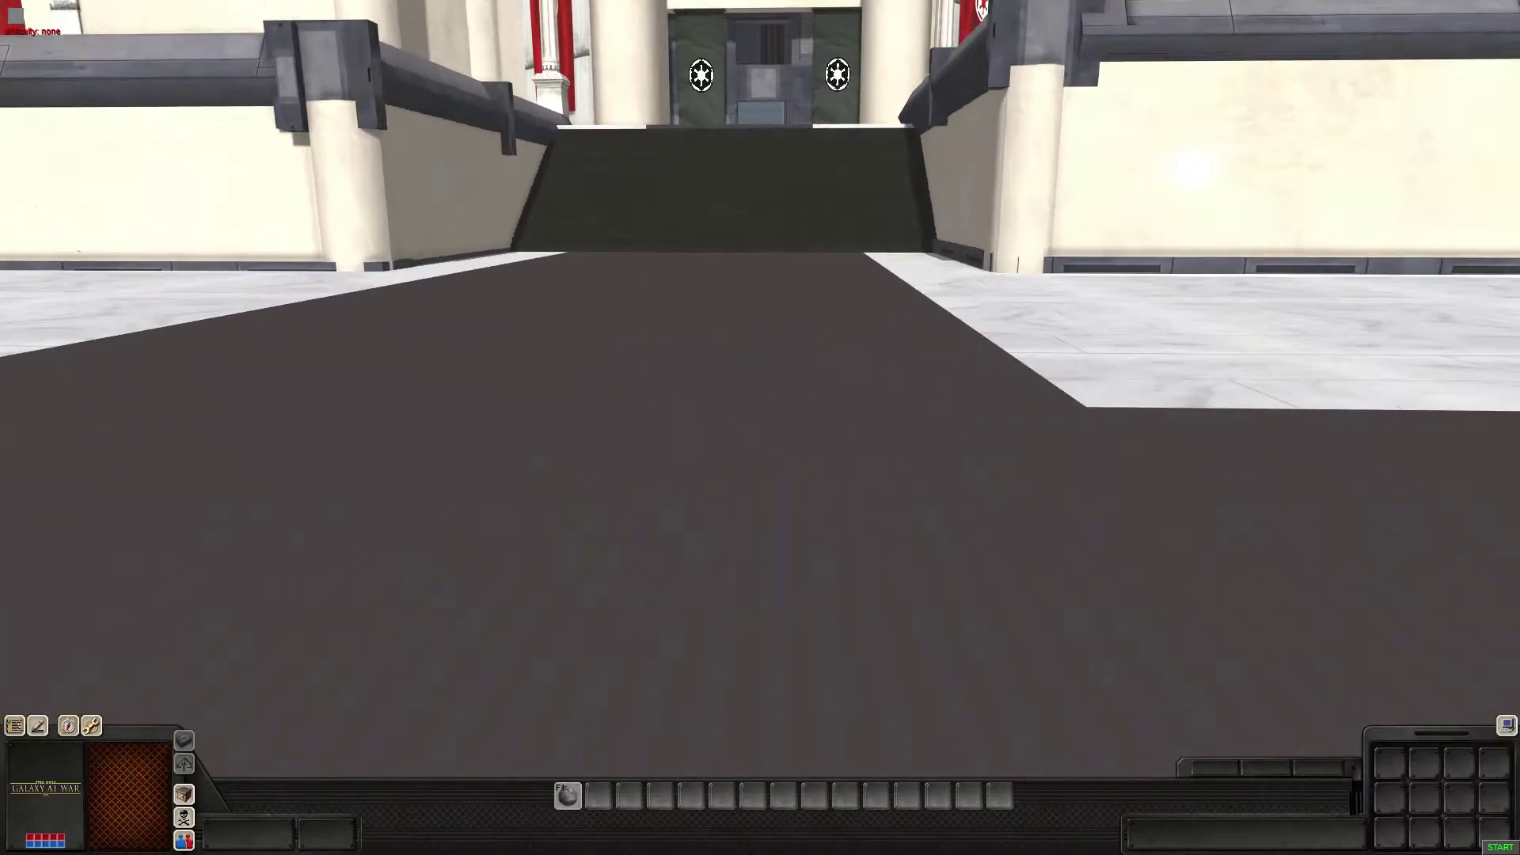
key("F3")
key("F1")
key("F3")
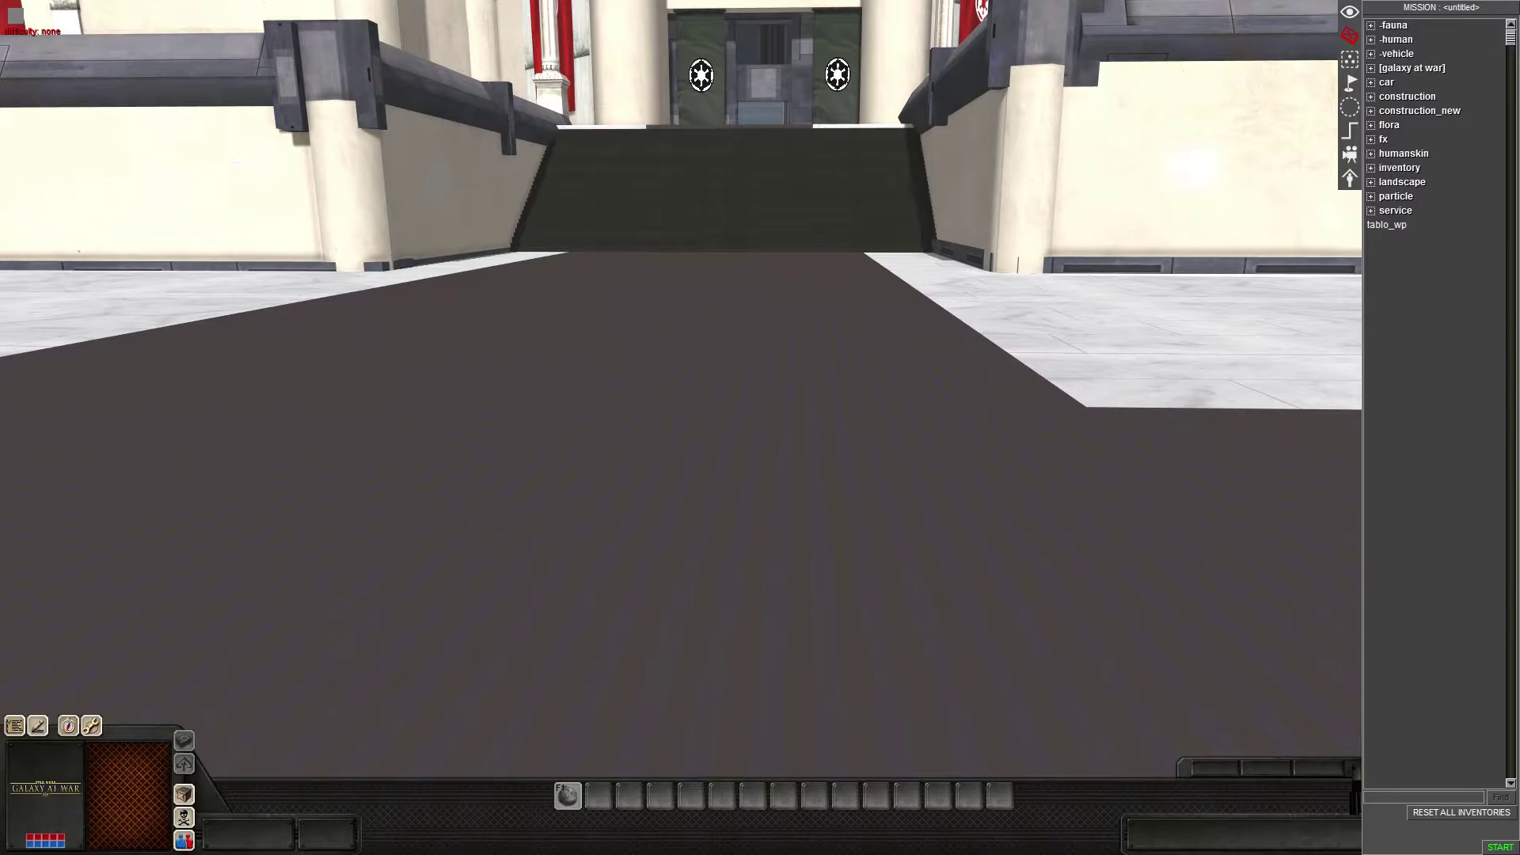
scroll(681, 388, "down", 1)
scroll(681, 388, "up", 1)
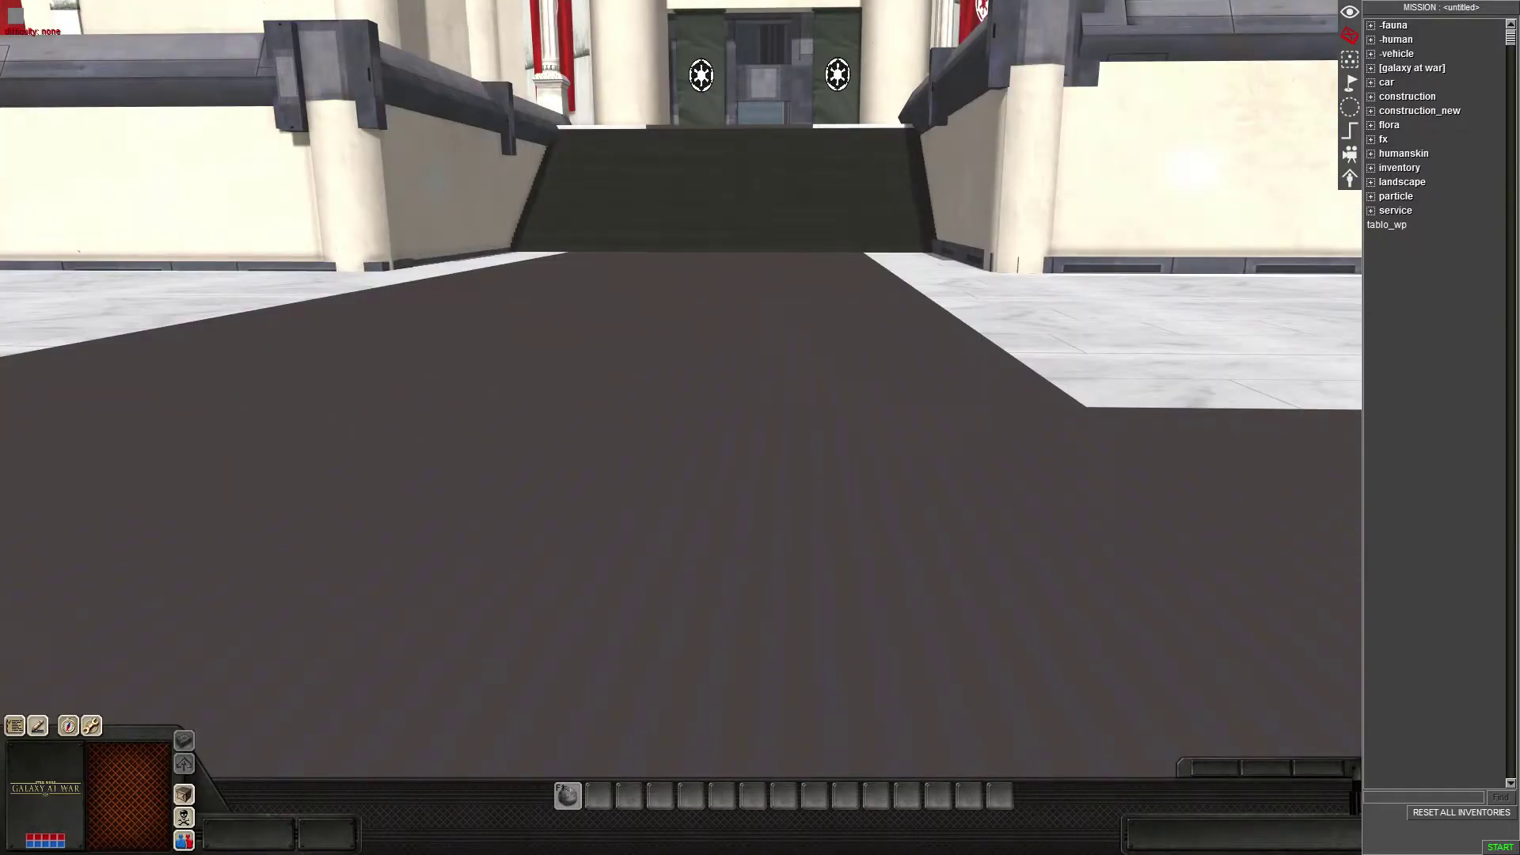
key("d")
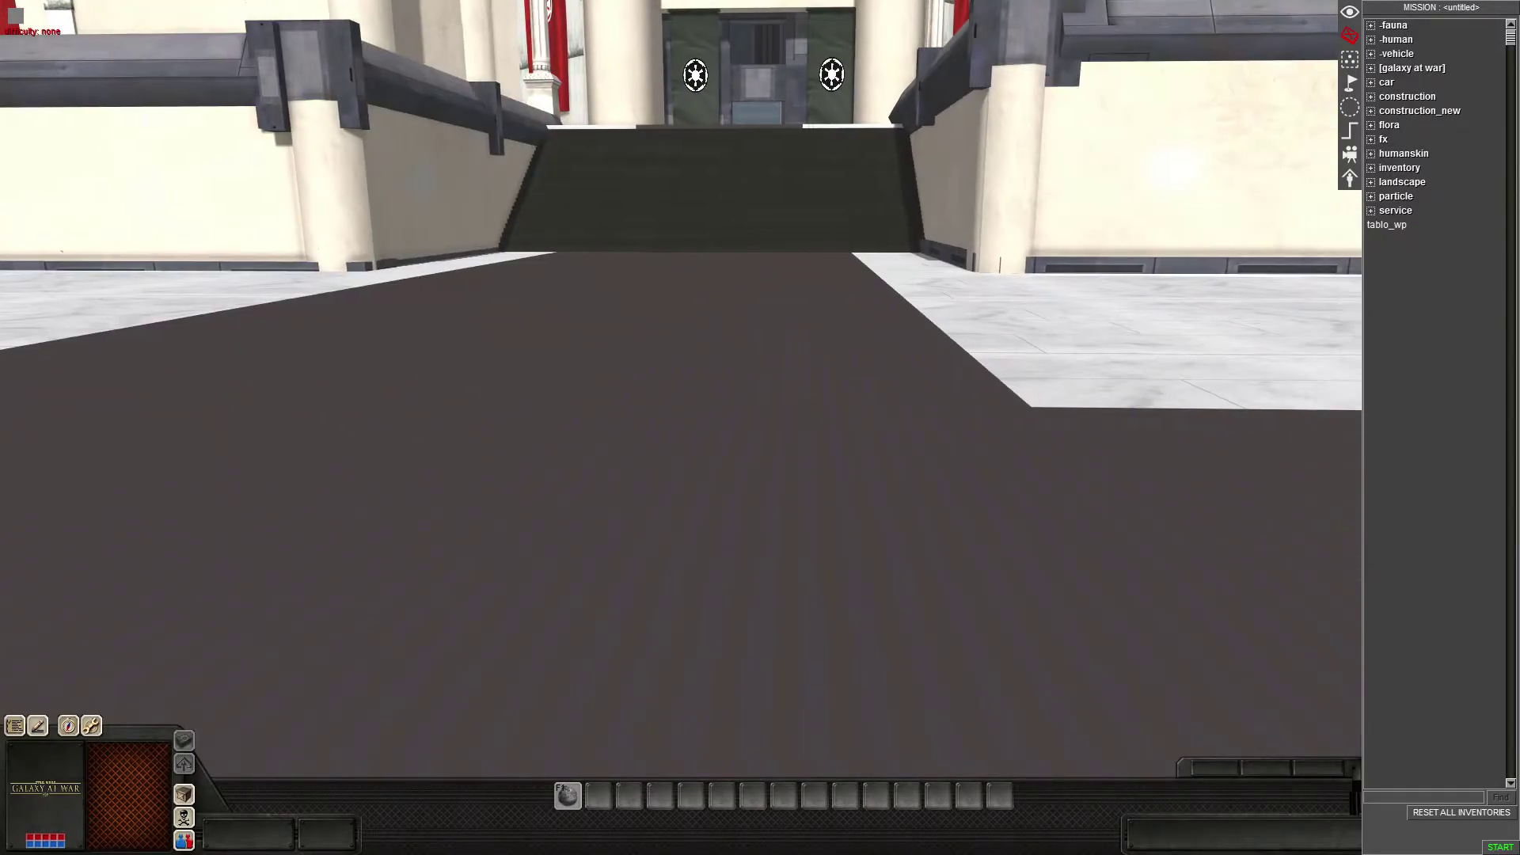
- Expand the human entities down to the imp units under single and star wars
left_click(1394, 25)
left_click(1393, 25)
left_click(1395, 39)
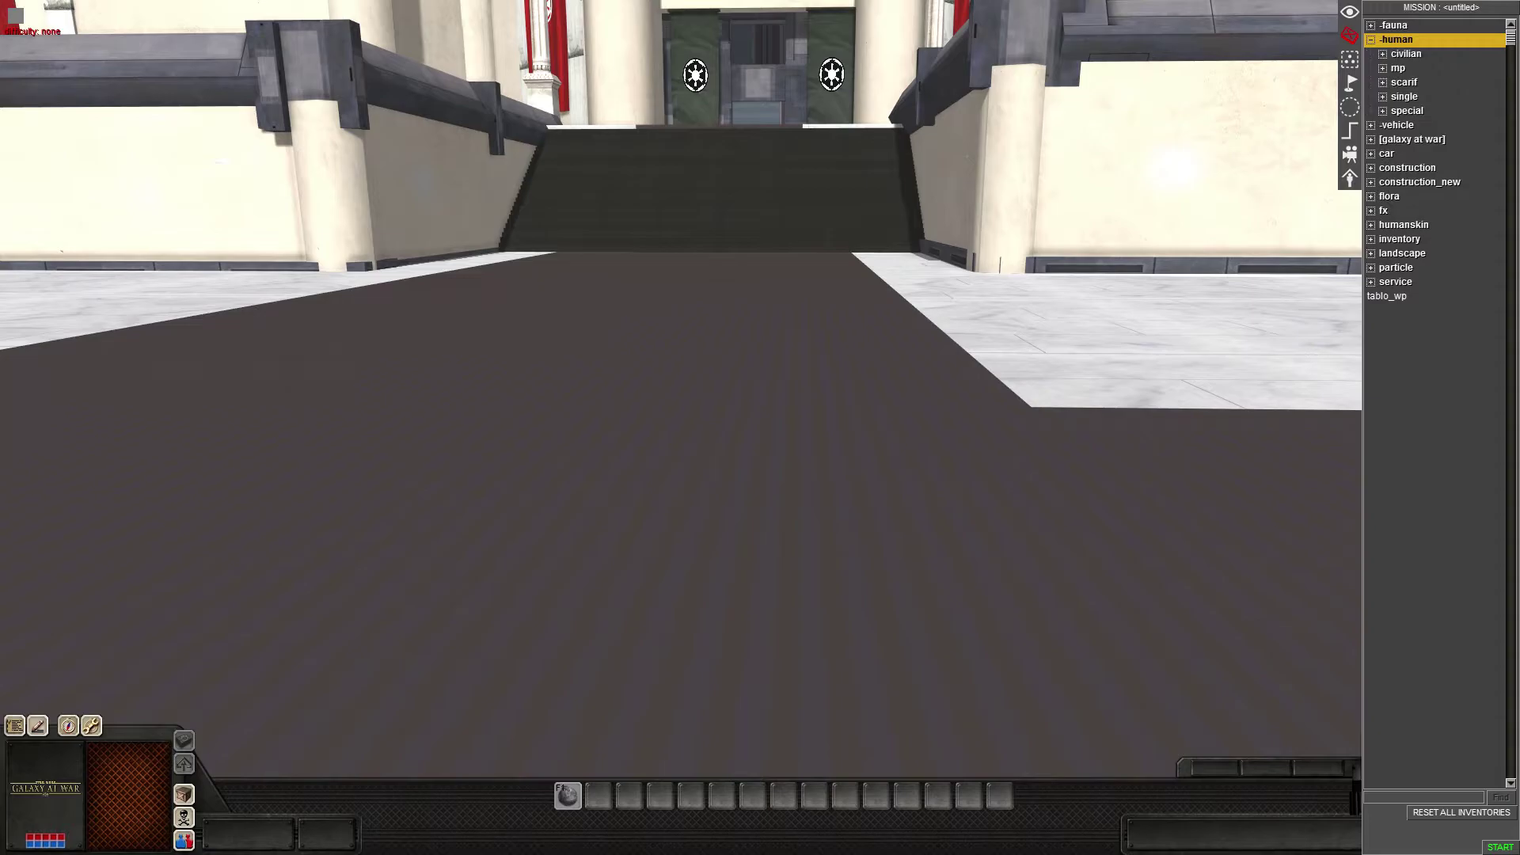
double_click(1398, 68)
double_click(1398, 68)
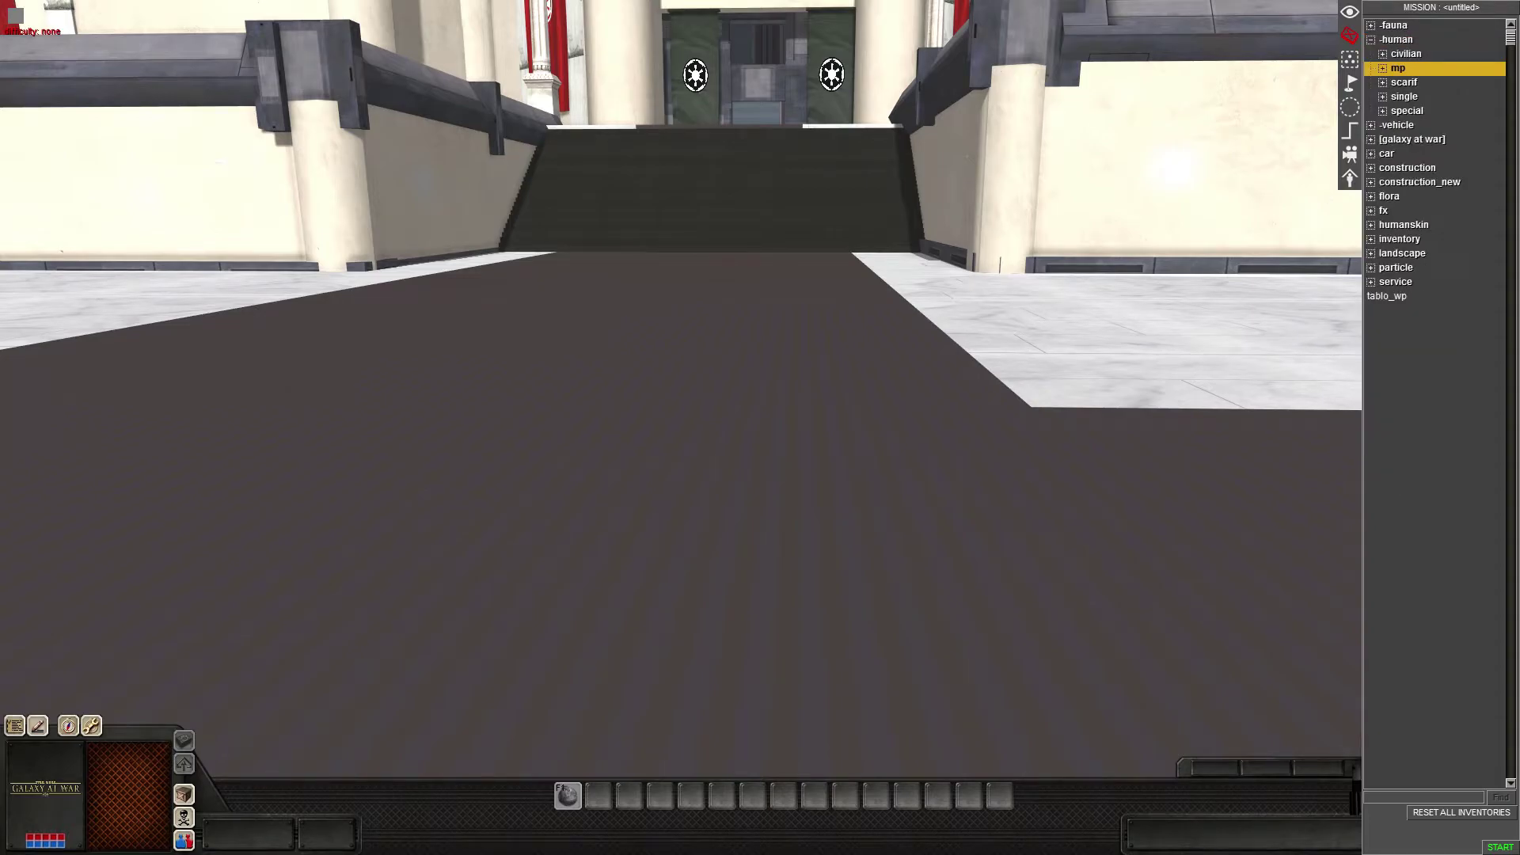
double_click(1404, 96)
double_click(1424, 111)
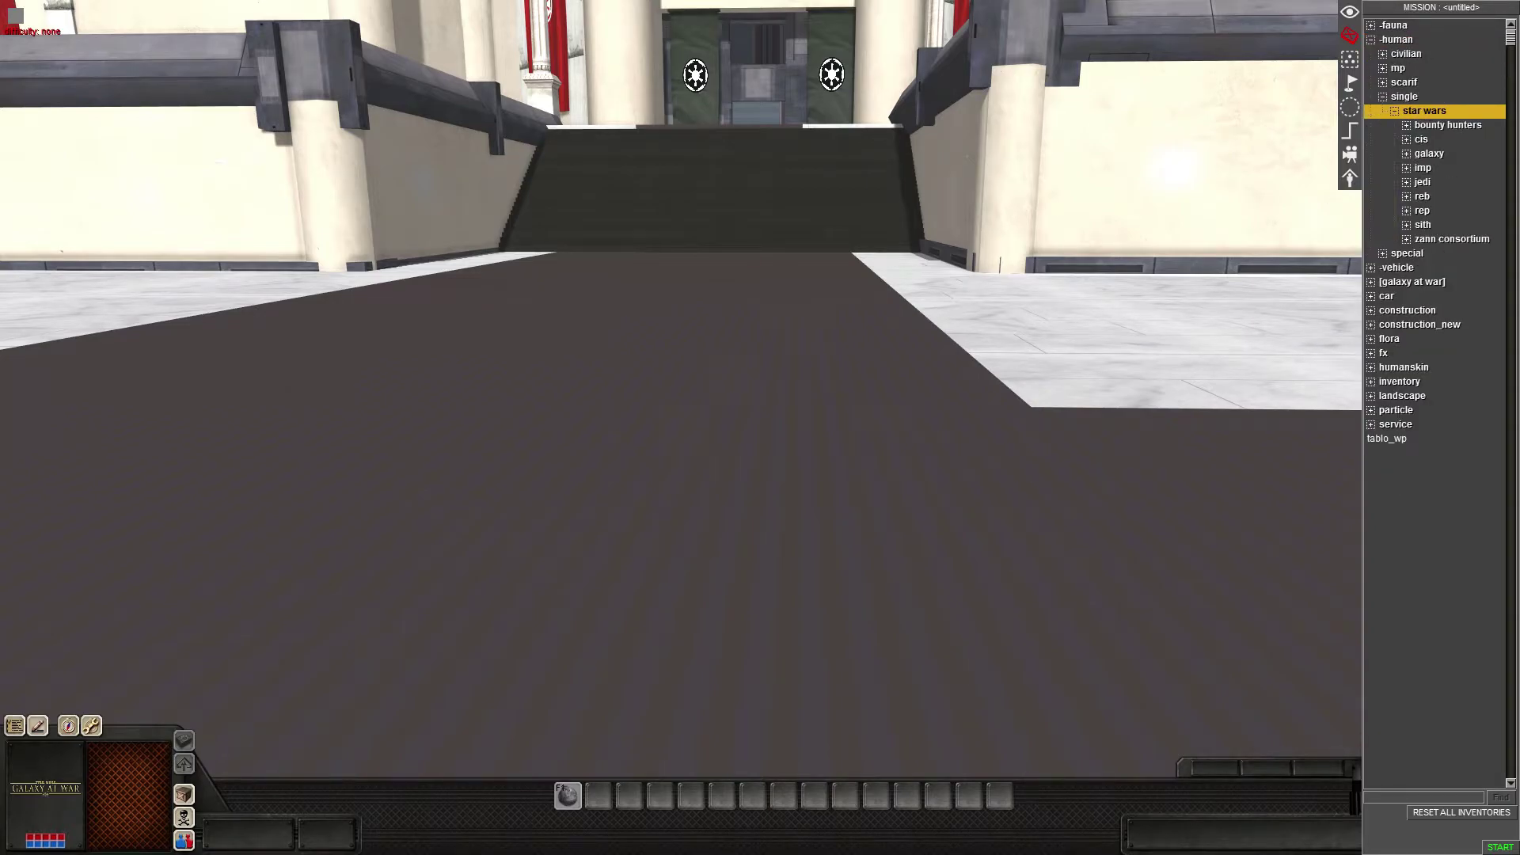
double_click(1422, 168)
double_click(1439, 281)
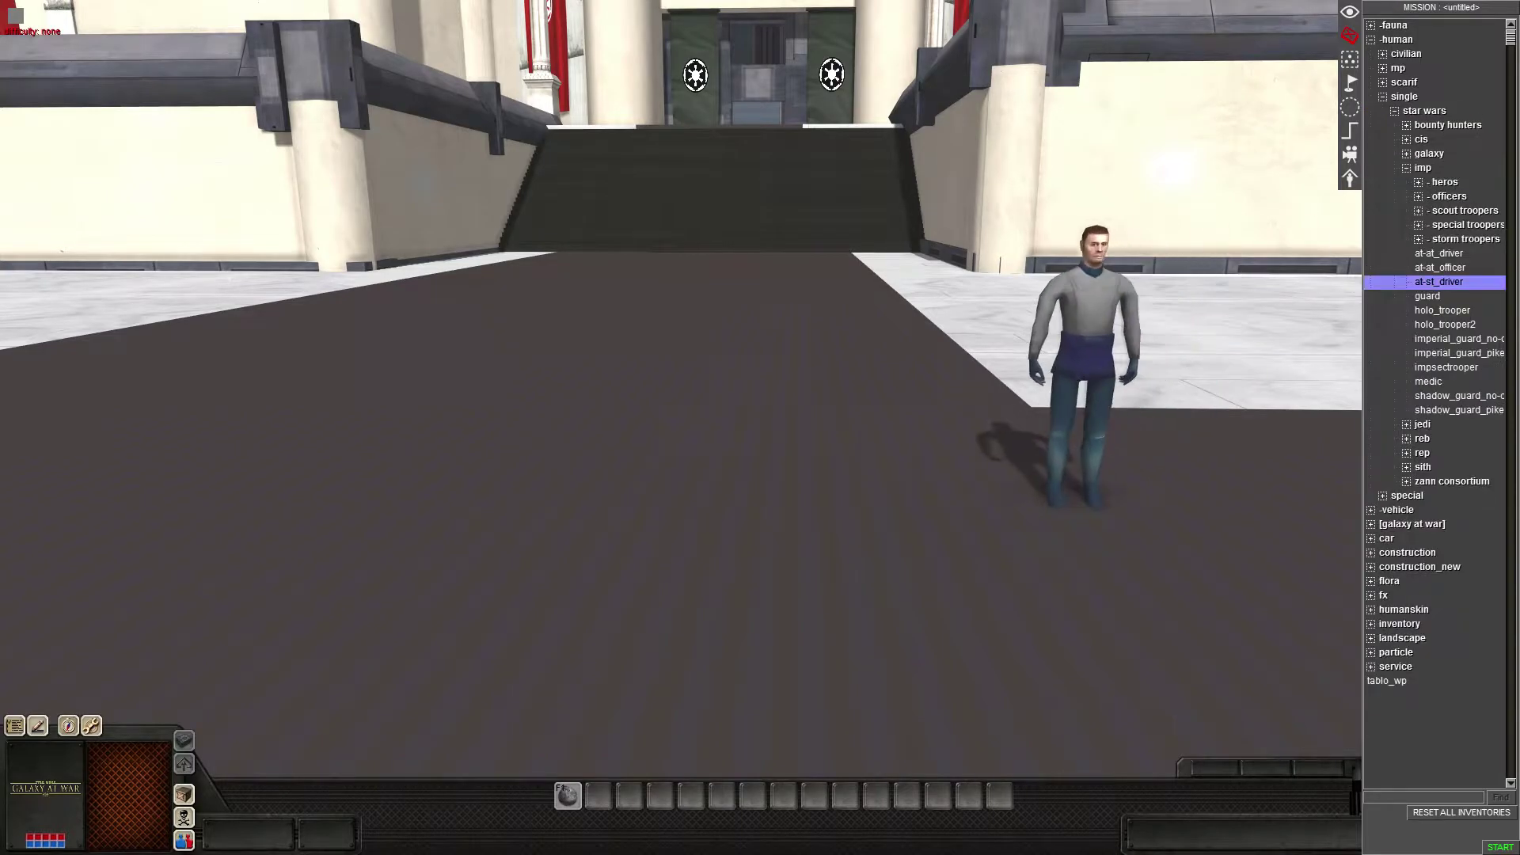
- Place an e11 soldier from the storm troopers group on the dark walkway in front of the palace ramp
double_click(1464, 239)
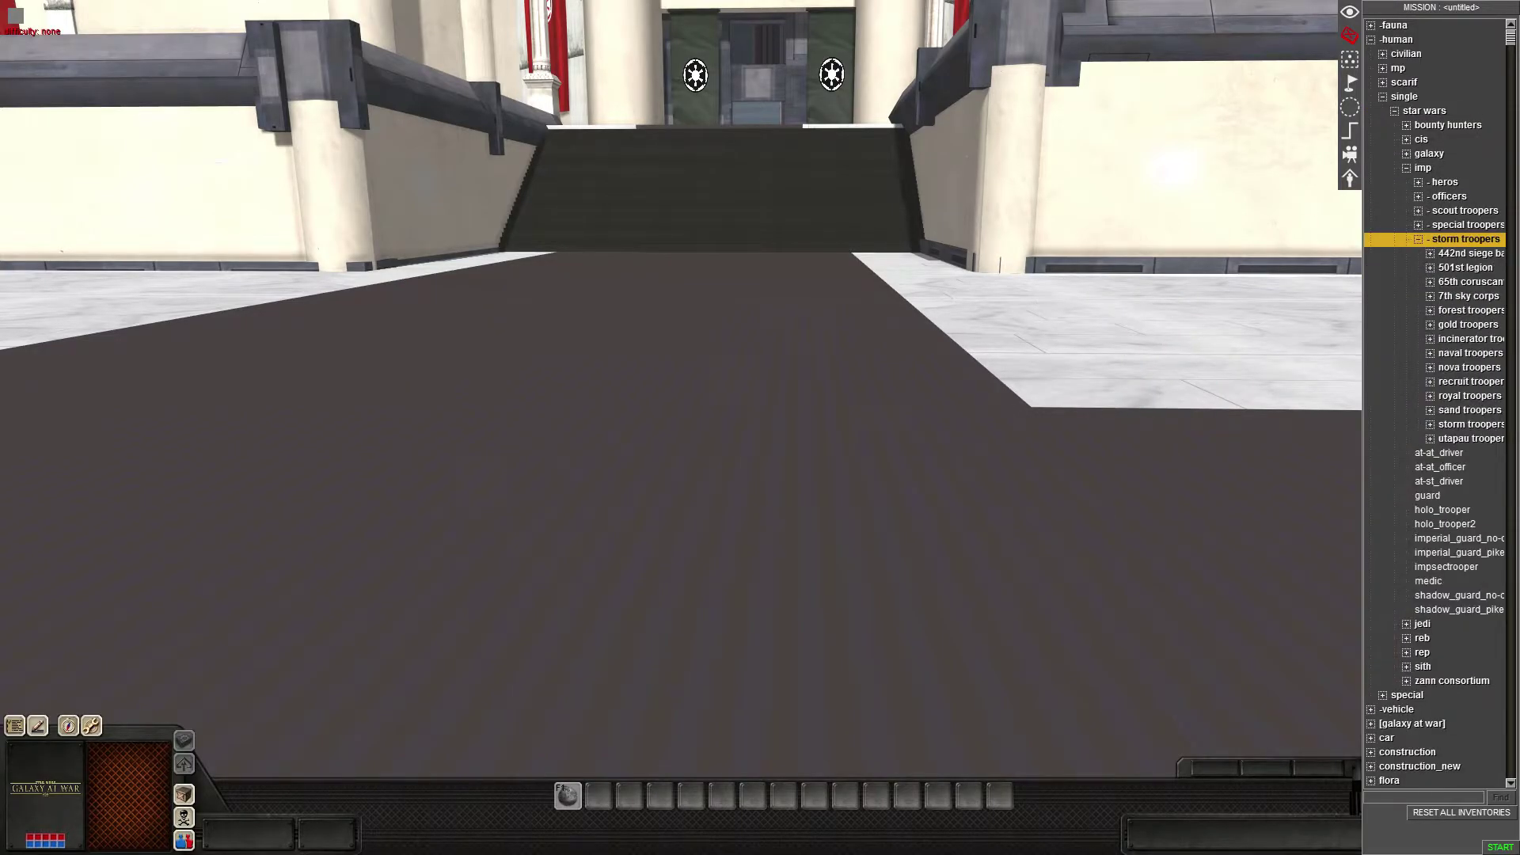
double_click(1471, 424)
left_click(1452, 467)
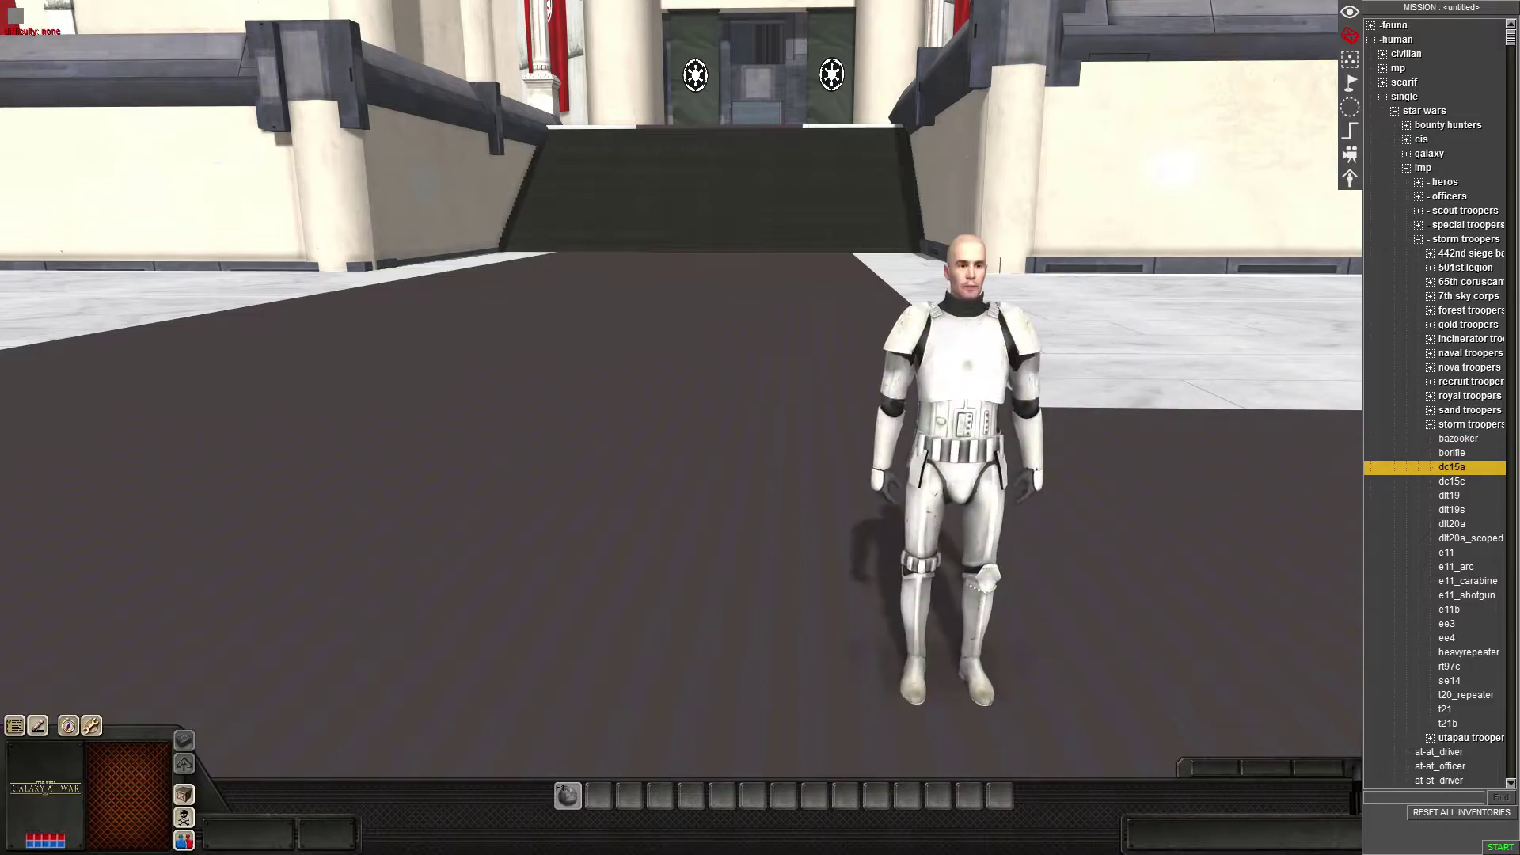
left_click(1447, 553)
left_click(861, 565)
- Add the tag patrol to the placed storm trooper
right_click(738, 484)
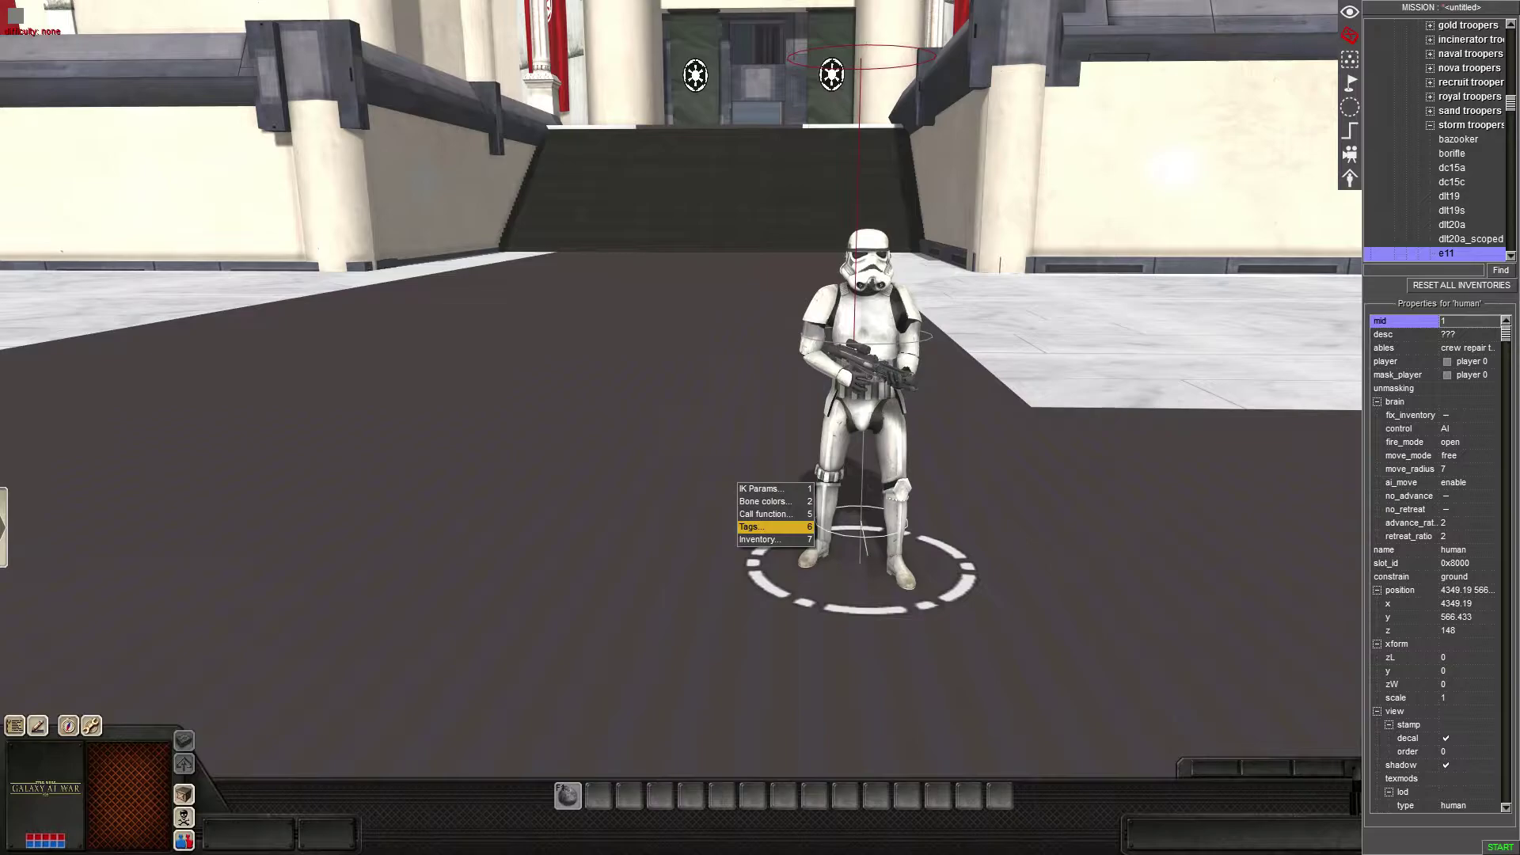
key("Return")
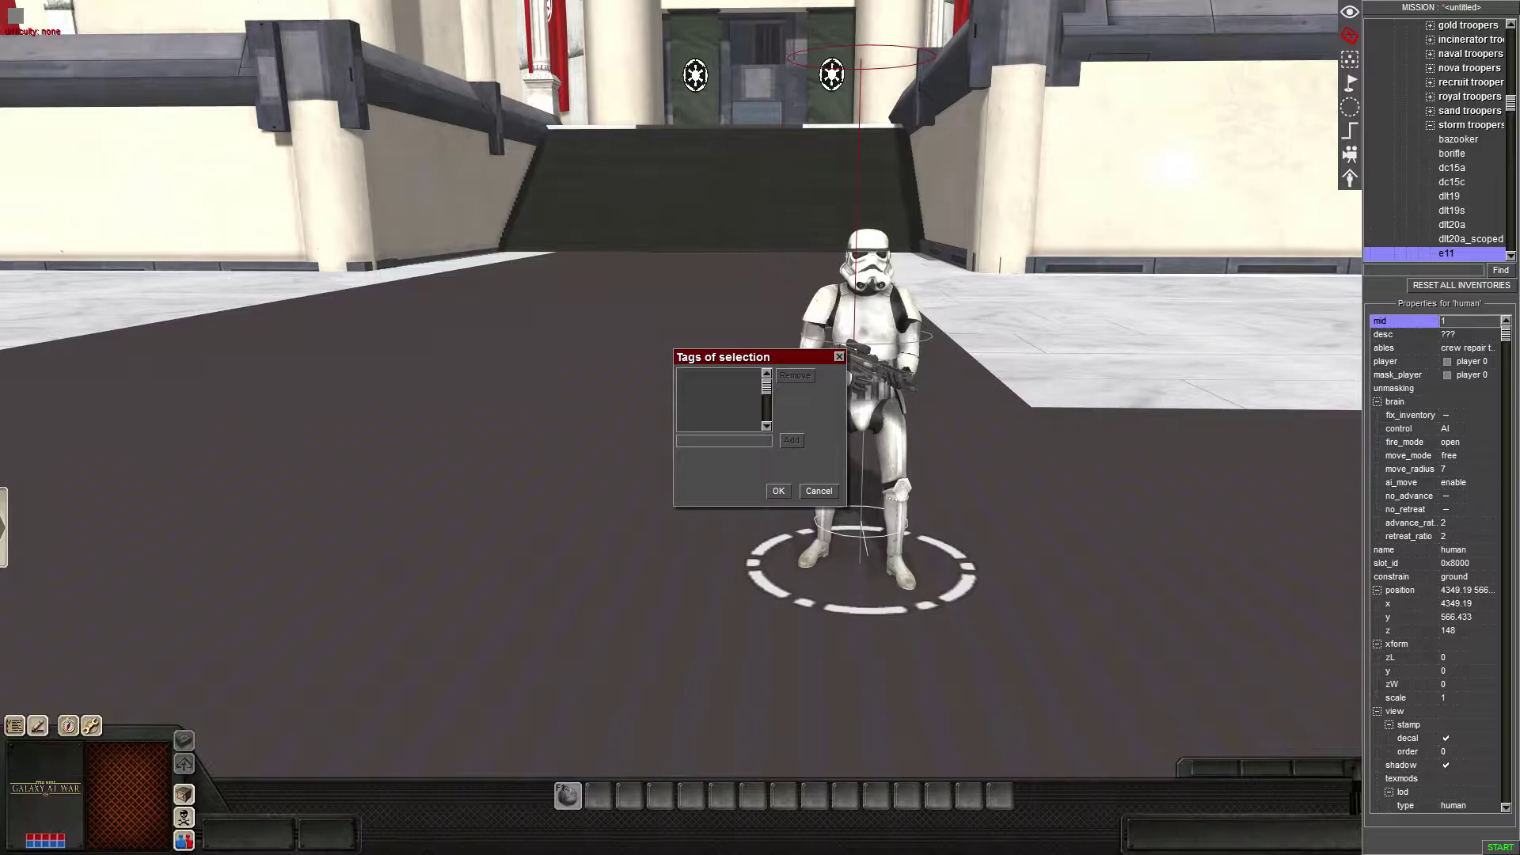
type("patrol")
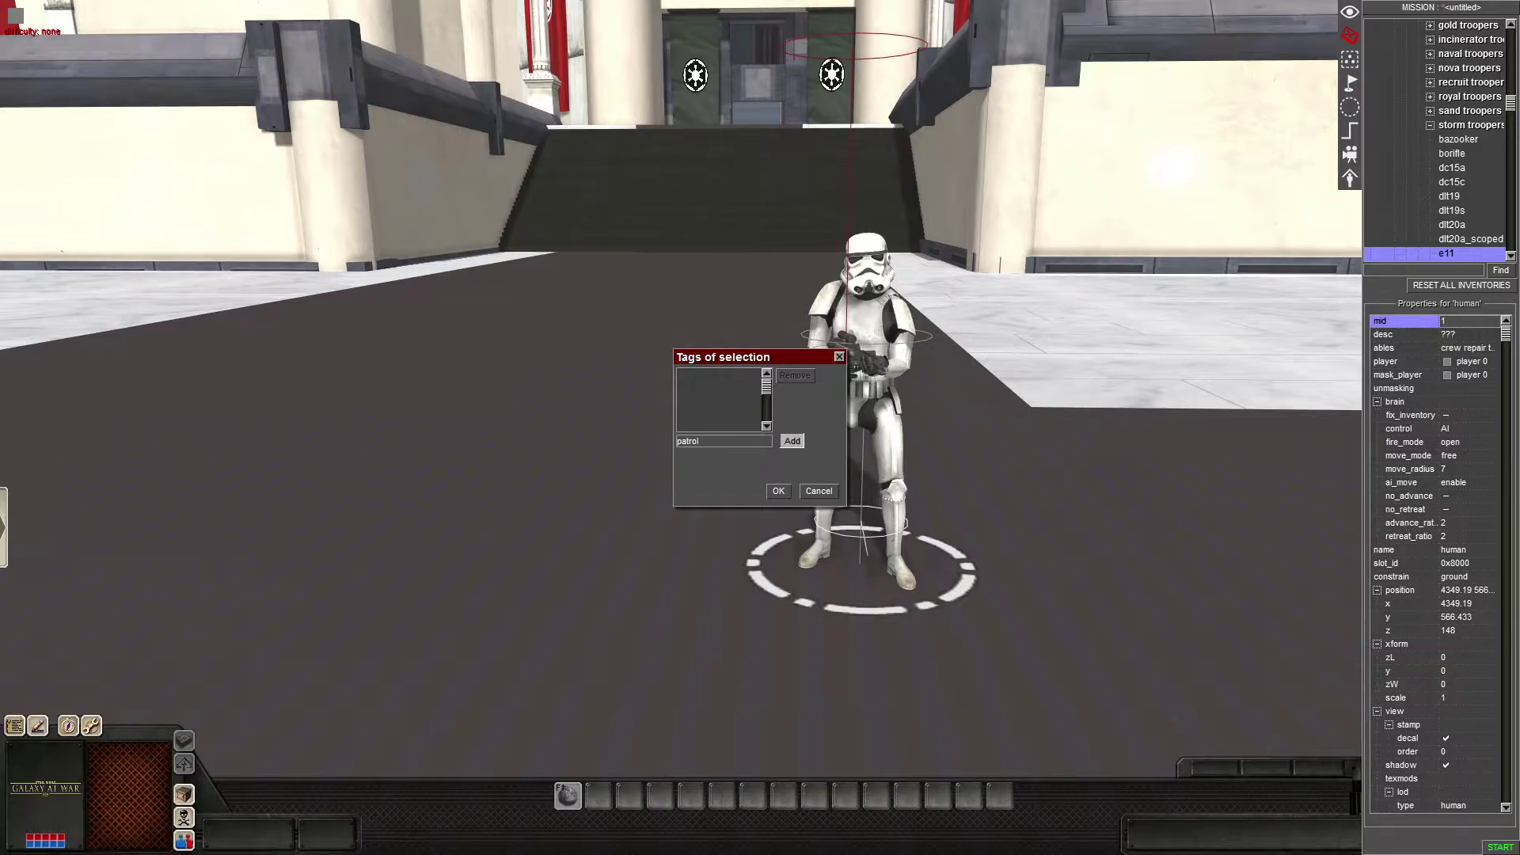
left_click(791, 440)
left_click_drag(728, 357, 678, 359)
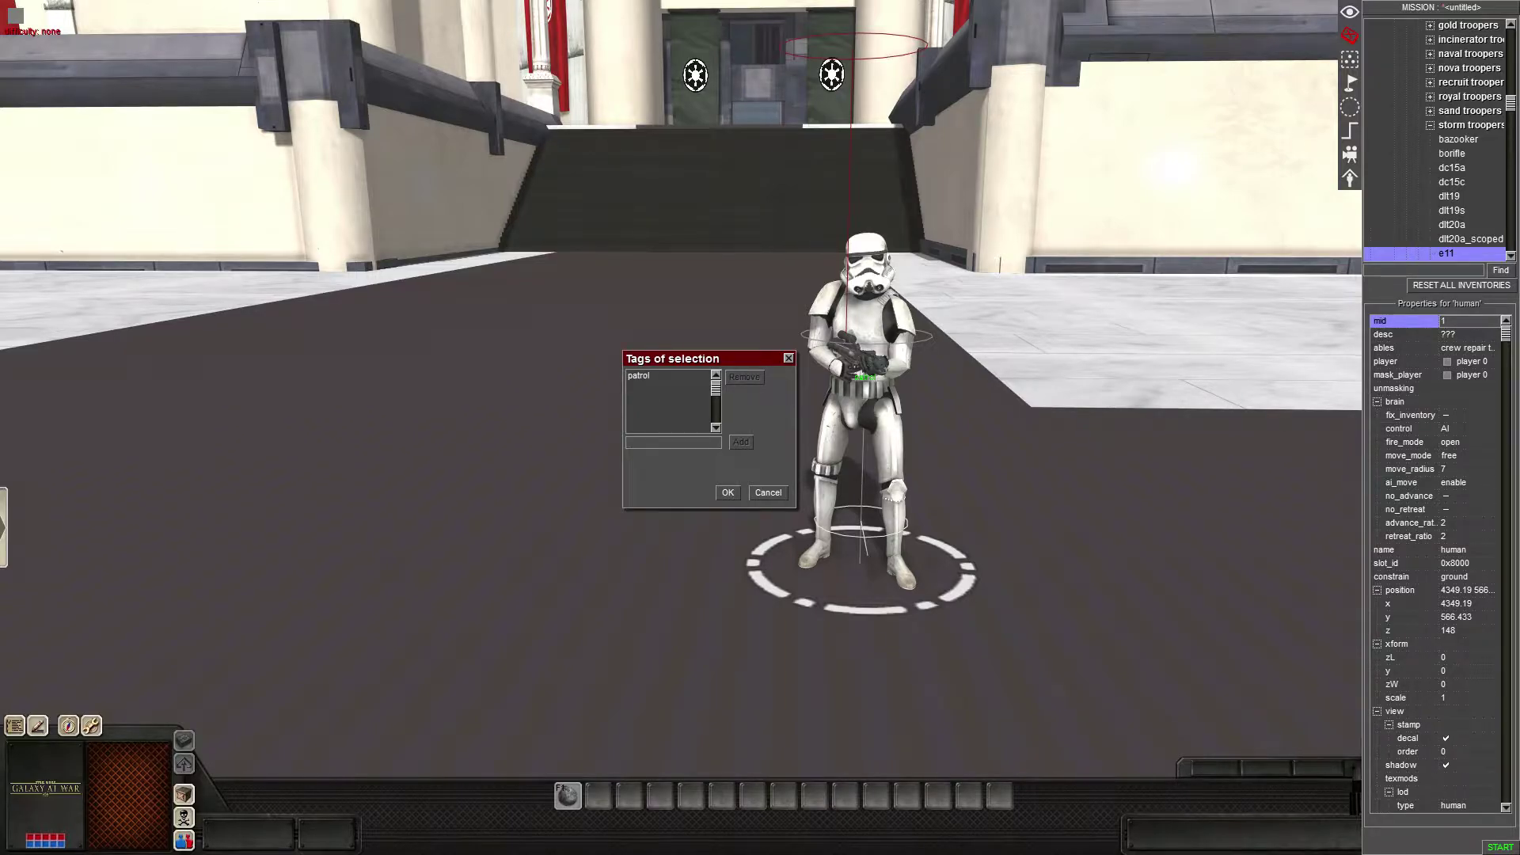
left_click(728, 492)
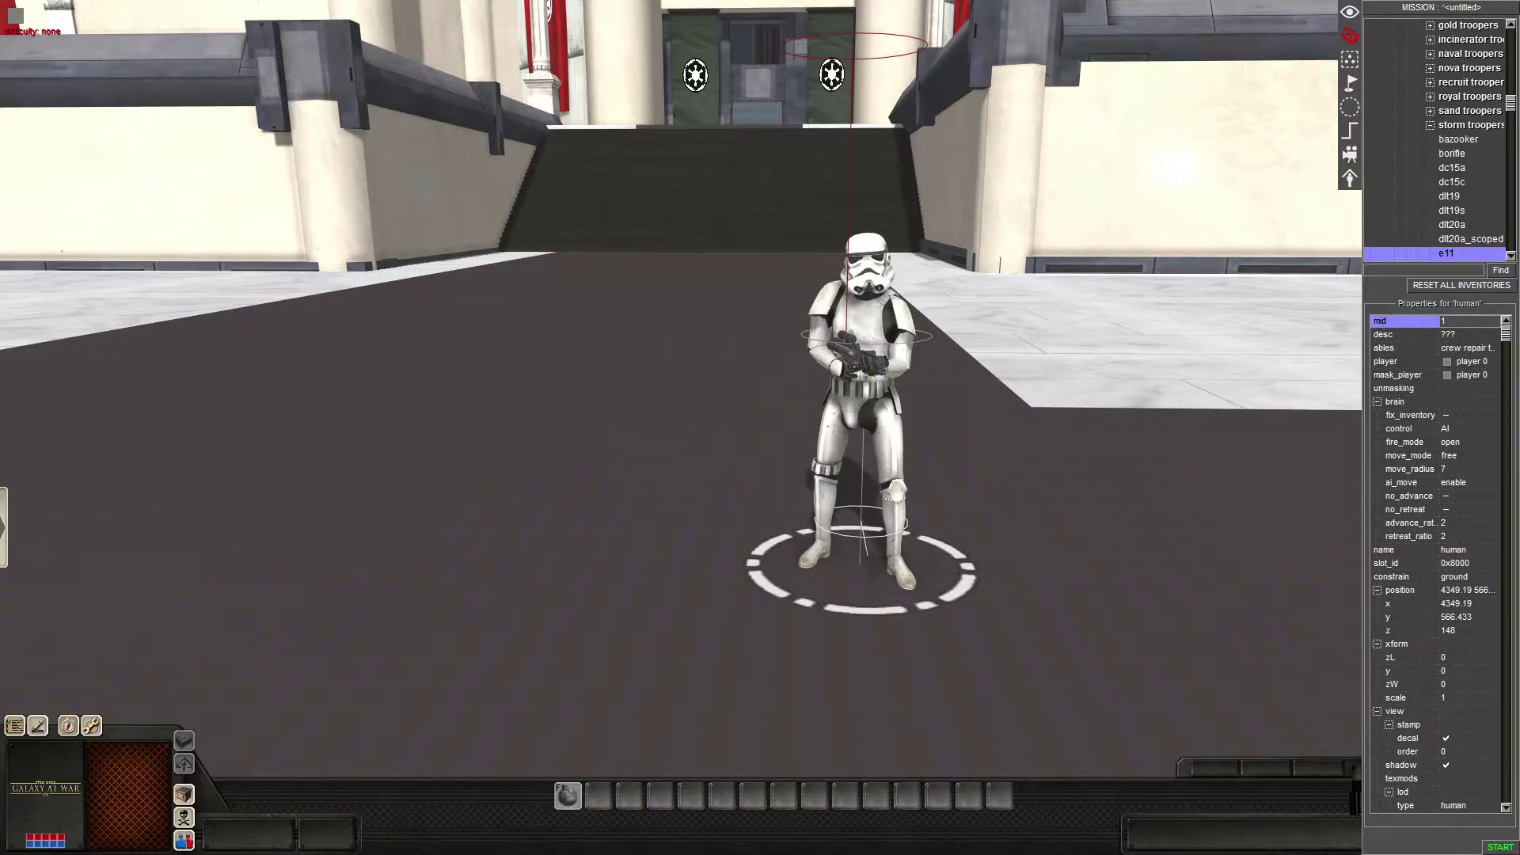
- Duplicate the tagged storm trooper and put the copy behind the original
middle_click_drag(728, 493, 475, 475)
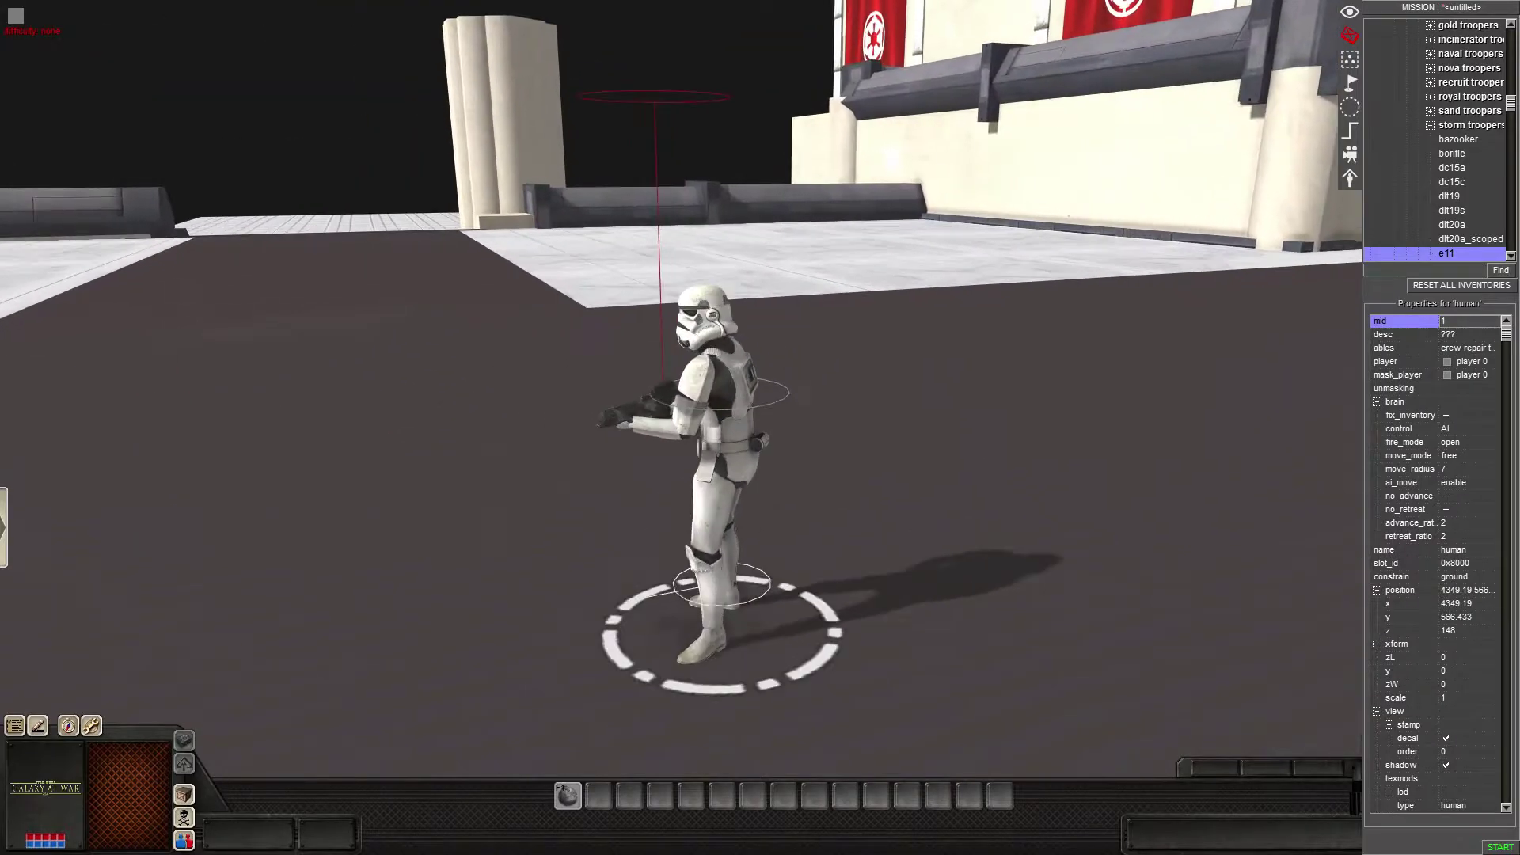
key("ctrl+c")
key("ctrl+v")
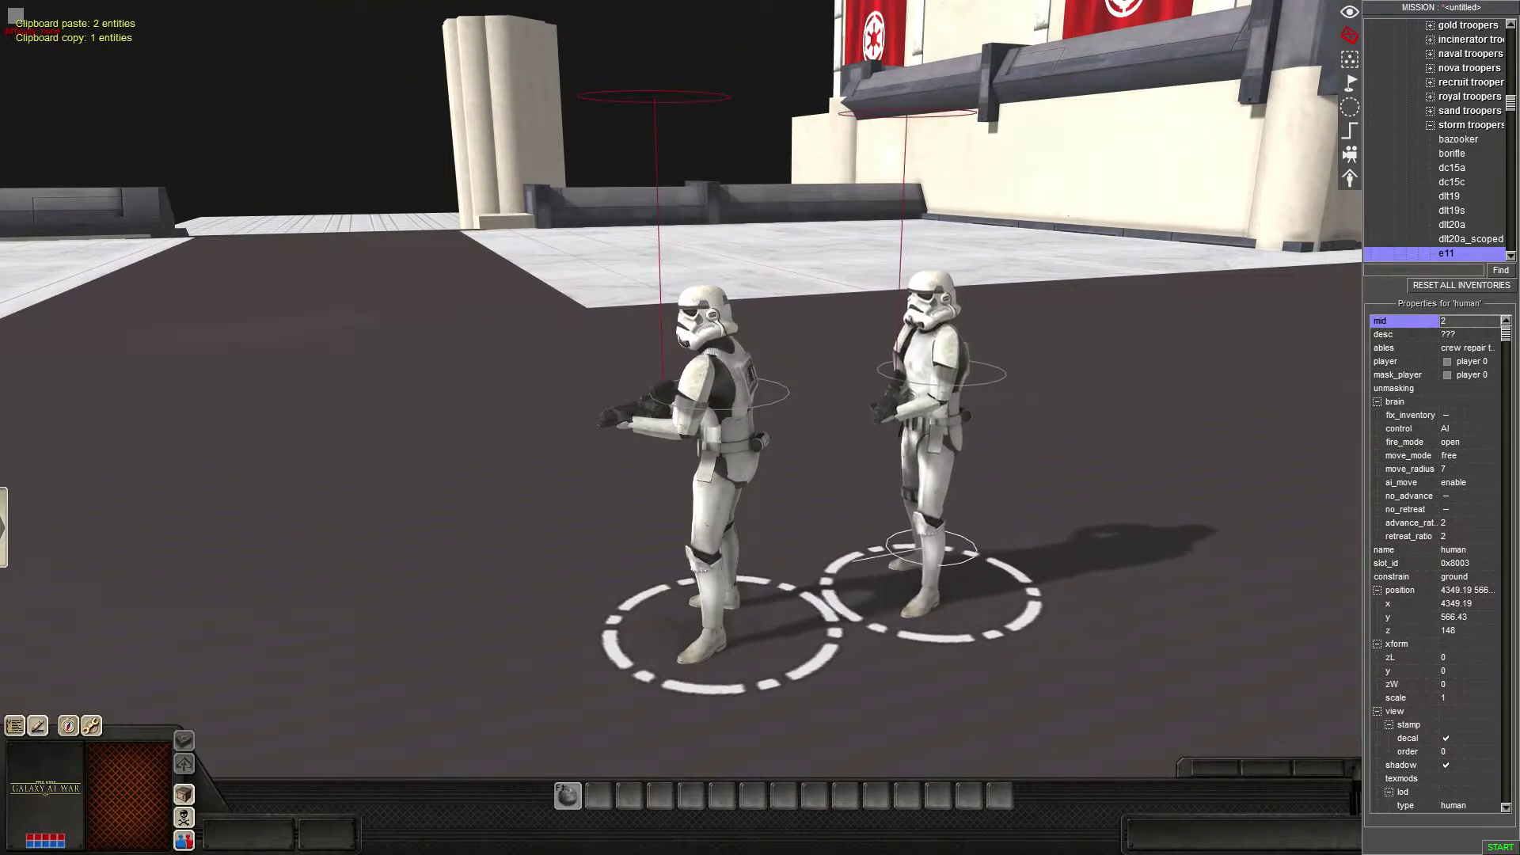
right_click(866, 565)
left_click(883, 608)
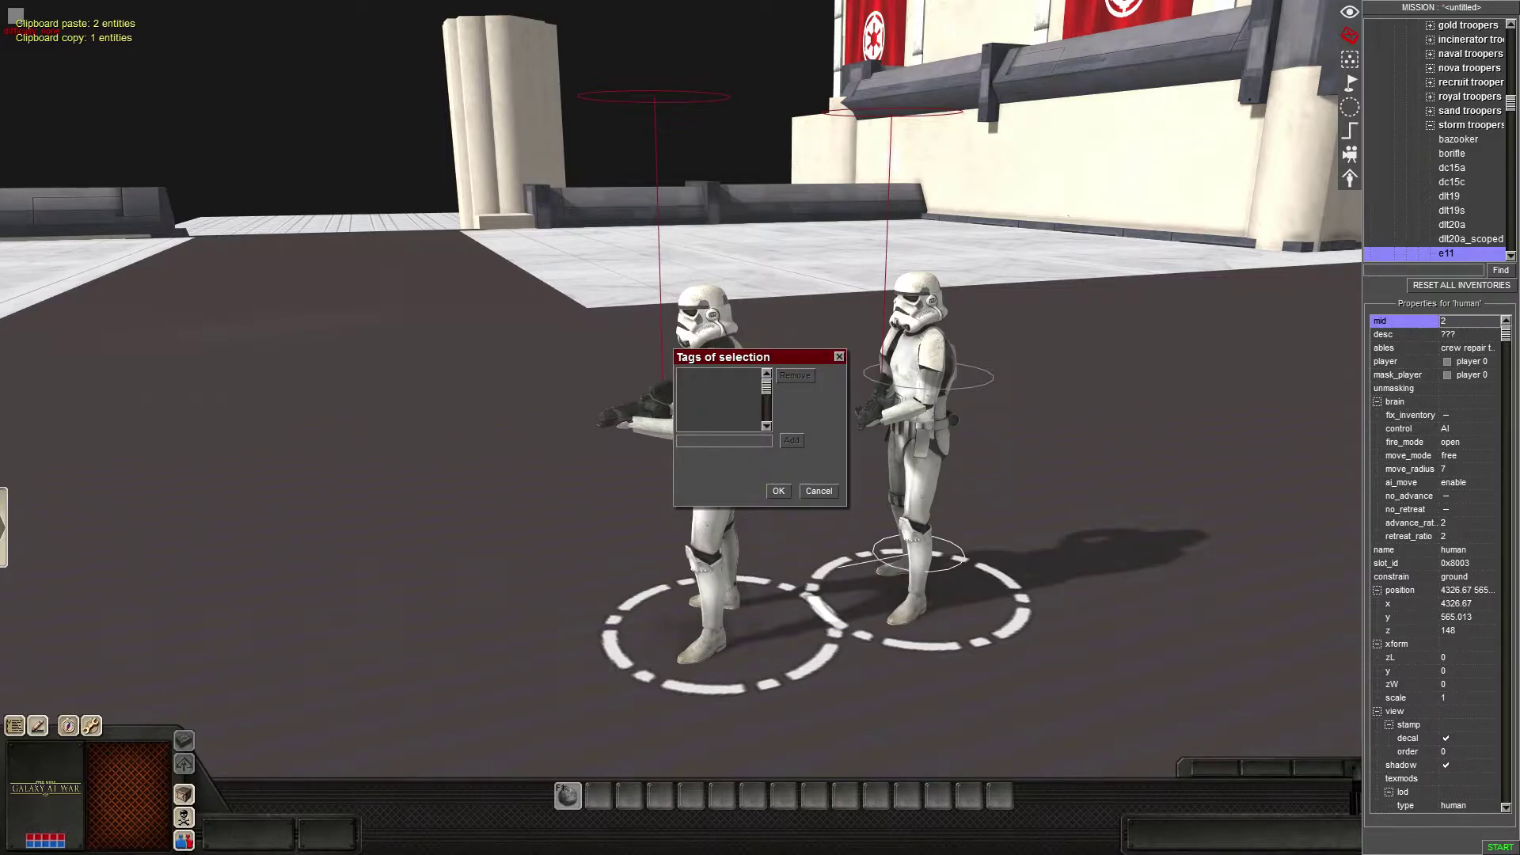
left_click_drag(752, 357, 912, 347)
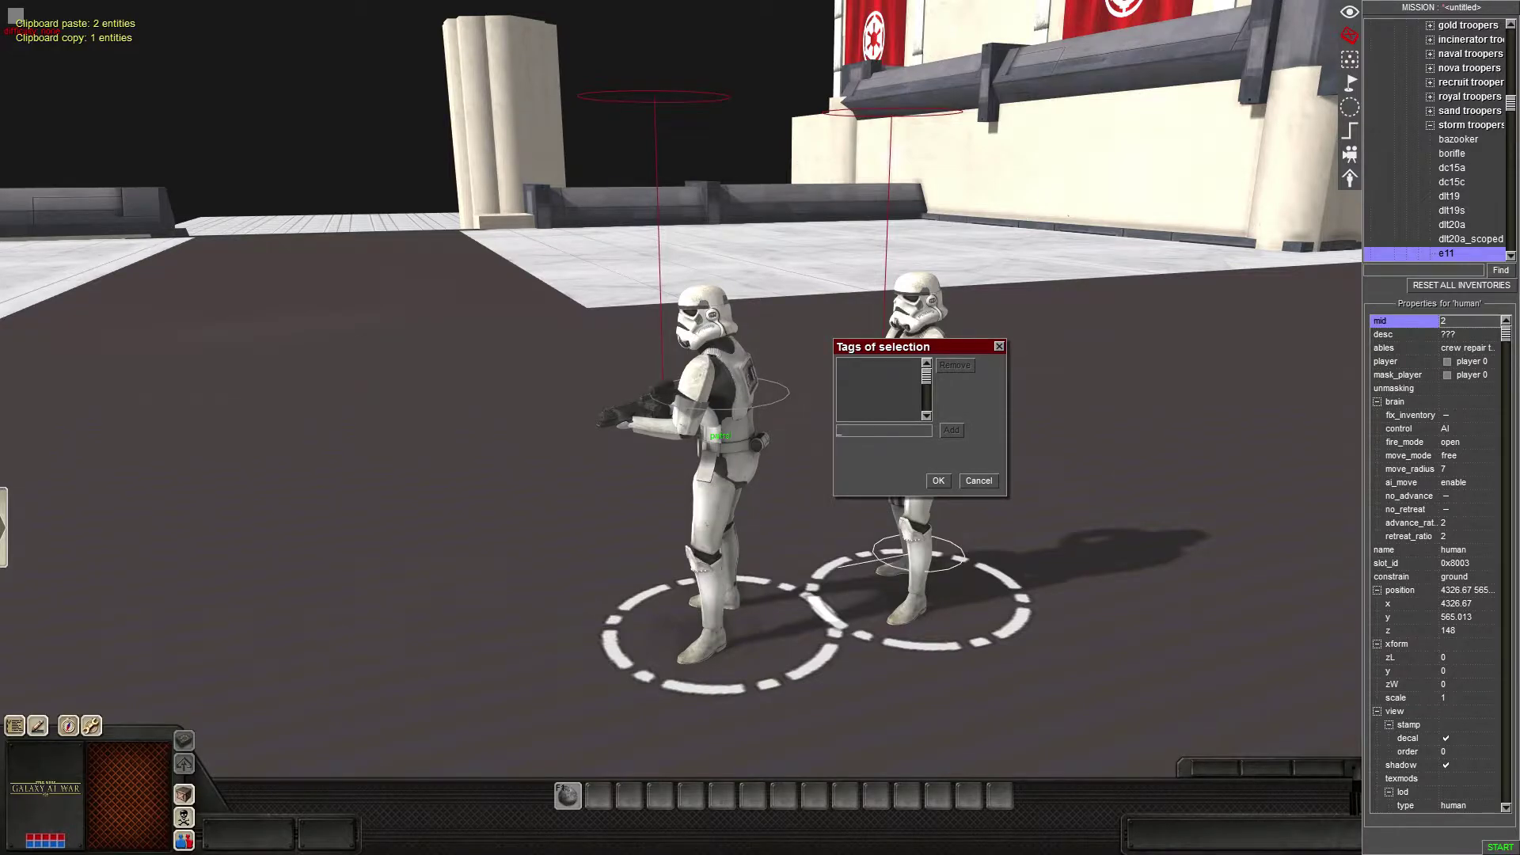
left_click(979, 481)
- Select both storm troopers and apply the patrol tag to them together
left_click_drag(948, 524, 708, 618)
right_click(758, 509)
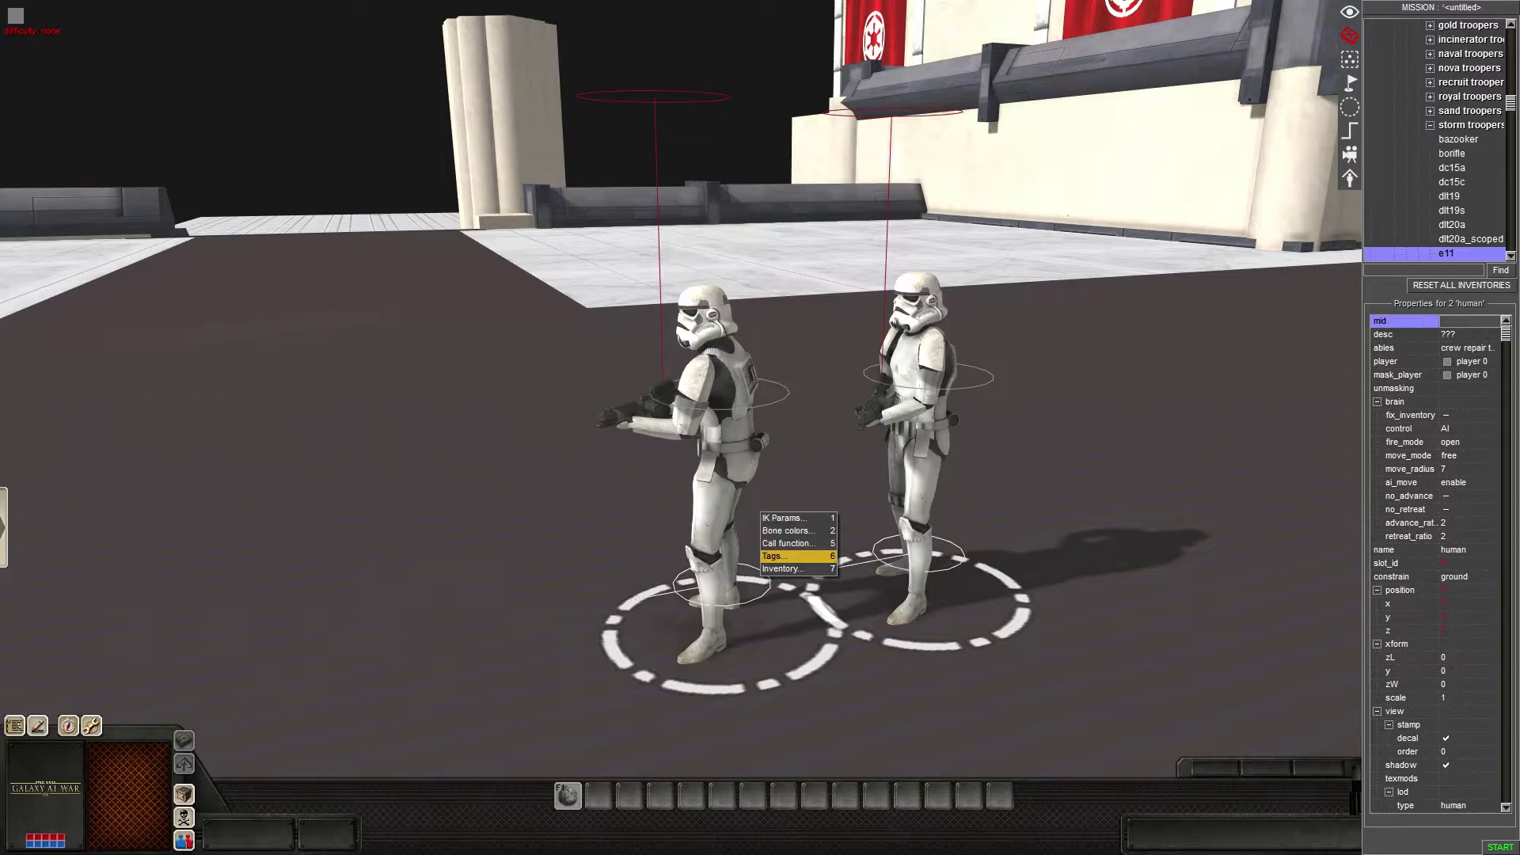
left_click(796, 543)
left_click(698, 375)
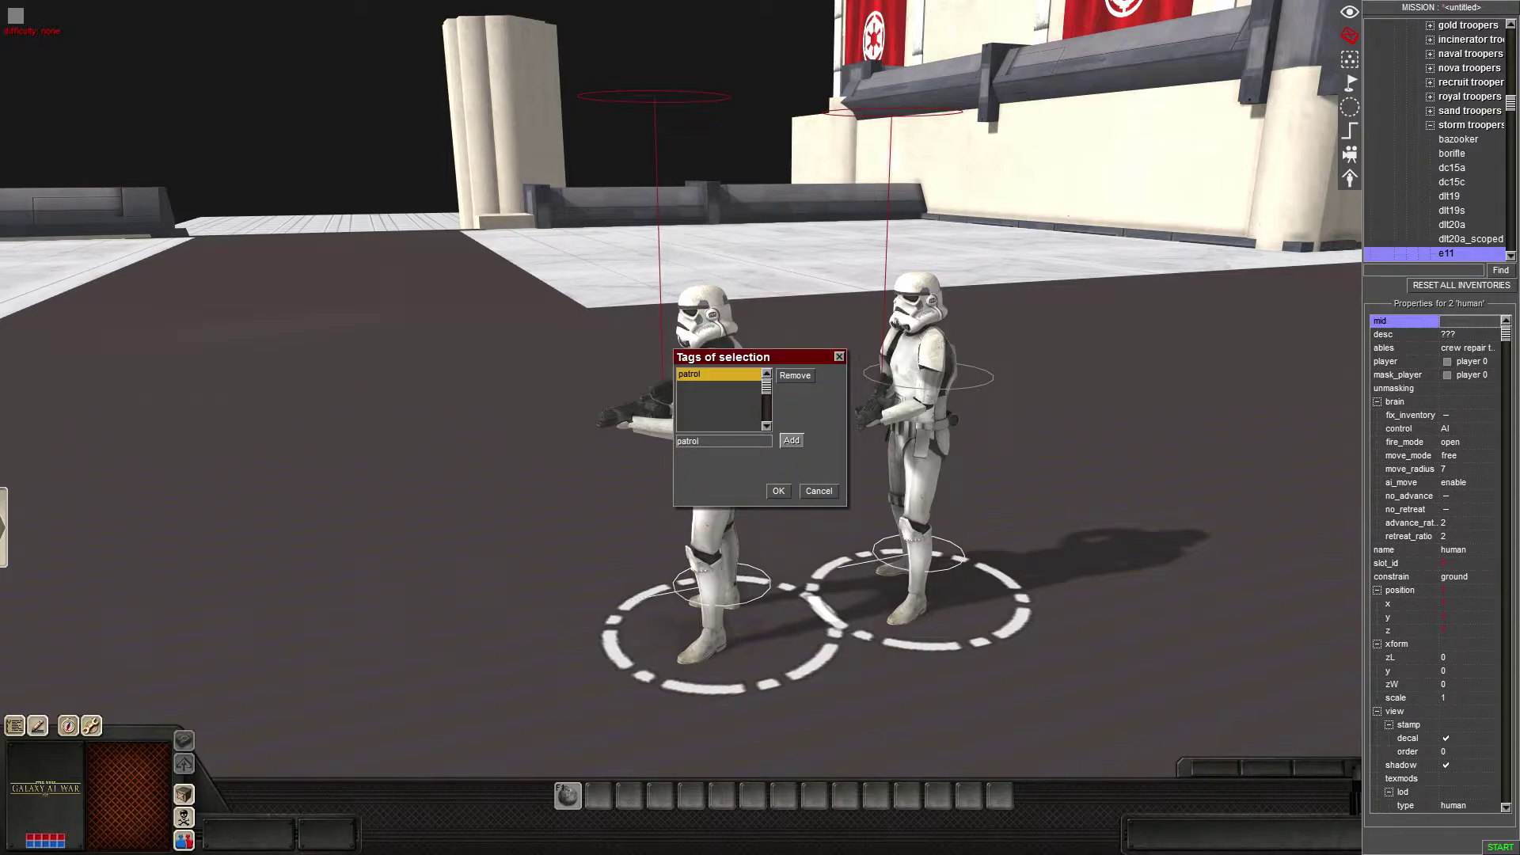
left_click(792, 441)
left_click(779, 490)
- Duplicate the two storm troopers and position the copies behind them to form a line of four
middle_click_drag(779, 491, 891, 507)
key("ctrl+c")
key("ctrl+v")
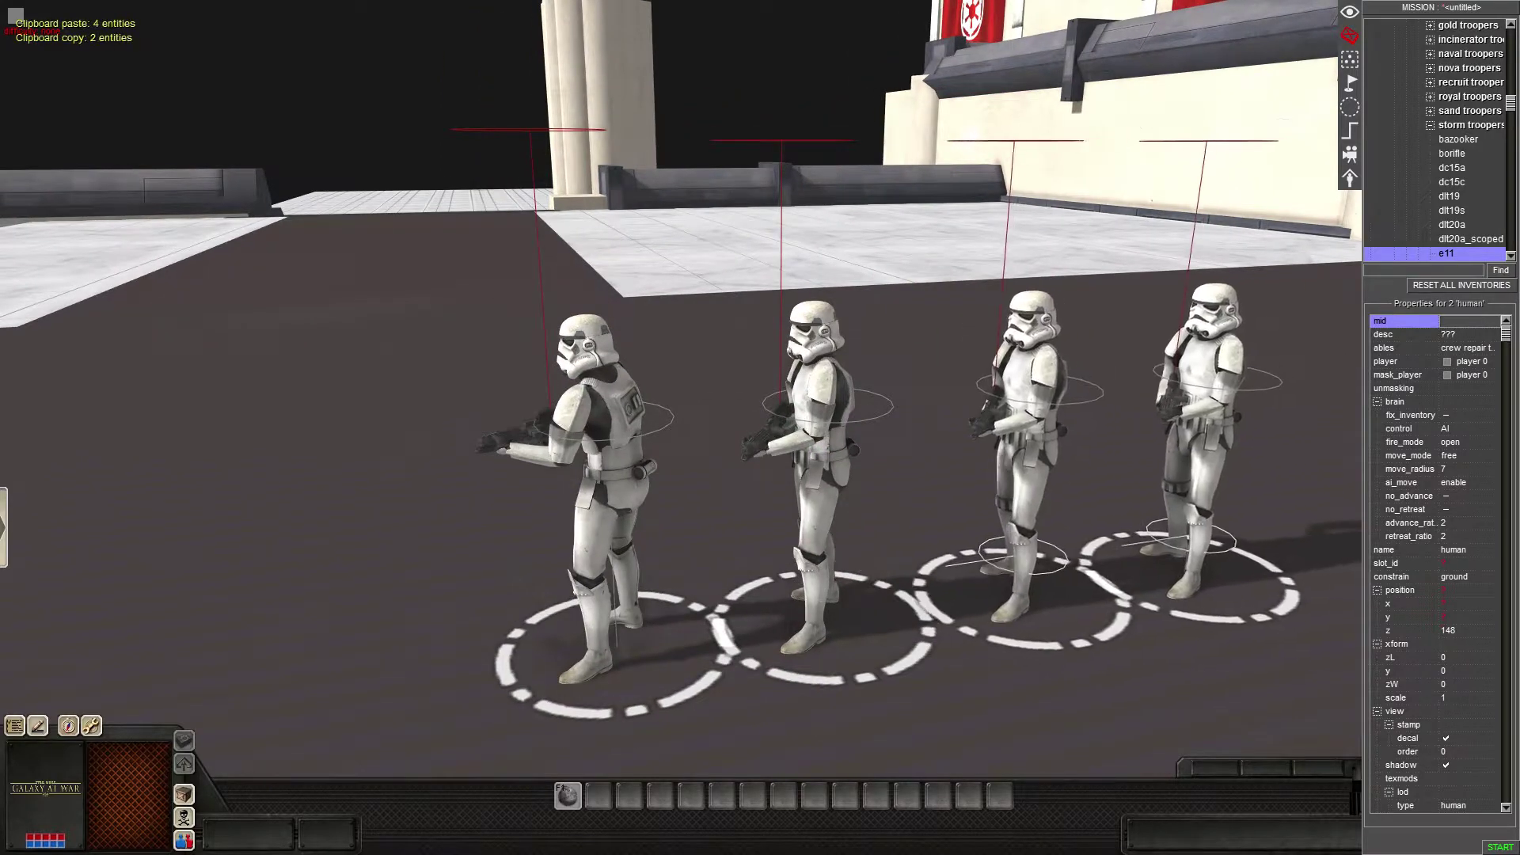
left_click_drag(1022, 559, 1003, 554)
- Select all four storm troopers and apply the patrol tag to the whole line
left_click_drag(911, 589, 529, 637, "shift")
right_click(625, 566)
left_click(657, 598)
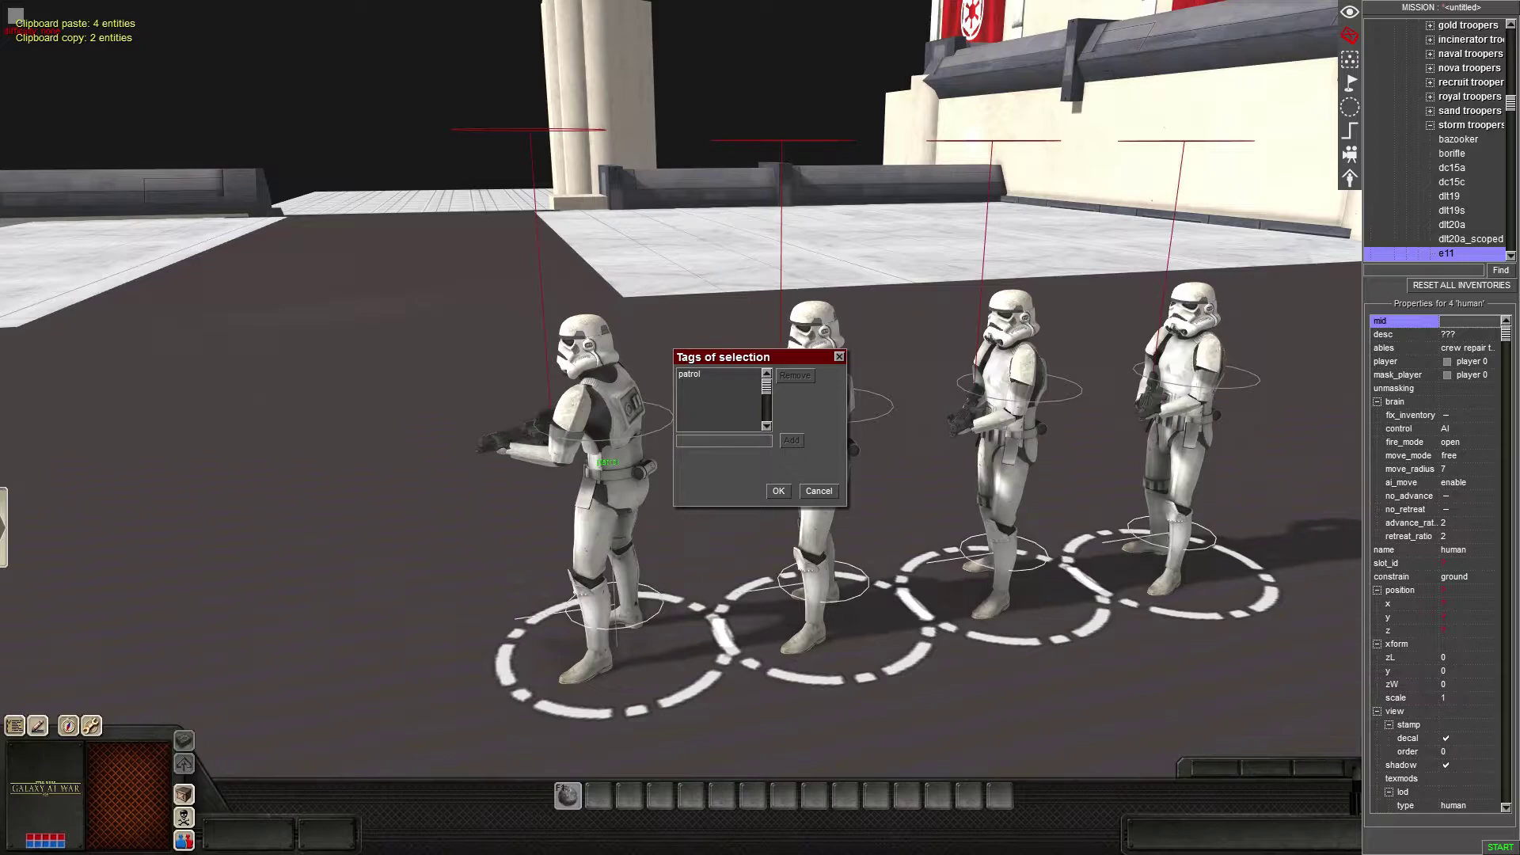
left_click(690, 375)
left_click(791, 440)
left_click(779, 491)
- Create a new waypoint group named patrol
scroll(779, 491, "down", 3)
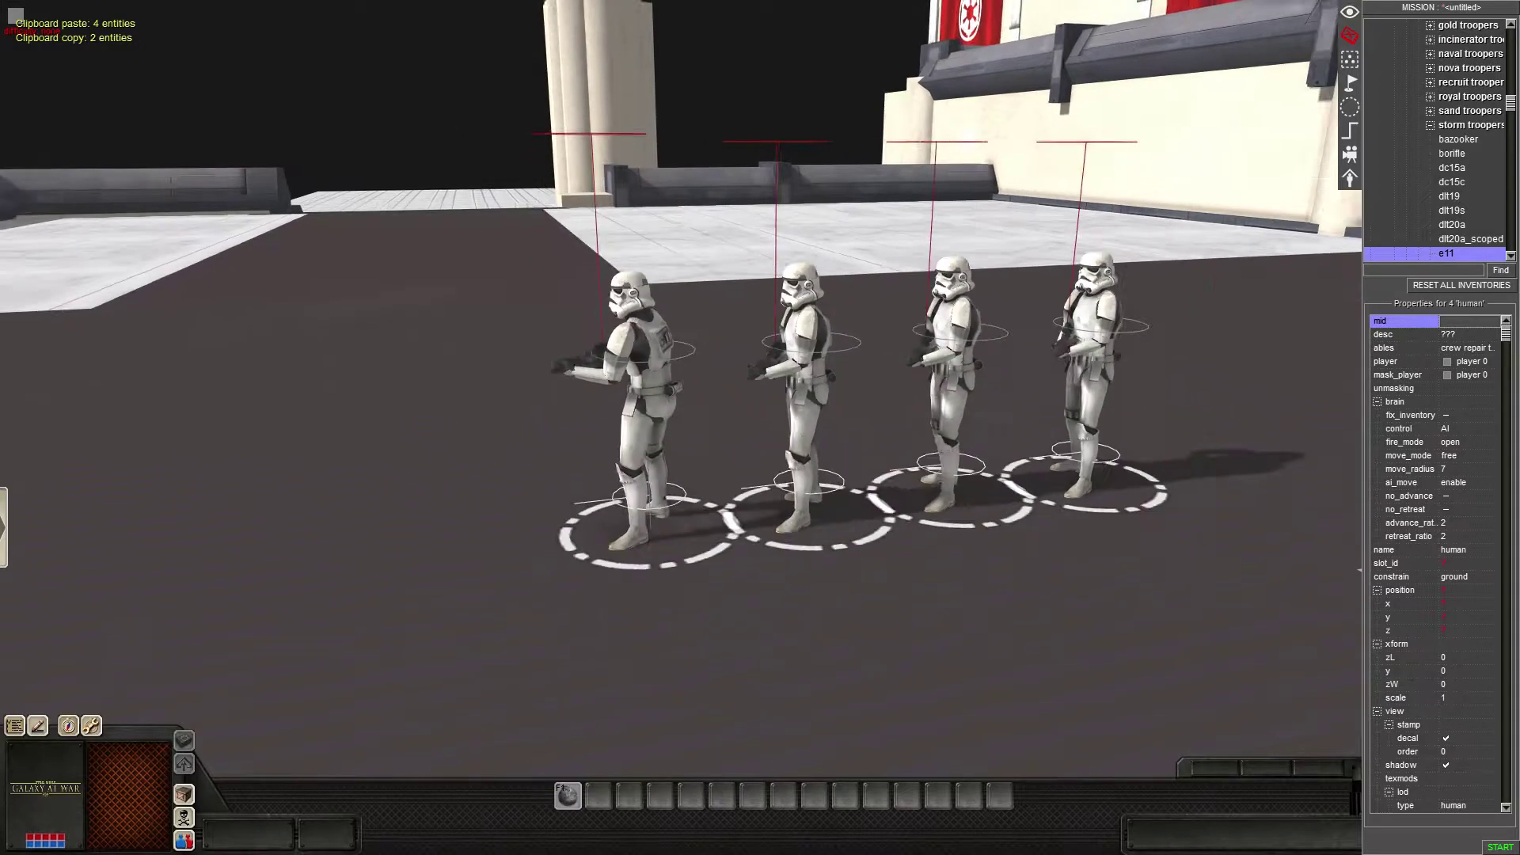
left_click_drag(993, 615, 1031, 620)
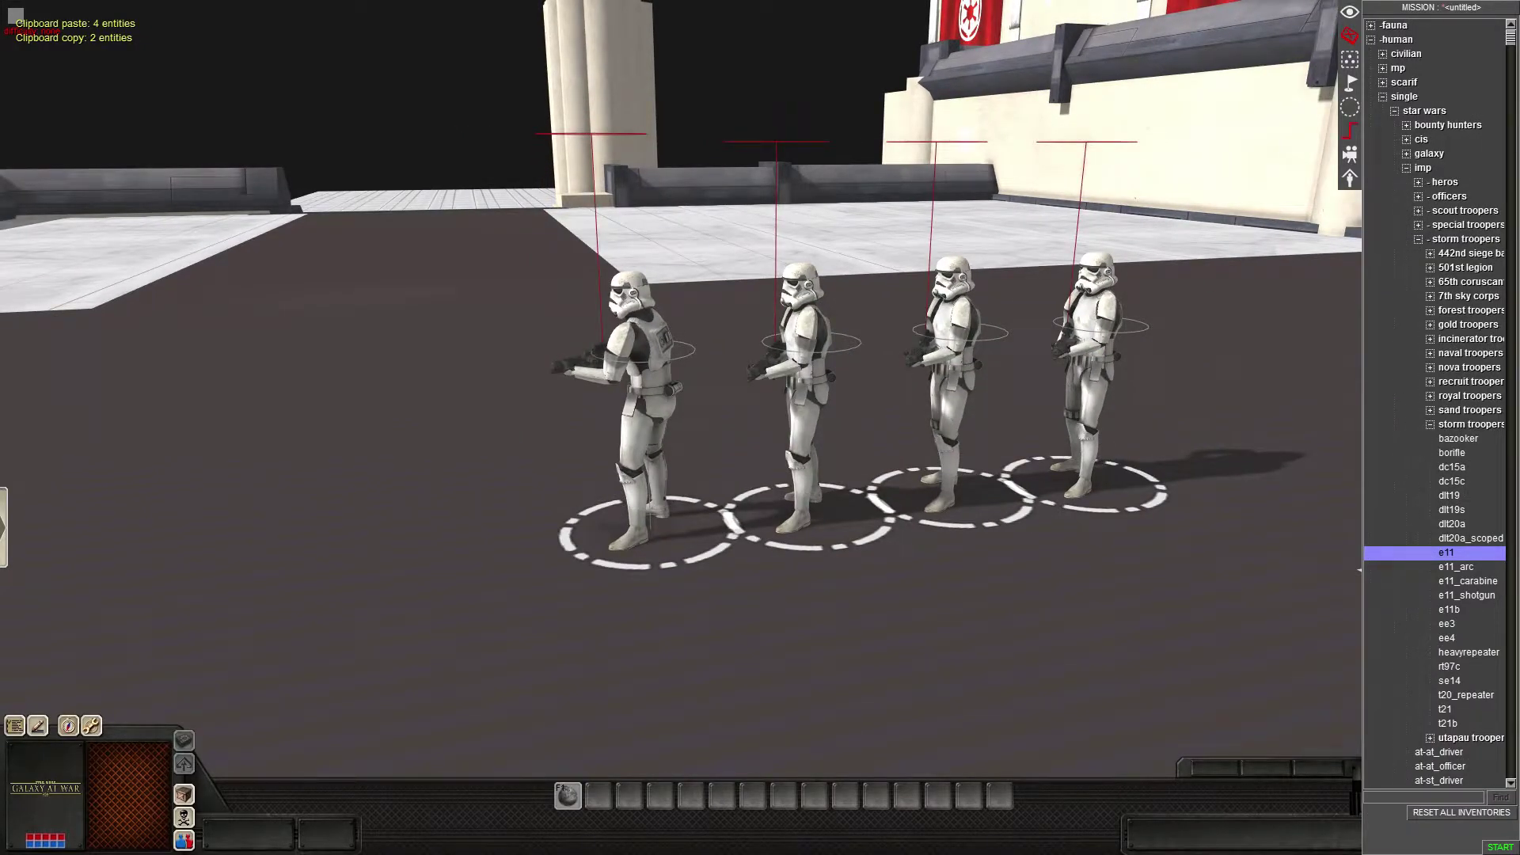
left_click(1350, 82)
left_click(1474, 43)
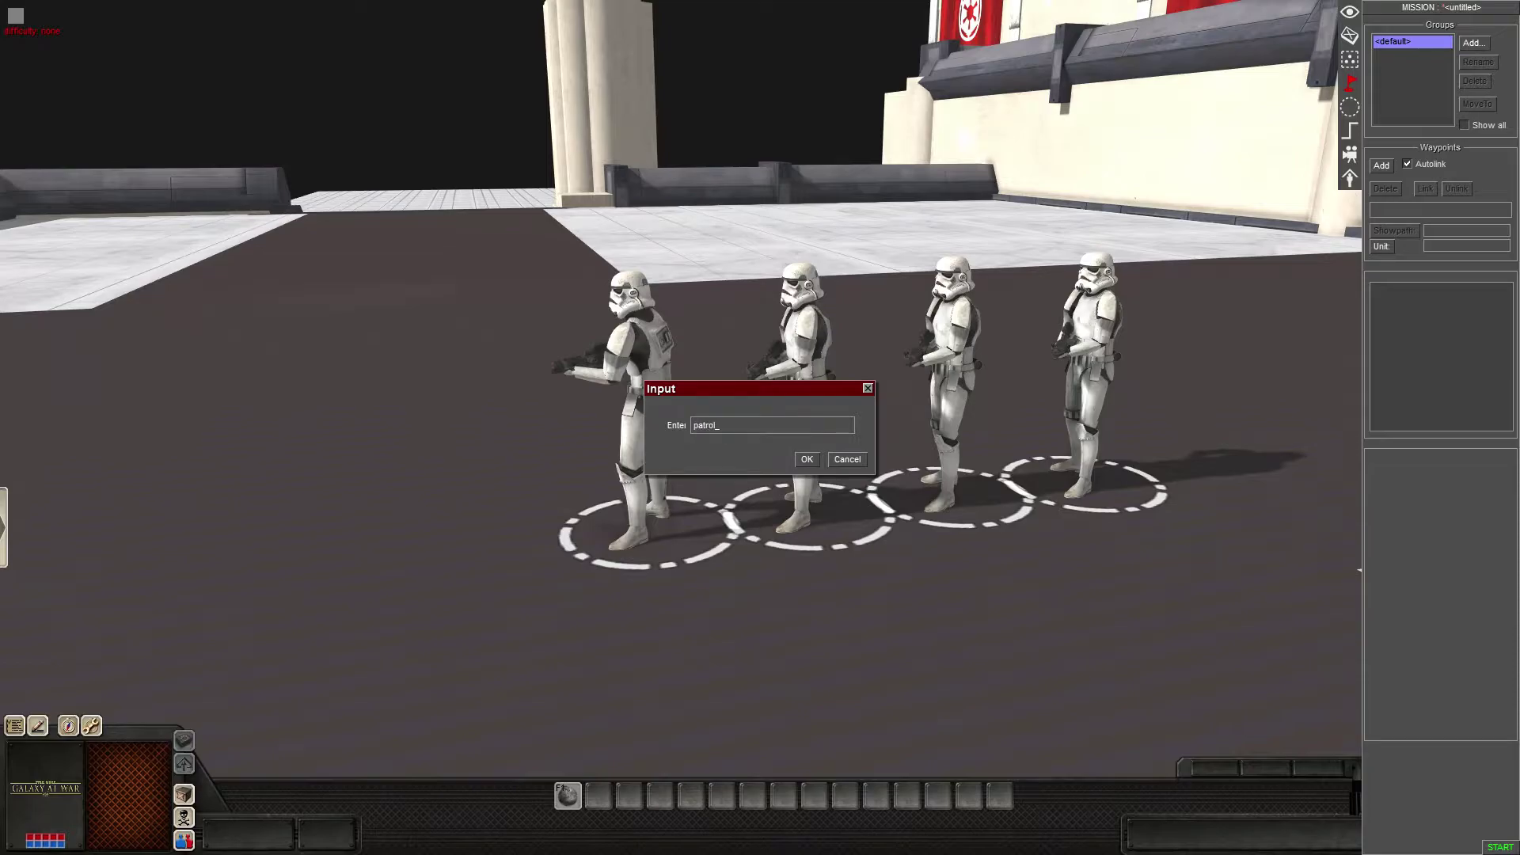
key("Return")
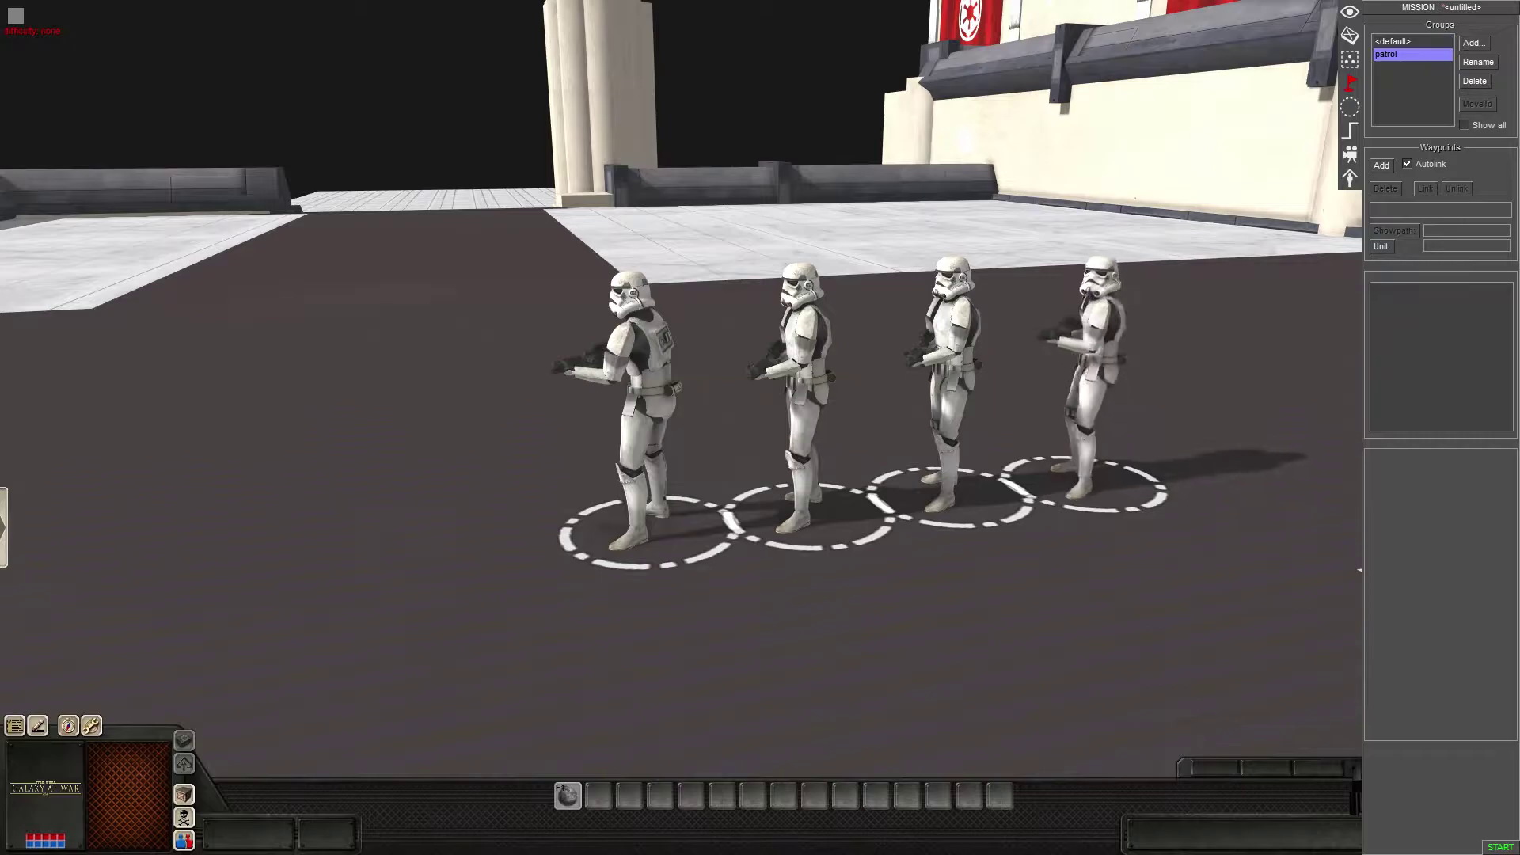
- Place the patrol group's first waypoint on the ground just ahead of the lead storm trooper
left_click(1382, 165)
scroll(1065, 404, "down", 2)
scroll(1065, 405, "down", 2)
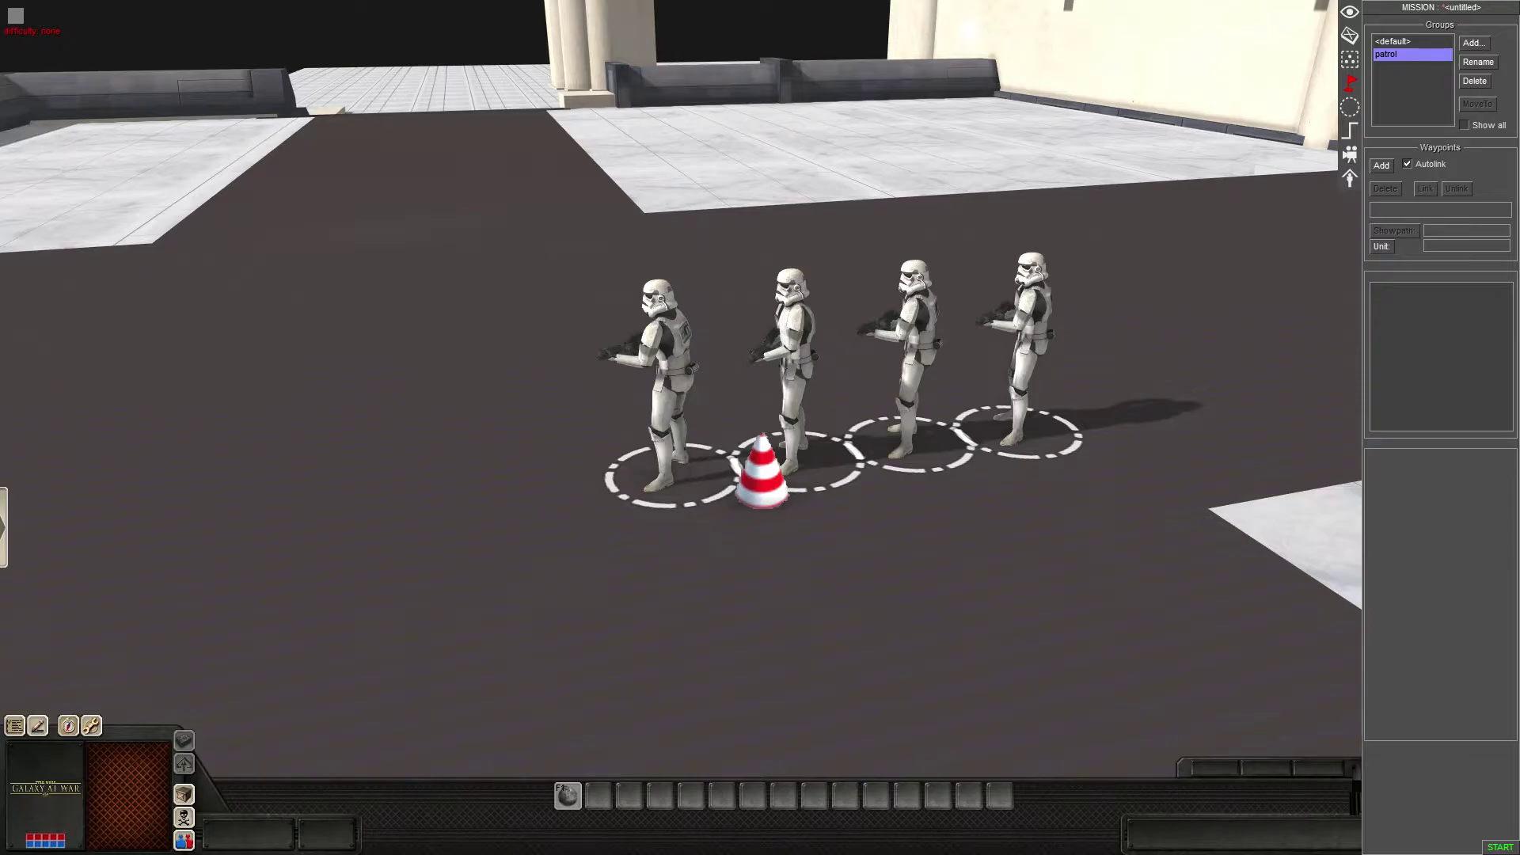
middle_click_drag(630, 402, 641, 402)
left_click(606, 499)
right_click(756, 460)
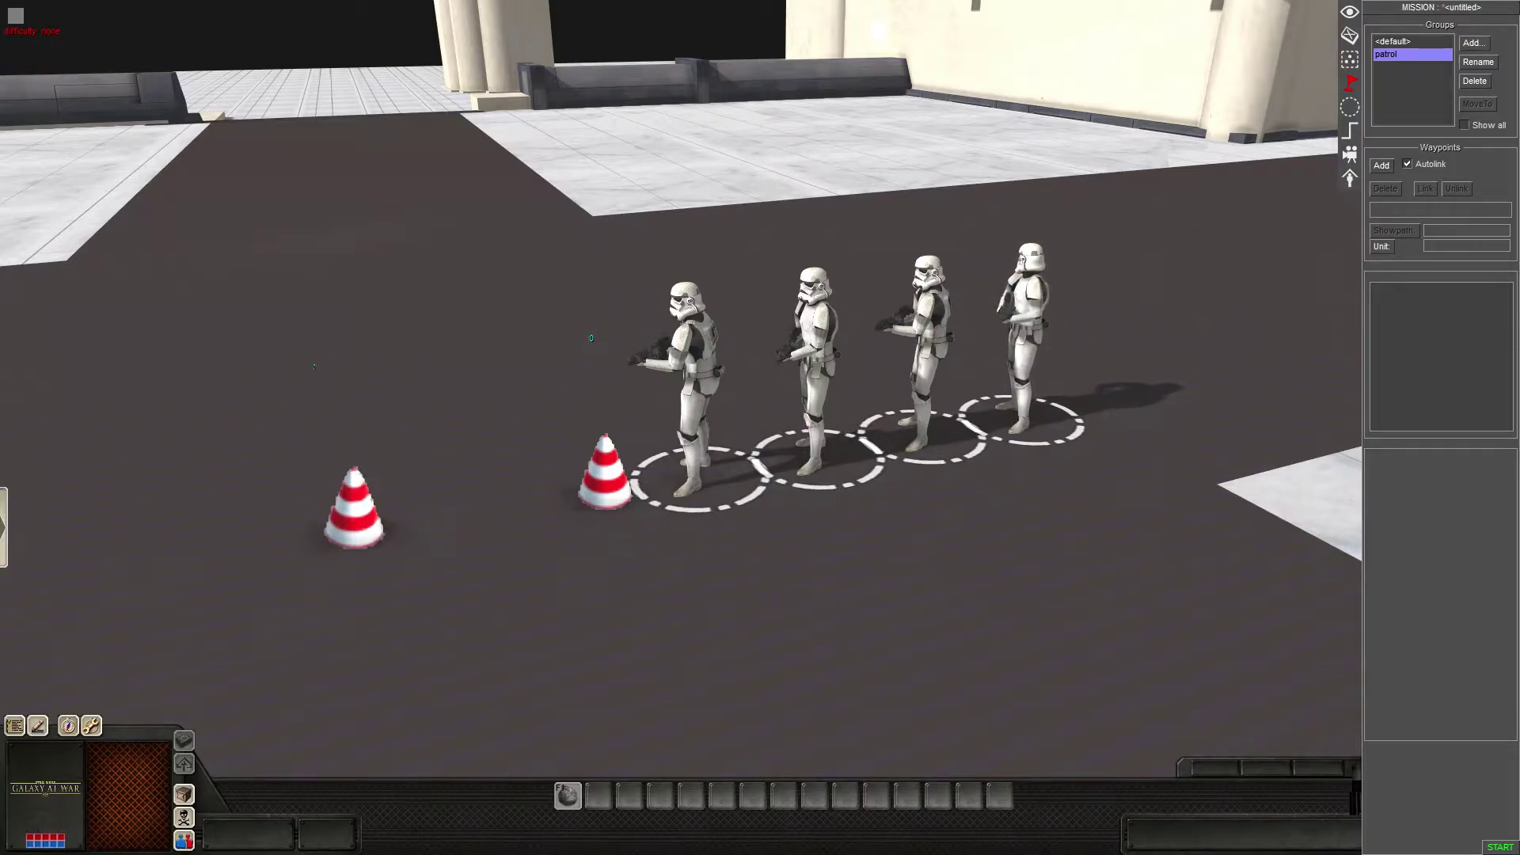
- Try four more waypoints in a close loop ahead of the first one, and delete those four
left_click(355, 510)
left_click(99, 459)
left_click(225, 299)
left_click(349, 321)
right_click(349, 320)
left_click_drag(448, 245, 15, 579)
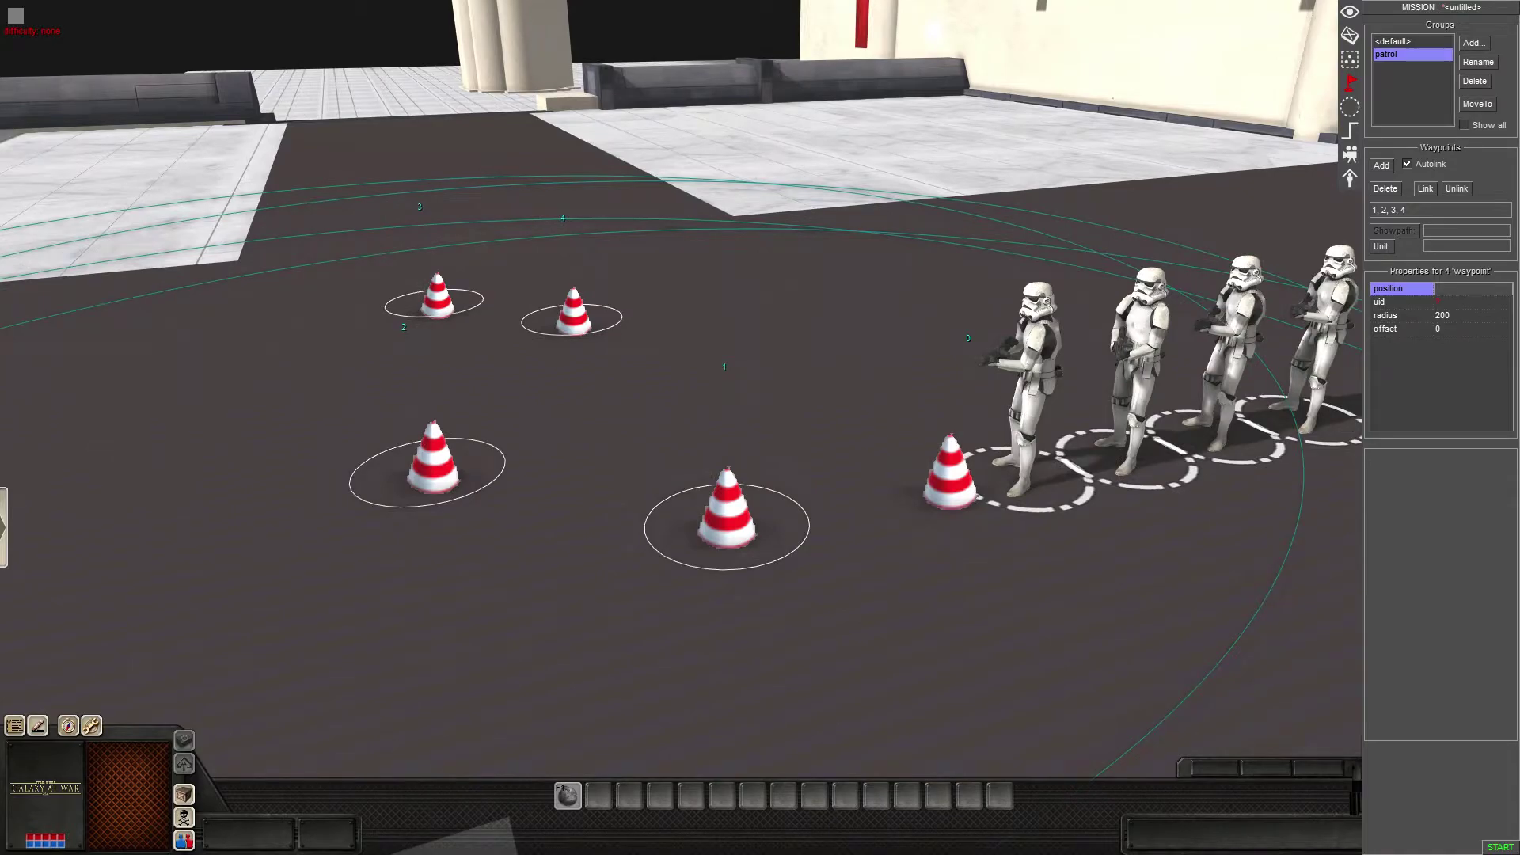
key("Delete")
- Place a second patrol waypoint on the road well ahead of the lead storm trooper, linked from the first one
left_click(950, 475)
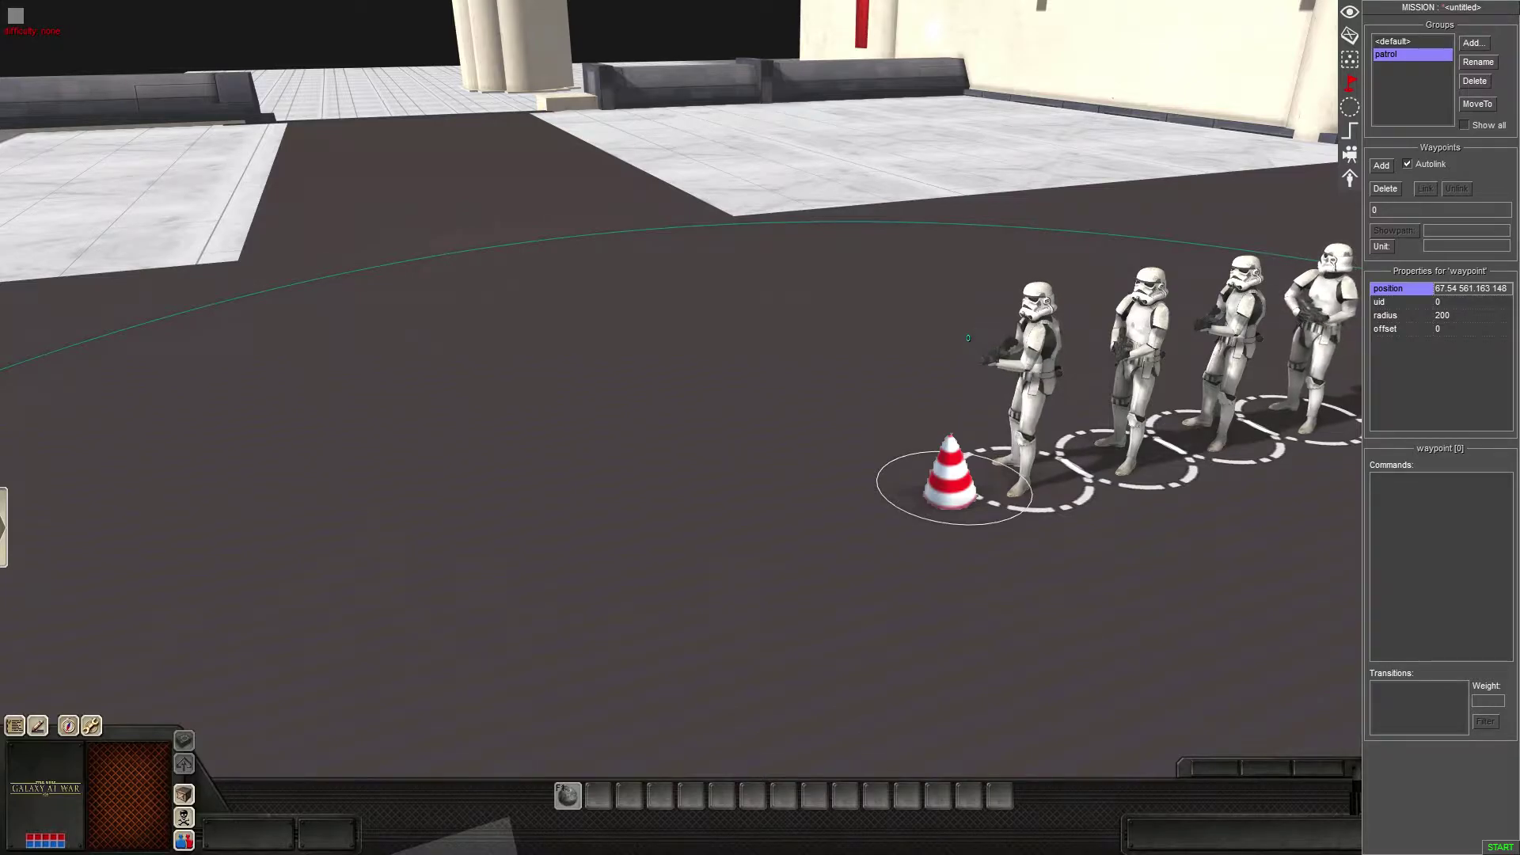
key("Escape")
left_click_drag(1016, 438, 778, 571)
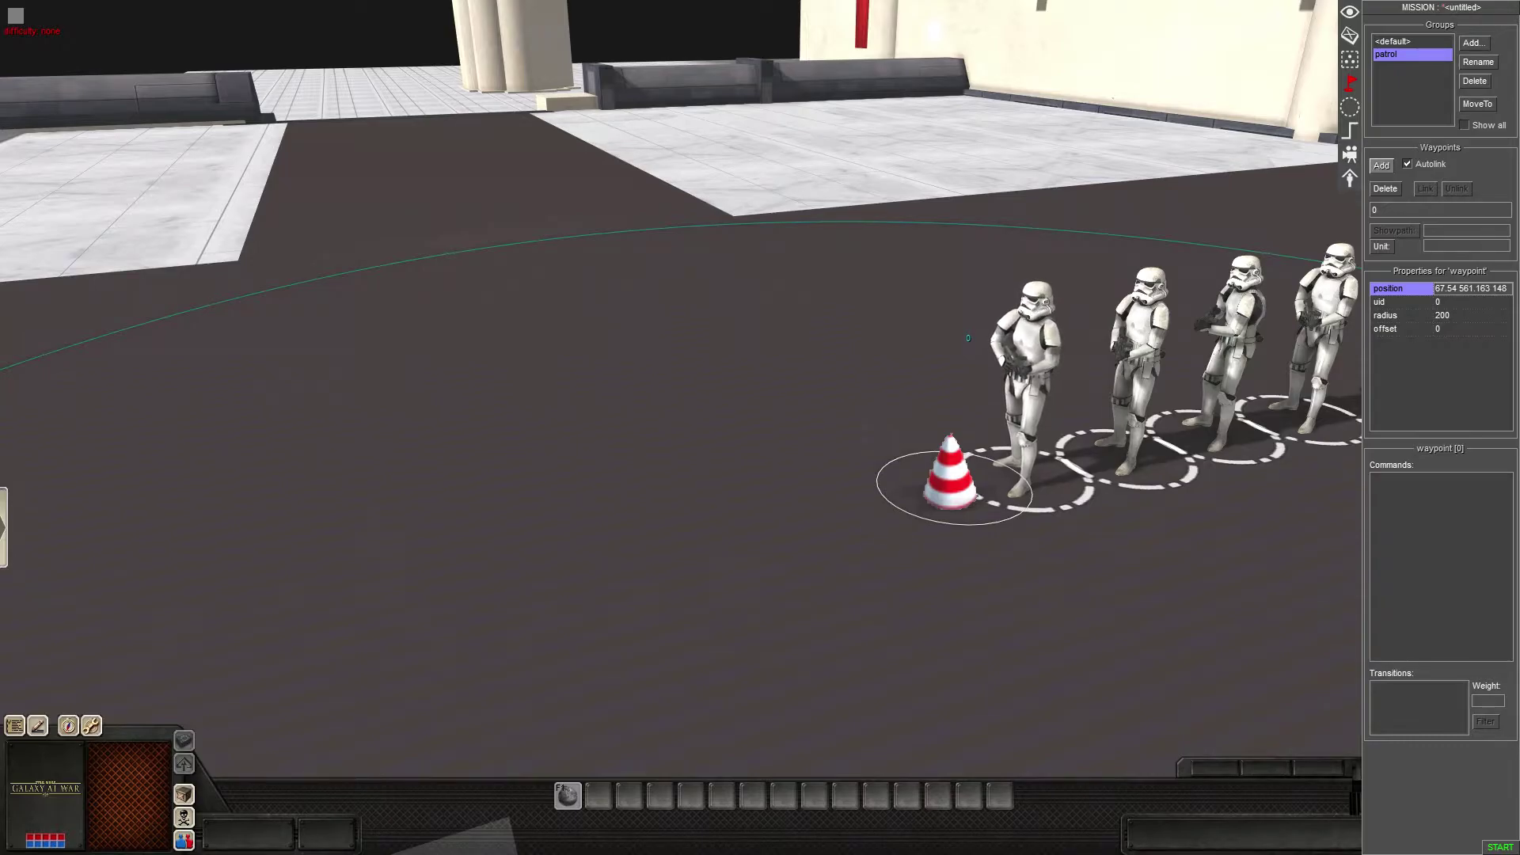
left_click(1382, 166)
middle_click_drag(817, 367, 634, 419)
scroll(307, 423, "down", 3)
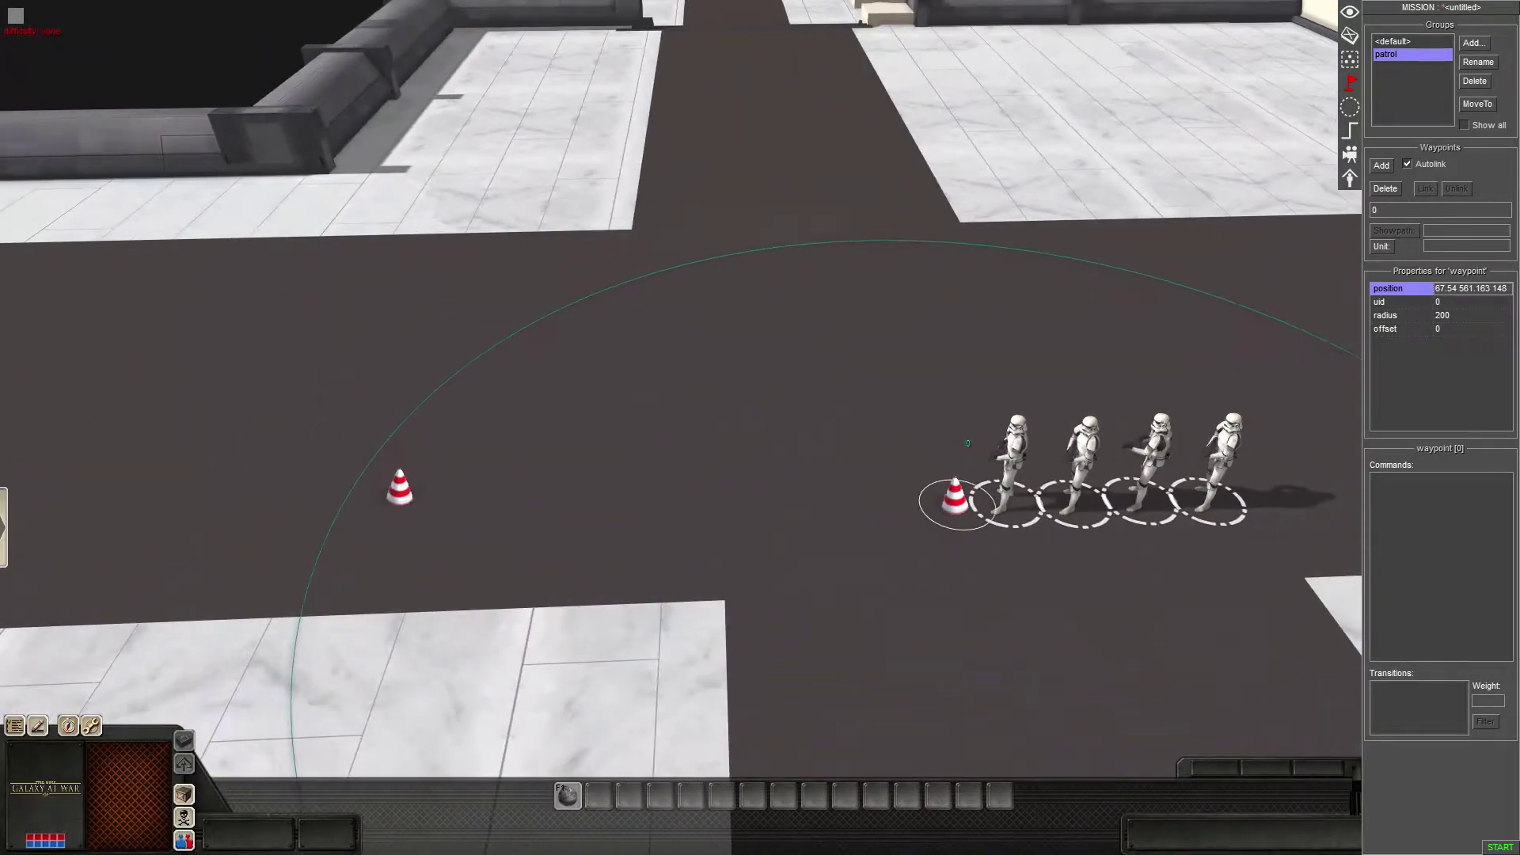
left_click(380, 524)
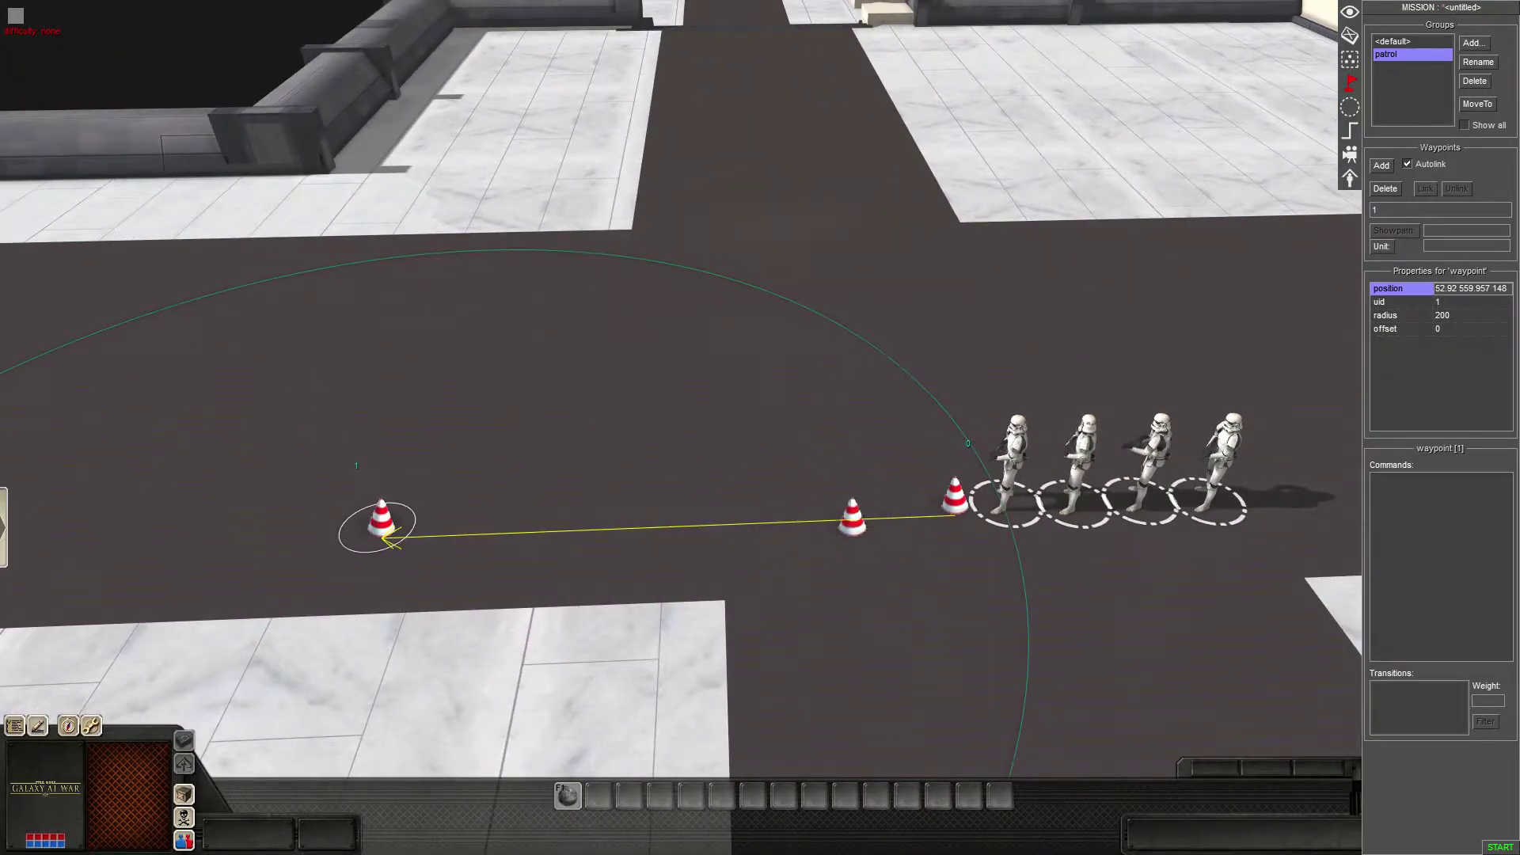
- Add two waypoints along the road's far edge, one opposite the second waypoint and one at the side road's paving corner
scroll(681, 361, "up", 3)
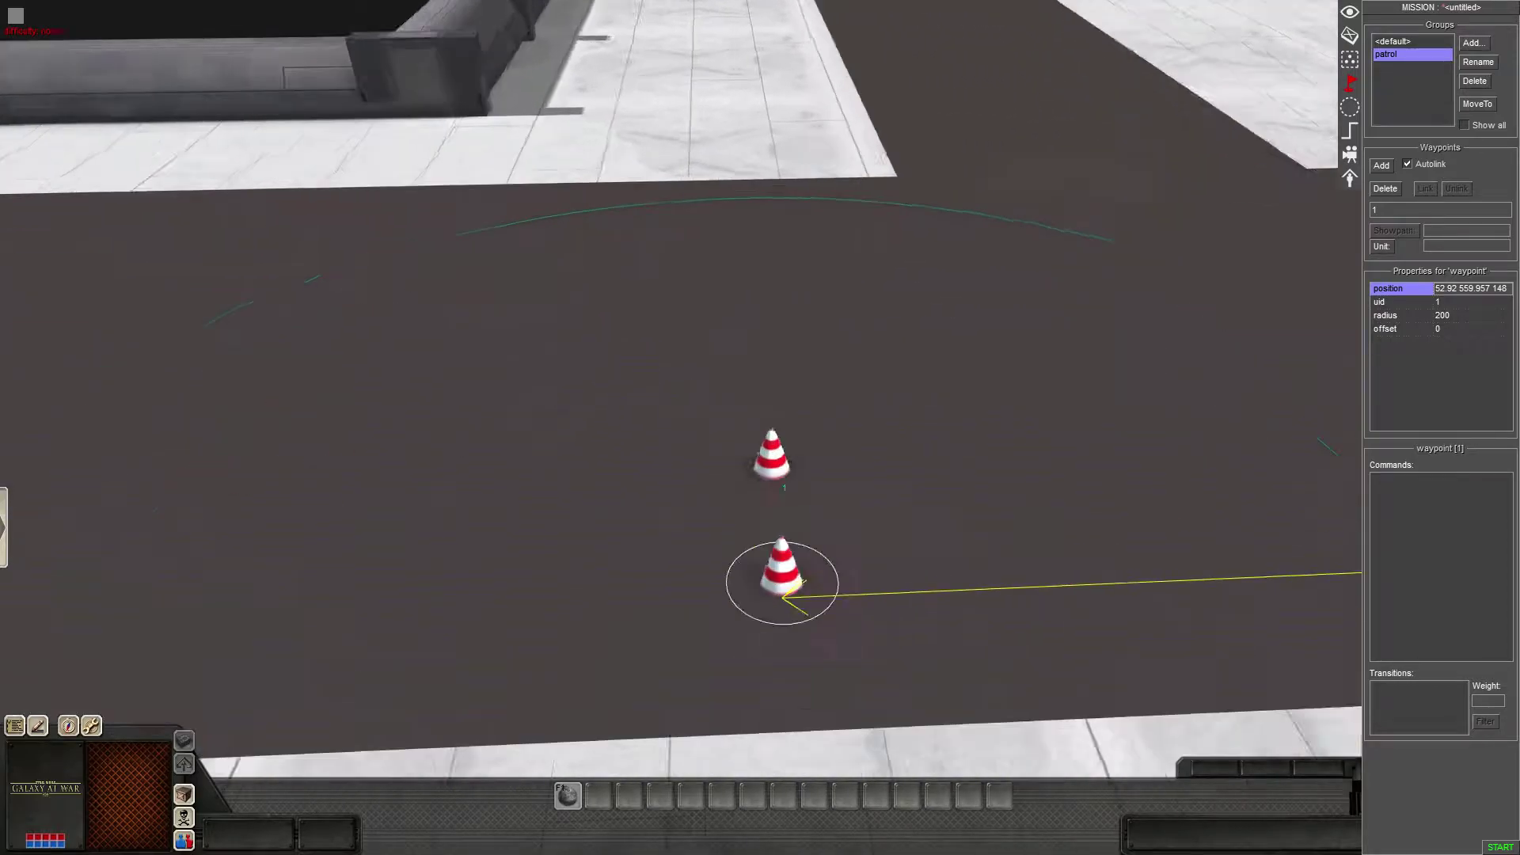
key("Right")
scroll(990, 622, "down", 3)
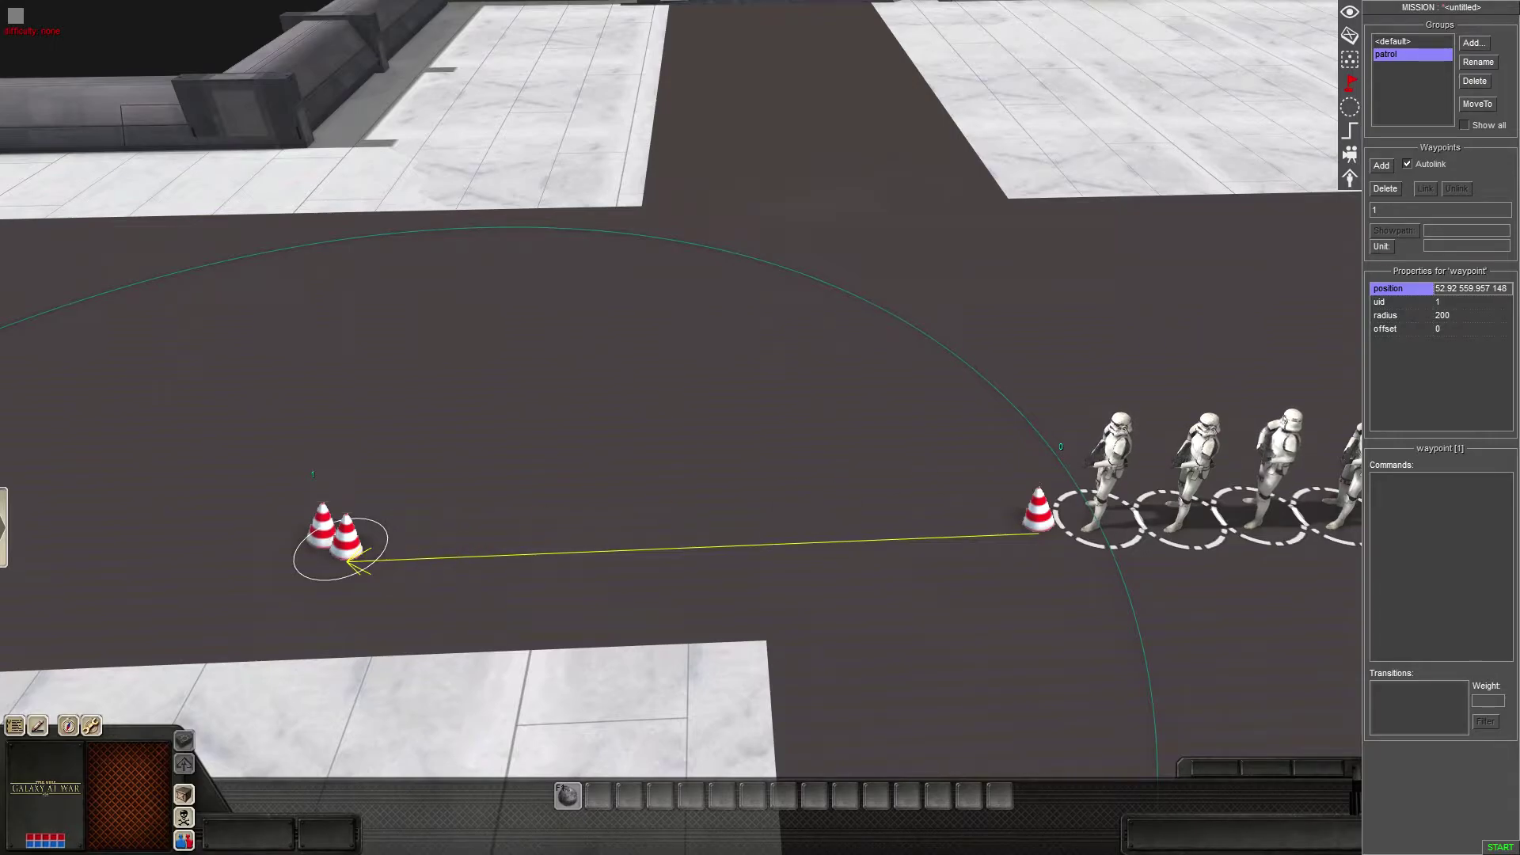
left_click(434, 231)
left_click(1007, 205)
- Extend the route behind the squad with a waypoint near the building corner and another across the road at the near edge
key("Right")
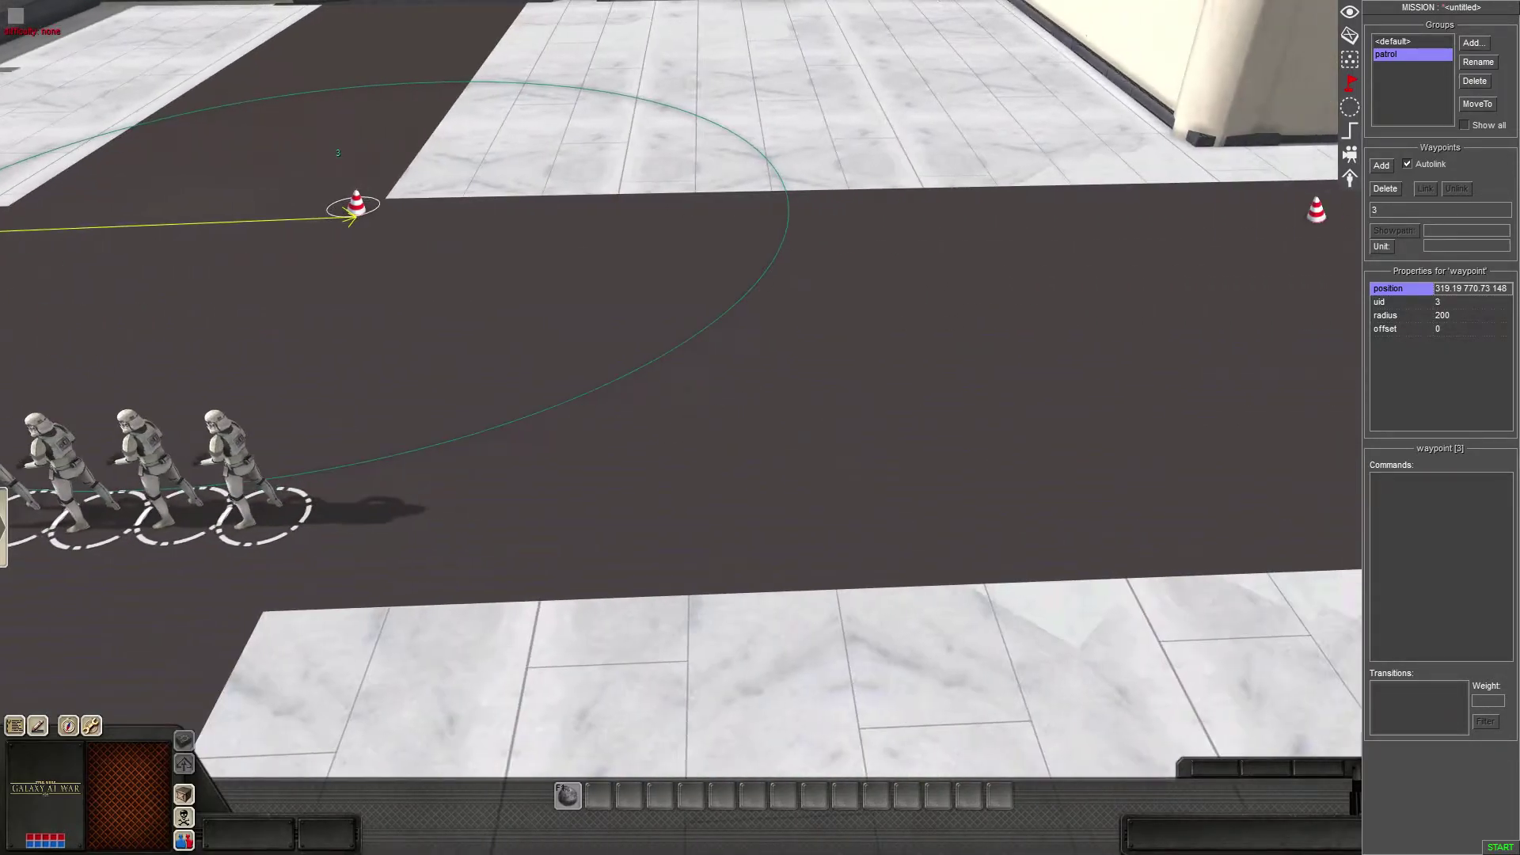
left_click(1210, 181)
key("Right")
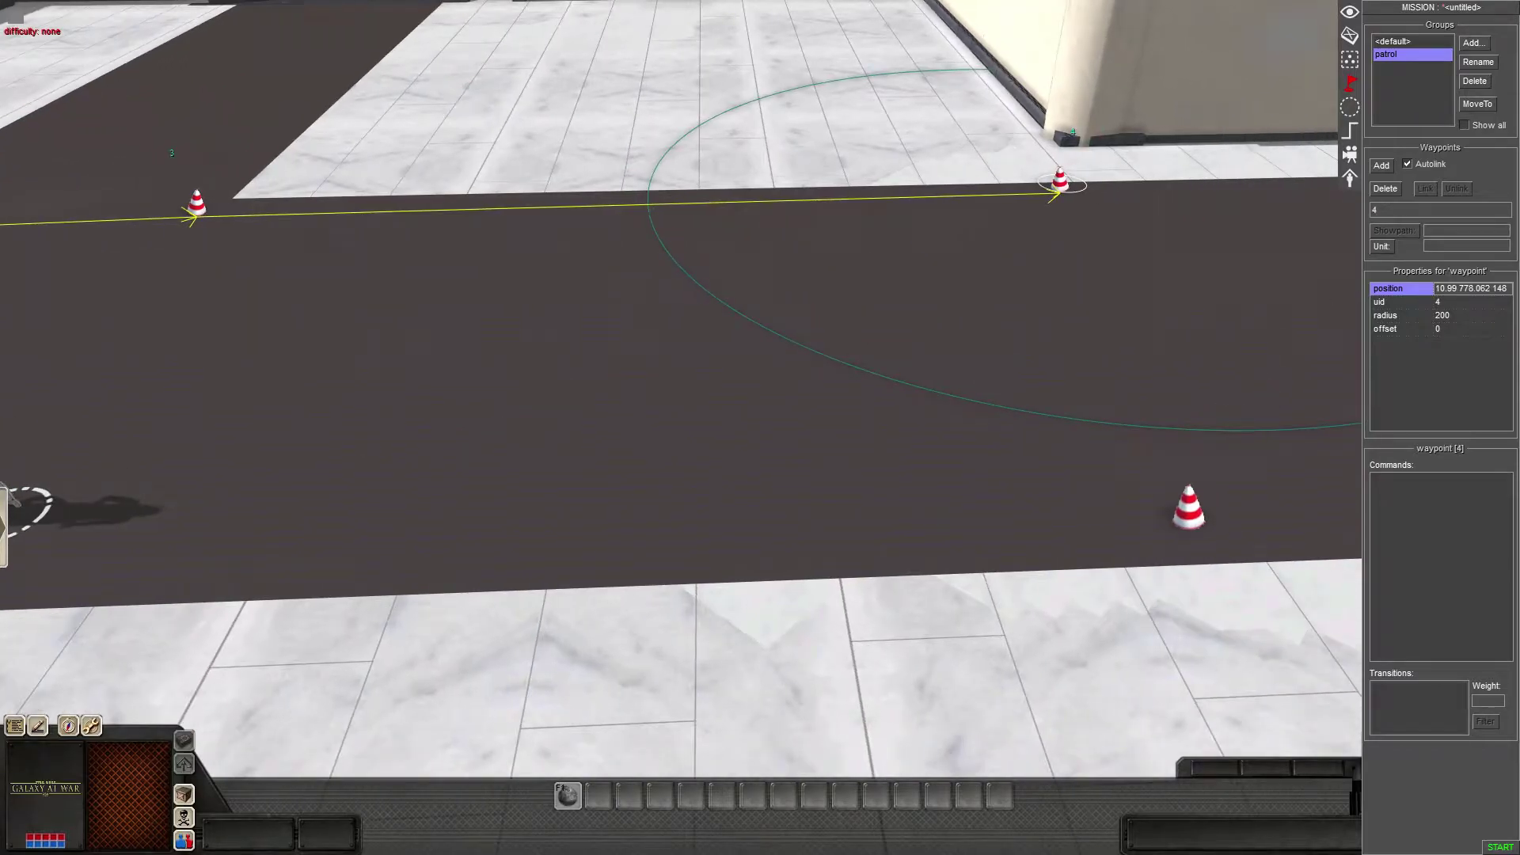
left_click(1190, 524)
key("Down")
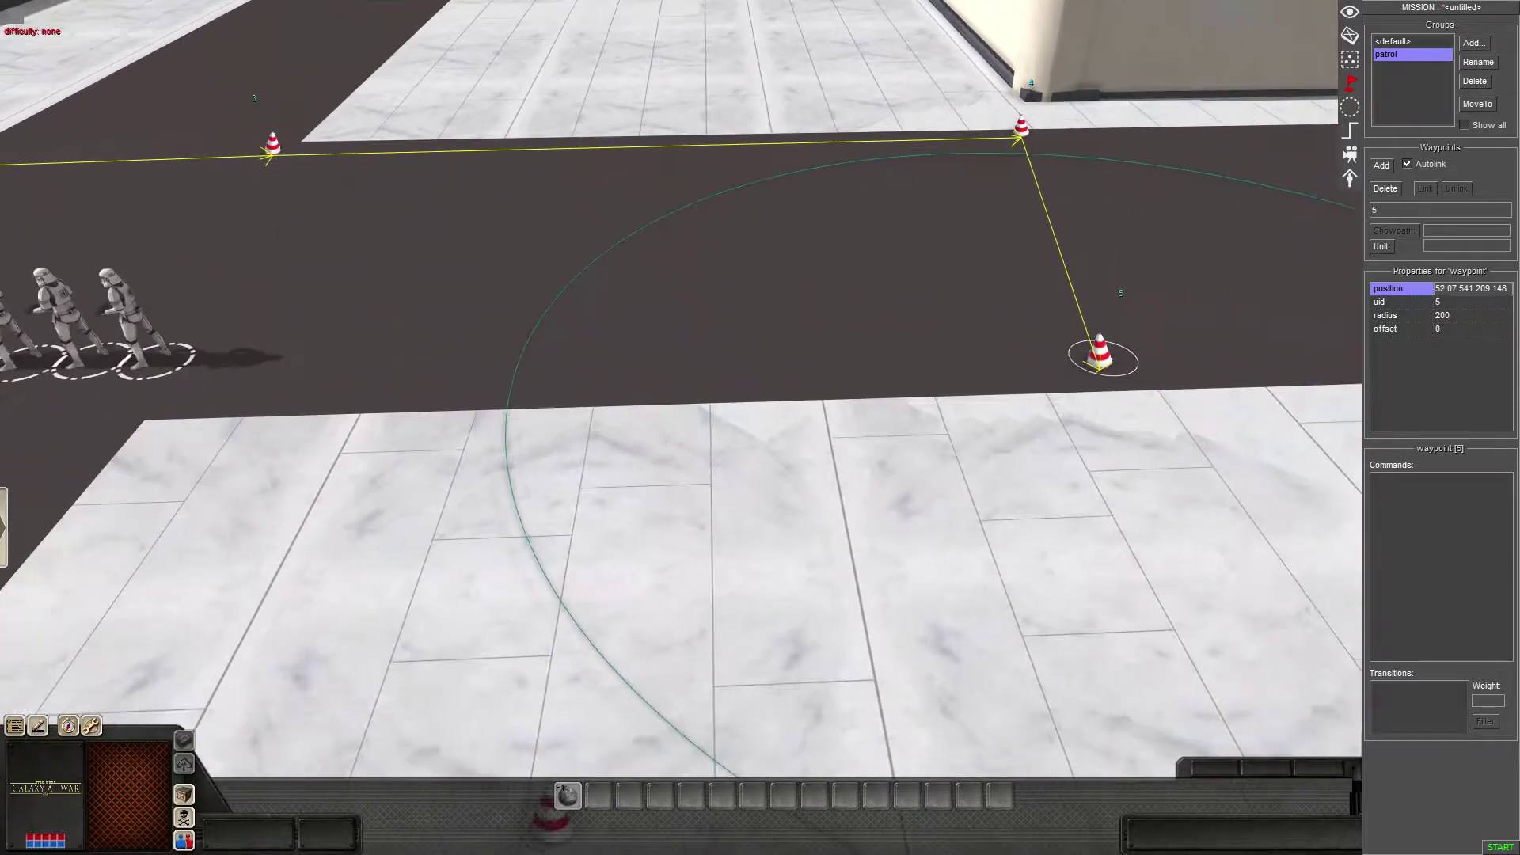
- Link waypoint 5 back to waypoint 0 to close the patrol route into a loop
key("Left")
key("Right")
left_click_drag(1041, 305, 1220, 427)
mouse_move(1207, 307)
left_mouse_down()
mouse_move(1210, 342)
mouse_move(1184, 349)
left_mouse_up()
key("Down")
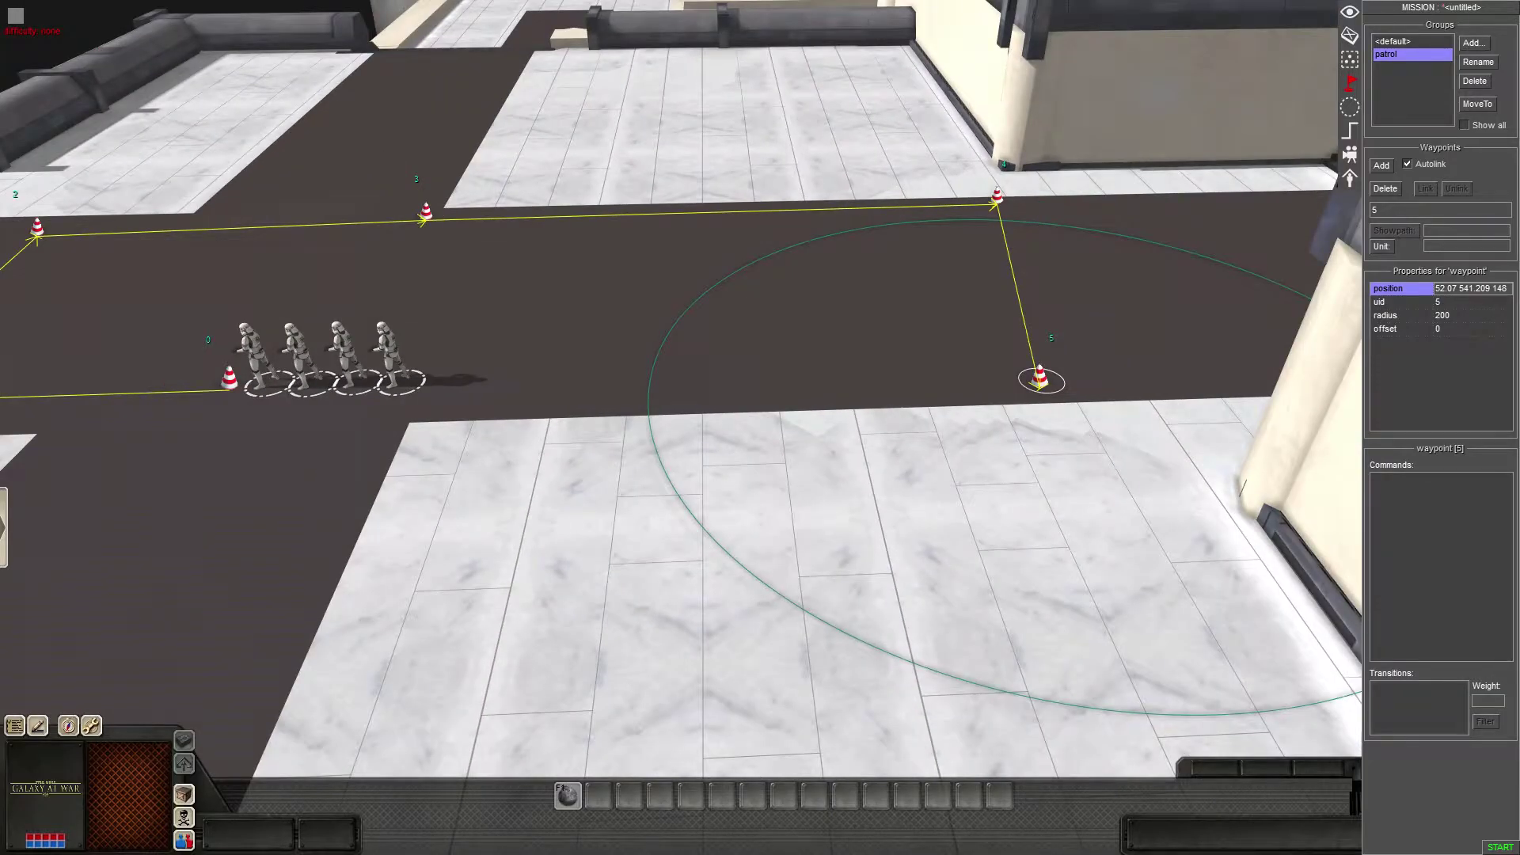
key("Left")
scroll(680, 428, "up", 4)
scroll(680, 428, "down", 1)
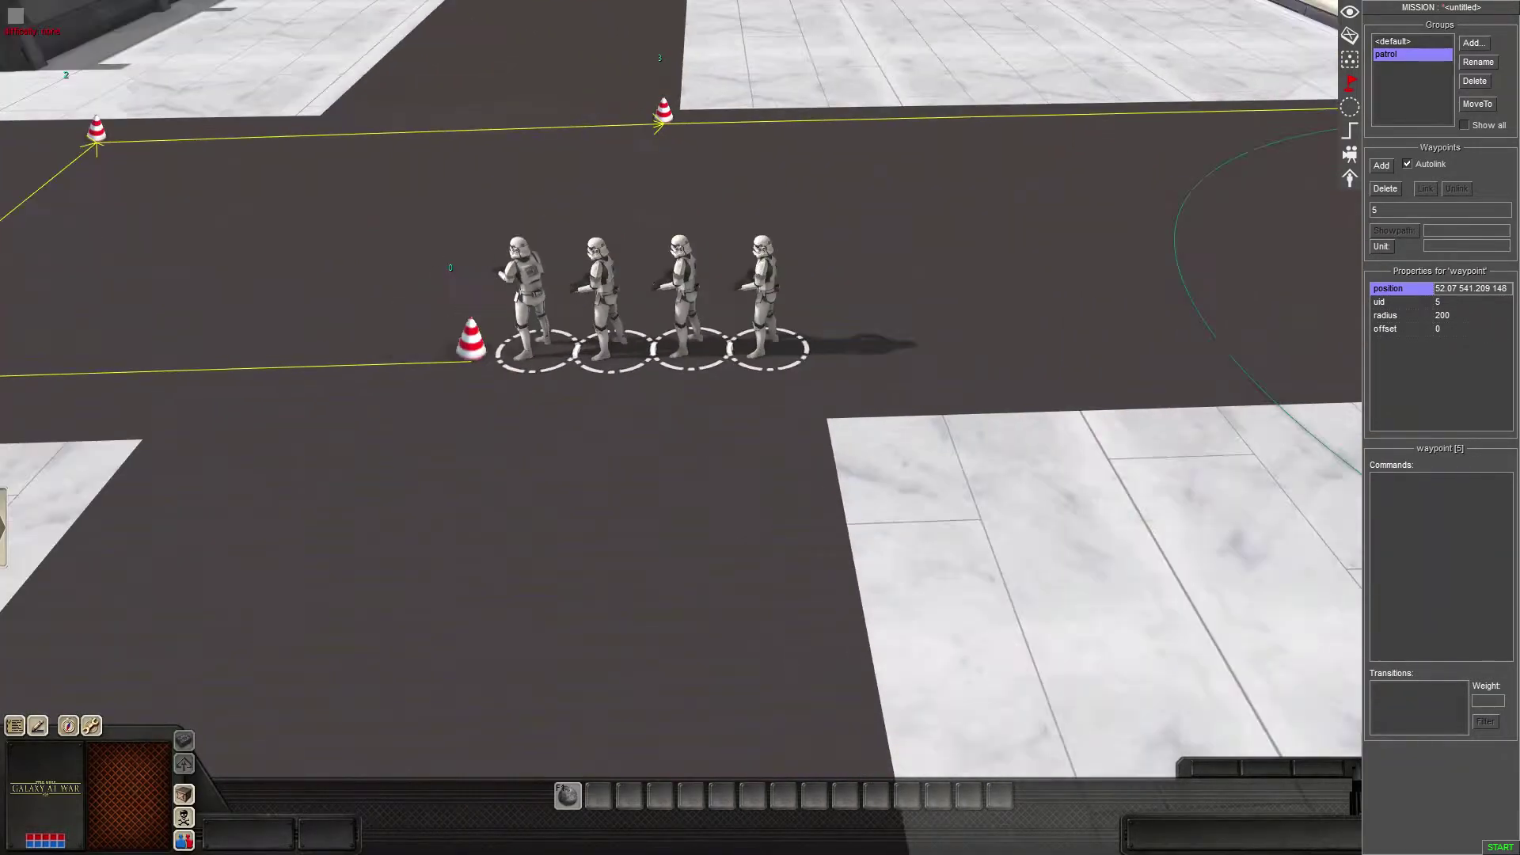
left_click_drag(411, 330, 486, 406, "shift")
scroll(681, 388, "down", 1)
left_click(1457, 188)
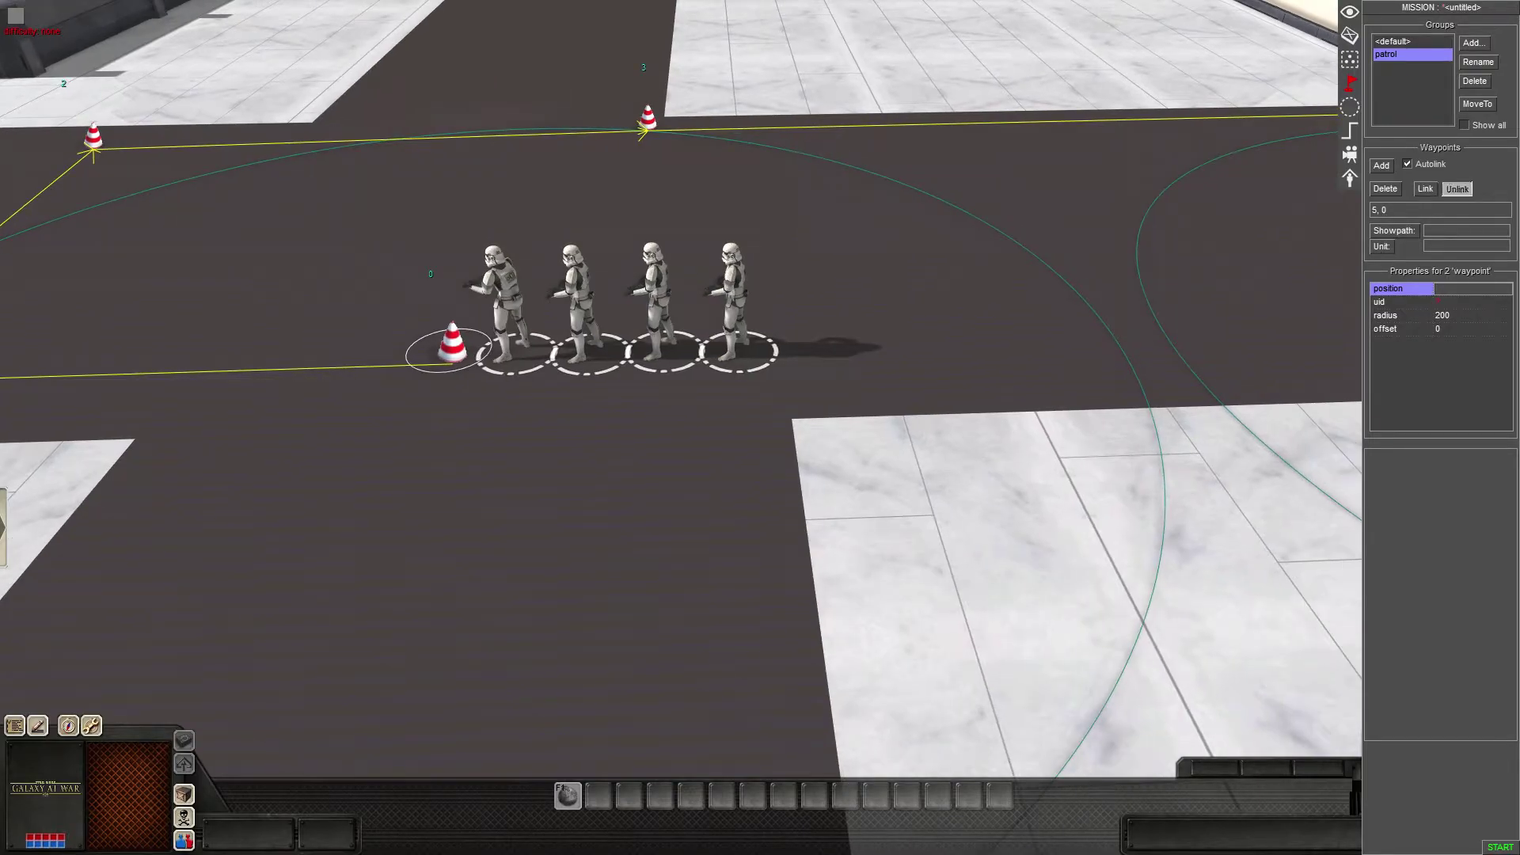
left_click(1425, 188)
key("Right")
scroll(681, 428, "down", 2)
middle_click_drag(681, 427, 712, 475)
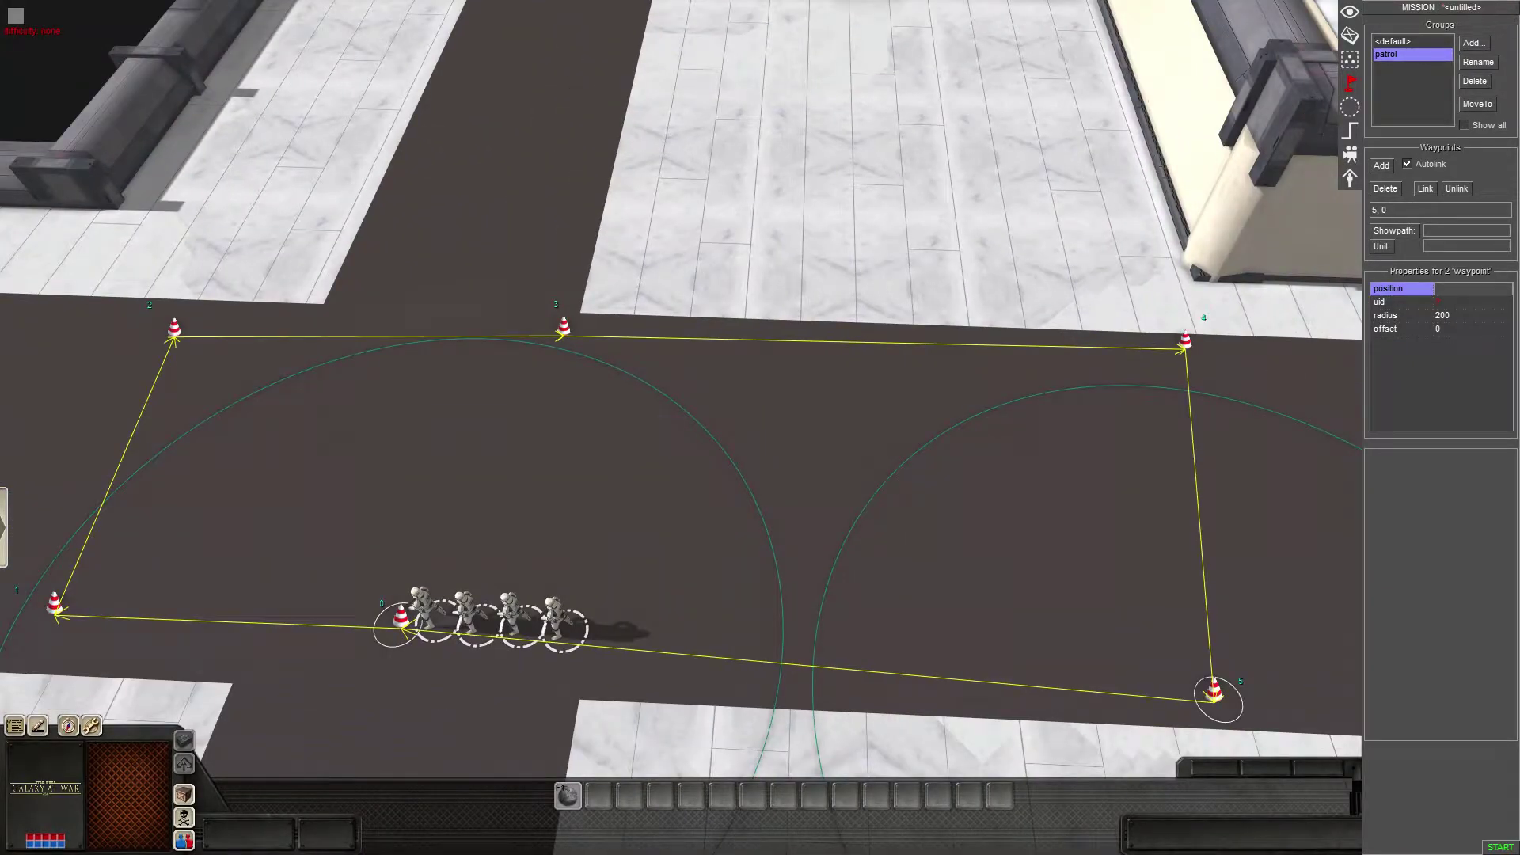
- Move waypoints 0 and 1 toward the road's near edge, straightening that side of the loop
left_click_drag(857, 405, 730, 504)
mouse_move(730, 504)
middle_mouse_down()
mouse_move(736, 348)
mouse_move(752, 507)
middle_mouse_up()
scroll(752, 507, "down", 2)
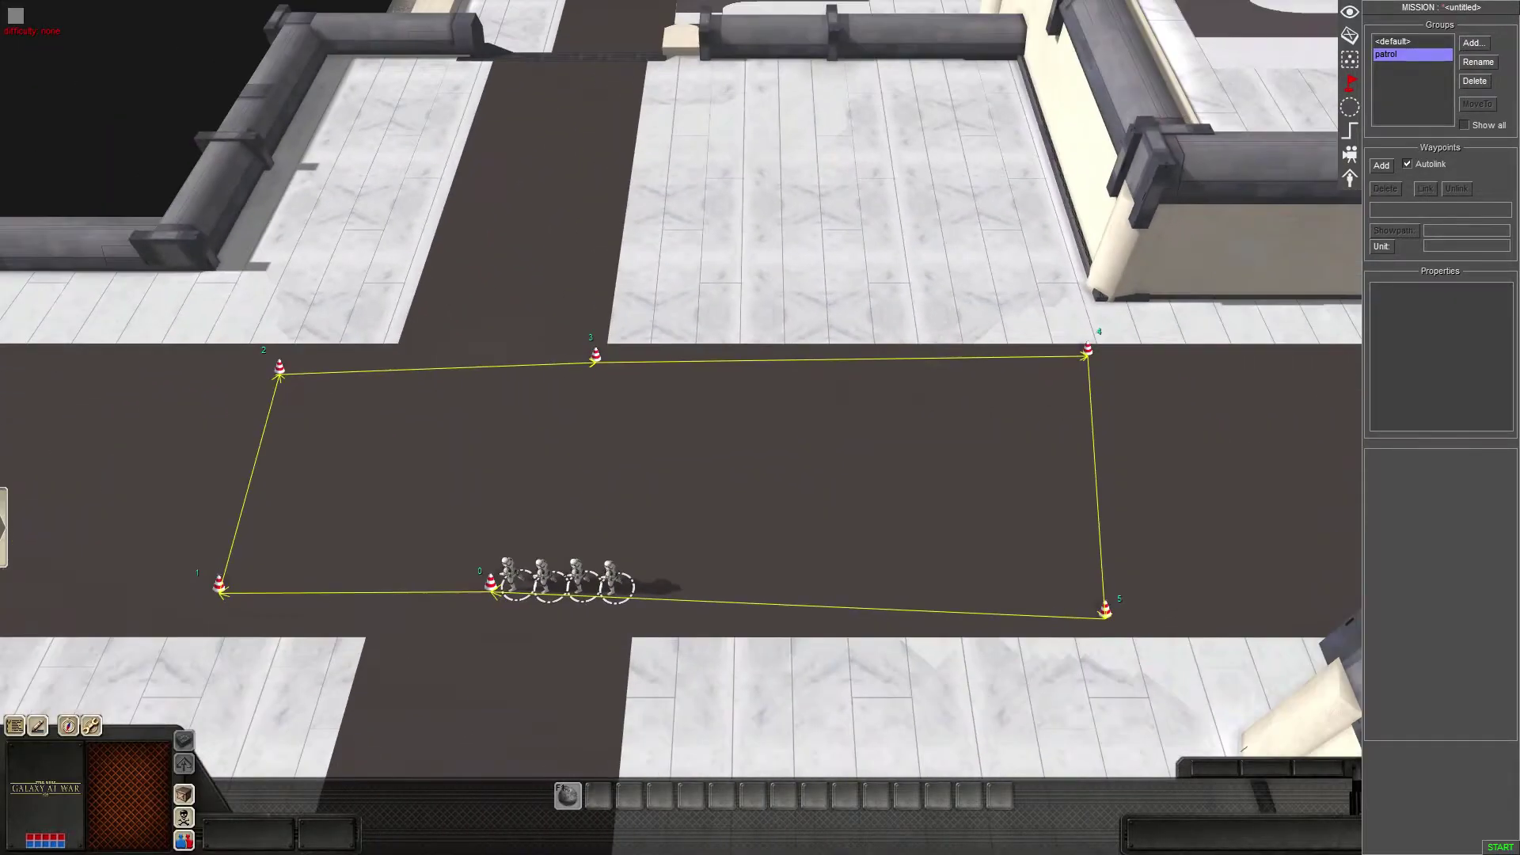
left_click(491, 583)
left_click_drag(491, 583, 526, 617)
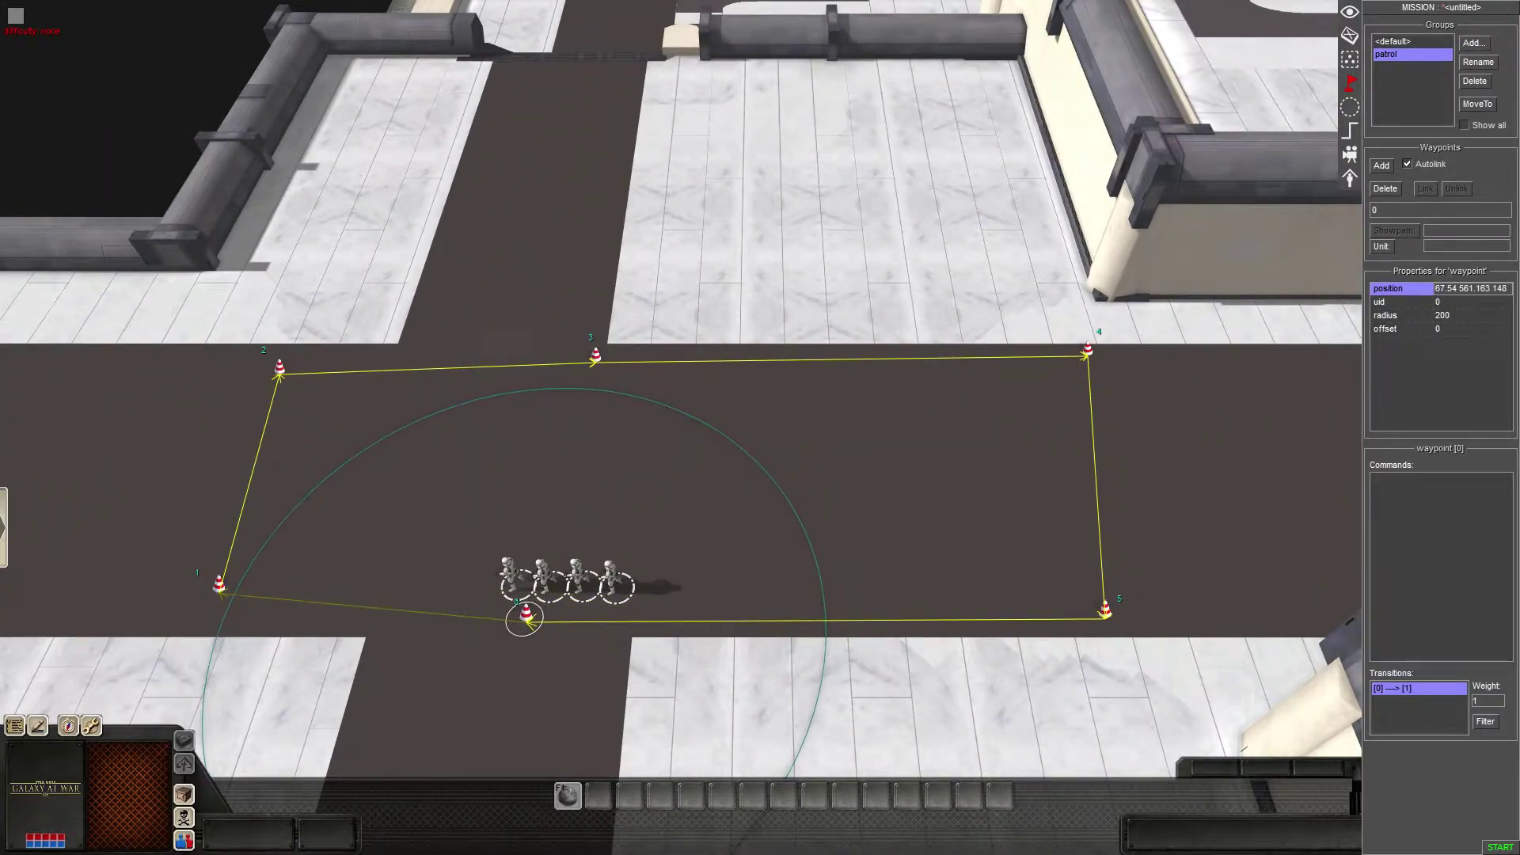
left_click_drag(219, 587, 186, 617)
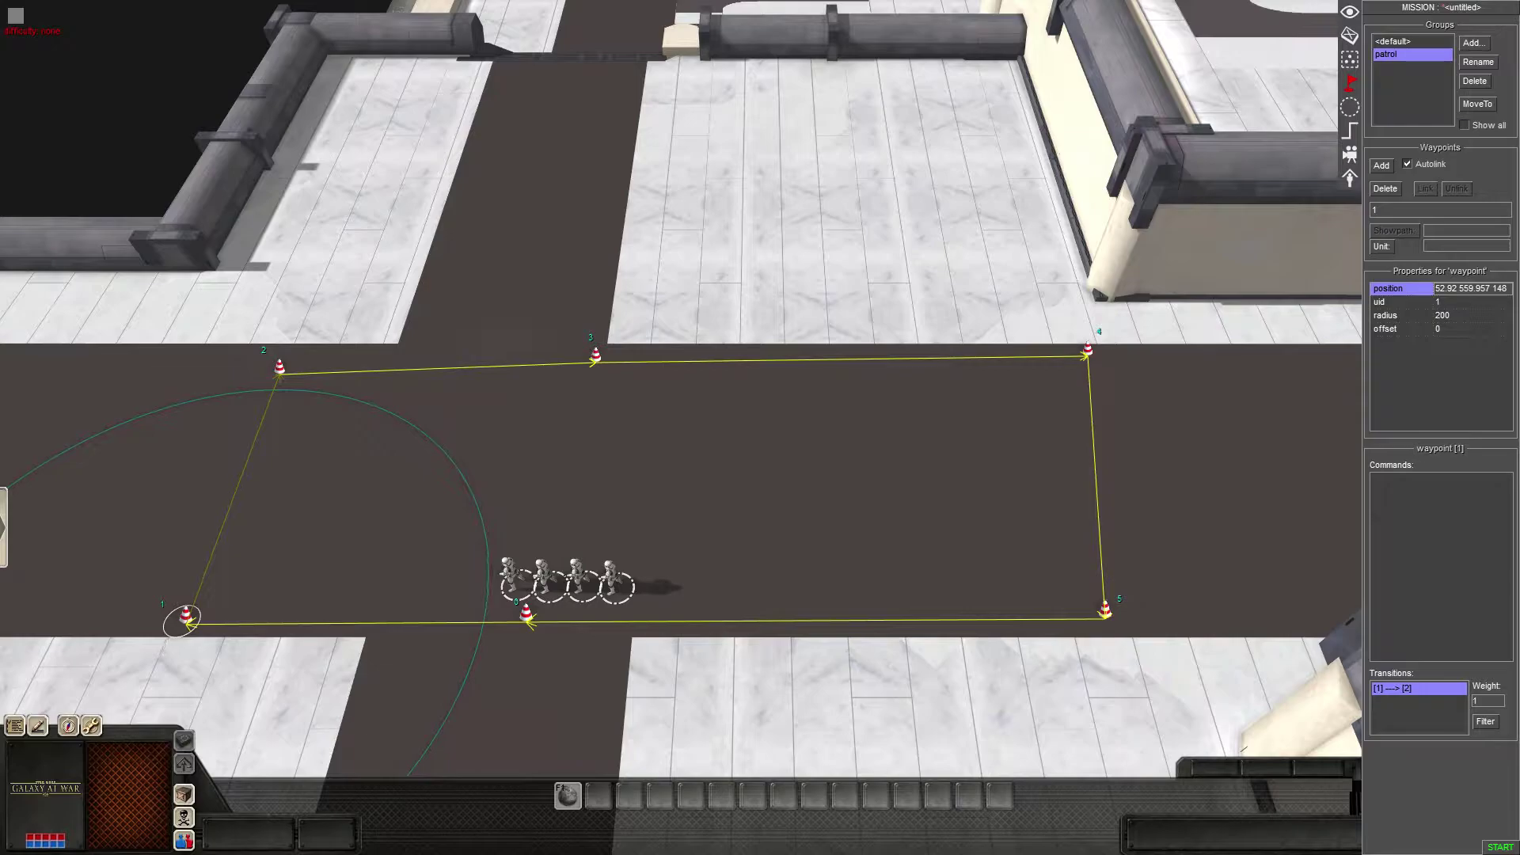
left_click_drag(526, 616, 484, 621)
- Move waypoint 0 away from the near edge to a spot ahead of the lead trooper, slightly toward the road's middle
scroll(485, 621, "up", 2)
middle_click_drag(681, 443, 871, 444)
middle_click_drag(681, 444, 776, 435)
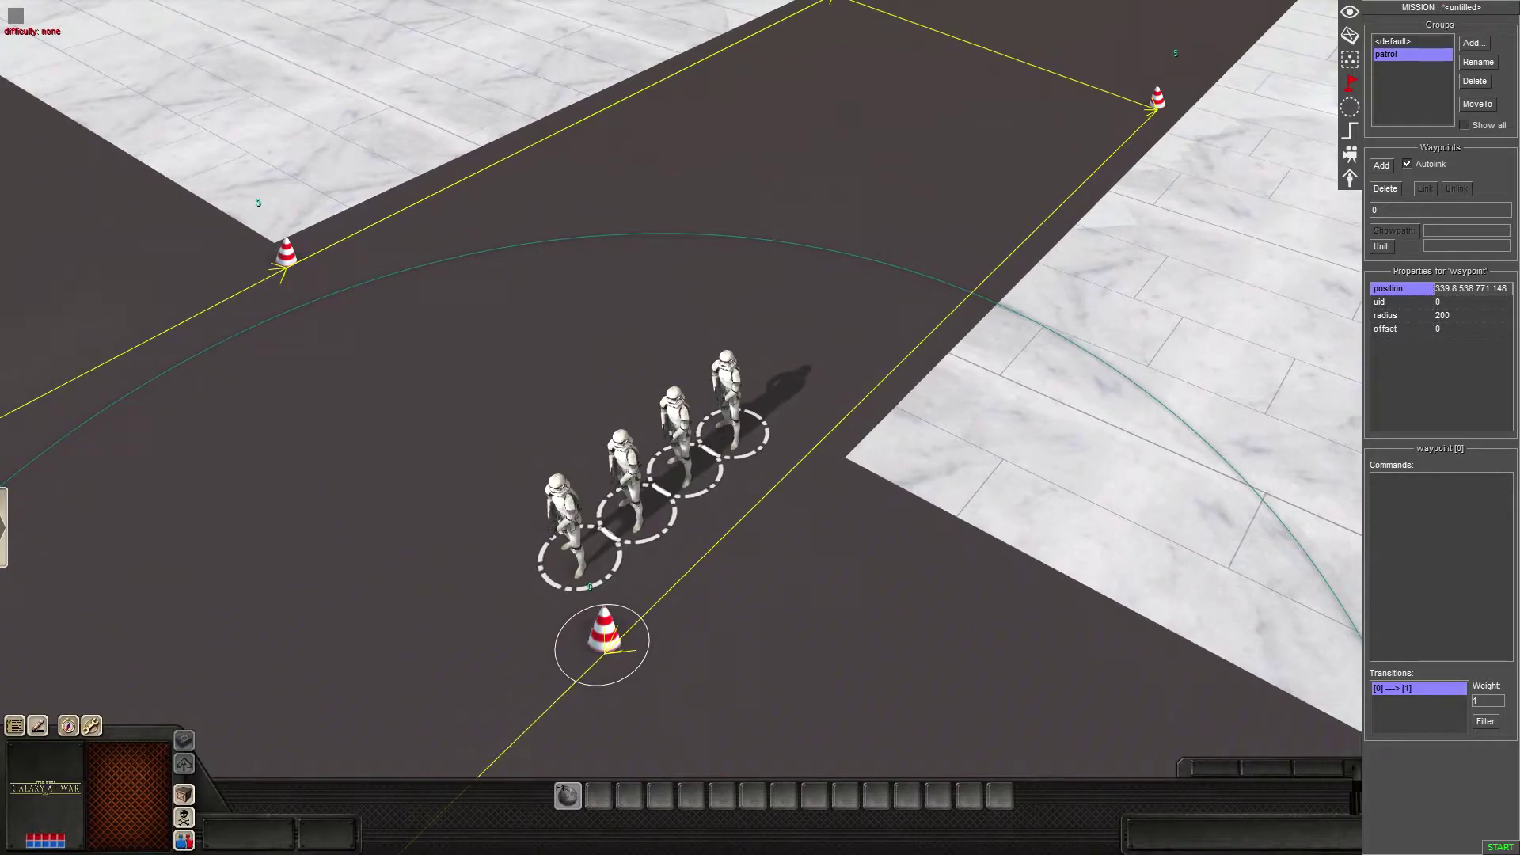
left_click(582, 684)
middle_click_drag(618, 555, 740, 554)
left_click_drag(616, 537, 568, 362)
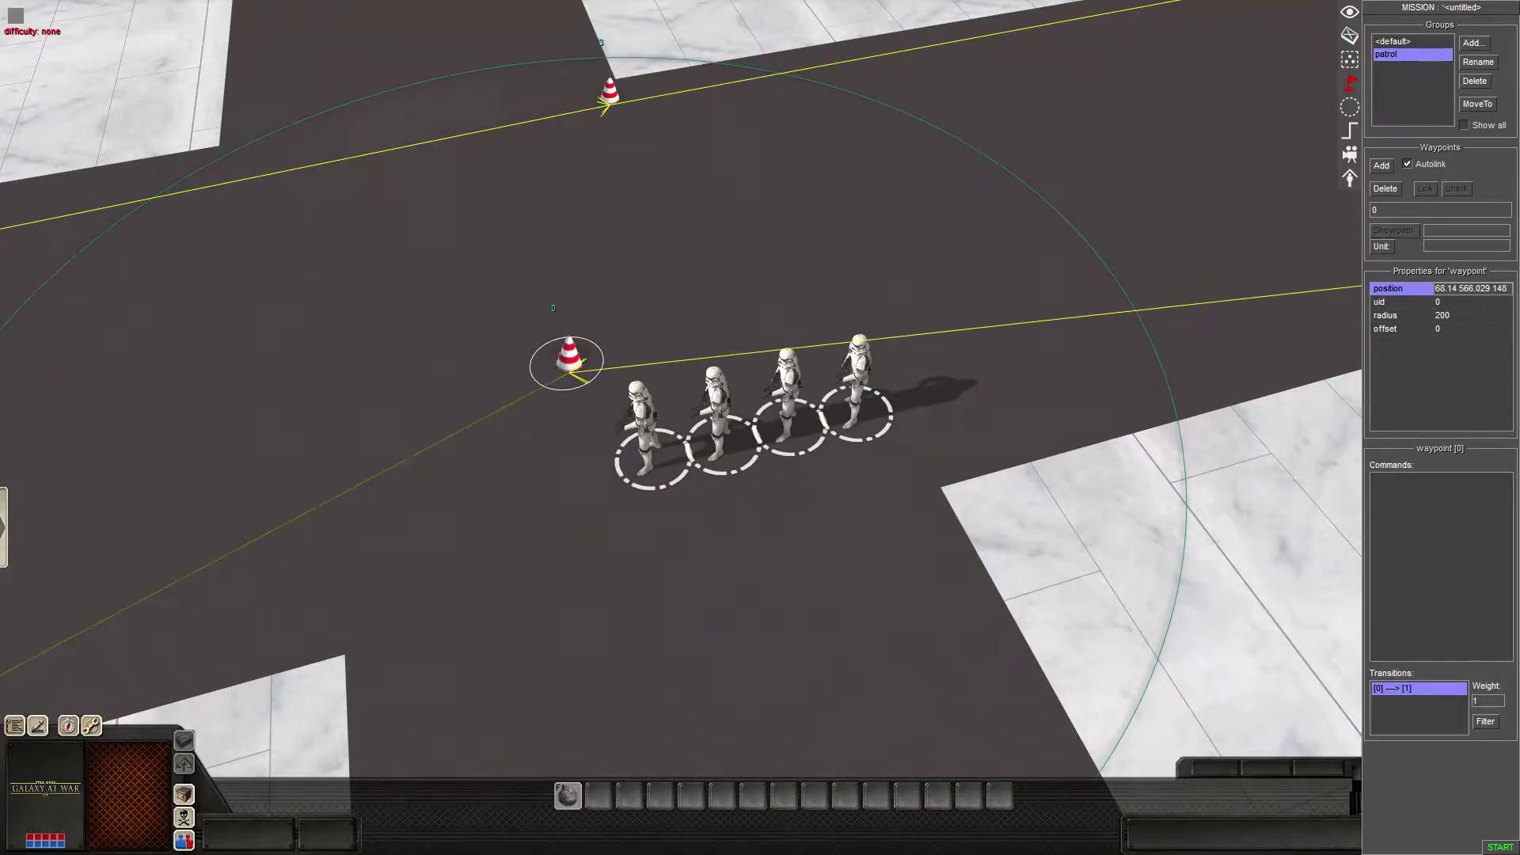
- Select all six patrol waypoints and set their radius to 15
middle_click_drag(568, 362, 669, 276)
key("Left")
key("Right")
left_click_drag(895, 459, 915, 539)
middle_click_drag(914, 539, 834, 593)
left_click_drag(834, 437, 827, 449)
middle_click_drag(827, 449, 665, 392)
scroll(796, 431, "down", 4)
key("Left")
key("Down")
key("Up")
mouse_move(824, 428)
left_mouse_down()
mouse_move(844, 411)
mouse_move(835, 395)
mouse_move(573, 127)
left_mouse_up()
key("Down")
left_click_drag(844, 358, 844, 357)
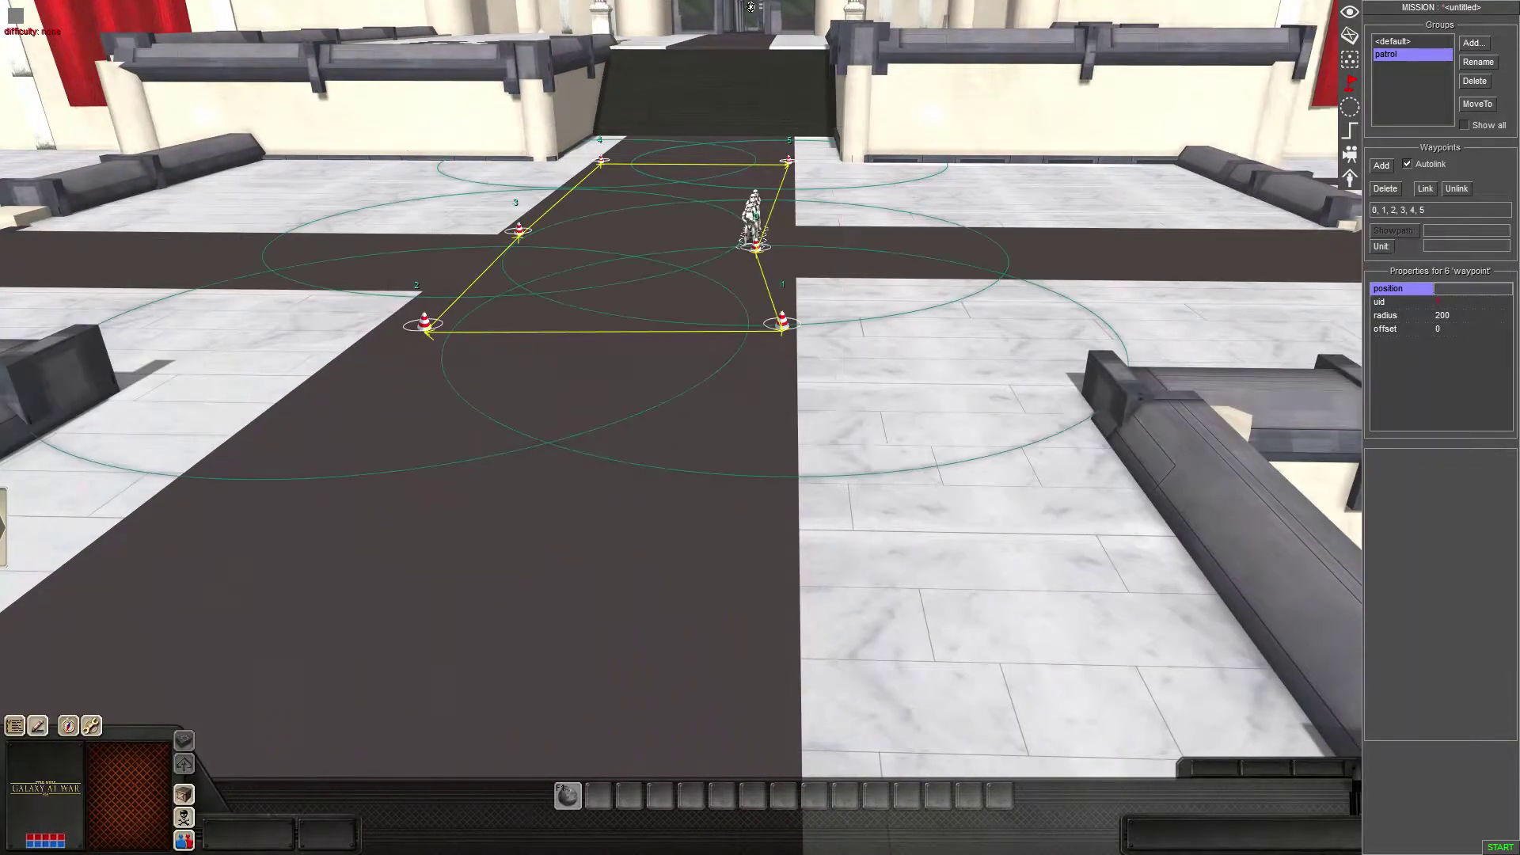
key("Up")
scroll(760, 427, "up", 3)
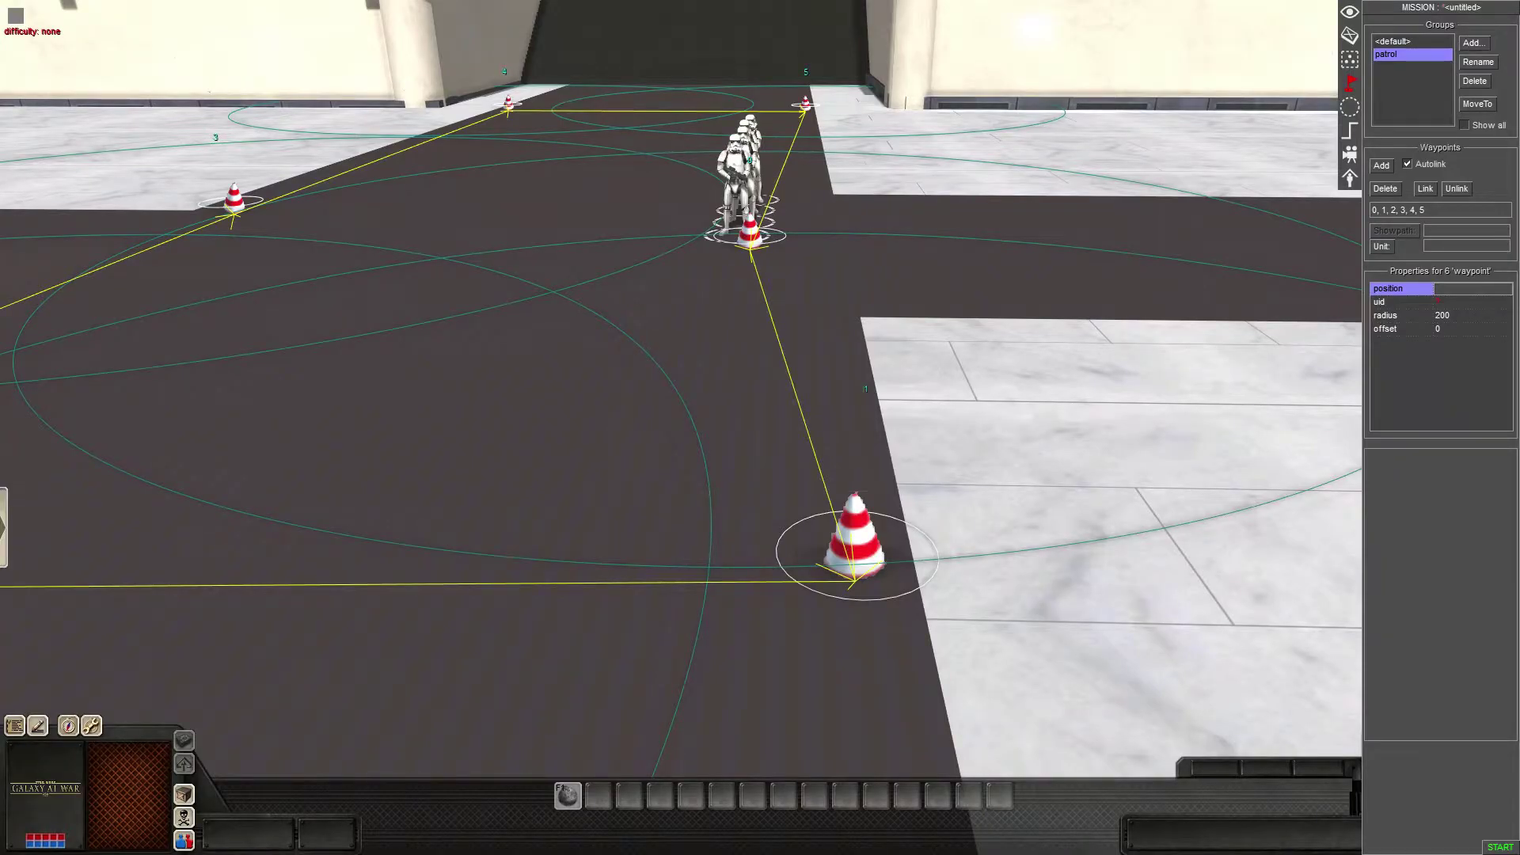
left_click(1457, 315)
type("15")
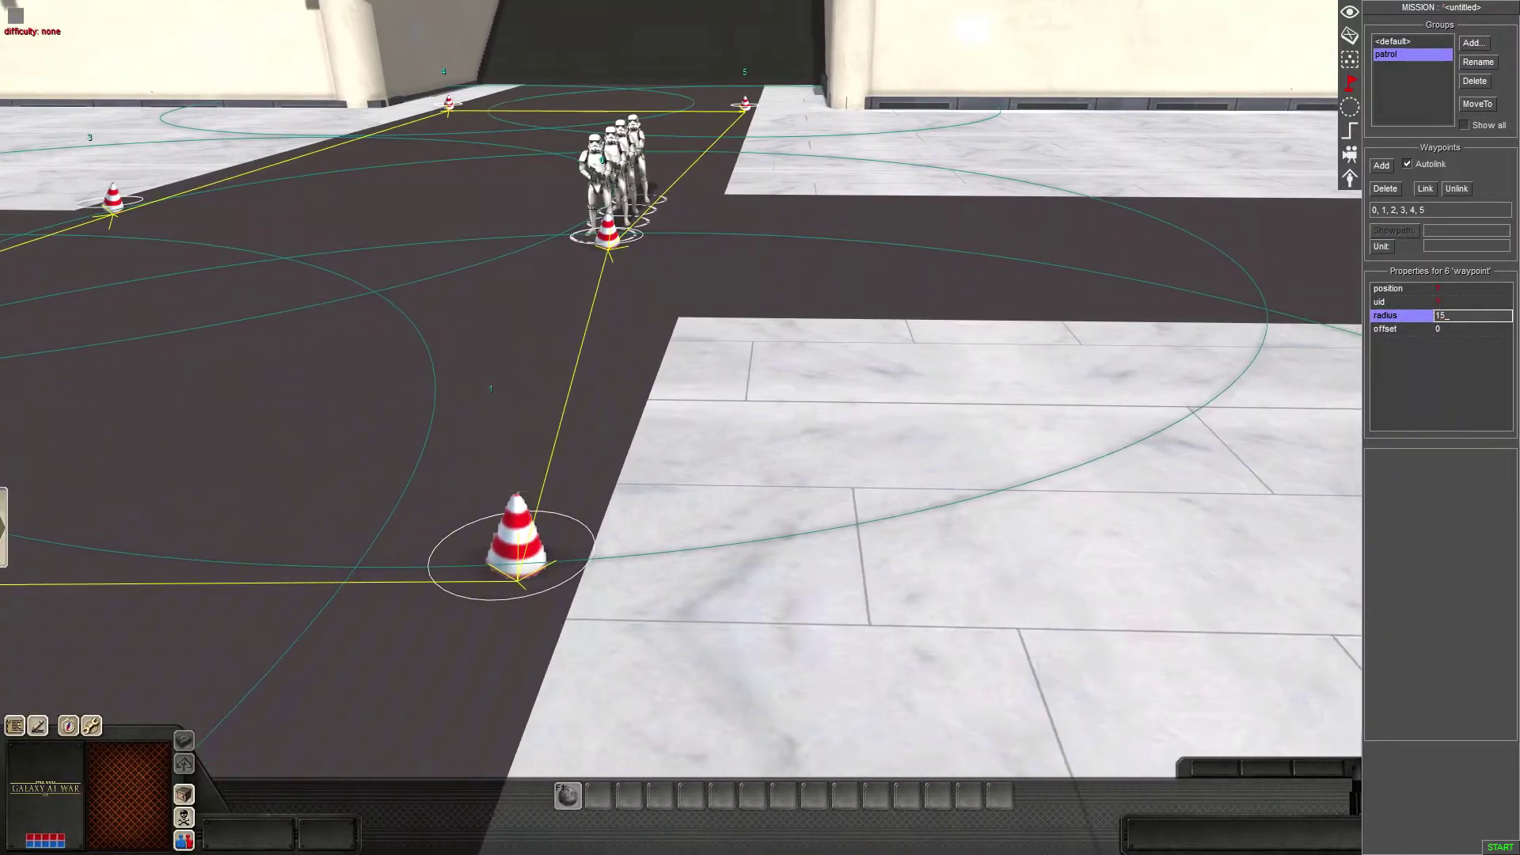
key("Return")
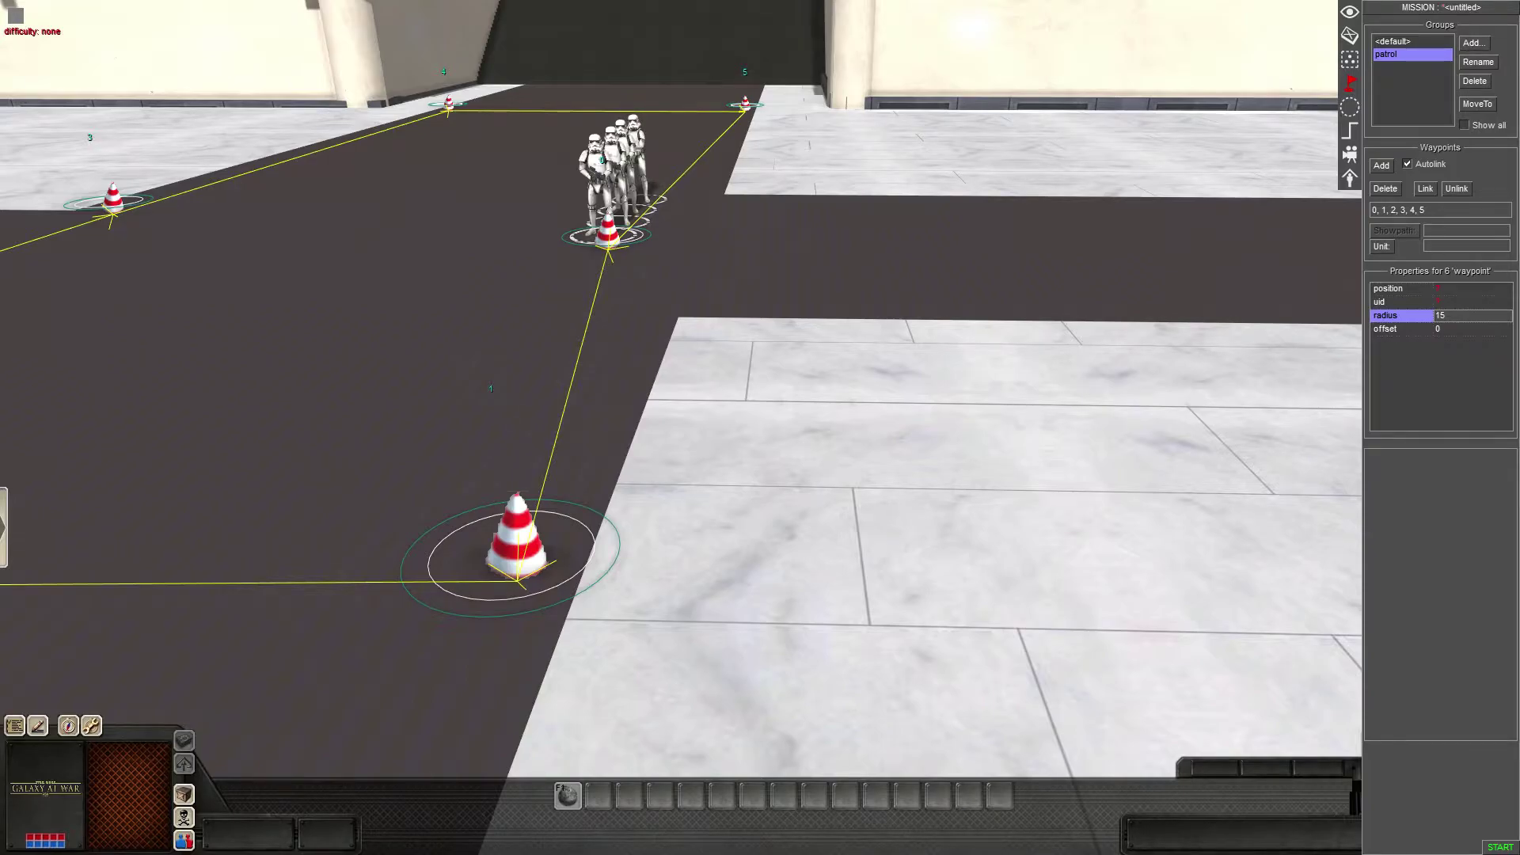
- Select only waypoint 0 and shift it roughly into line with the row of storm troopers
key("Left")
key("Left")
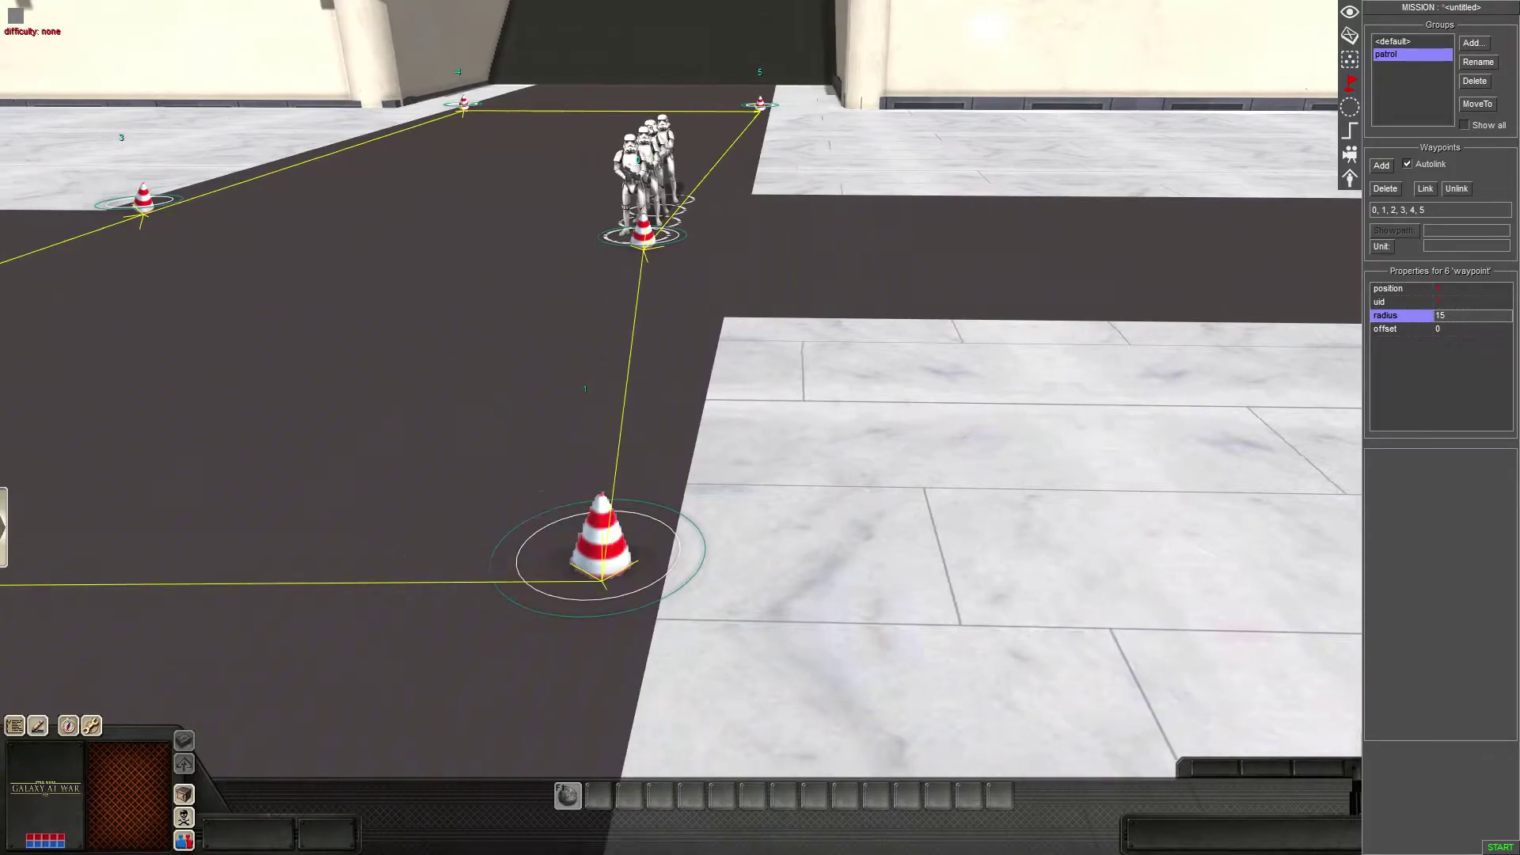
key("Up")
key("Up")
middle_click_drag(911, 228, 931, 228)
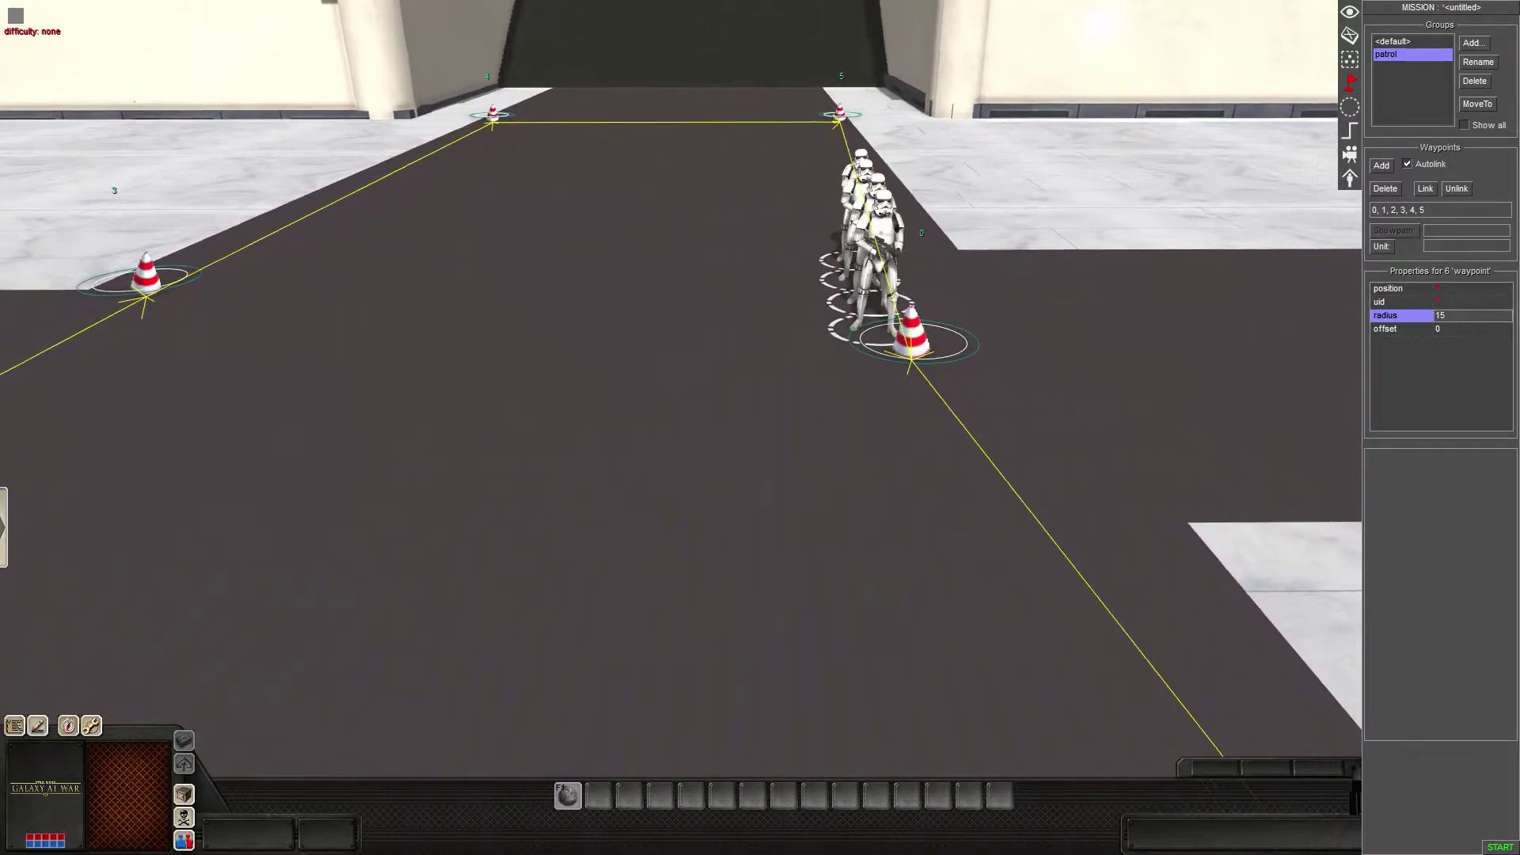
left_click(931, 228)
mouse_move(912, 344)
left_mouse_down()
mouse_move(883, 357)
mouse_move(904, 363)
left_mouse_up()
middle_click_drag(904, 364, 1124, 356)
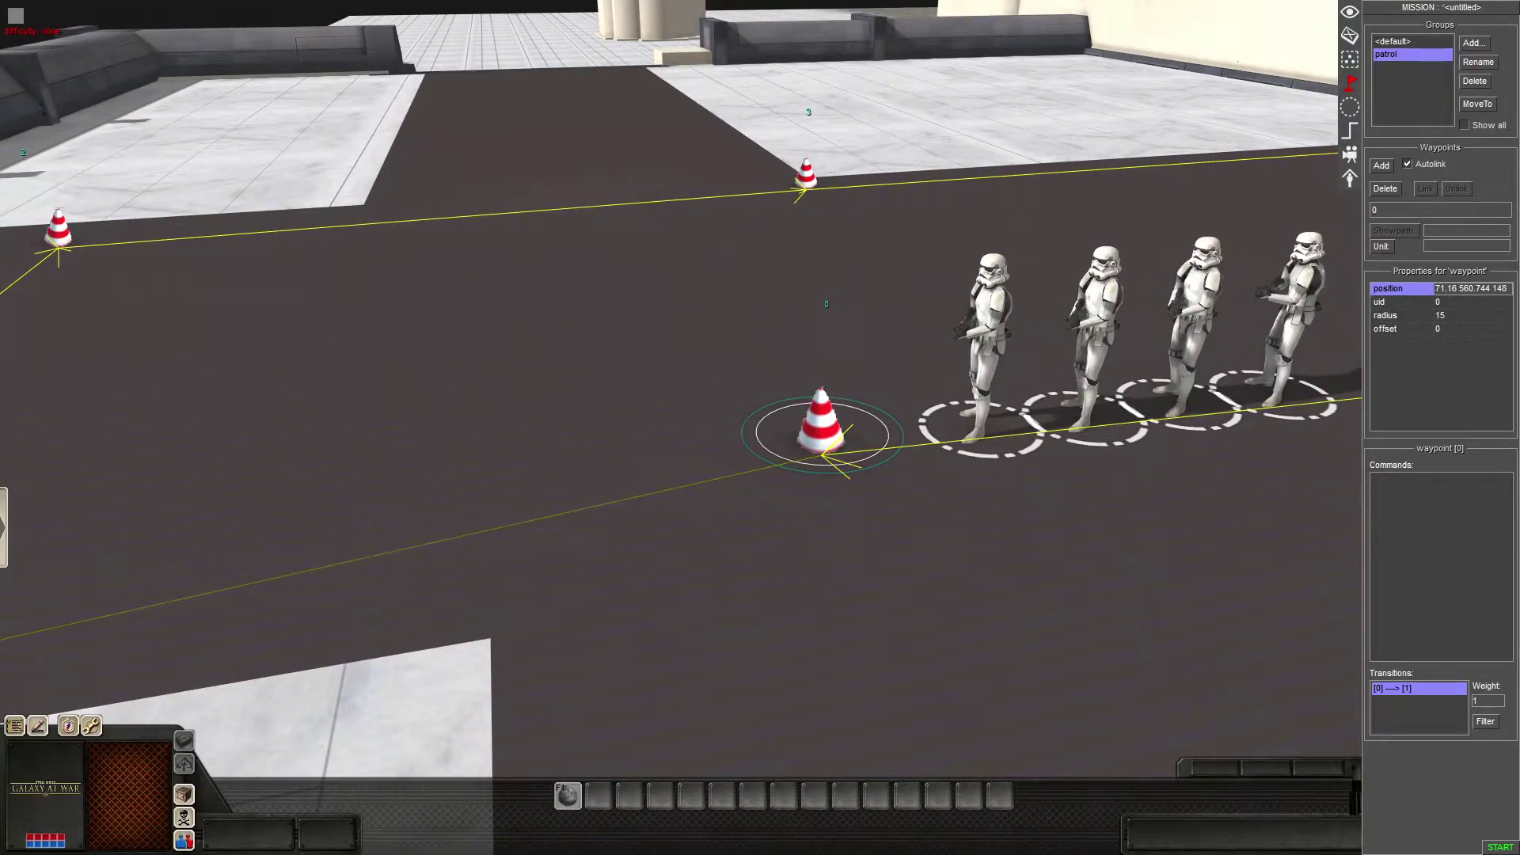
- Move waypoint 5 inward from the road's near edge so its leg to waypoint 0 runs along the squad's line
scroll(760, 428, "down", 2)
middle_click_drag(760, 427, 760, 538)
scroll(760, 428, "down", 1)
middle_click_drag(760, 427, 772, 427)
key("Right")
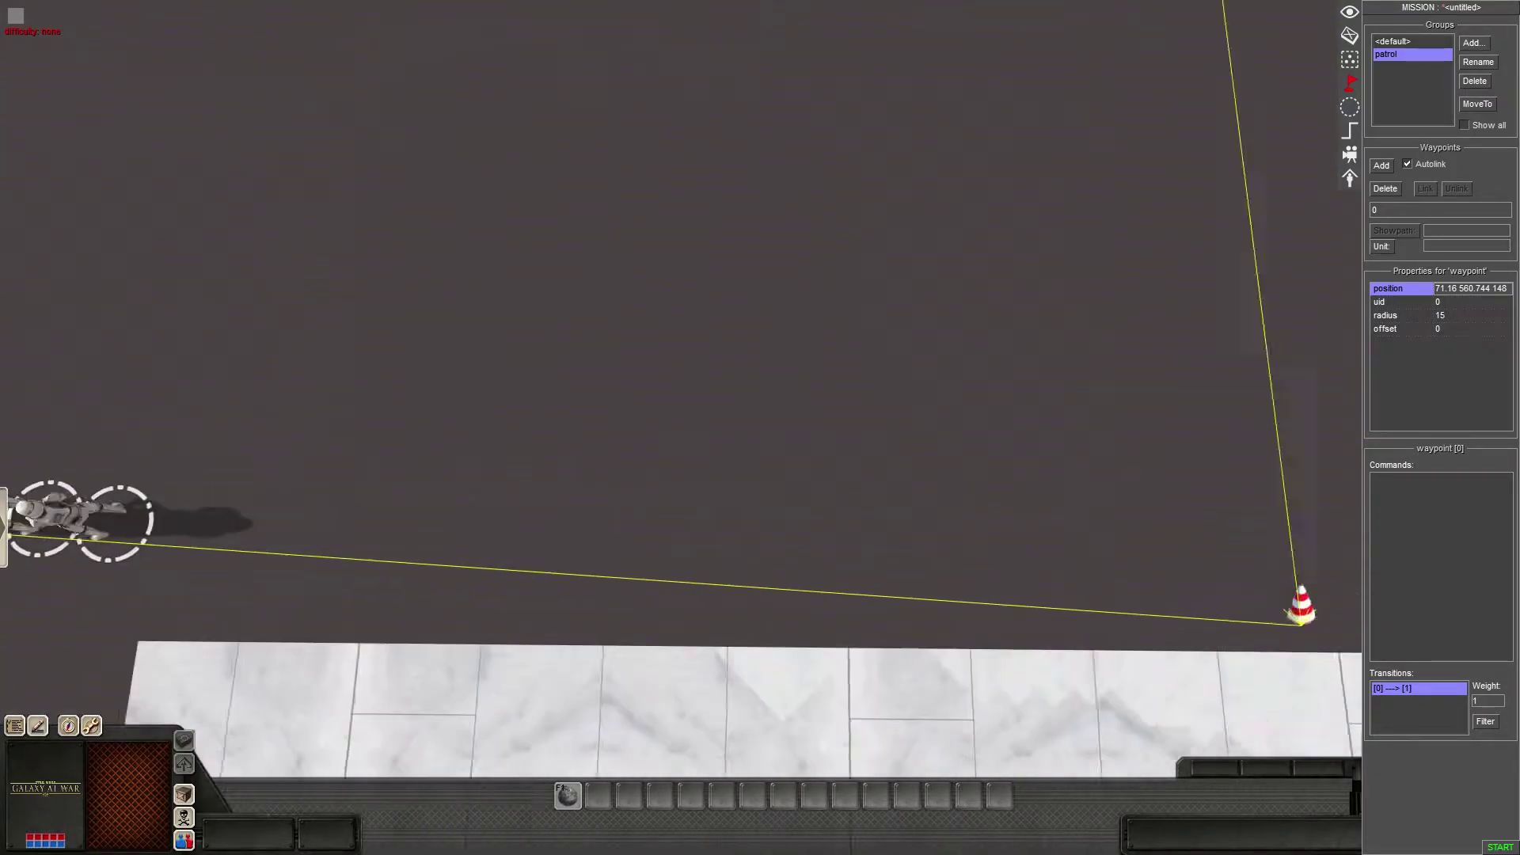
scroll(760, 428, "down", 1)
left_click_drag(1123, 586, 1121, 525)
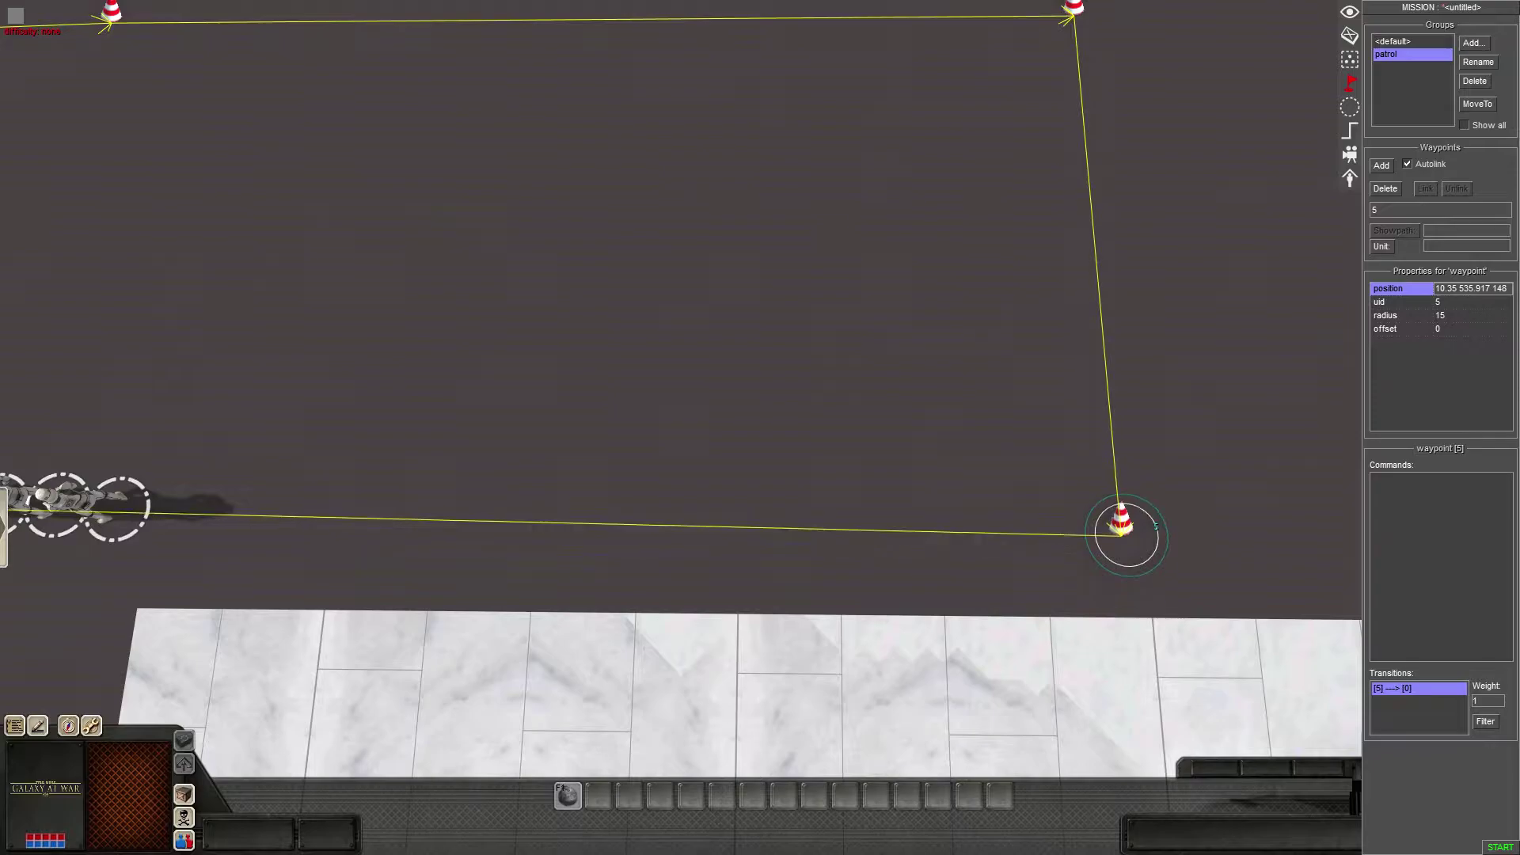
- Move waypoint 0 closer to the lead trooper, centred on the squad's line
key("Left")
scroll(760, 427, "up", 2)
left_click_drag(448, 499, 657, 605)
key("Left")
middle_click_drag(760, 428, 748, 341)
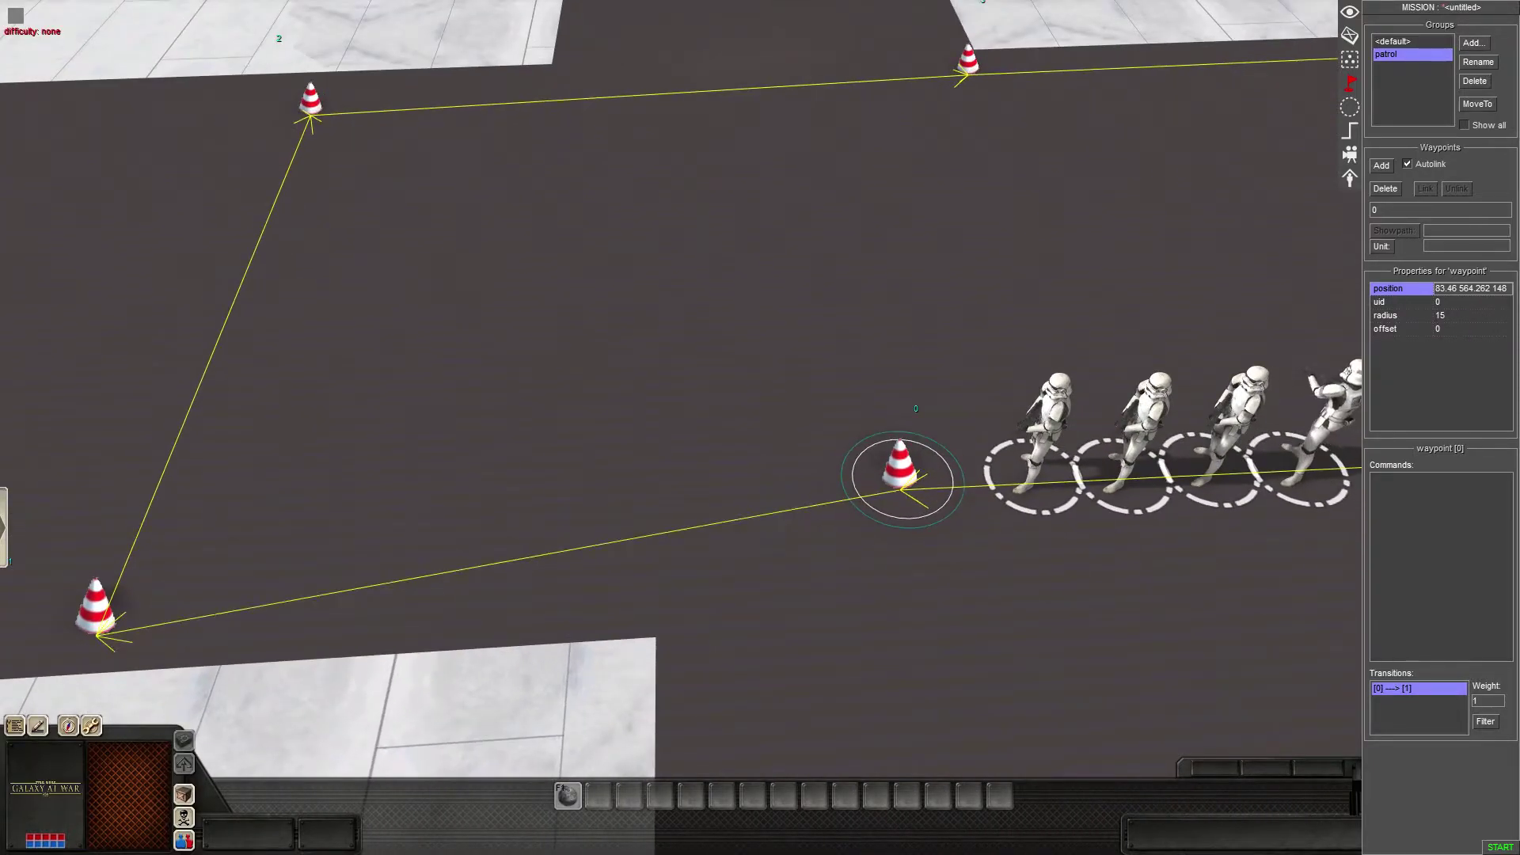
scroll(681, 427, "down", 3)
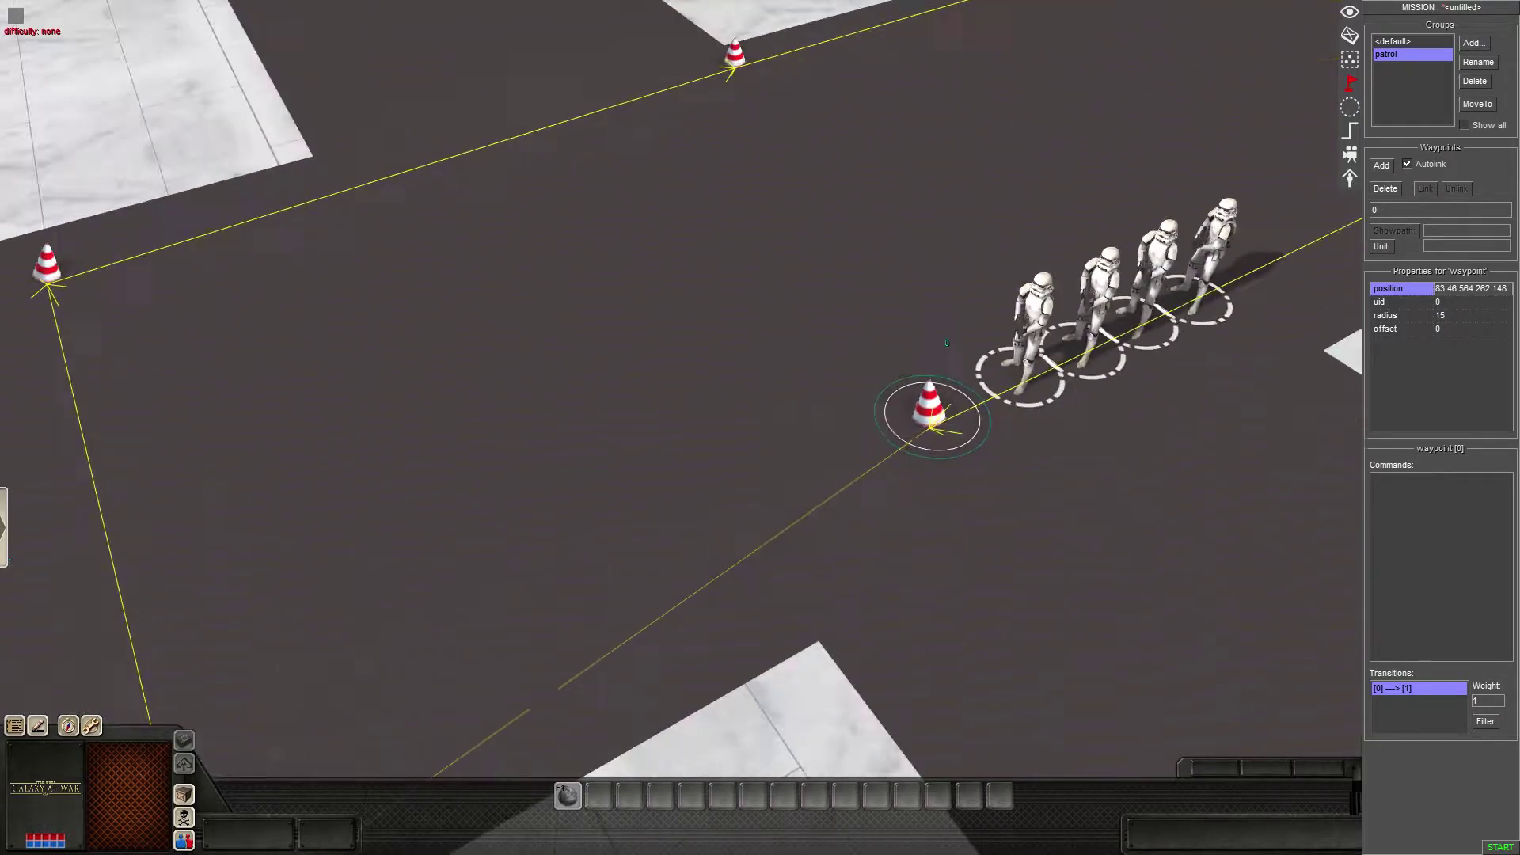
scroll(681, 427, "up", 3)
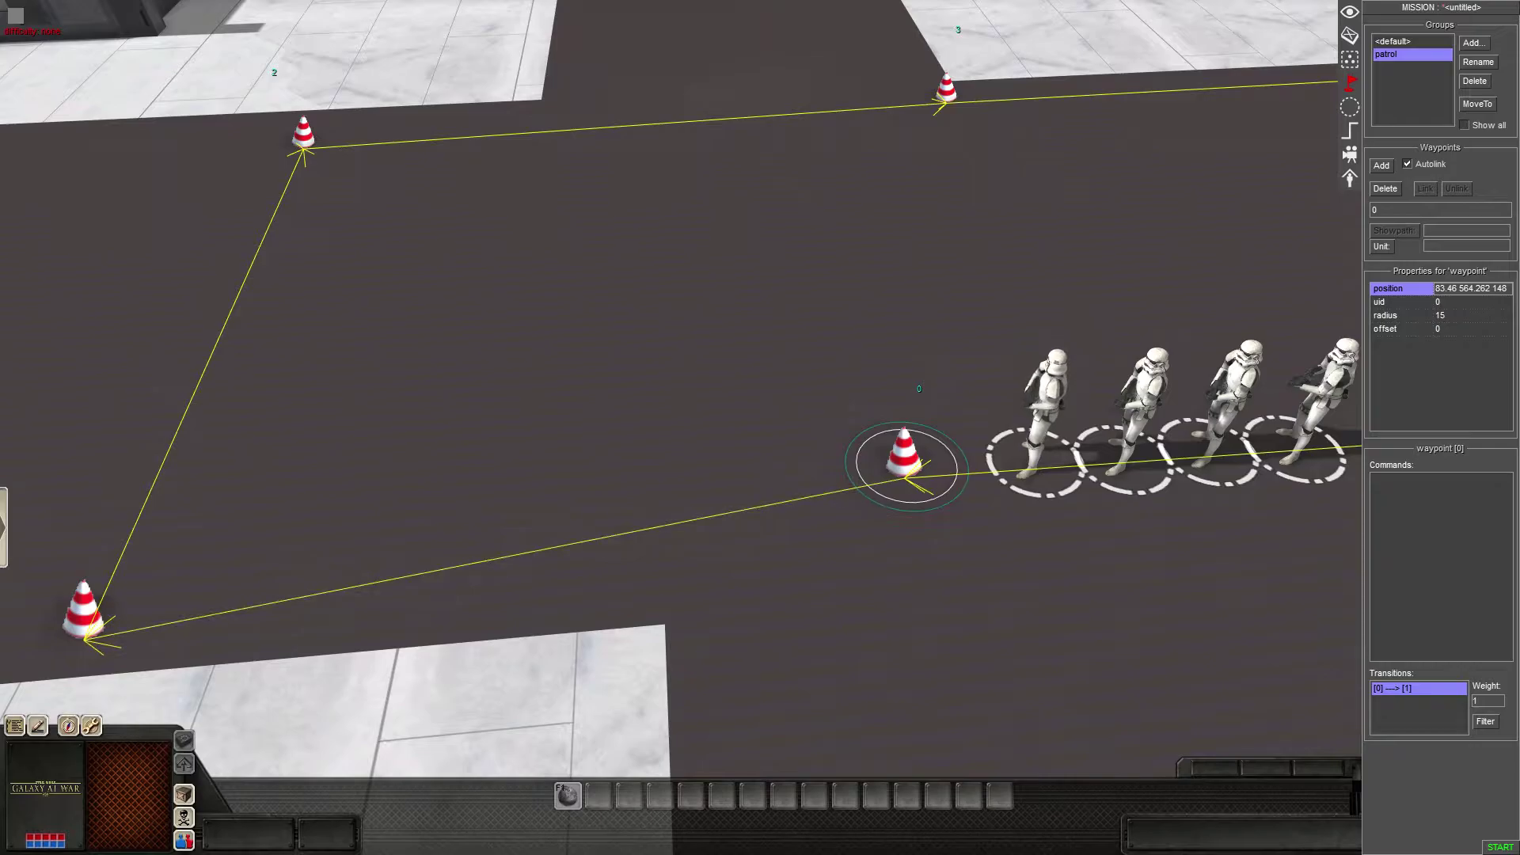
- Switch to the mission triggers and create a new trigger named patrol
middle_click_drag(792, 428, 793, 267)
left_click_drag(793, 268, 930, 325)
middle_click_drag(930, 326, 1108, 337)
left_click(1350, 132)
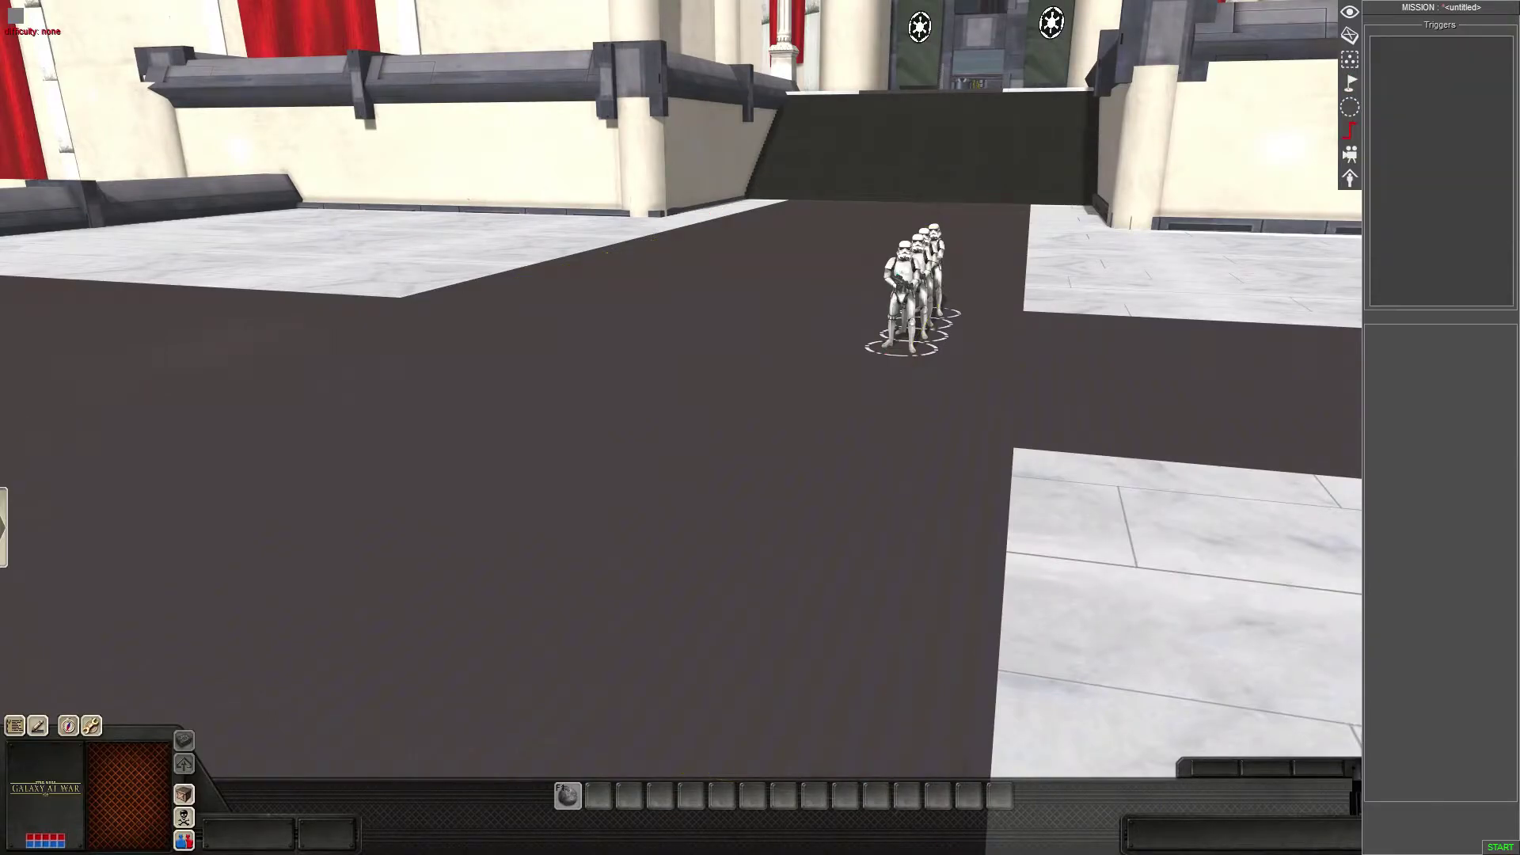
right_click(1459, 99)
left_click(1465, 104)
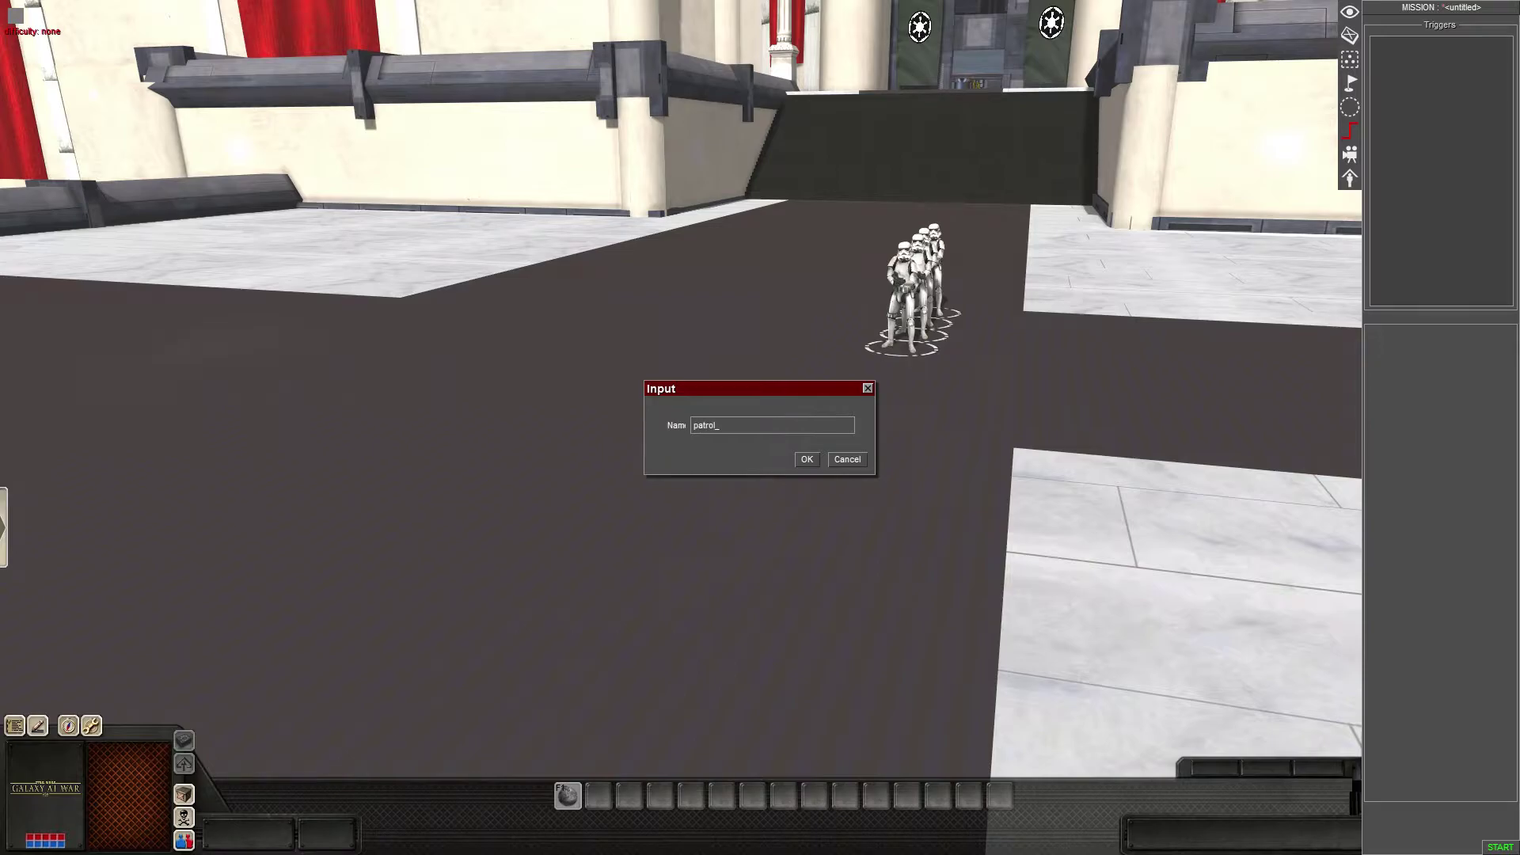
key("Return")
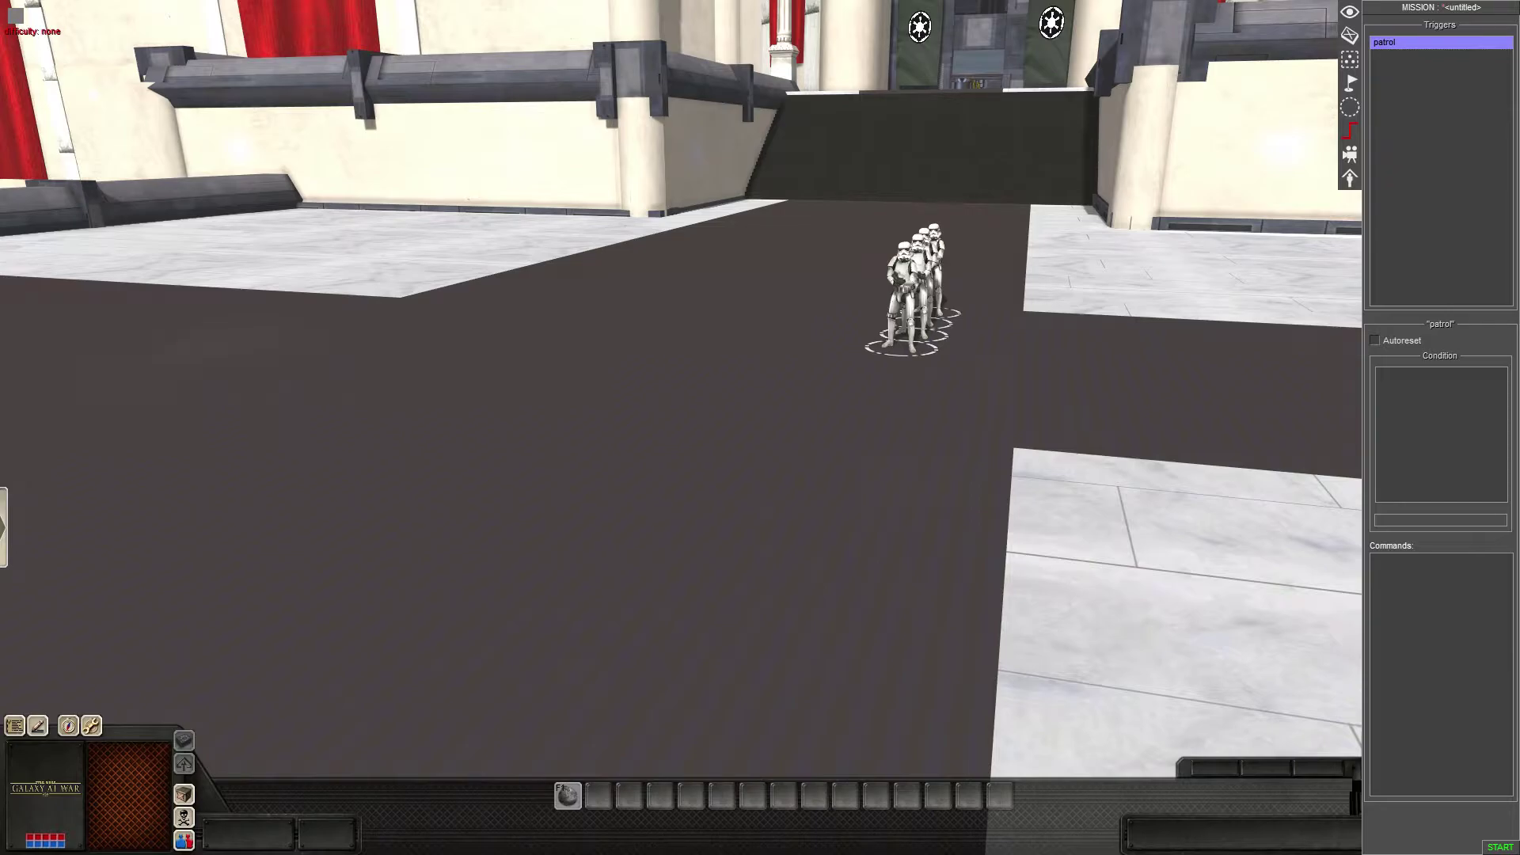
middle_click_drag(760, 428, 585, 463)
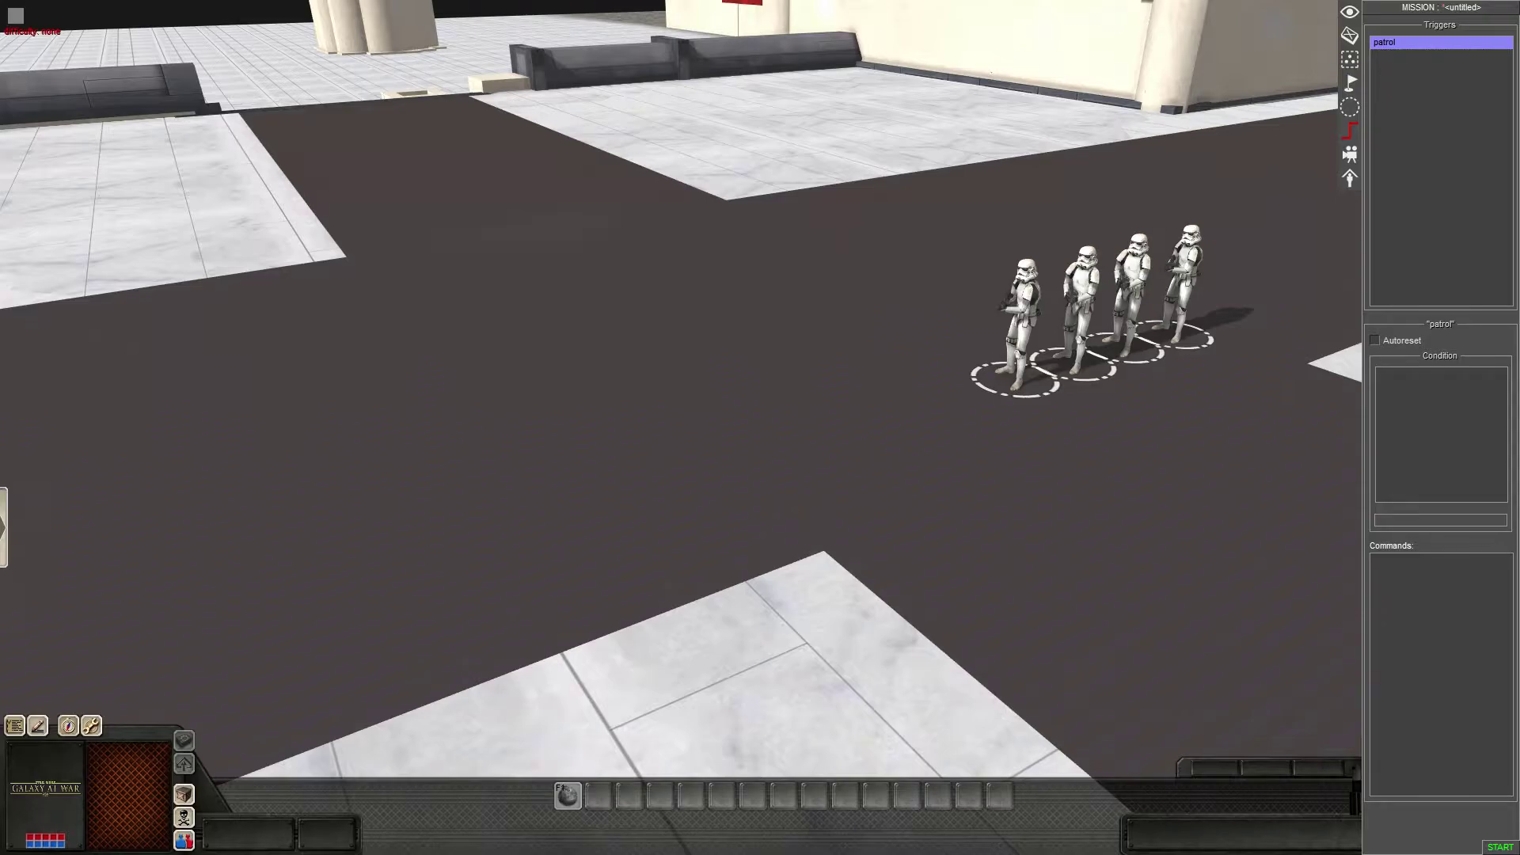
right_click(1425, 568)
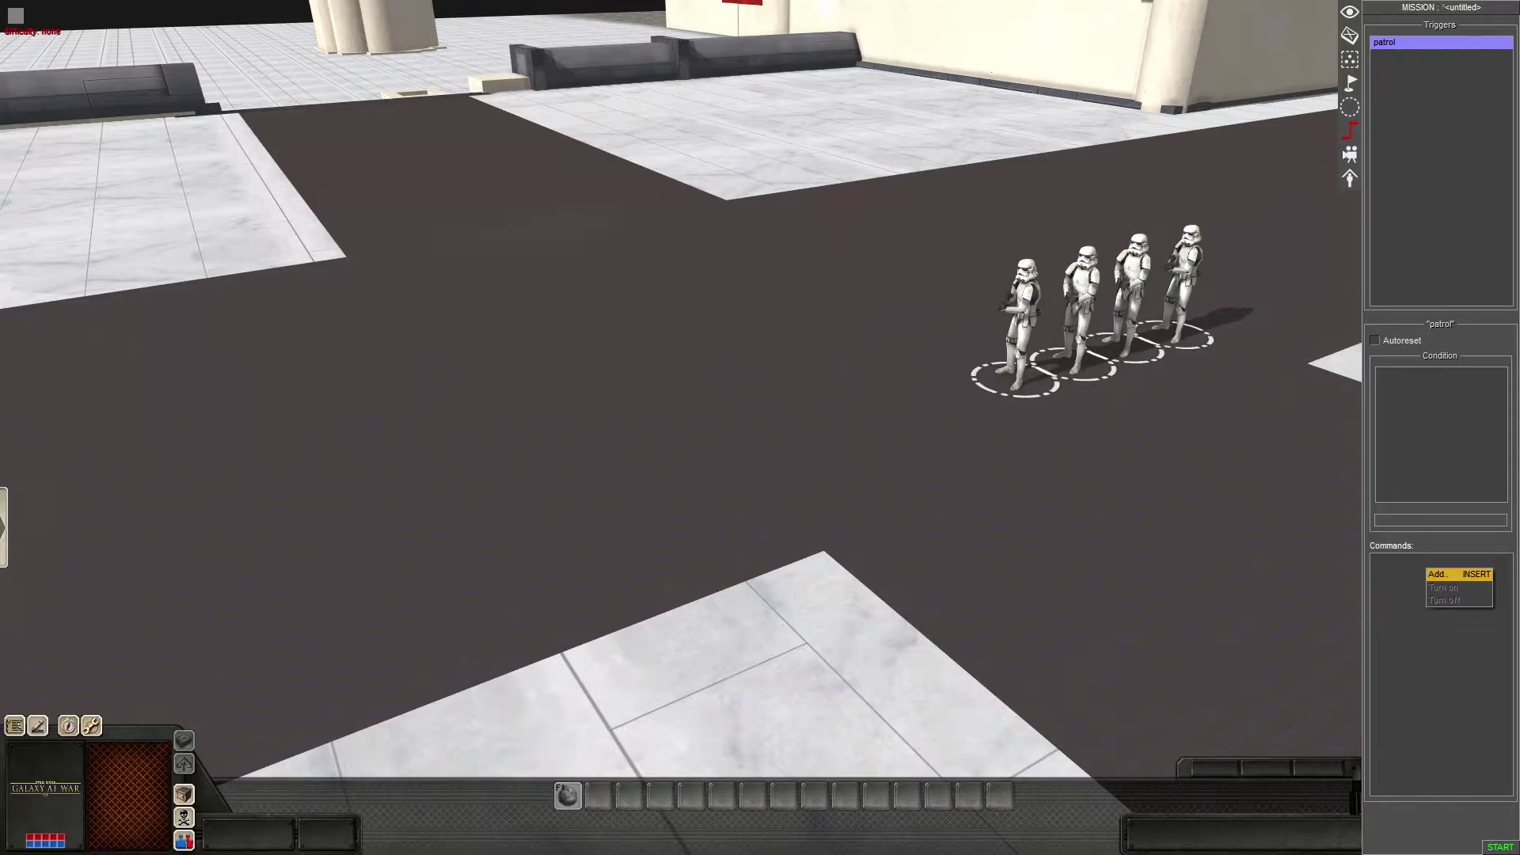
left_click(1449, 575)
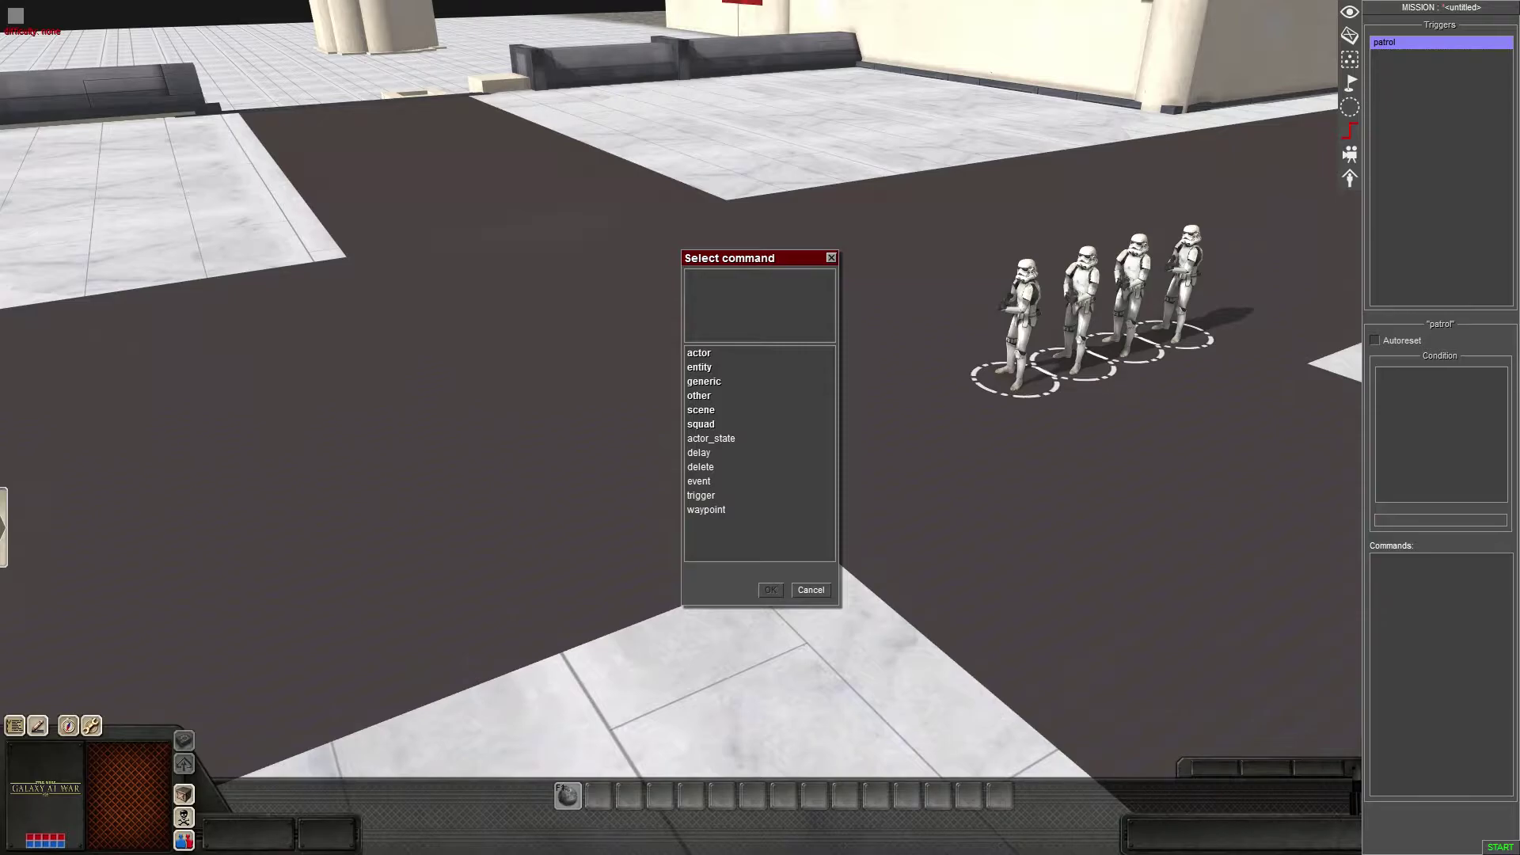
key("Right")
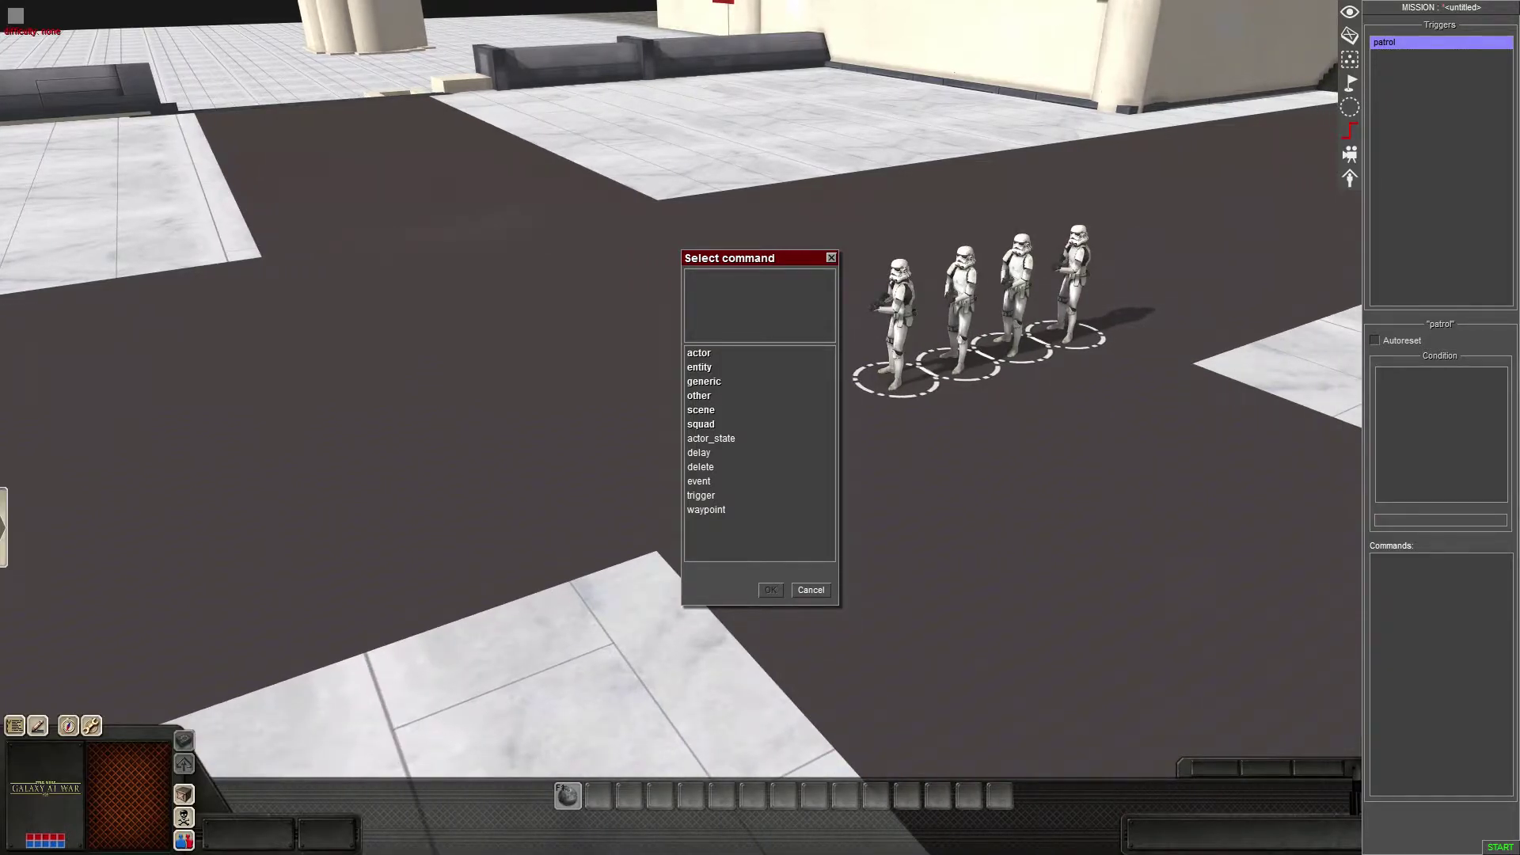
left_click(811, 590)
- Add a waypoint command to the patrol trigger and set its who property to actor
right_click(1398, 611)
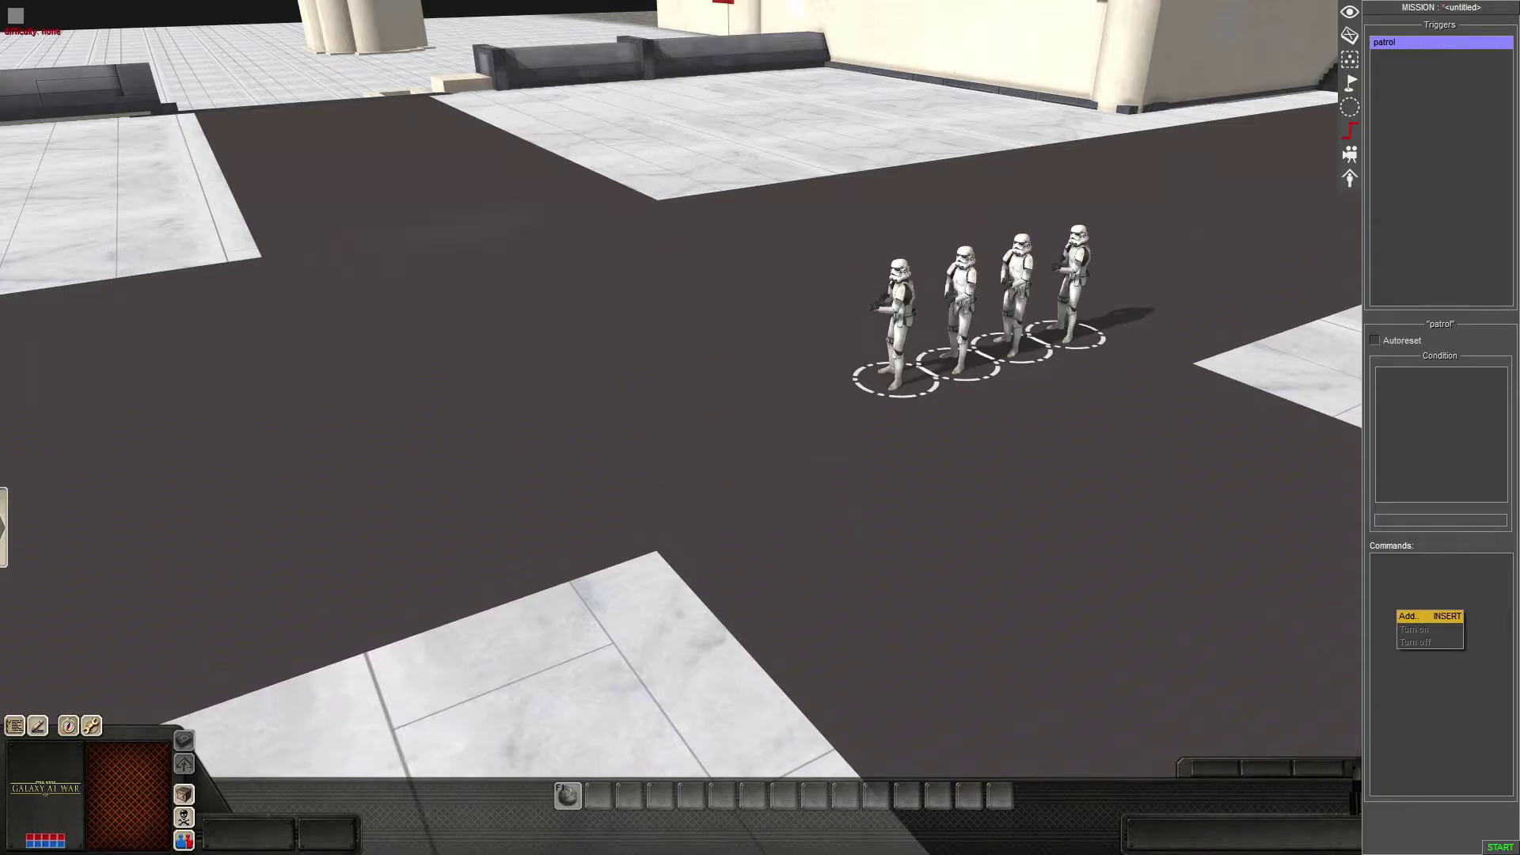
left_click(1408, 616)
double_click(706, 510)
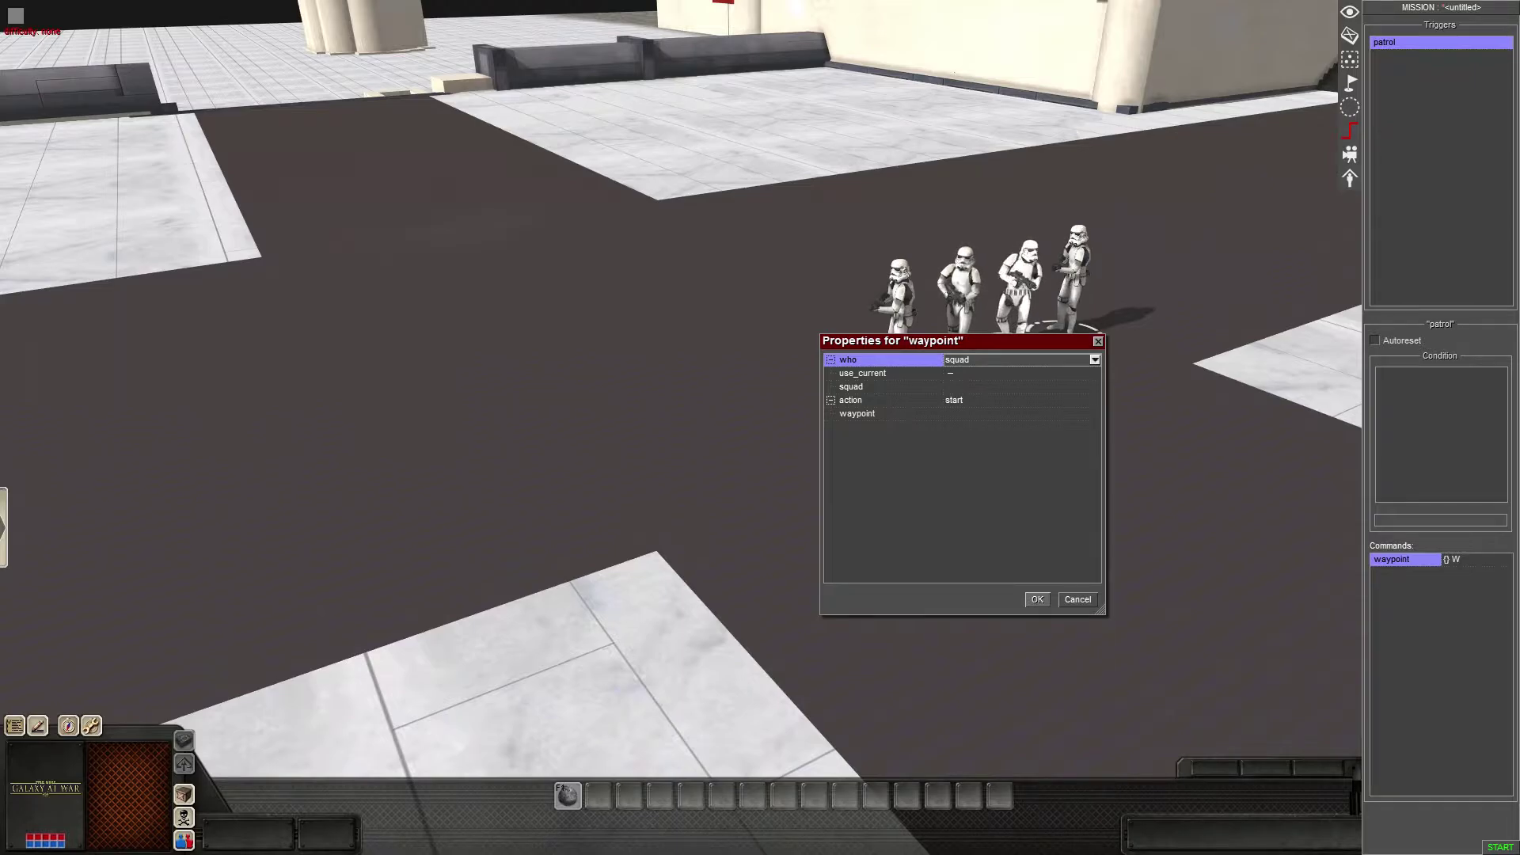
left_click(1095, 360)
left_click(1039, 373)
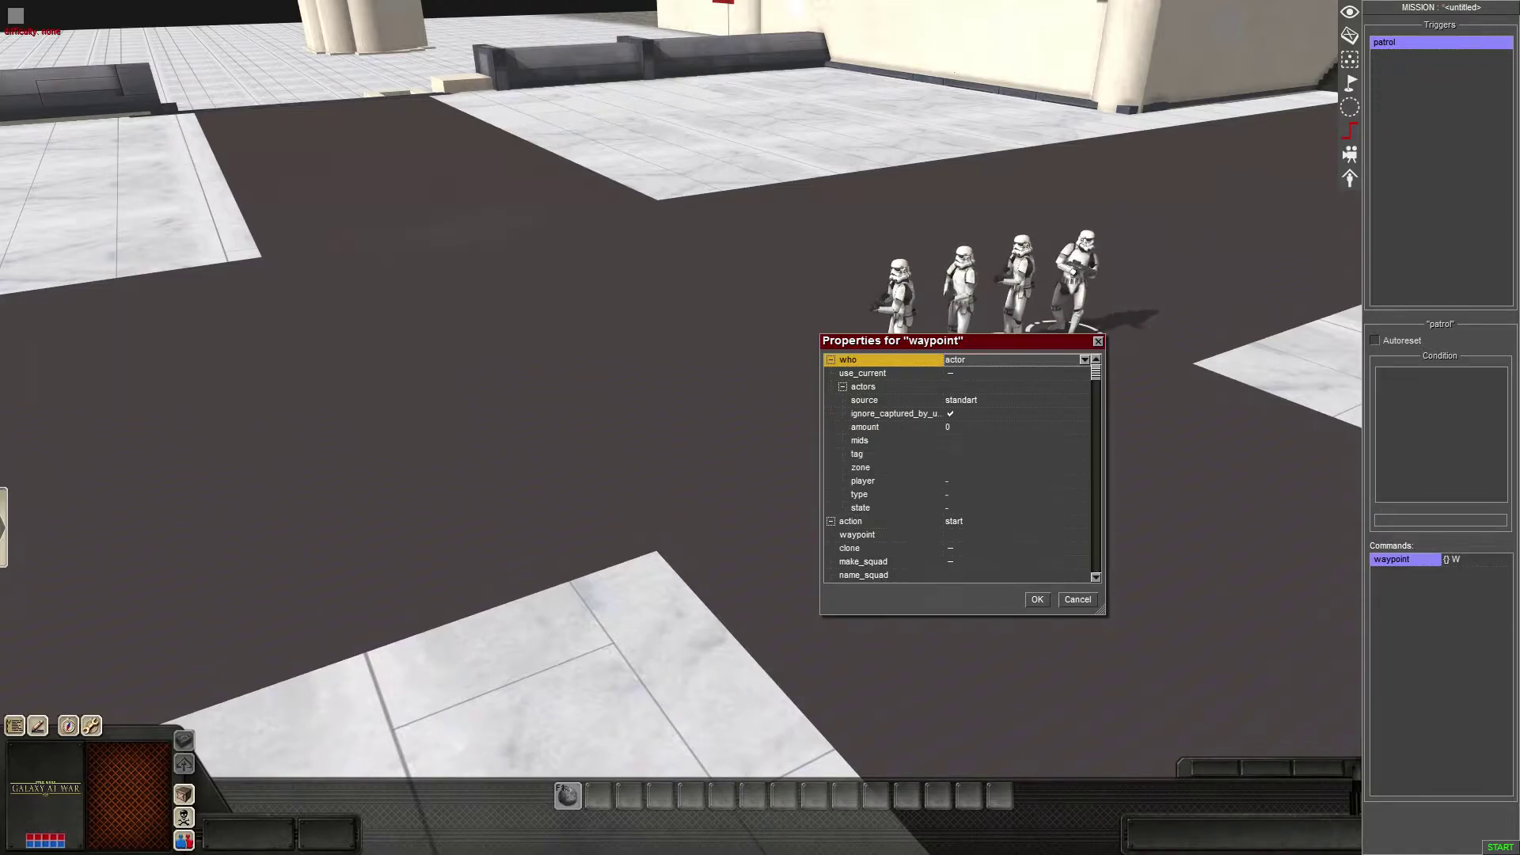
- Set the tag of the waypoint command's actors to patrol
left_click(978, 454)
type("patrol")
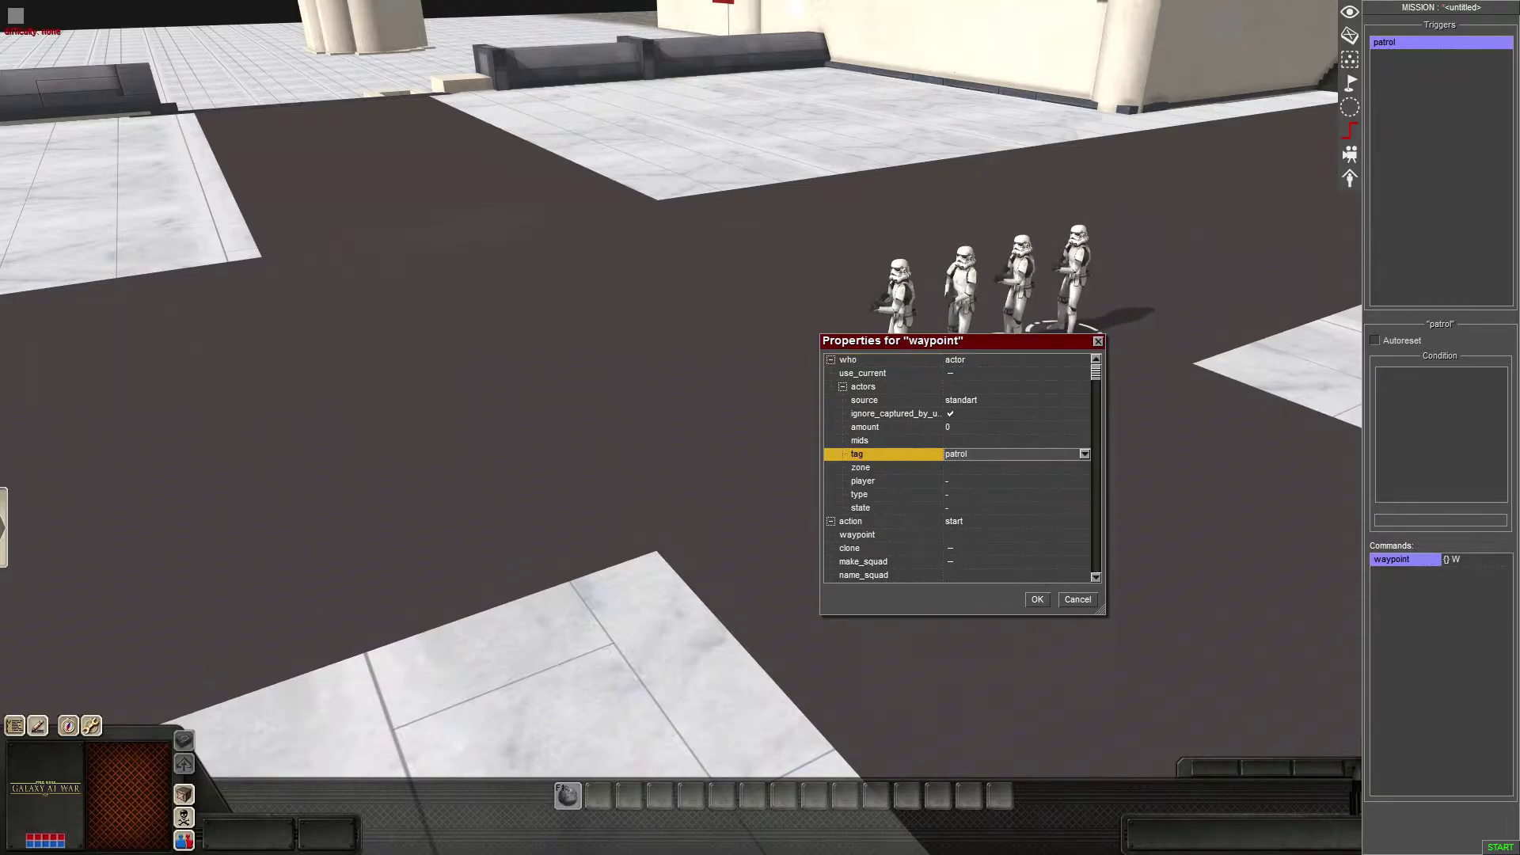
left_click(1085, 454)
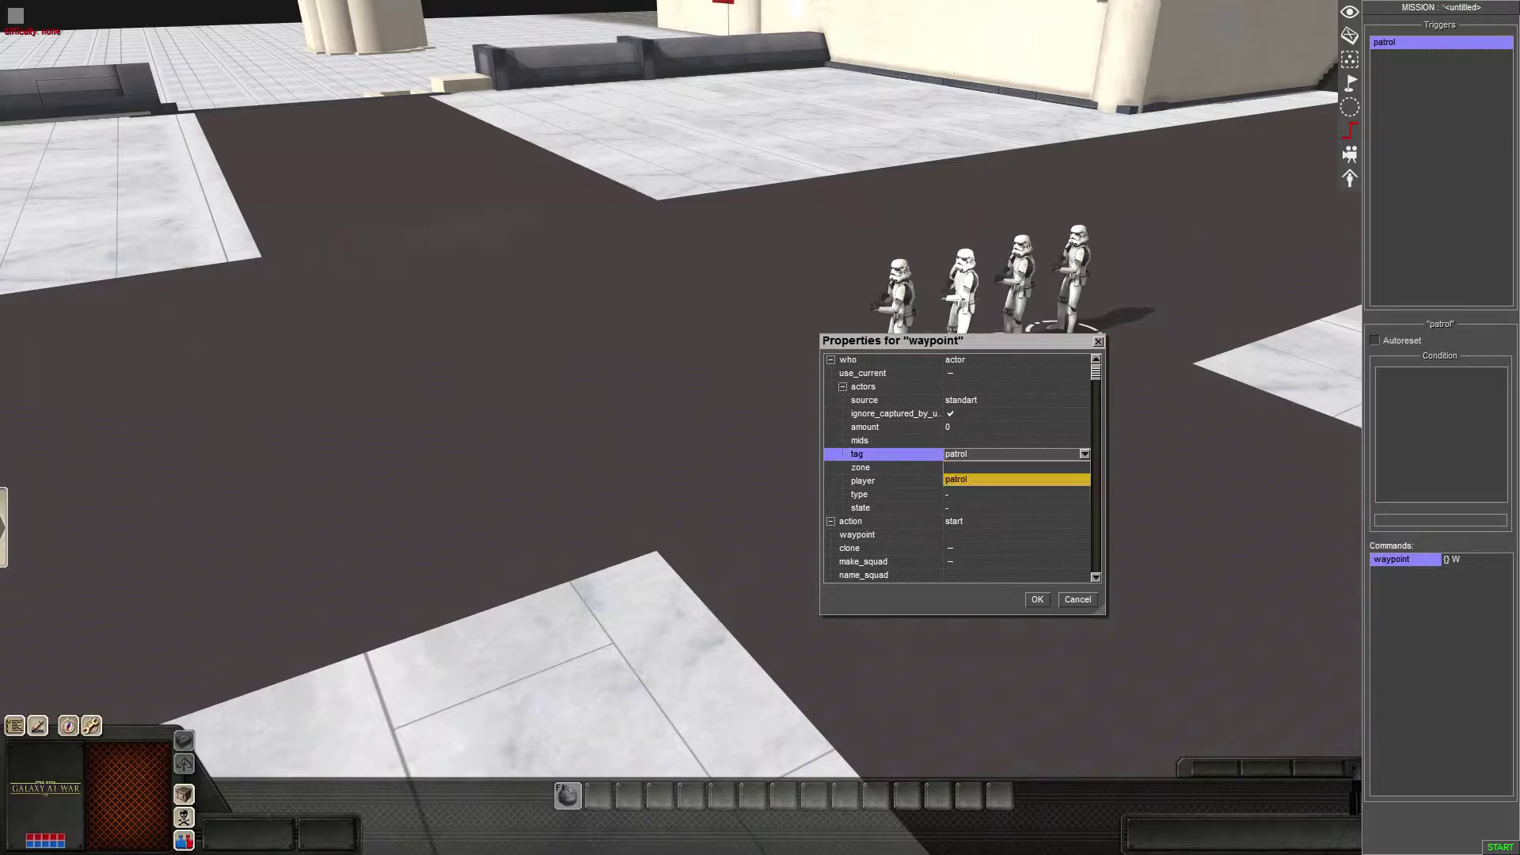
left_click(1016, 479)
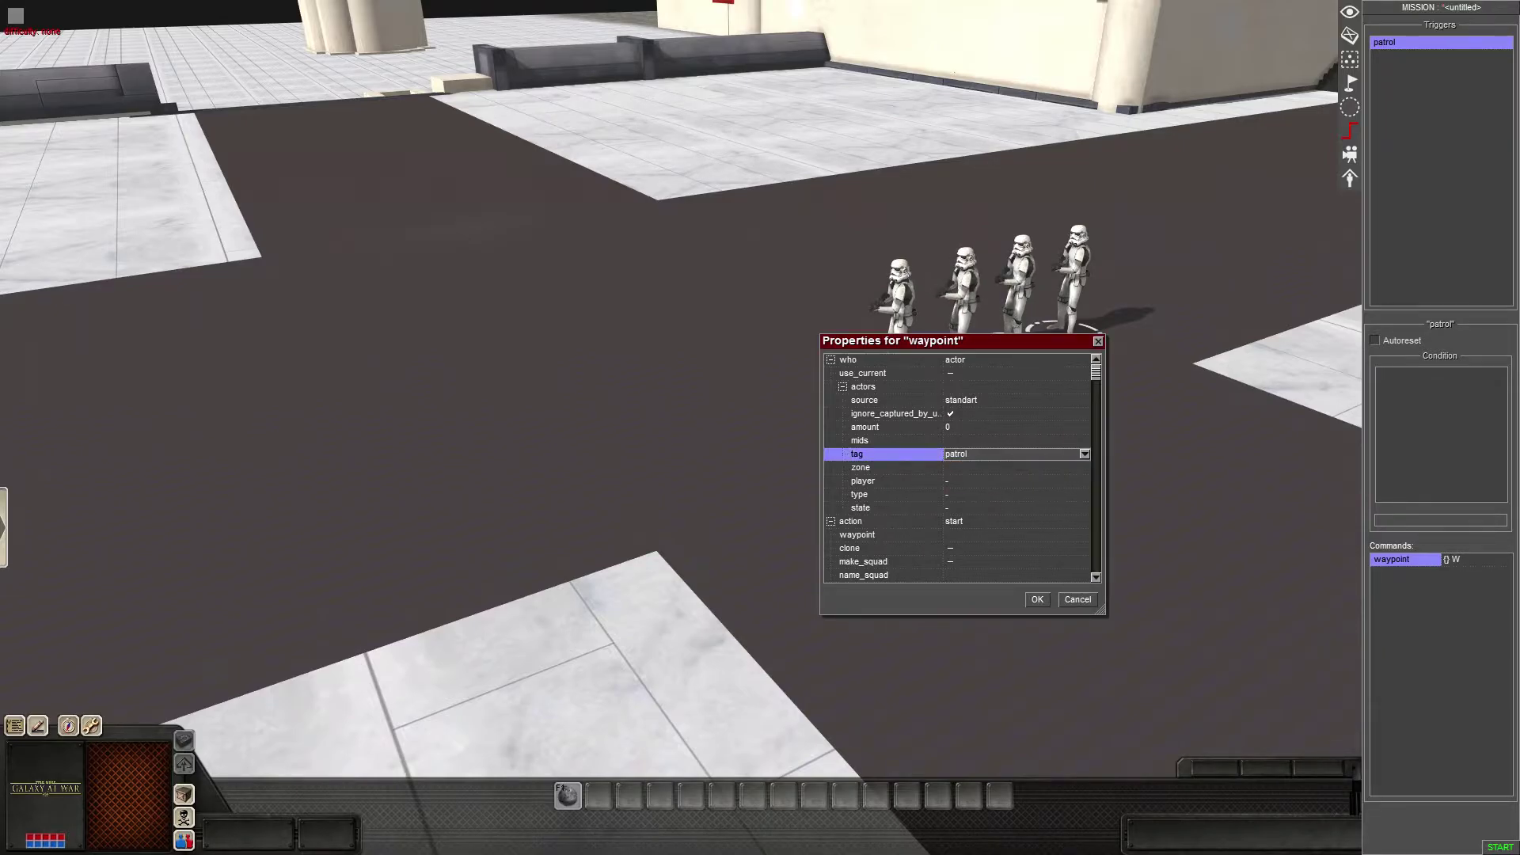
left_click(1083, 453)
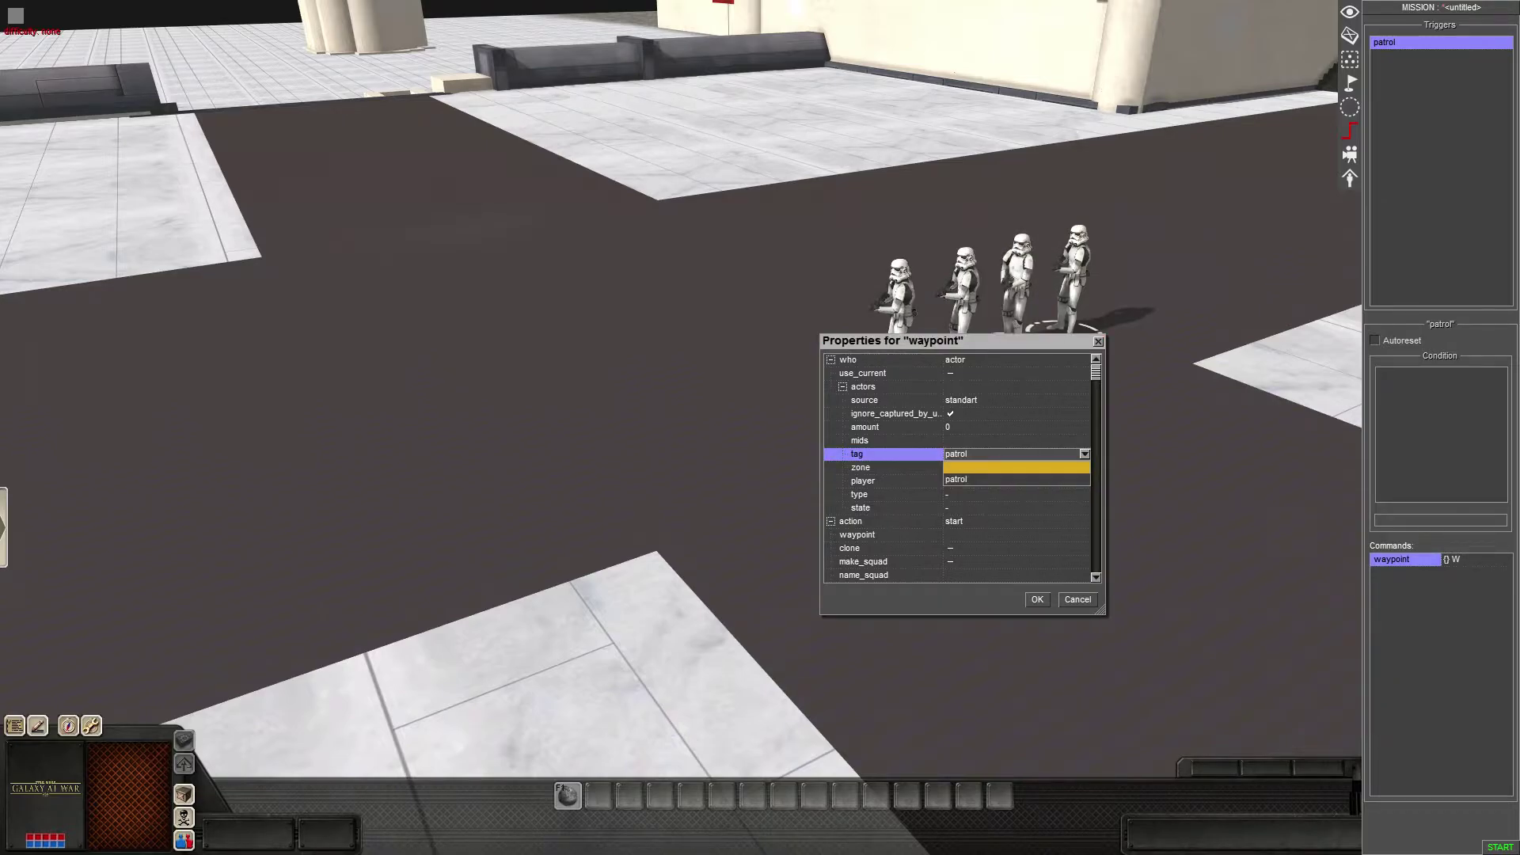
left_click(1016, 479)
- Set the command's target waypoint to 0 and accept its properties
left_click(1017, 535)
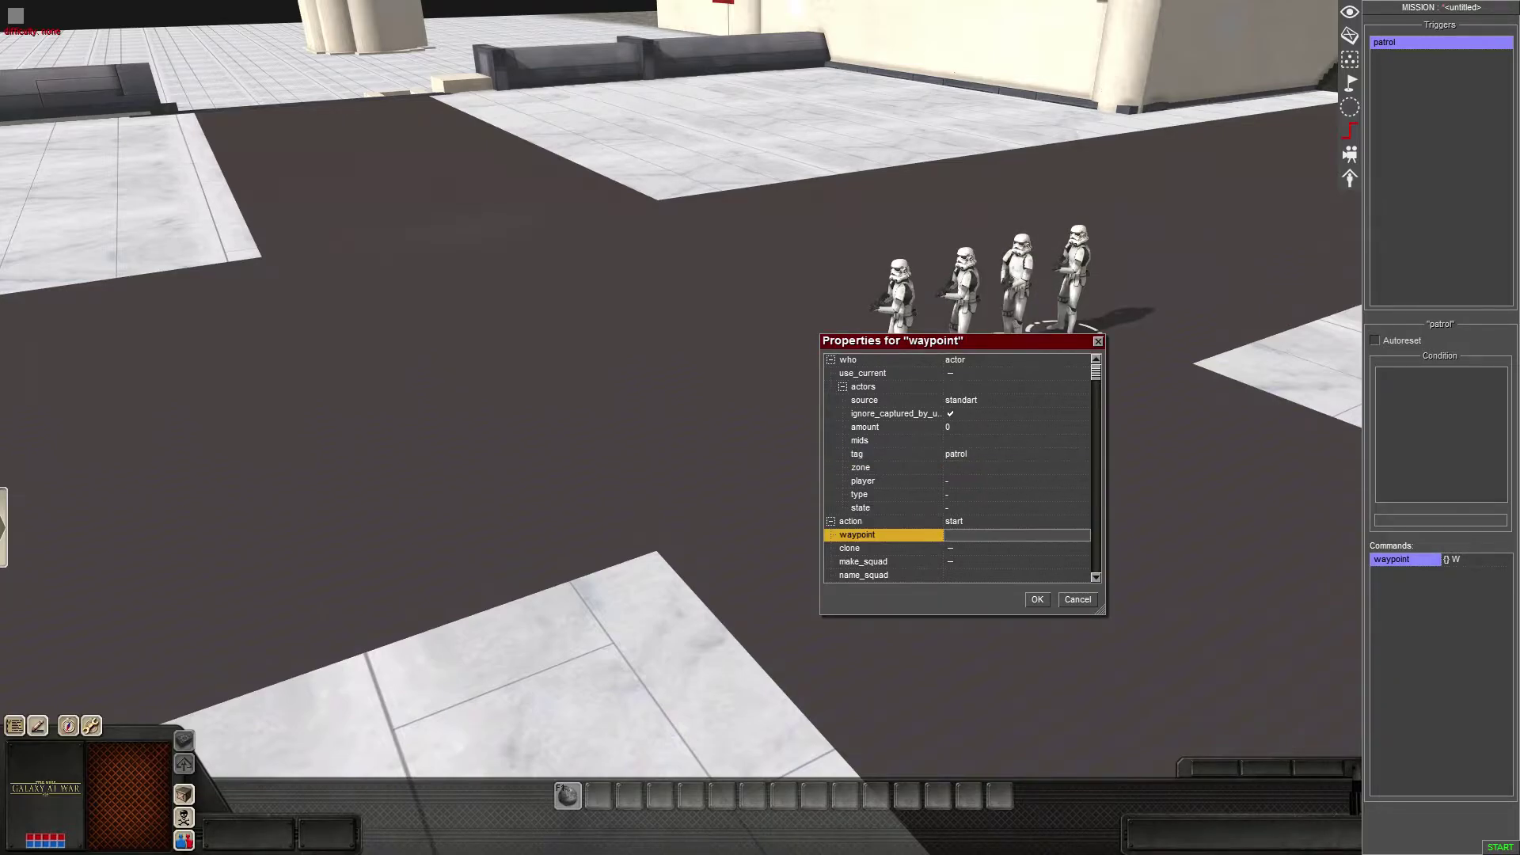
left_click(1017, 535)
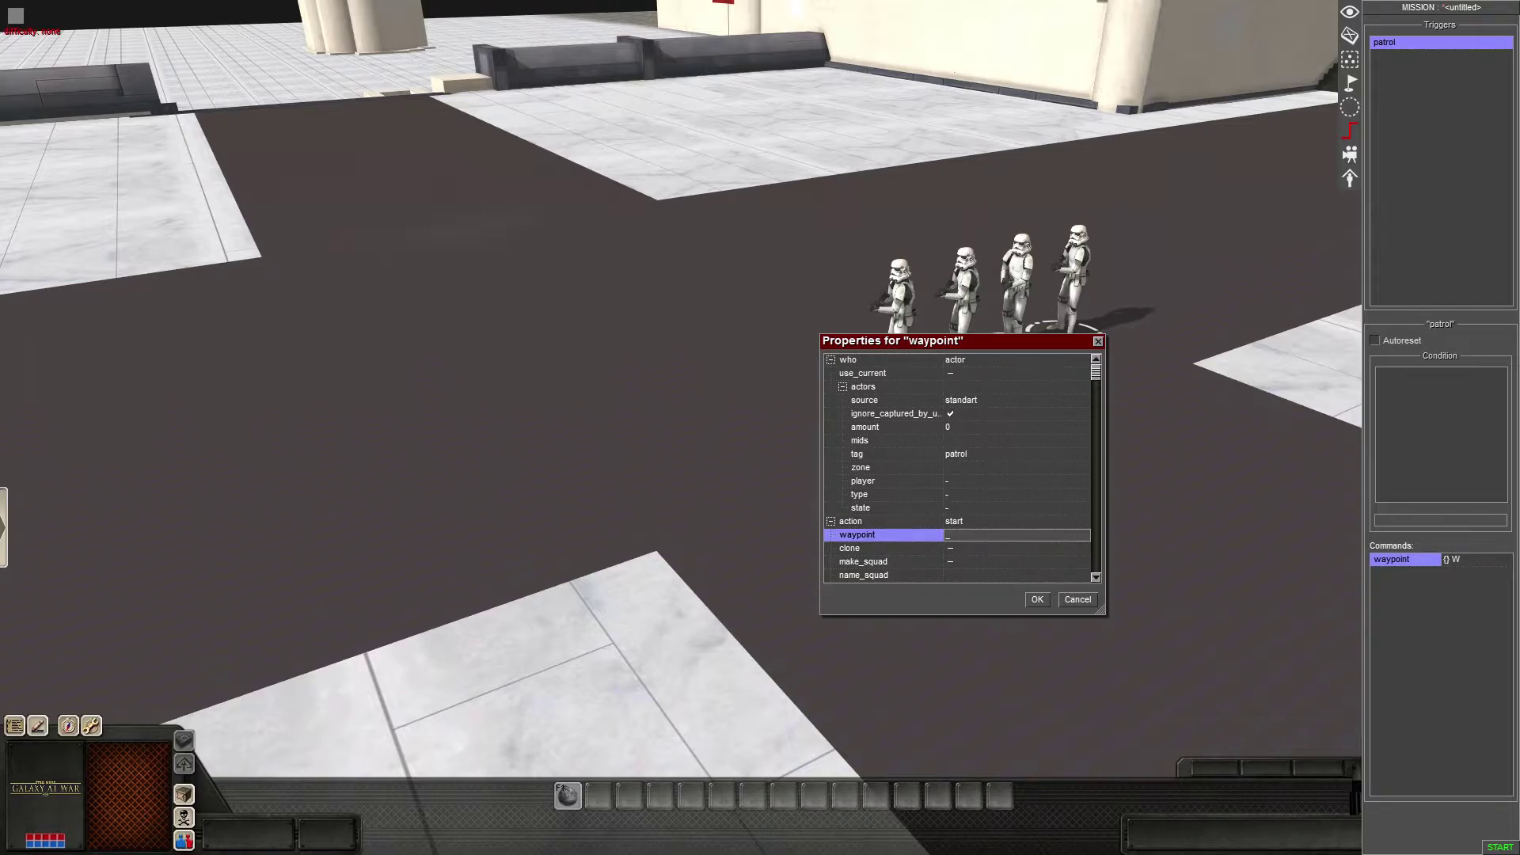
type("0")
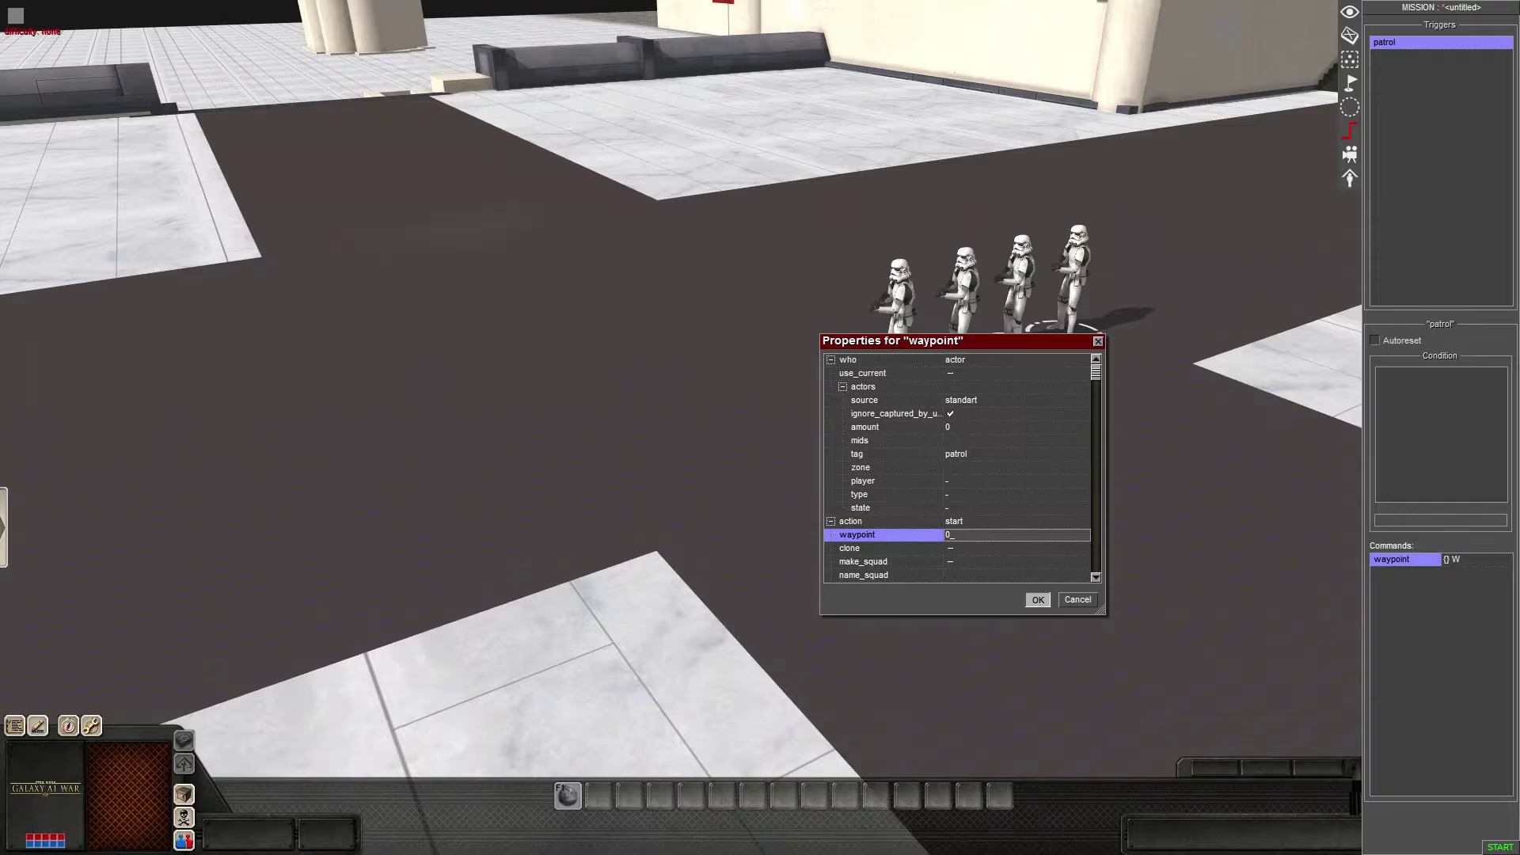
left_click(1037, 600)
- Add an actor_state command to the patrol trigger after the waypoint command
right_click(1414, 603)
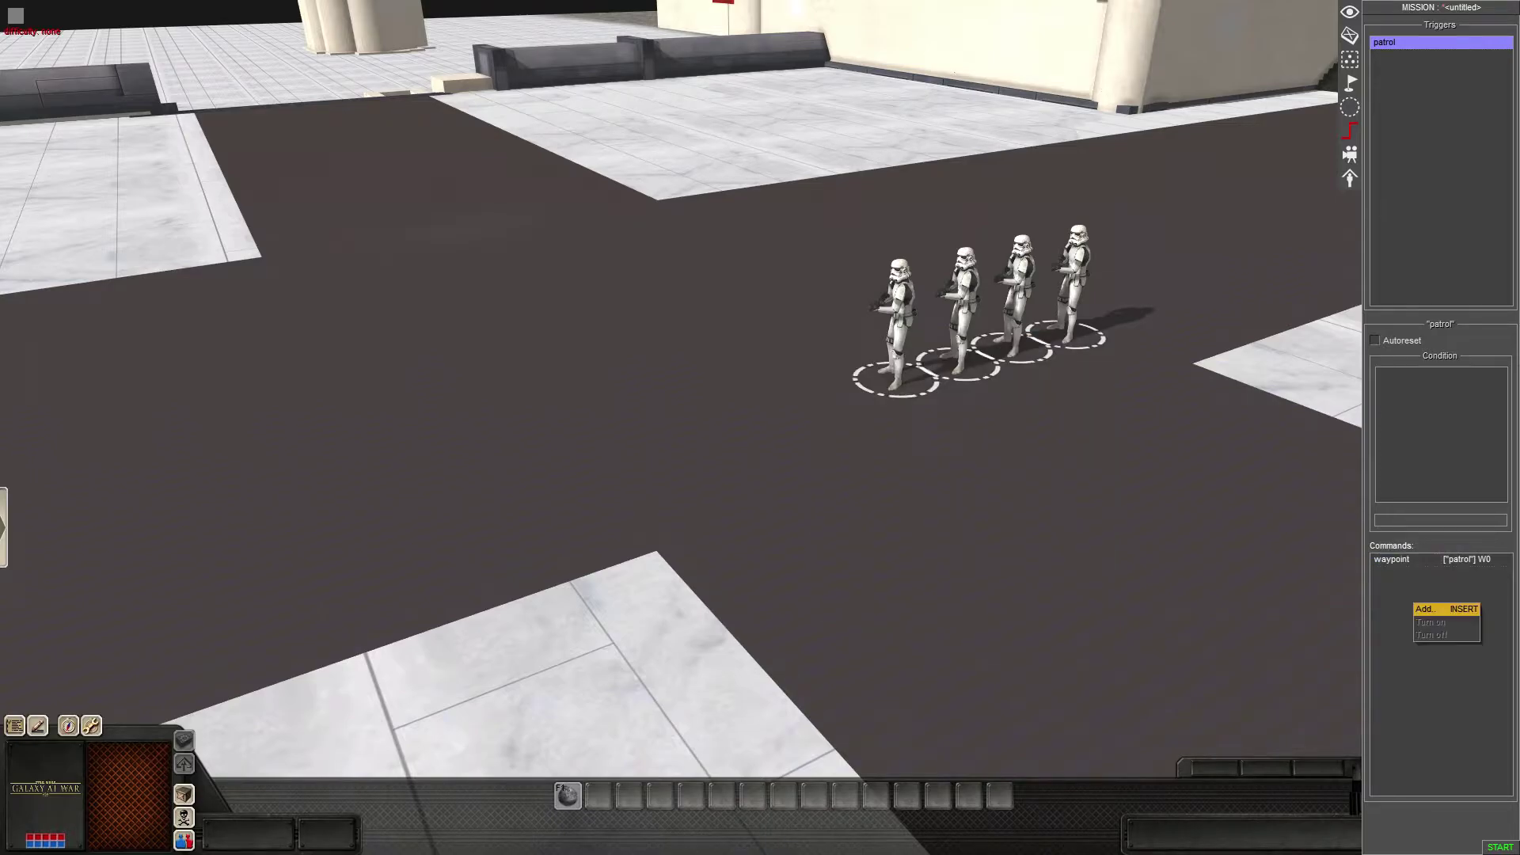
left_click(1425, 609)
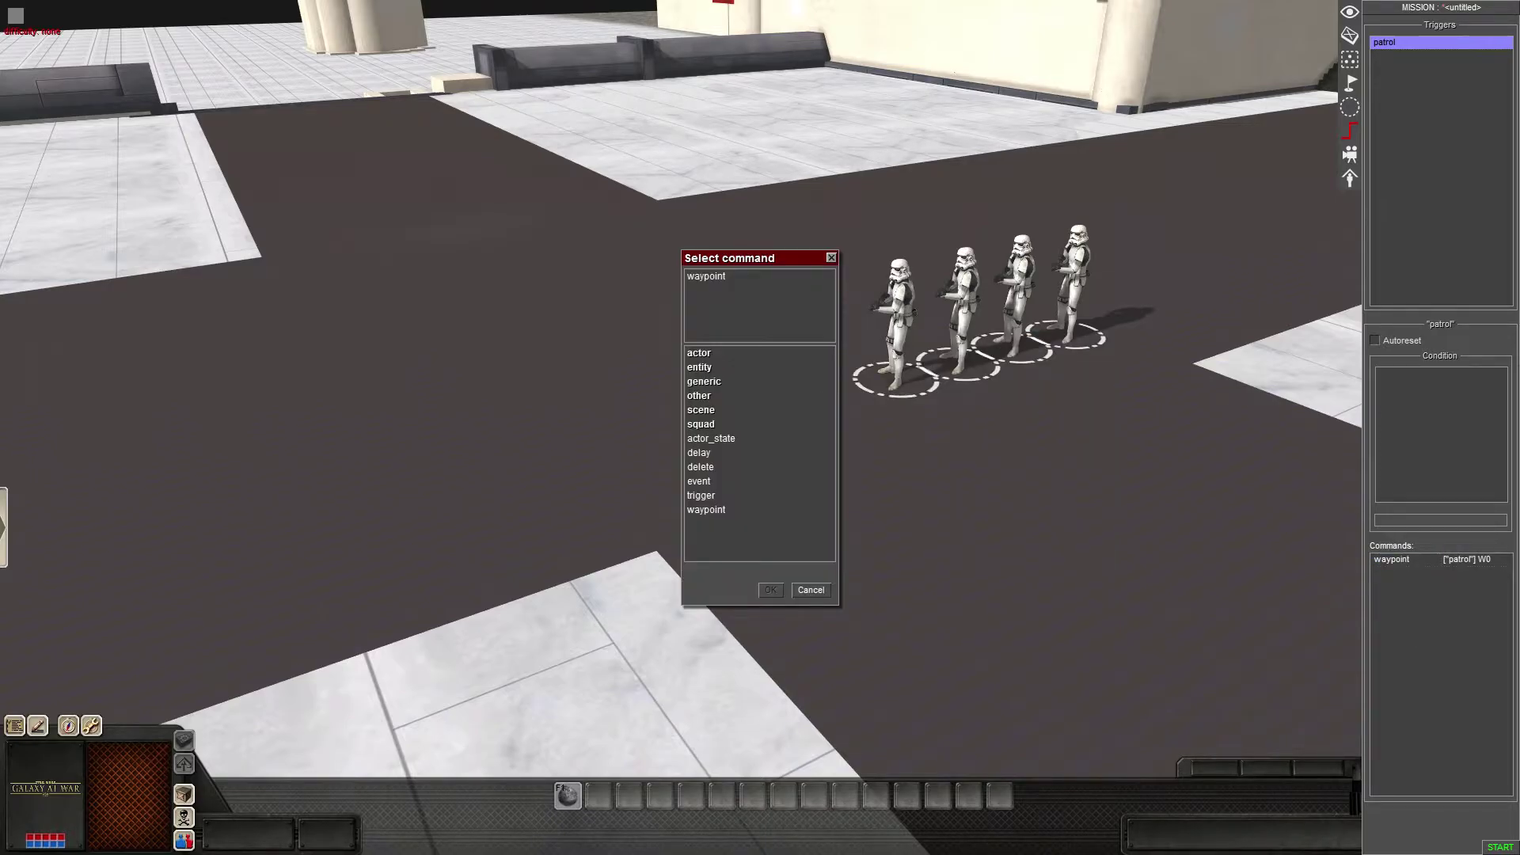
double_click(700, 354)
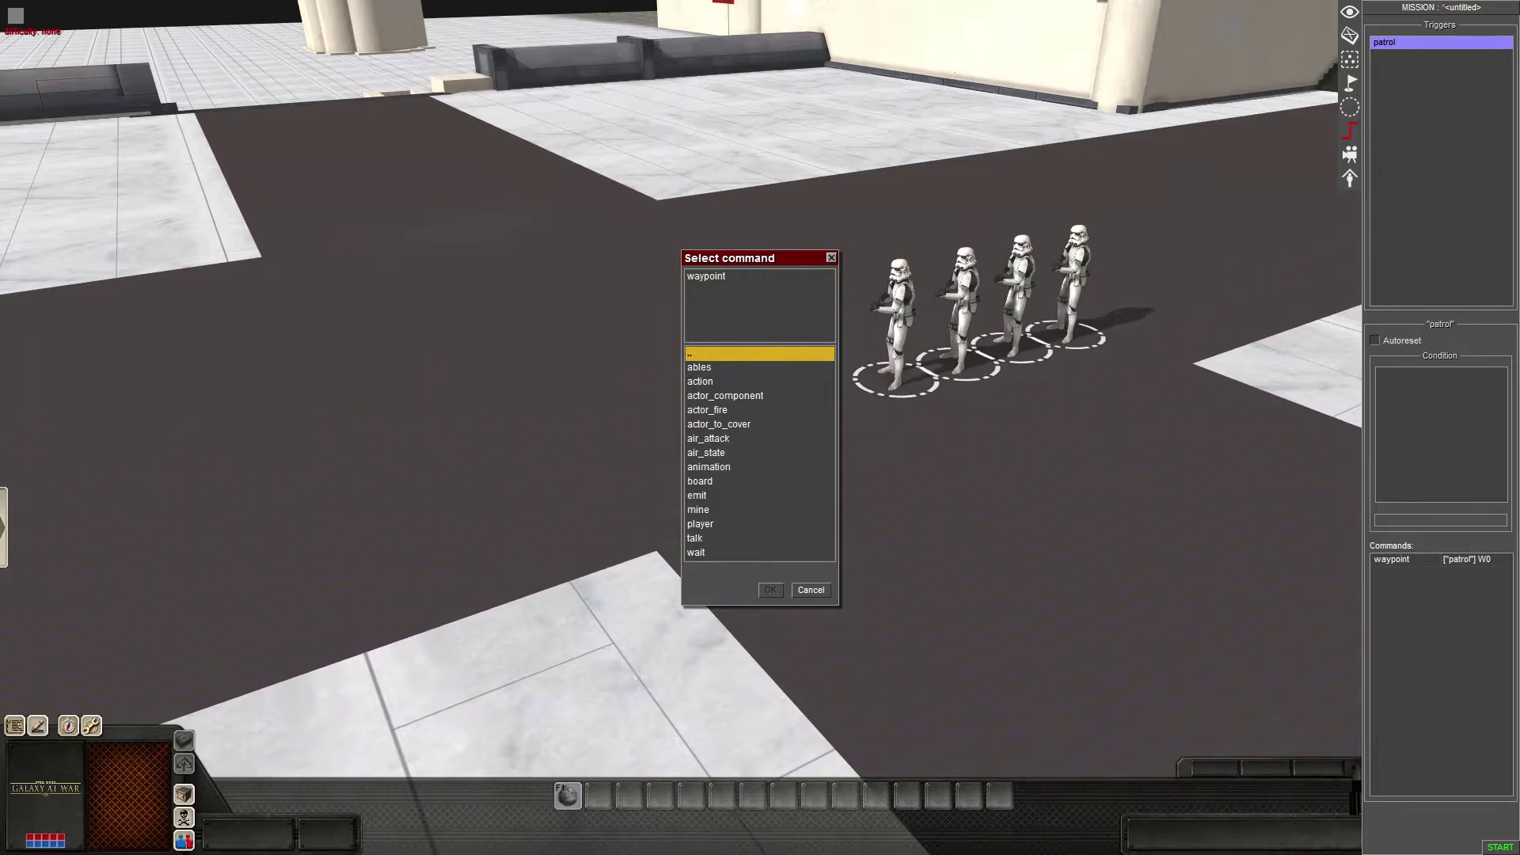
double_click(700, 354)
double_click(711, 439)
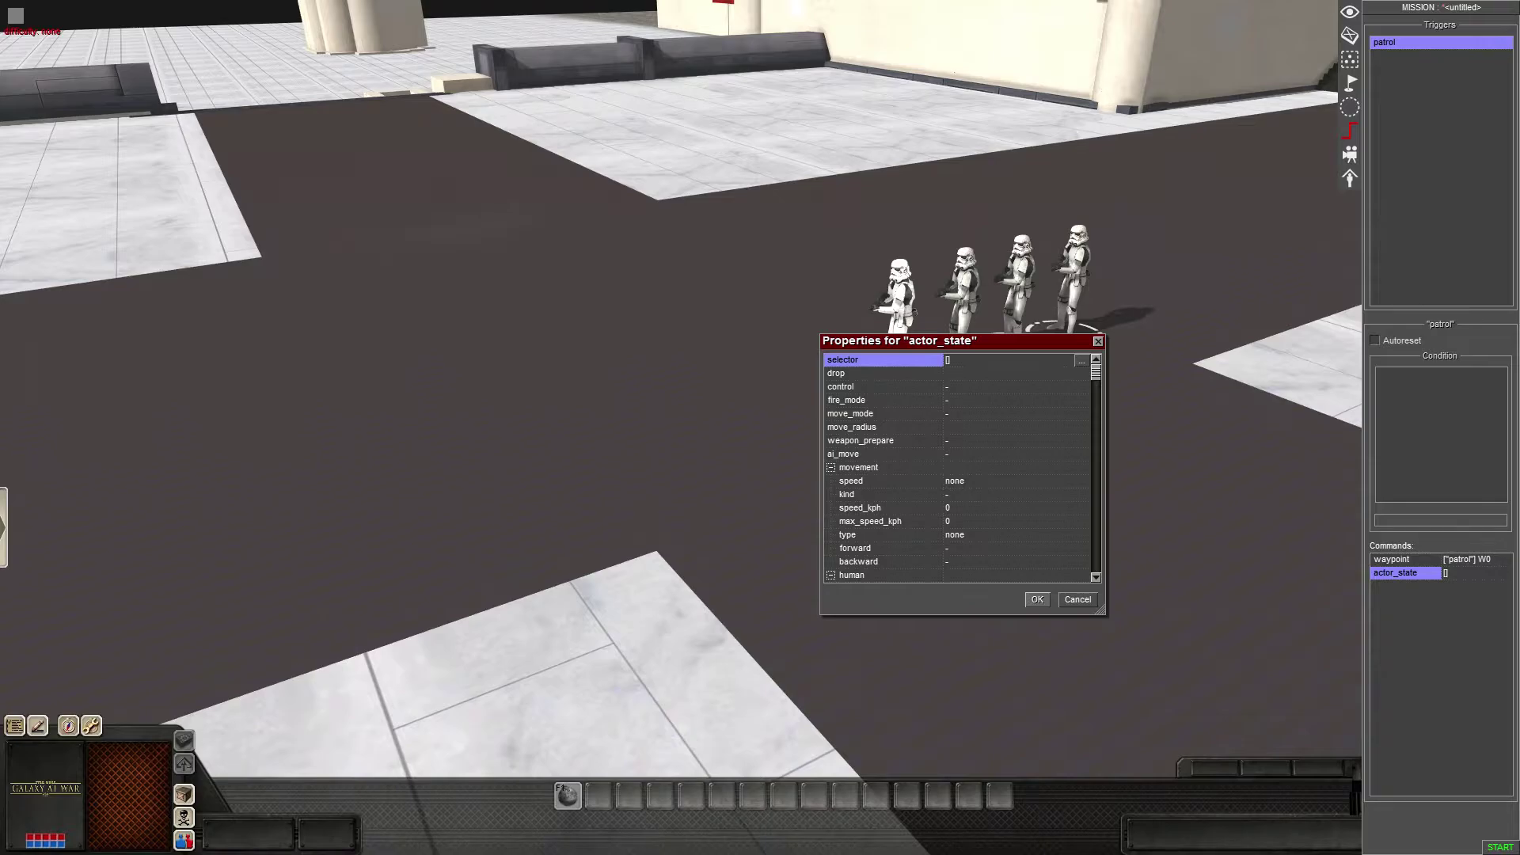
- Set the actor_state command's selector to the patrol tag
left_click(1082, 361)
left_click(1029, 413)
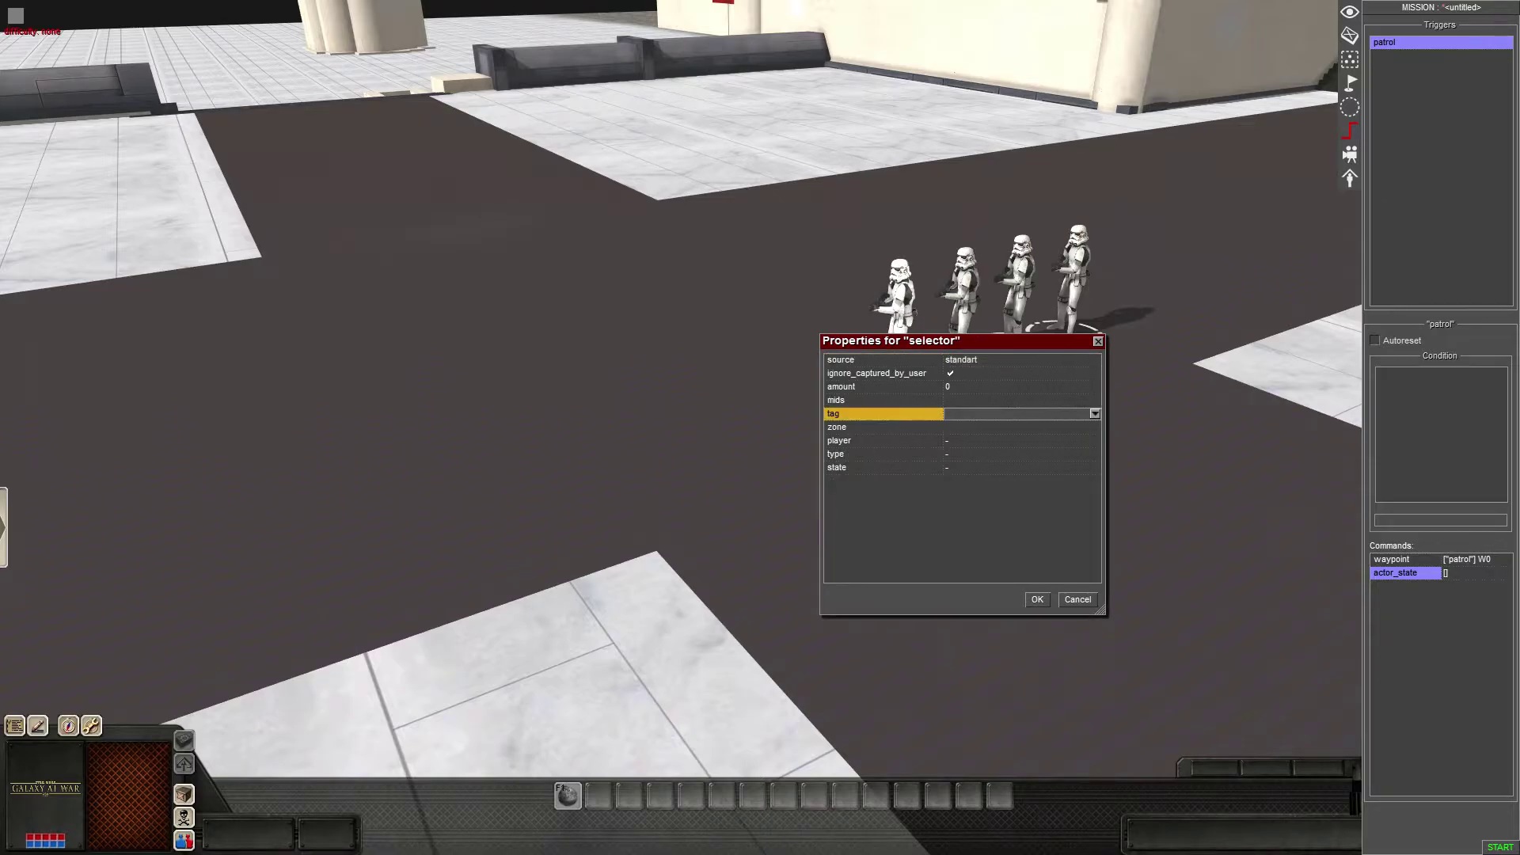
left_click(1094, 414)
left_click(1021, 428)
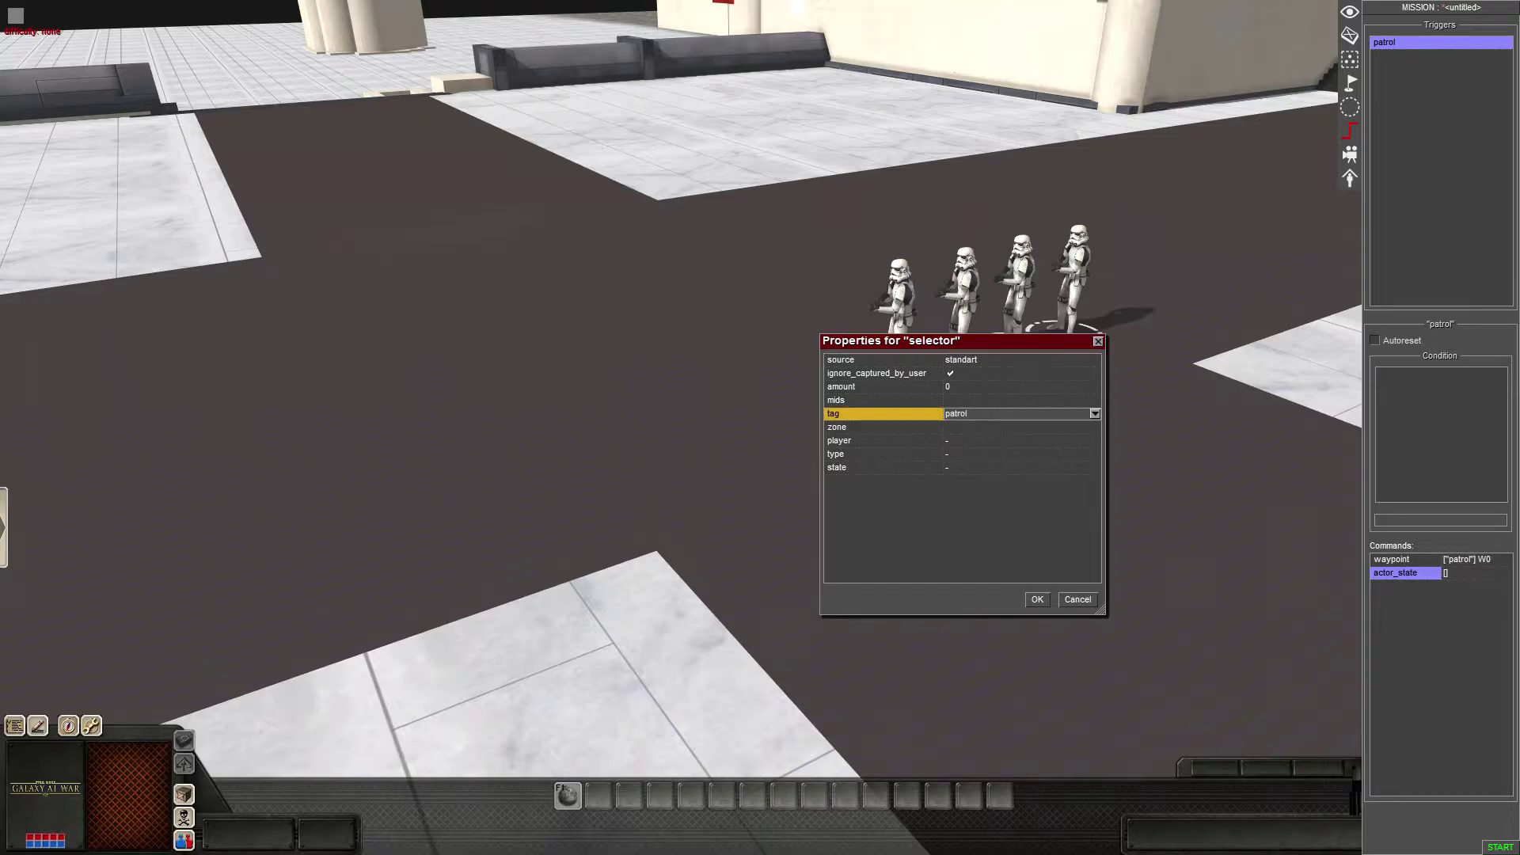
left_click(1037, 600)
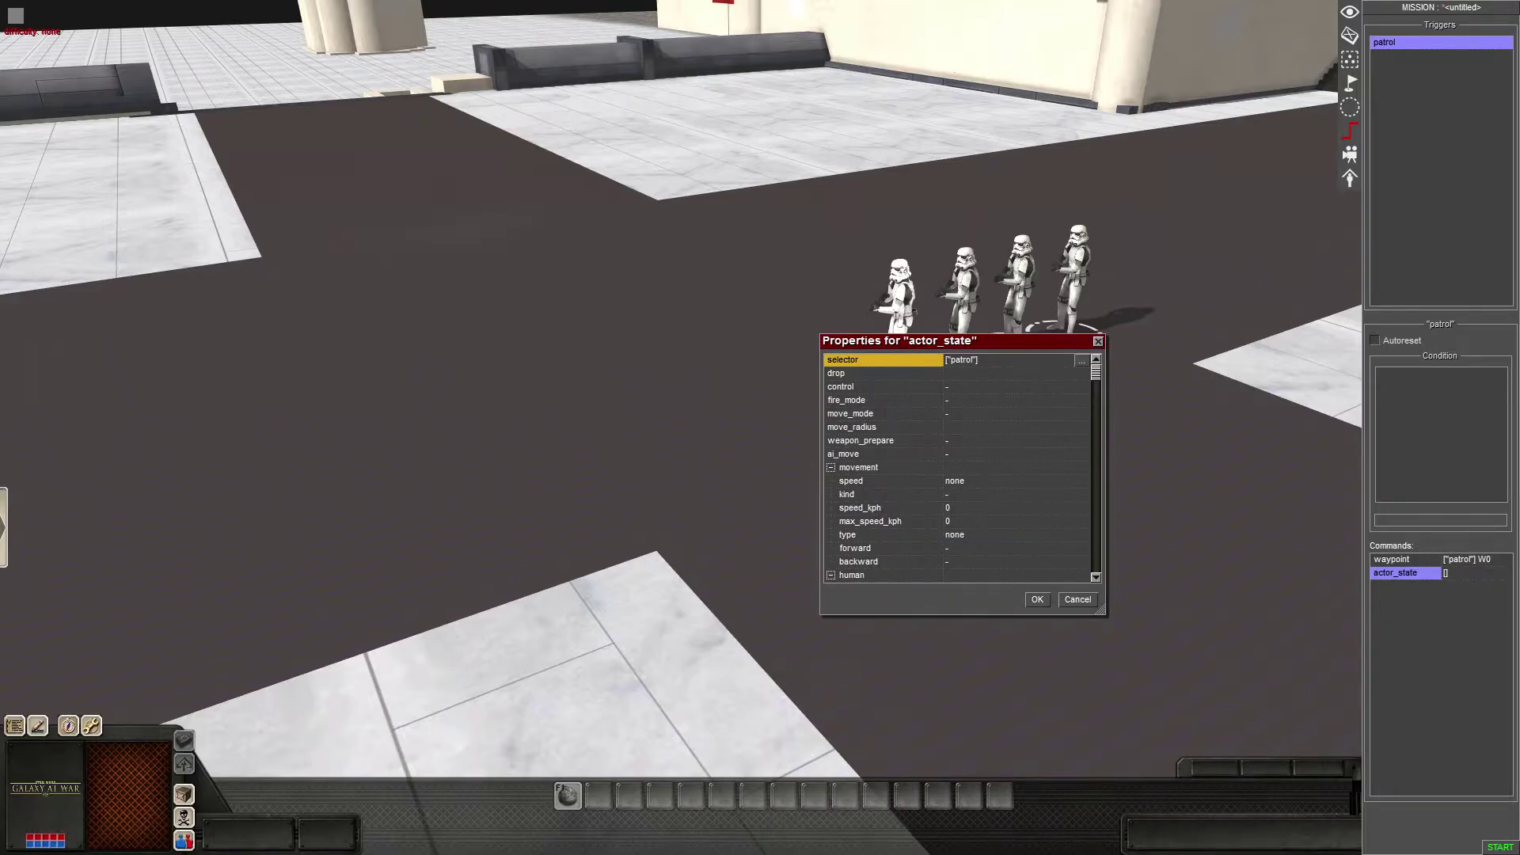
- Review the move_mode options of the actor_state command, leaving the property unset
left_click(1017, 413)
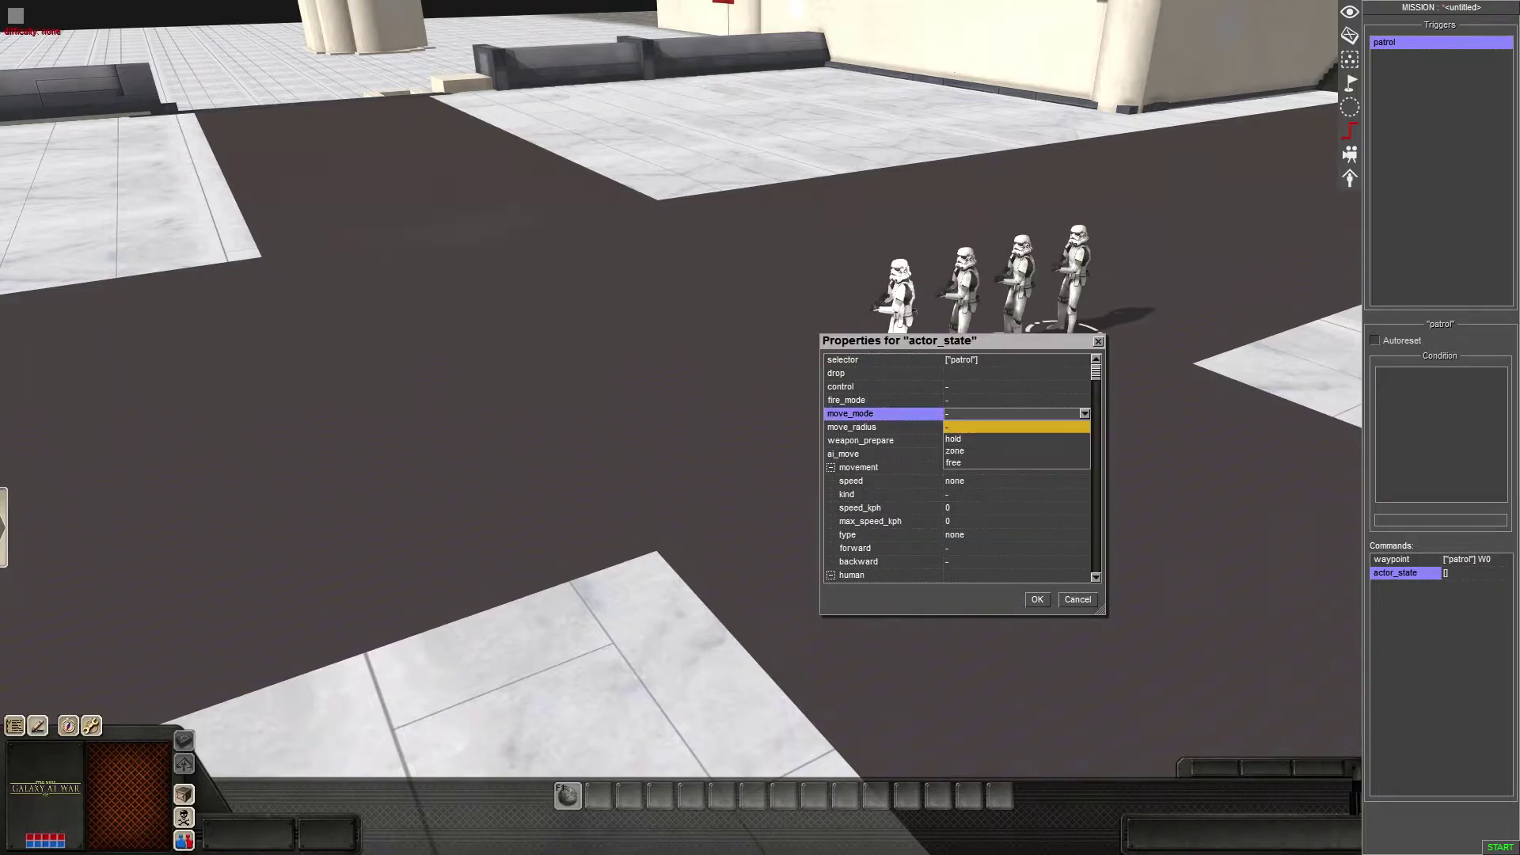
left_click(1016, 427)
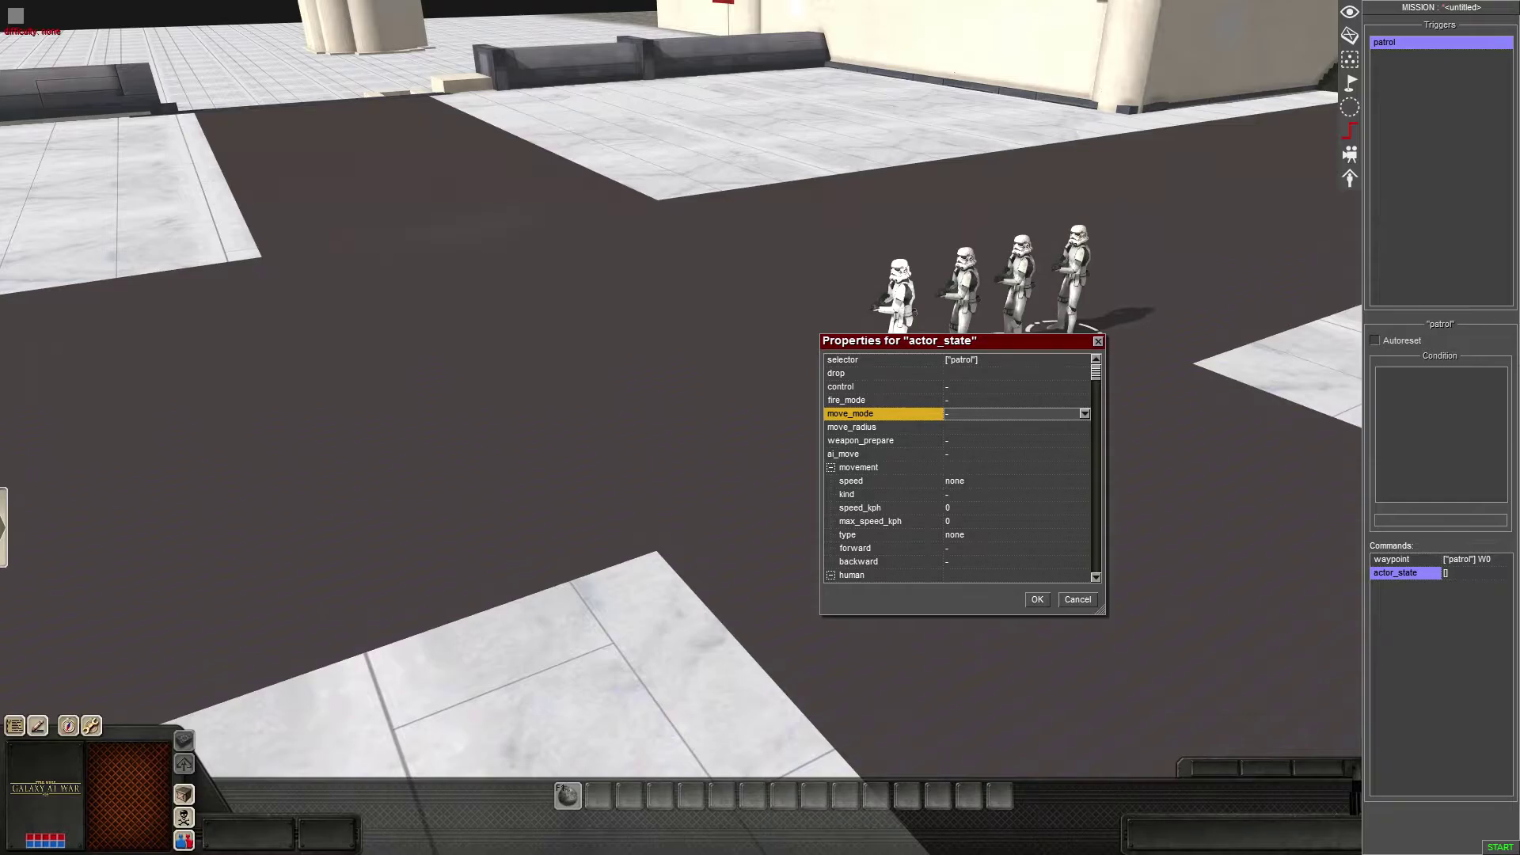
left_click(1085, 414)
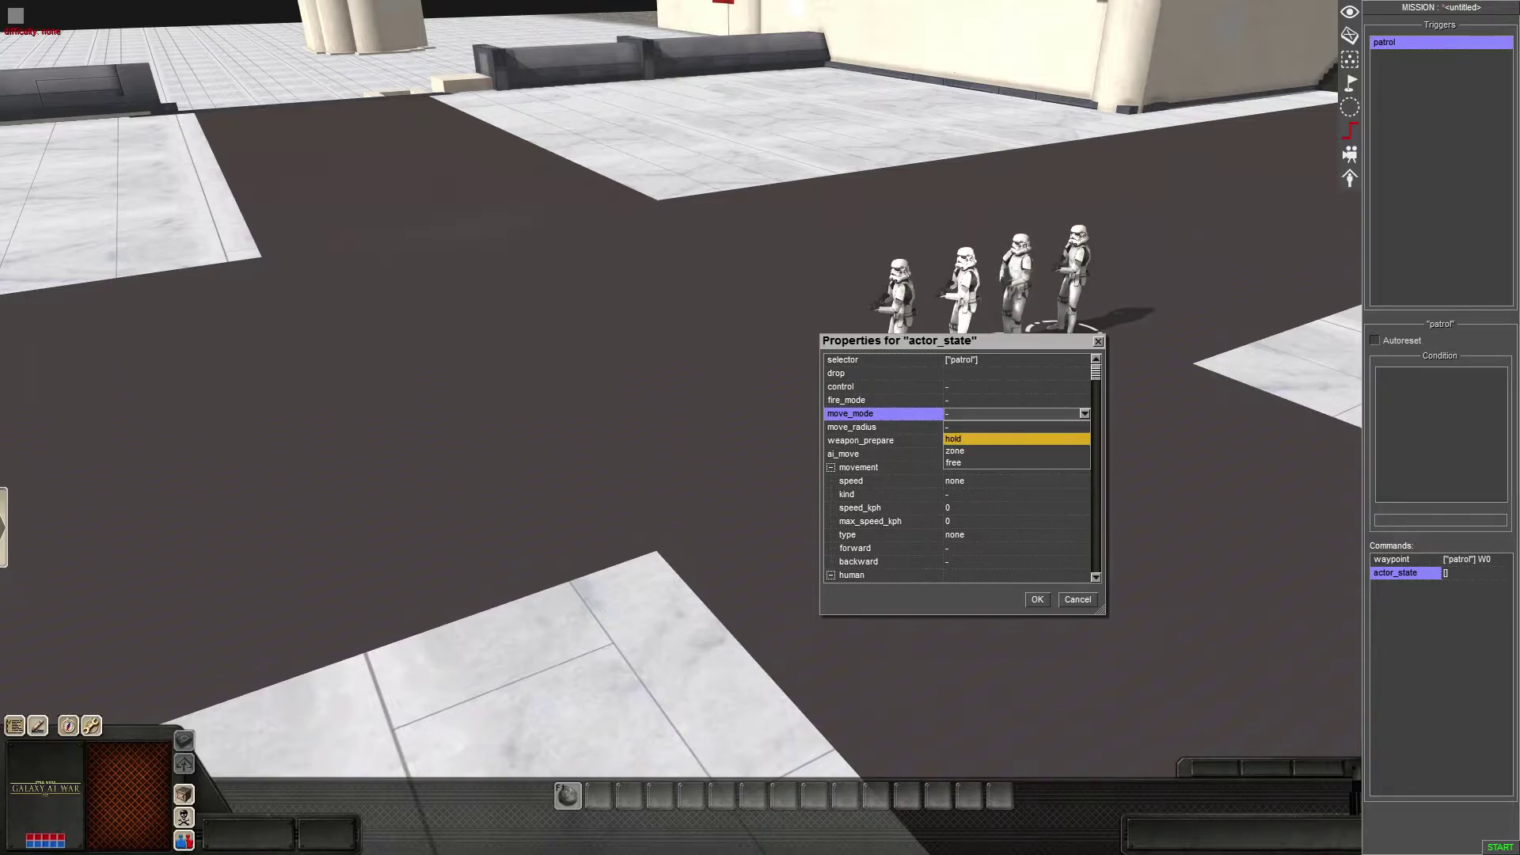
left_click(1016, 426)
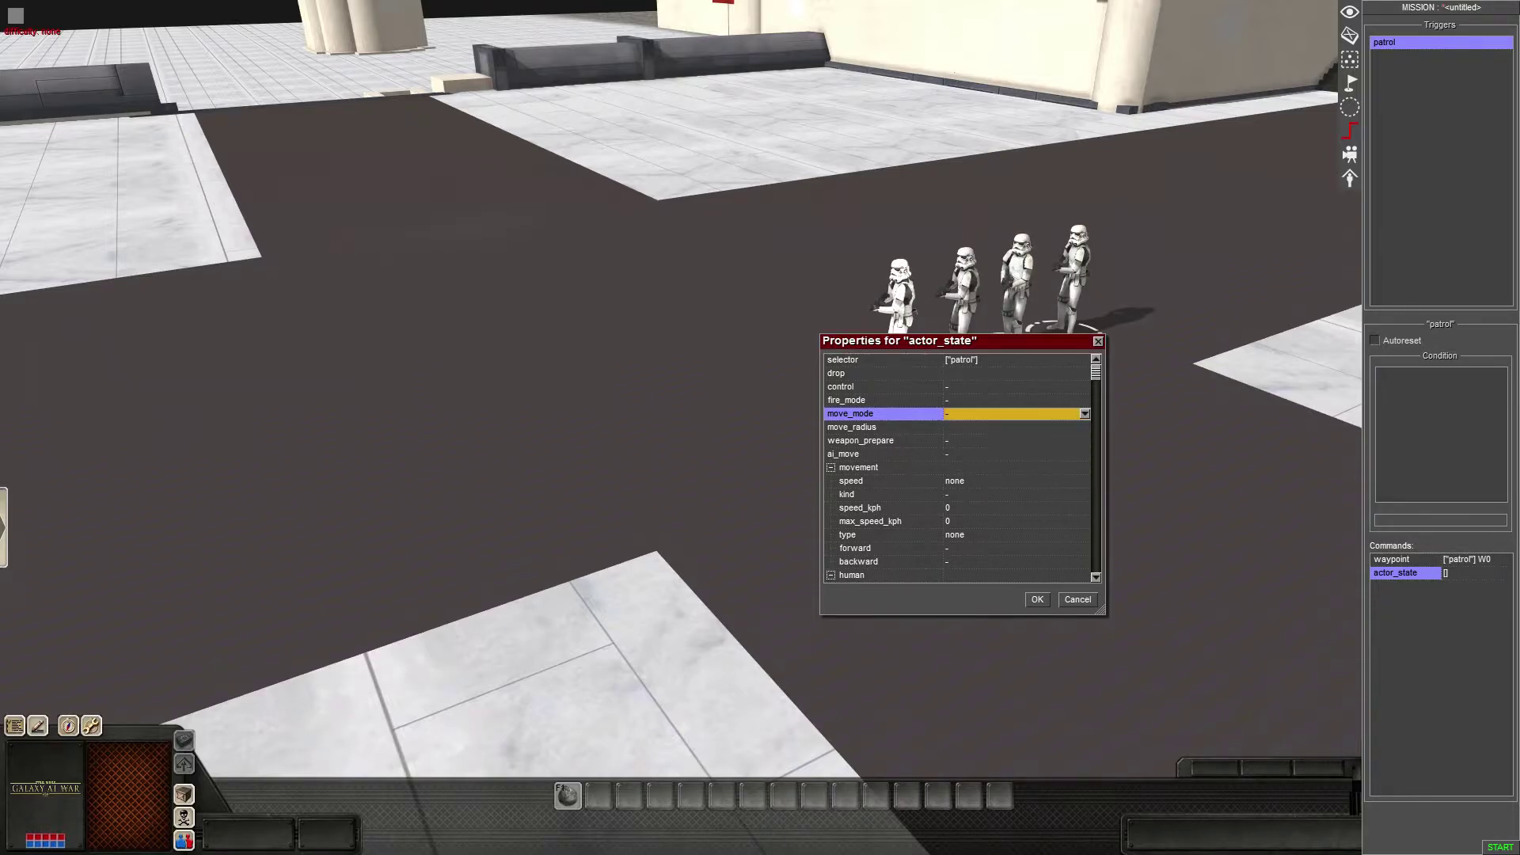
- Try the on and off options for weapon_prepare and return the property to unset
left_click(884, 441)
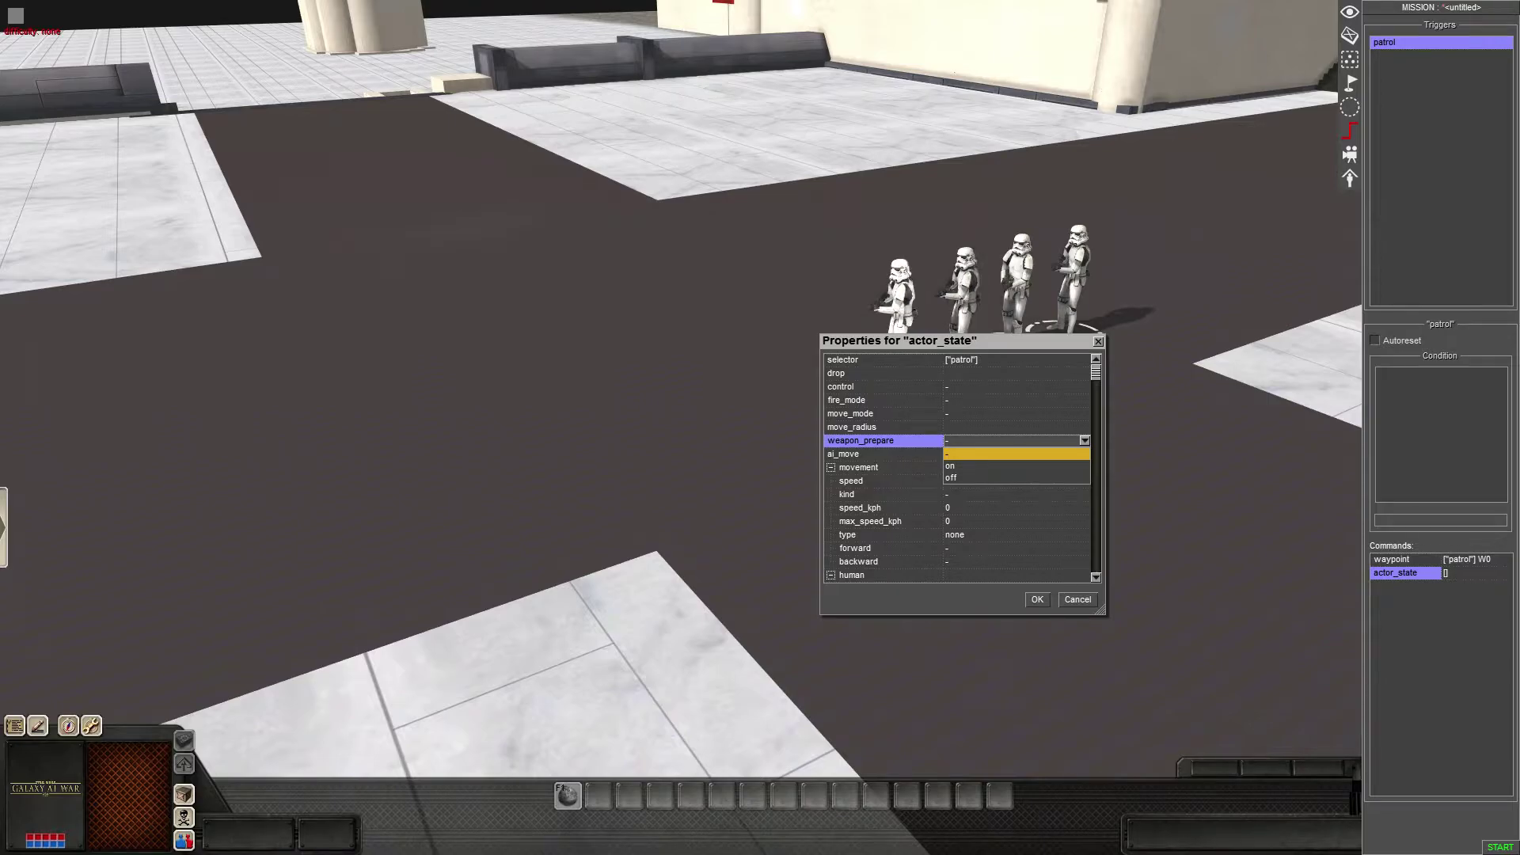
key("Down")
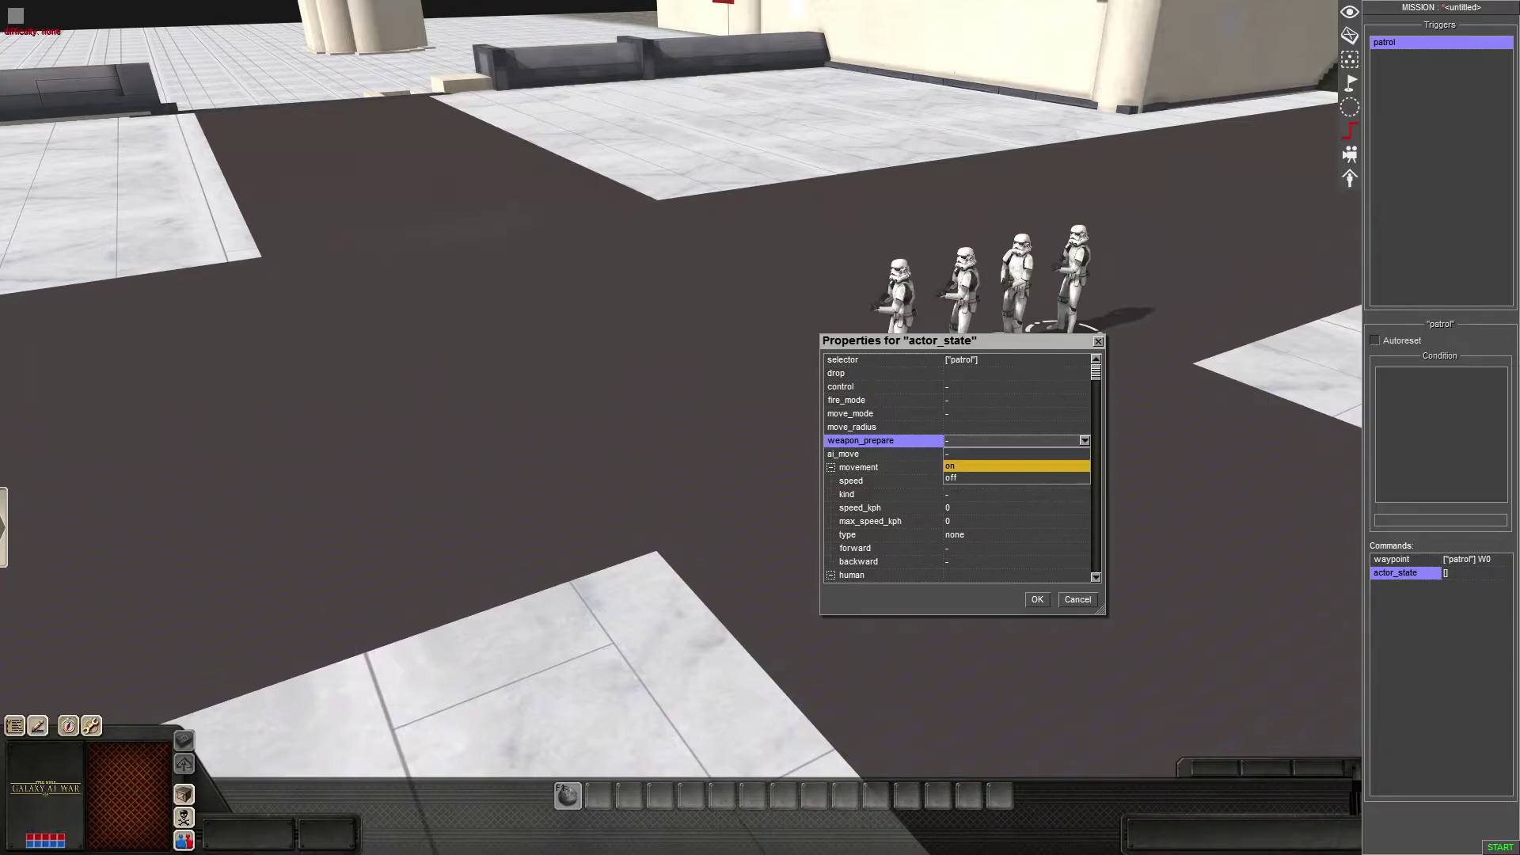
left_click(1017, 466)
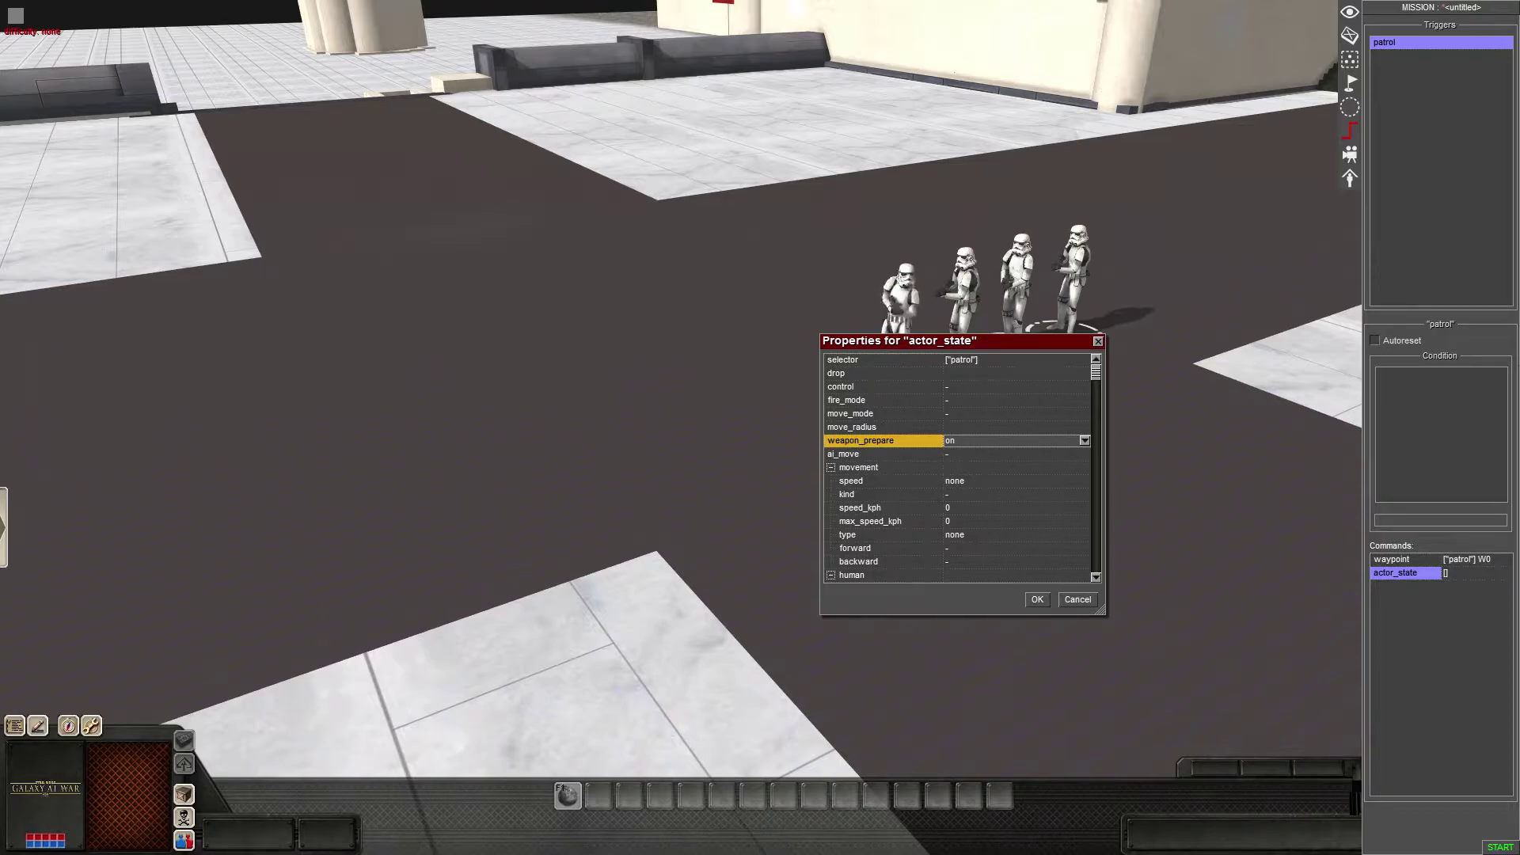
left_click(1084, 441)
key("Down")
key("Return")
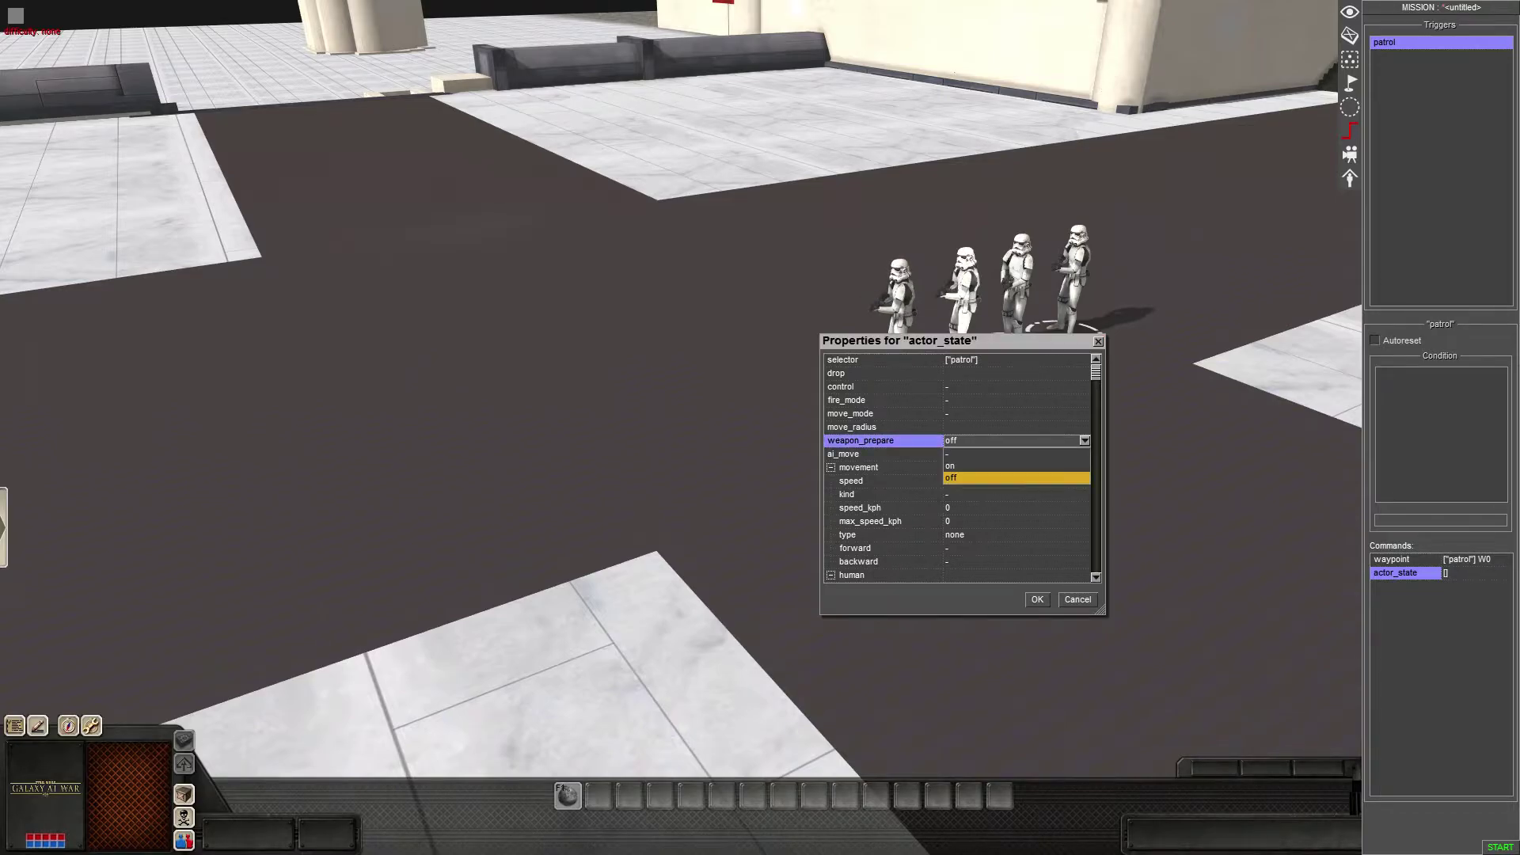
left_click(1084, 441)
left_click(1016, 455)
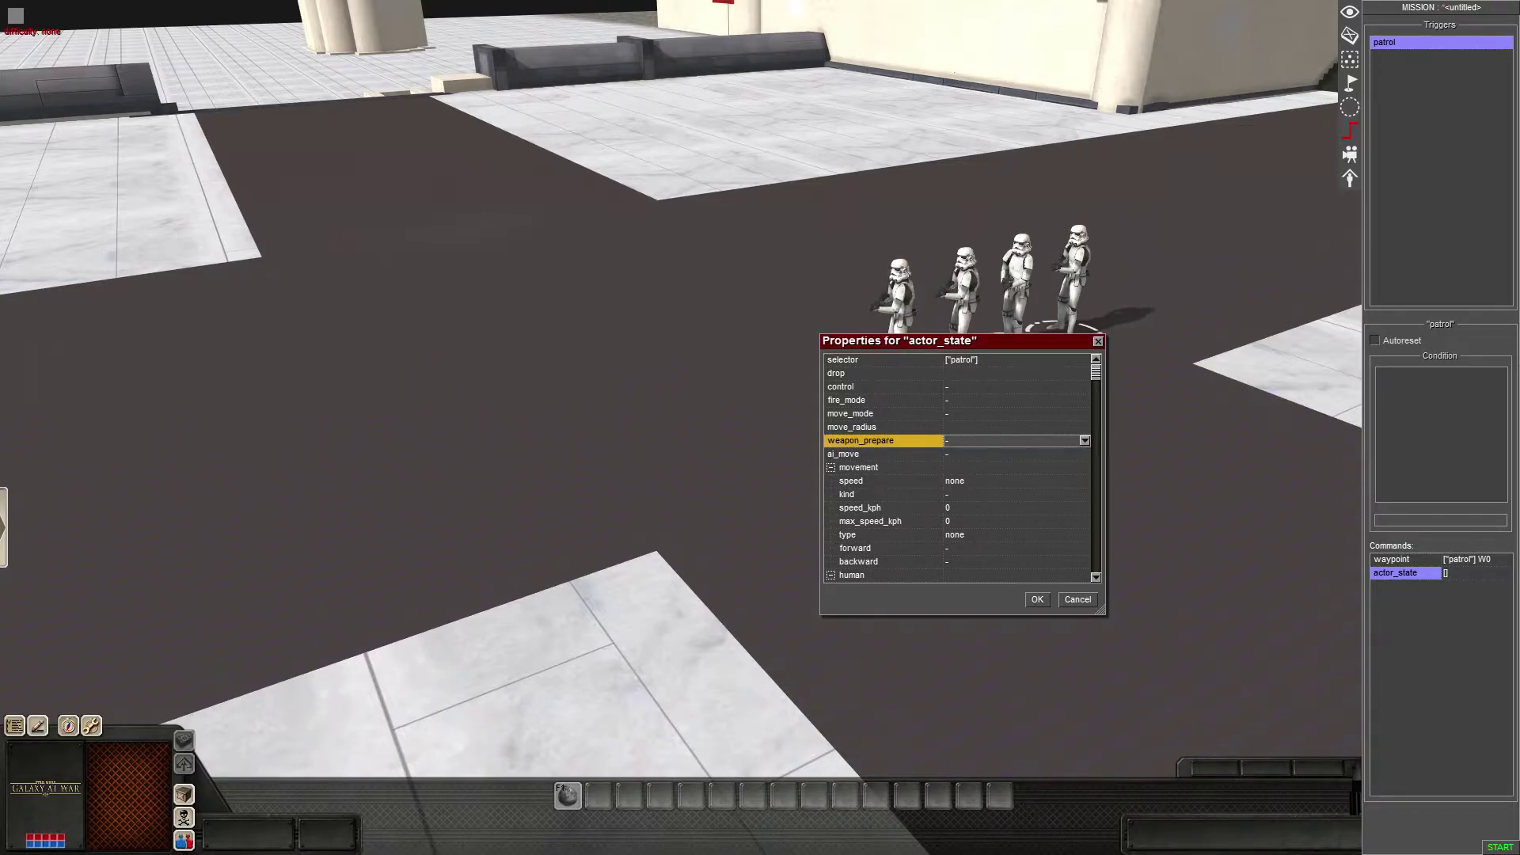
- Set ai_move to disable in the actor_state command
key("Down")
key("Return")
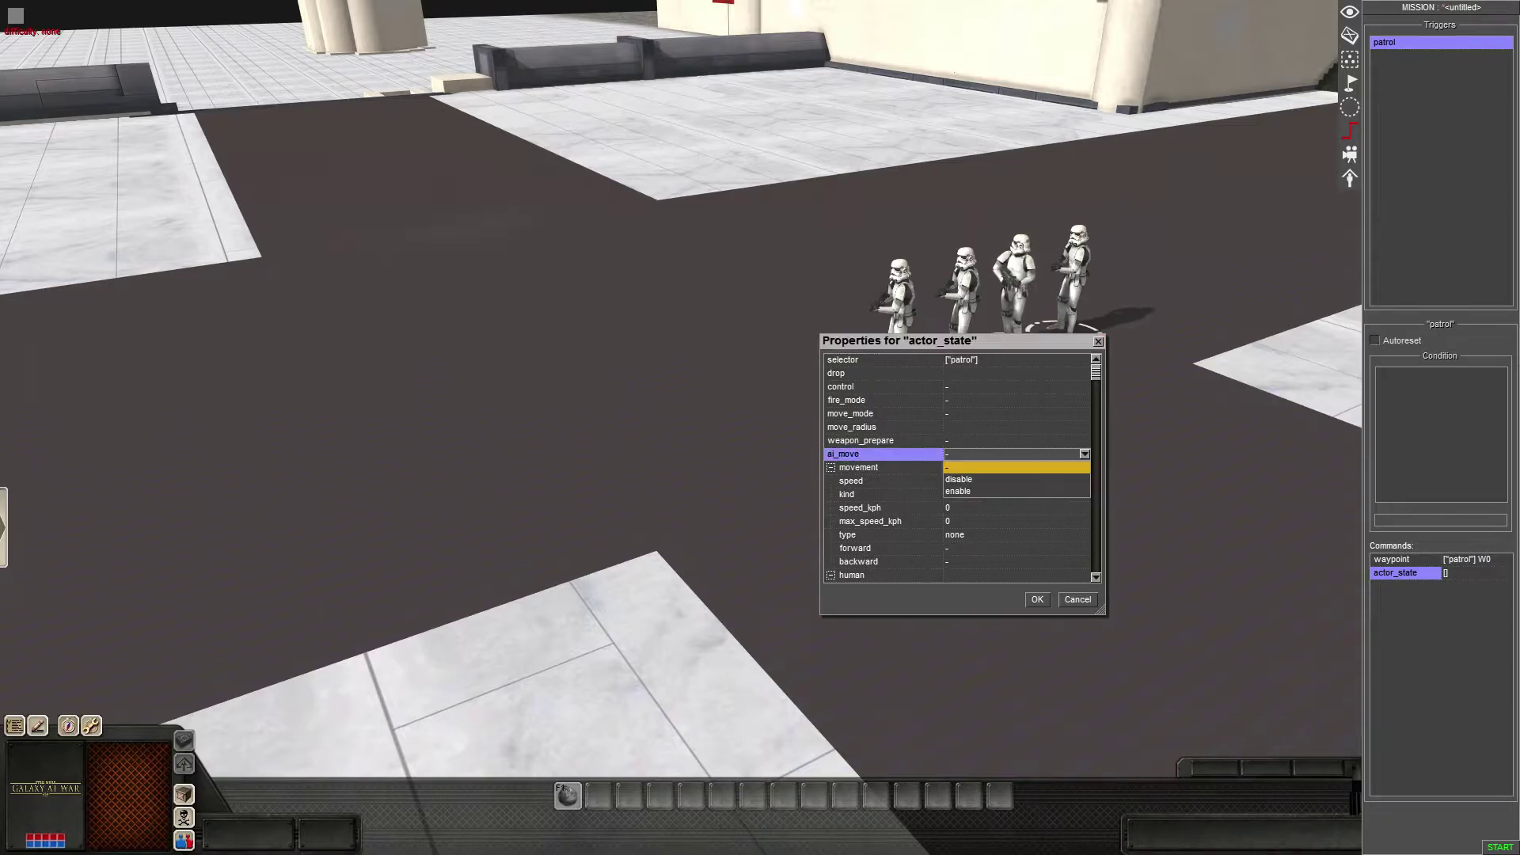
key("Down")
key("Return")
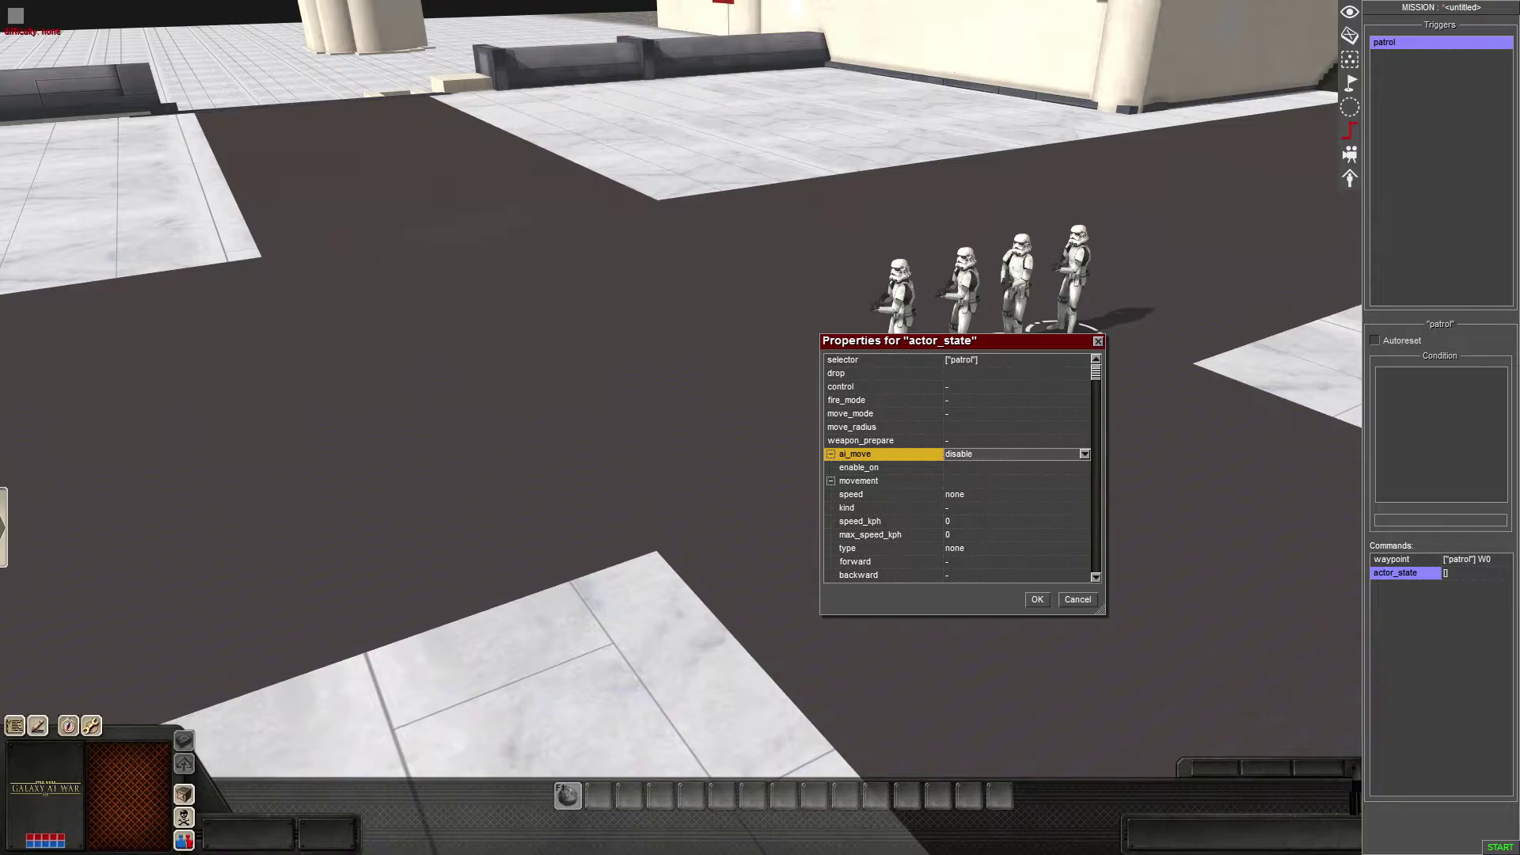
- Enable both injure and enemy as the enable_on conditions for the patrol squad's AI movement
left_click(1012, 468)
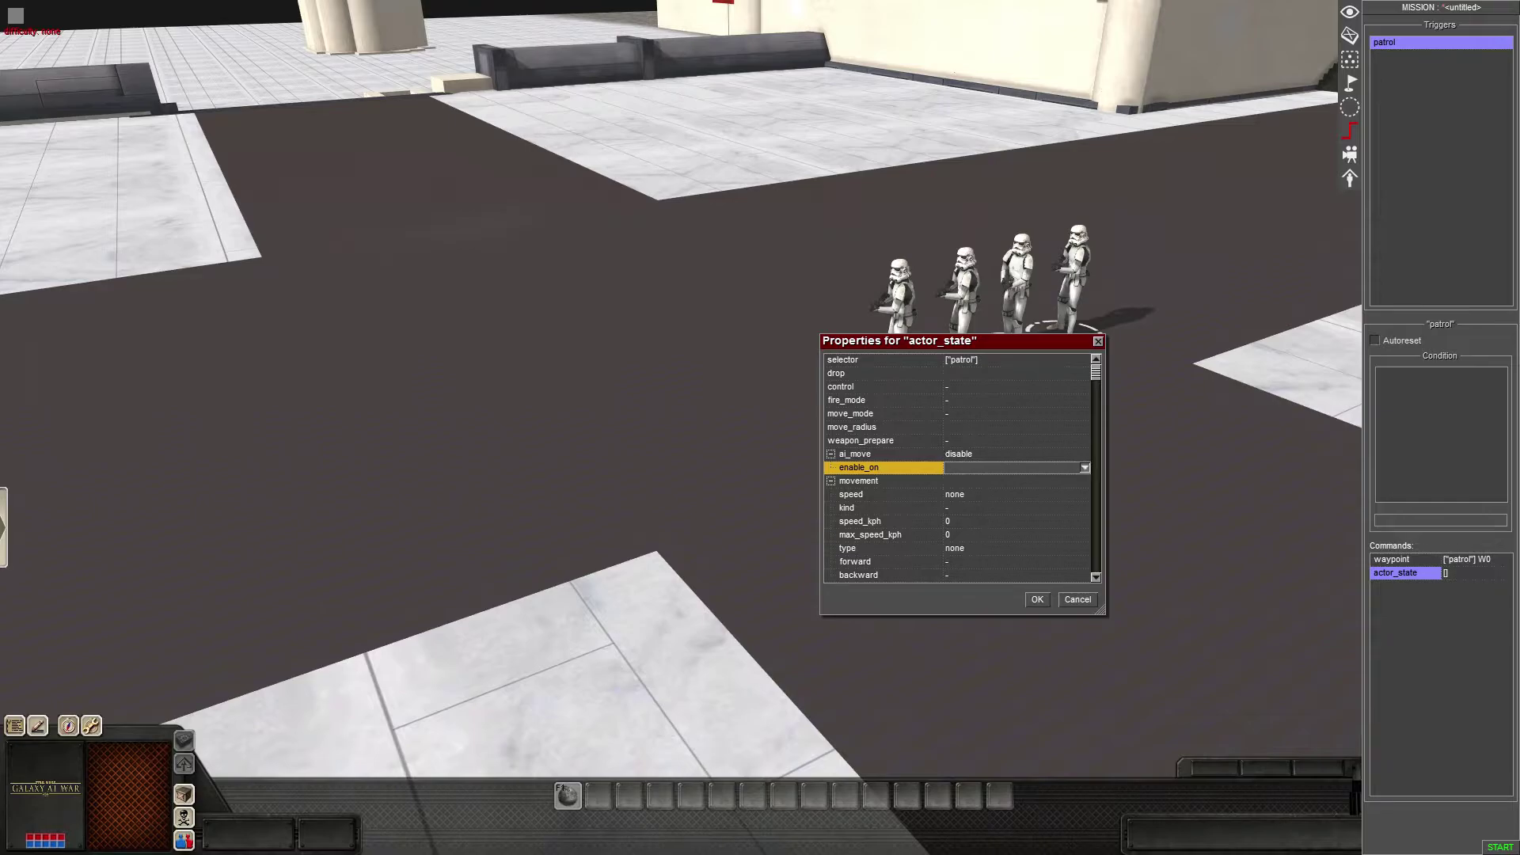
left_click(1084, 467)
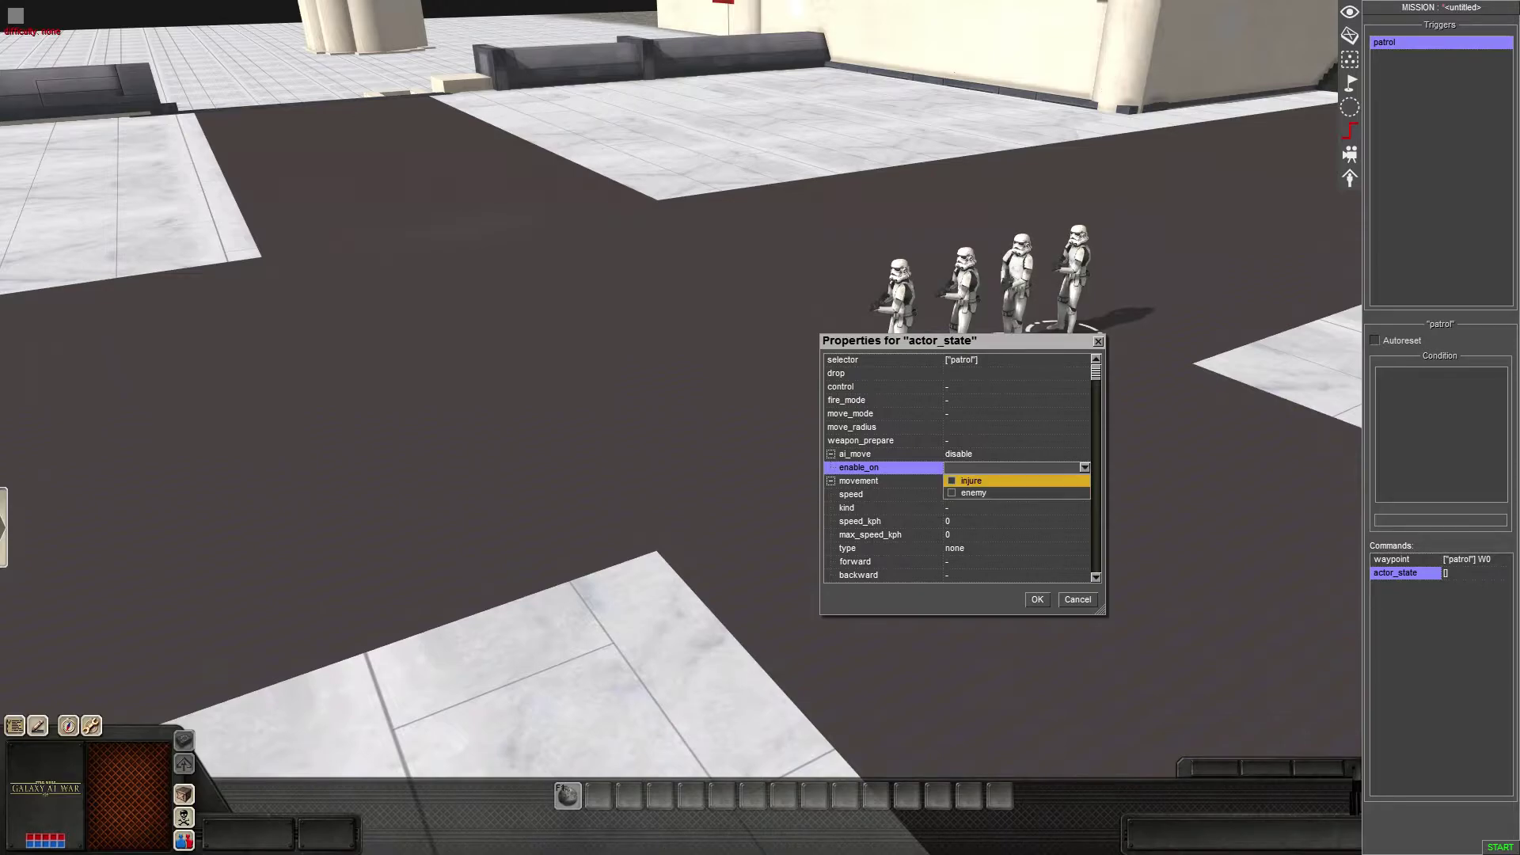
left_click(970, 480)
left_click(973, 492)
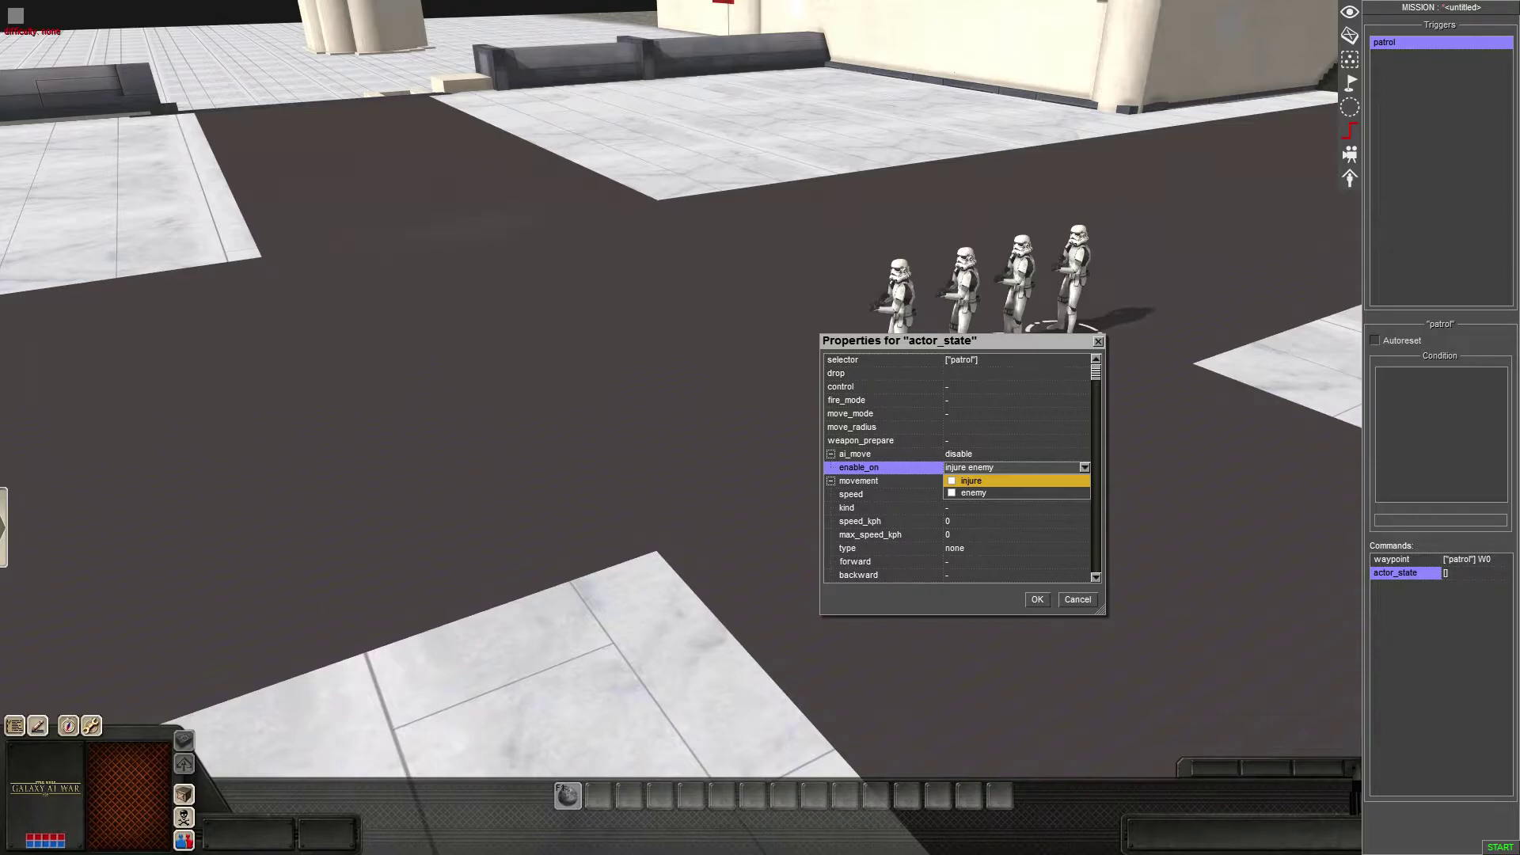
- Clear the injure and enemy conditions from enable_on in the actor_state command
left_click(956, 493)
left_click(956, 481)
left_click(1084, 468)
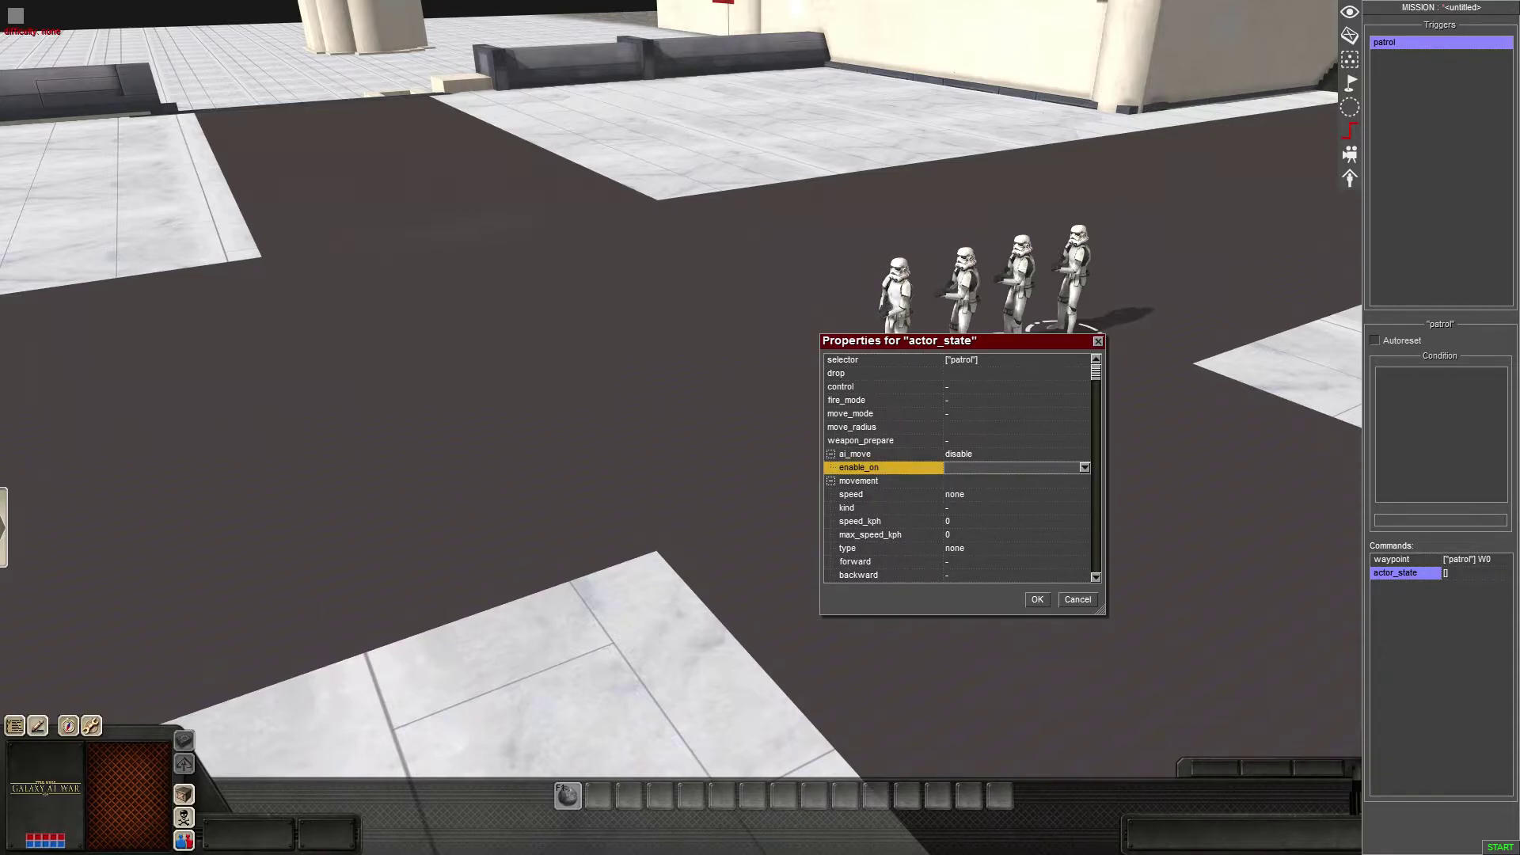
- Review the available speed and kind options for movement in the actor_state command, leaving both unset
left_click(1084, 494)
left_click(1085, 495)
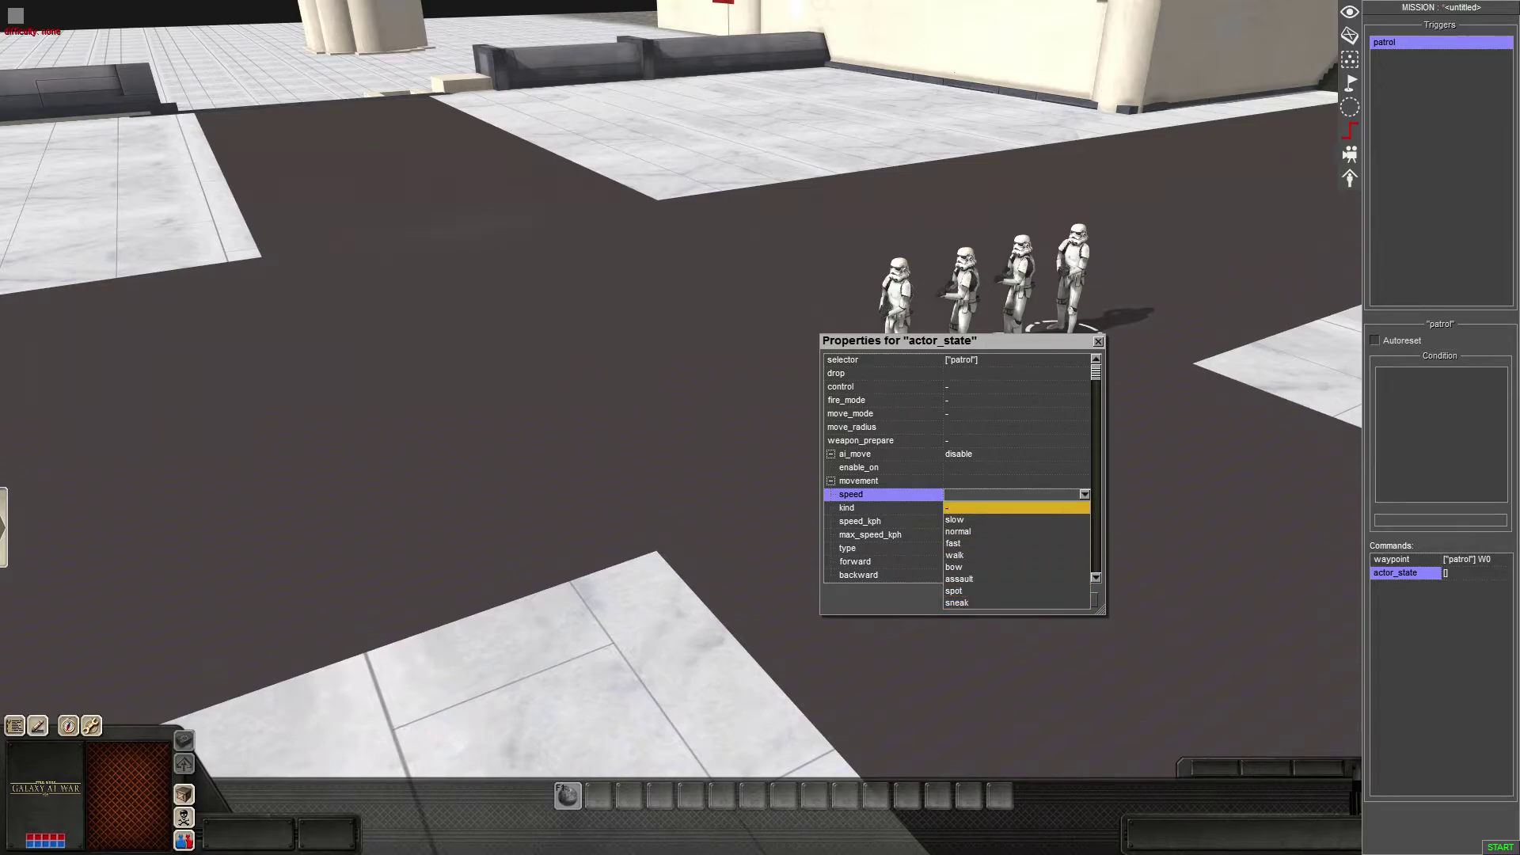
left_click(1017, 507)
left_click(1017, 508)
left_click(1085, 508)
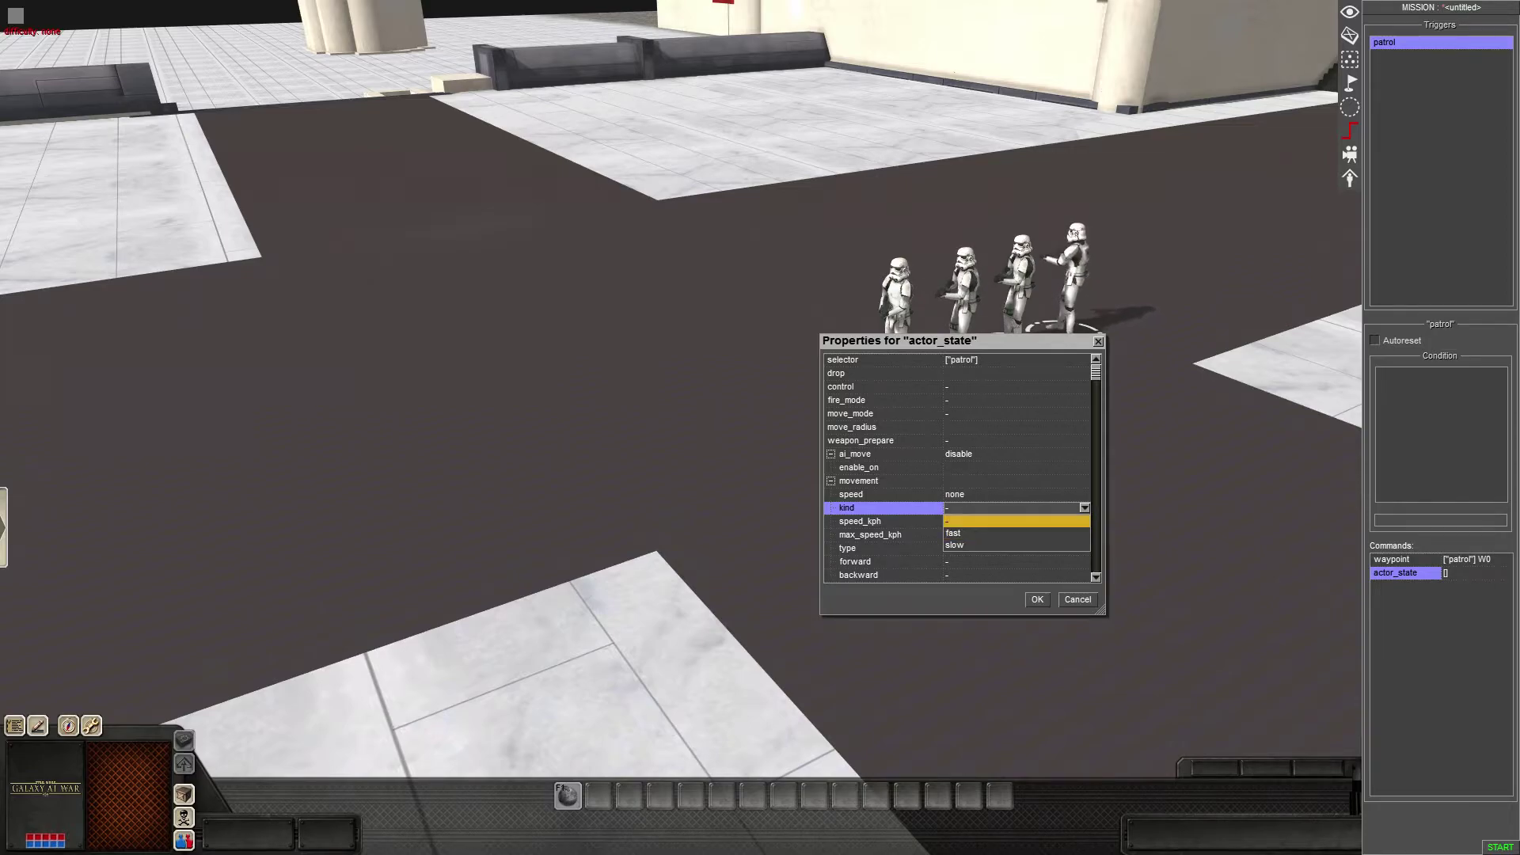
- Set the movement speed to spot in the actor_state command
left_click(1084, 494)
left_click(1085, 494)
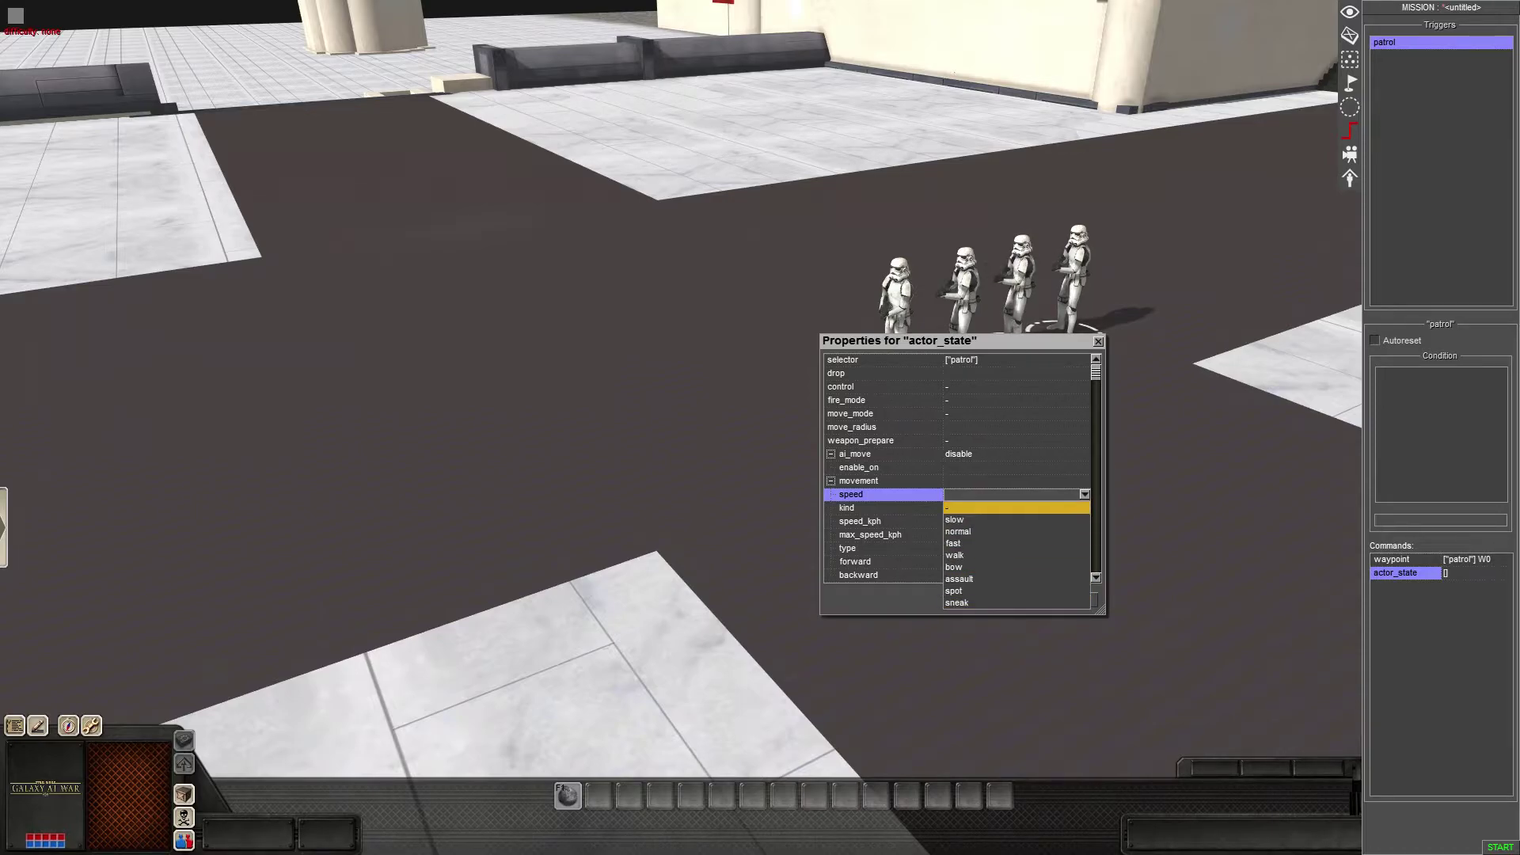
left_click(1017, 507)
key("Return")
key("Down")
key("Down")
key("Down")
key("Down")
key("Return")
- Try the on option for forward movement and return the property to unset
scroll(958, 467, "down", 2)
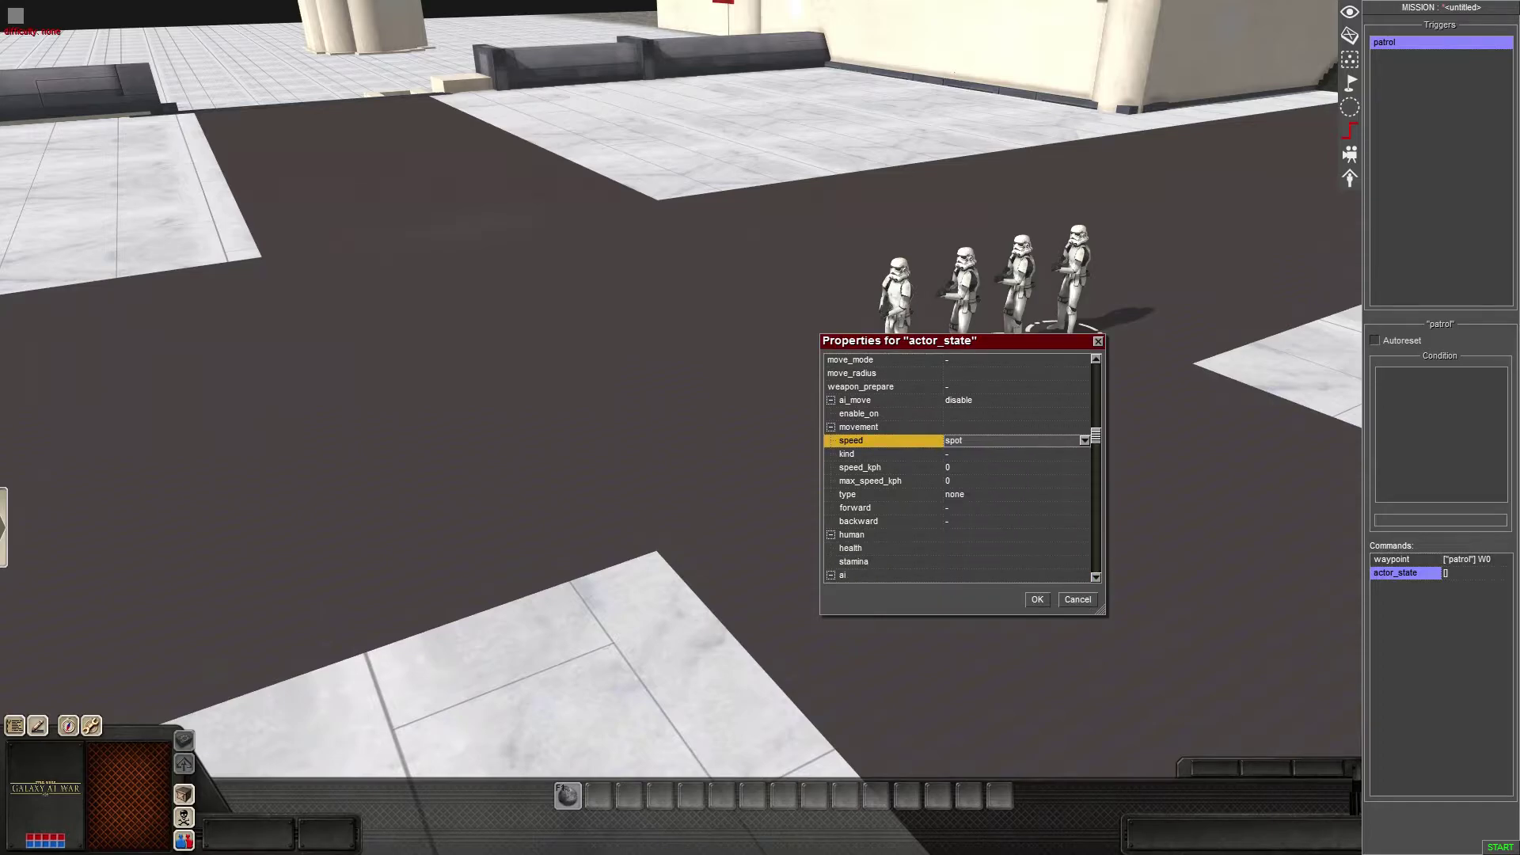
left_click(955, 494)
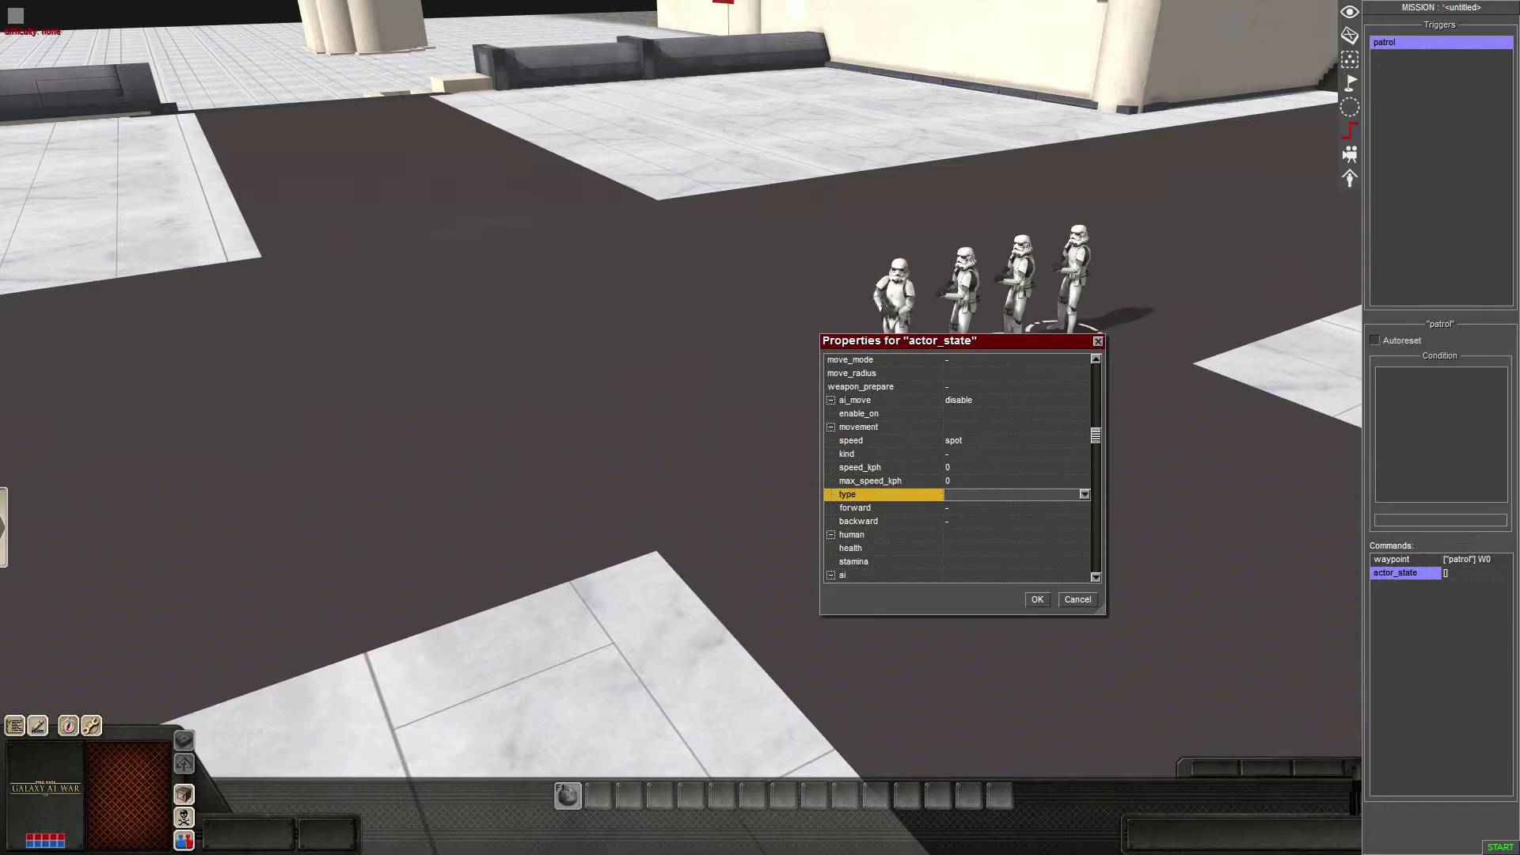
left_click(954, 467)
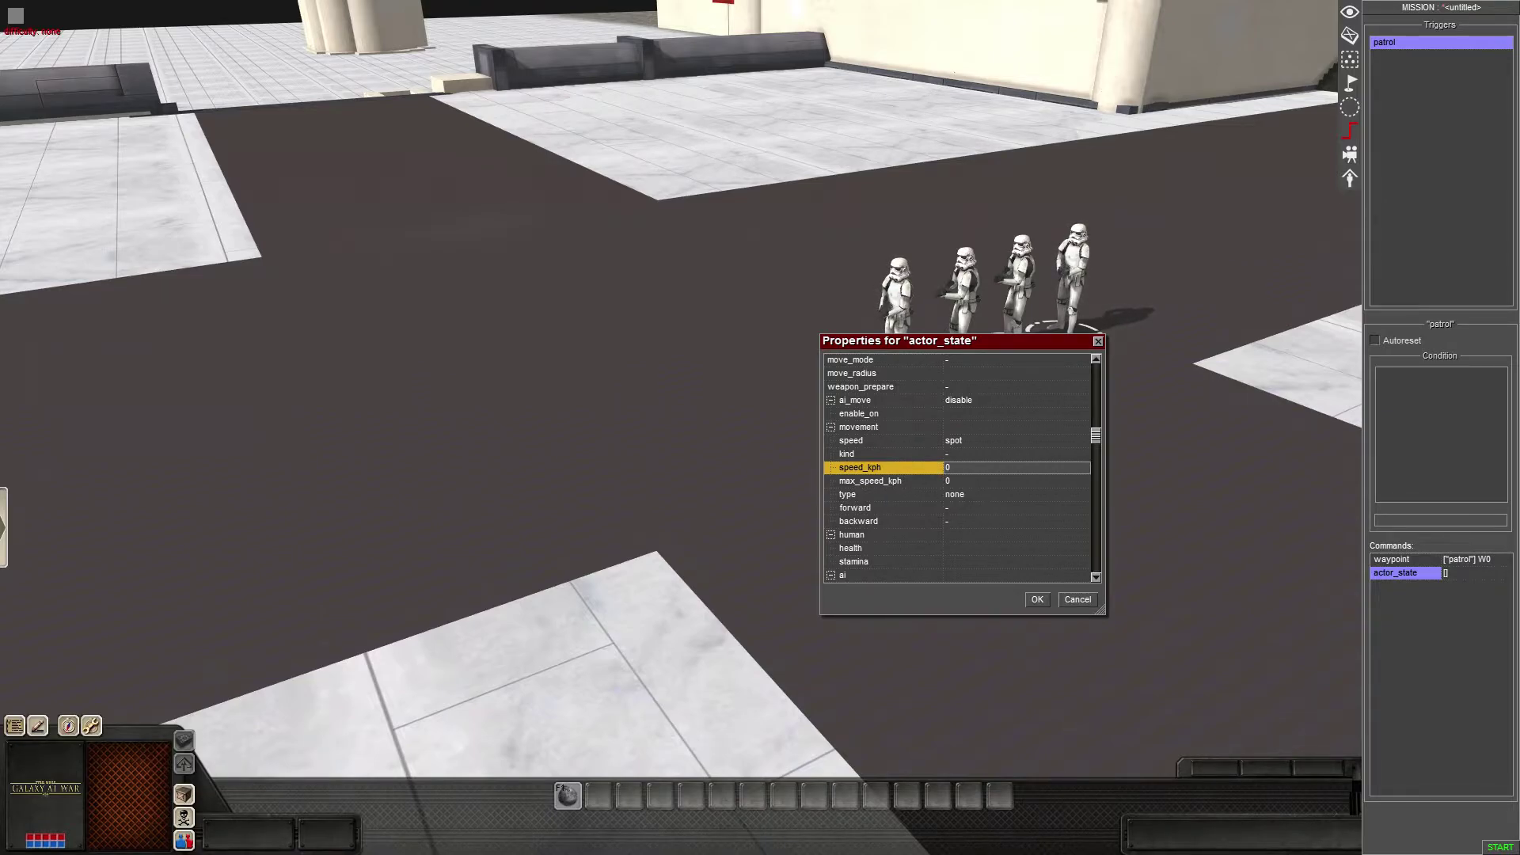
left_click(955, 521)
left_click(954, 507)
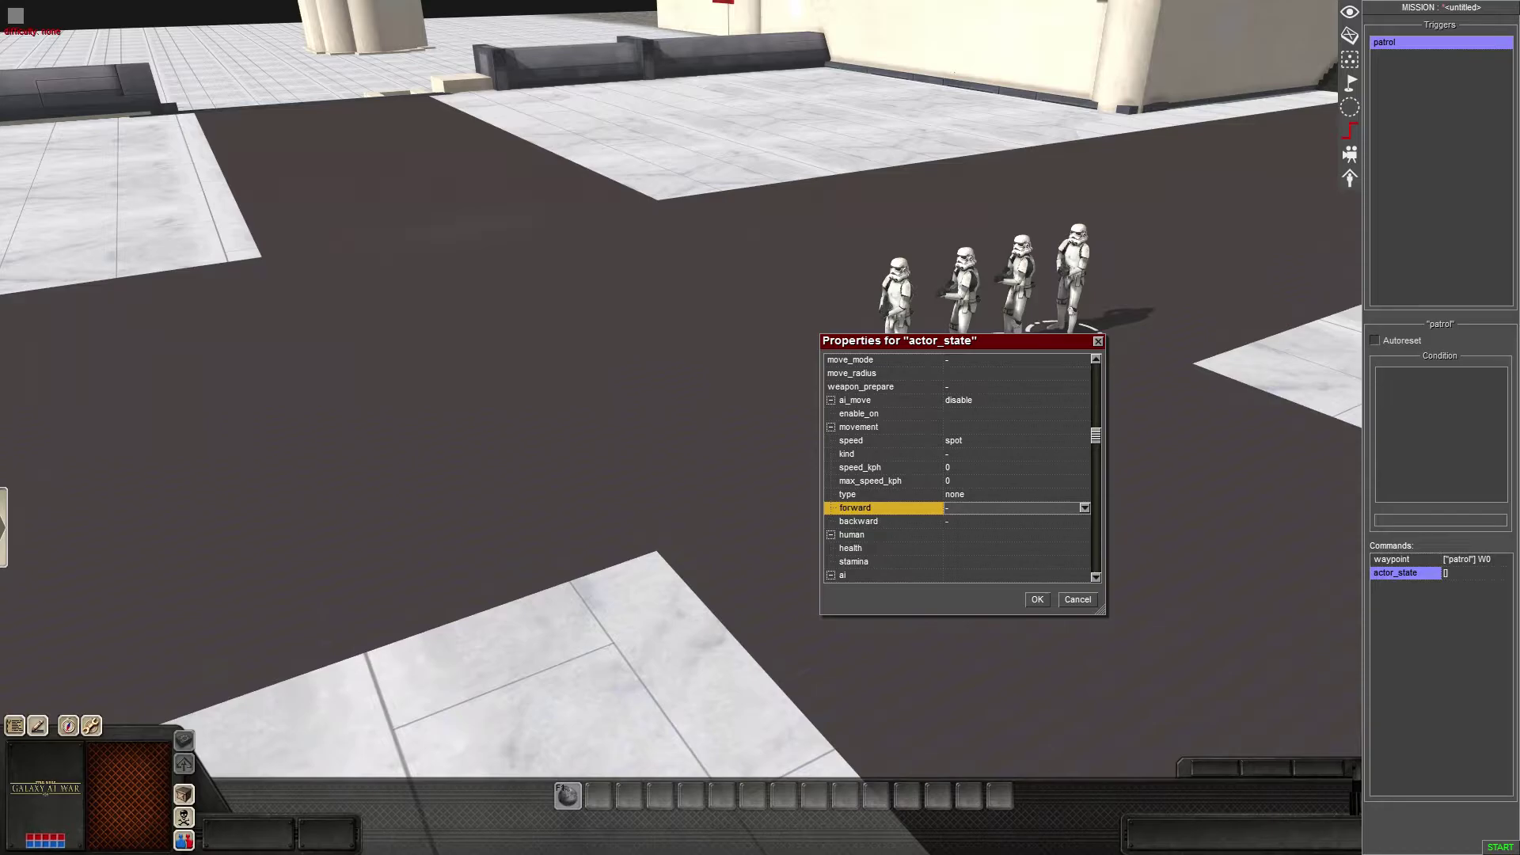
left_click(1084, 508)
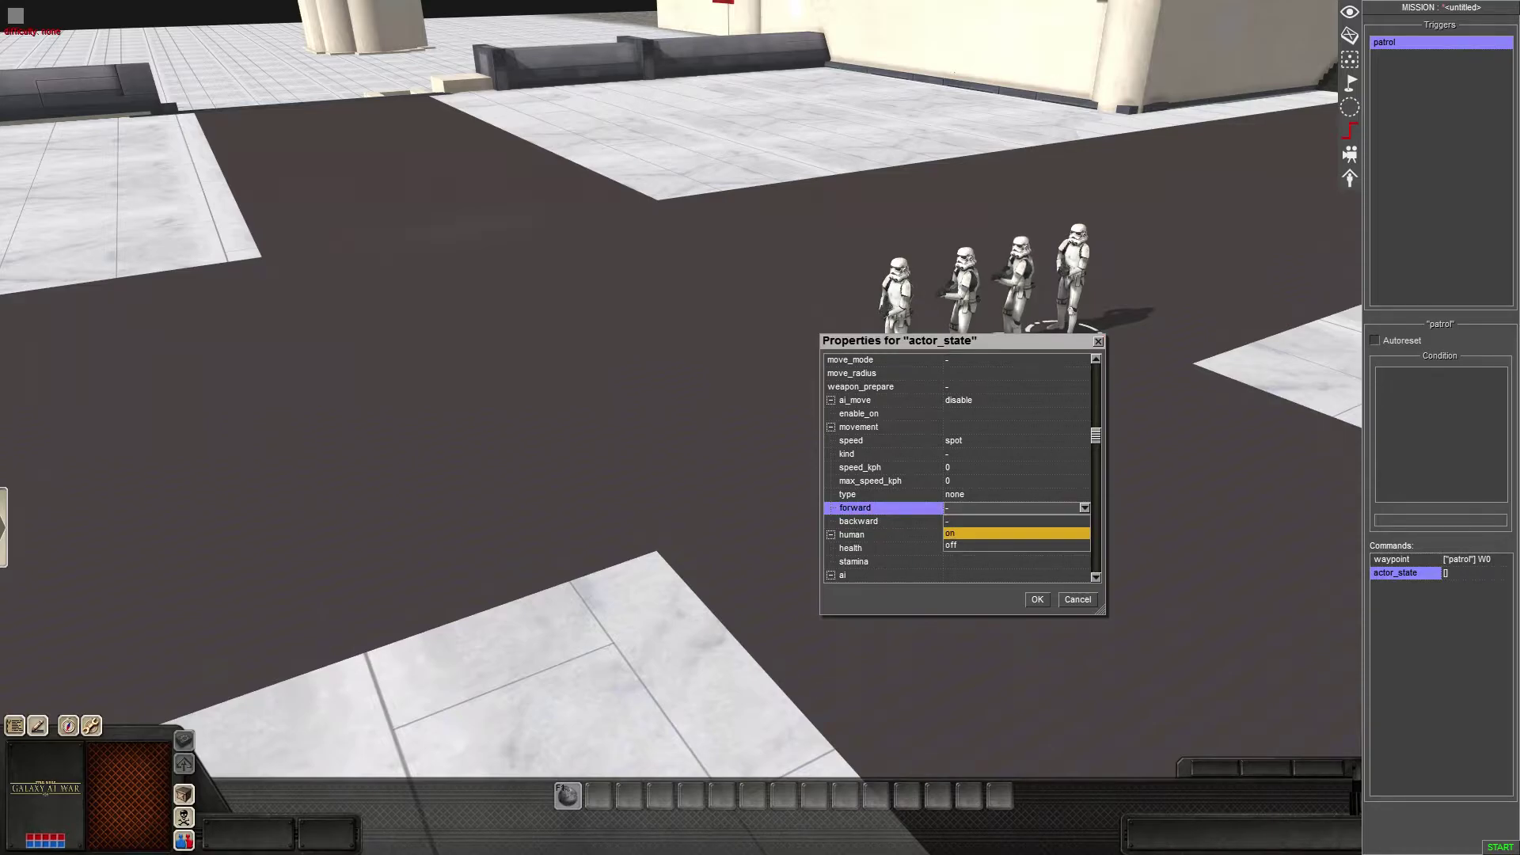
key("Return")
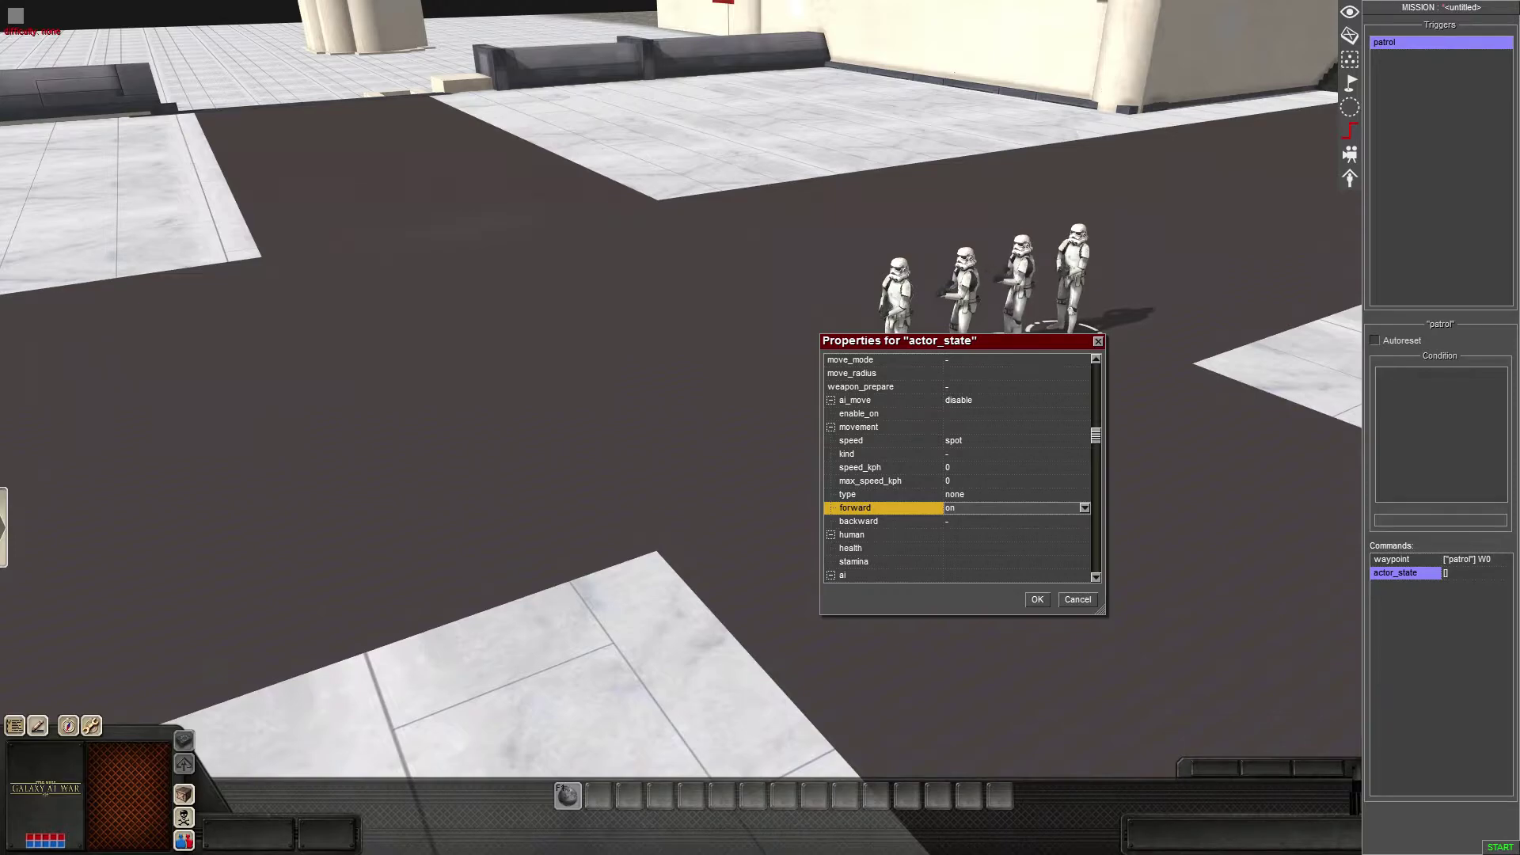
left_click(1085, 522)
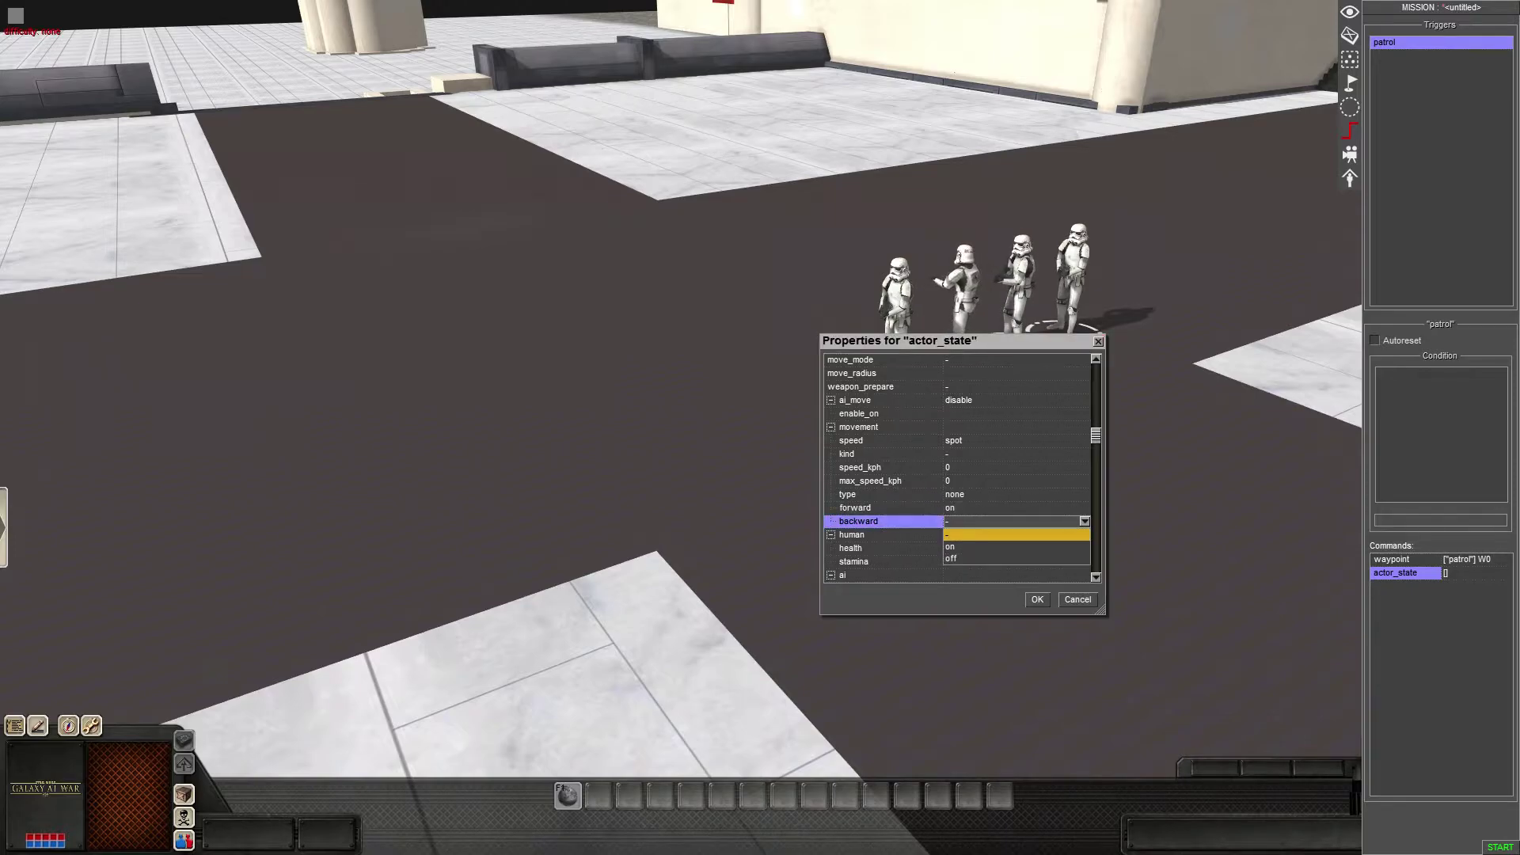
left_click(1085, 522)
left_click(1085, 508)
left_click(1085, 508)
key("Return")
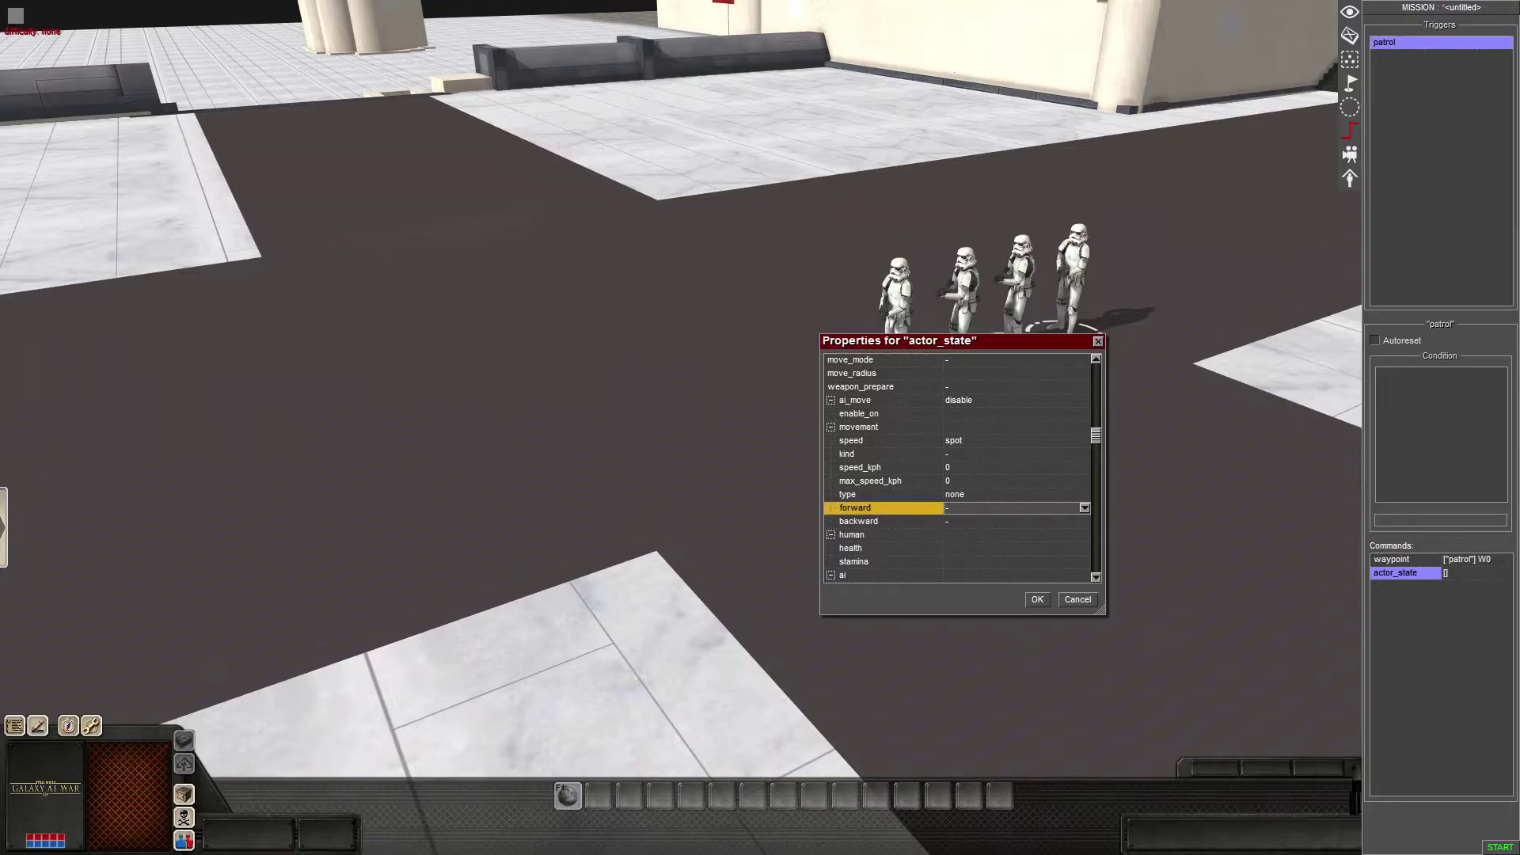
- Check the options for backward movement in the actor_state command, leaving the property unset
scroll(958, 467, "down", 1)
left_click(1085, 509)
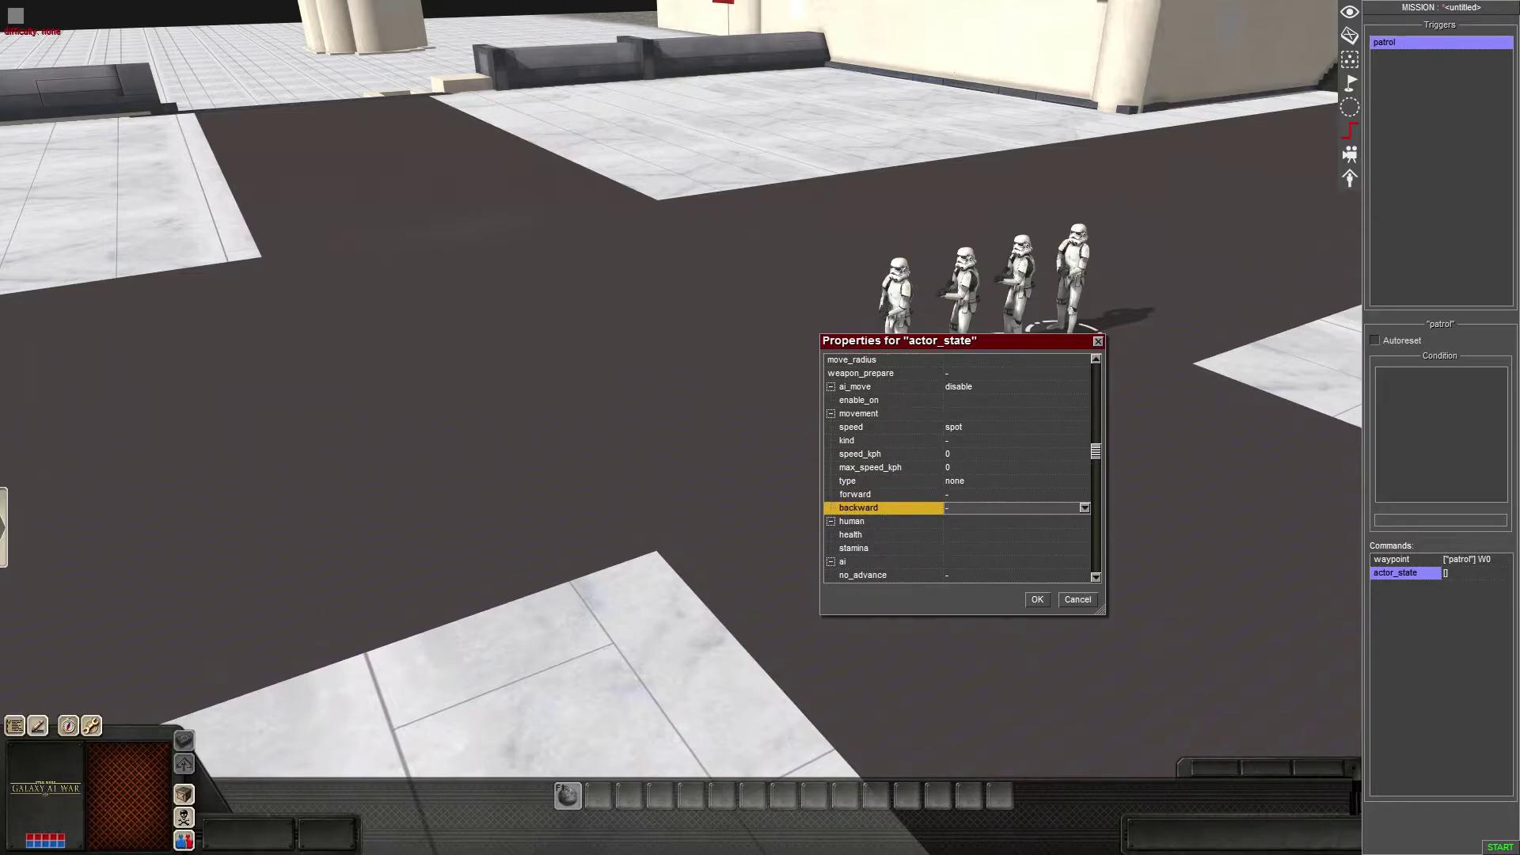
left_click(1084, 508)
left_click(1085, 508)
scroll(958, 467, "down", 2)
scroll(958, 467, "down", 2)
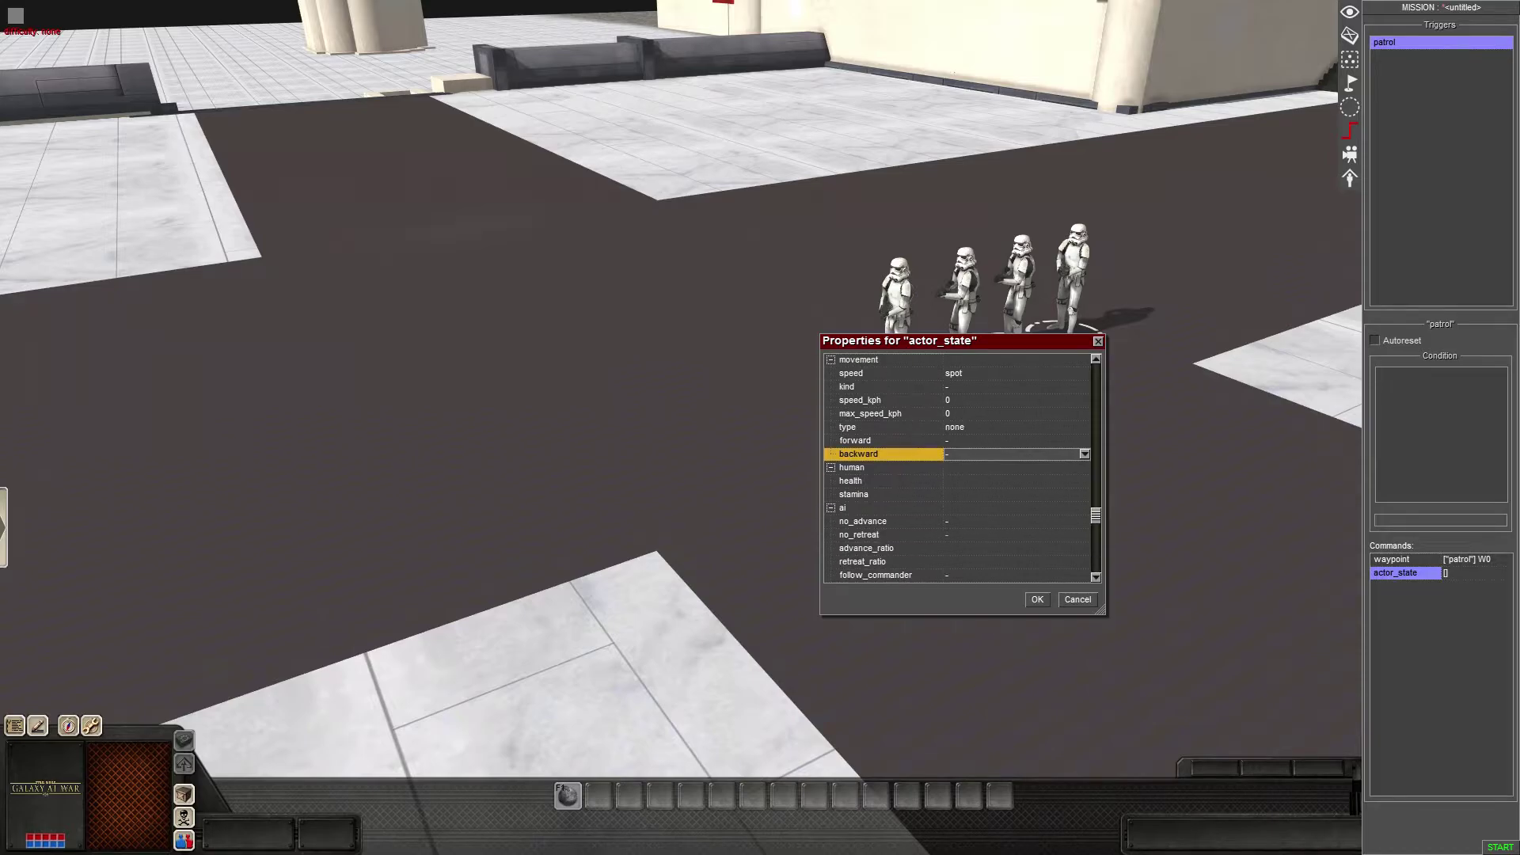
- Try the on option for the no_advance AI property and return it to unset
left_click(958, 521)
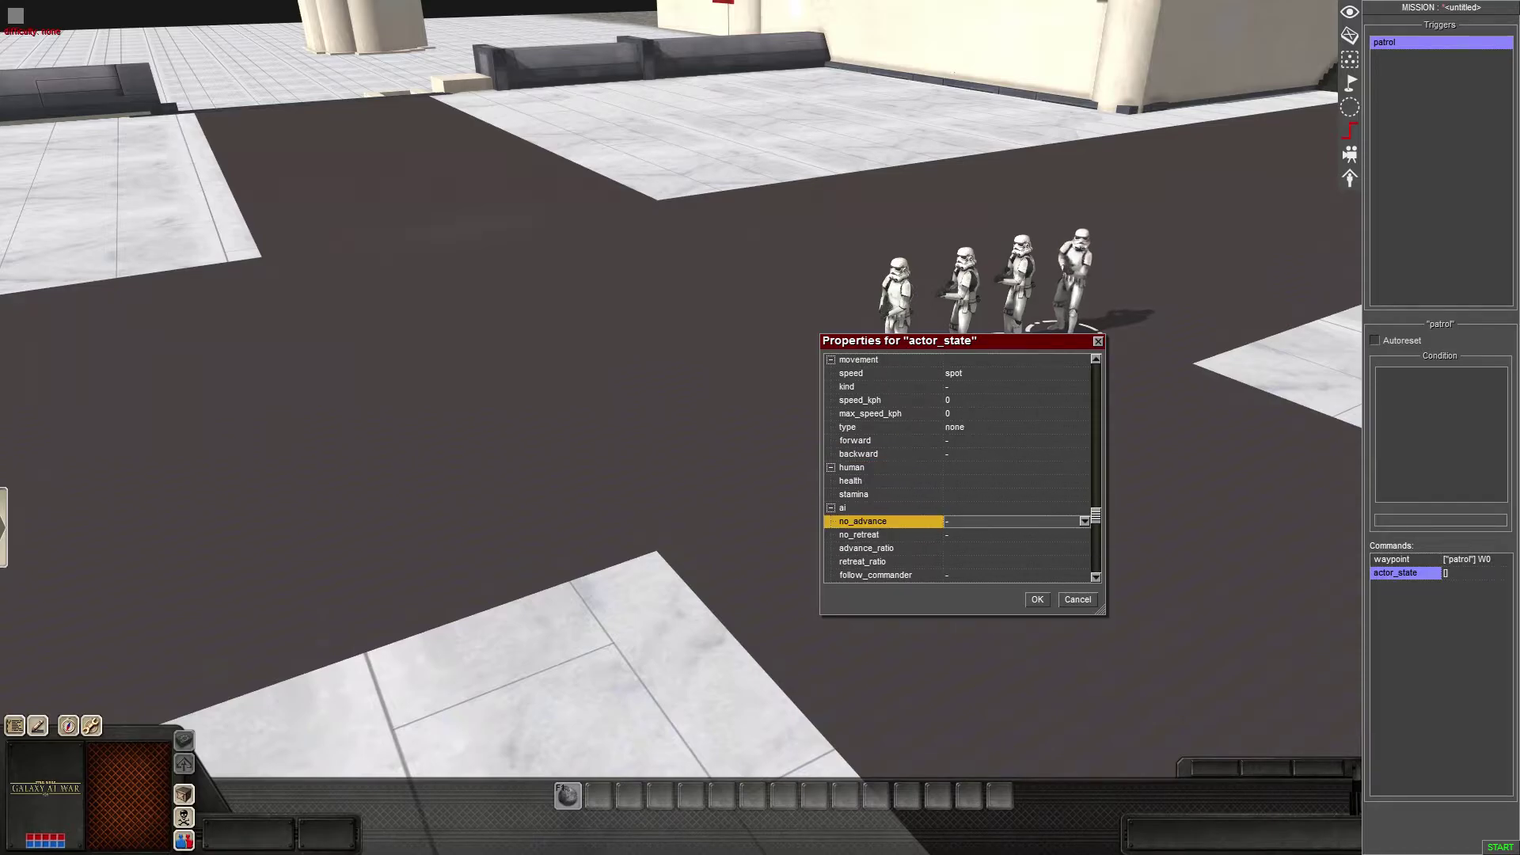
left_click(1084, 521)
left_click(1084, 521)
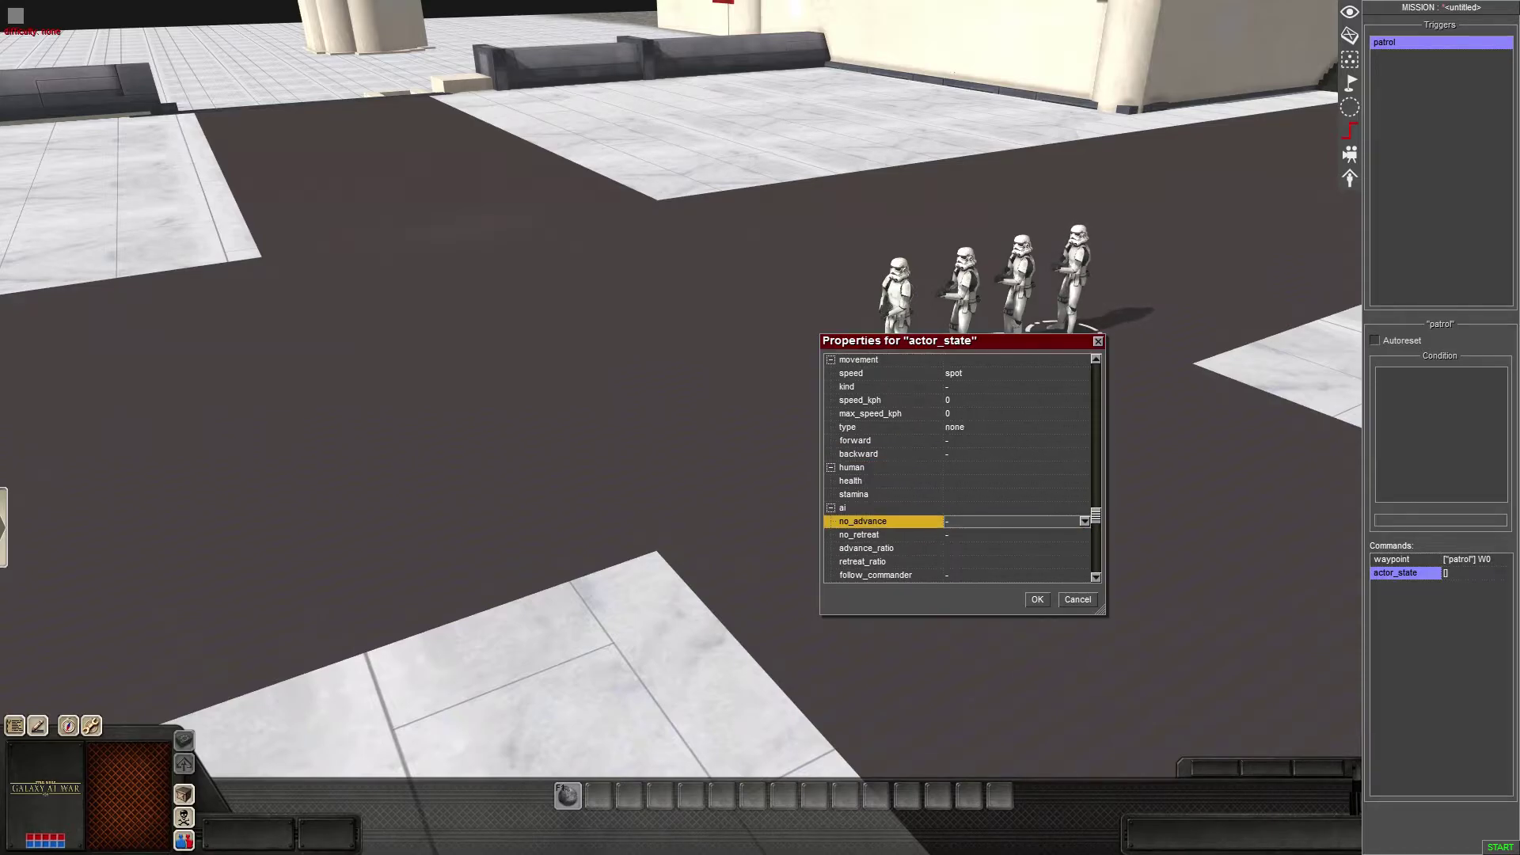
key("Return")
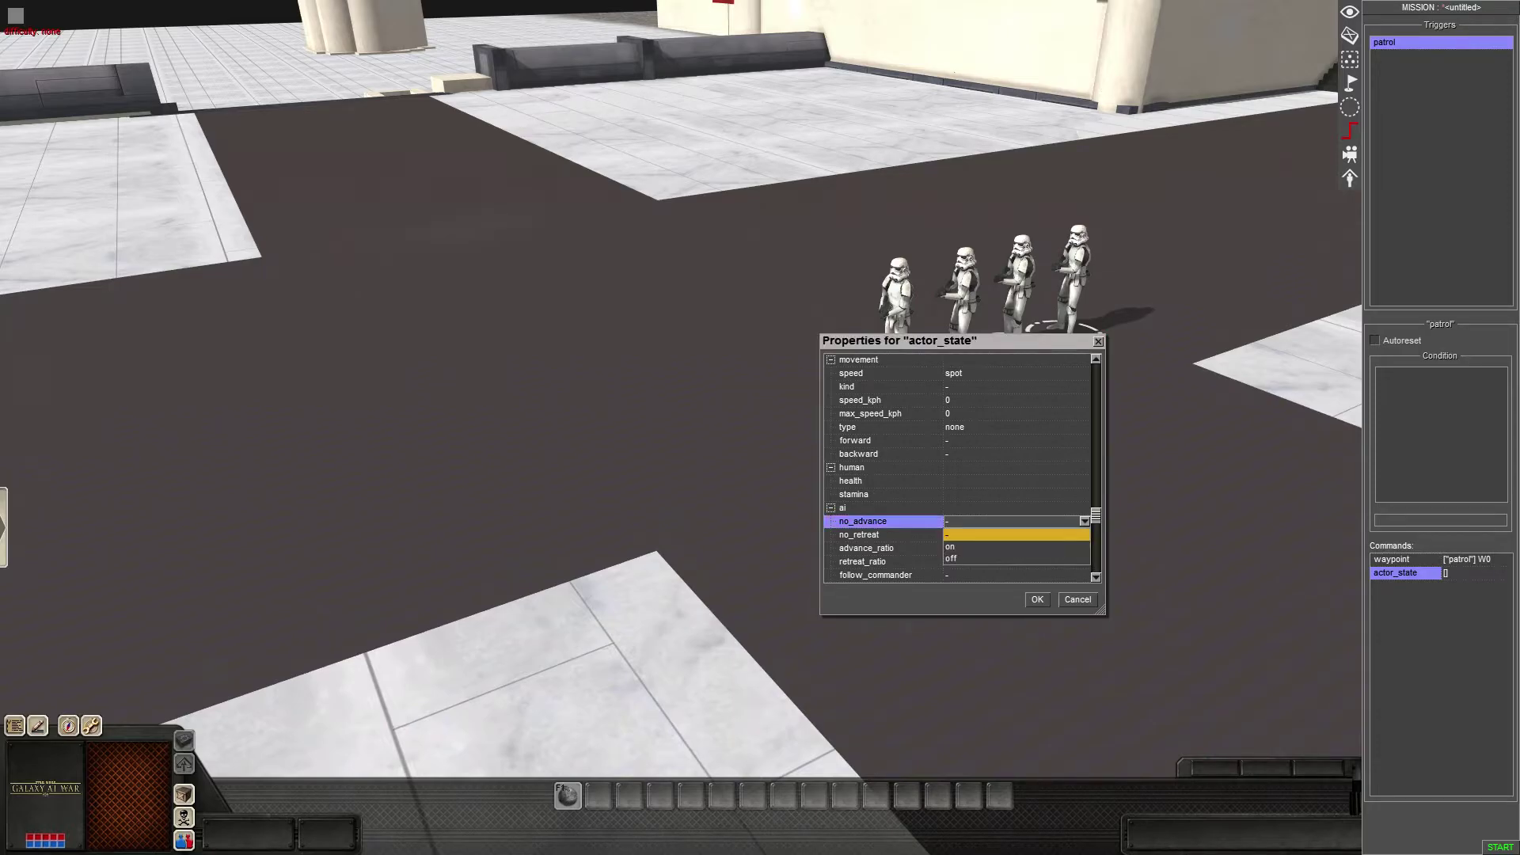
key("Down")
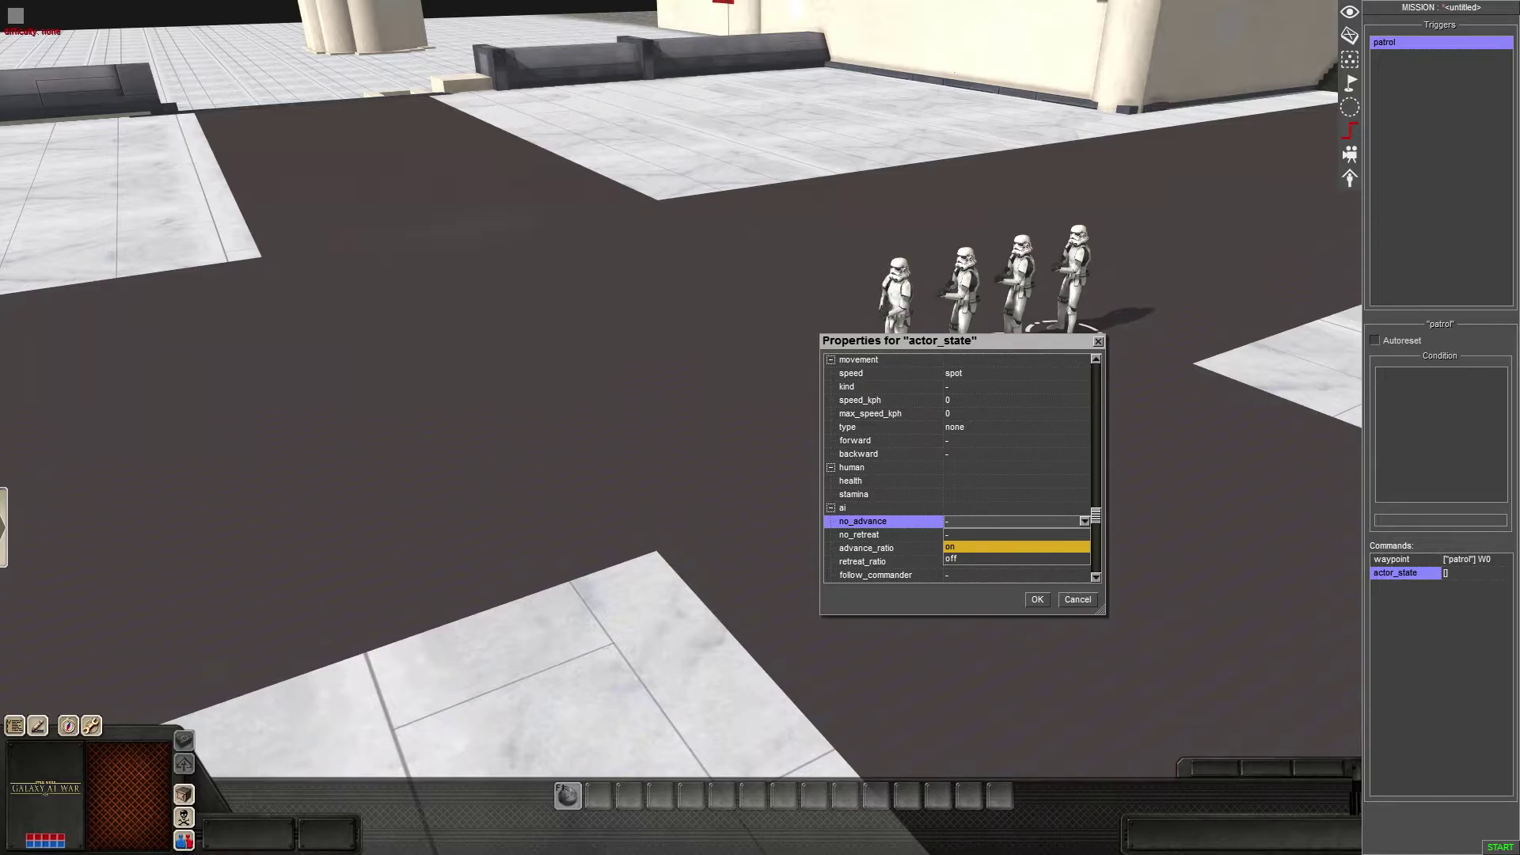
key("Return")
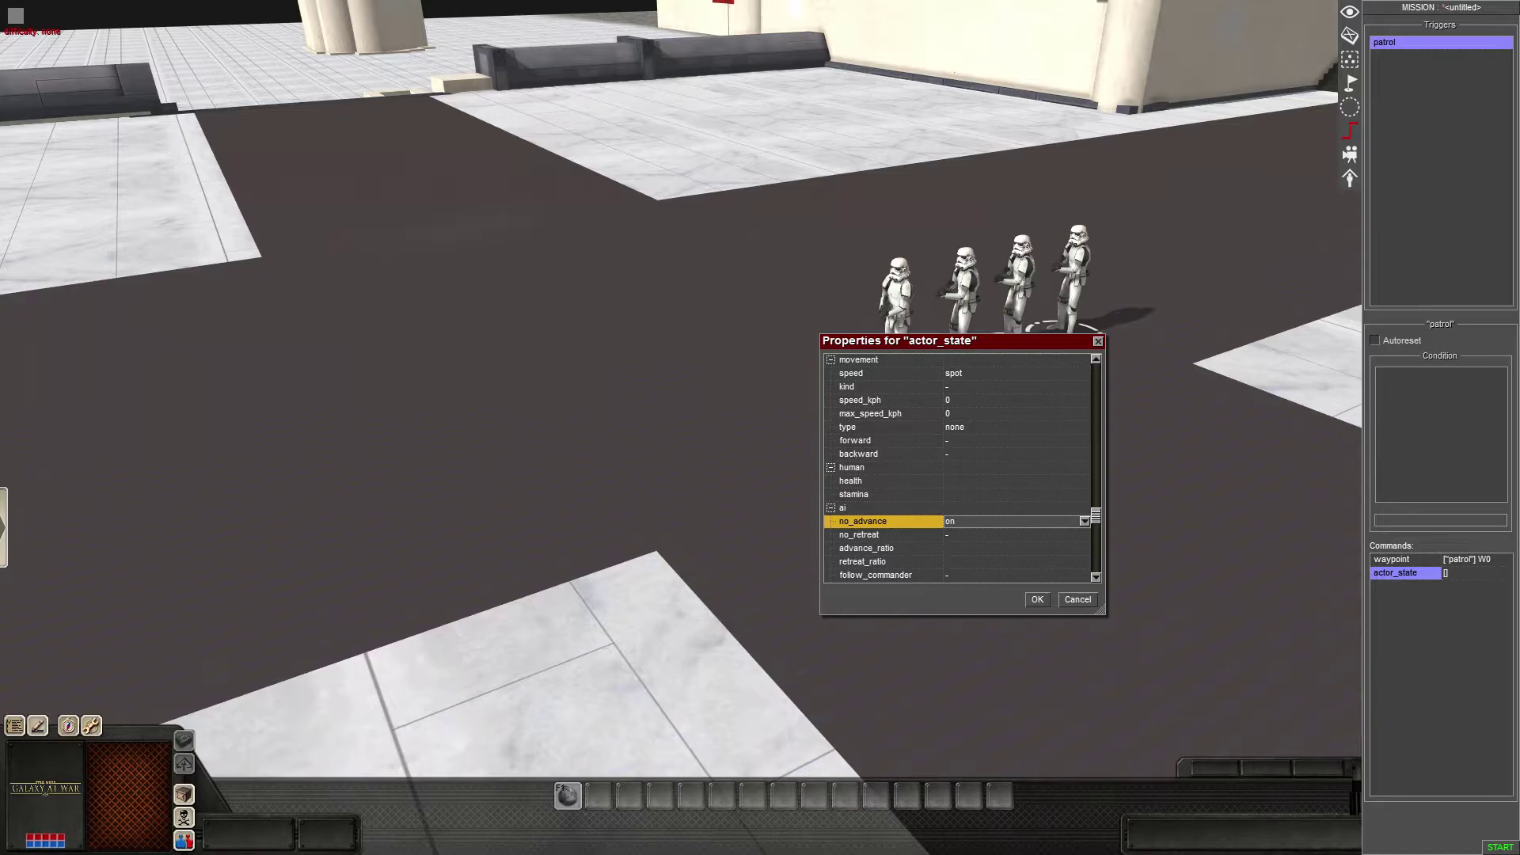
left_click(1084, 534)
left_click(1084, 521)
left_click(1083, 521)
left_click(1061, 548)
- Look over the no_retreat and remaining properties, and apply the actor_state settings to the patrol squad
key("Down")
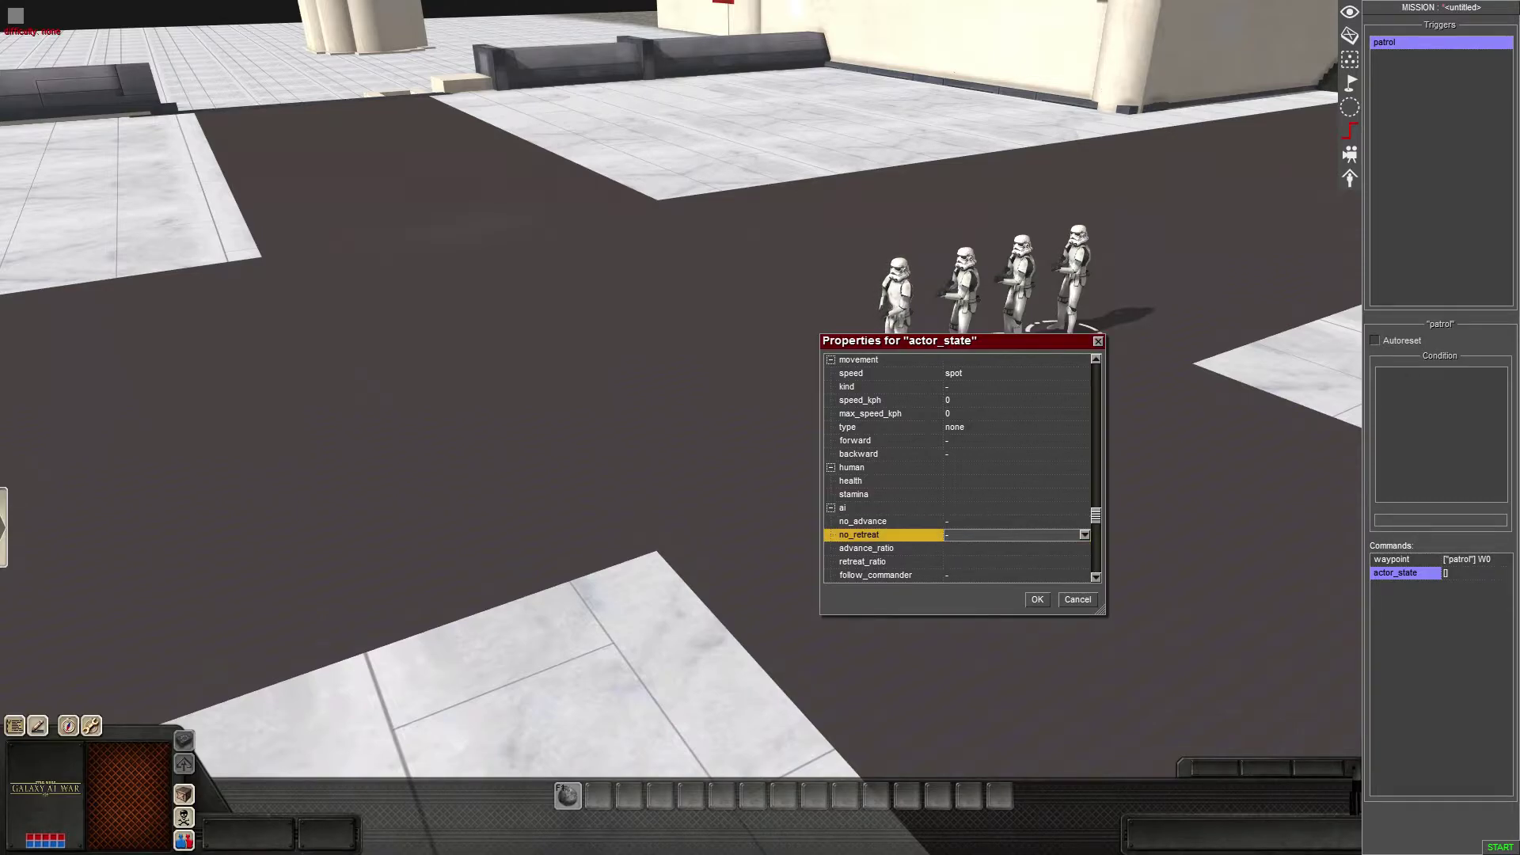
key("Down")
key("Down")
scroll(958, 467, "up", 3)
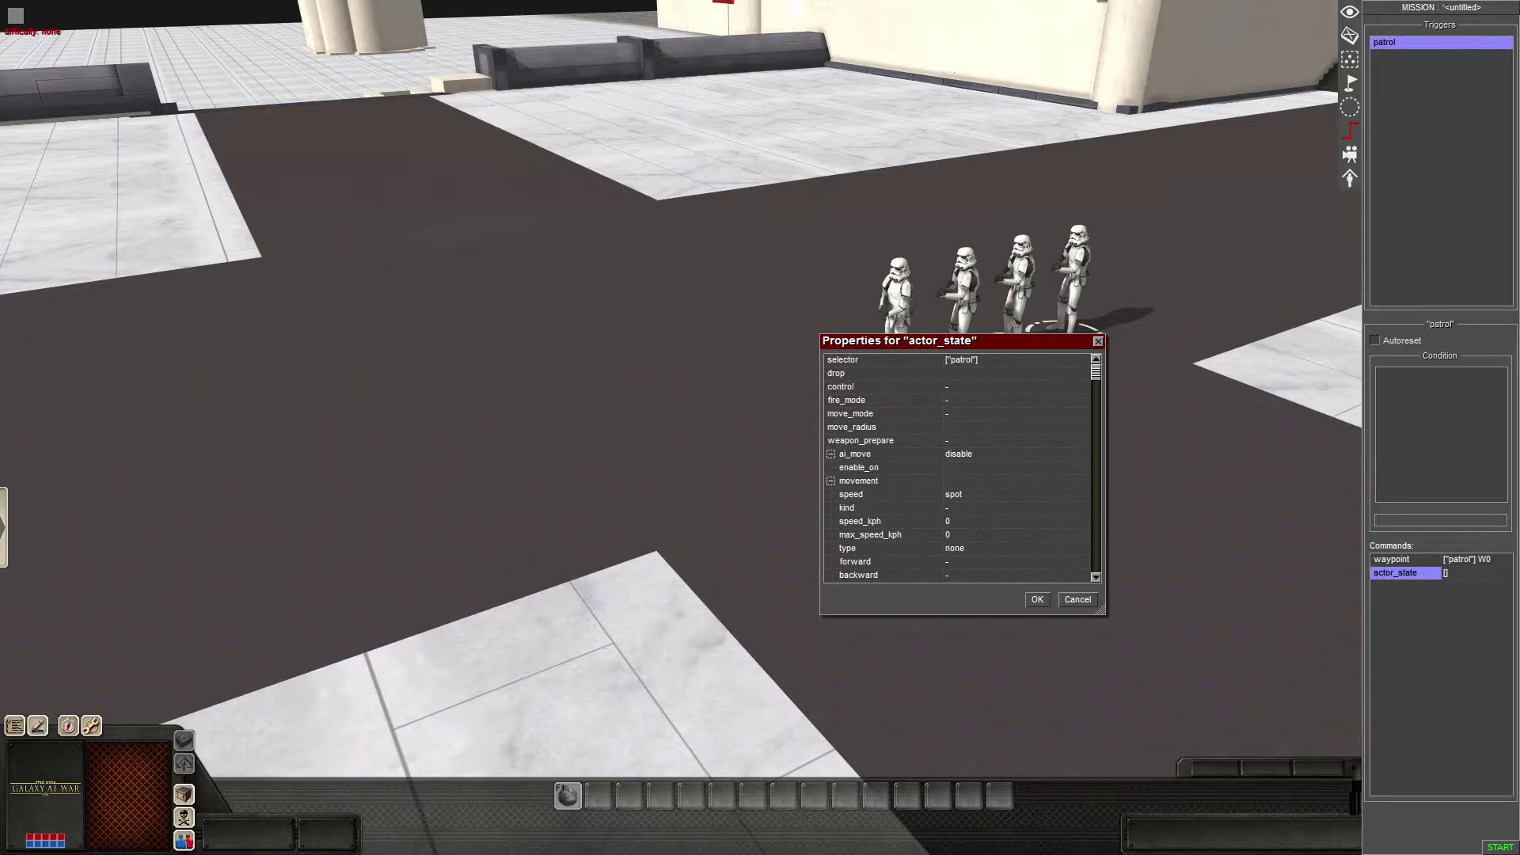
scroll(958, 468, "down", 4)
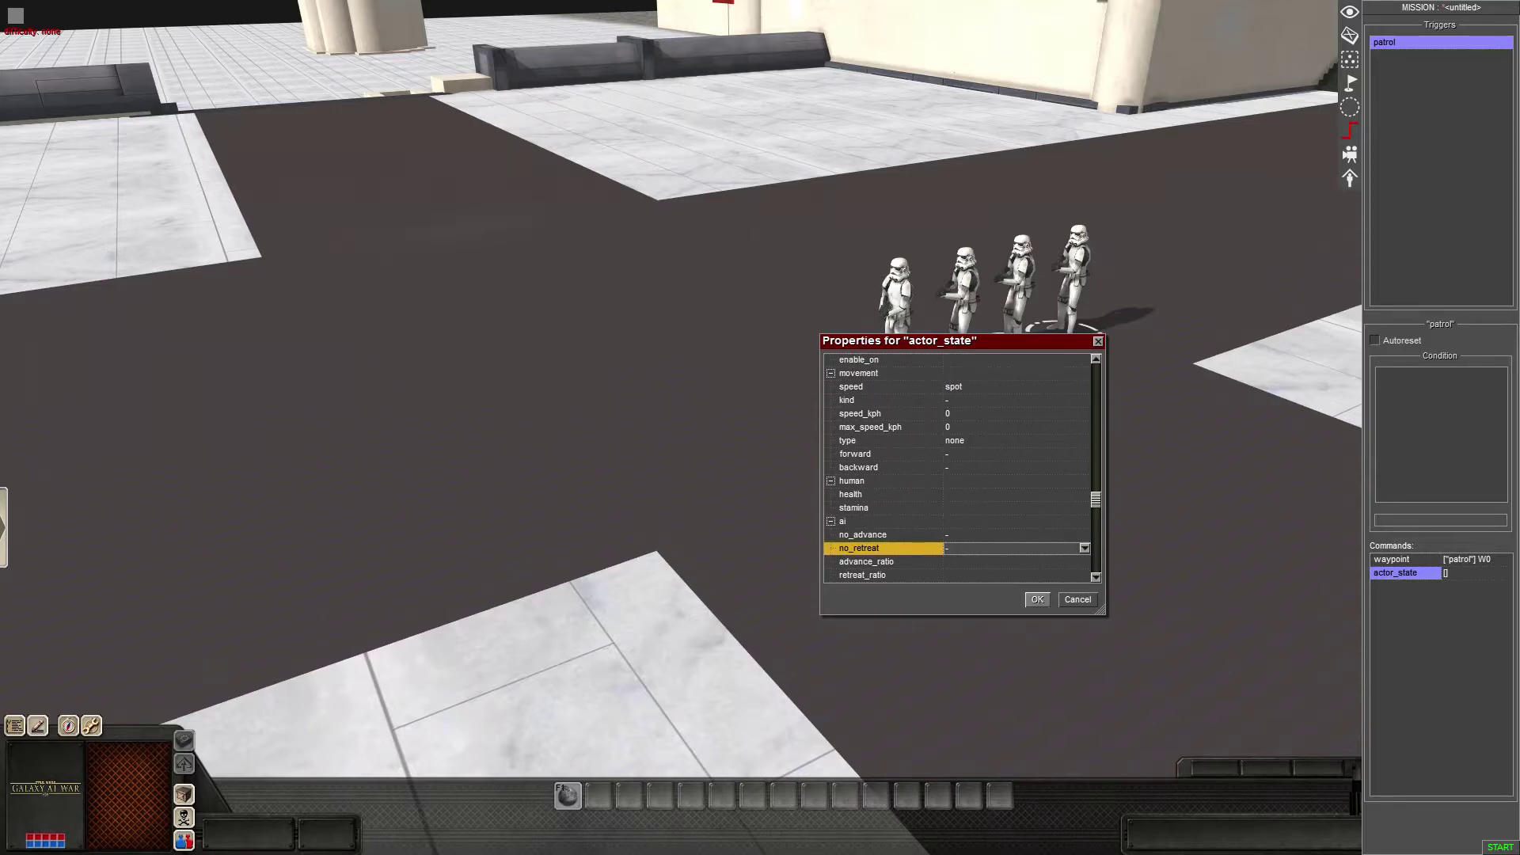
left_click(1037, 599)
- Add a delay command to the patrol trigger's command list
middle_click_drag(1037, 600, 962, 542)
key("Right")
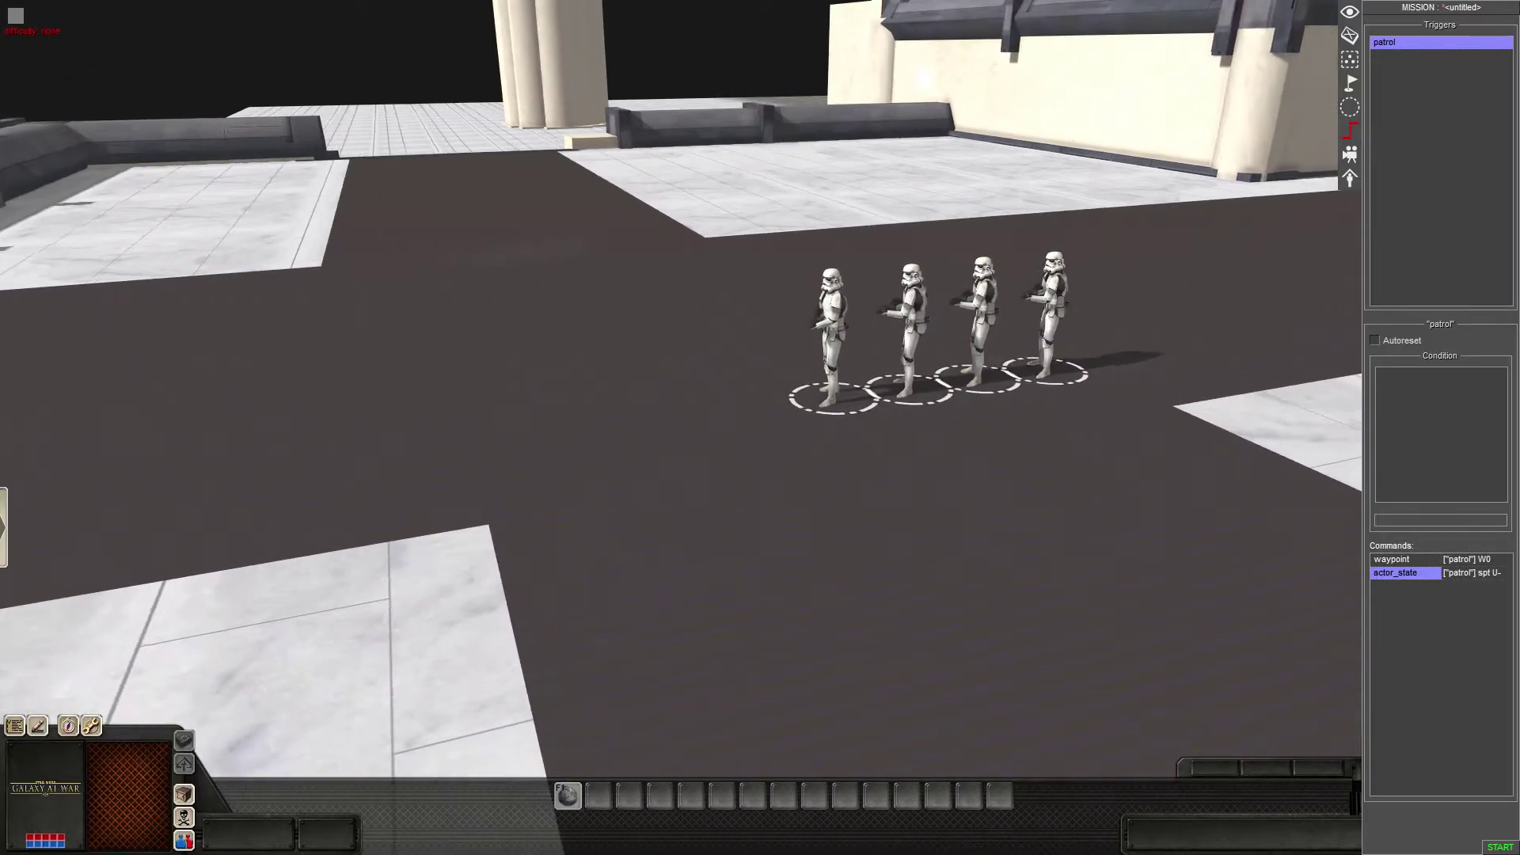
right_click(1388, 628)
left_click(1407, 619)
right_click(1407, 618)
left_click(1423, 625)
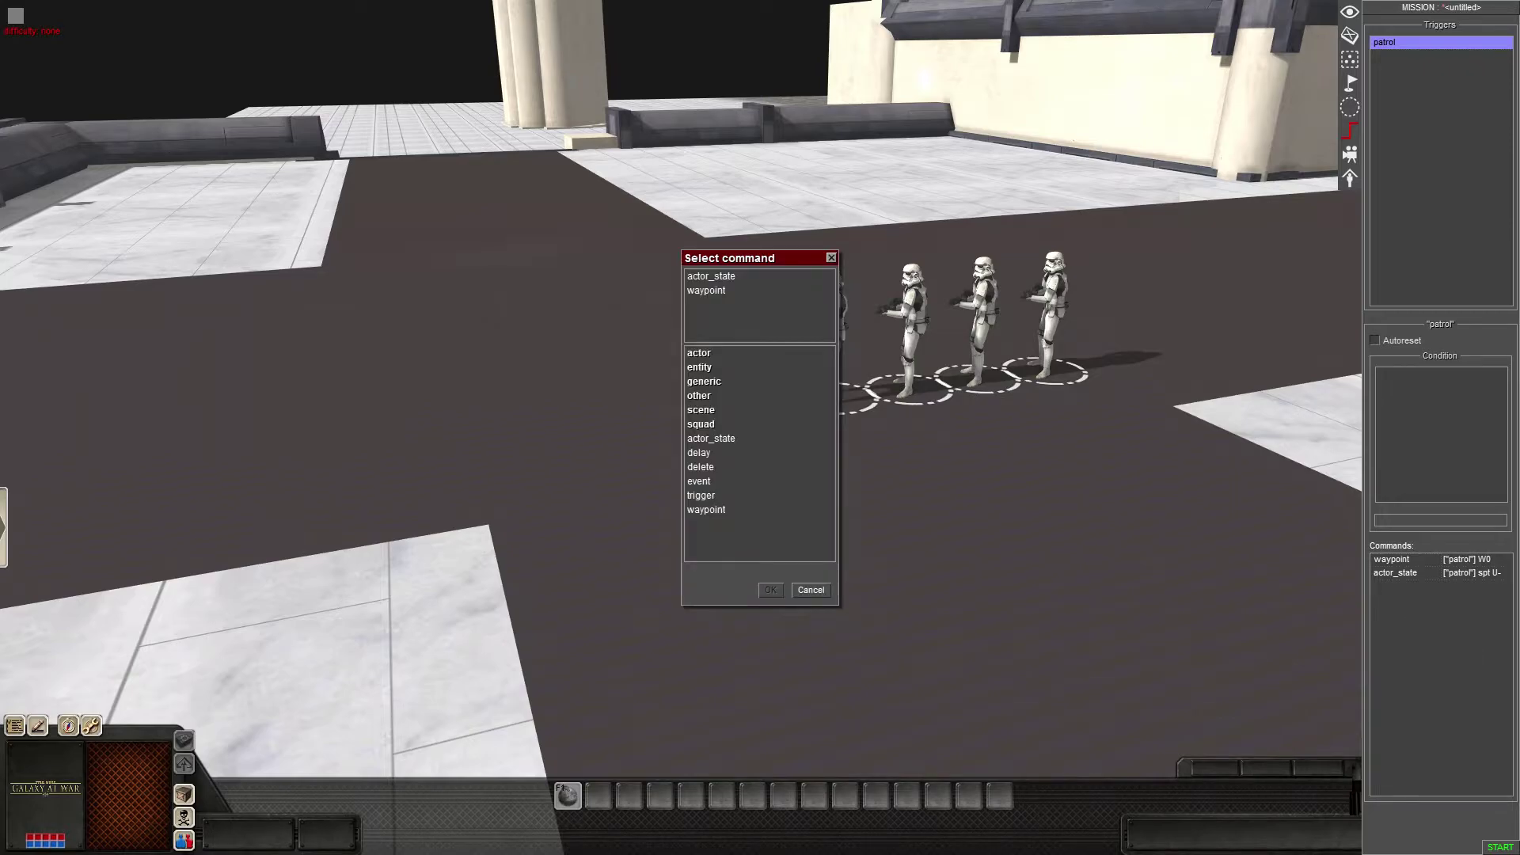
double_click(699, 453)
- Set the delay's time to 5 and move it ahead of the waypoint command in the patrol trigger
left_click(982, 361)
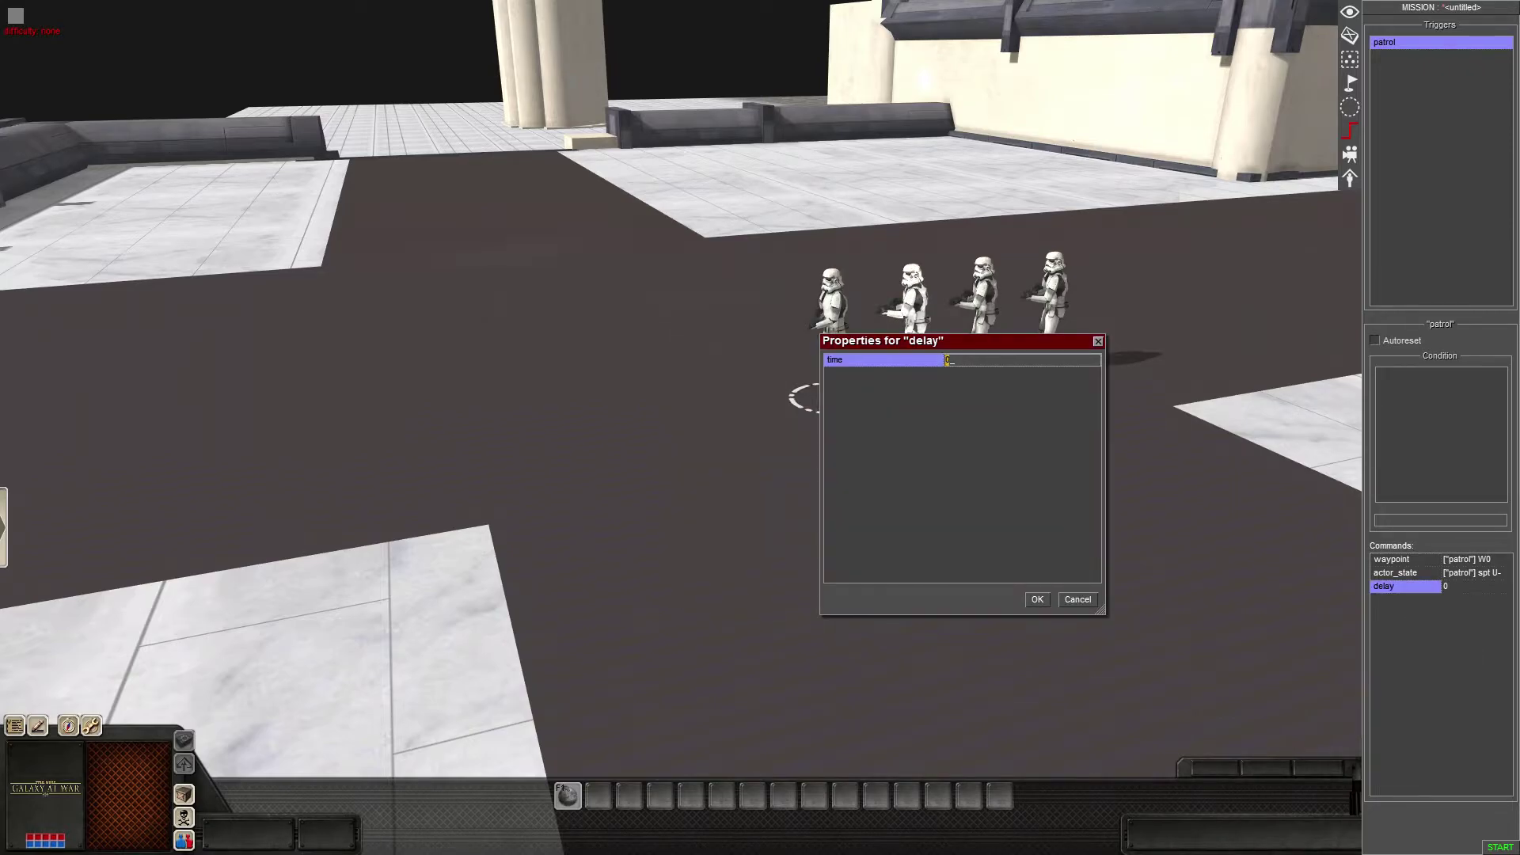
type("5")
key("BackSpace")
type("15")
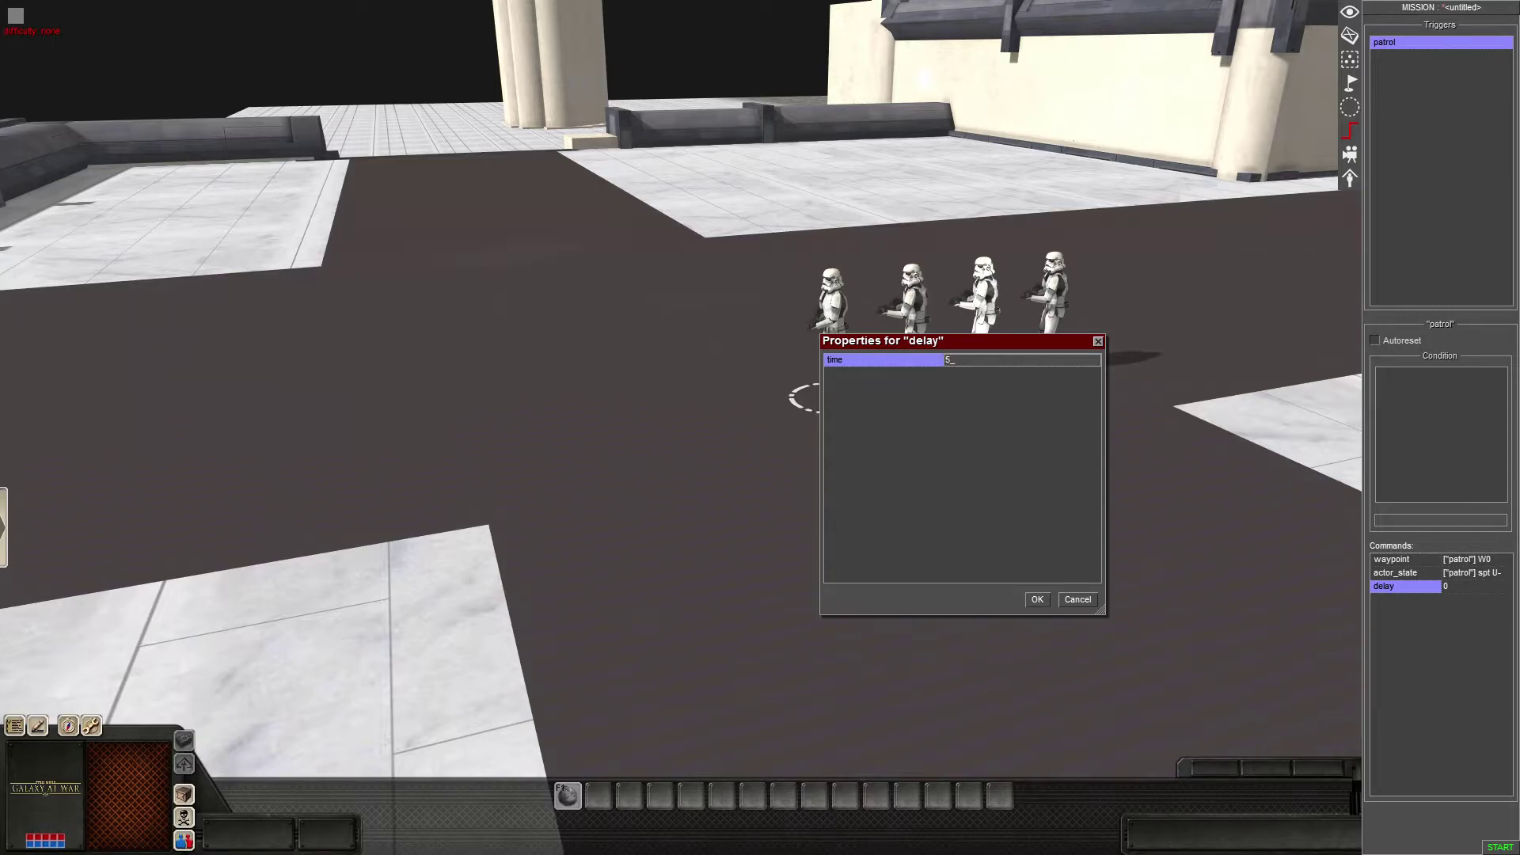
left_click(1037, 600)
left_click_drag(1405, 587, 1406, 559)
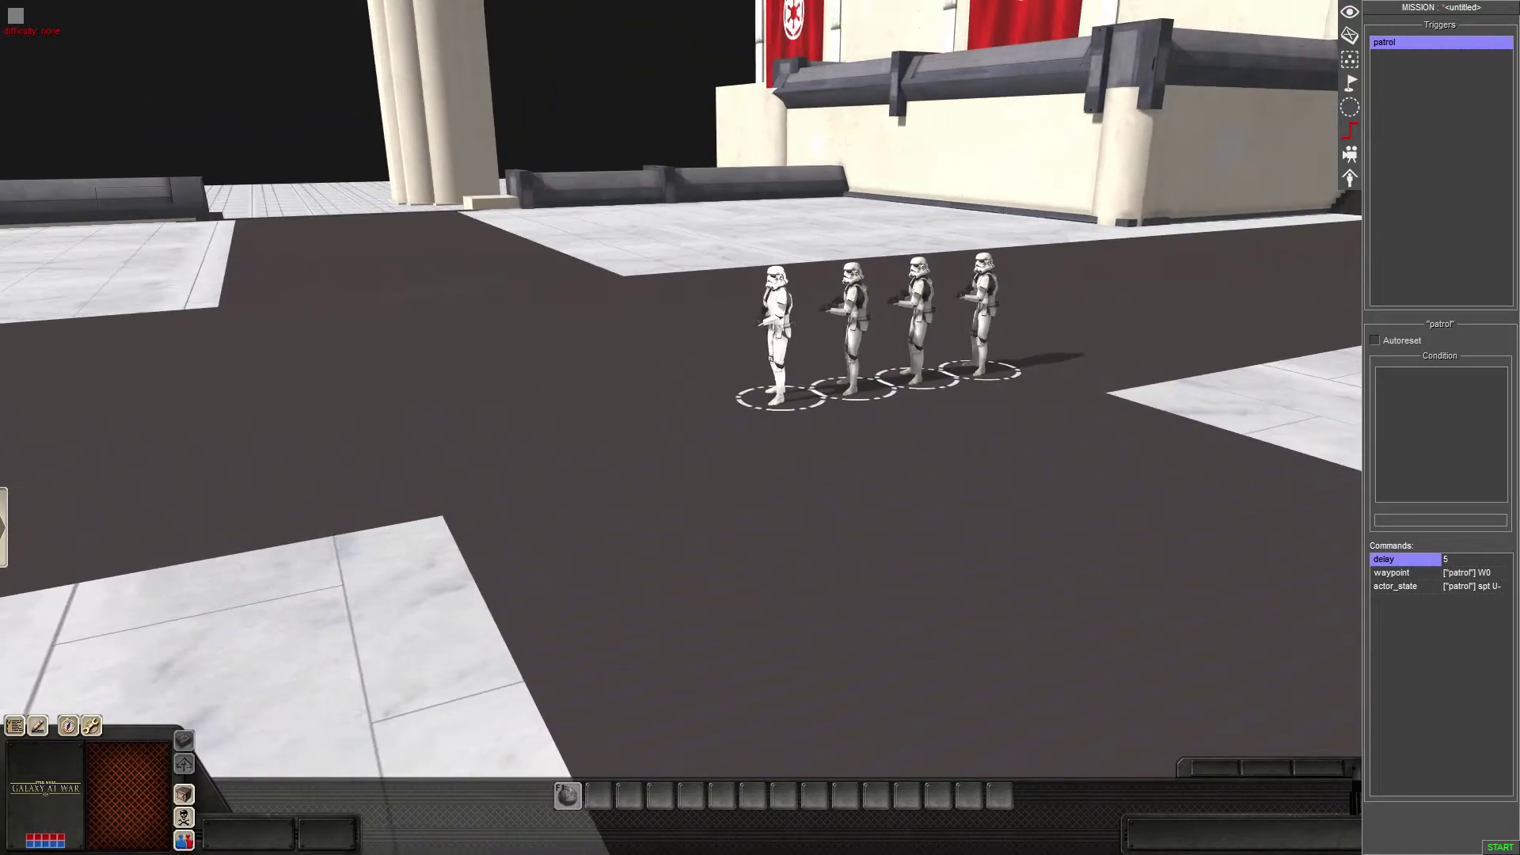
- Save the mission over the existing emperor's palace.mi file
key("Escape")
key("Return")
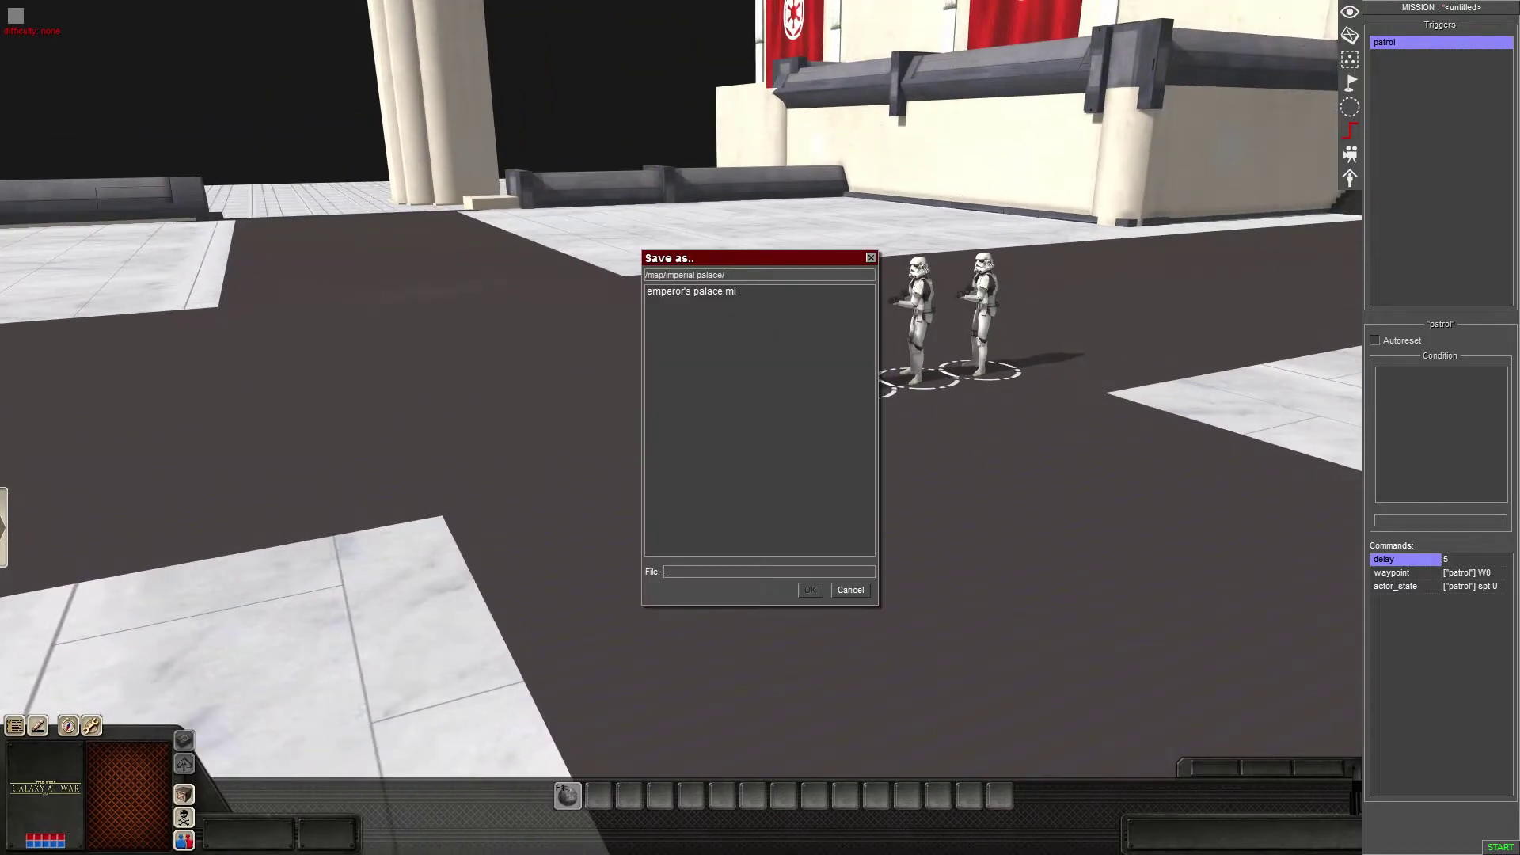
left_click(692, 291)
left_click(810, 589)
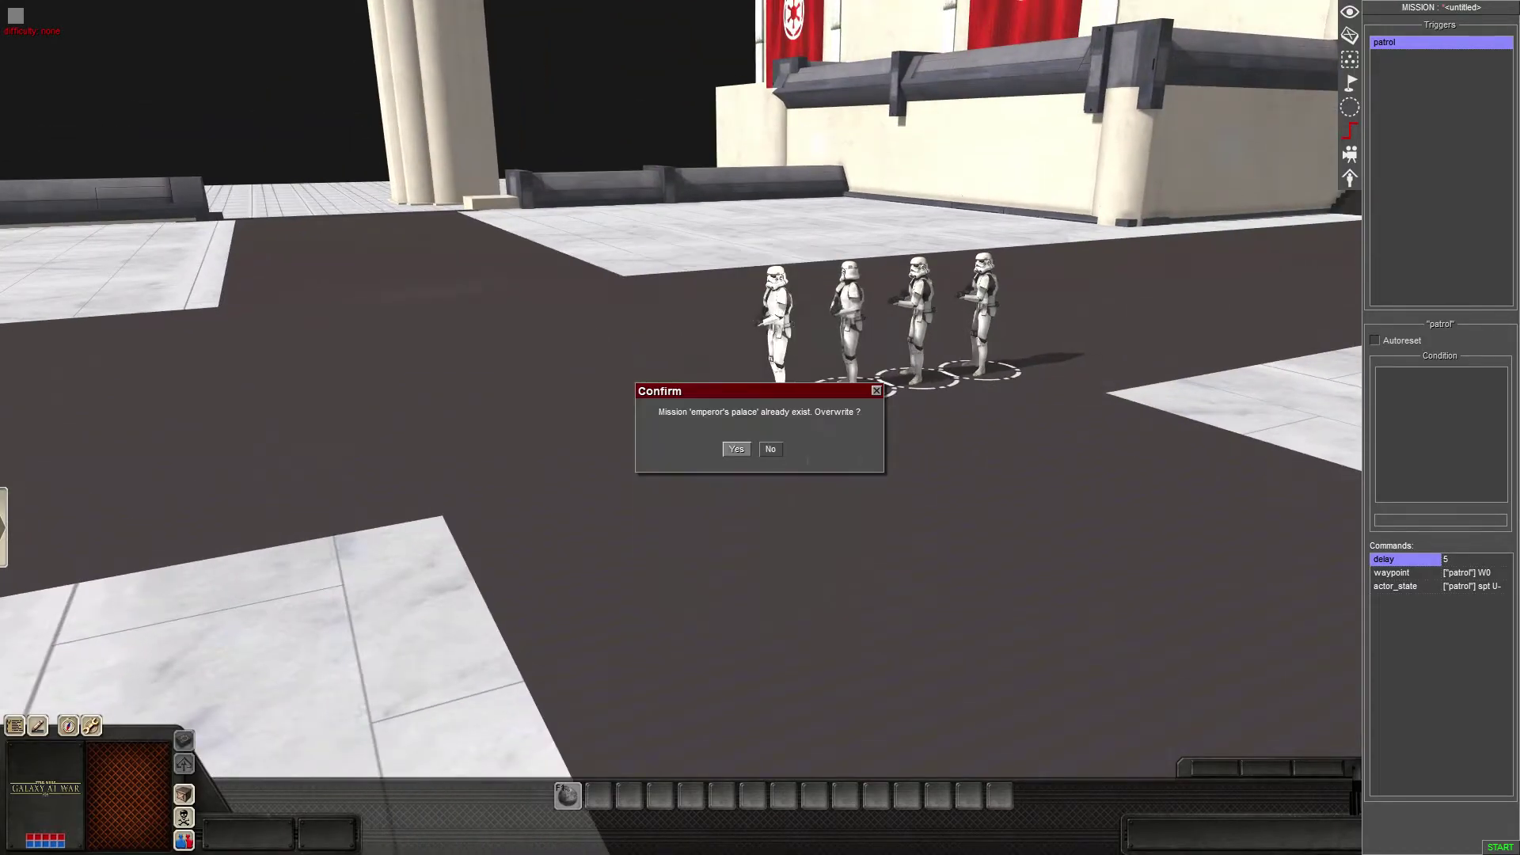
left_click(737, 449)
- Leave the trigger editor and start the mission with the four storm troopers in view to test their patrol
key("Right")
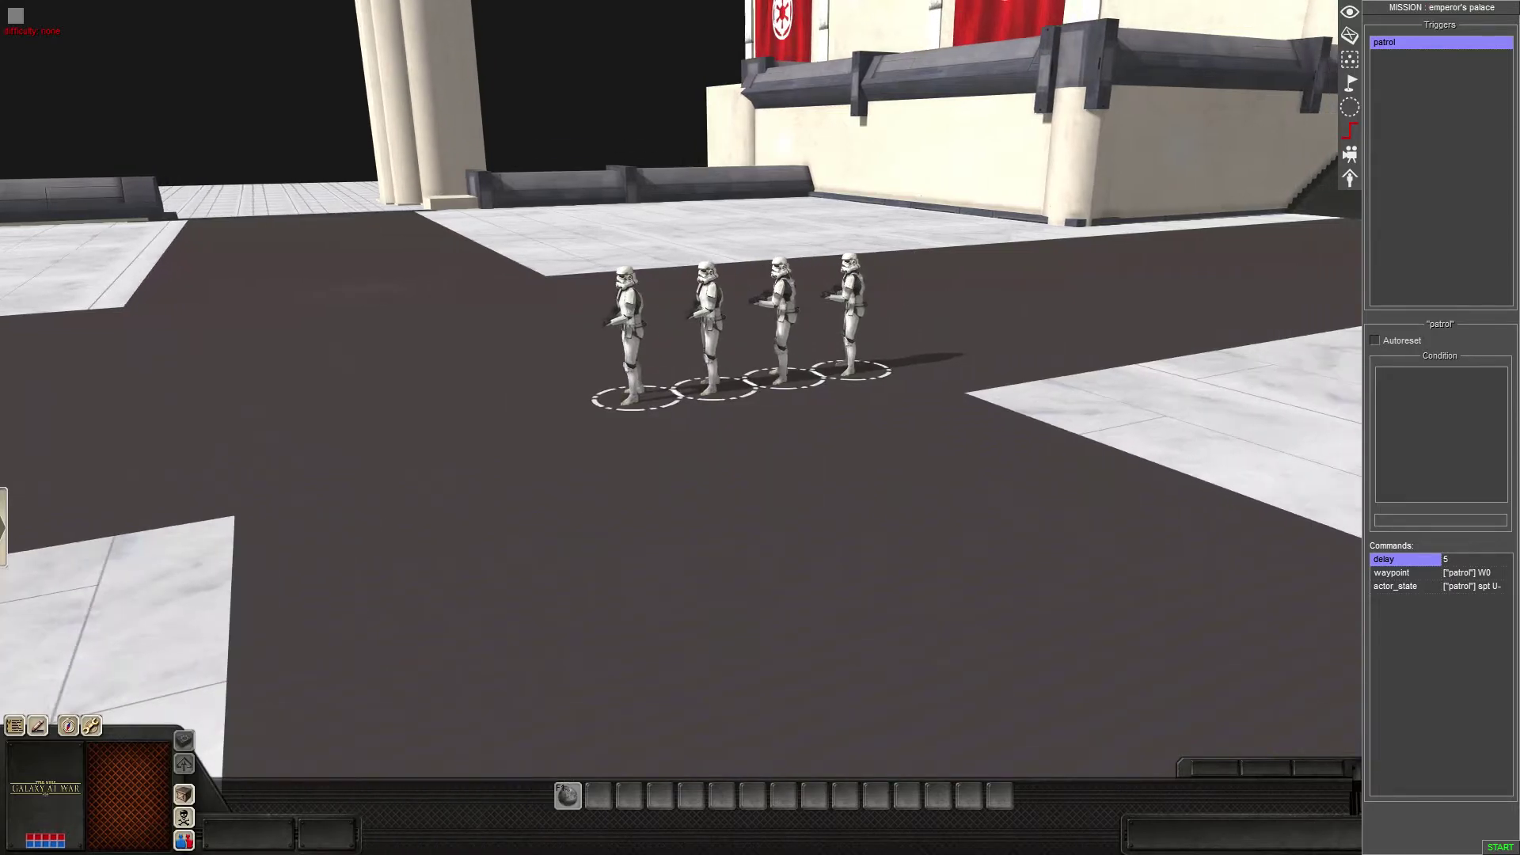
middle_click_drag(681, 427, 522, 427)
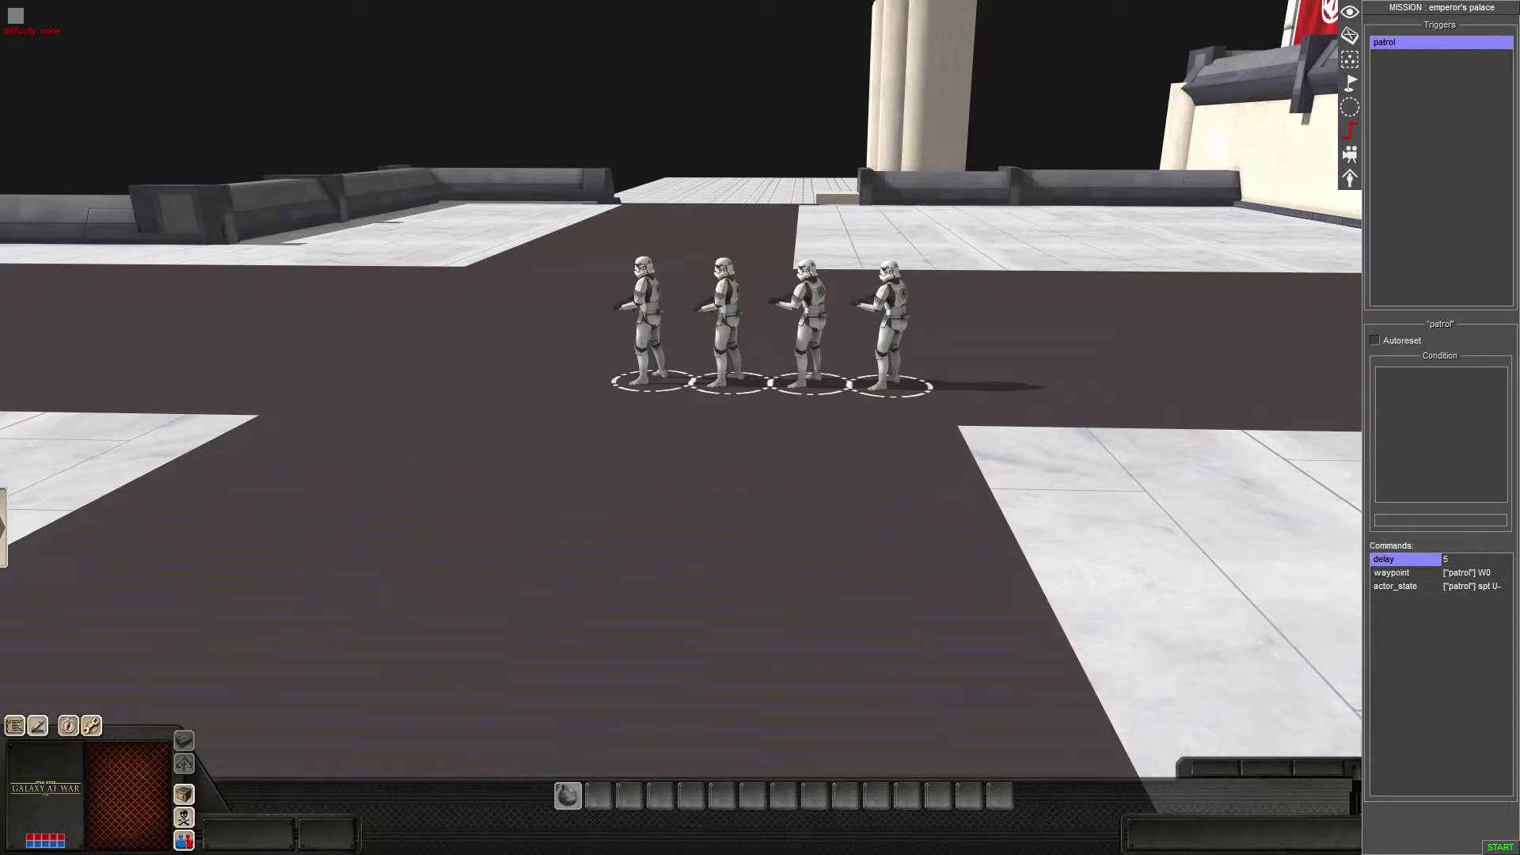
key("F1")
middle_click_drag(680, 428, 950, 428)
scroll(760, 427, "up", 3)
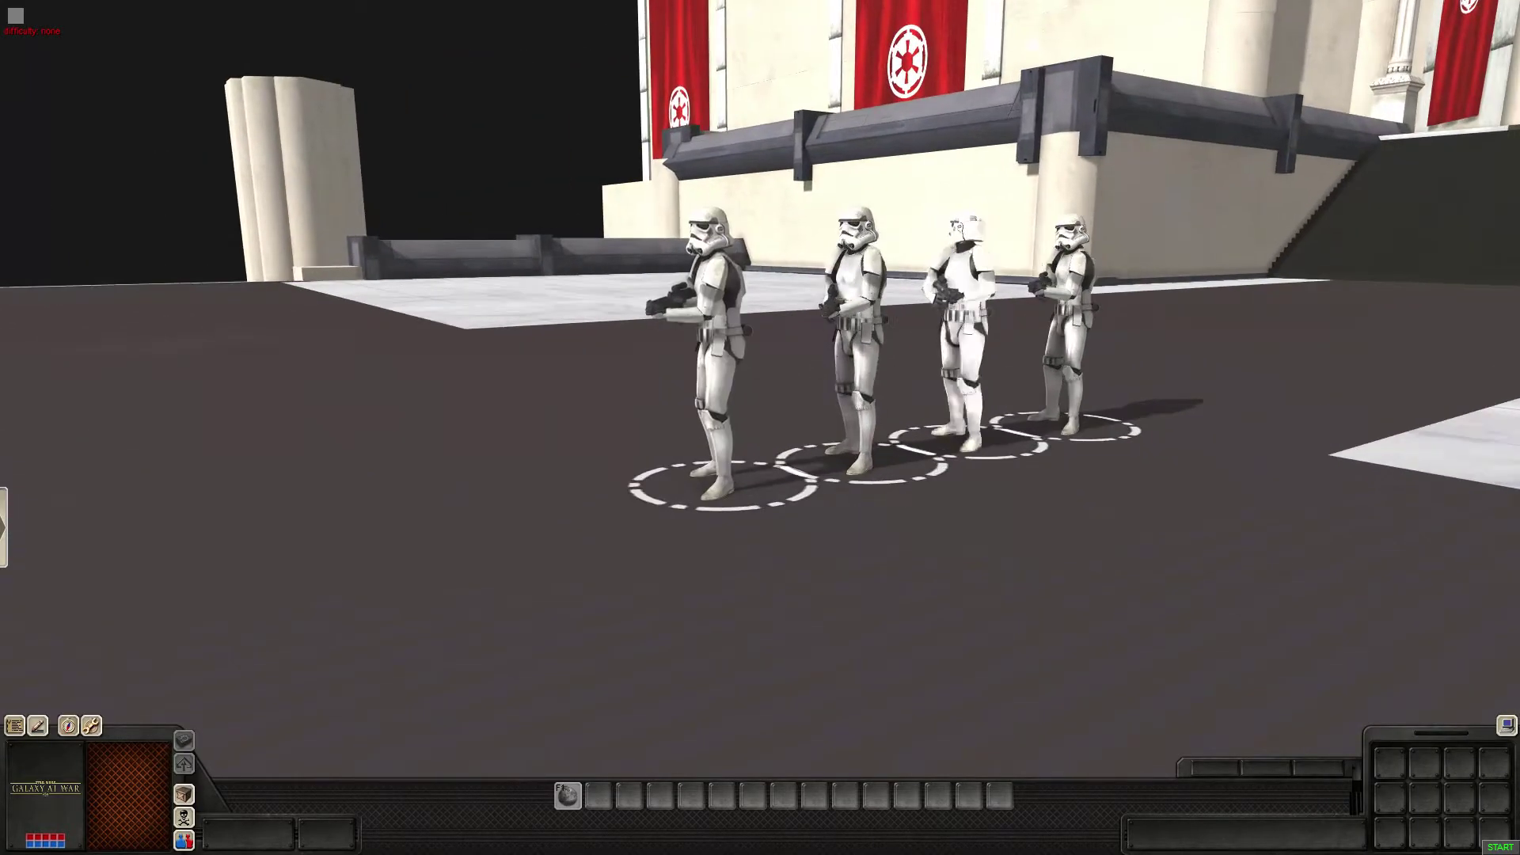
middle_click_drag(760, 427, 918, 443)
scroll(760, 428, "up", 4)
scroll(760, 428, "down", 3)
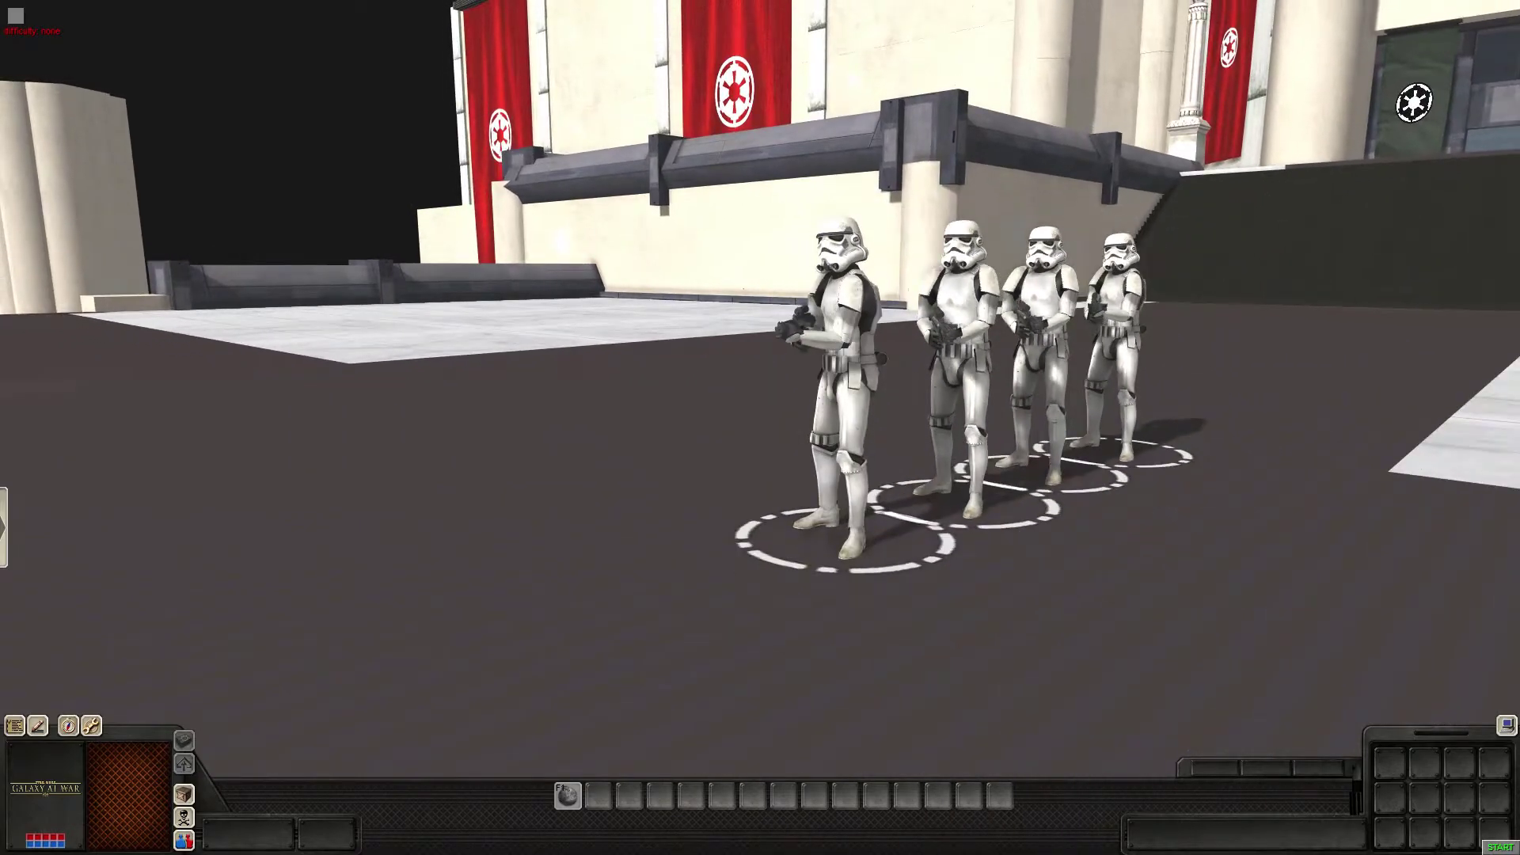
key("alt+e")
scroll(760, 428, "down", 2)
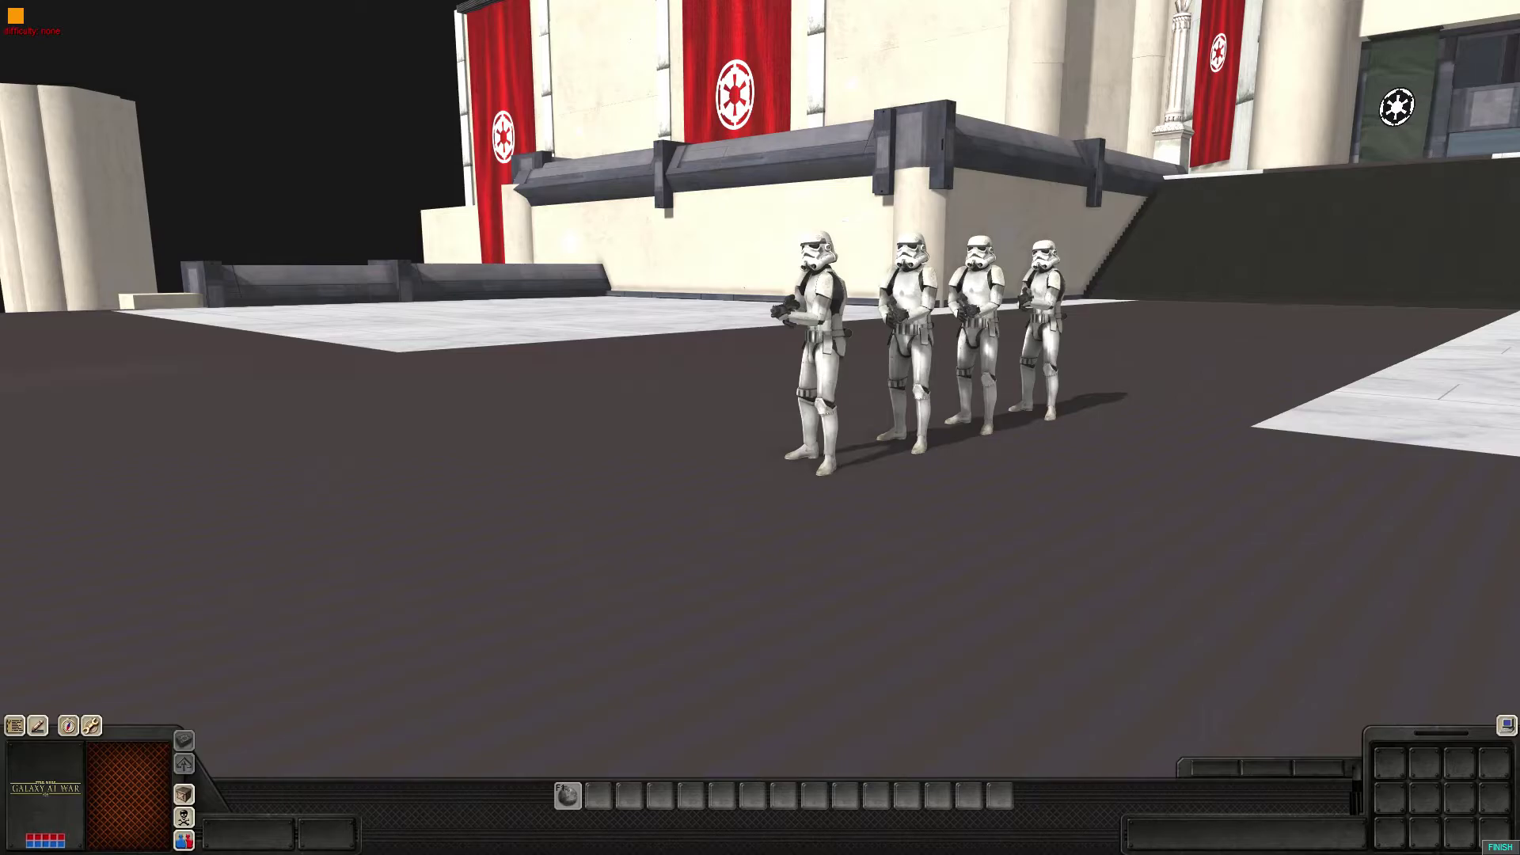
middle_click_drag(760, 427, 618, 427)
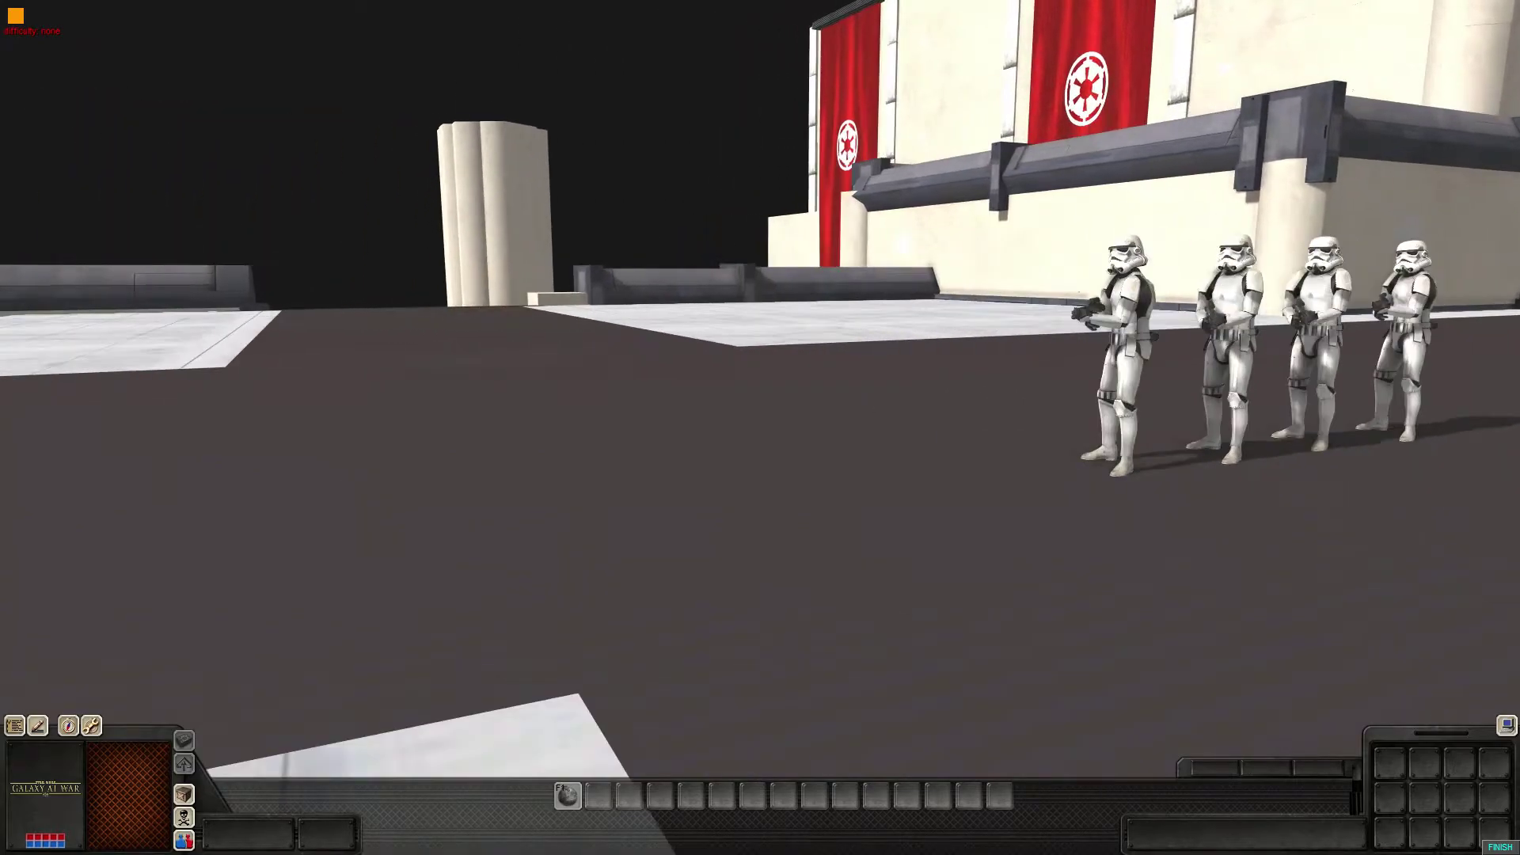
- Follow the four storm troopers with the camera and check how they walk the patrol route in the running mission
middle_click_drag(760, 428, 1117, 428)
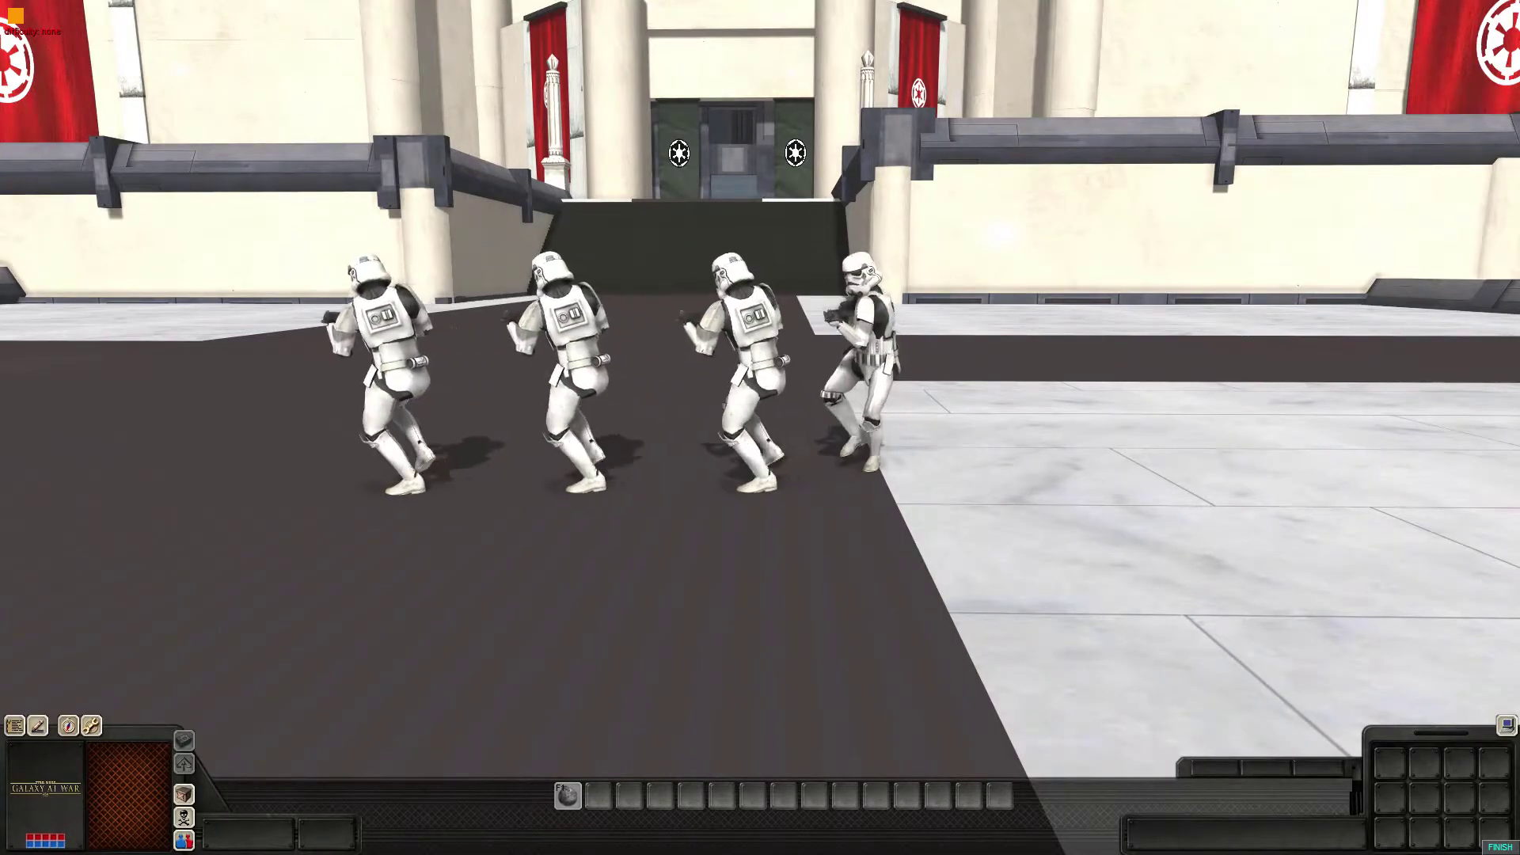
middle_click_drag(760, 428, 744, 370)
key("Left")
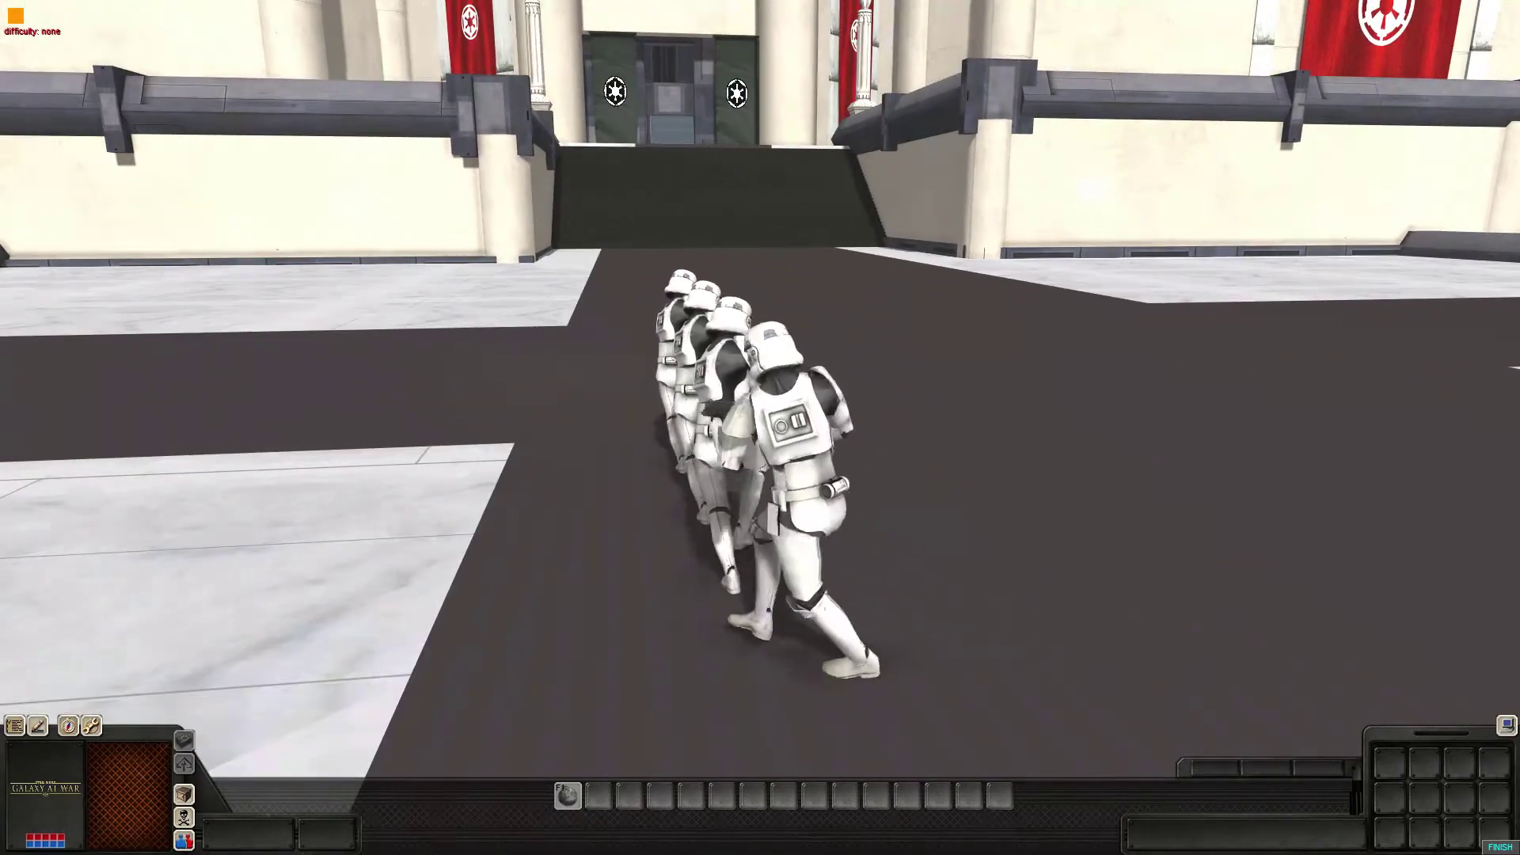
middle_click_drag(760, 428, 380, 423)
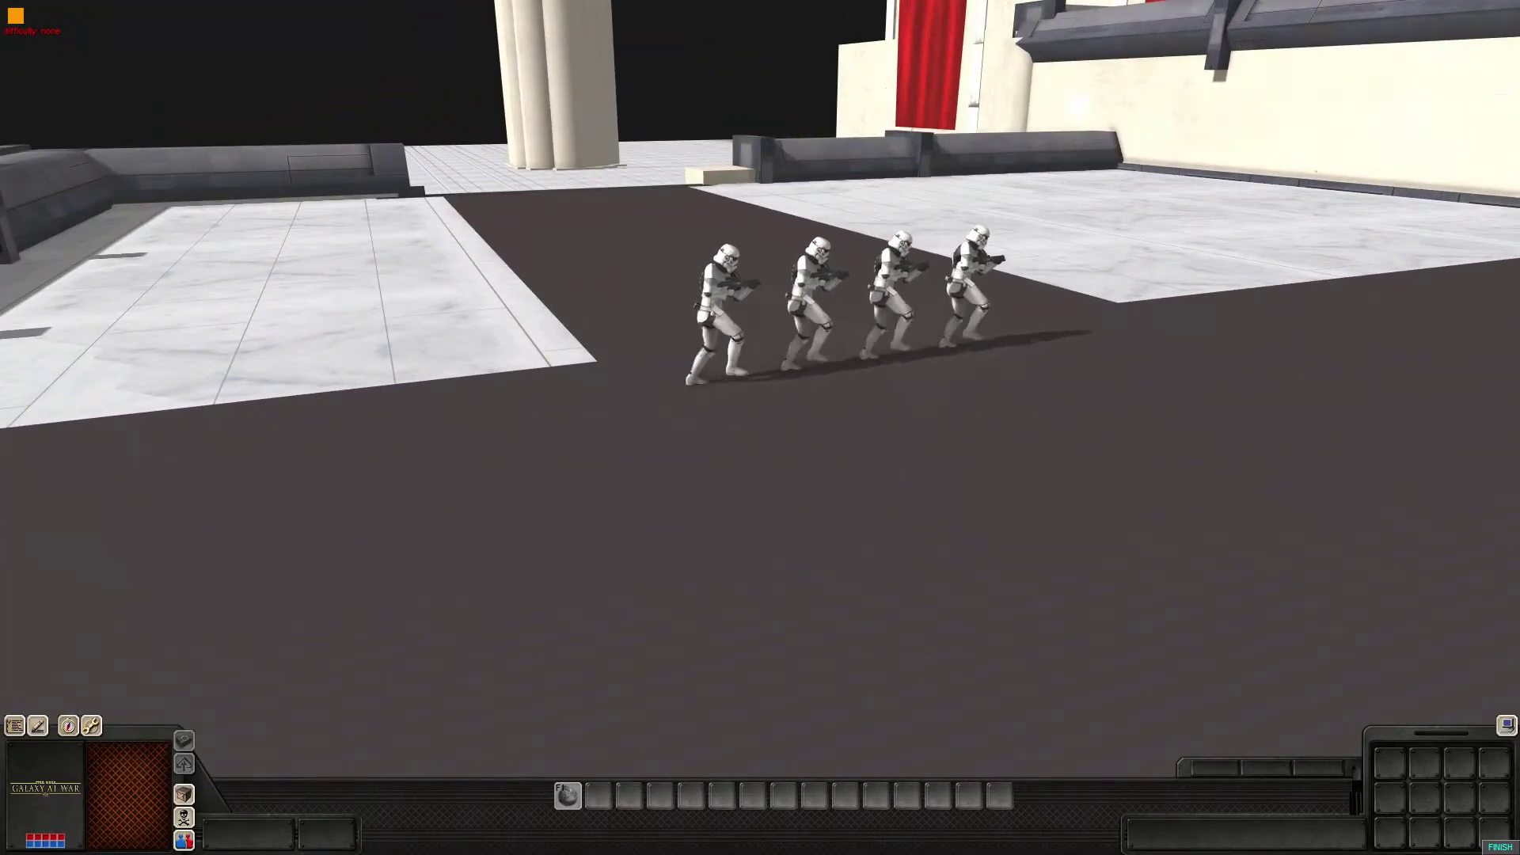
key("Left")
key("Right")
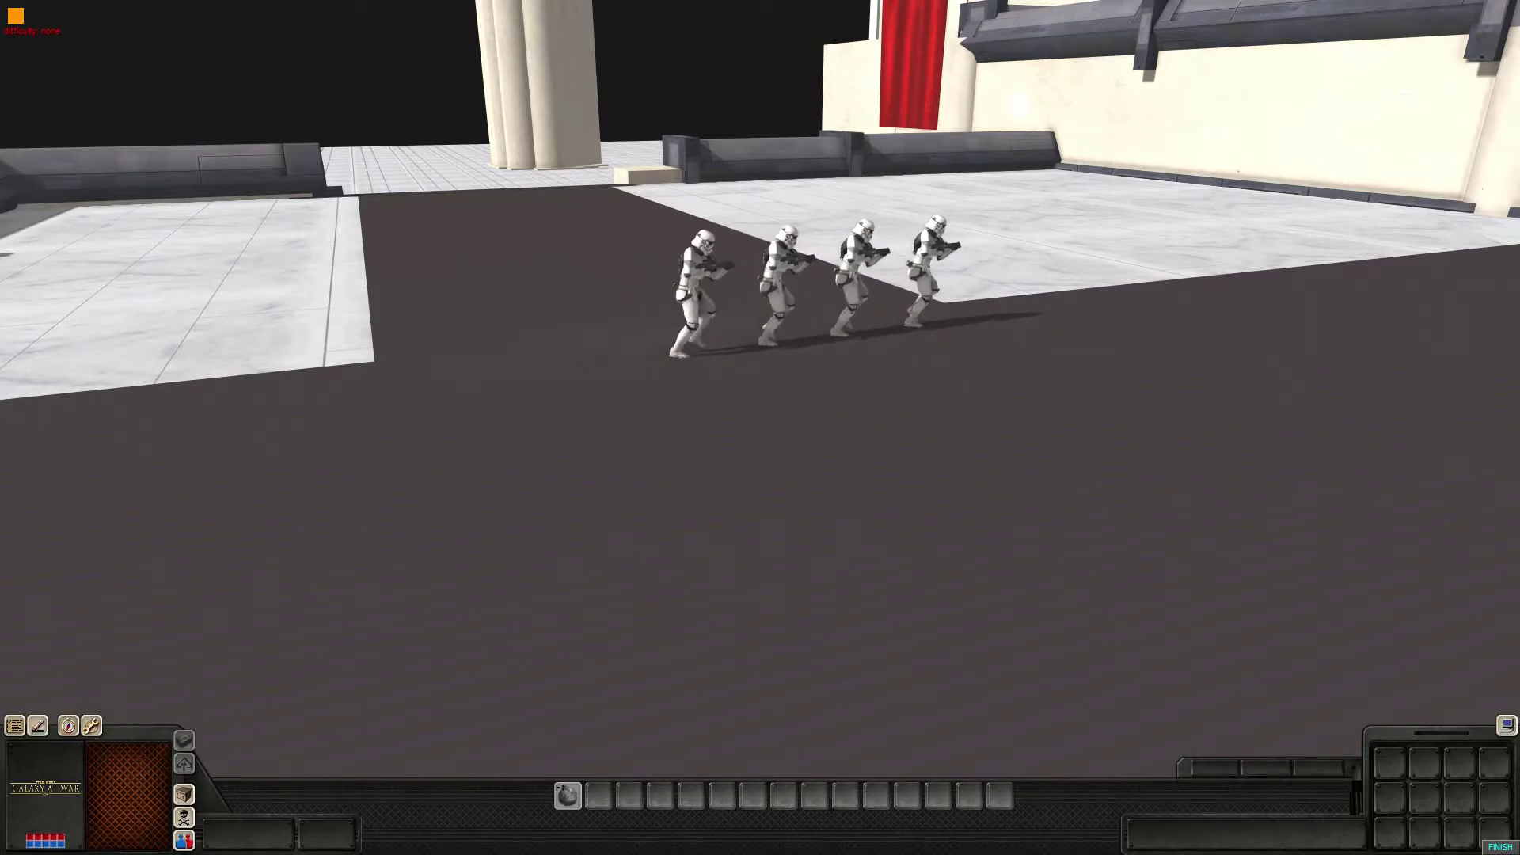
key("Down")
key("Right")
key("Up")
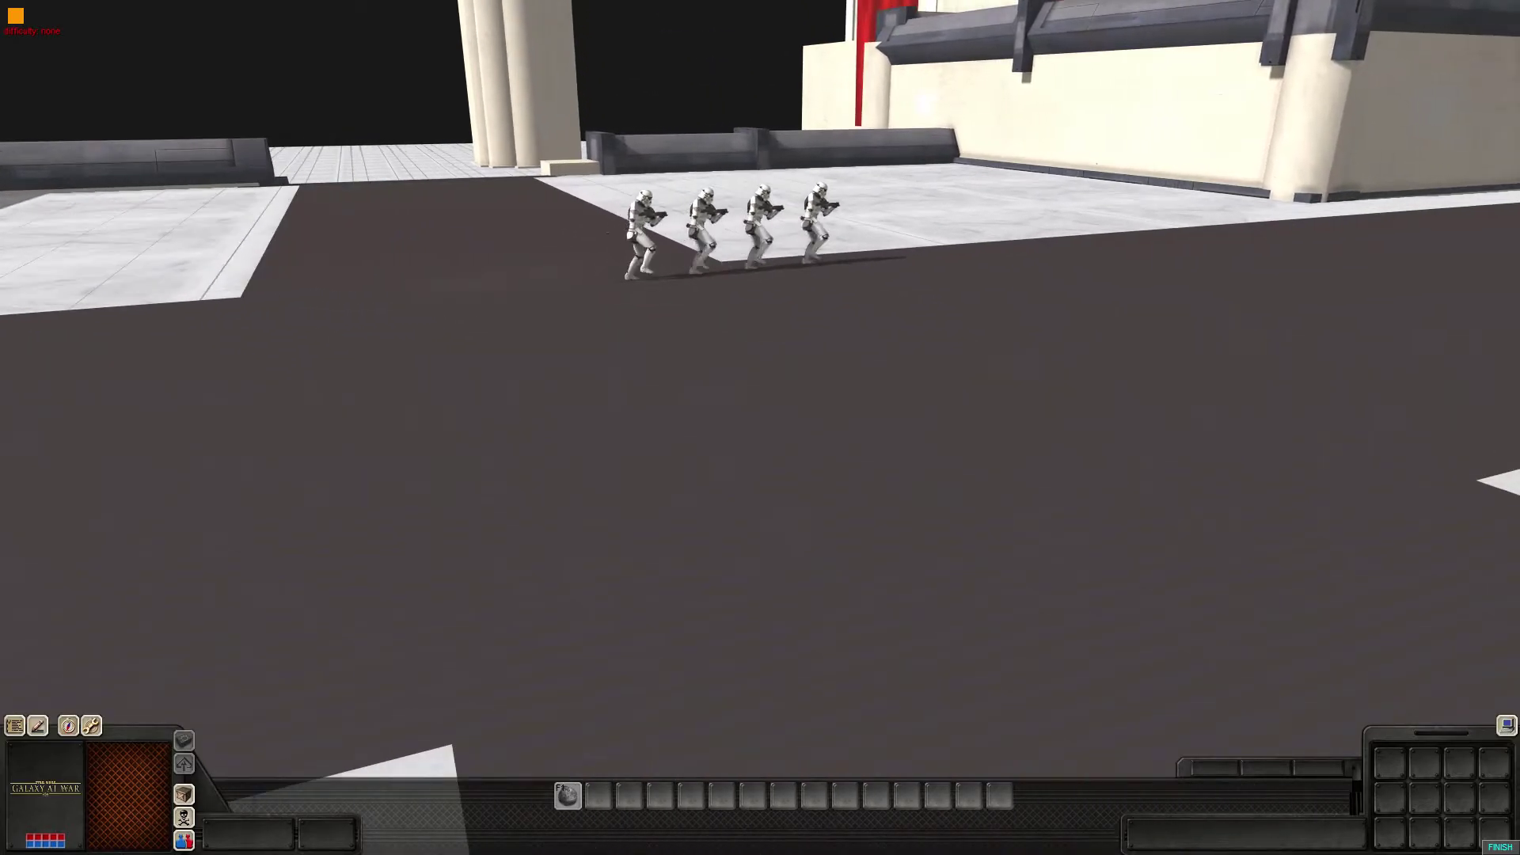
key("Left")
key("Up")
key("Right")
key("Right")
key("Up")
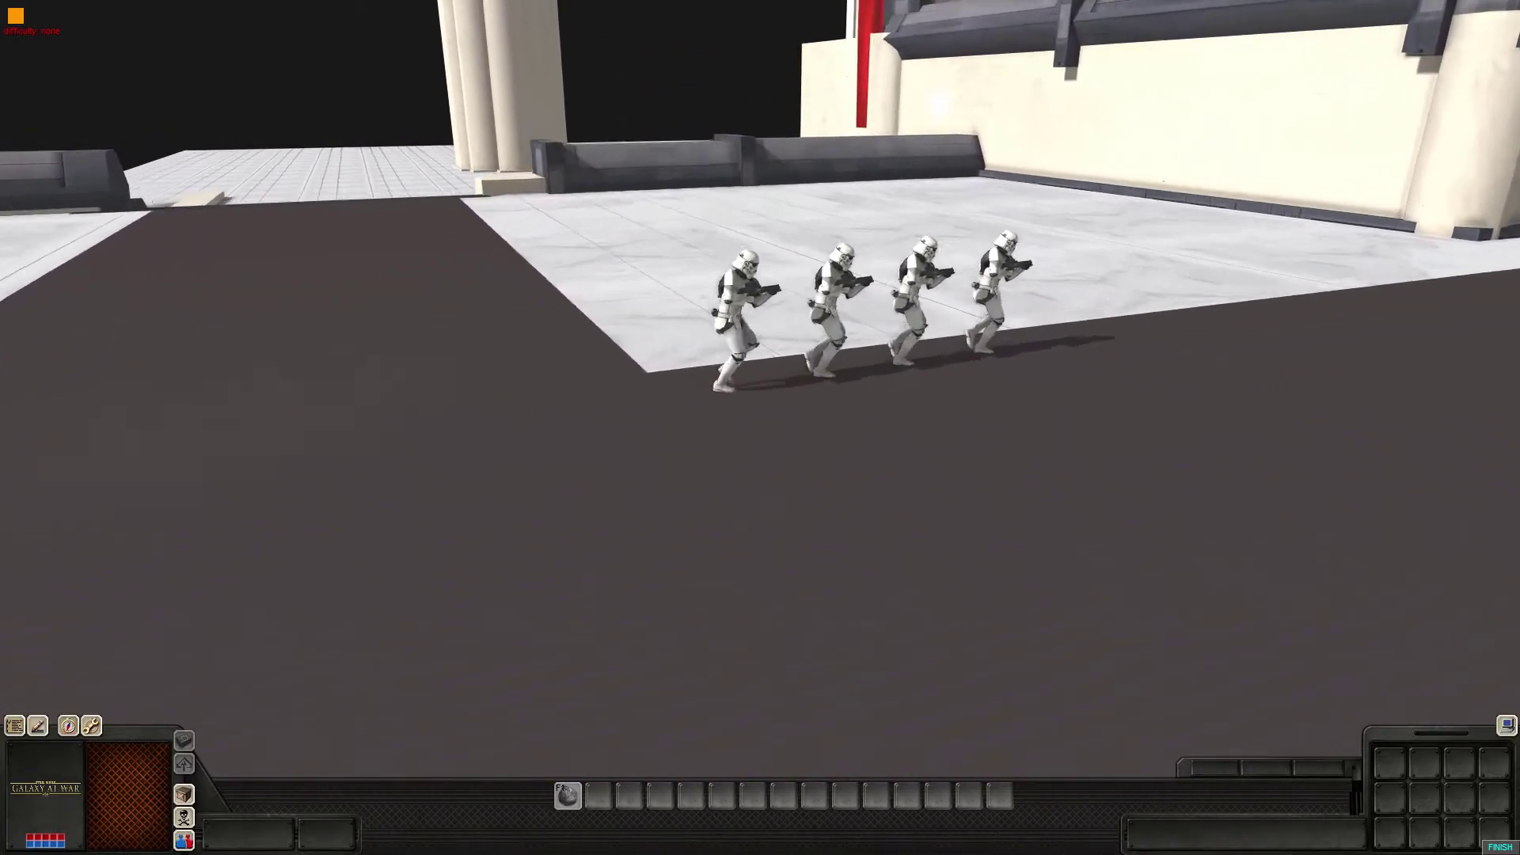
key("Right")
middle_click_drag(760, 427, 451, 376)
key("Up")
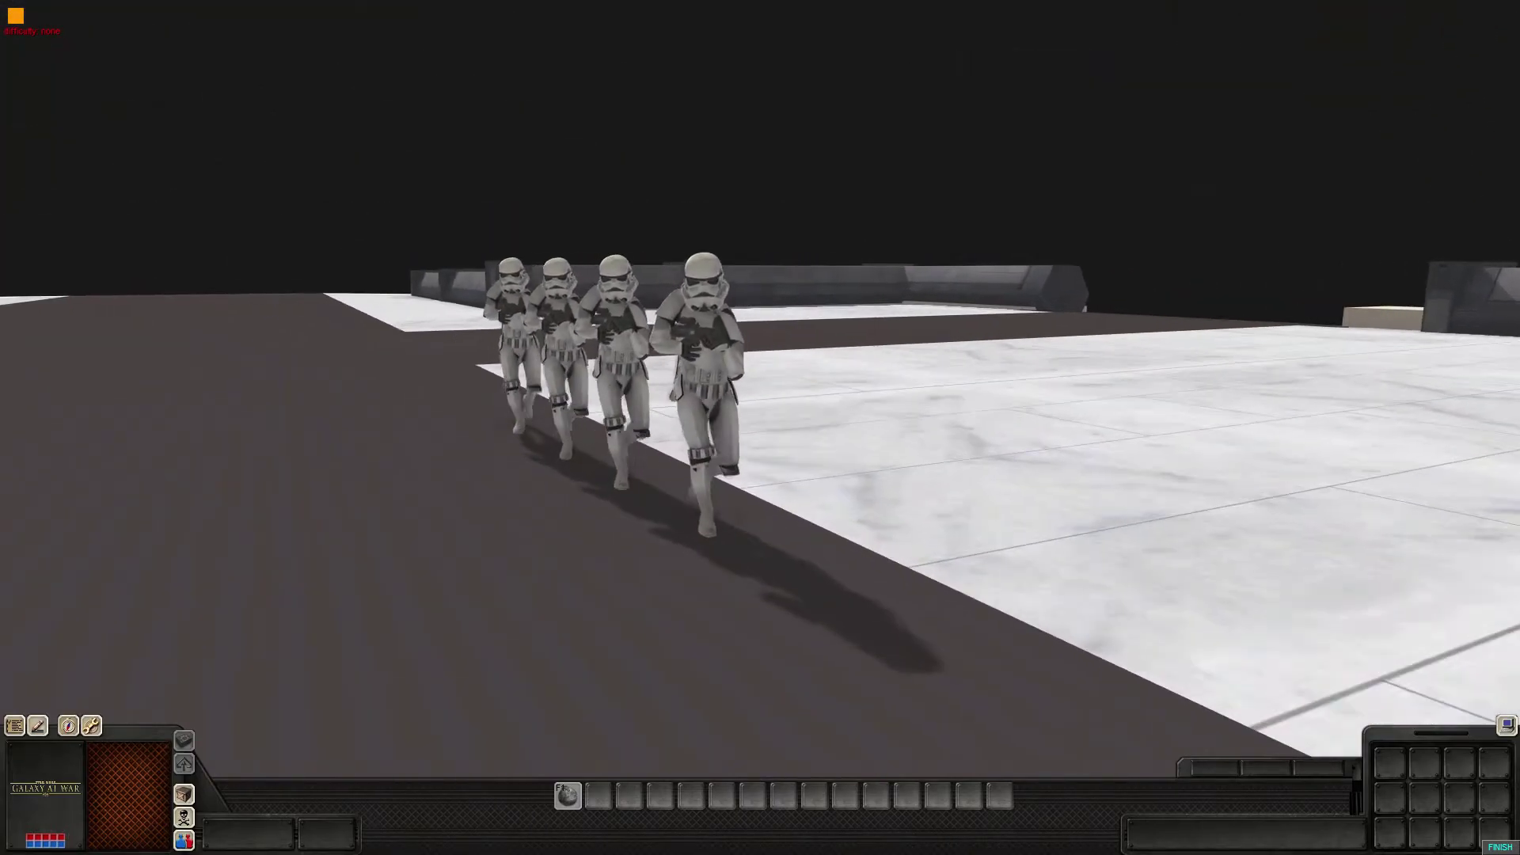
- Display the patrol group's waypoints in the editor and compare the closed loop with the walking troopers' position
key("Down")
key("Down")
key("ctrl+e")
left_click(1350, 83)
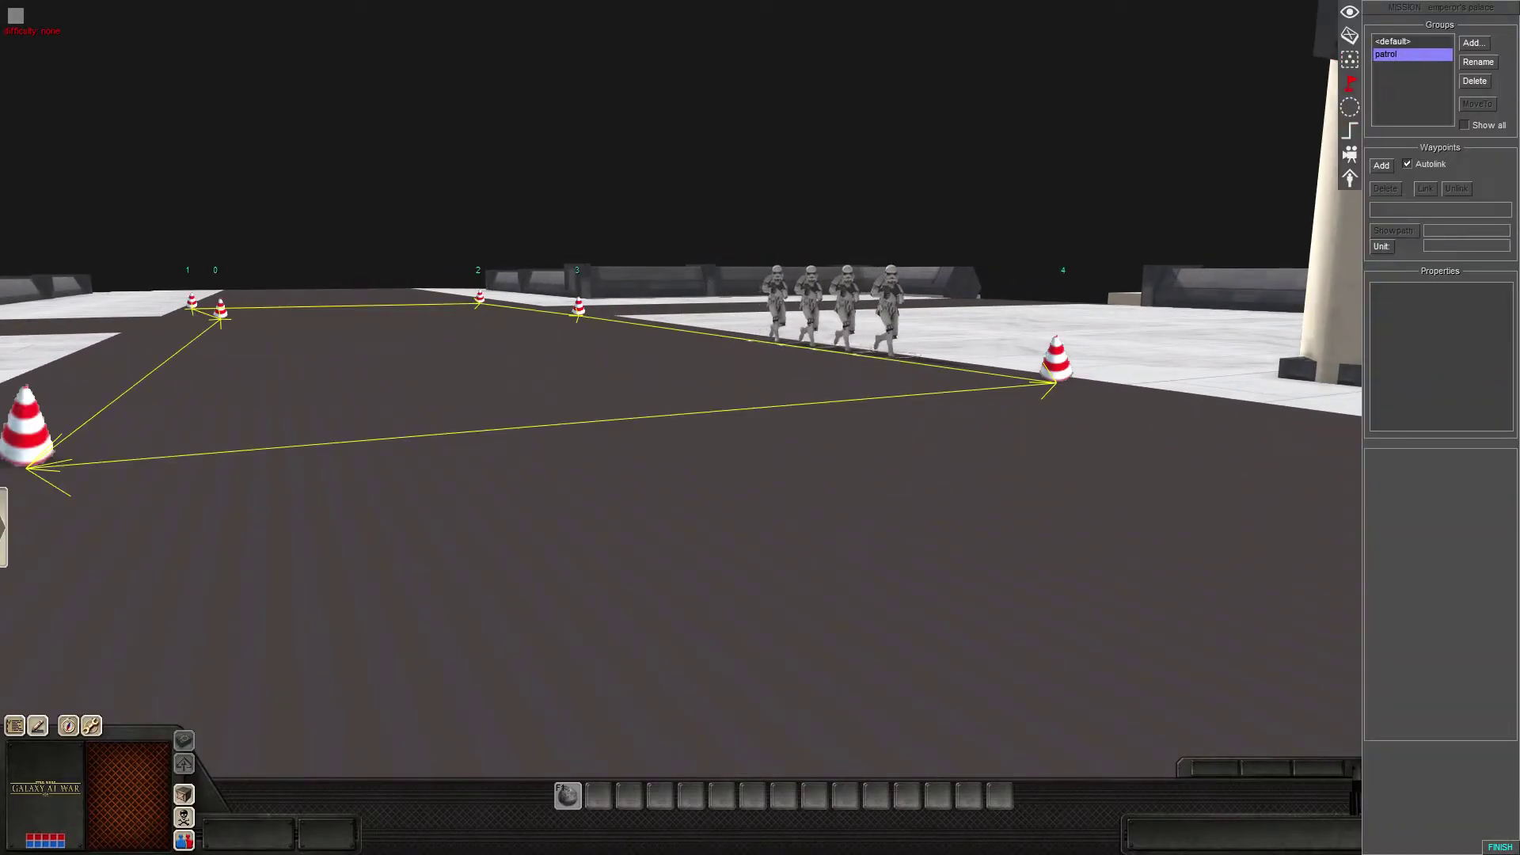
middle_click_drag(760, 396, 625, 538)
key("Up")
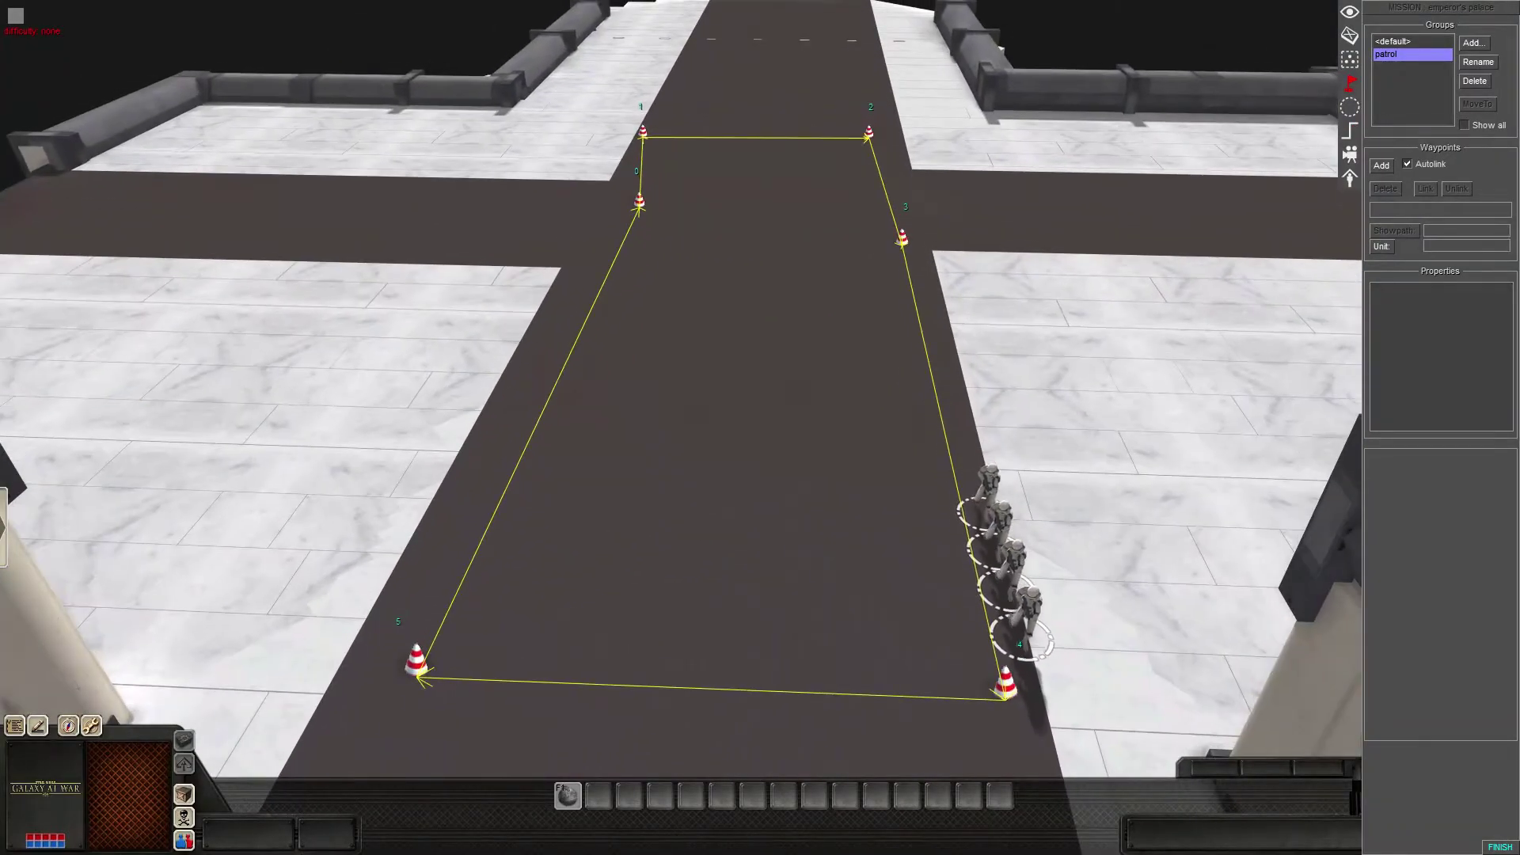
middle_click_drag(760, 427, 760, 357)
scroll(760, 427, "up", 3)
key("Down")
- End the mission test and bring the four storm troopers at their starting position back into view
key("F1")
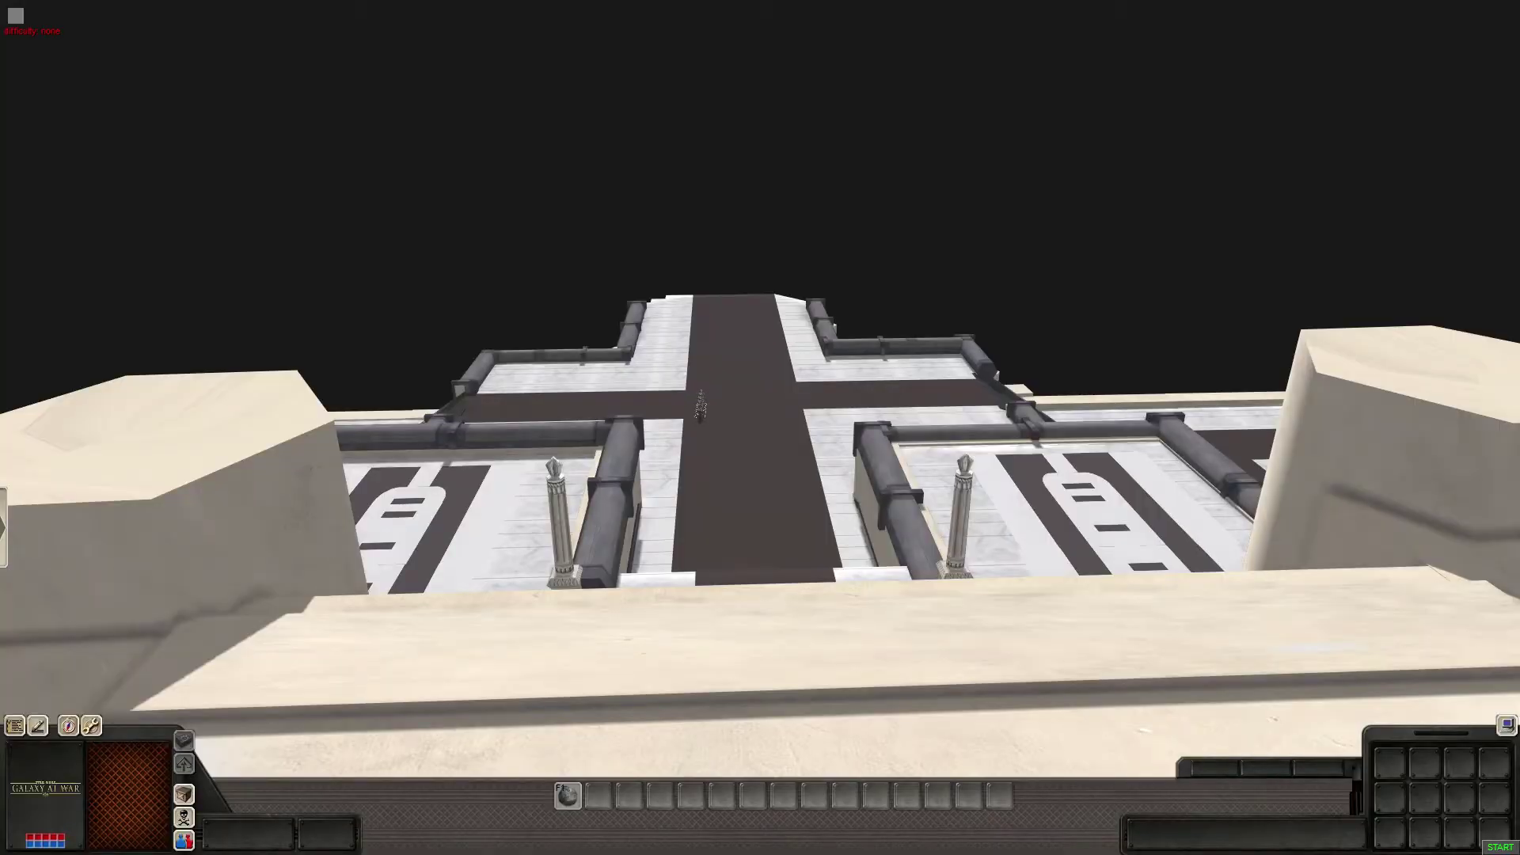
scroll(760, 427, "up", 5)
key("Left")
key("F2")
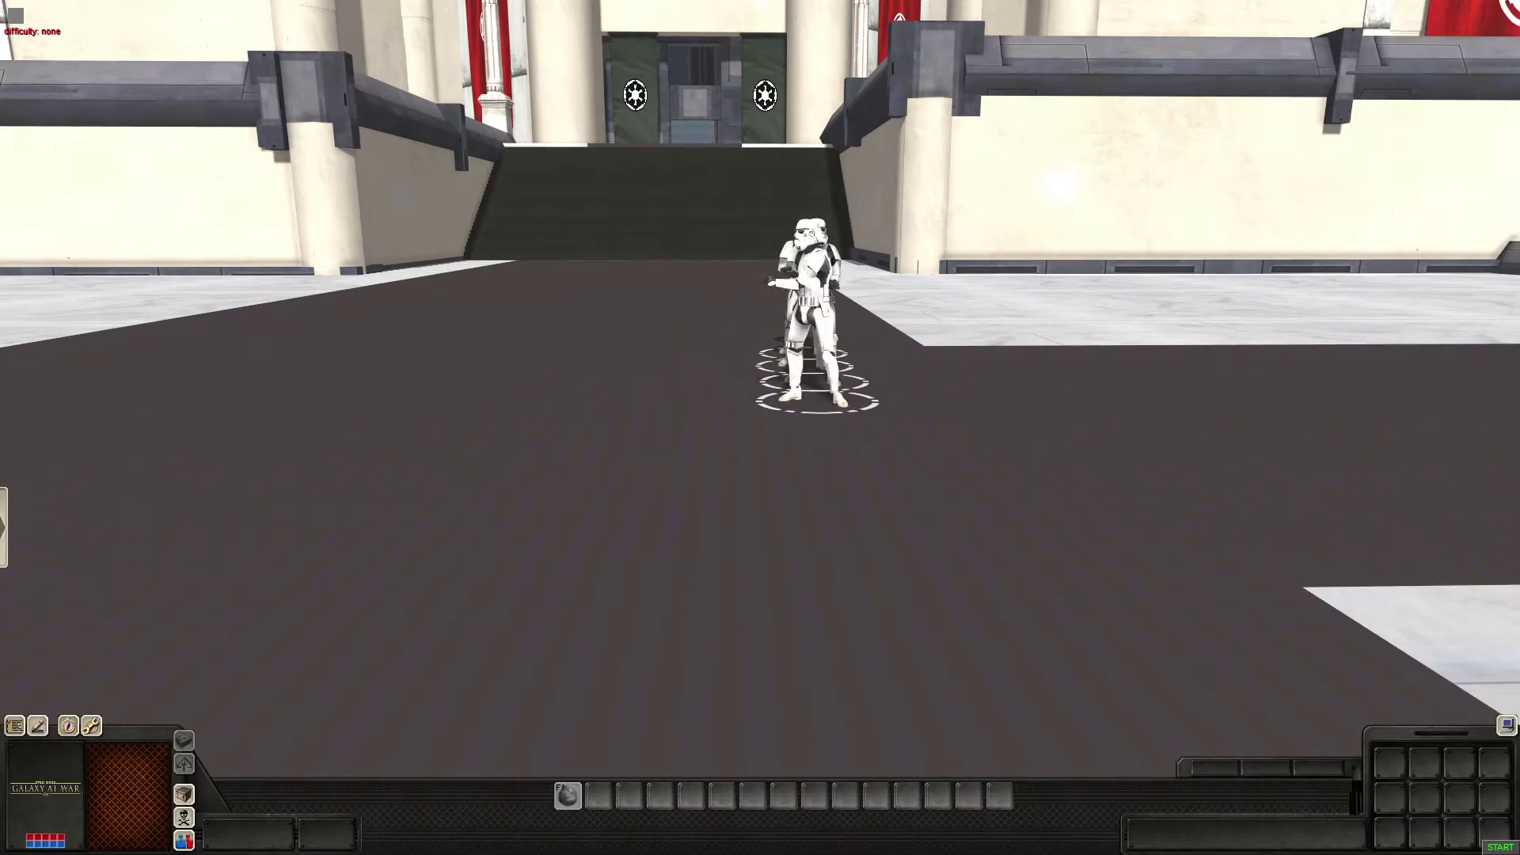
middle_click_drag(760, 427, 601, 539)
scroll(760, 427, "down", 4)
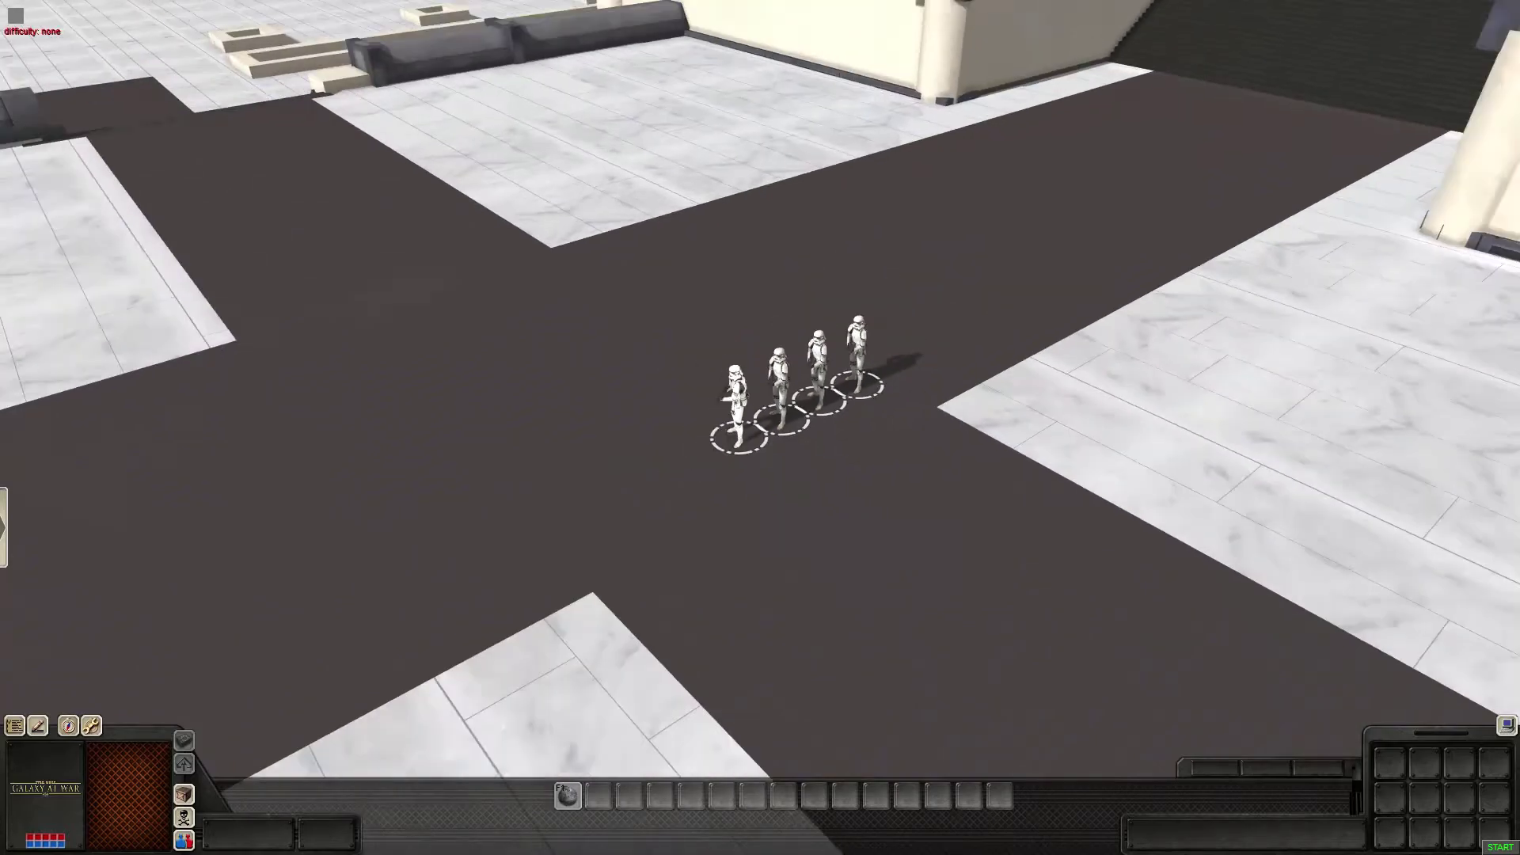
- Apply the environment with sky and darker lighting to the palace scene and view the storm troopers in it
middle_click_drag(760, 428, 966, 309)
scroll(760, 427, "up", 3)
key("alt+e")
scroll(650, 411, "down", 8)
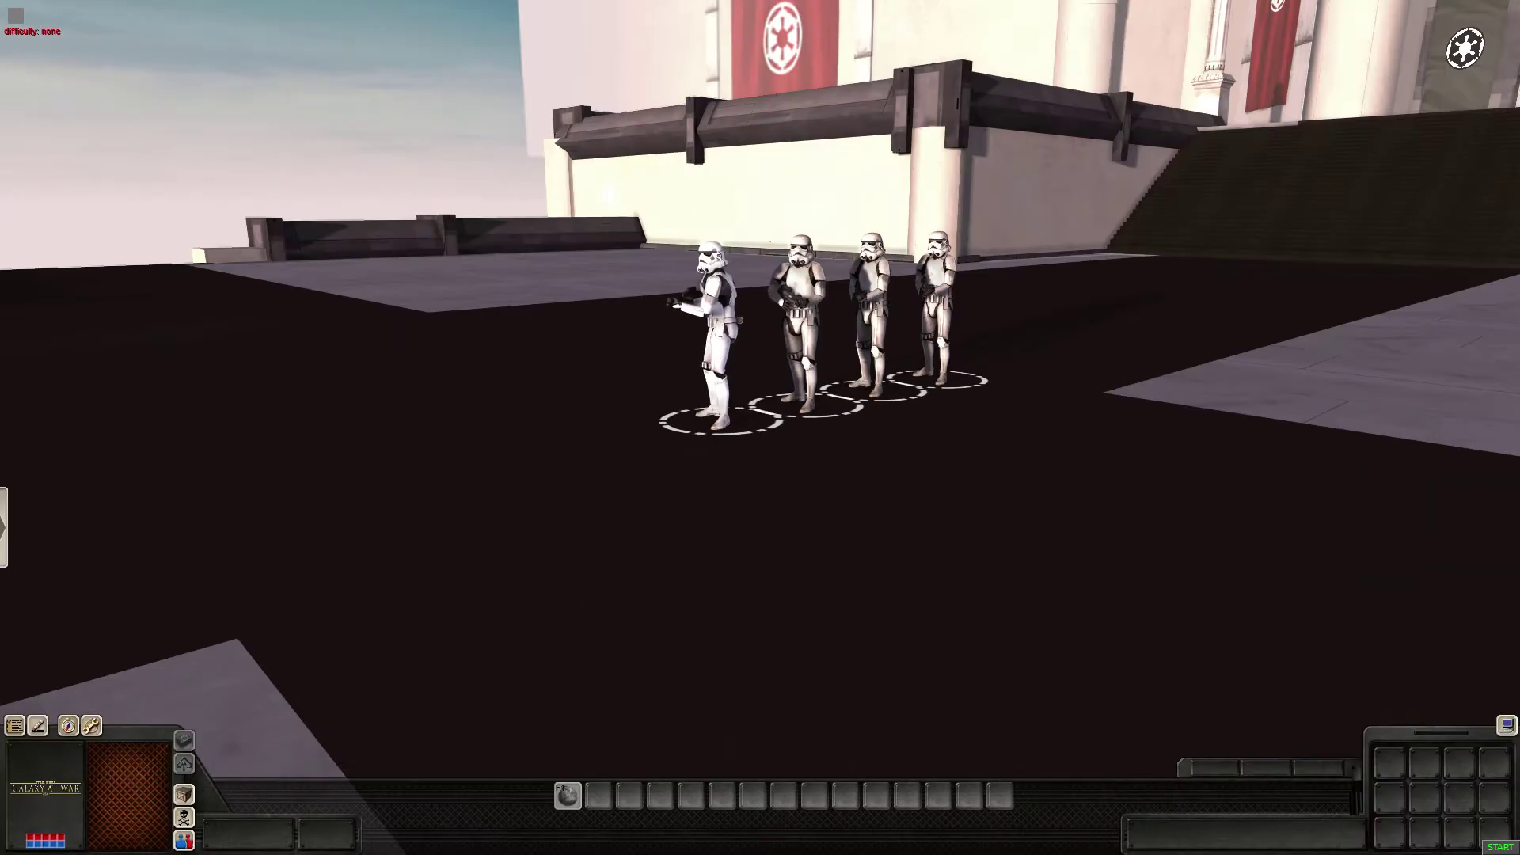
scroll(760, 427, "up", 3)
key("F3")
mouse_move(760, 427)
middle_mouse_down()
mouse_move(950, 428)
mouse_move(768, 419)
middle_mouse_up()
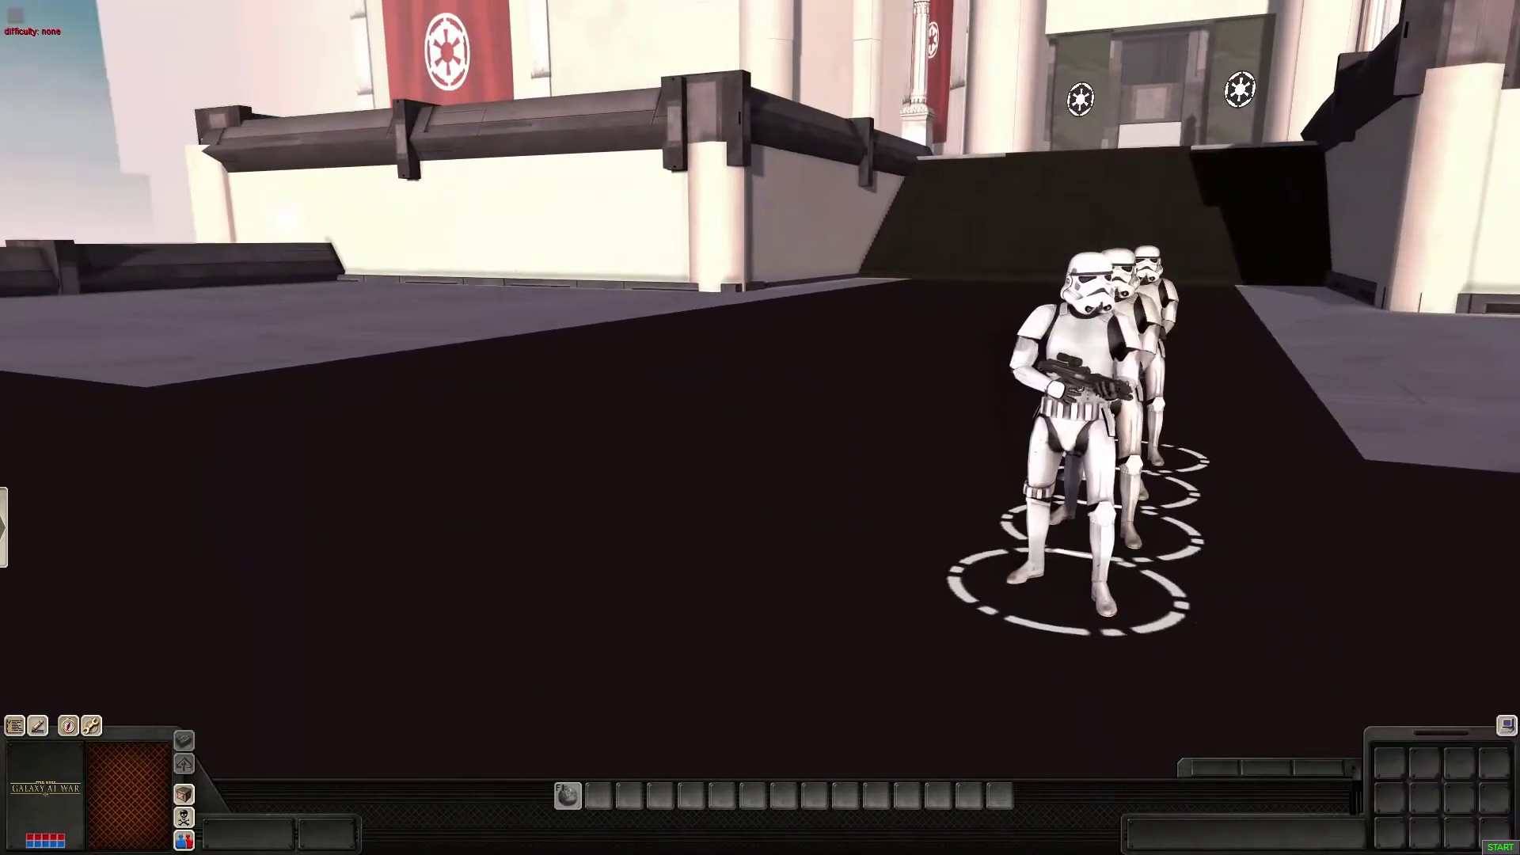
- Display the waypoints of the patrol group around the four storm troopers
key("ctrl+m")
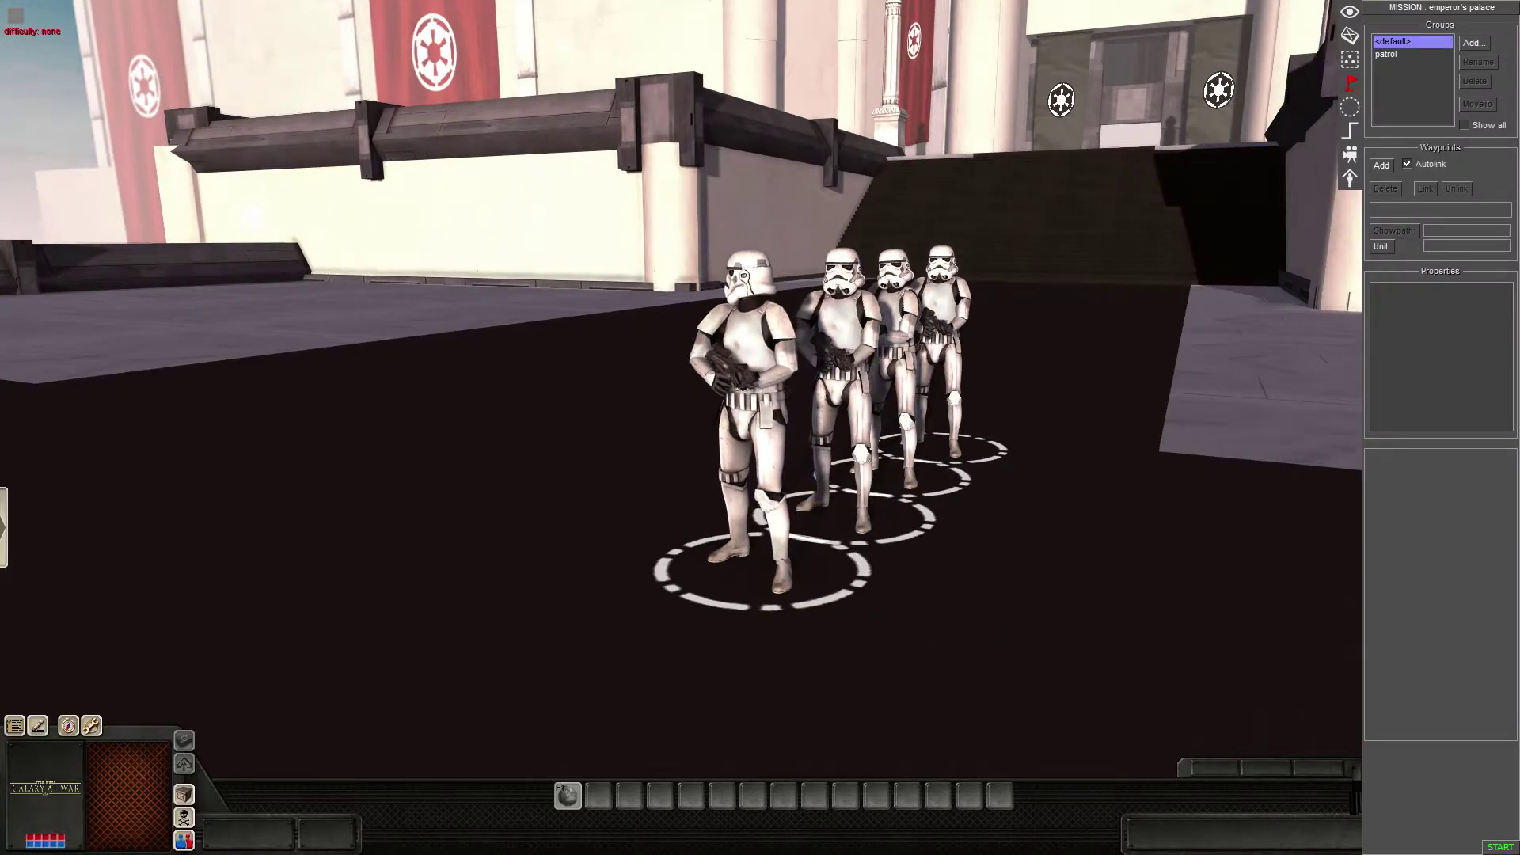
left_click(1412, 54)
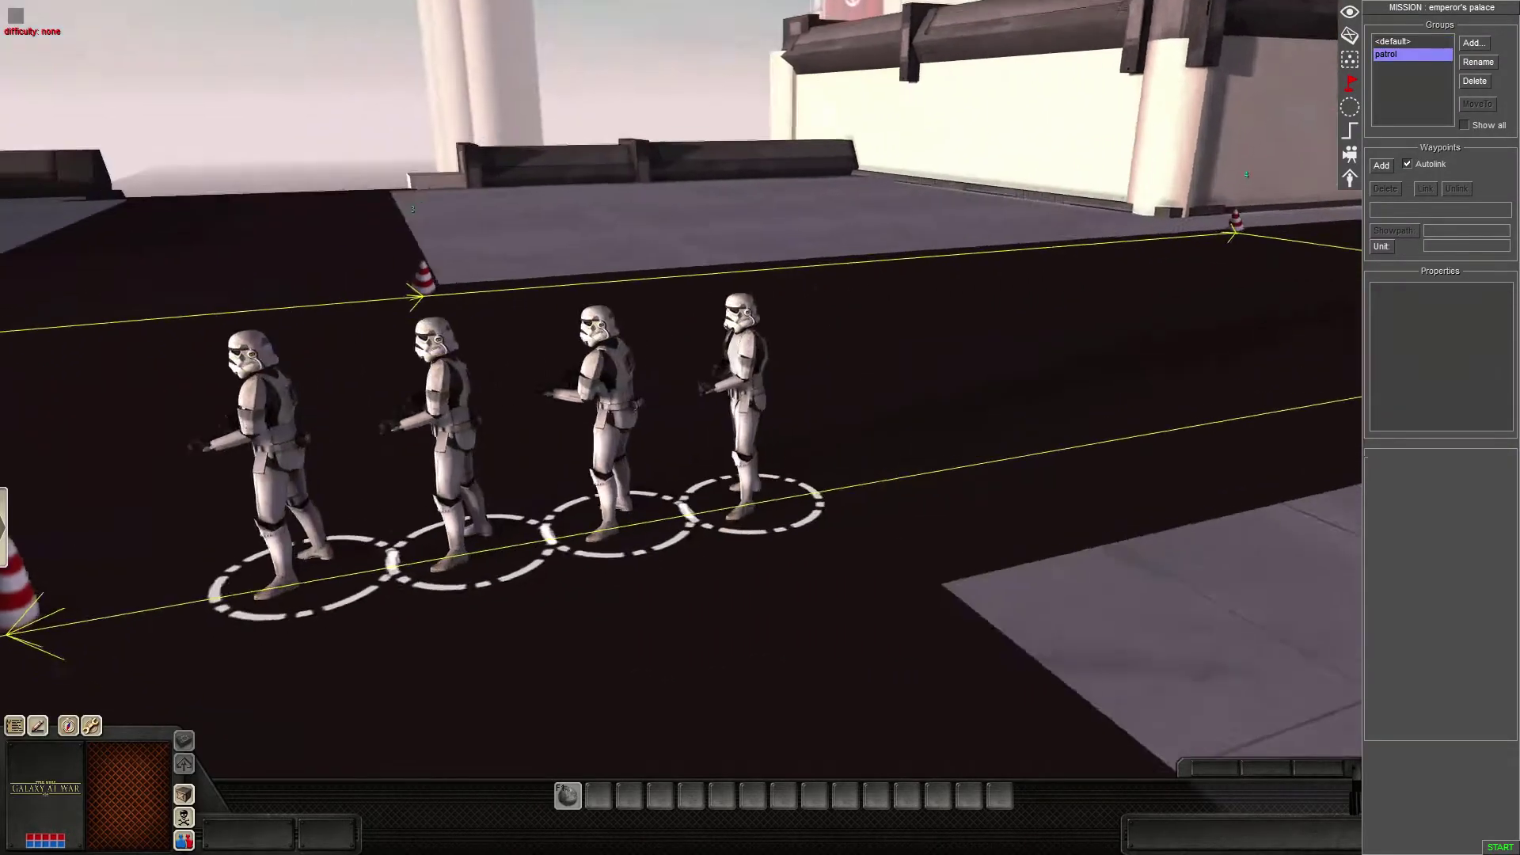
scroll(680, 428, "down", 4)
middle_click_drag(680, 428, 760, 444)
scroll(681, 428, "up", 3)
key("Right")
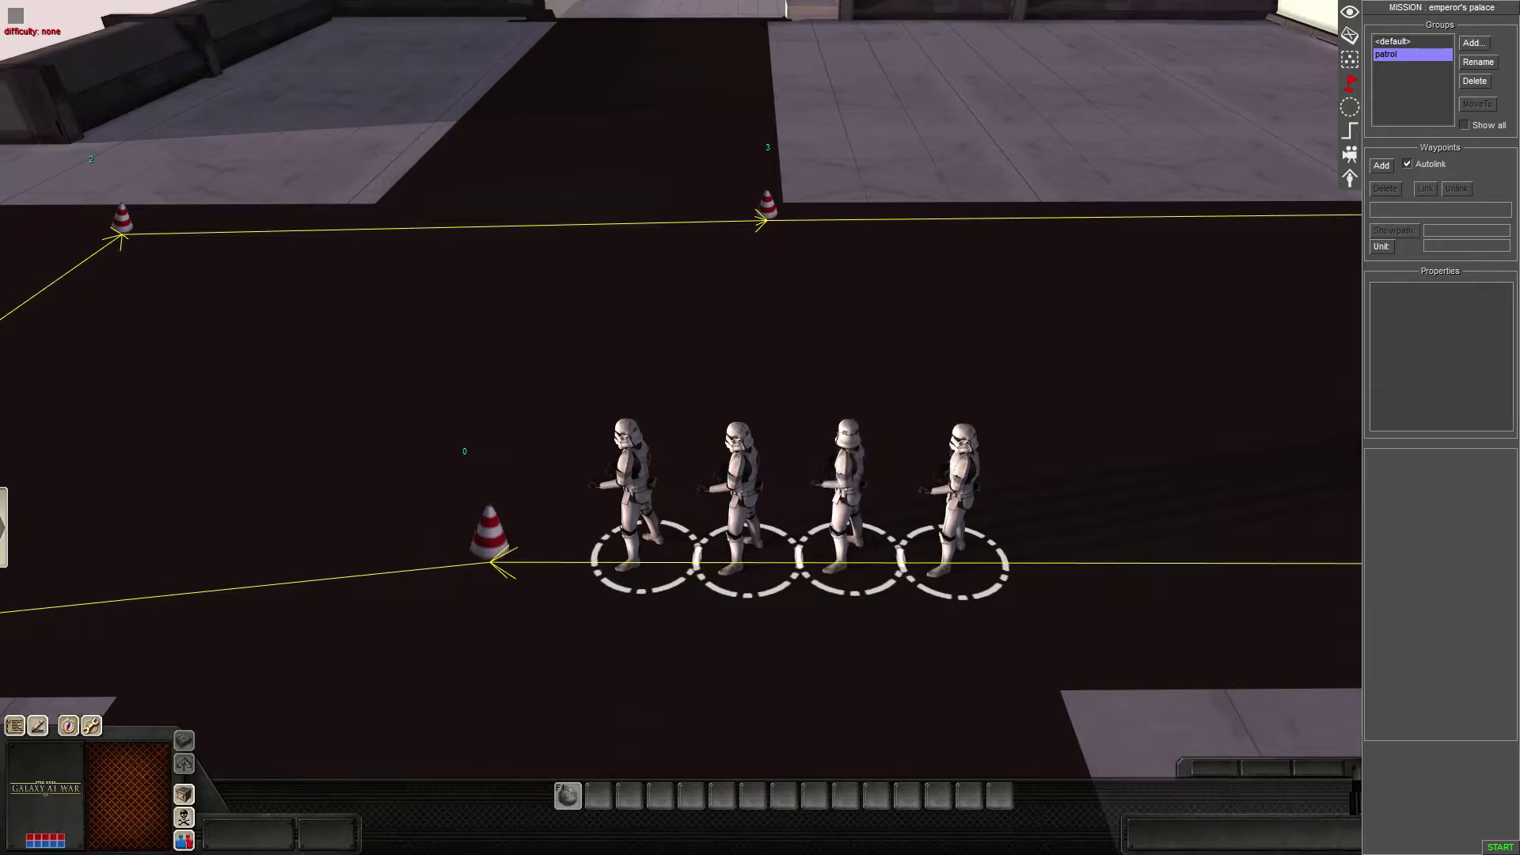
key("Left")
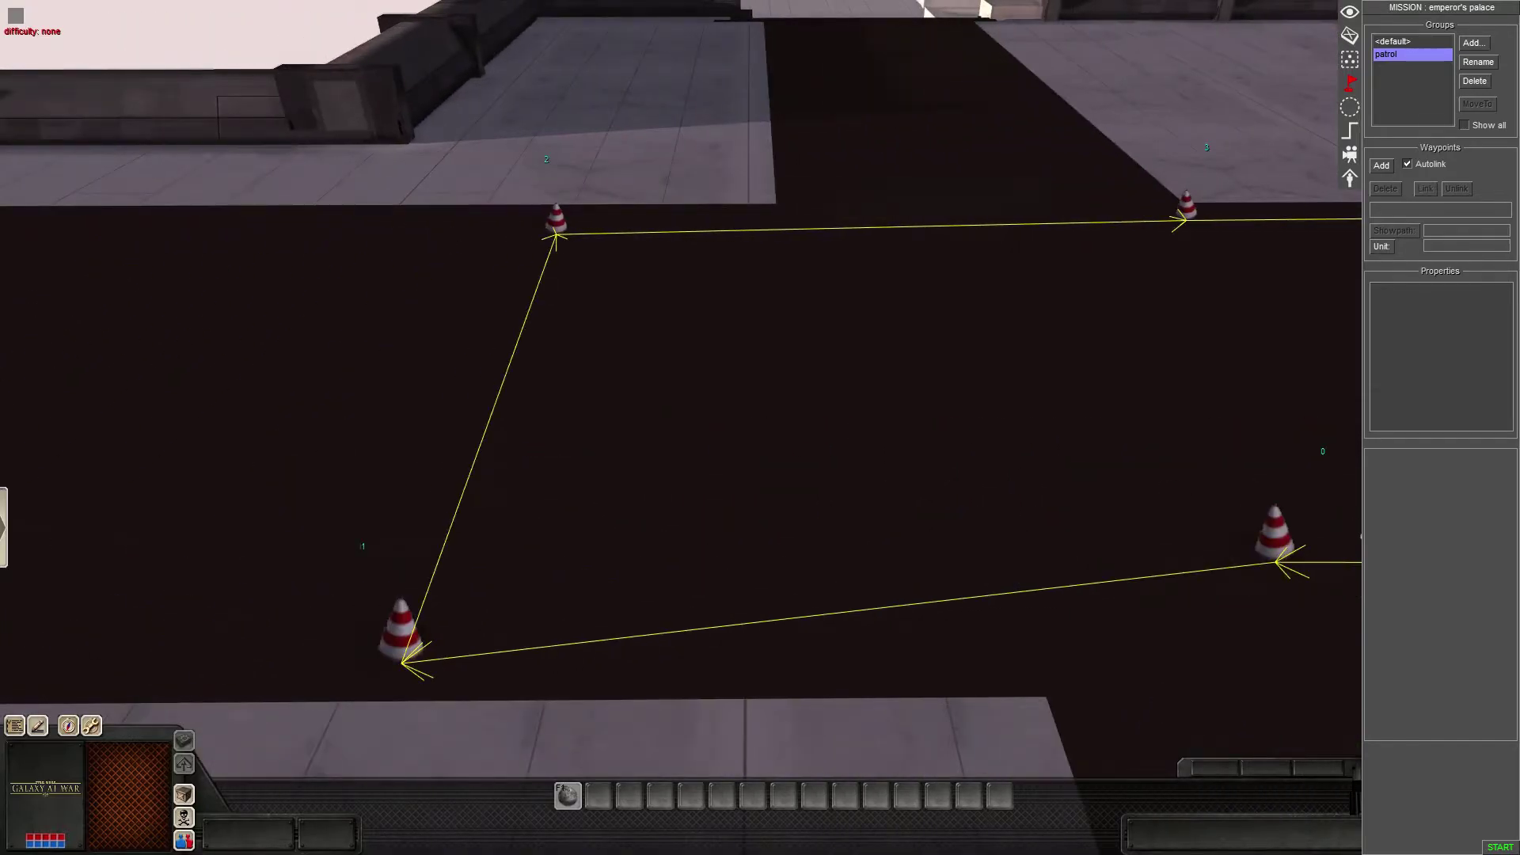
- Select waypoint 1 of the patrol loop to show its properties and command list
left_click_drag(163, 546, 499, 696)
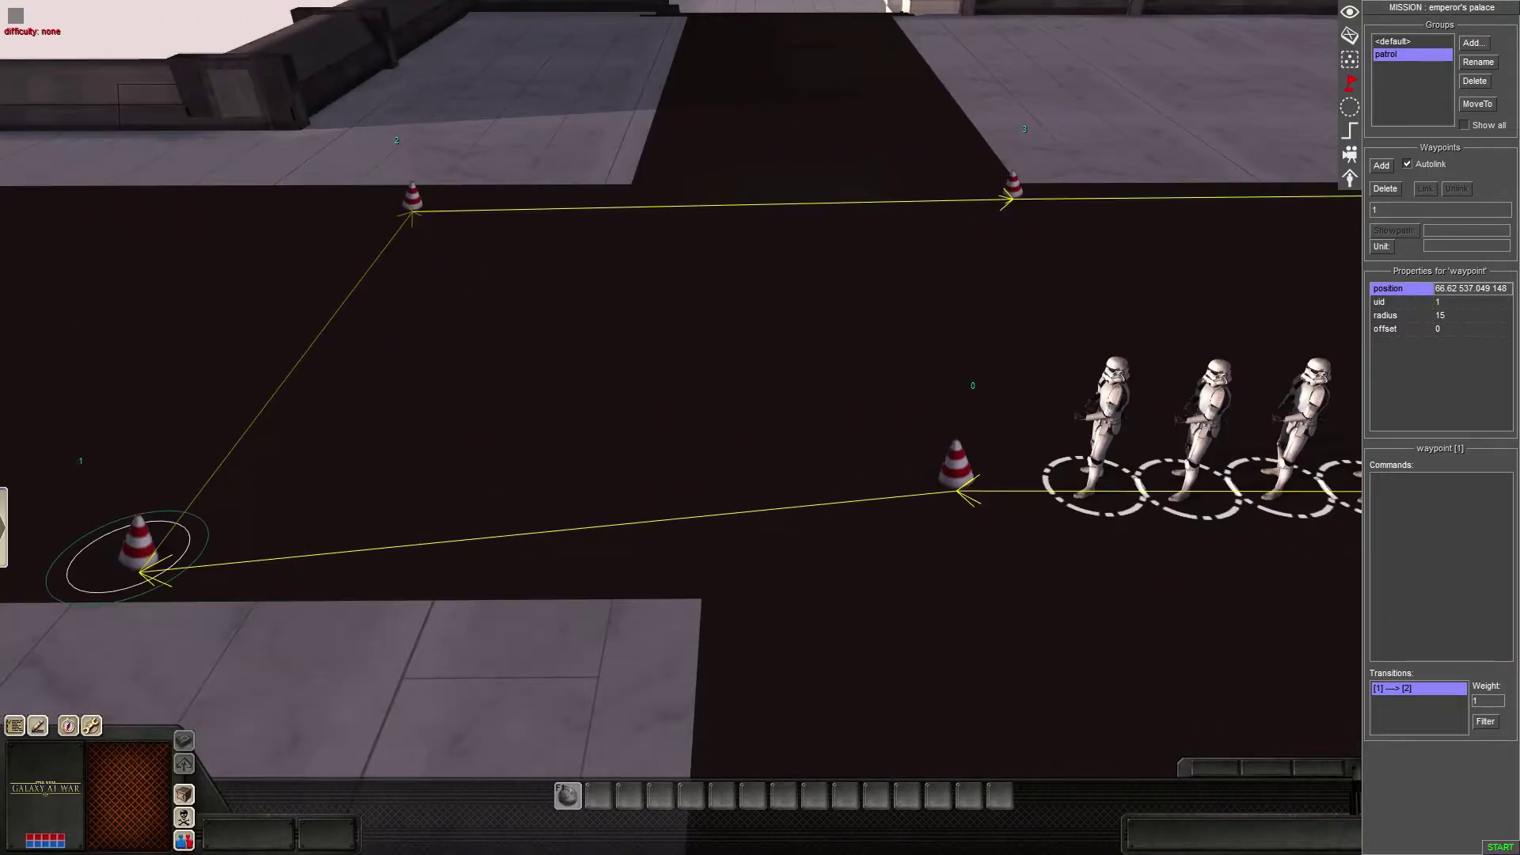
middle_click_drag(499, 696, 792, 507)
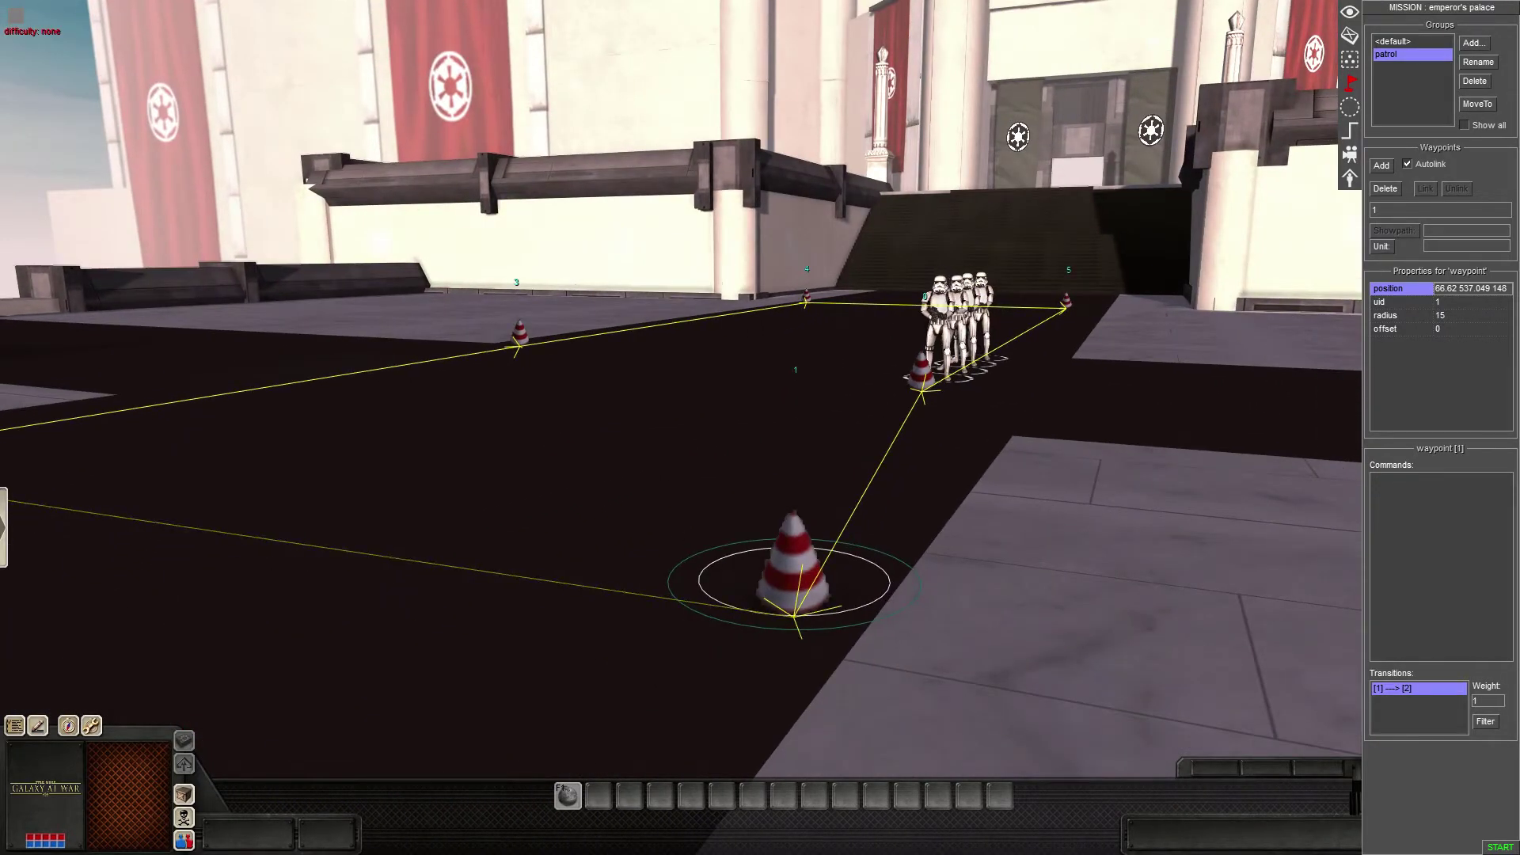
middle_click_drag(649, 419, 748, 407)
left_click_drag(748, 407, 778, 425)
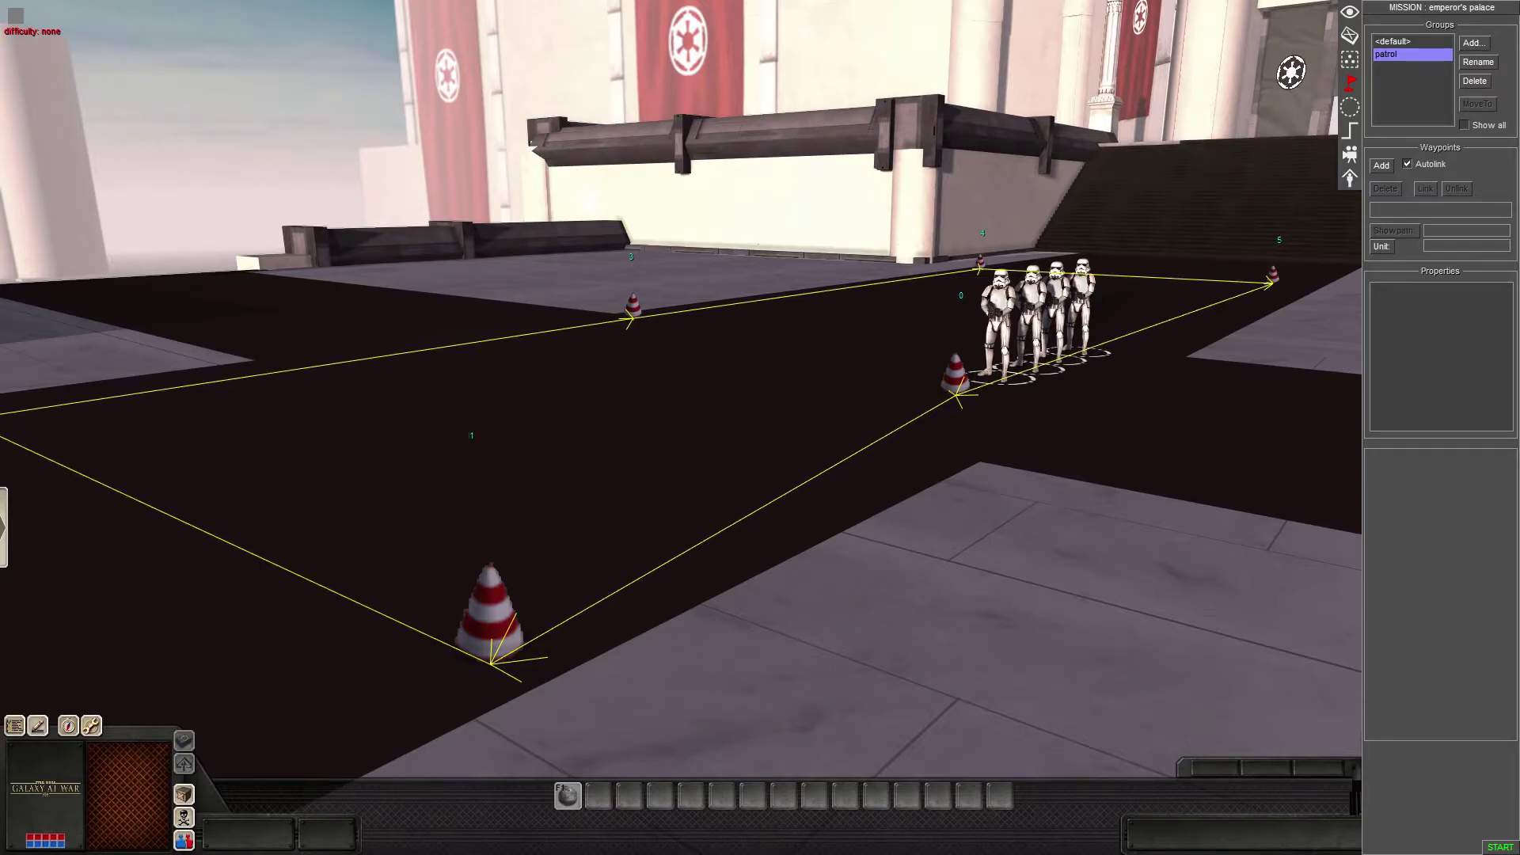
left_click_drag(792, 476, 385, 659)
left_click_drag(458, 635, 589, 690)
key("Left")
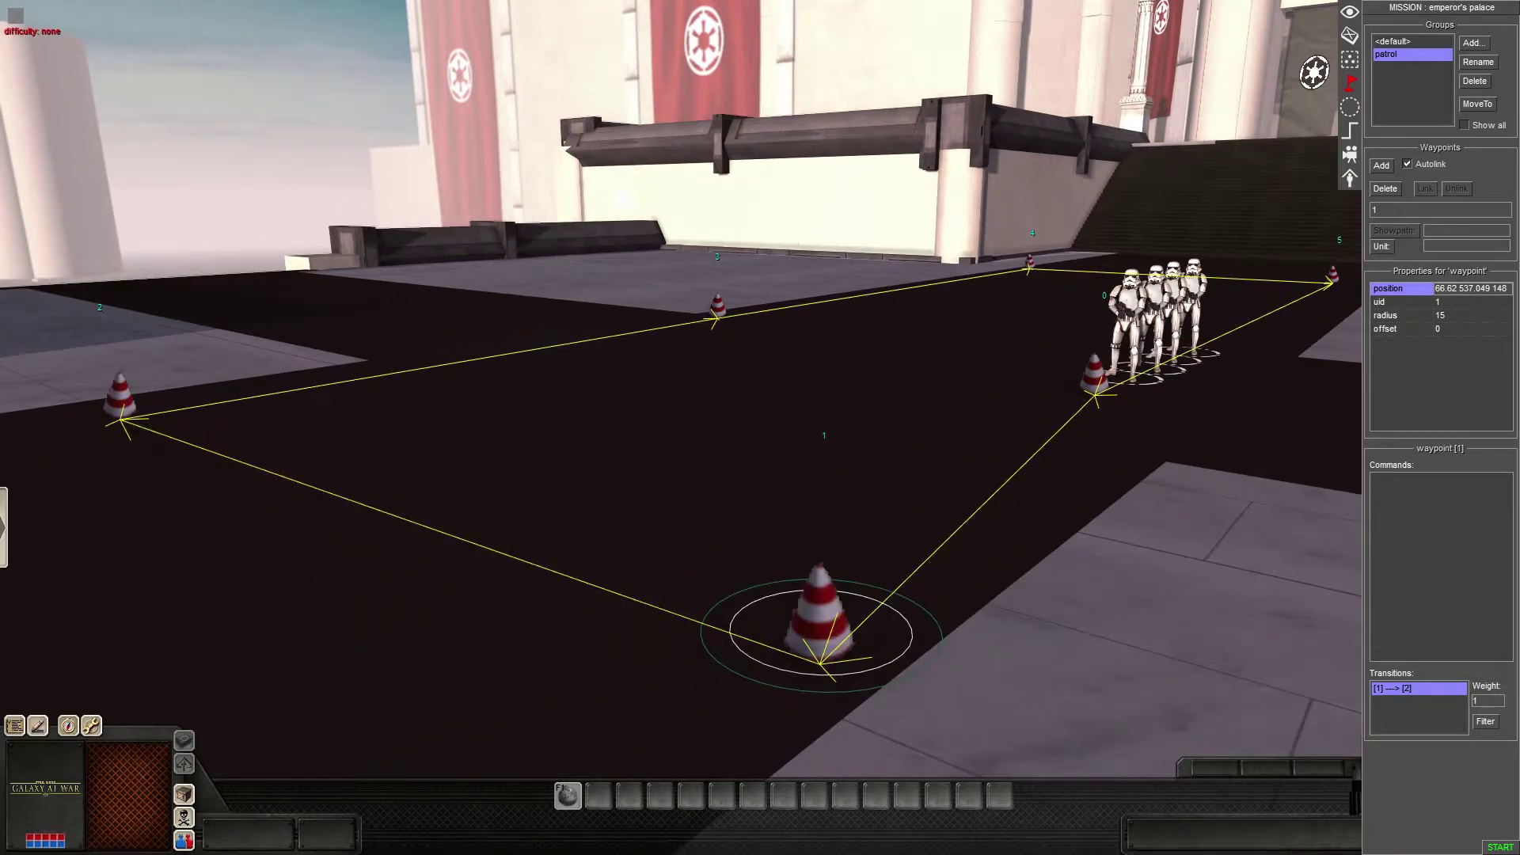
- Add the actor command wait to waypoint 1 and set its time to 5
right_click(1432, 543)
left_click(1443, 546)
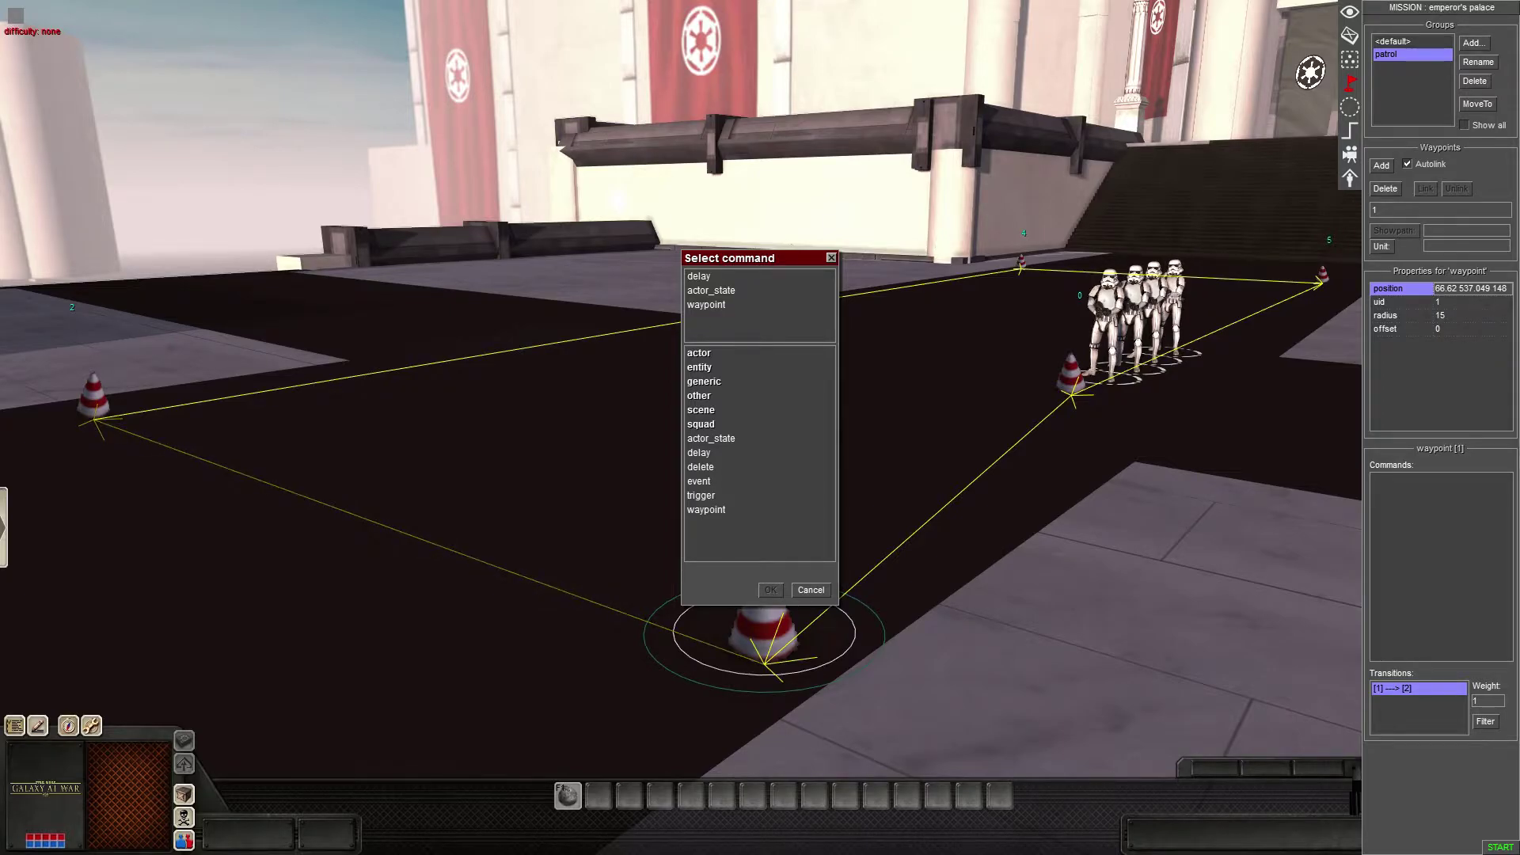
double_click(700, 353)
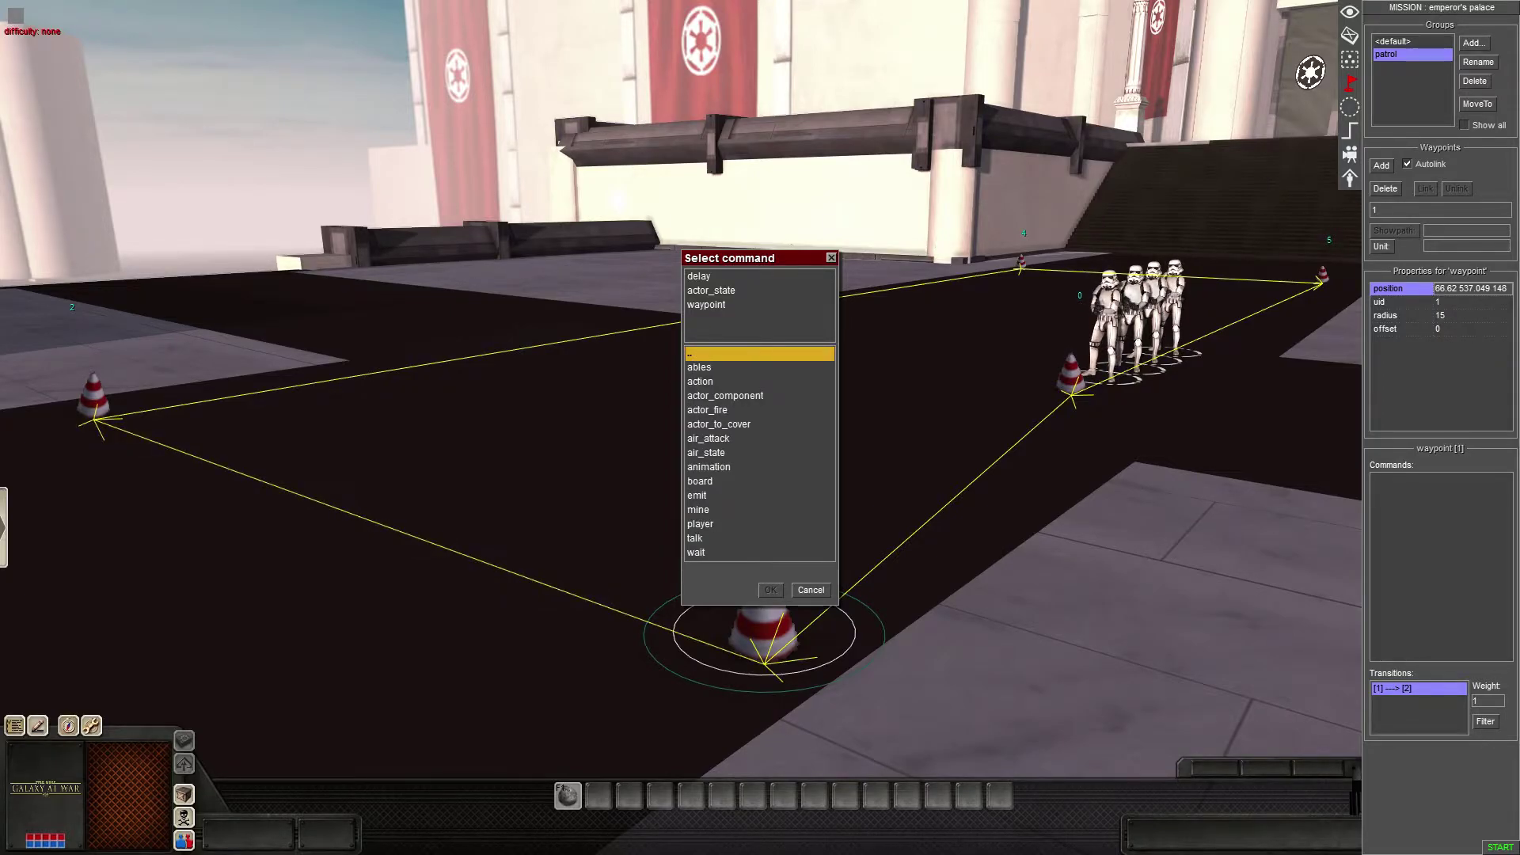
double_click(700, 354)
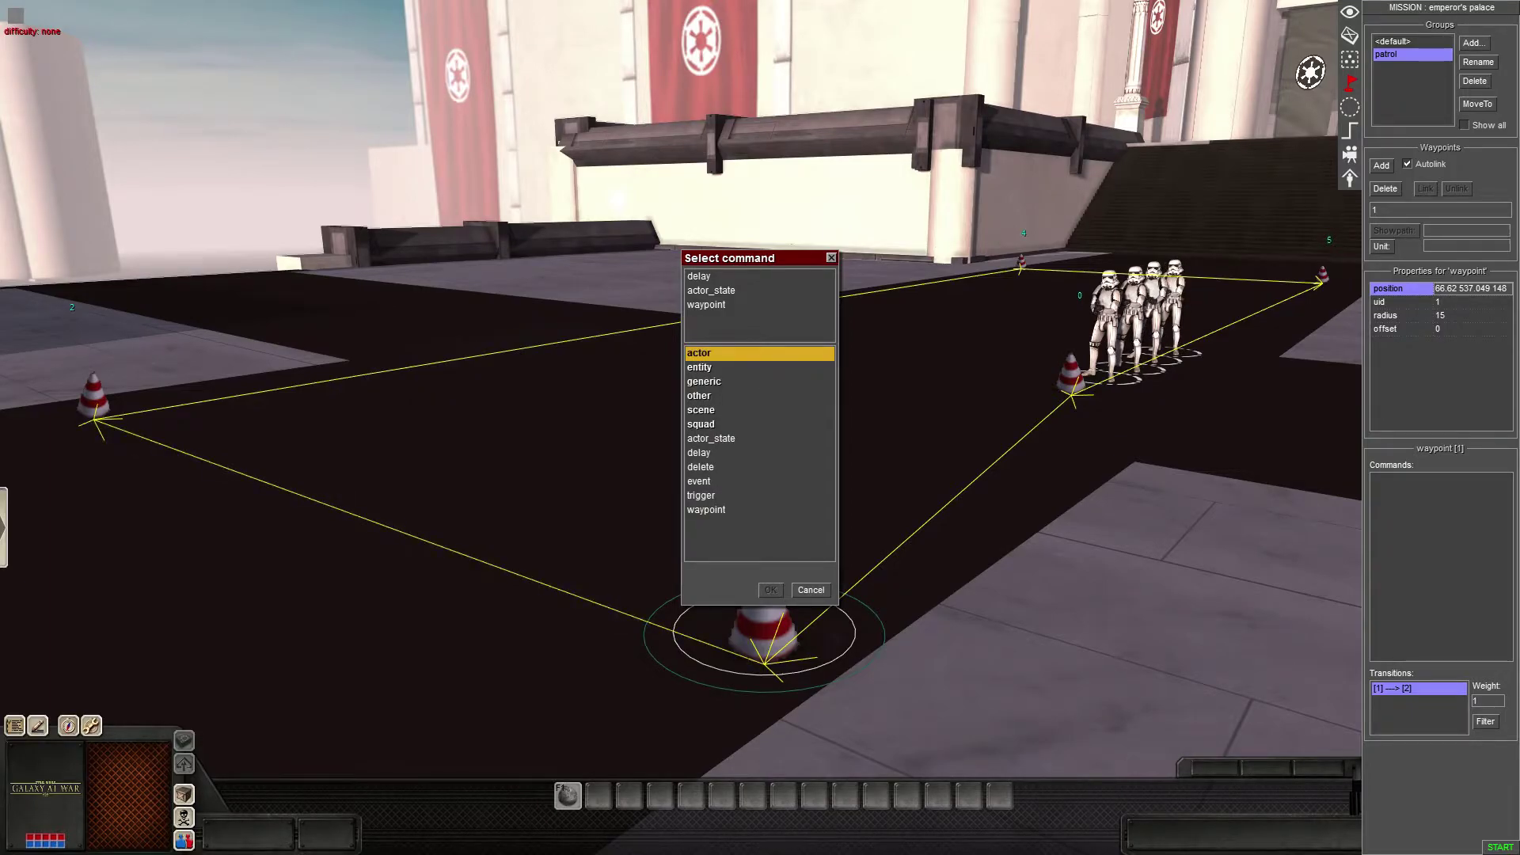
double_click(700, 353)
double_click(697, 552)
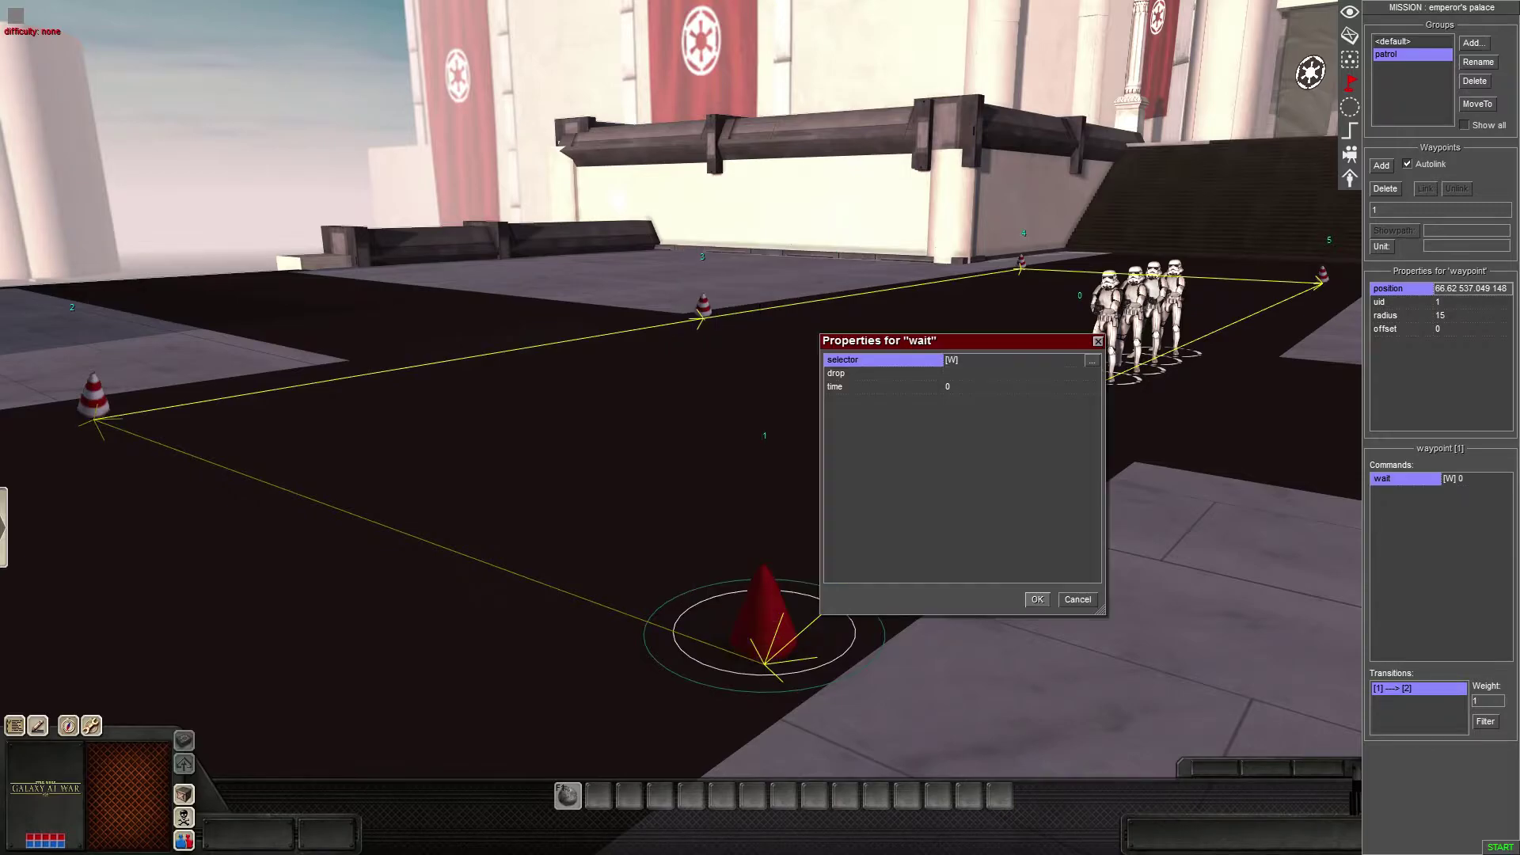
left_click(952, 387)
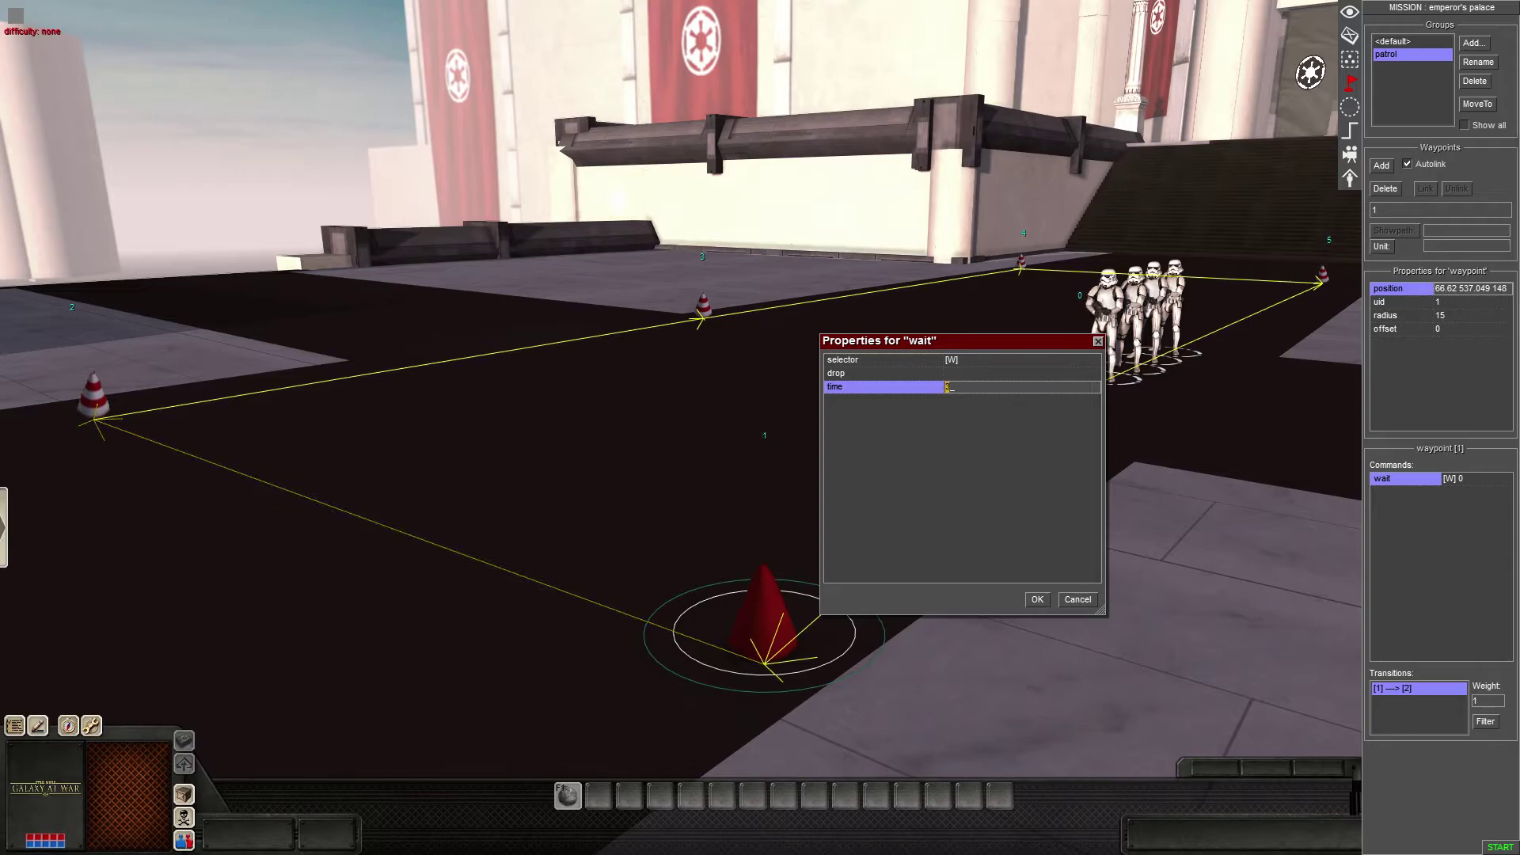
left_click(884, 360)
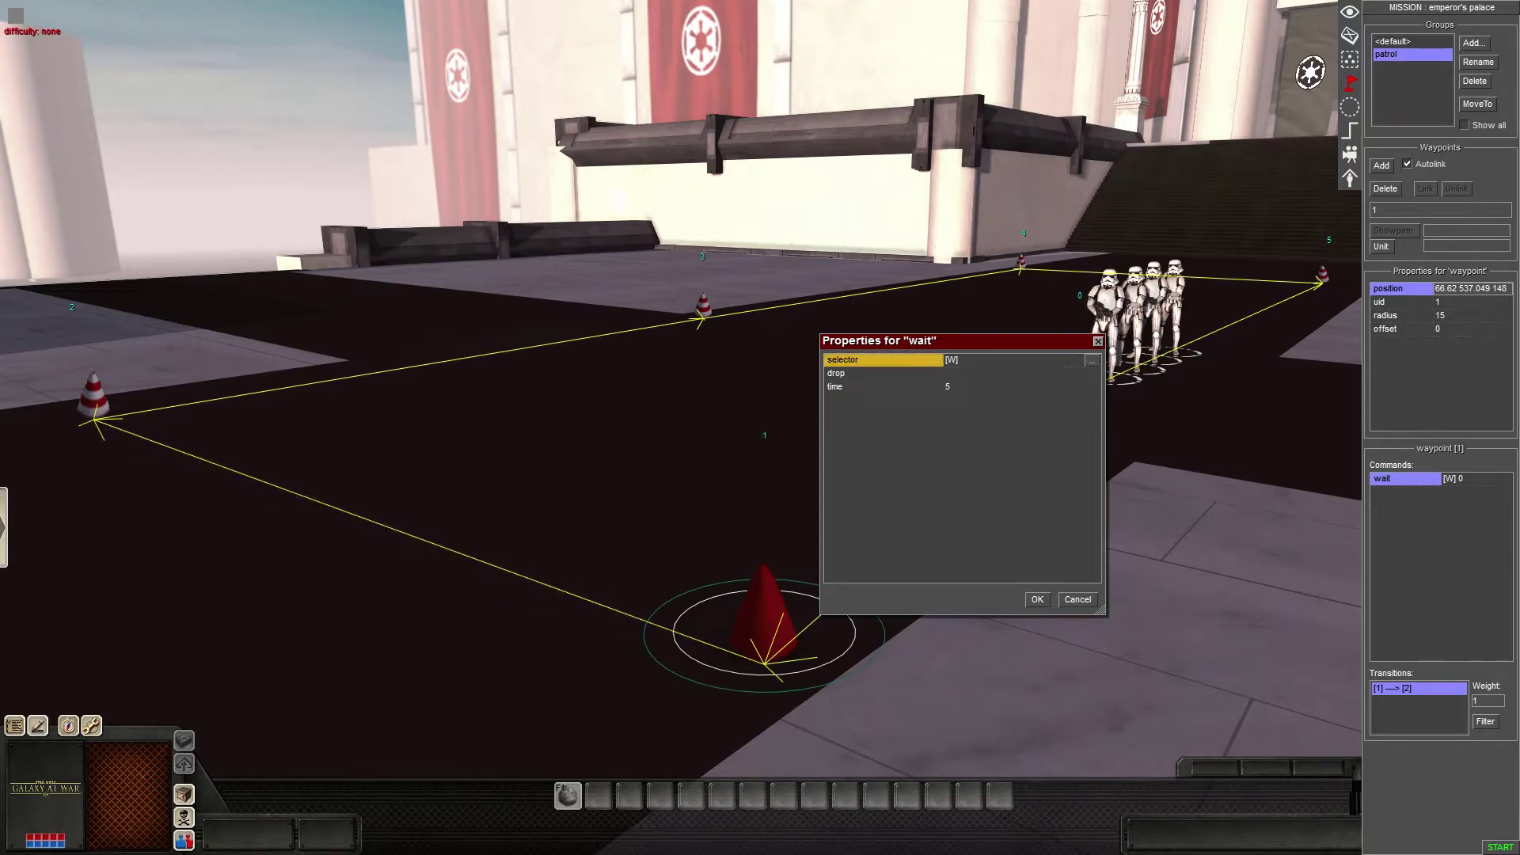
- Try standart as the source of the wait command's selector and return it to waypoint
left_click(1095, 360)
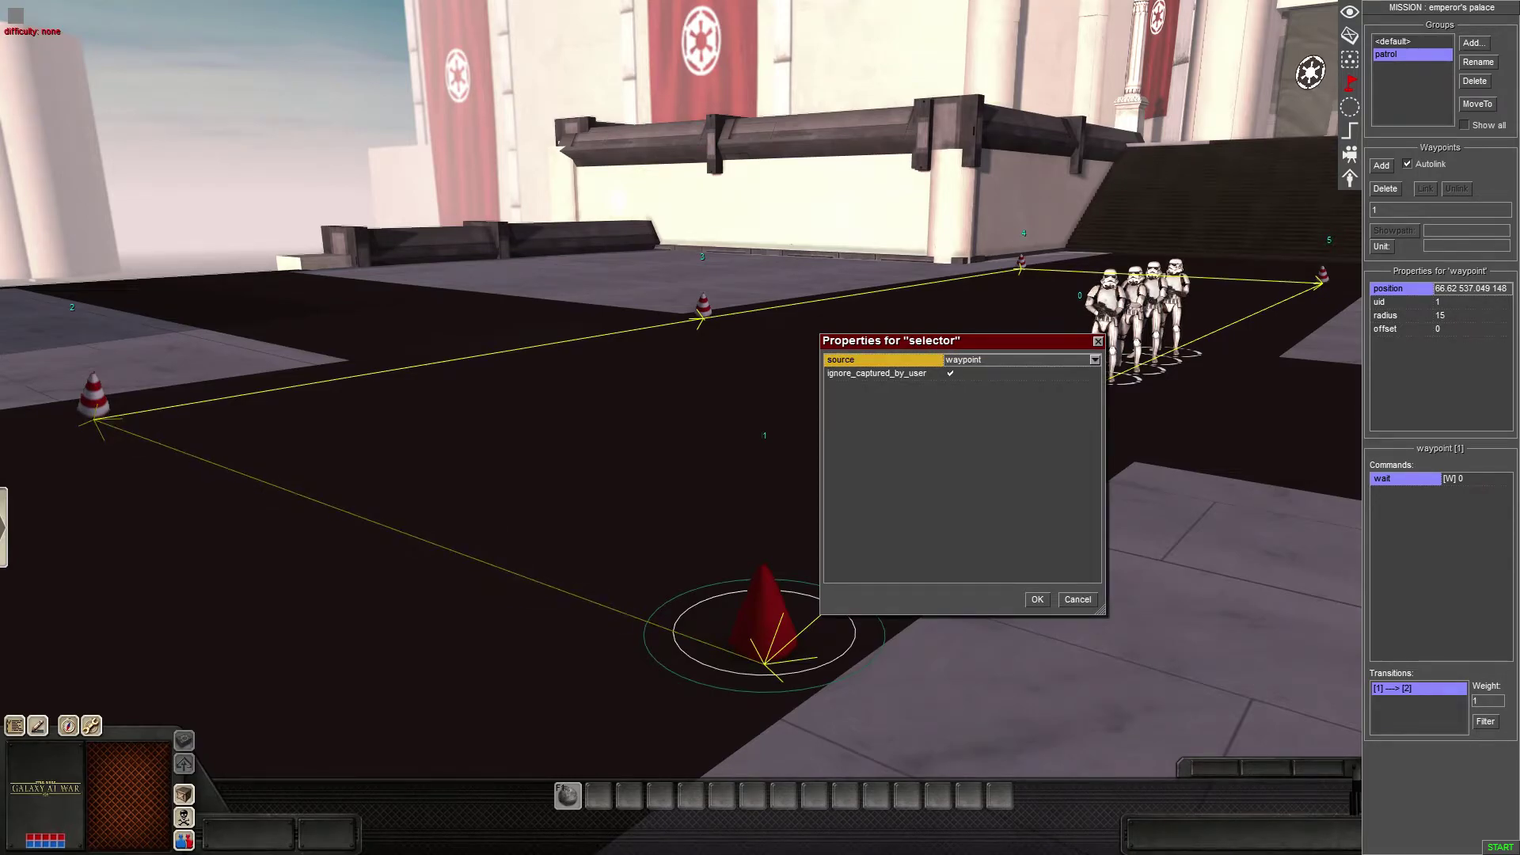
left_click(1095, 359)
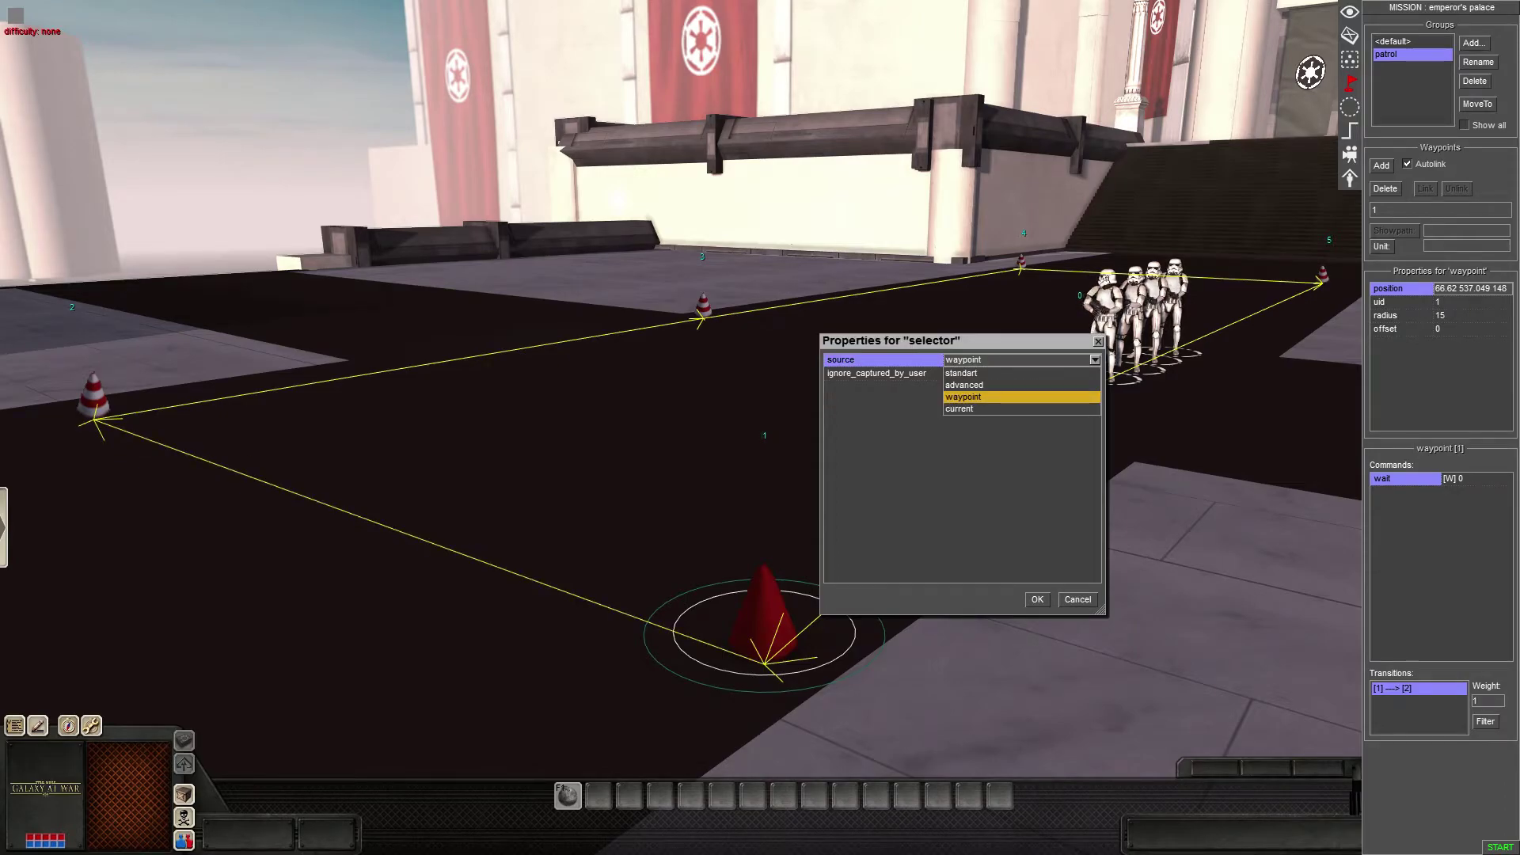
left_click(1095, 359)
key("Down")
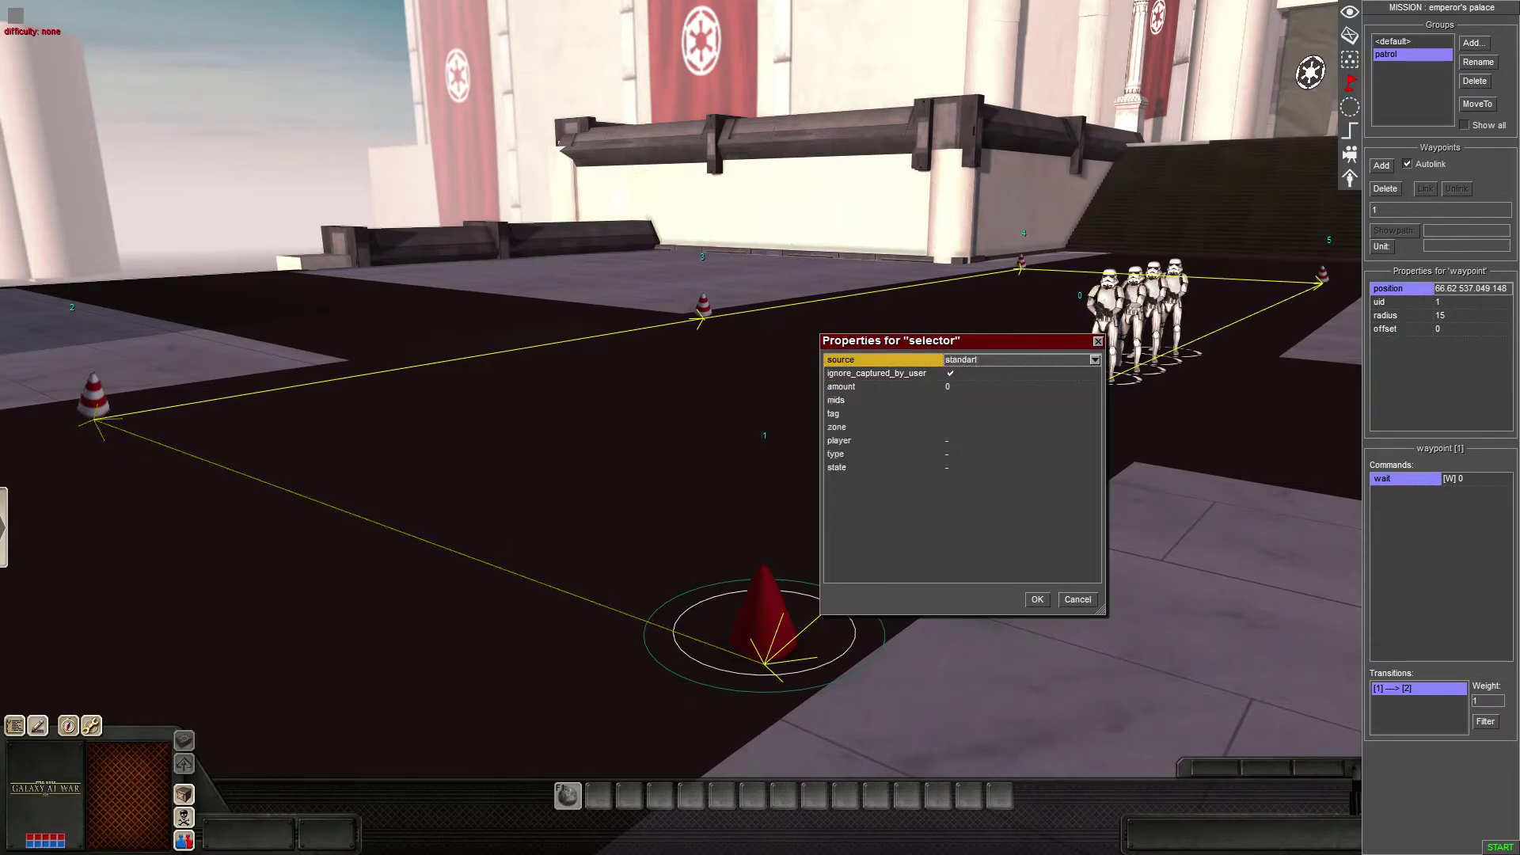
key("Up")
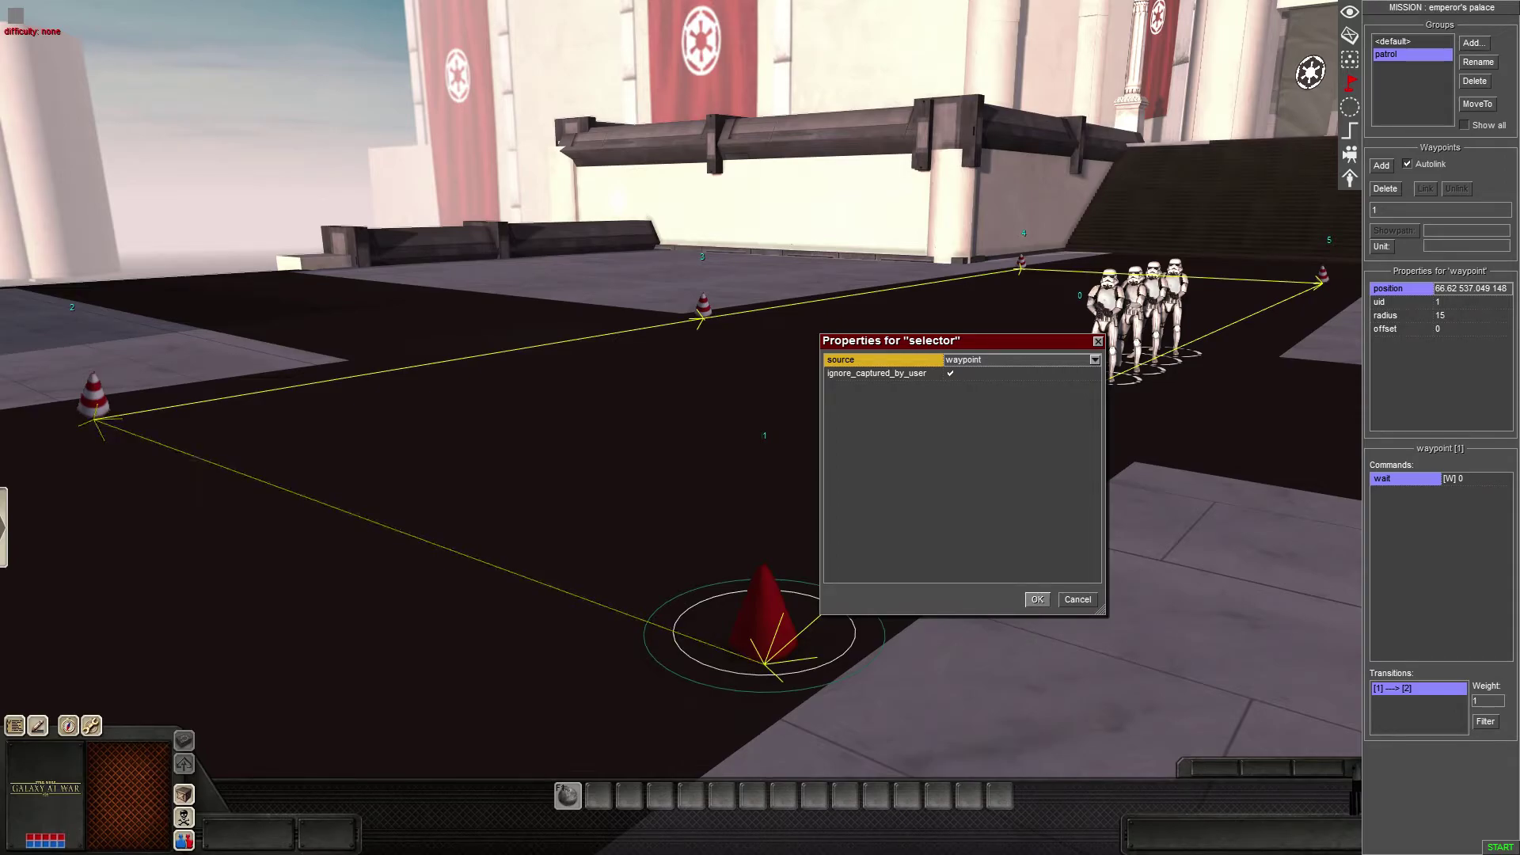
left_click(1037, 599)
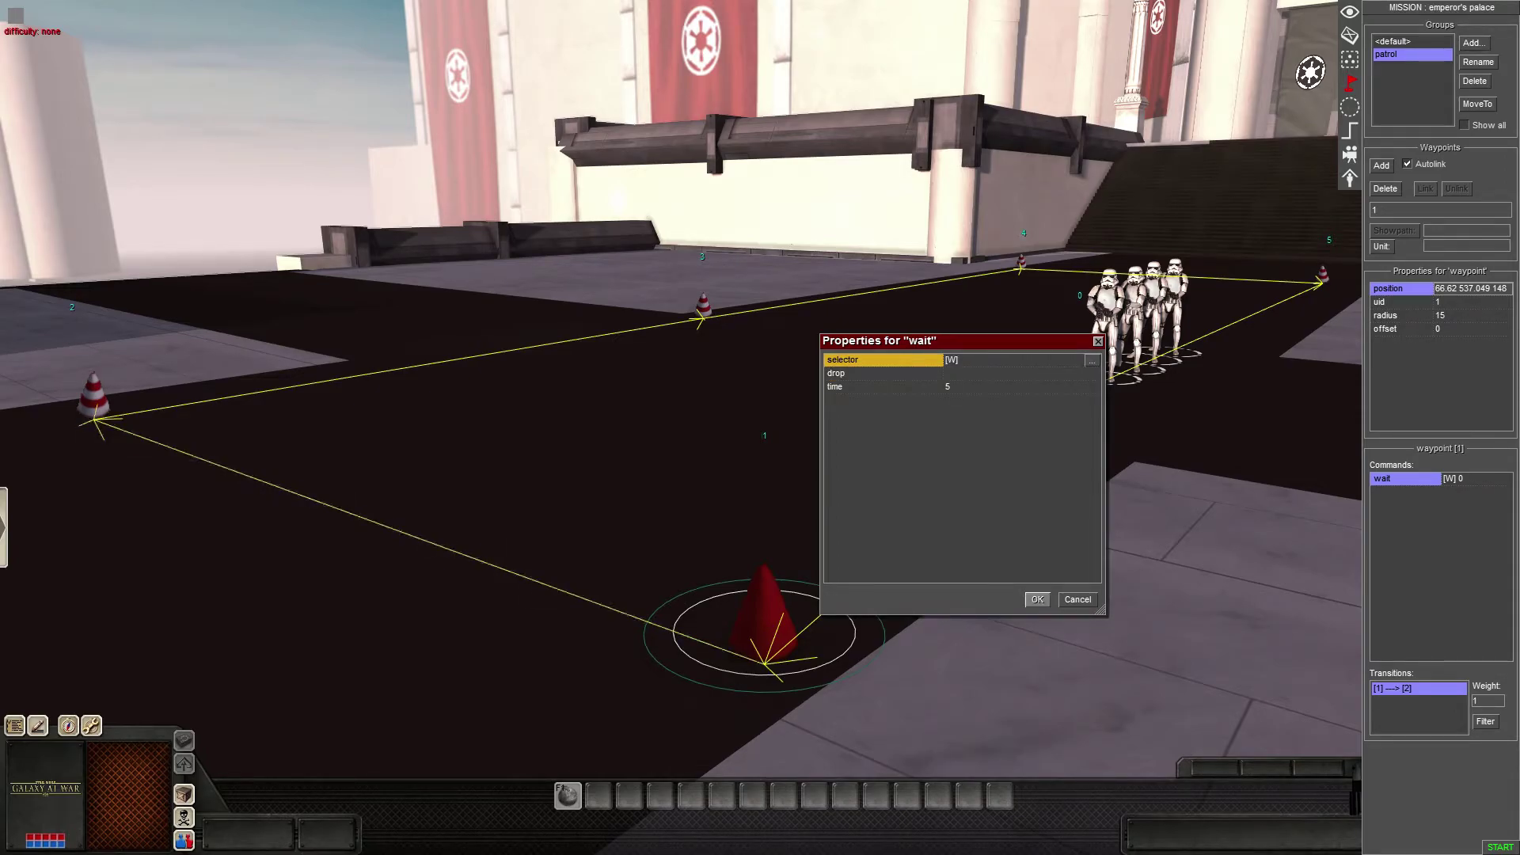
- Check the drop options of waypoint 1's wait command without choosing any and confirm the command's properties
left_click(959, 373)
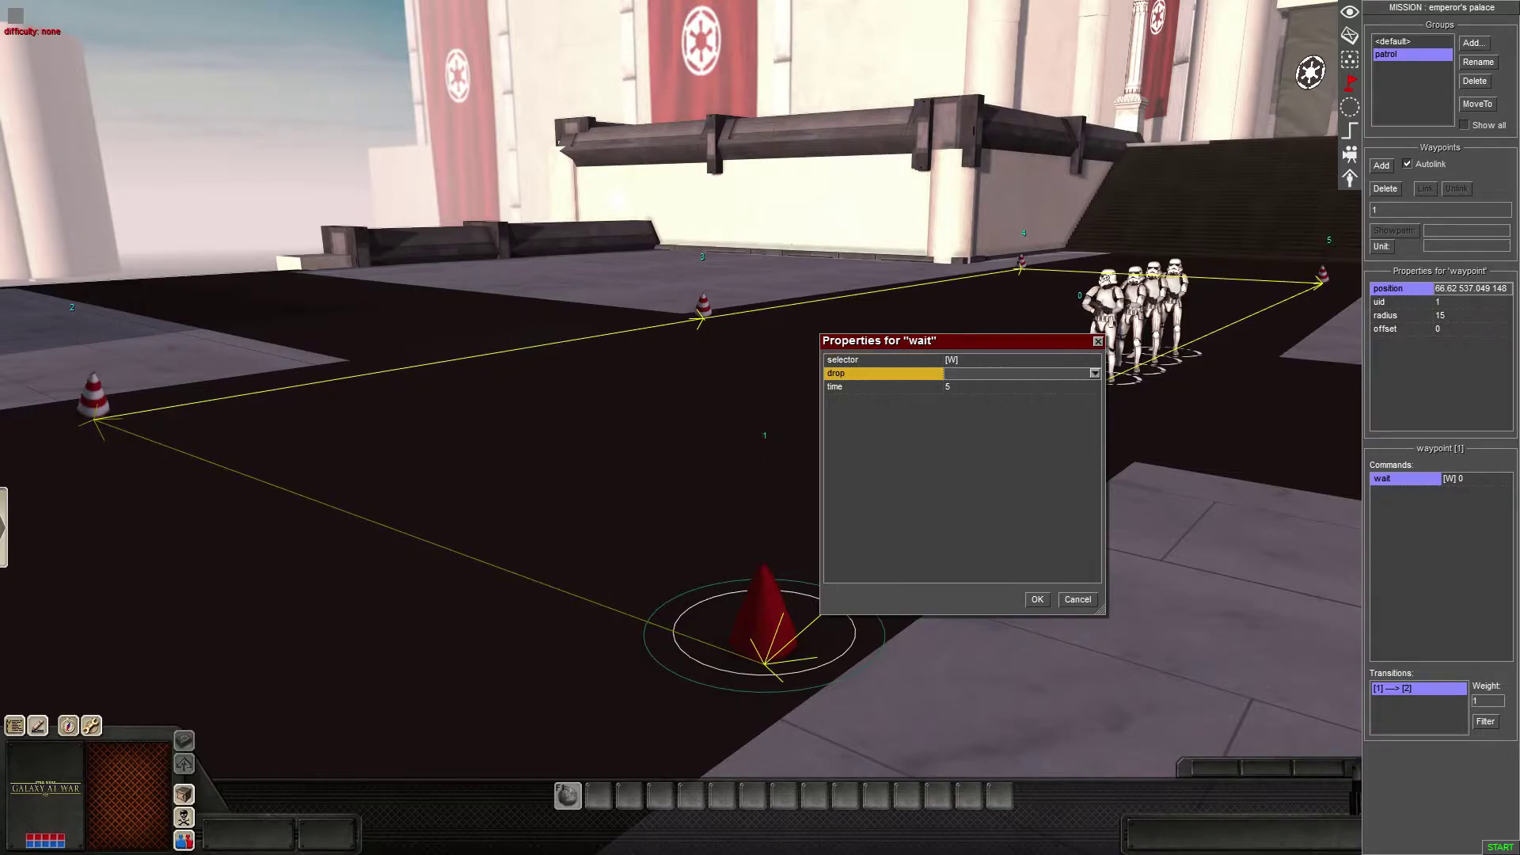
left_click(1095, 373)
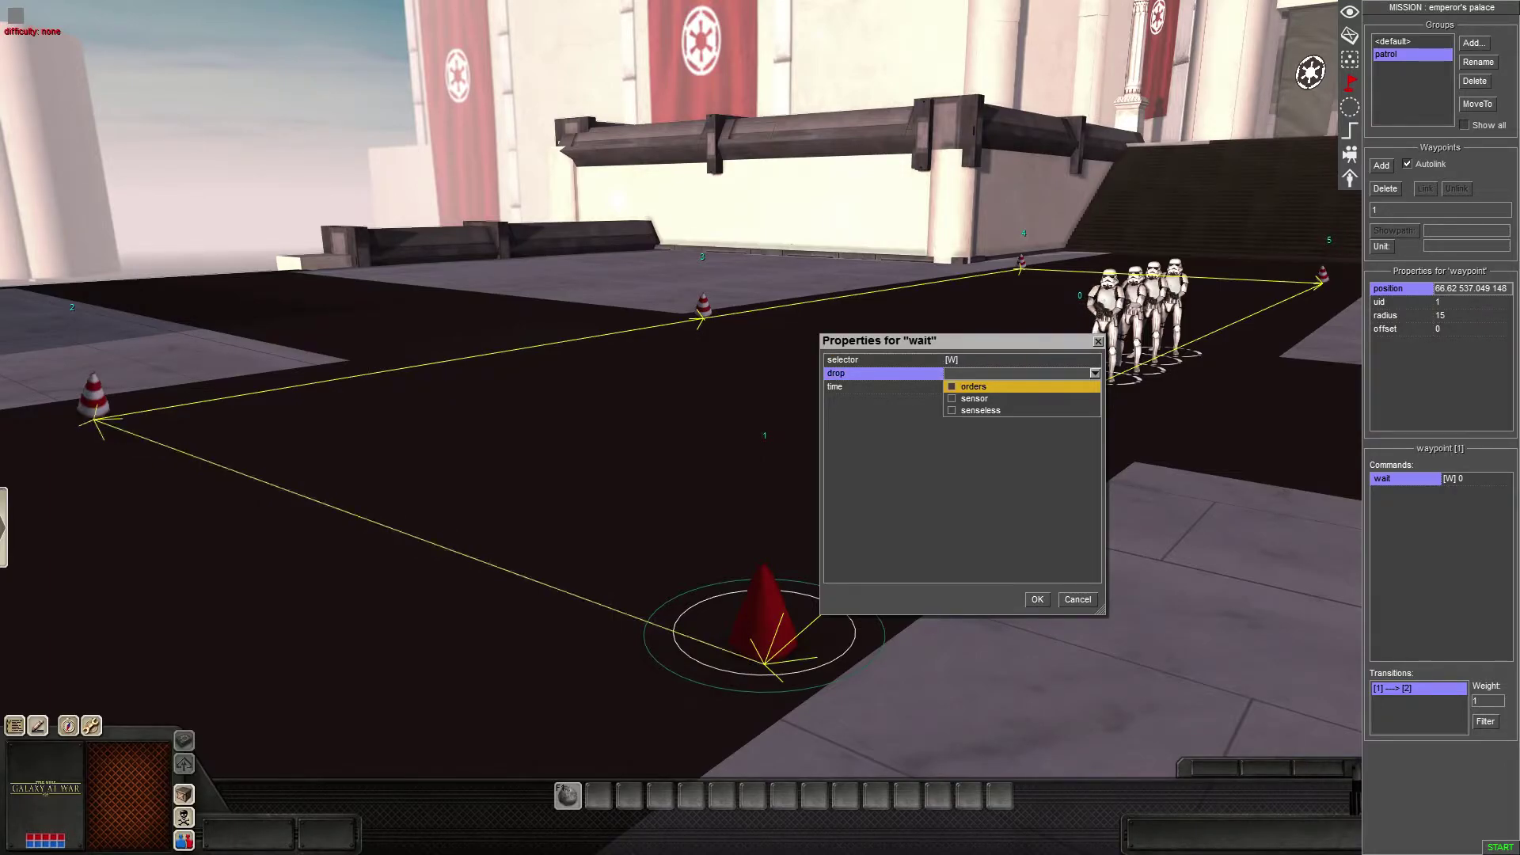
key("Escape")
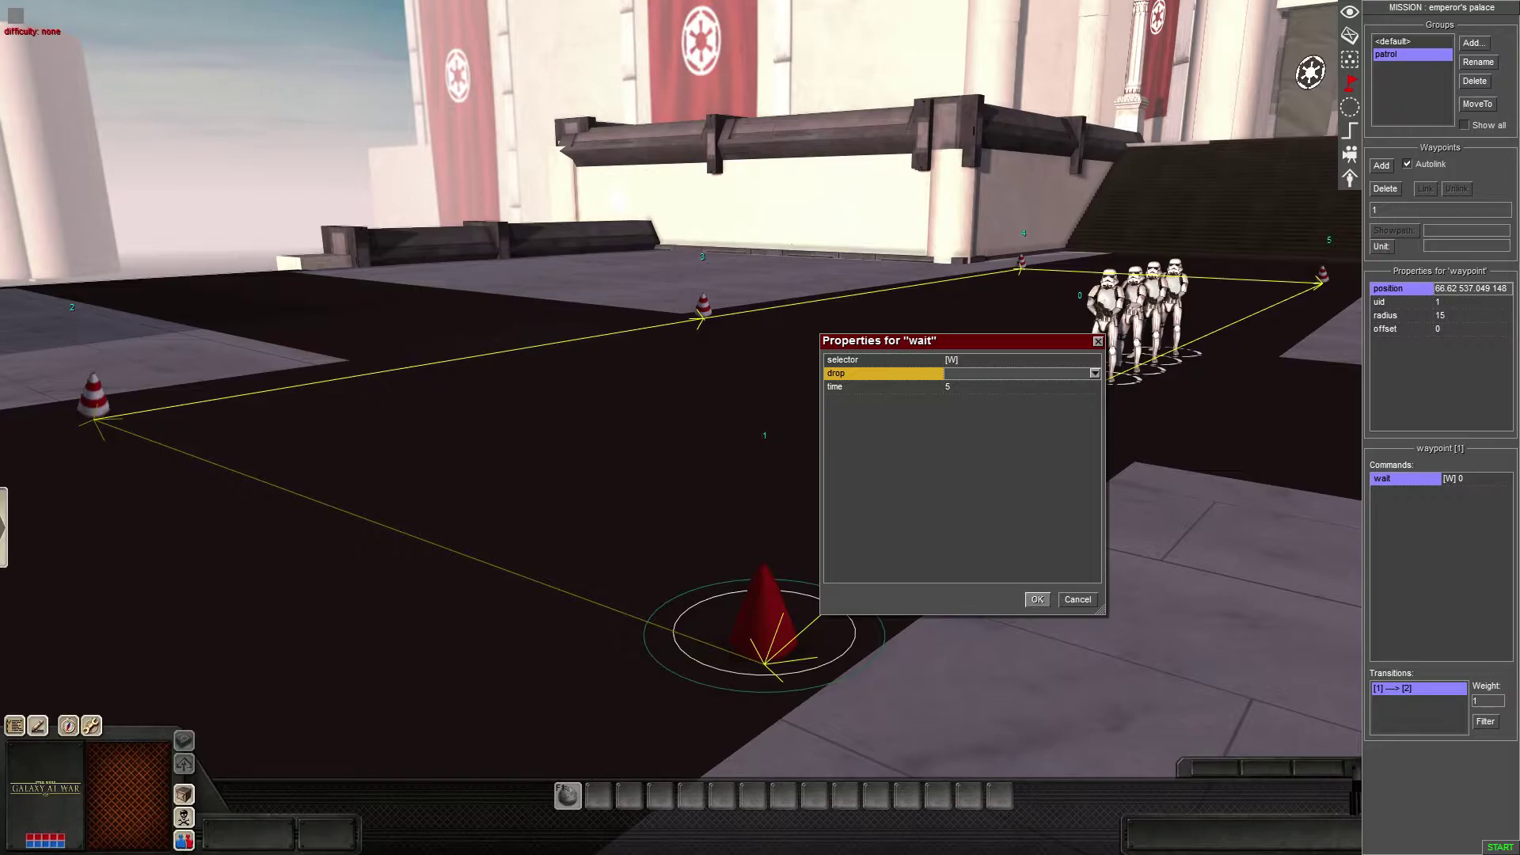
left_click(1037, 599)
middle_click_drag(1037, 599, 1132, 554)
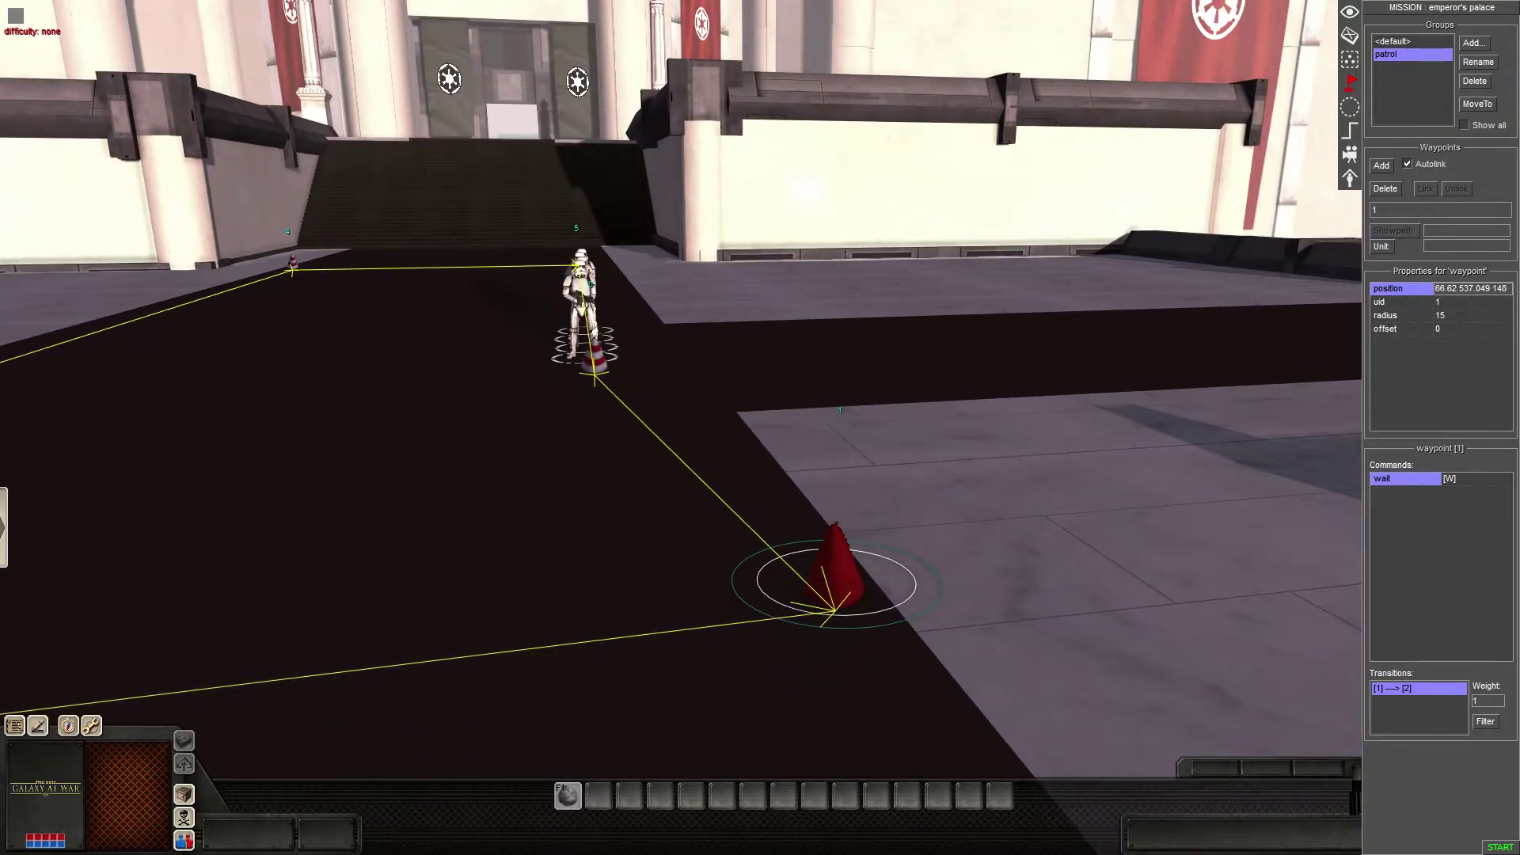
- Select the front storm trooper of the patrol and open its function call settings with AniPlay chosen
left_click_drag(933, 367, 1035, 459)
key("Left")
key("Down")
key("Right")
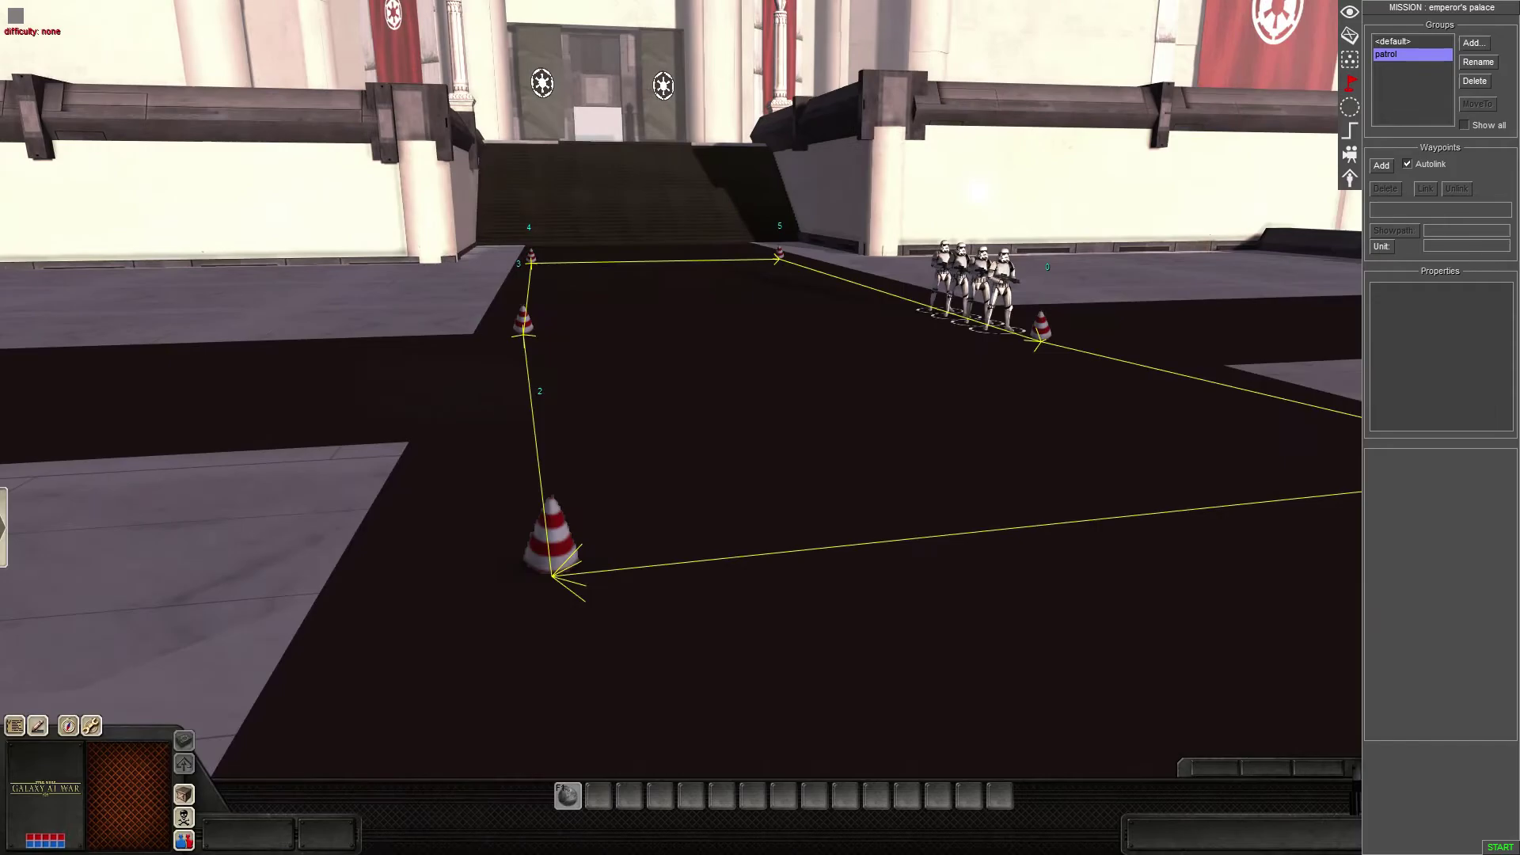
key("Right")
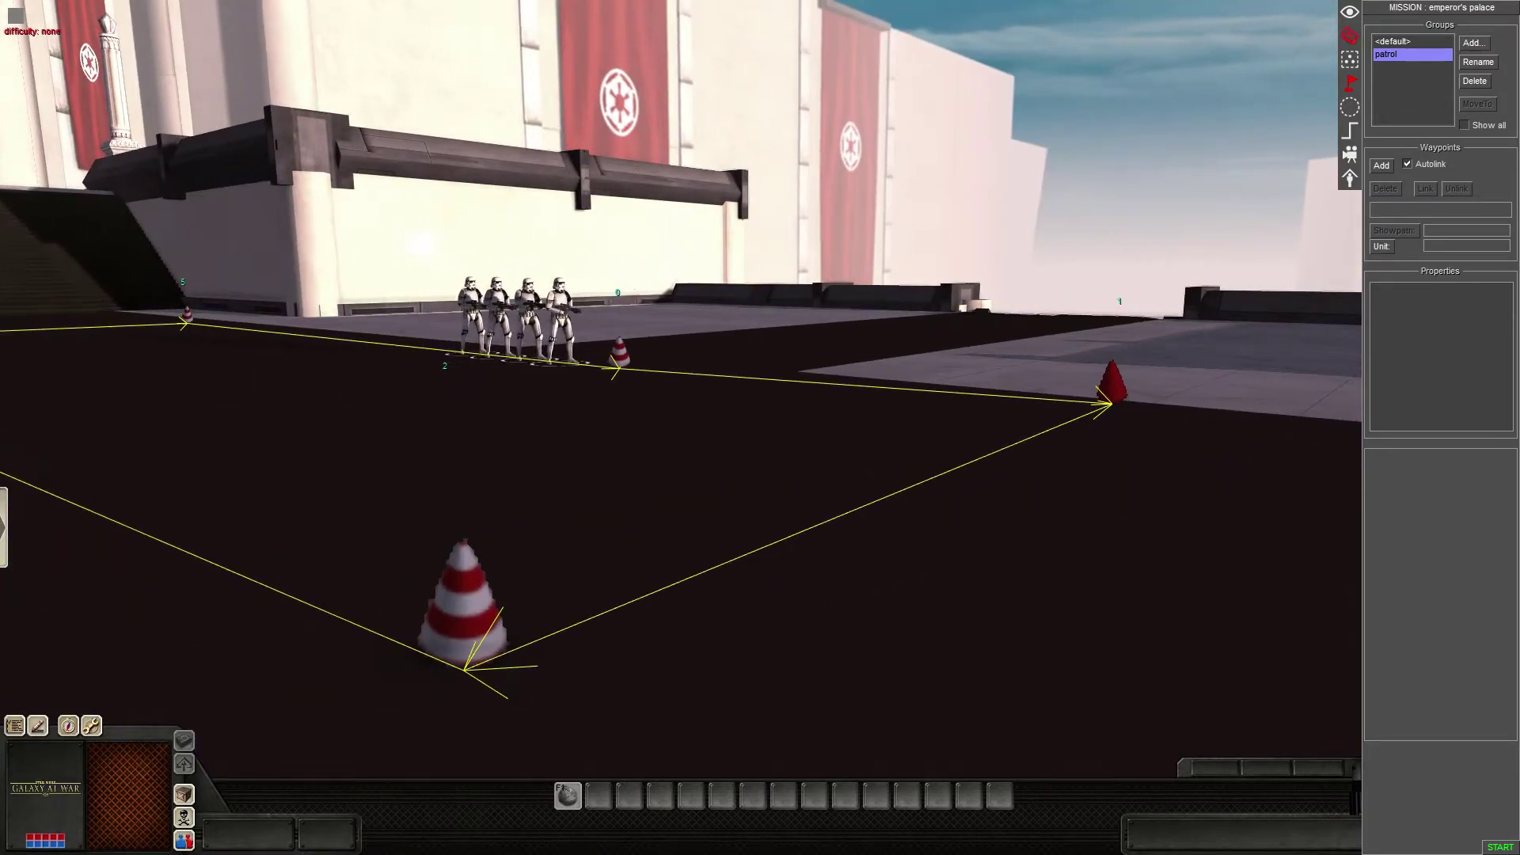
key("F1")
key("Up")
left_click(749, 475)
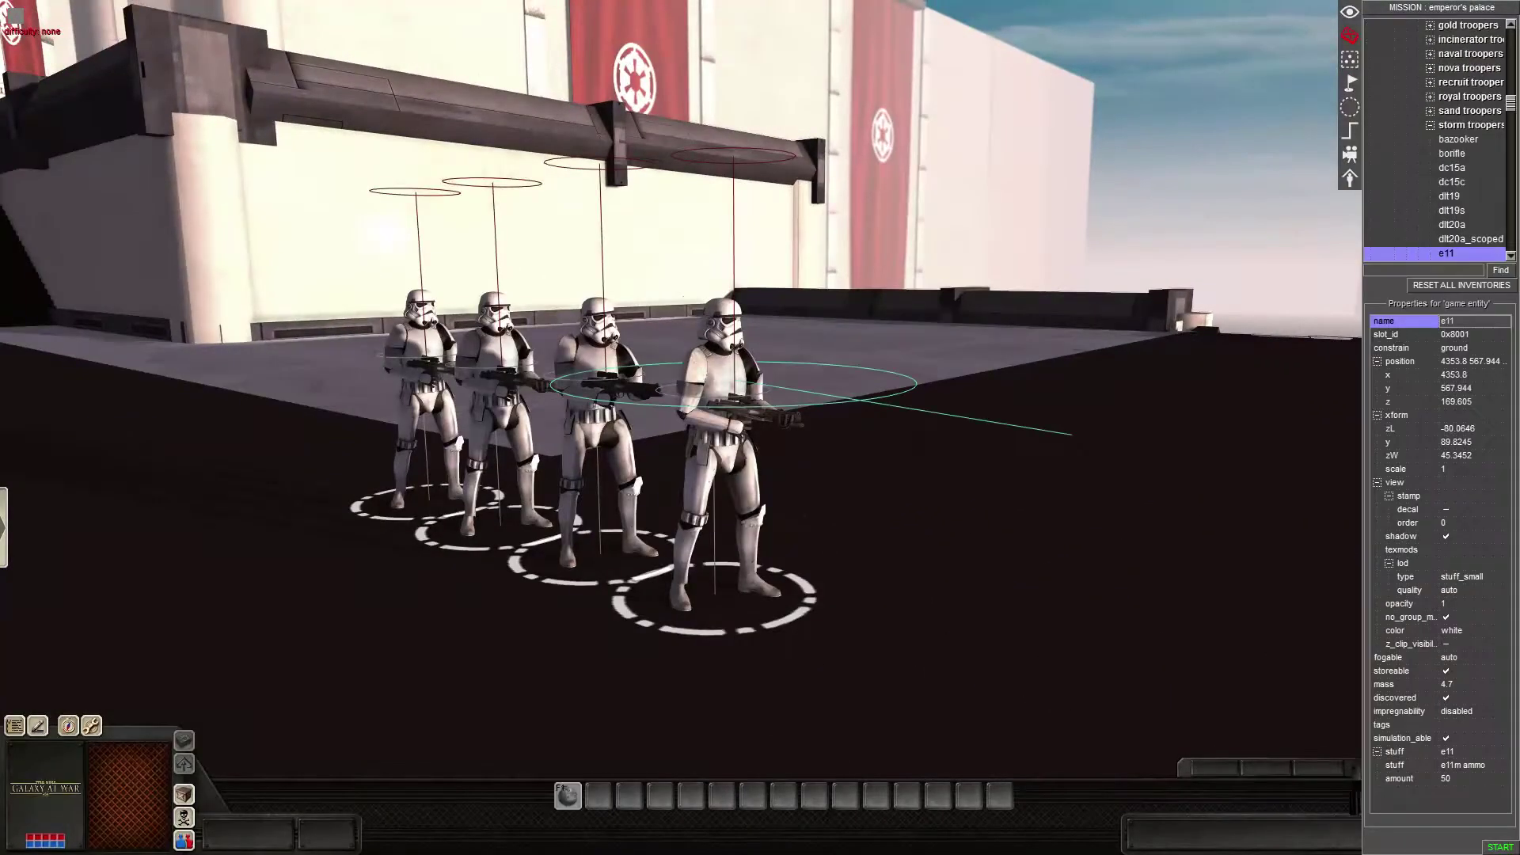
left_click(716, 460)
right_click(706, 523)
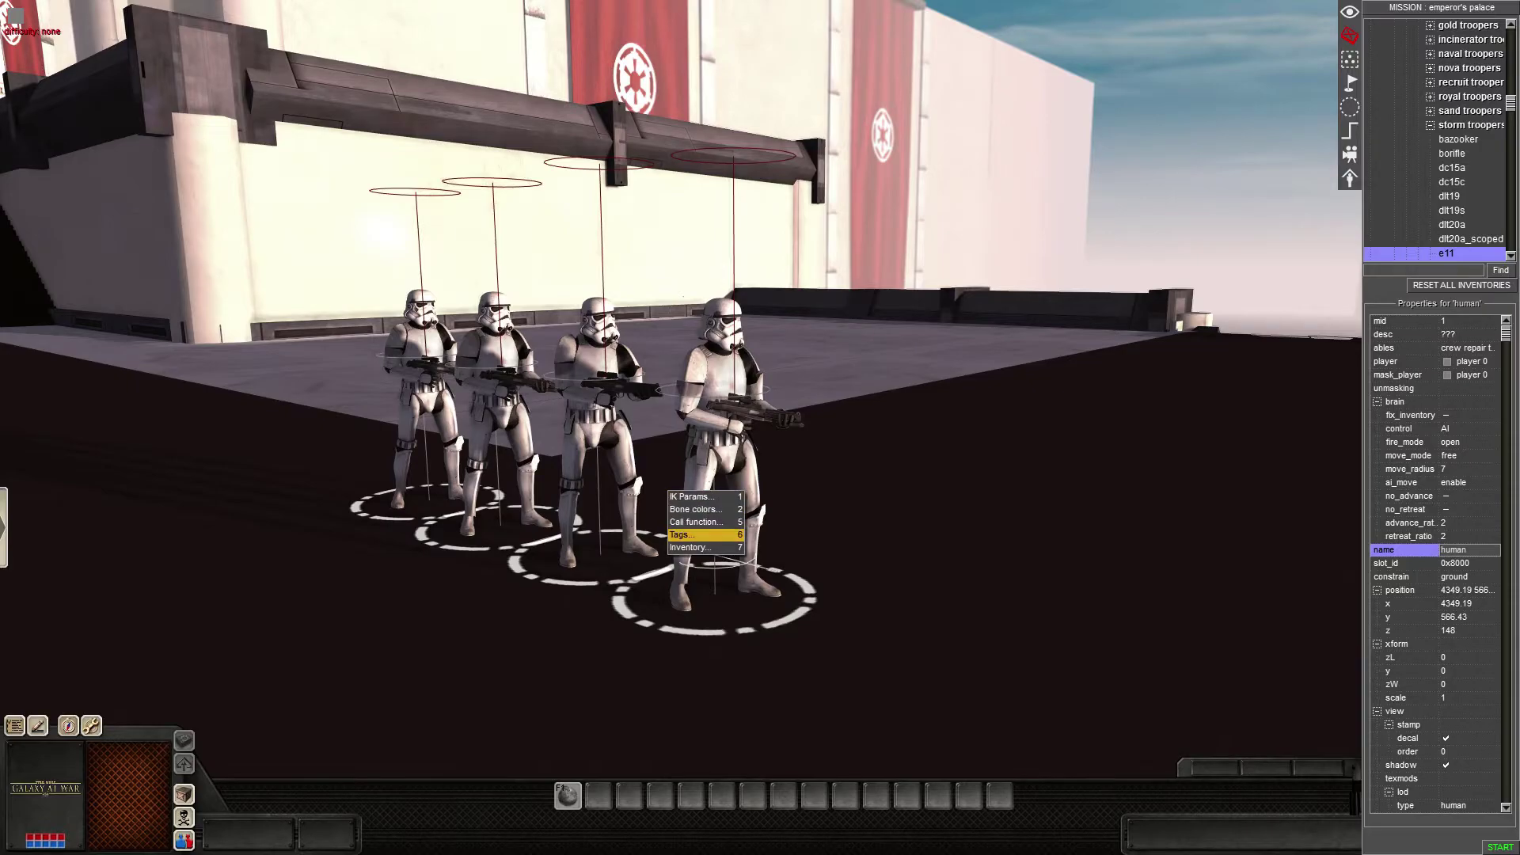
left_click(701, 522)
left_click(645, 371)
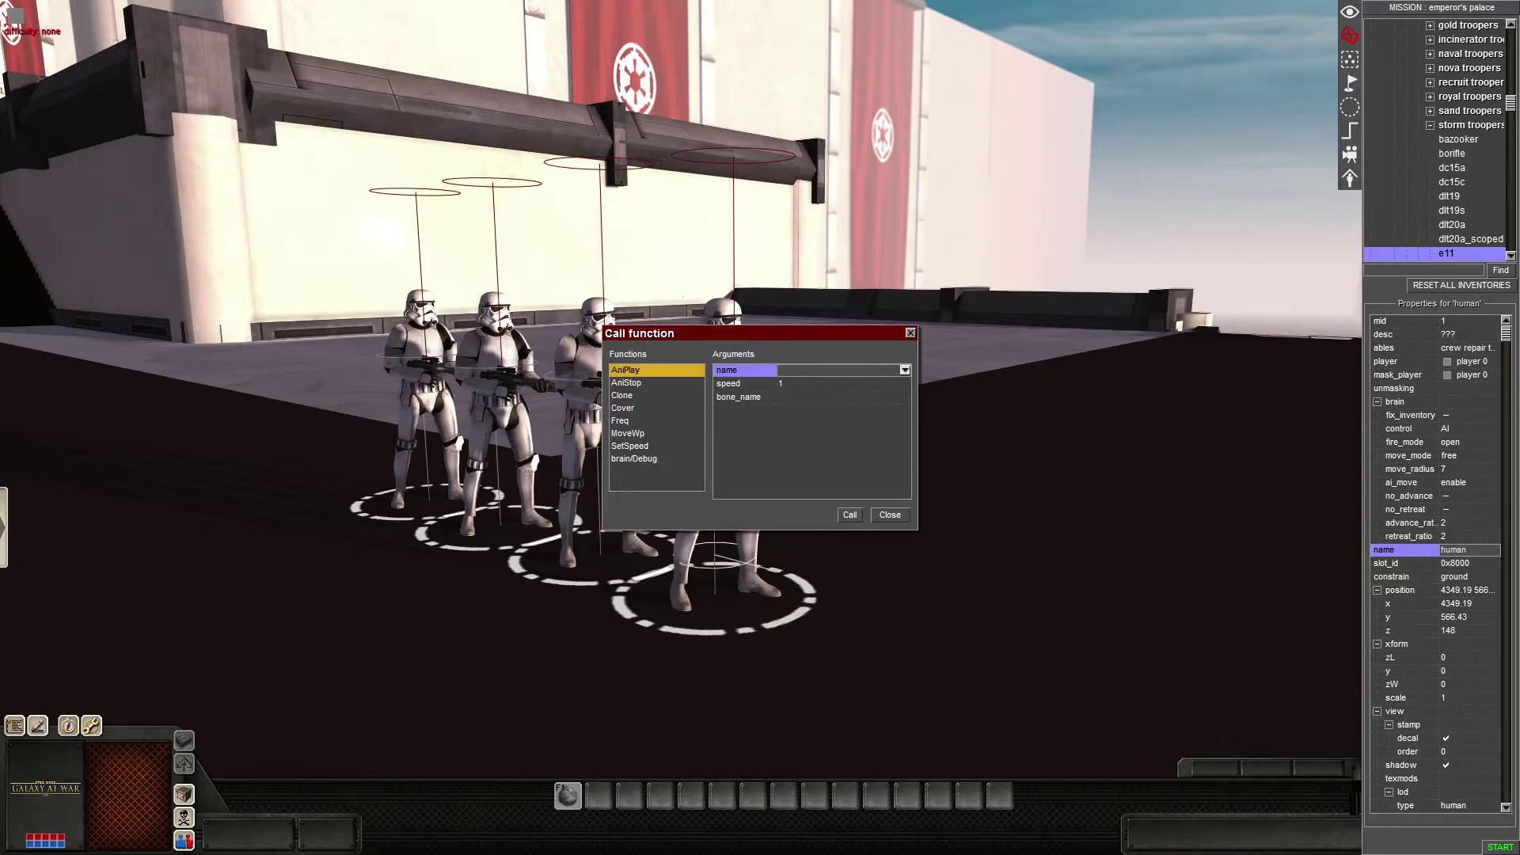
- Preview the animation gaw_direction1 on the front storm trooper with AniPlay, then close the function call settings
left_click(905, 370)
scroll(879, 408, "down", 15)
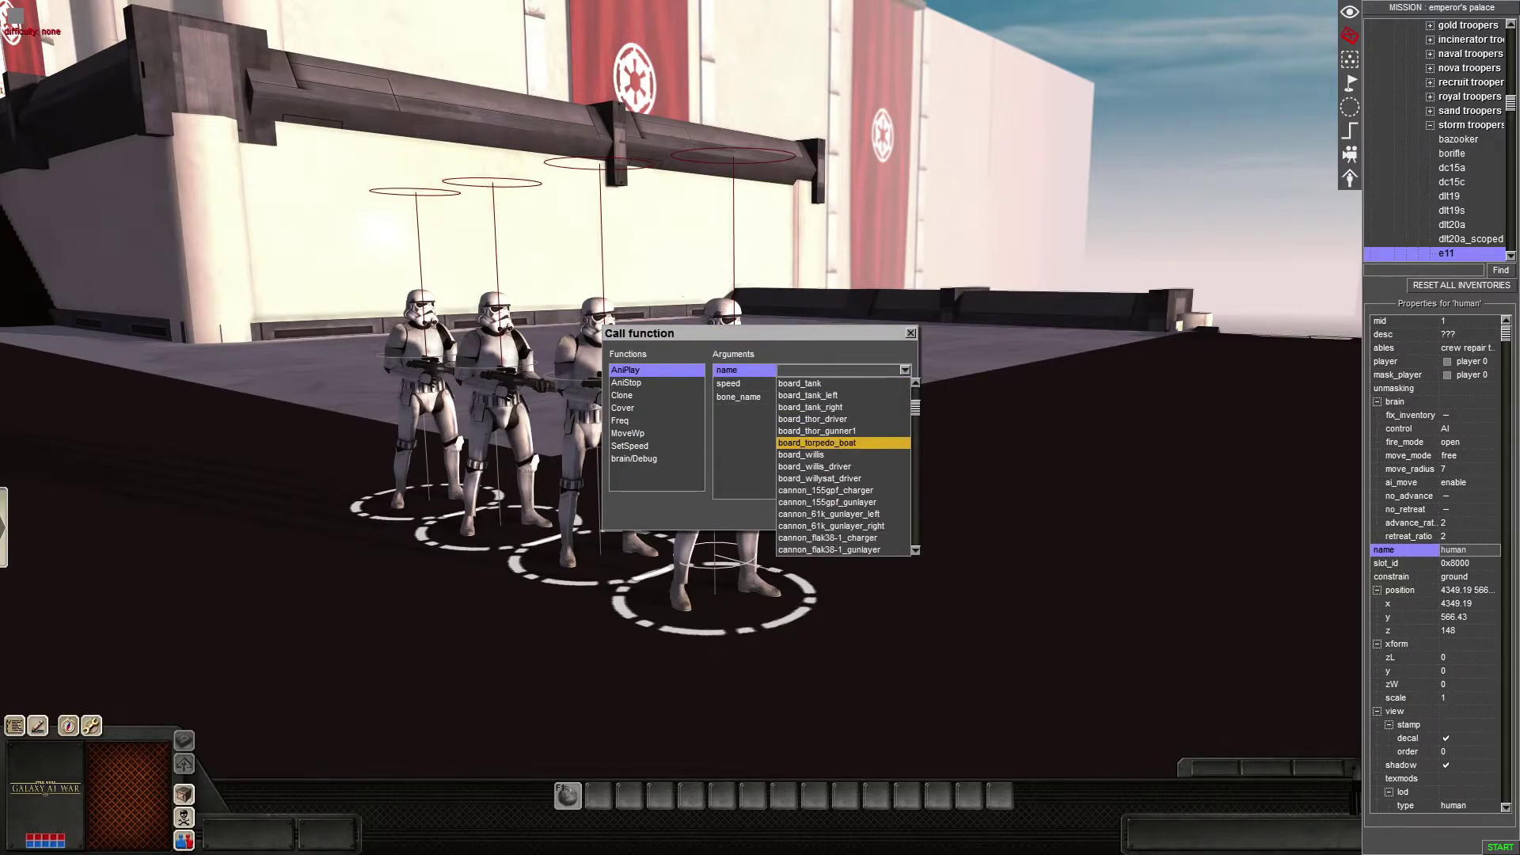
scroll(843, 467, "down", 10)
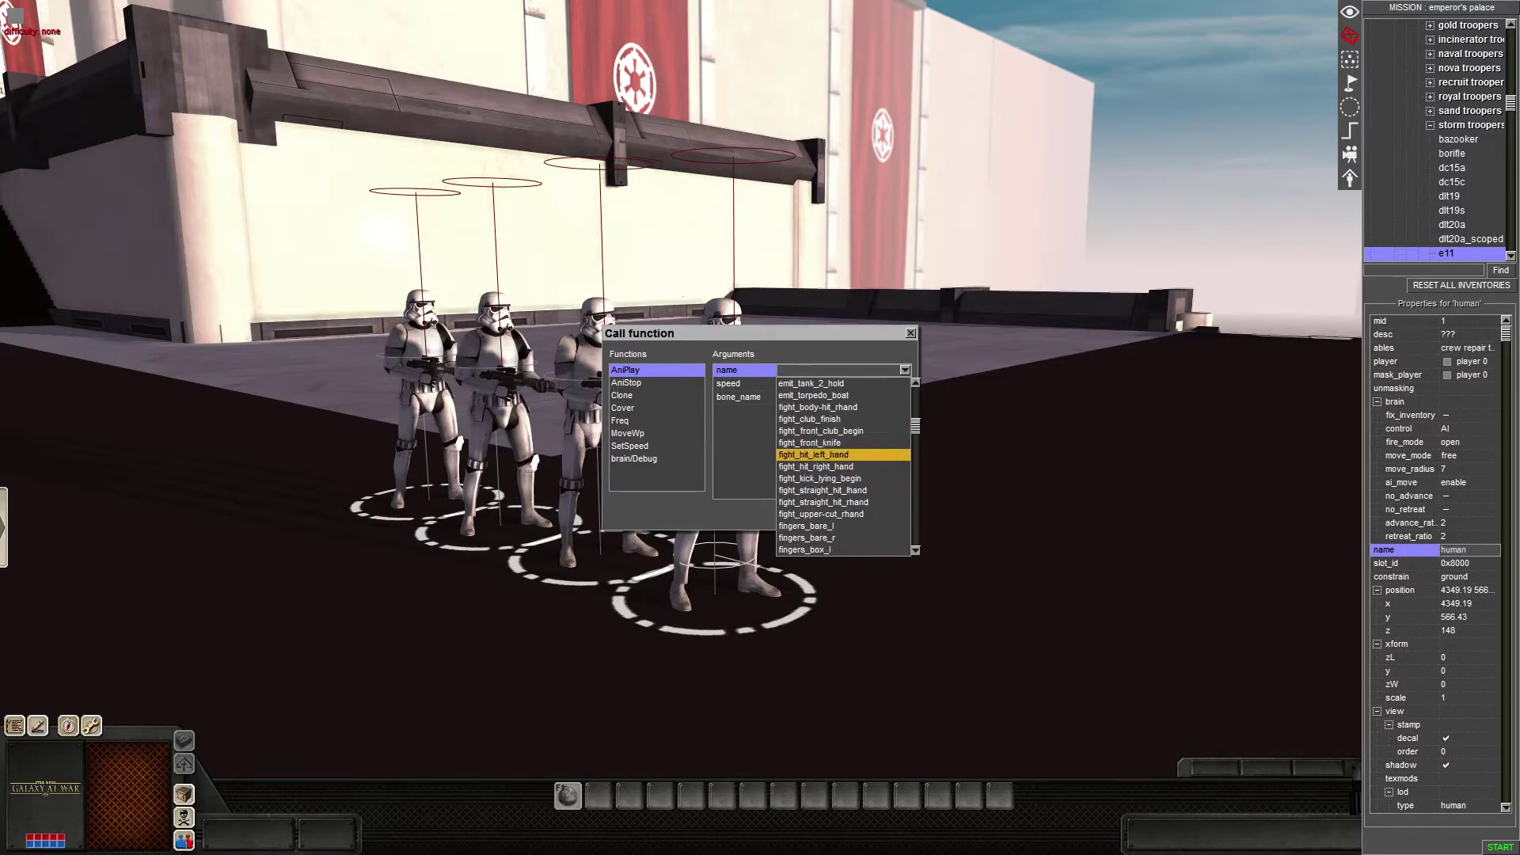
scroll(843, 475, "down", 6)
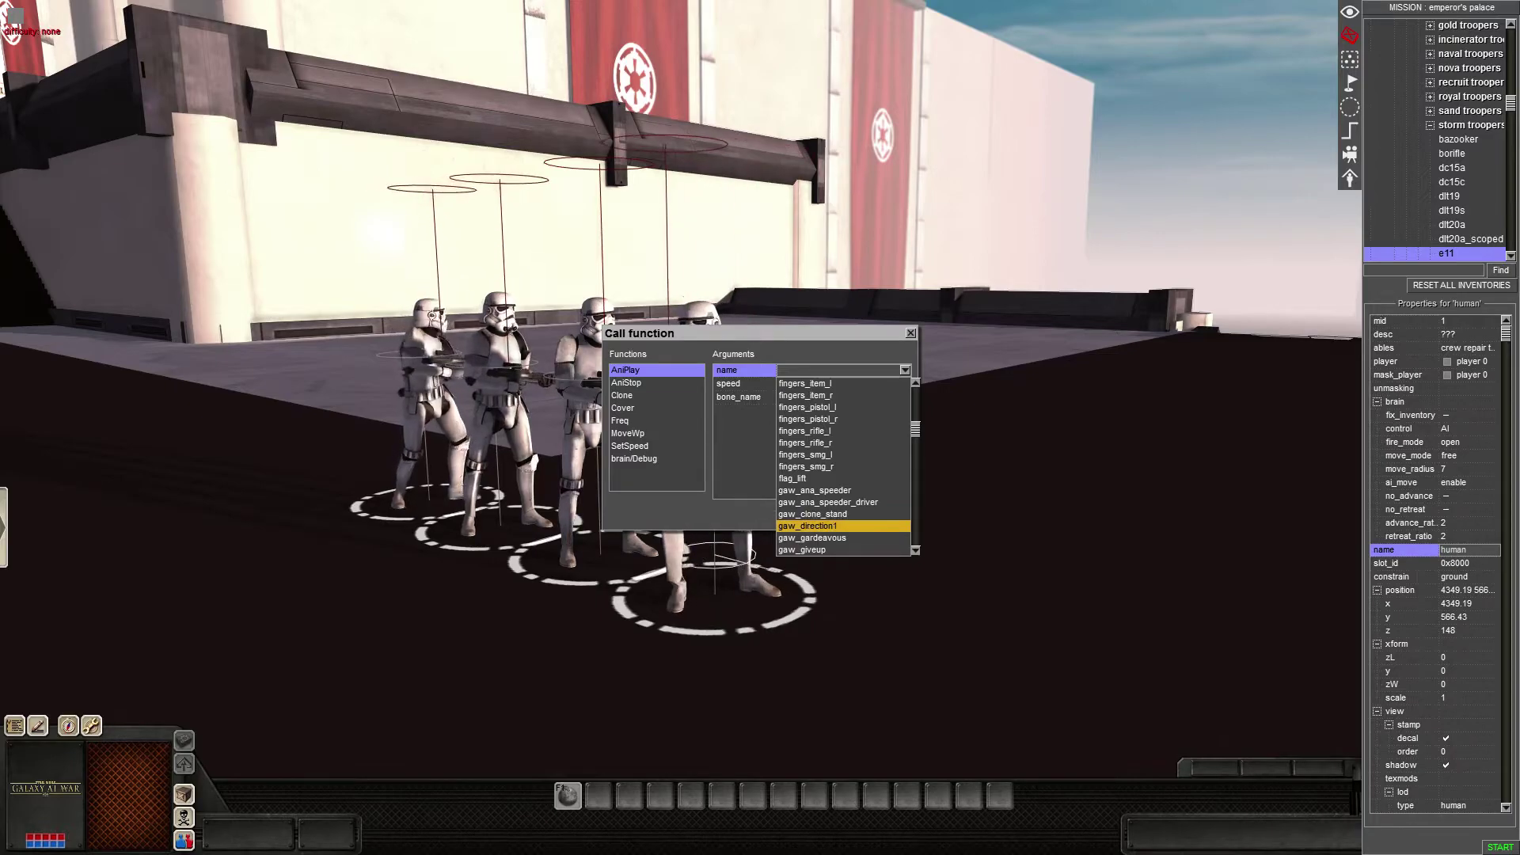
left_click(843, 526)
left_click(808, 370)
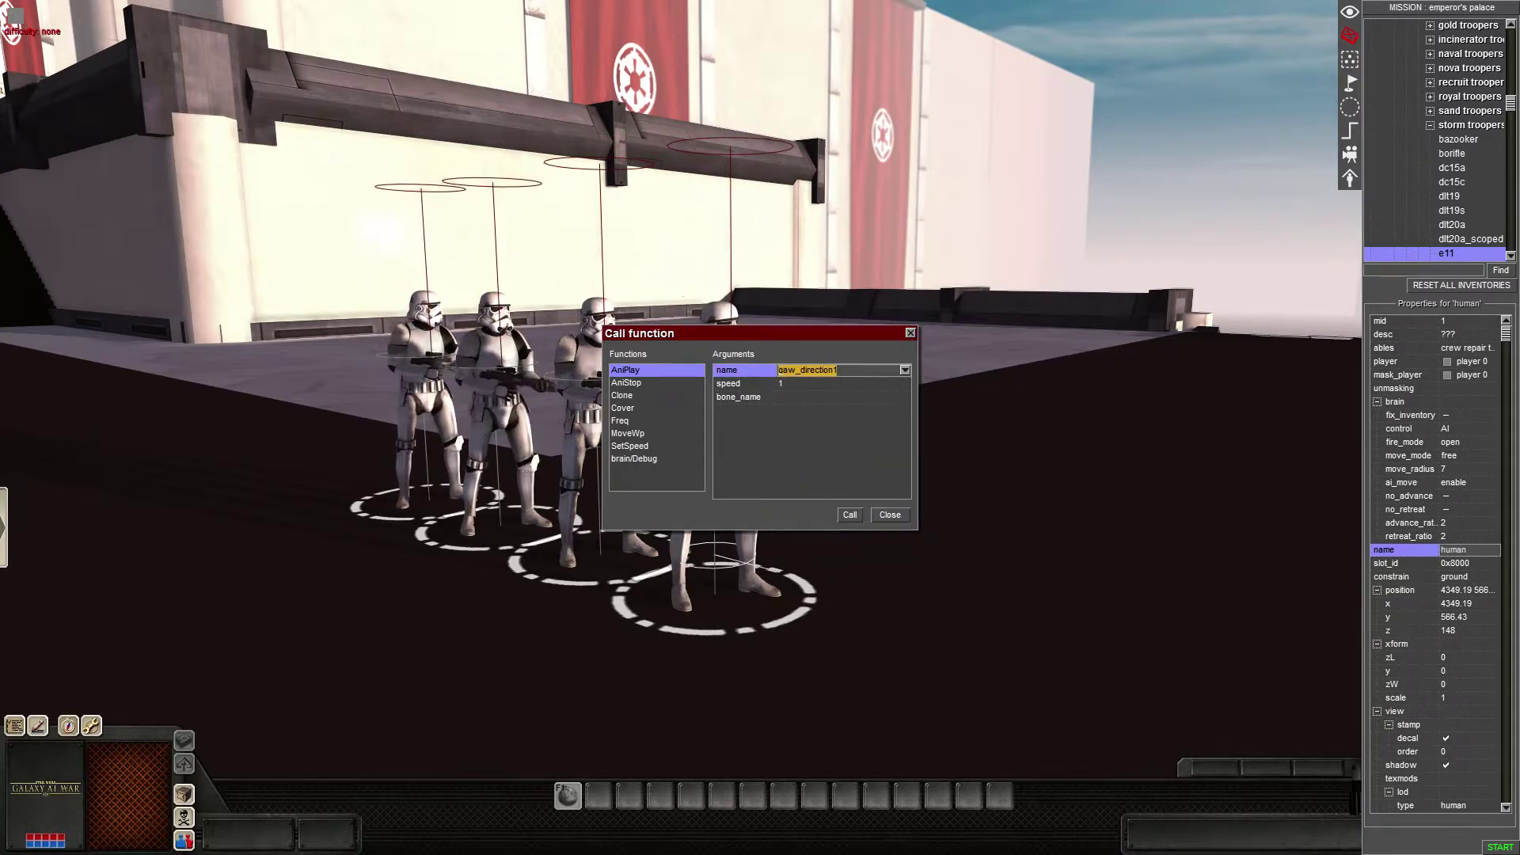
left_click(849, 515)
left_click(890, 515)
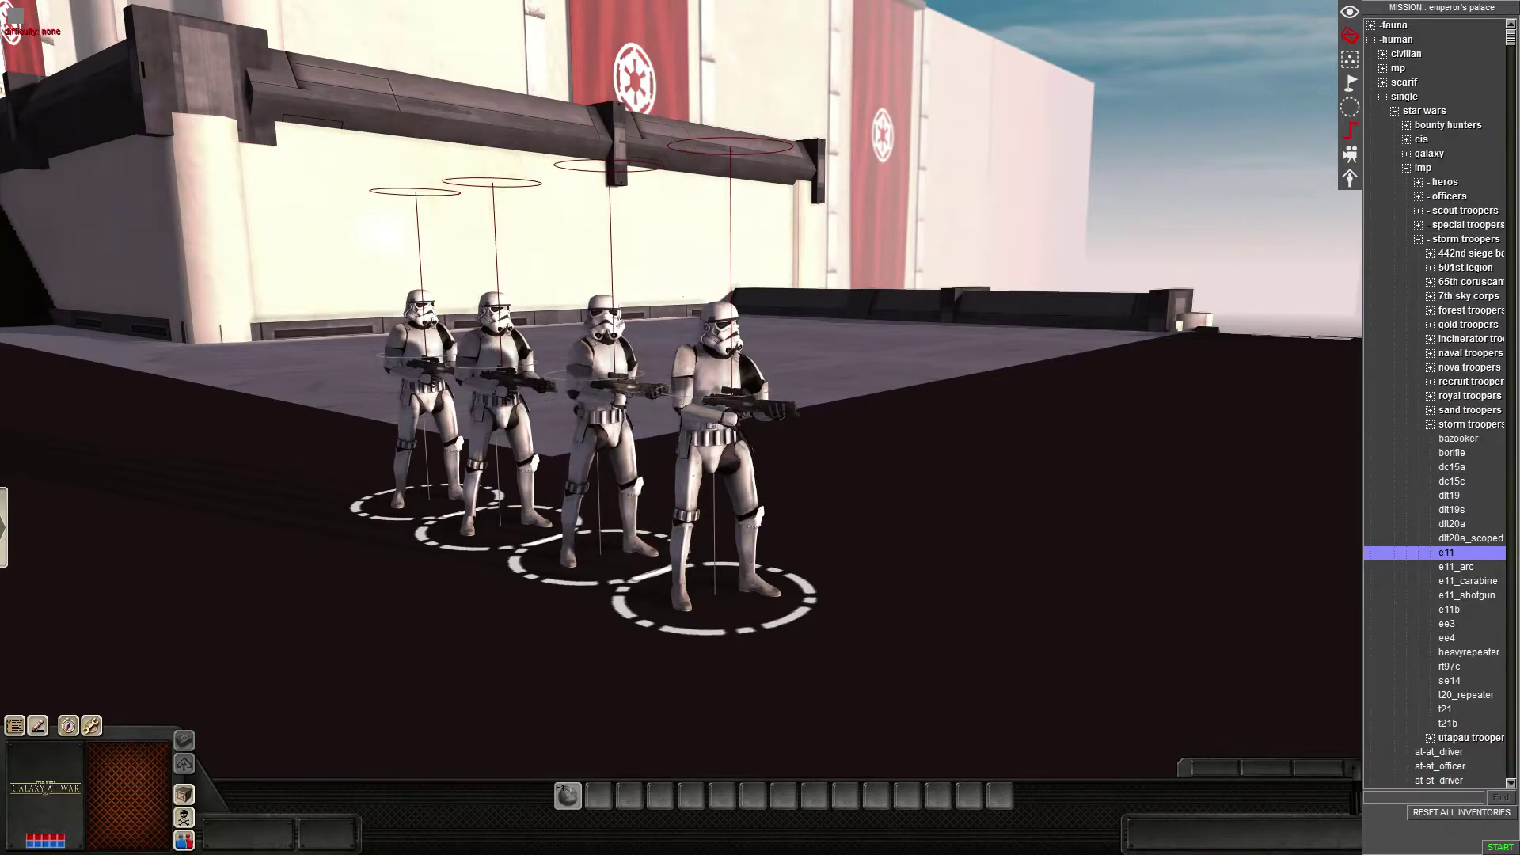
- Select waypoint 2 of the patrol loop and add the actor command animation to it
key("F4")
scroll(681, 388, "down", 5)
middle_click_drag(936, 392, 848, 479)
left_click(911, 487)
right_click(1431, 565)
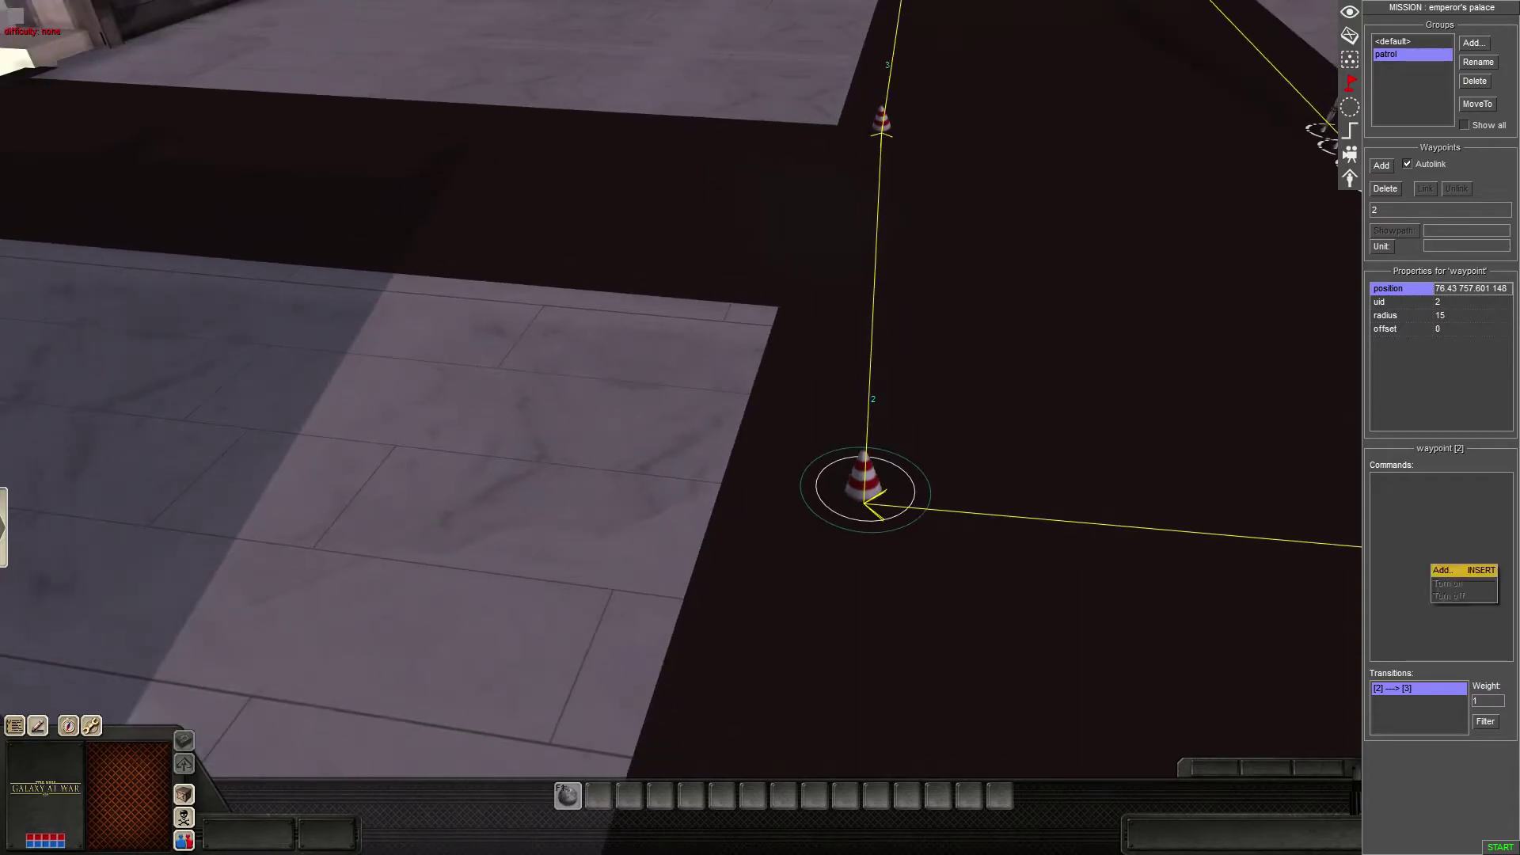
left_click(1443, 570)
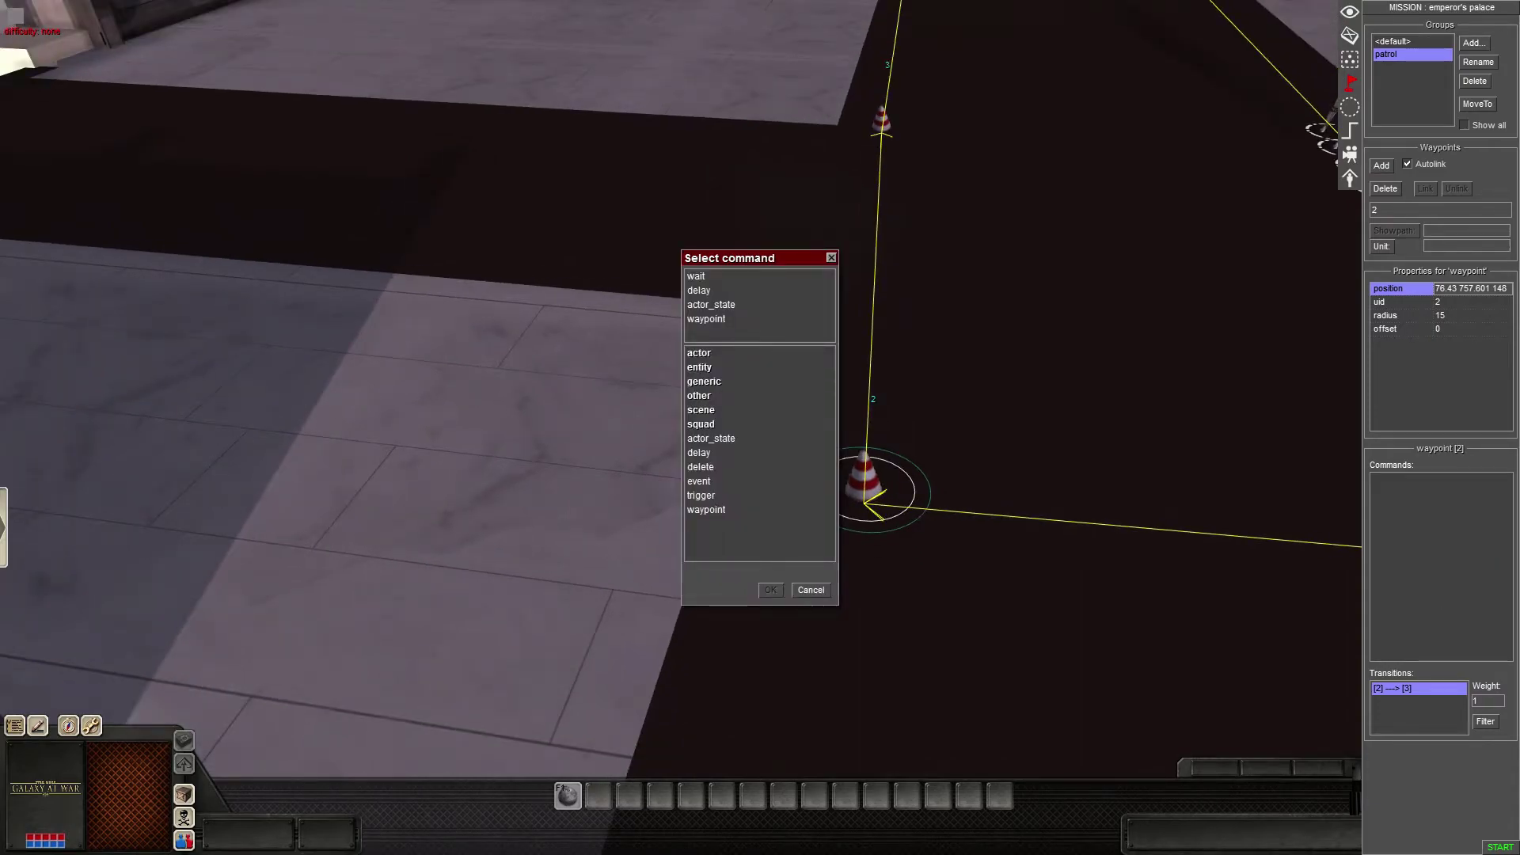
double_click(700, 353)
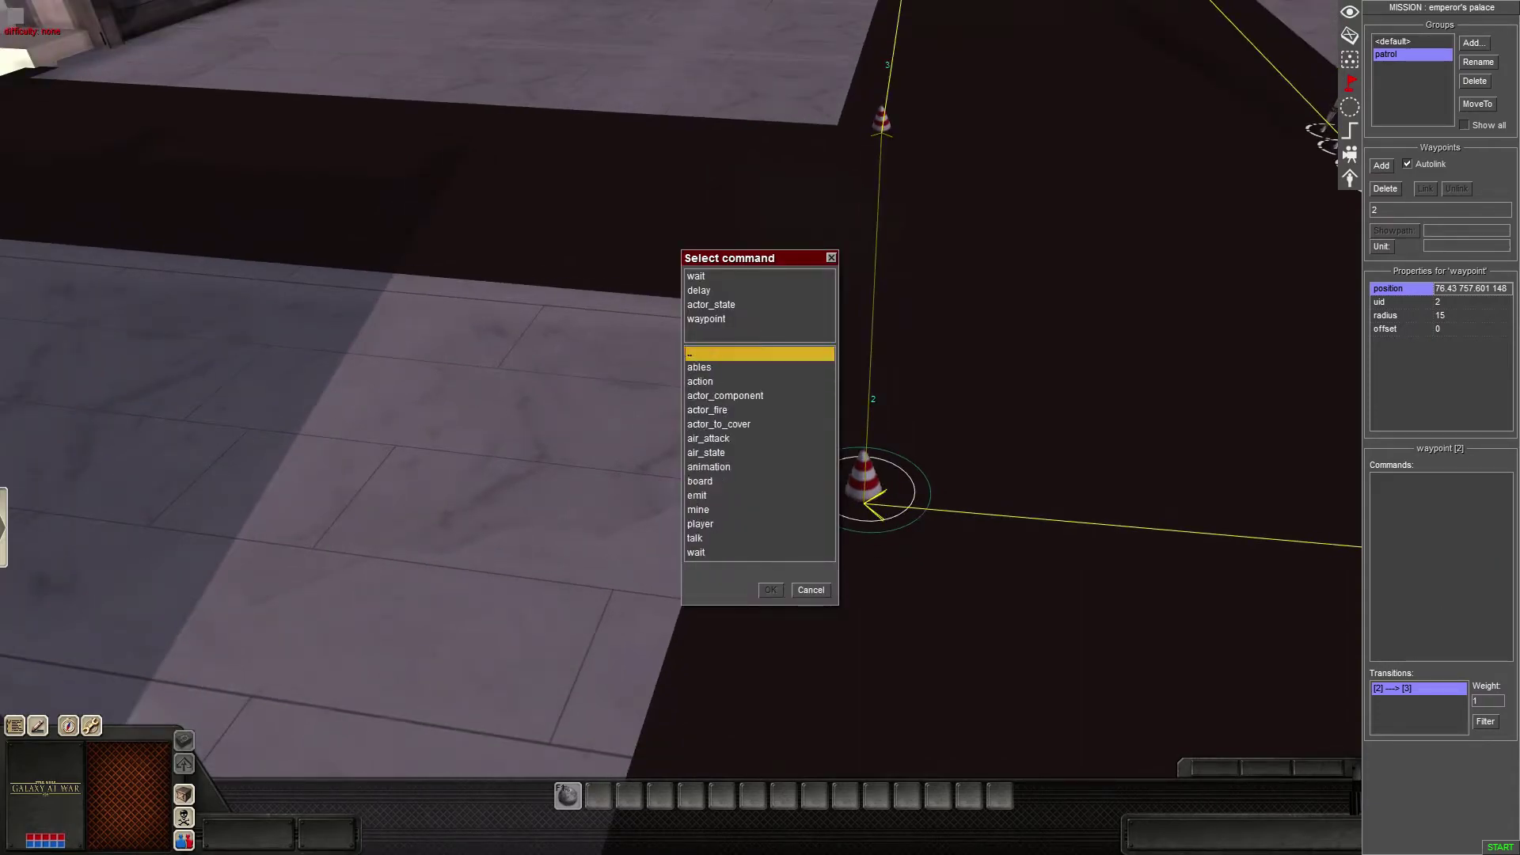
double_click(704, 467)
- Set the animation command's collage to gaw_direction1, keep waypoint as its selector source and leave the flags unset
left_click(981, 388)
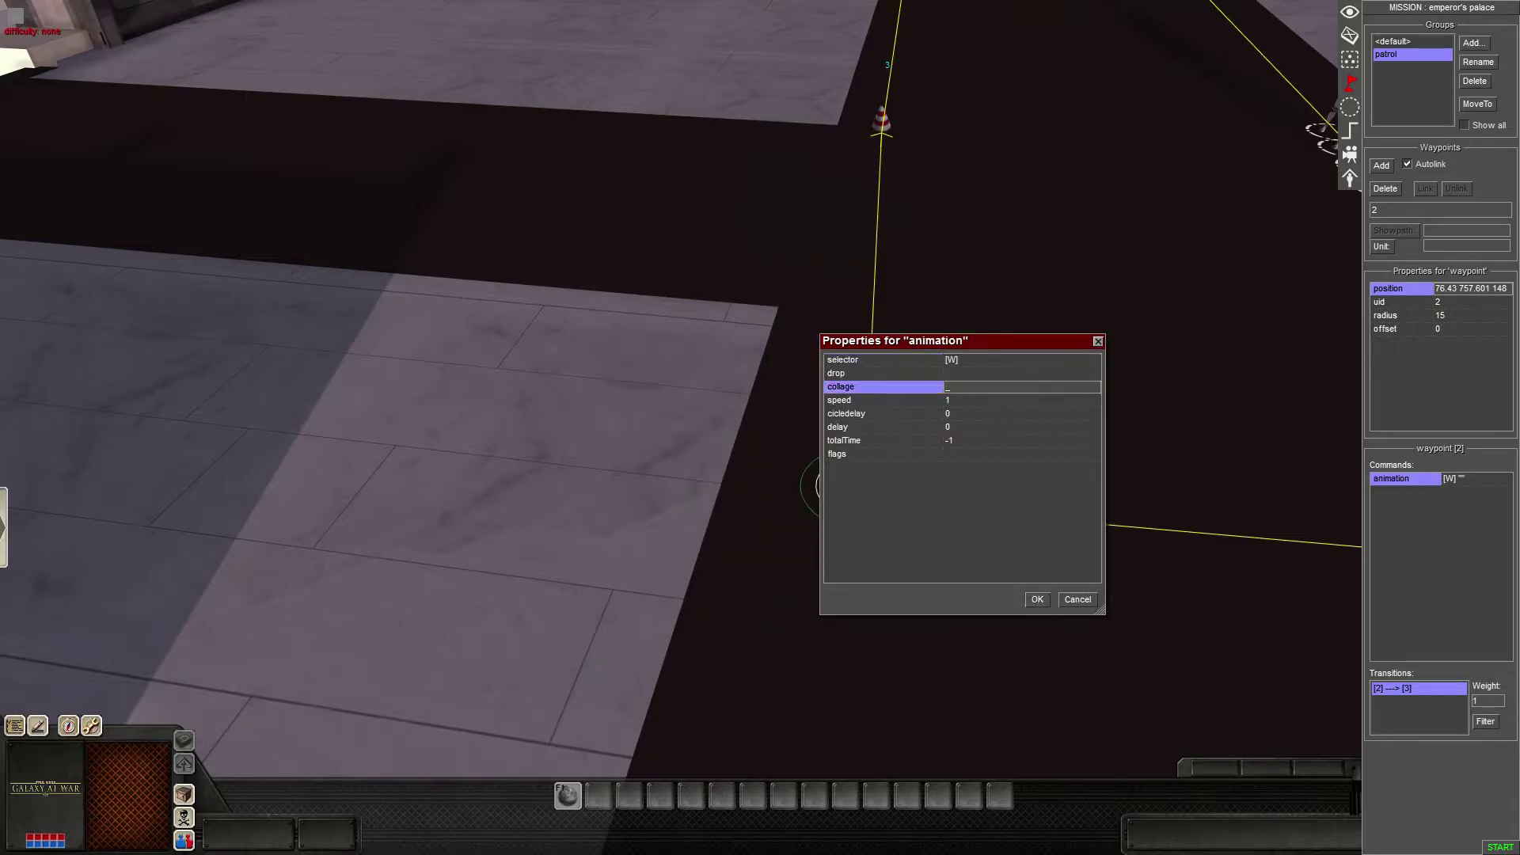
double_click(982, 360)
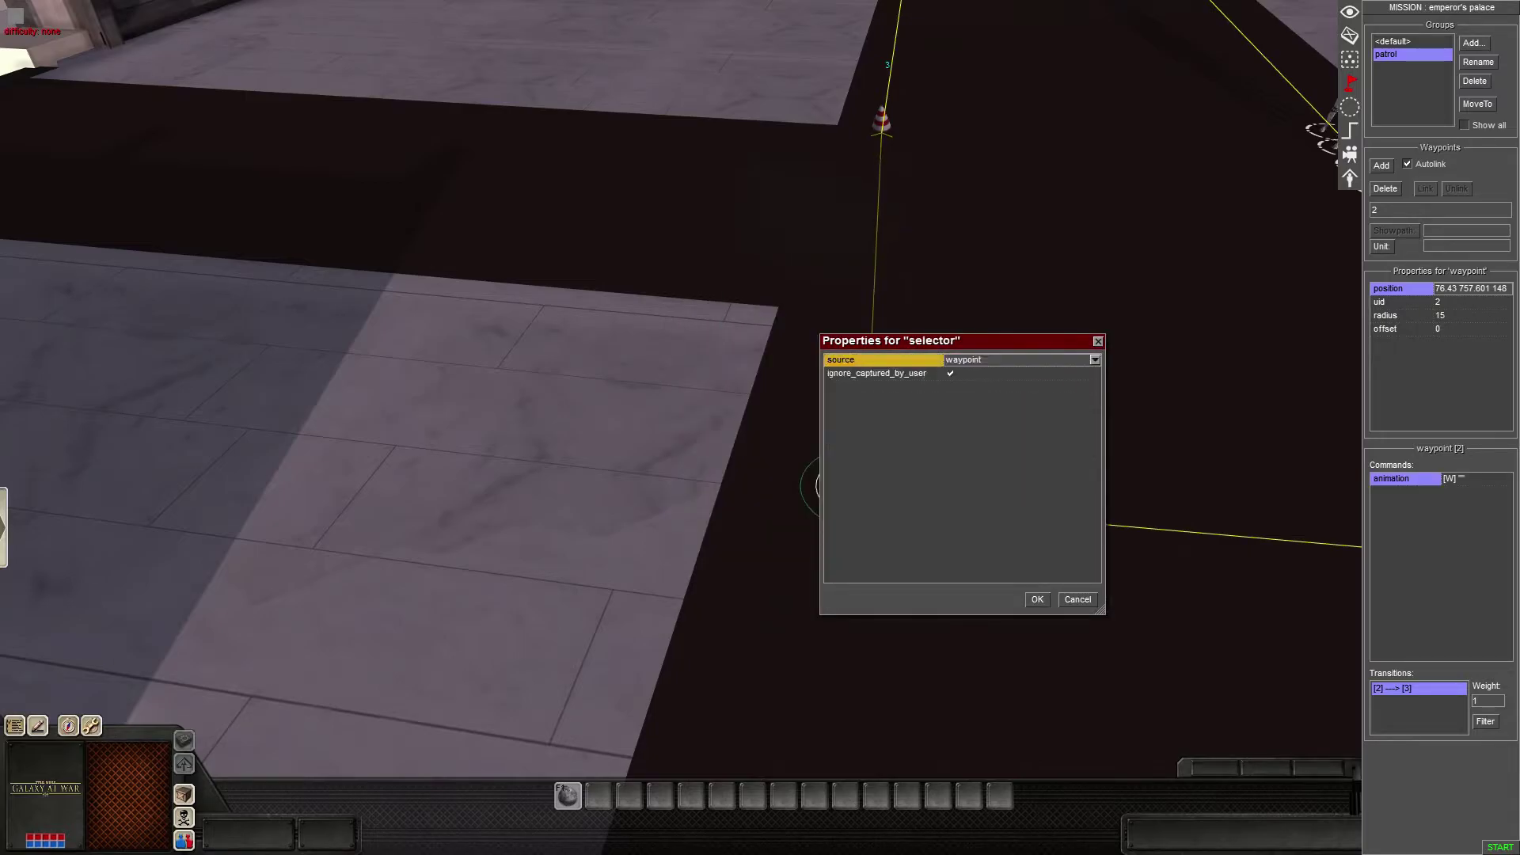
left_click(1038, 599)
left_click(981, 414)
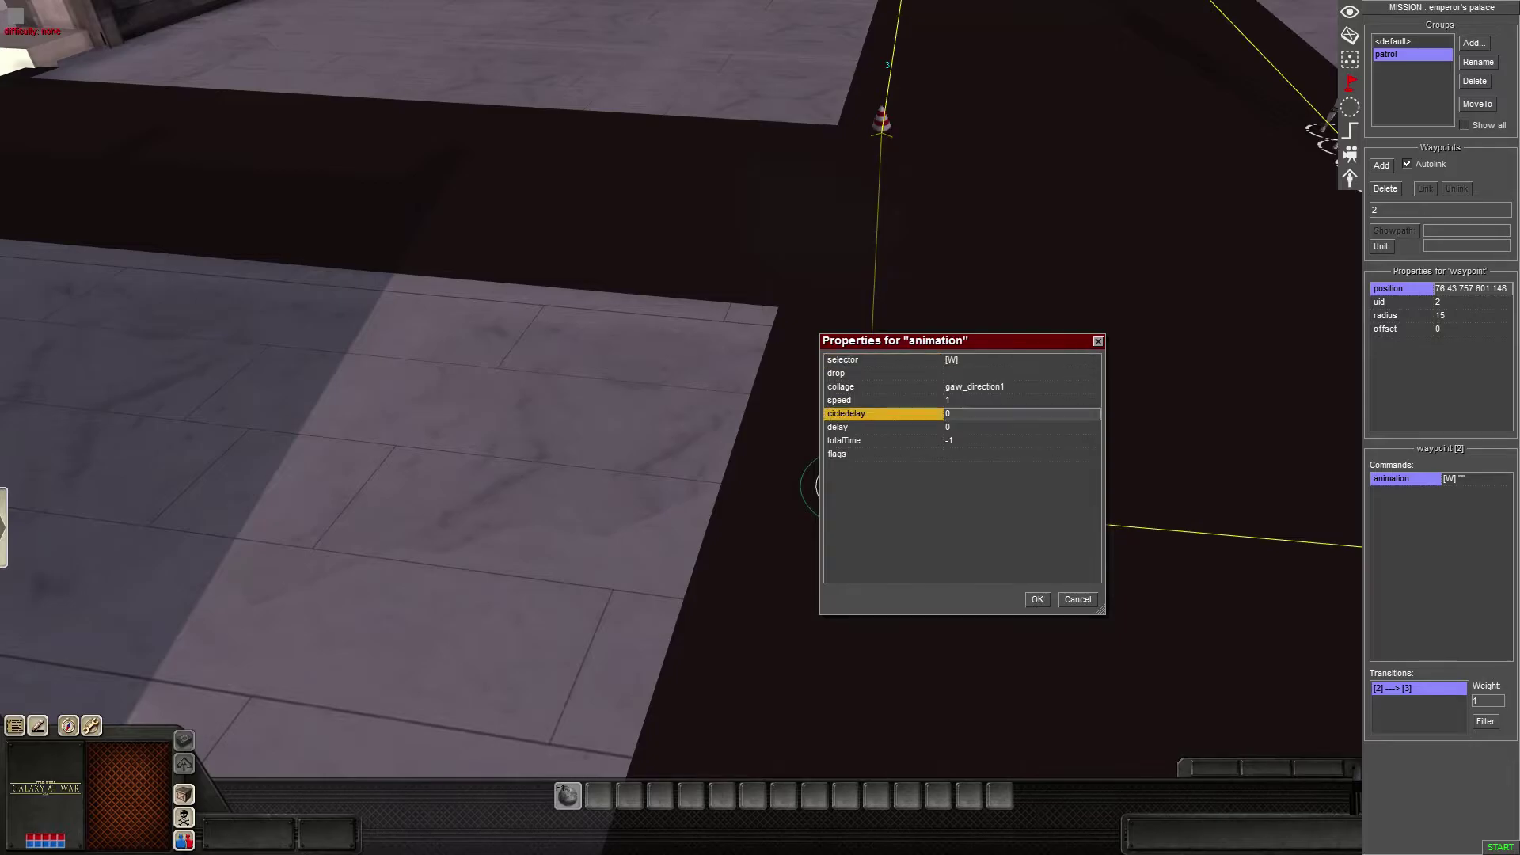
left_click(982, 454)
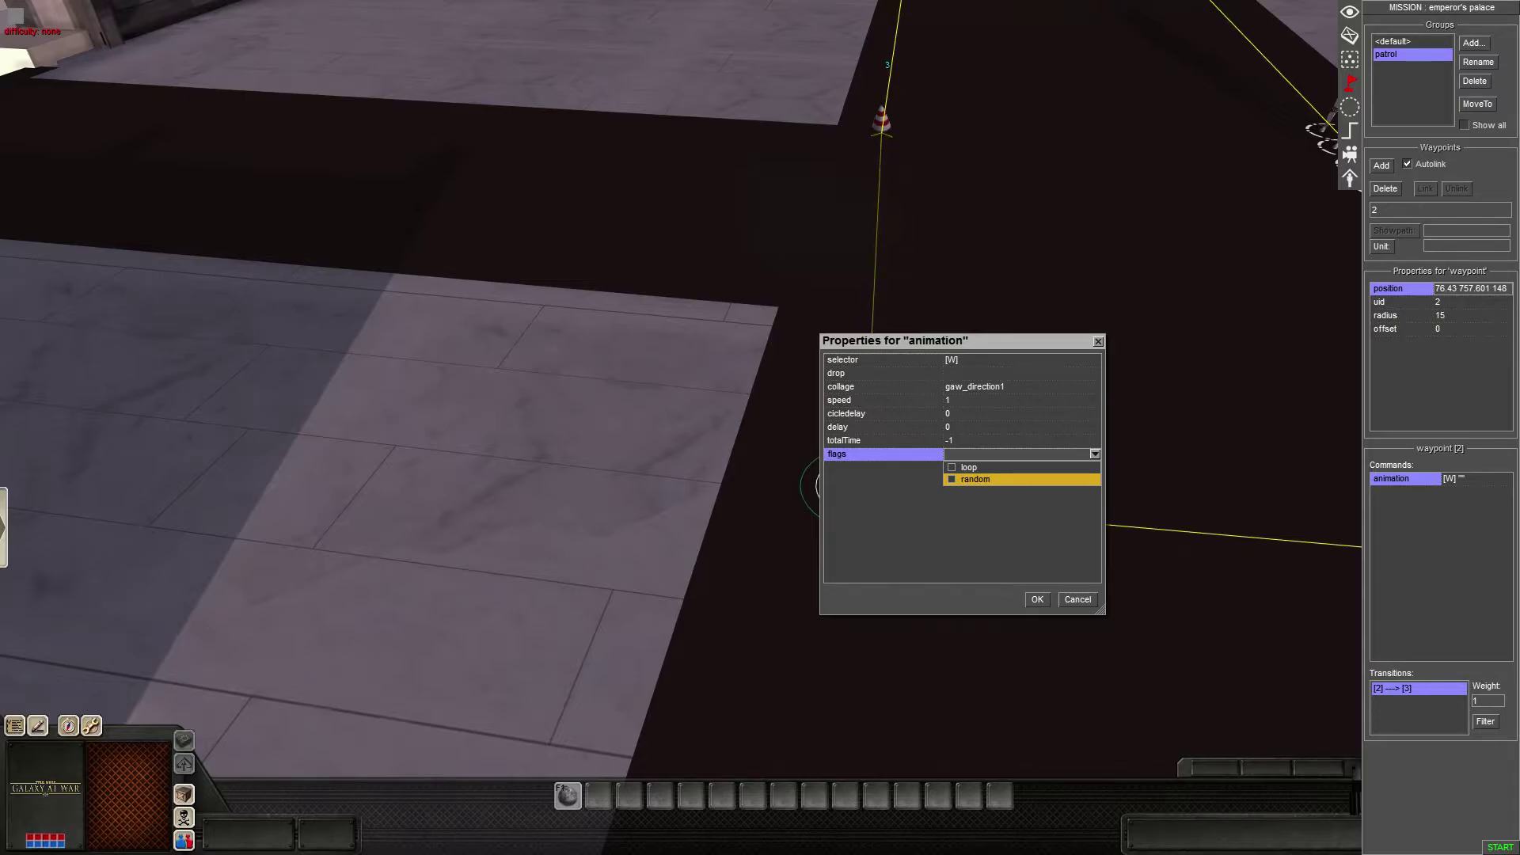
left_click(982, 519)
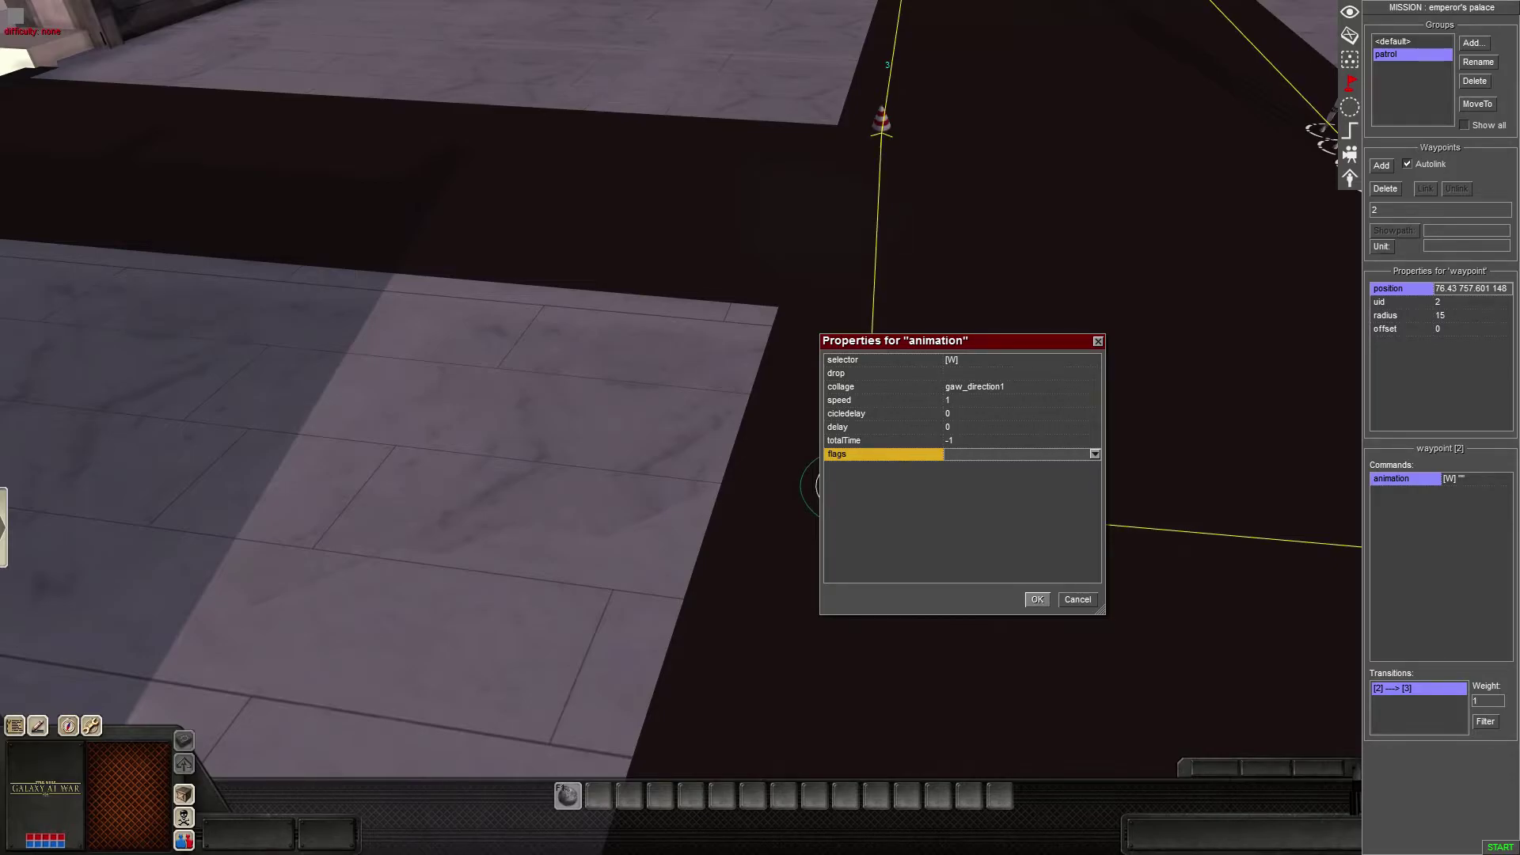
left_click(1038, 600)
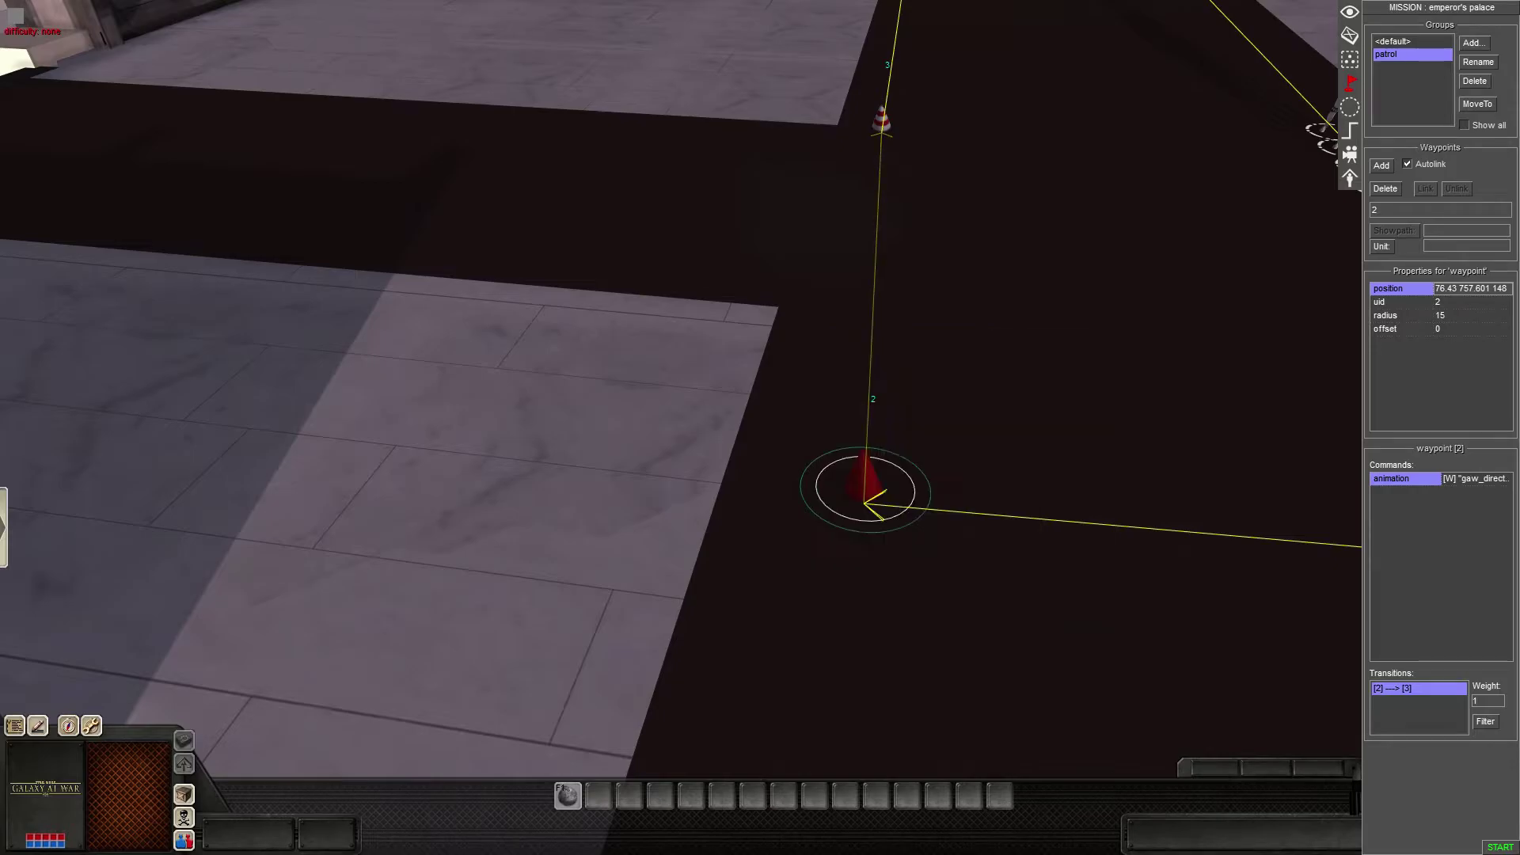
- Start the mission to test the patrol with the new waypoint commands
middle_click_drag(1029, 586, 870, 443)
key("Escape")
key("Return")
key("Return")
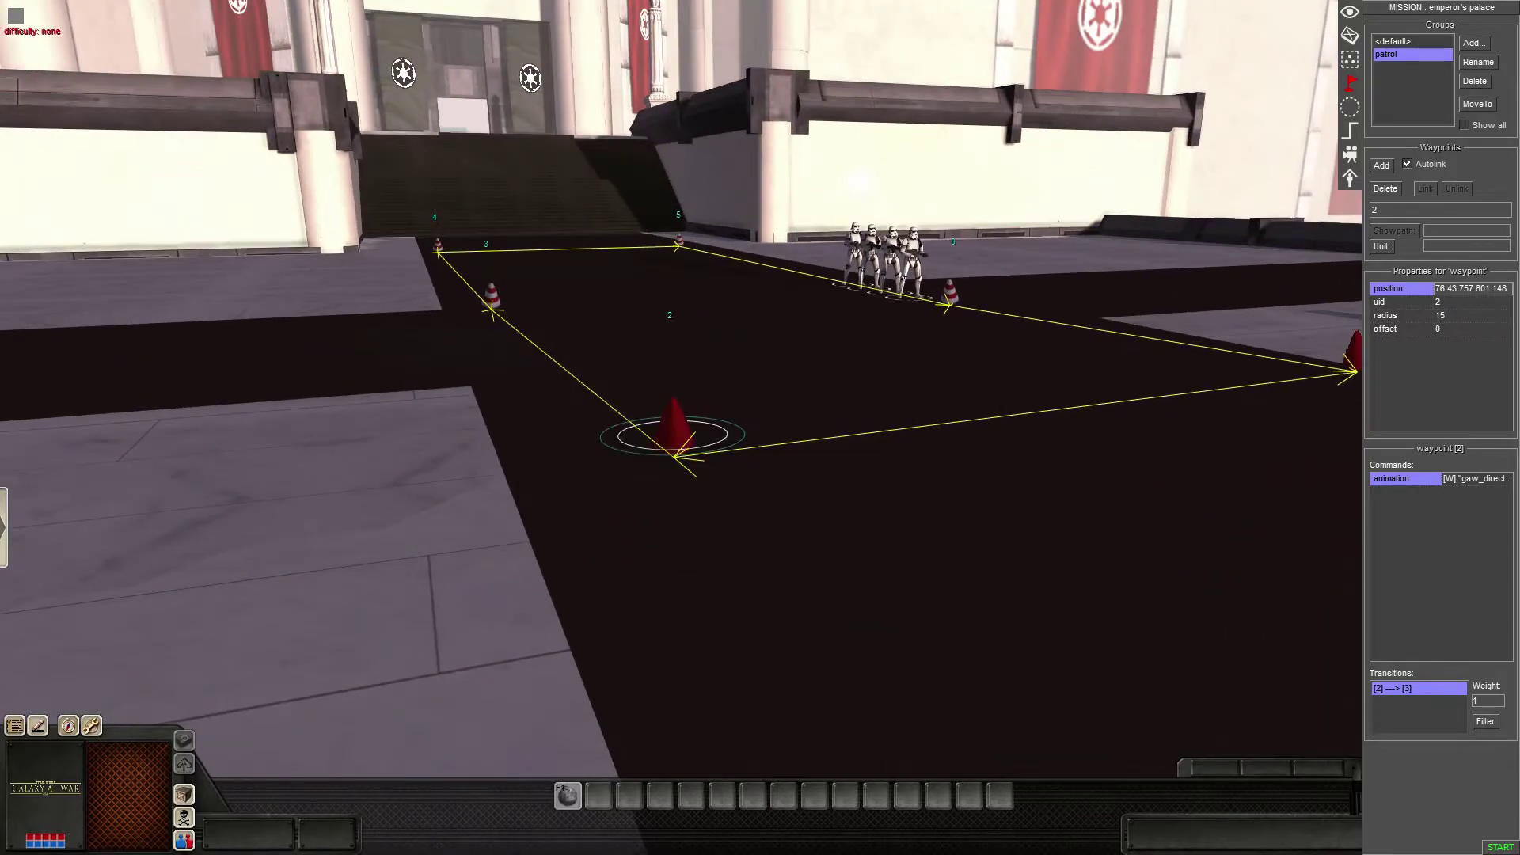
middle_click_drag(1187, 475, 1012, 472)
left_click(1011, 472)
key("Left")
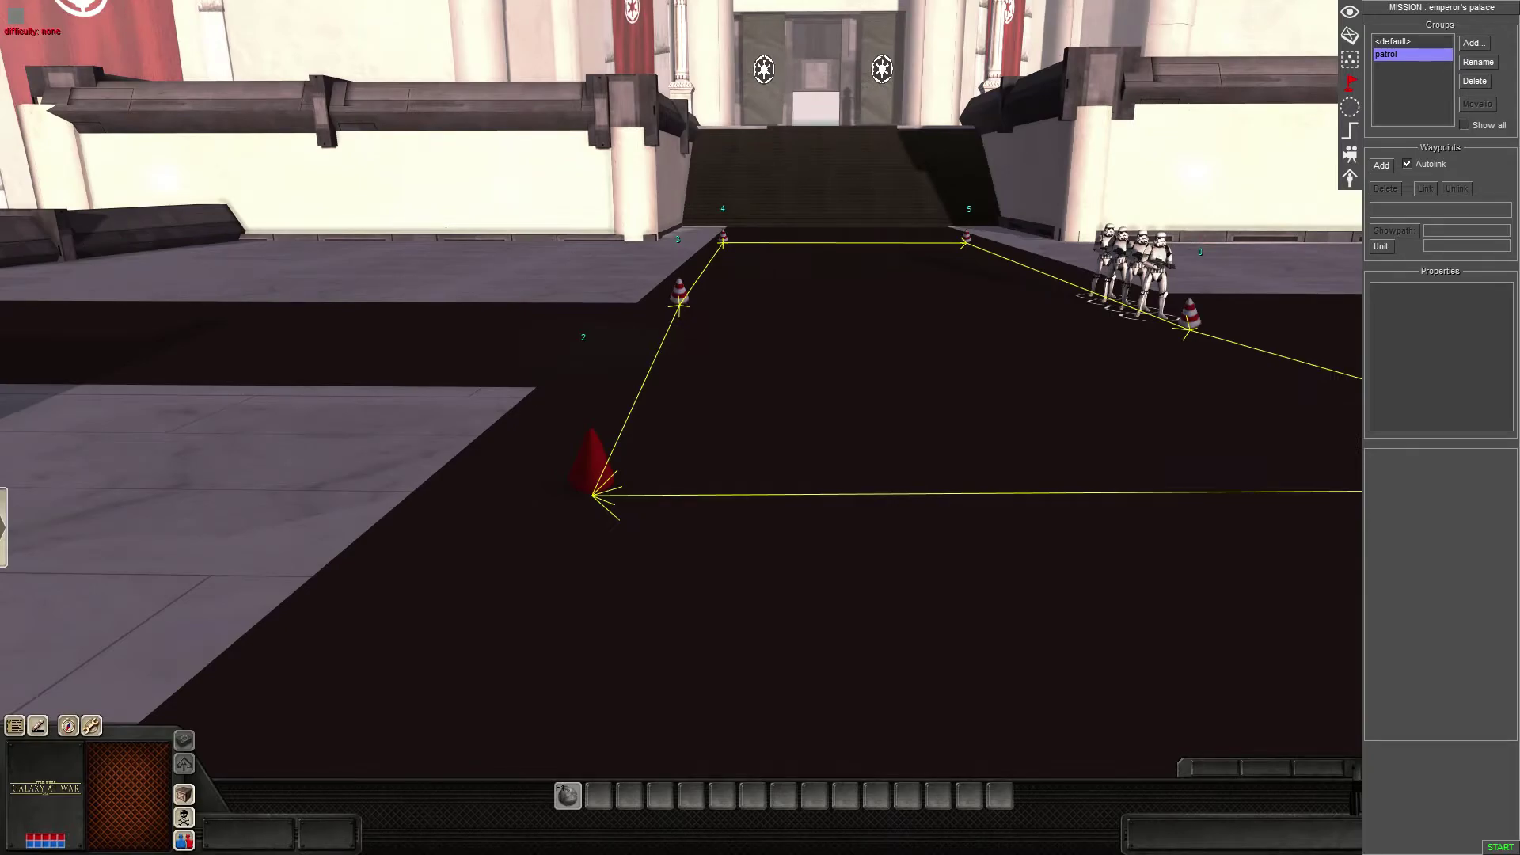
key("F1")
key("Right")
key("Right")
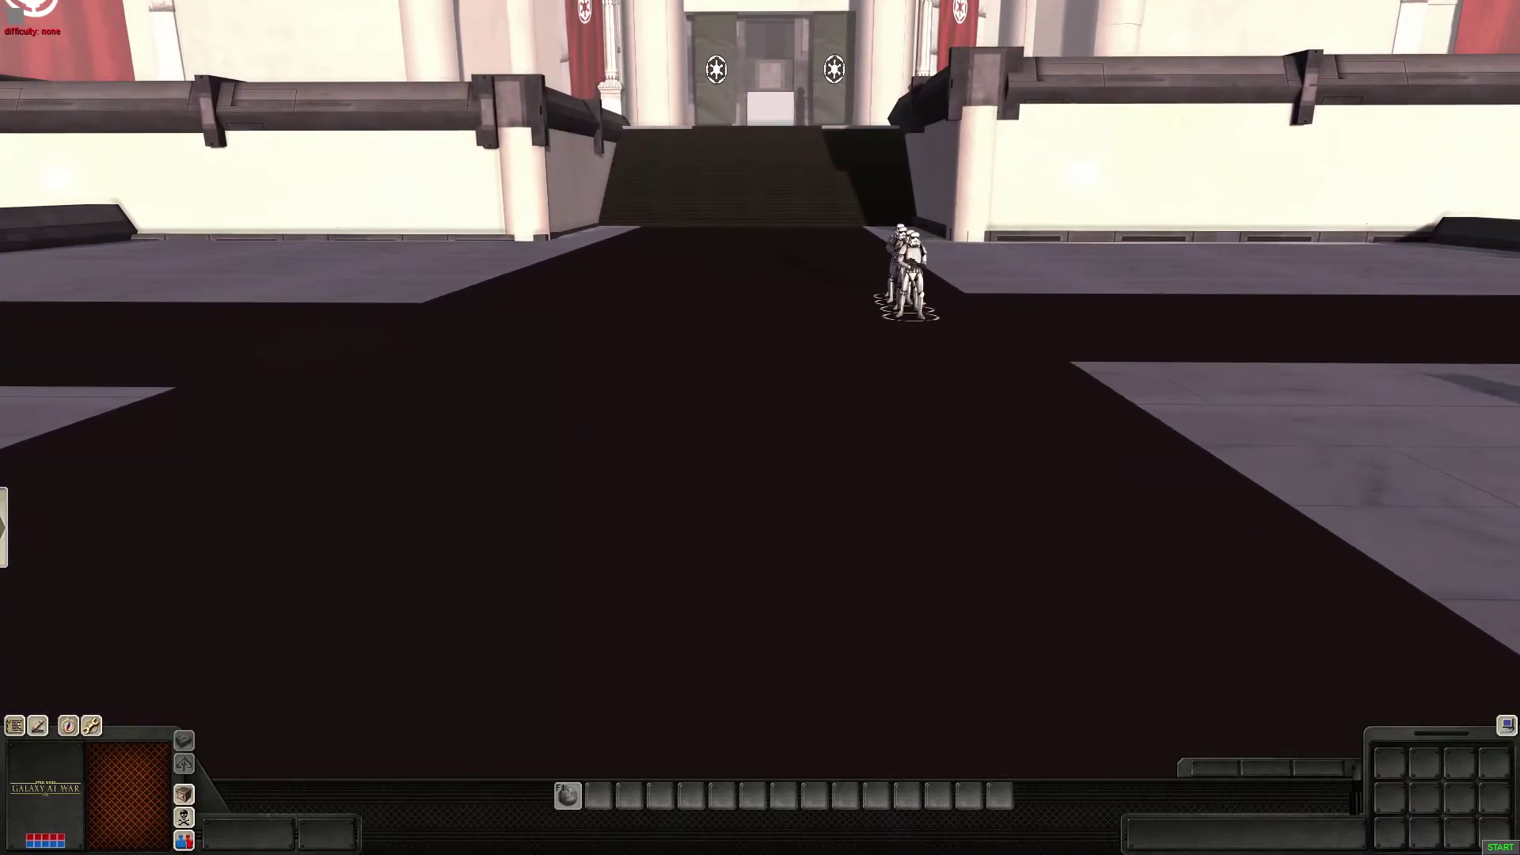
left_click(1500, 848)
middle_click_drag(950, 475, 538, 475)
key("Right")
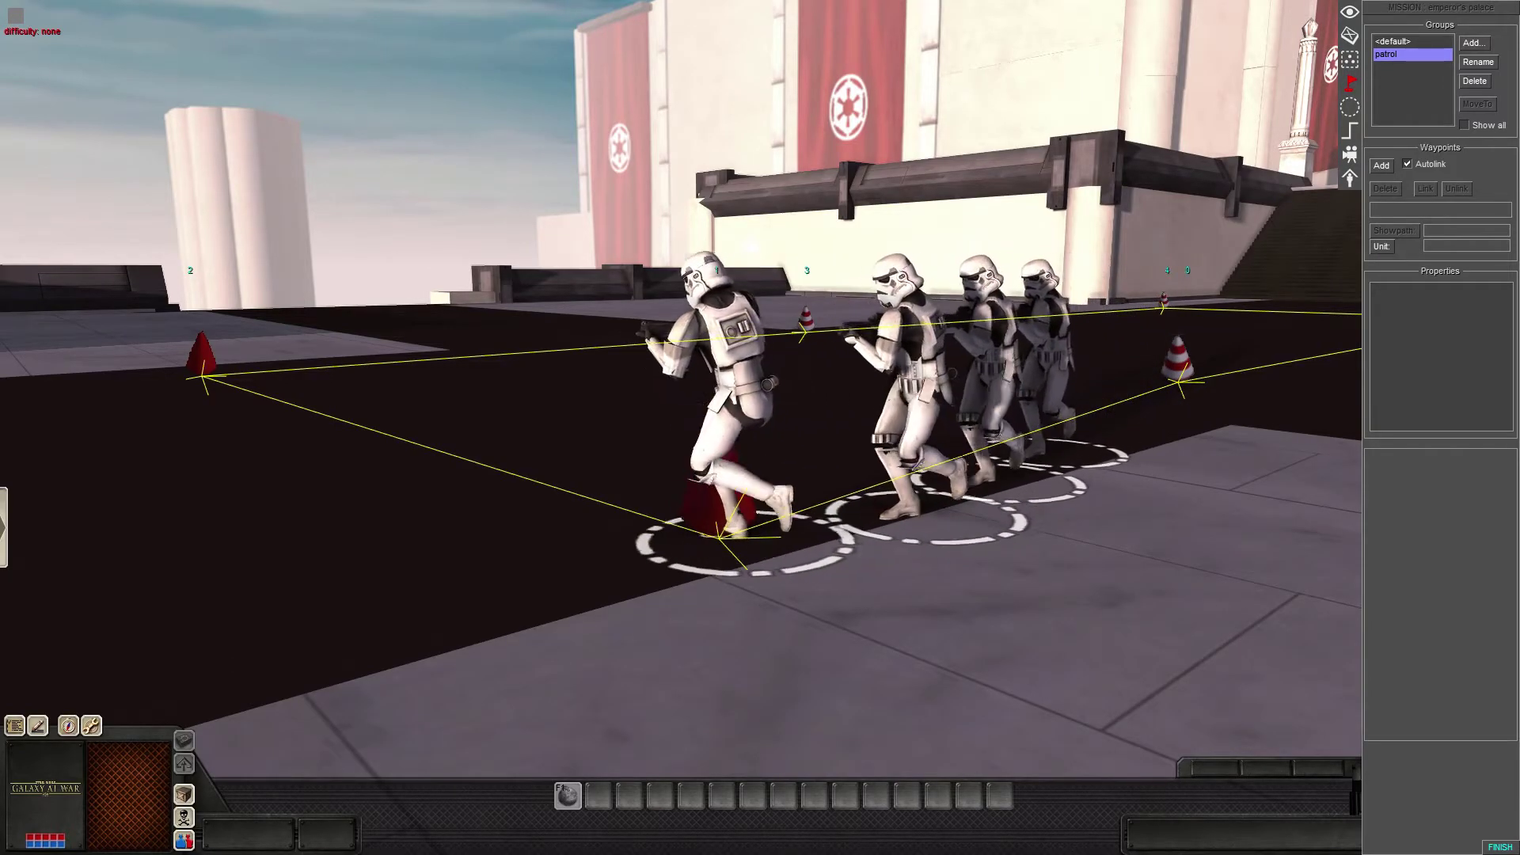
- Follow the four storm troopers along the patrol loop from waypoint 1 to check the wait and animation commands
middle_click_drag(681, 428, 839, 451)
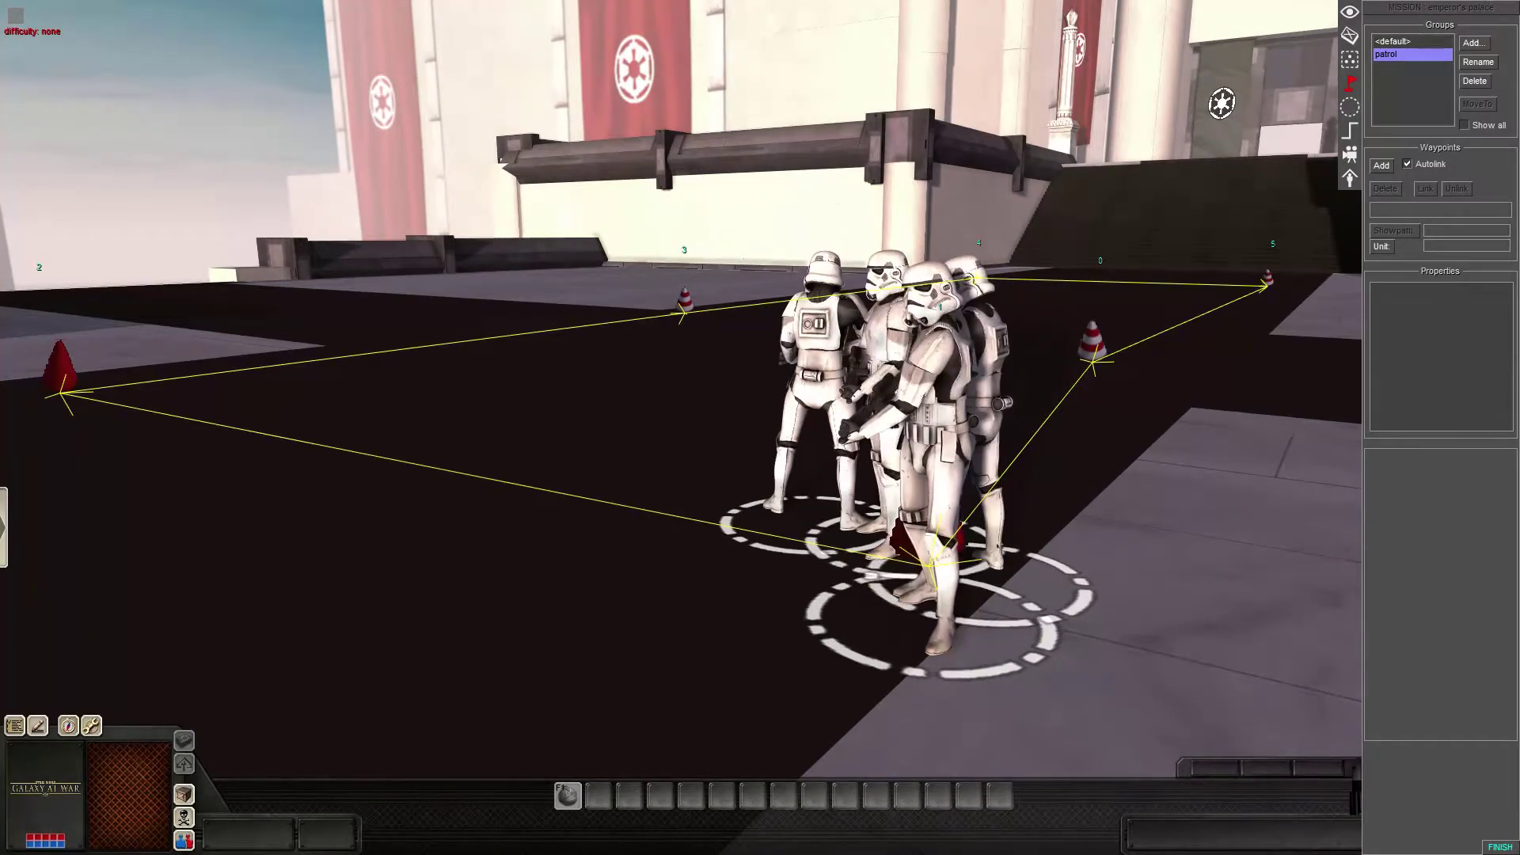
middle_click_drag(681, 428, 1005, 428)
key("F1")
key("F3")
middle_click_drag(760, 428, 958, 427)
key("F1")
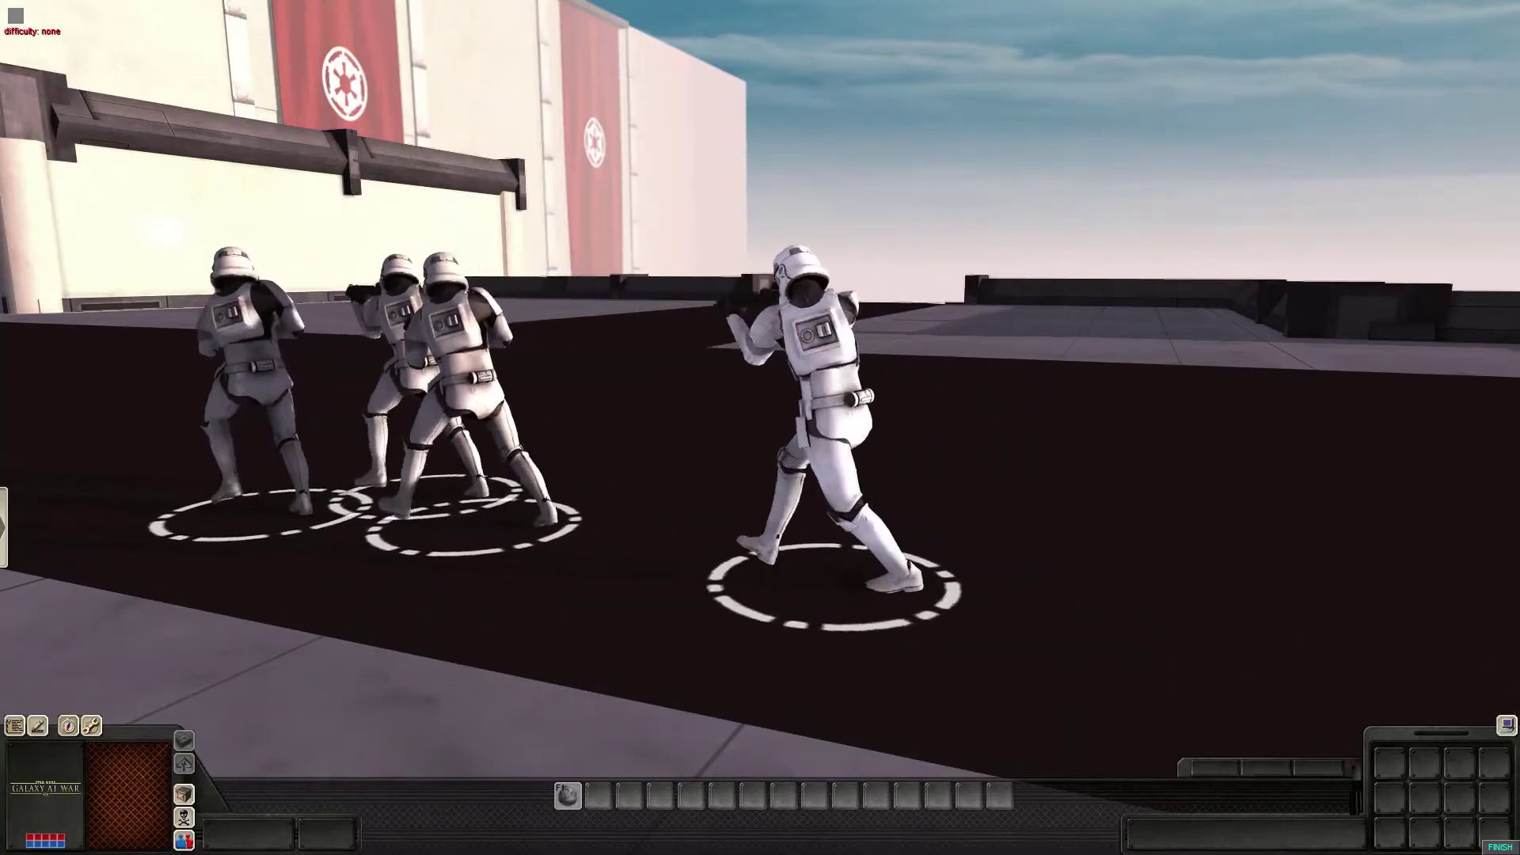
middle_click_drag(760, 427, 855, 419)
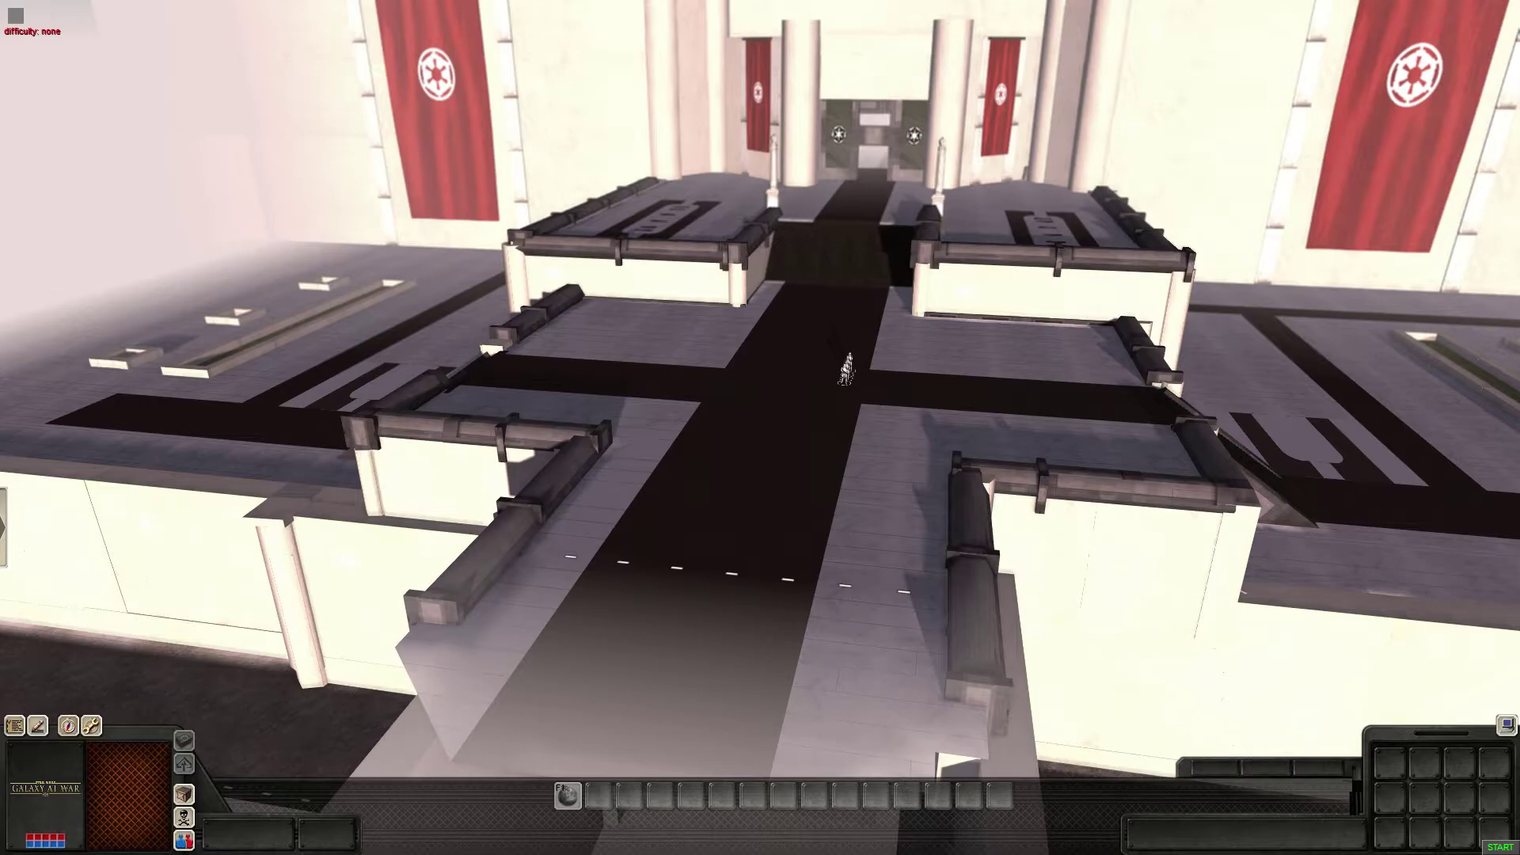
- Display the entity list for adding units in the paved courtyard with the planters
scroll(760, 428, "up", 6)
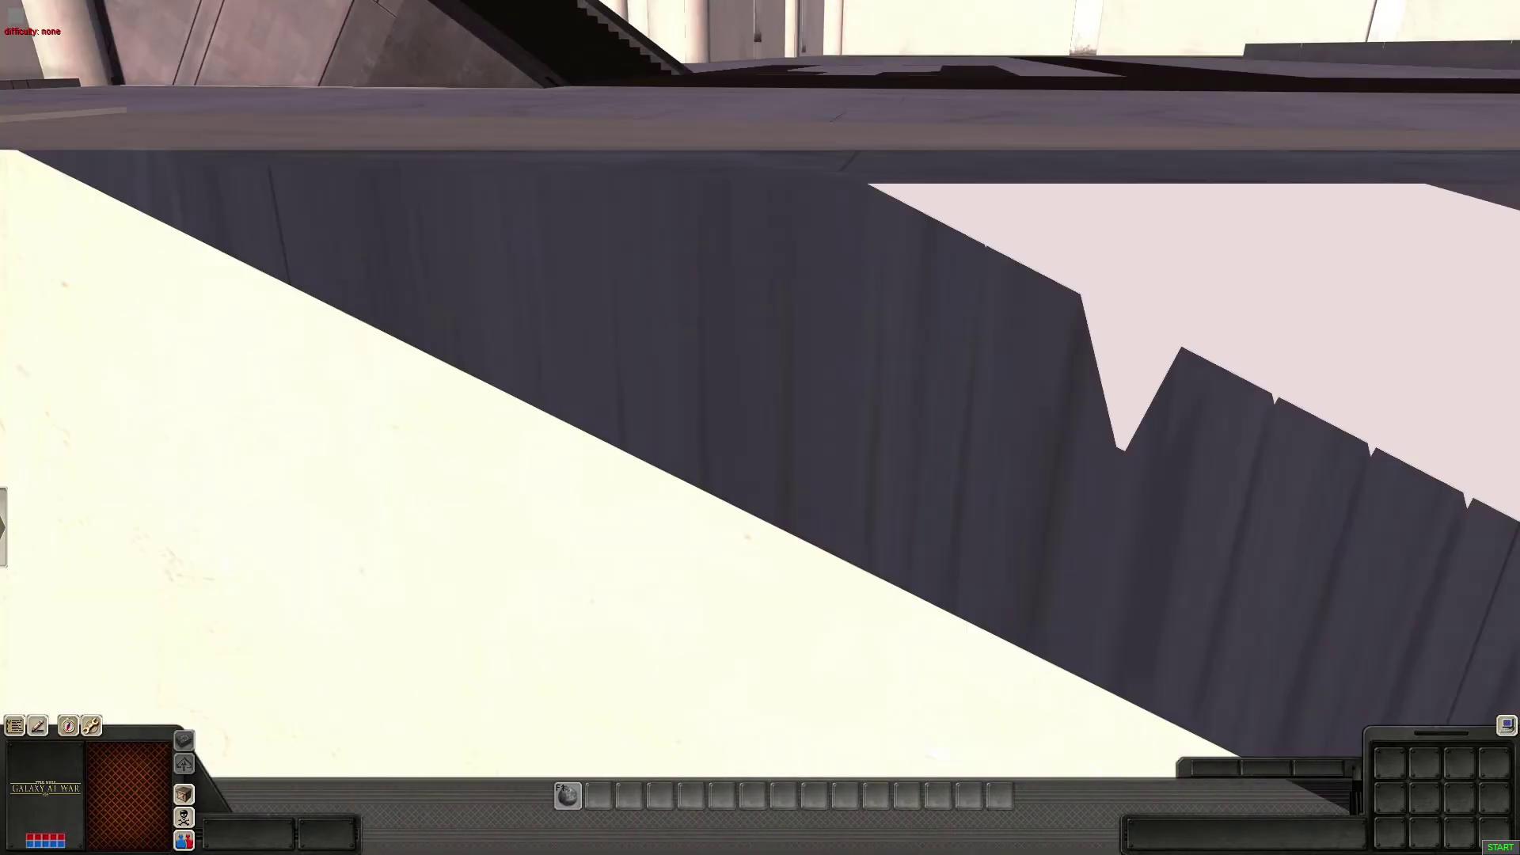
key("alt+e")
scroll(760, 428, "down", 5)
scroll(760, 427, "up", 4)
key("alt+e")
key("F2")
key("F3")
key("F3")
key("F3")
left_click(1349, 35)
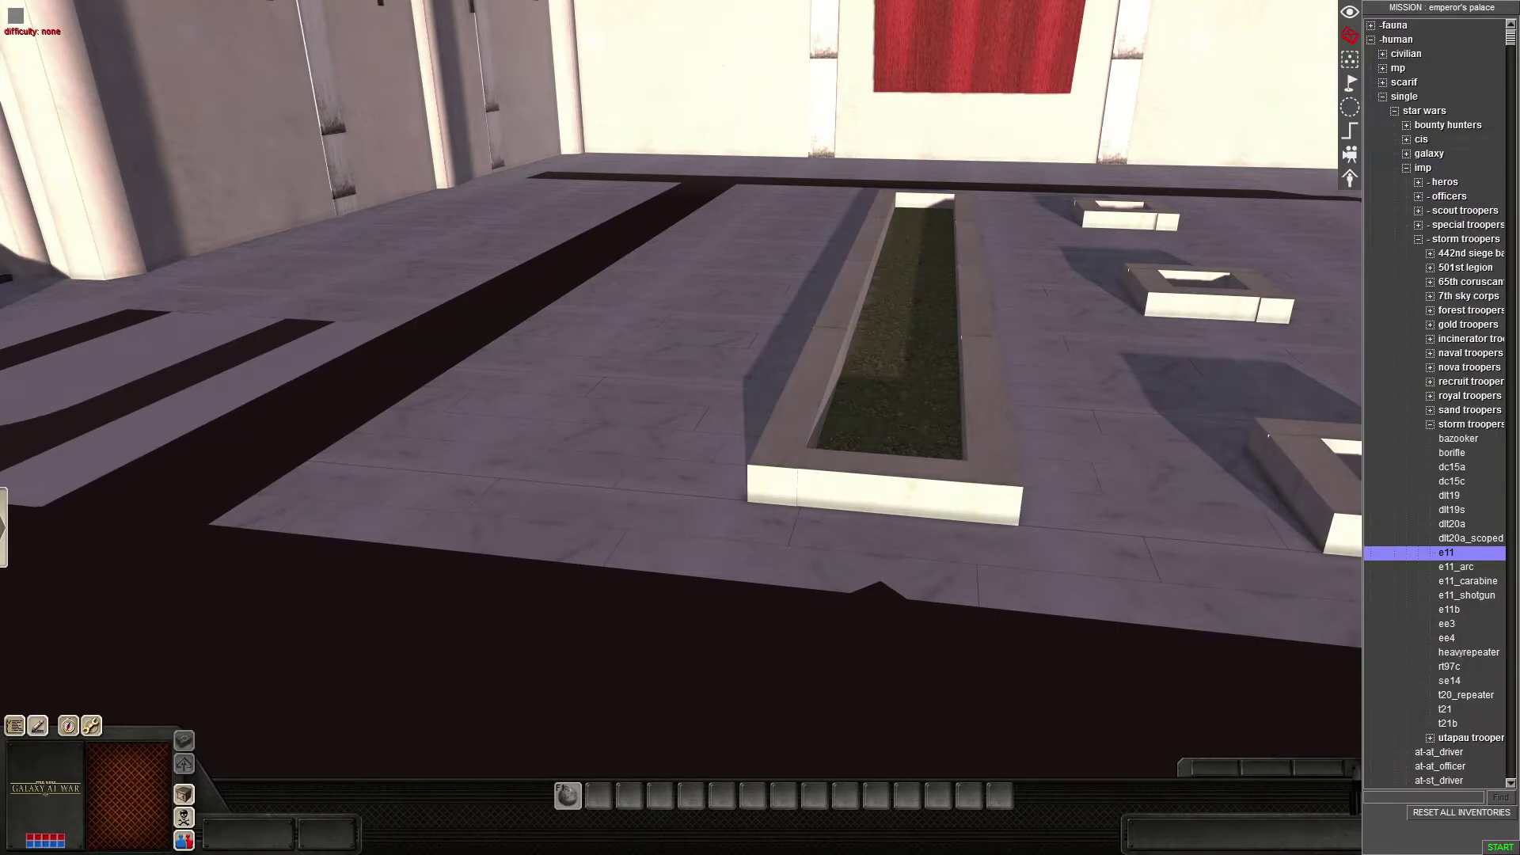
- Place five e11 storm troopers on the pavement beside the planters
double_click(1469, 425)
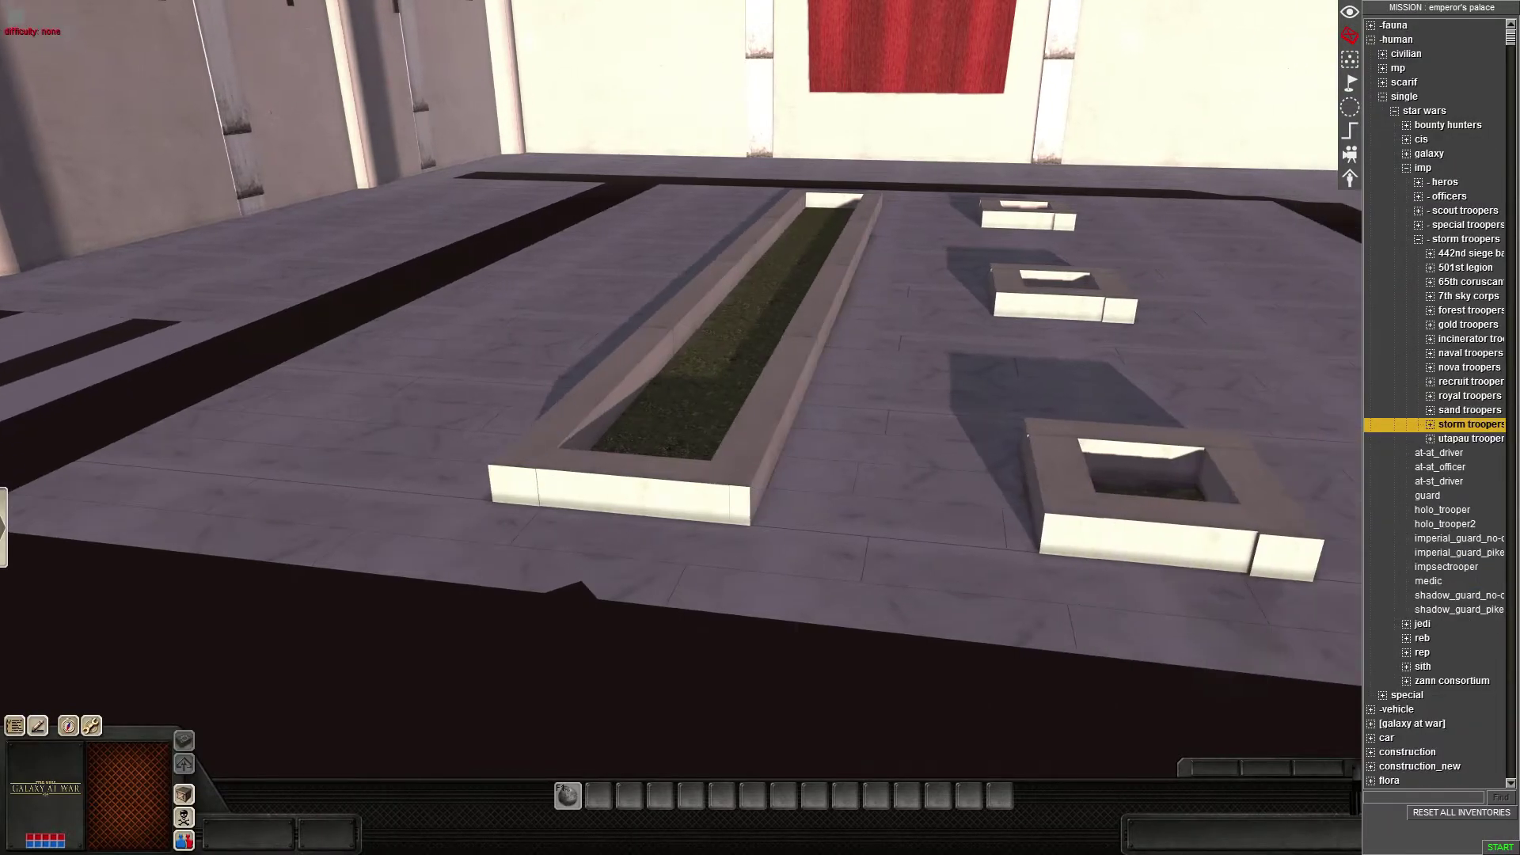
double_click(1470, 425)
left_click(1450, 496)
scroll(1203, 525, "up", 3)
right_click(1204, 525)
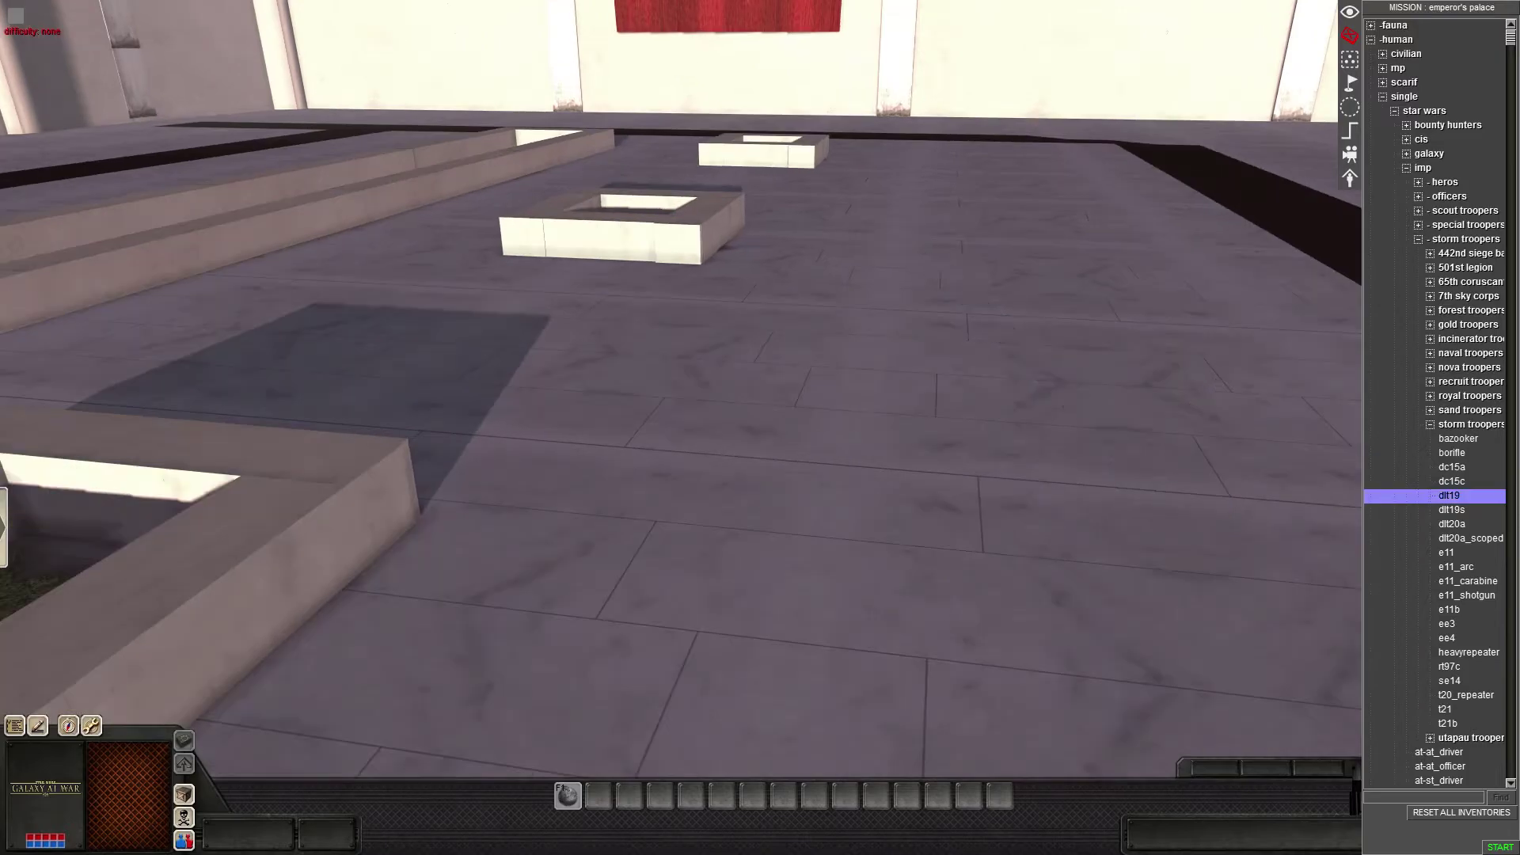
left_click(1447, 553)
left_click(1024, 533)
left_click(945, 534)
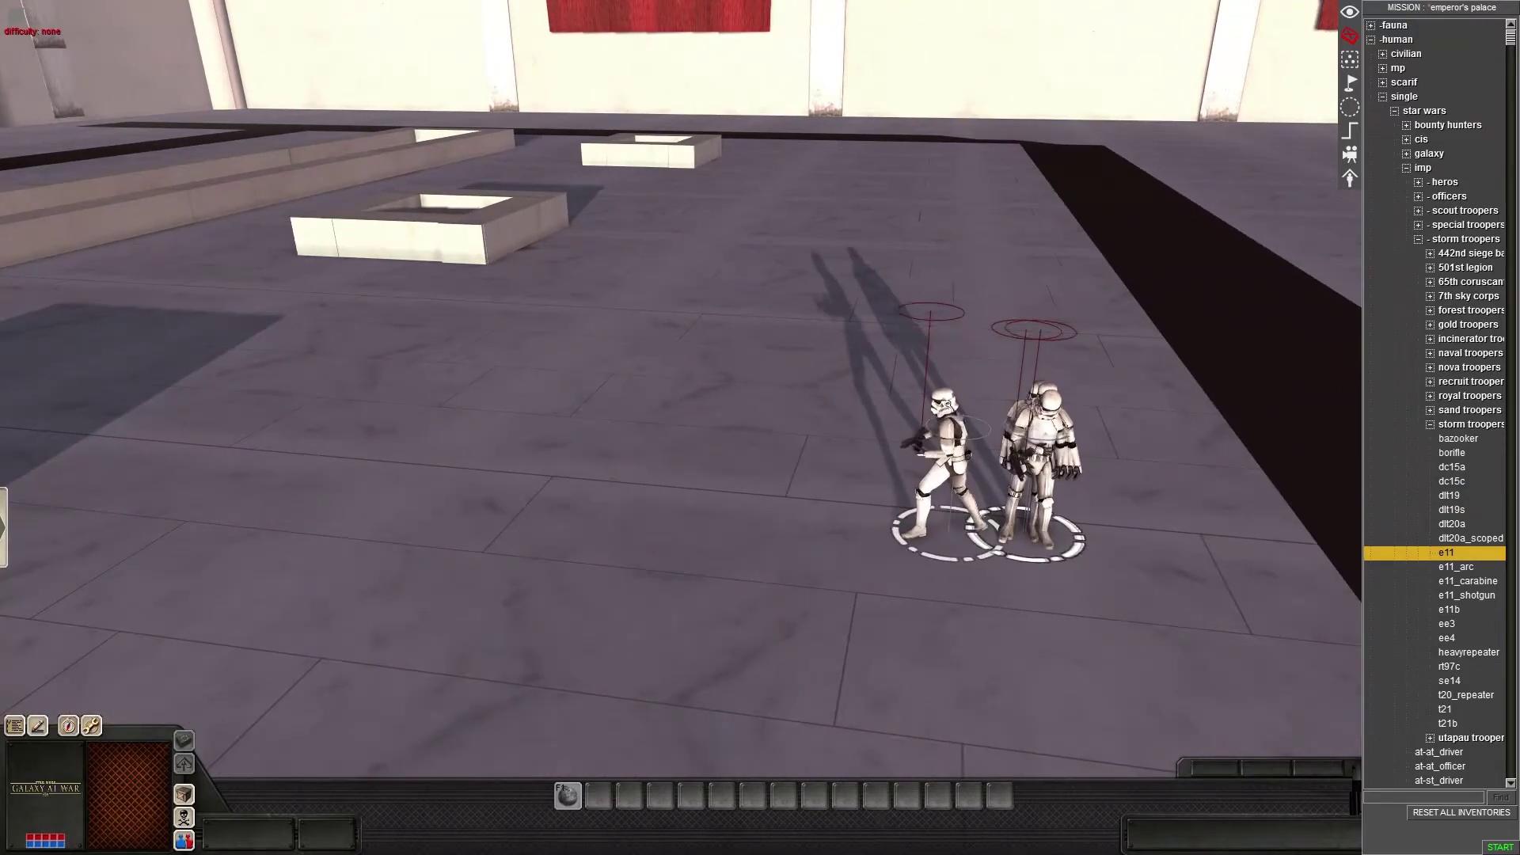
left_click(1039, 540)
left_click(1103, 524)
- Copy the five new storm troopers and paste a second group of five among them
left_click_drag(1089, 576, 840, 464)
key("ctrl+c")
key("ctrl+v")
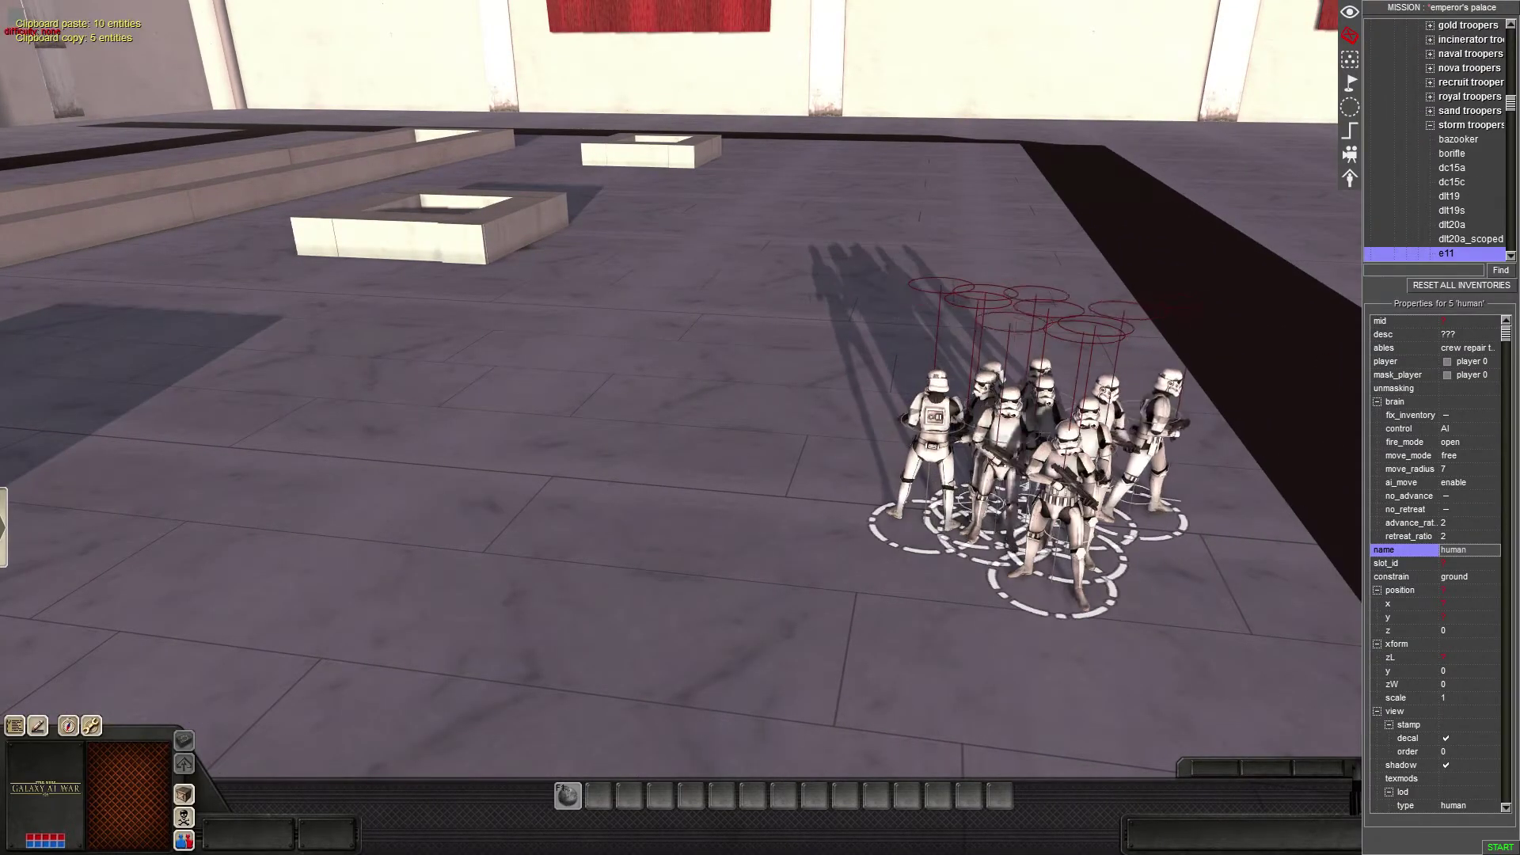
left_click(841, 464)
- Show the empire subcategories of [galaxy at war] vehicles & specials in the entity list
left_click(1382, 97)
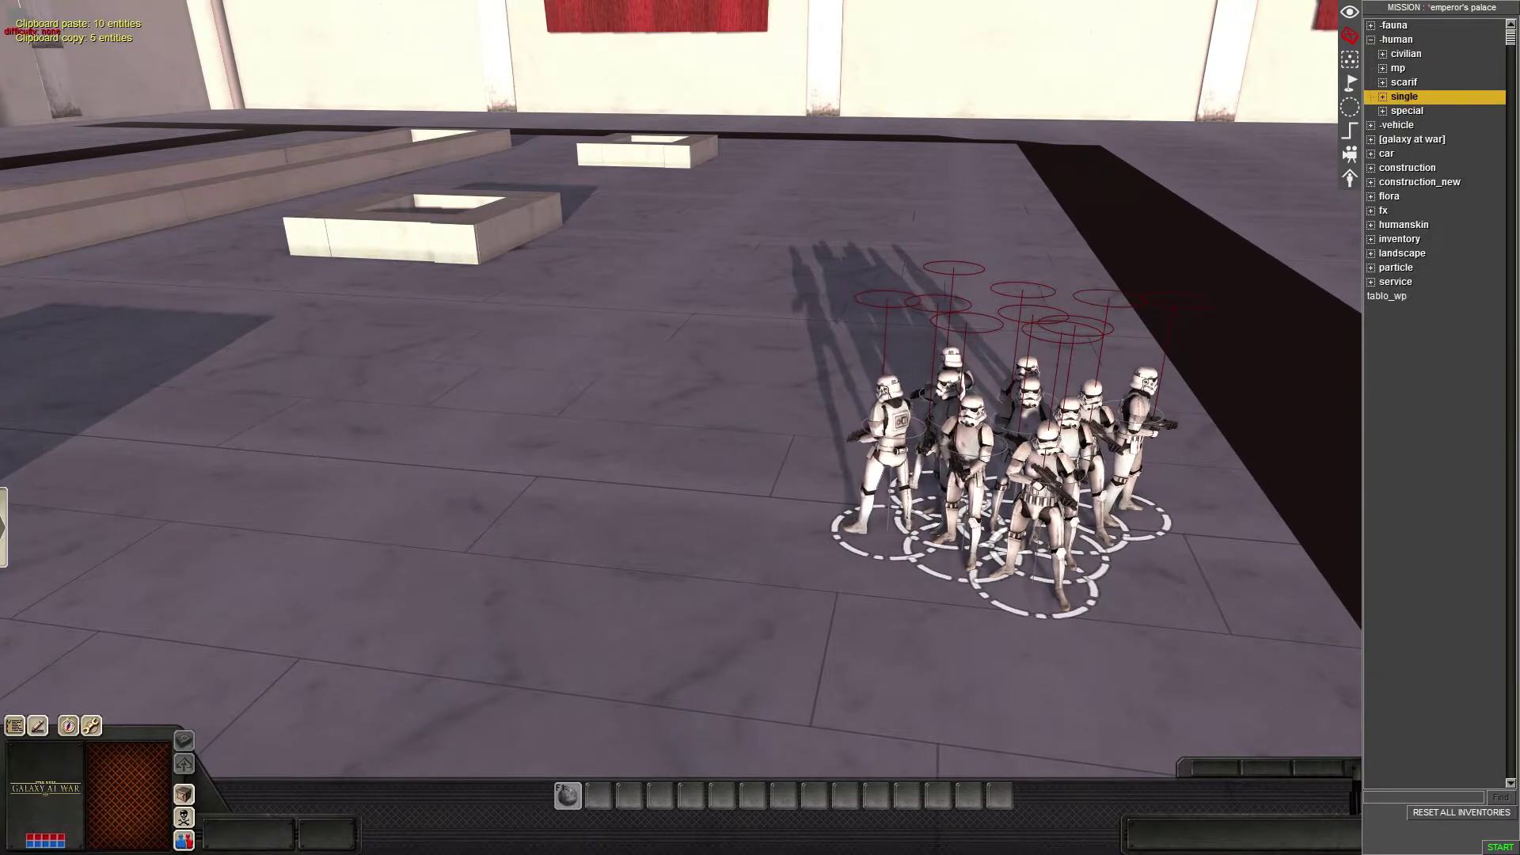
left_click(1371, 40)
left_click(1371, 54)
left_click(1383, 82)
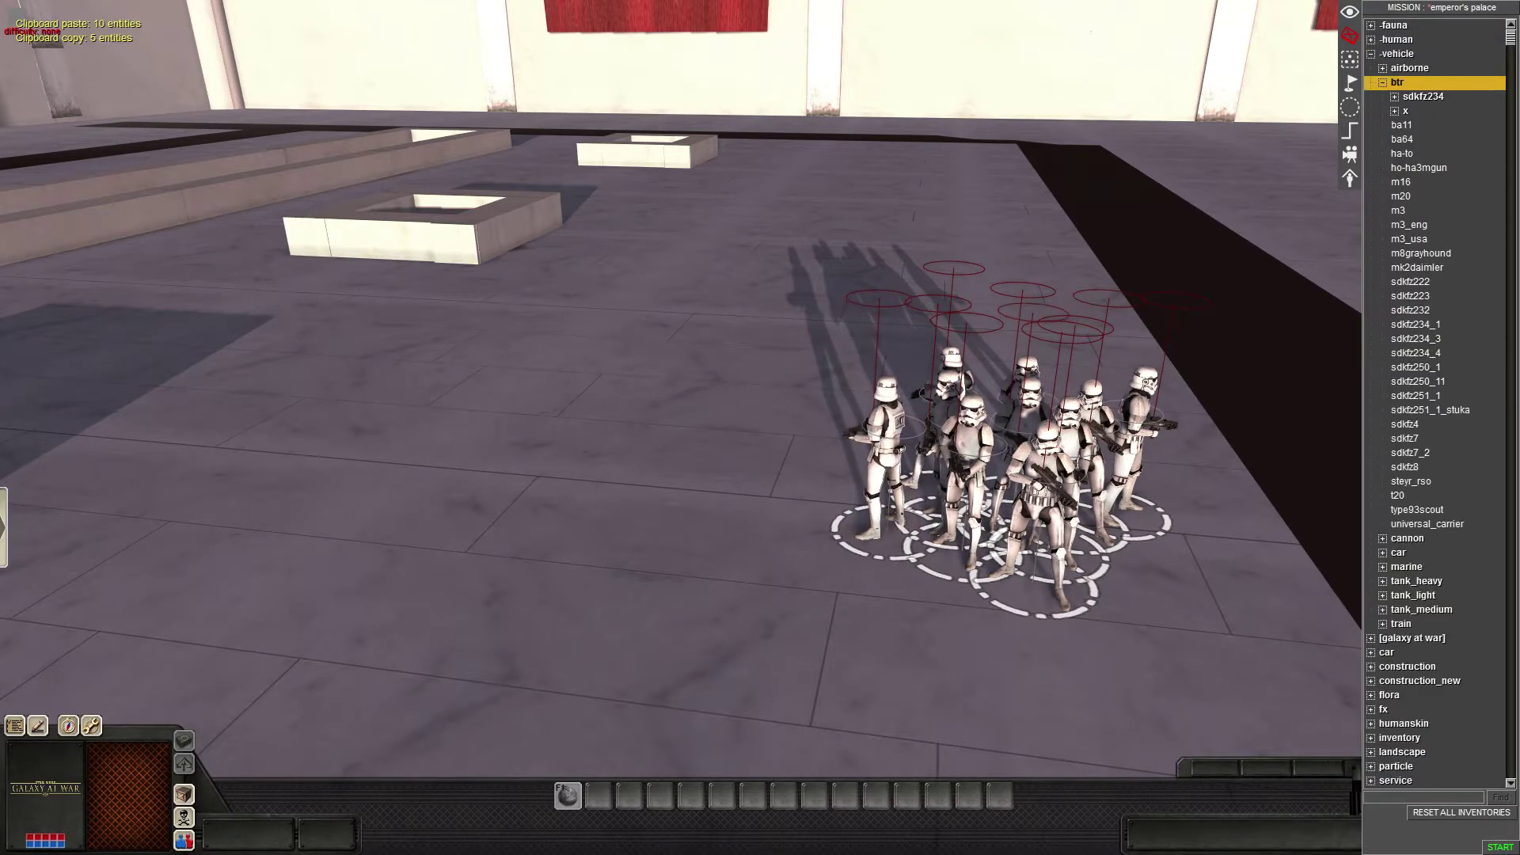
left_click(1383, 83)
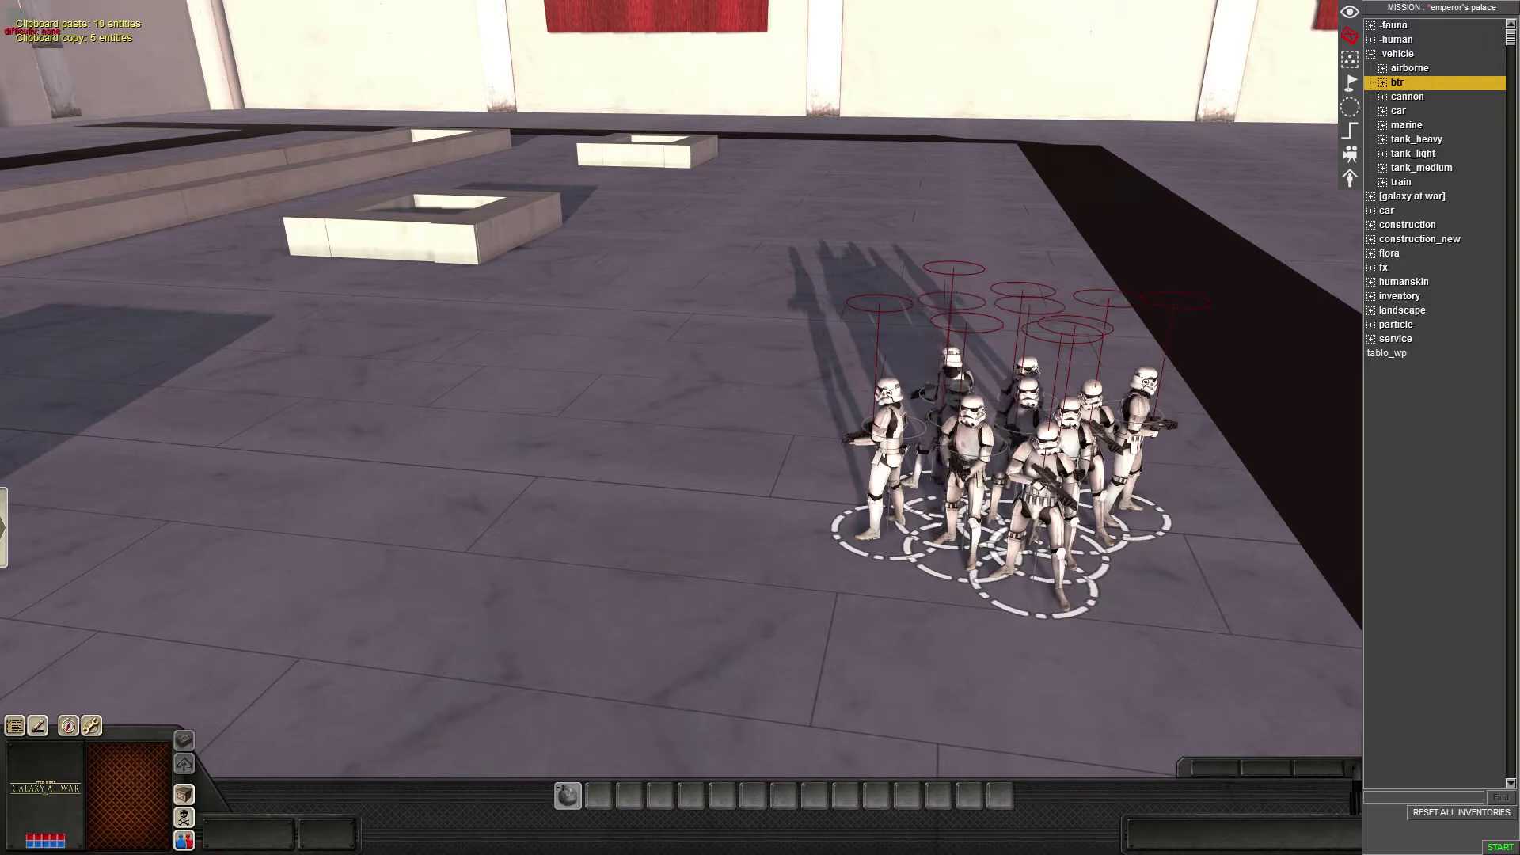
left_click(1371, 54)
left_click(1372, 68)
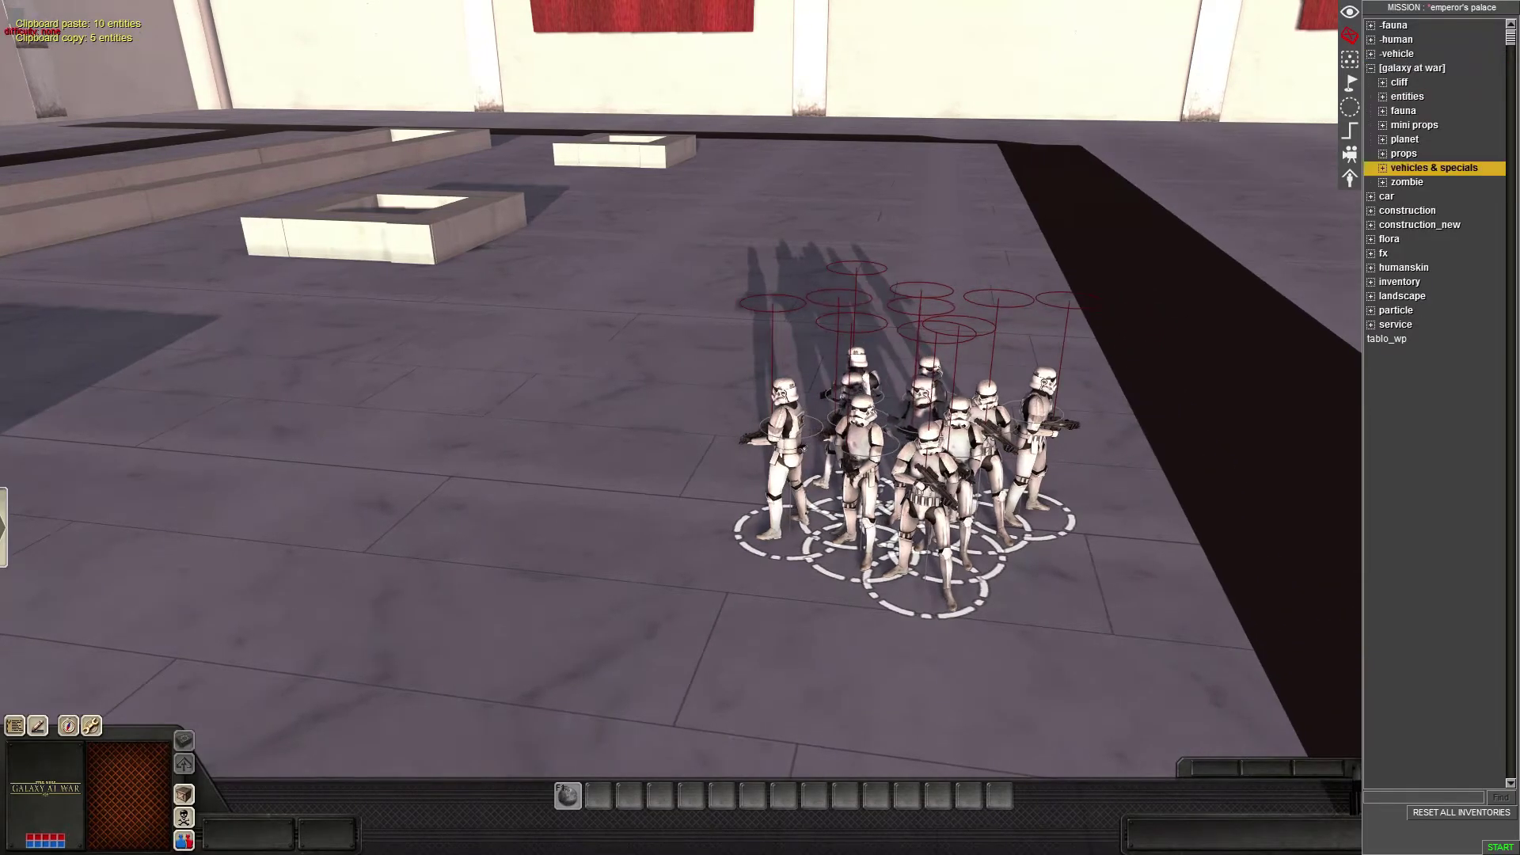
left_click(1383, 168)
left_click(1395, 211)
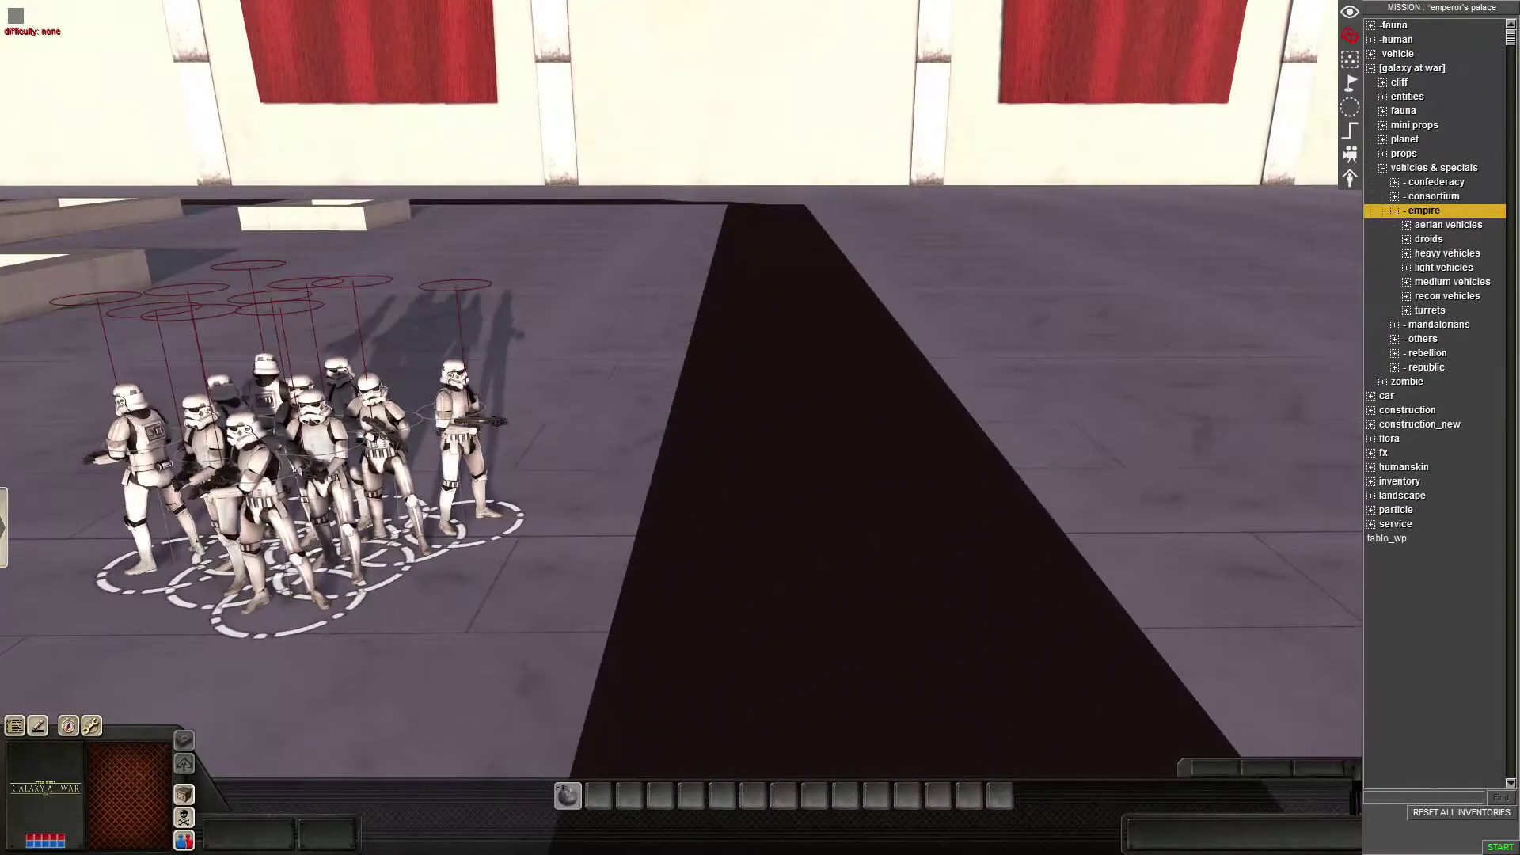
- Try the empire light vehicles at-tt, p1-at and at-pt_flame in the courtyard
double_click(1443, 267)
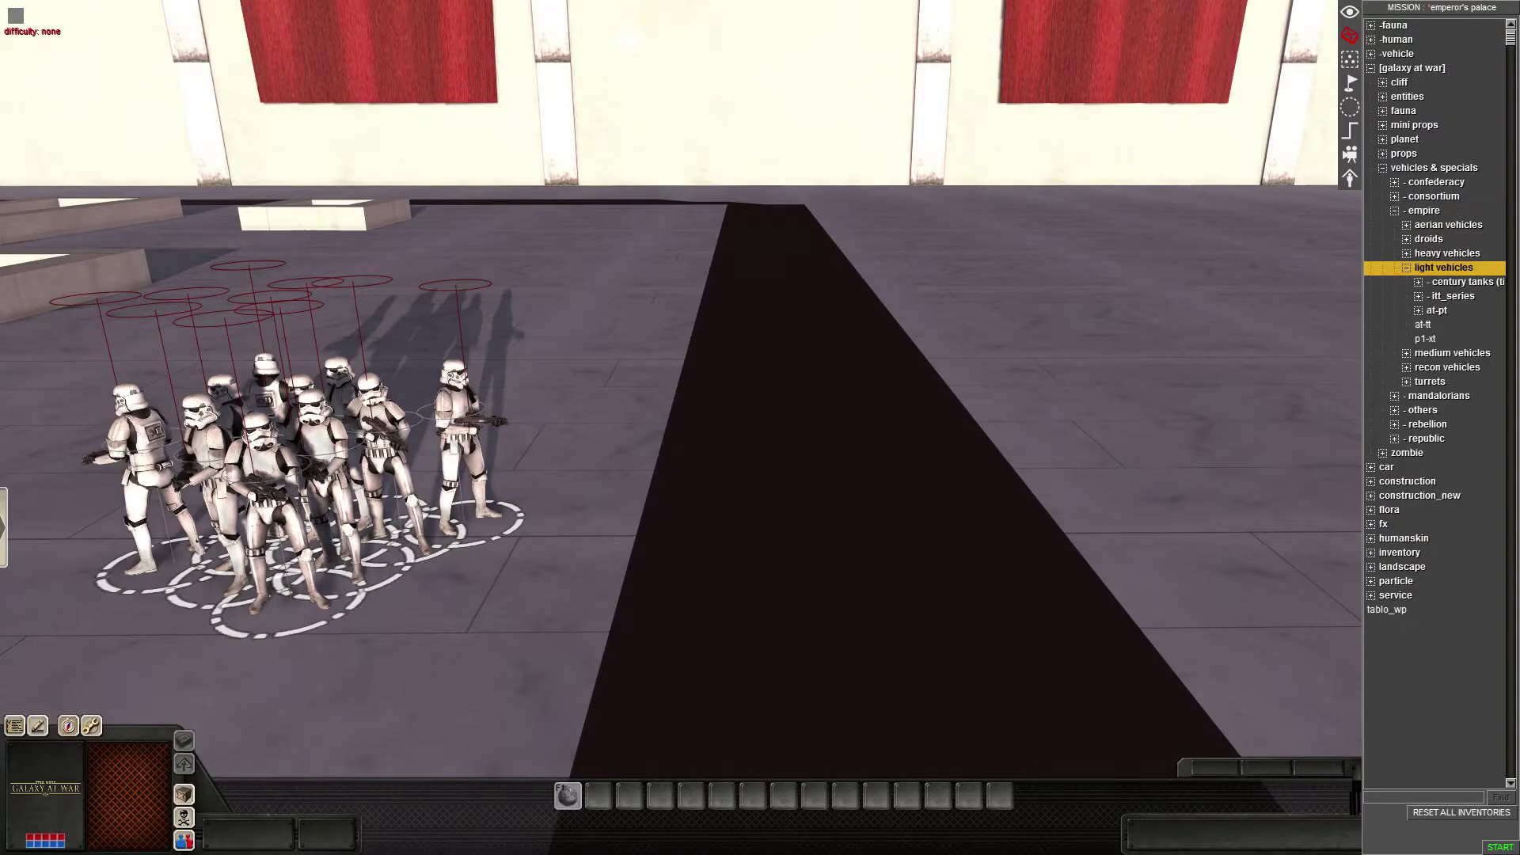
left_click(1423, 324)
scroll(1009, 388, "down", 1)
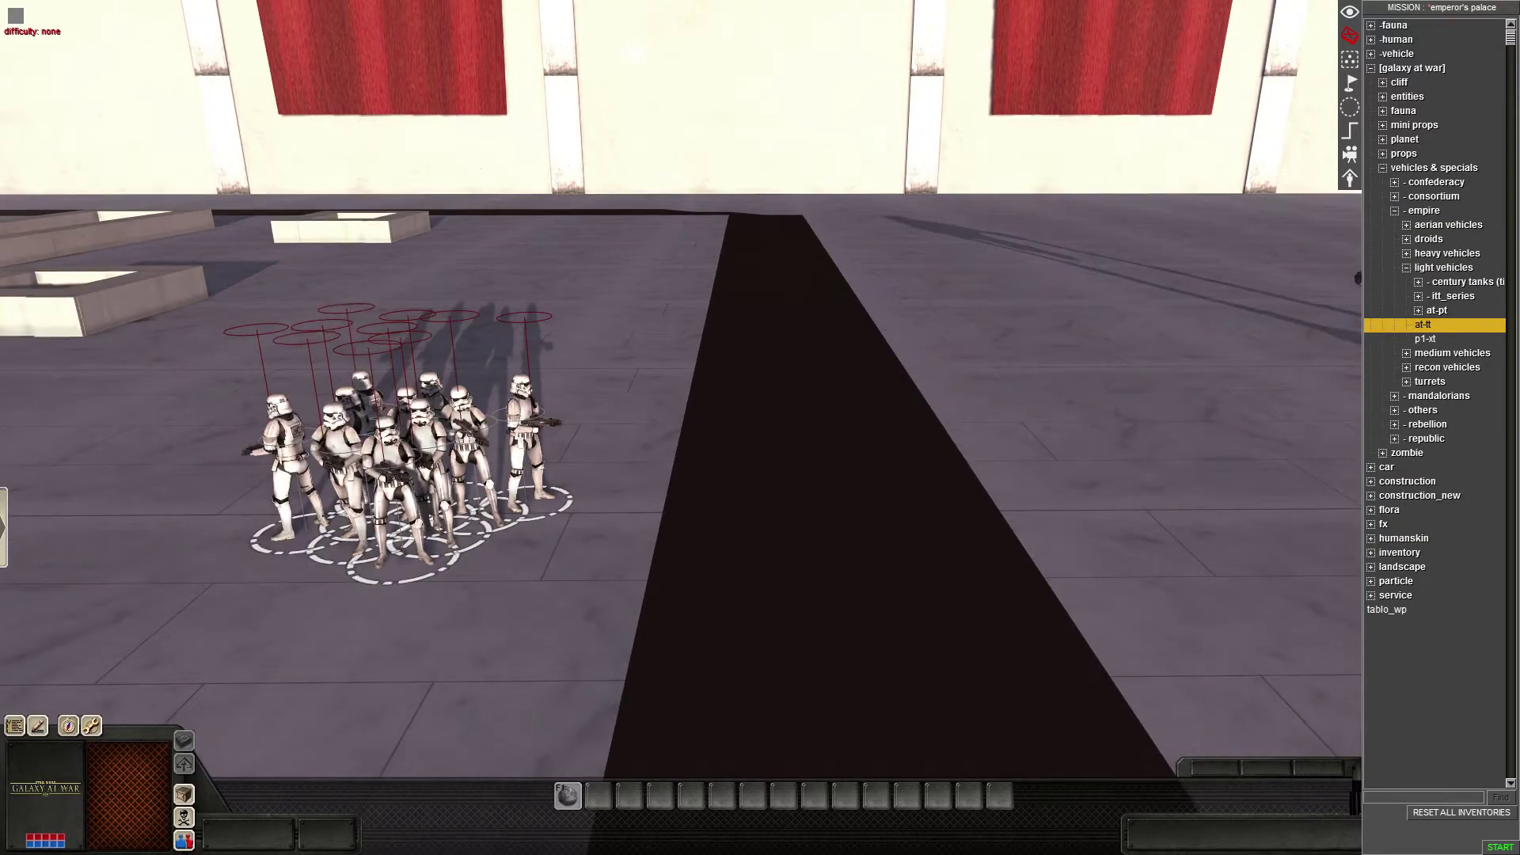
left_click(1425, 339)
double_click(1437, 311)
left_click(1451, 339)
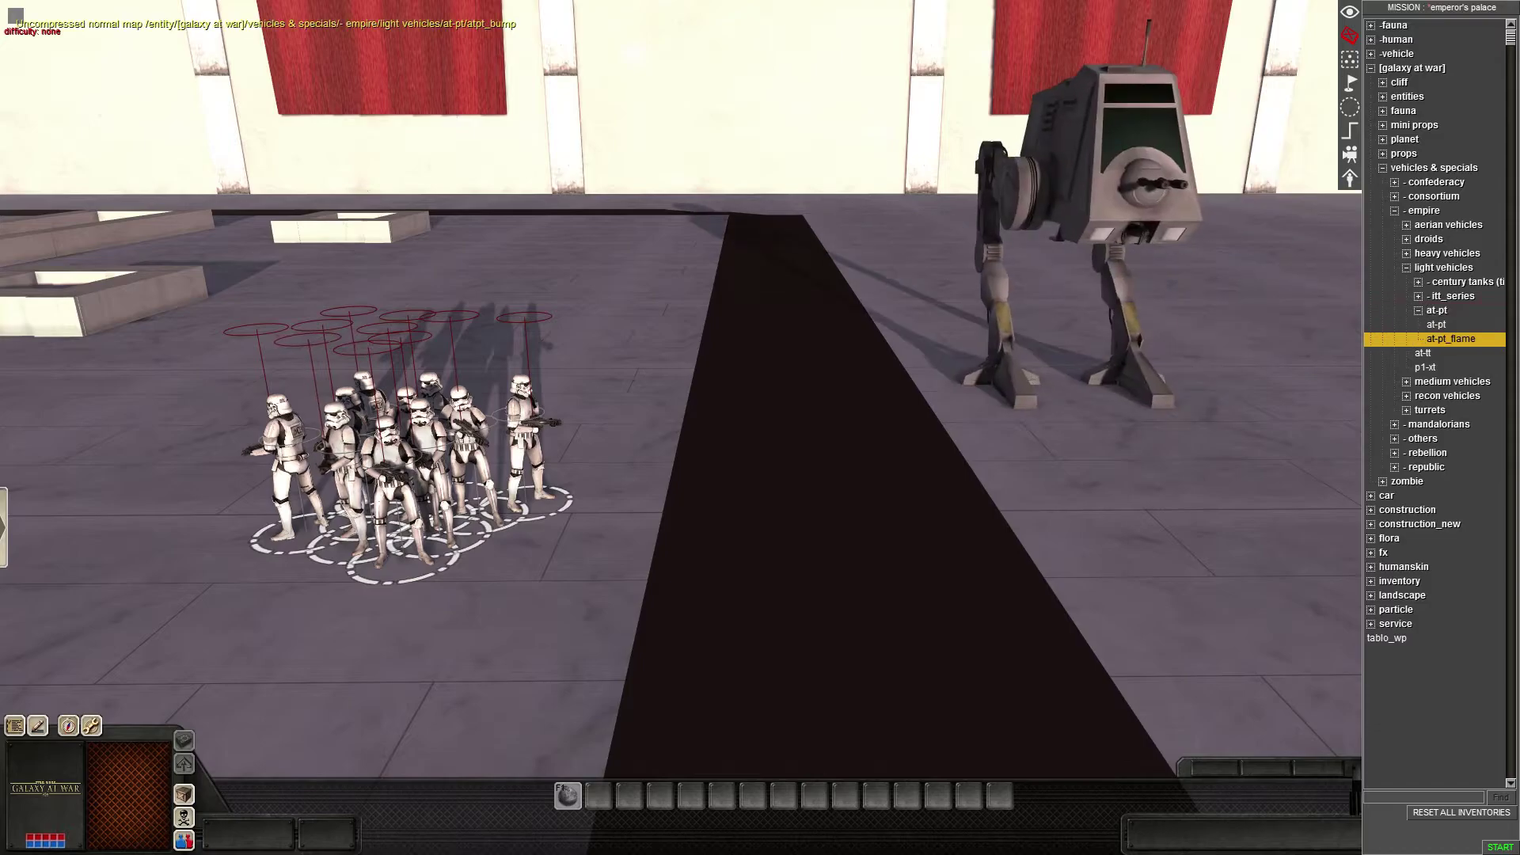
- Place the second imperial troop transport variant of the itt_series on the pavement beside the storm troopers
left_click(1453, 296)
left_click(1464, 310)
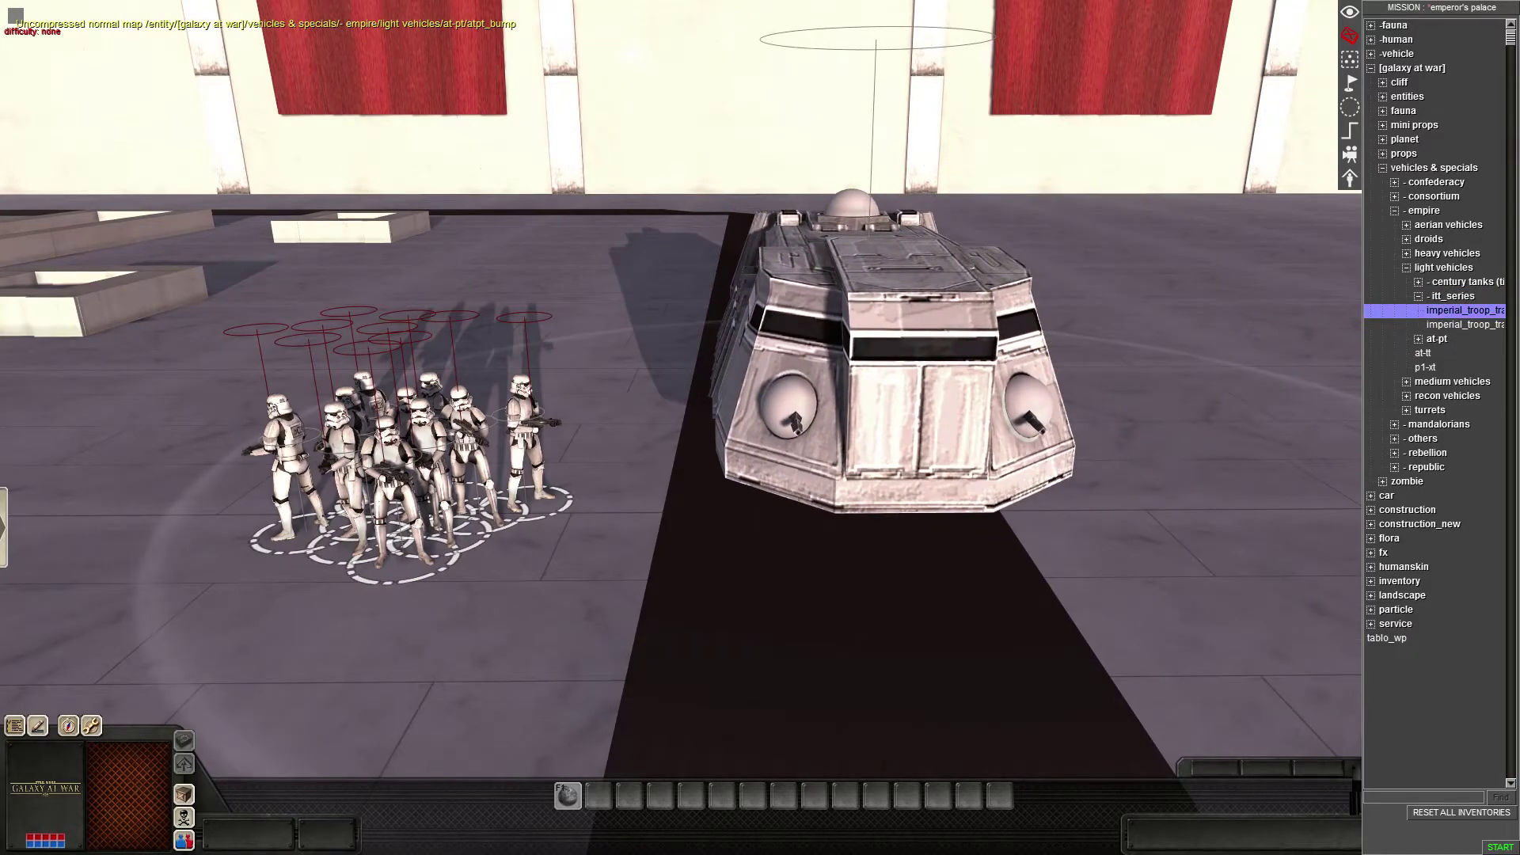
left_click(1456, 324)
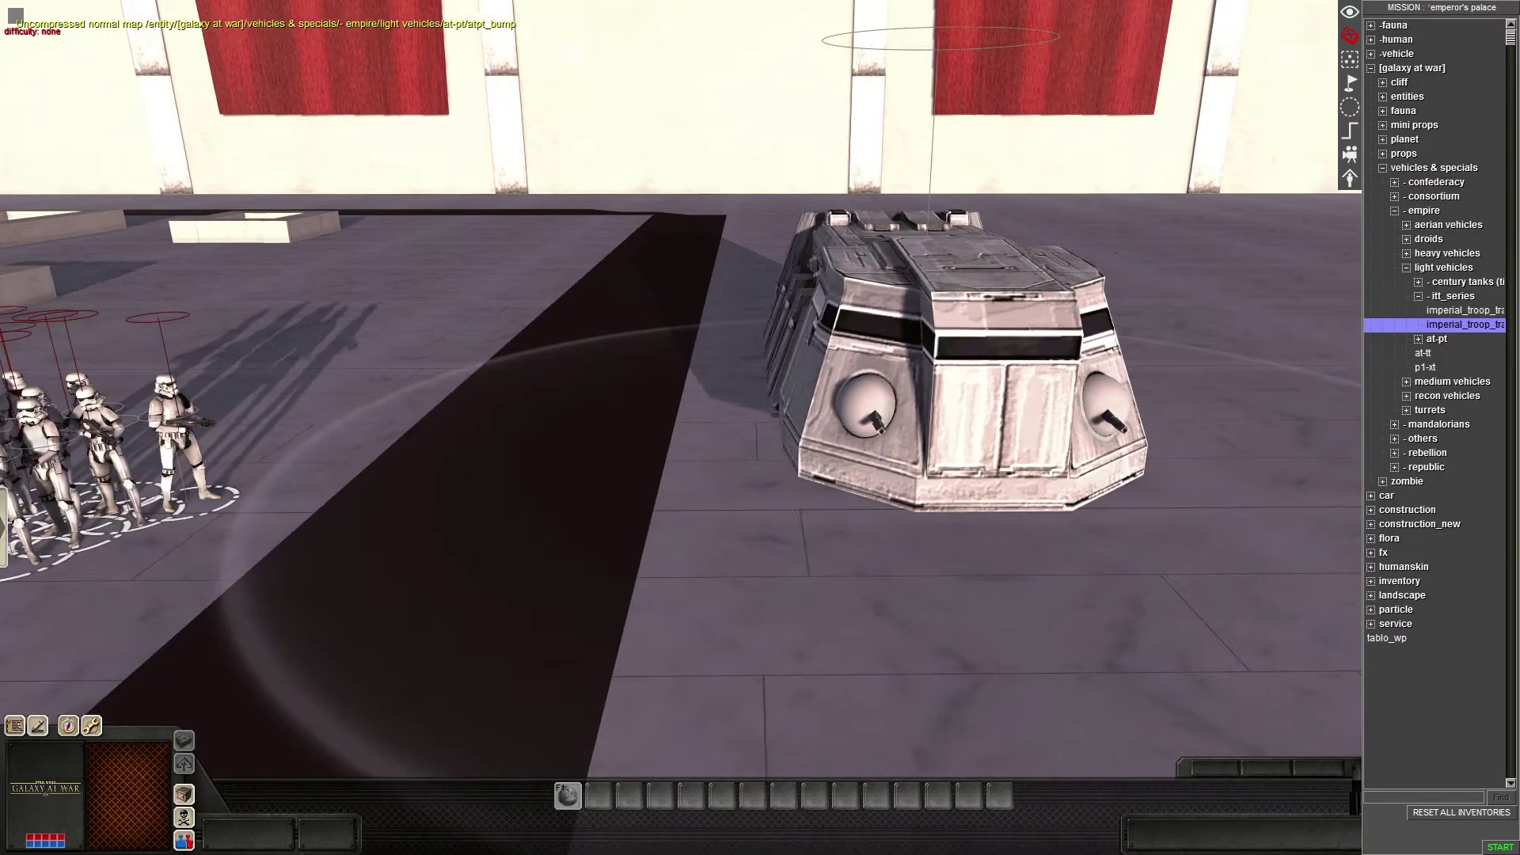
left_click(1452, 296)
left_click(1465, 282)
left_click(1465, 296)
right_click(1283, 309)
left_click(1461, 282)
left_click(1445, 267)
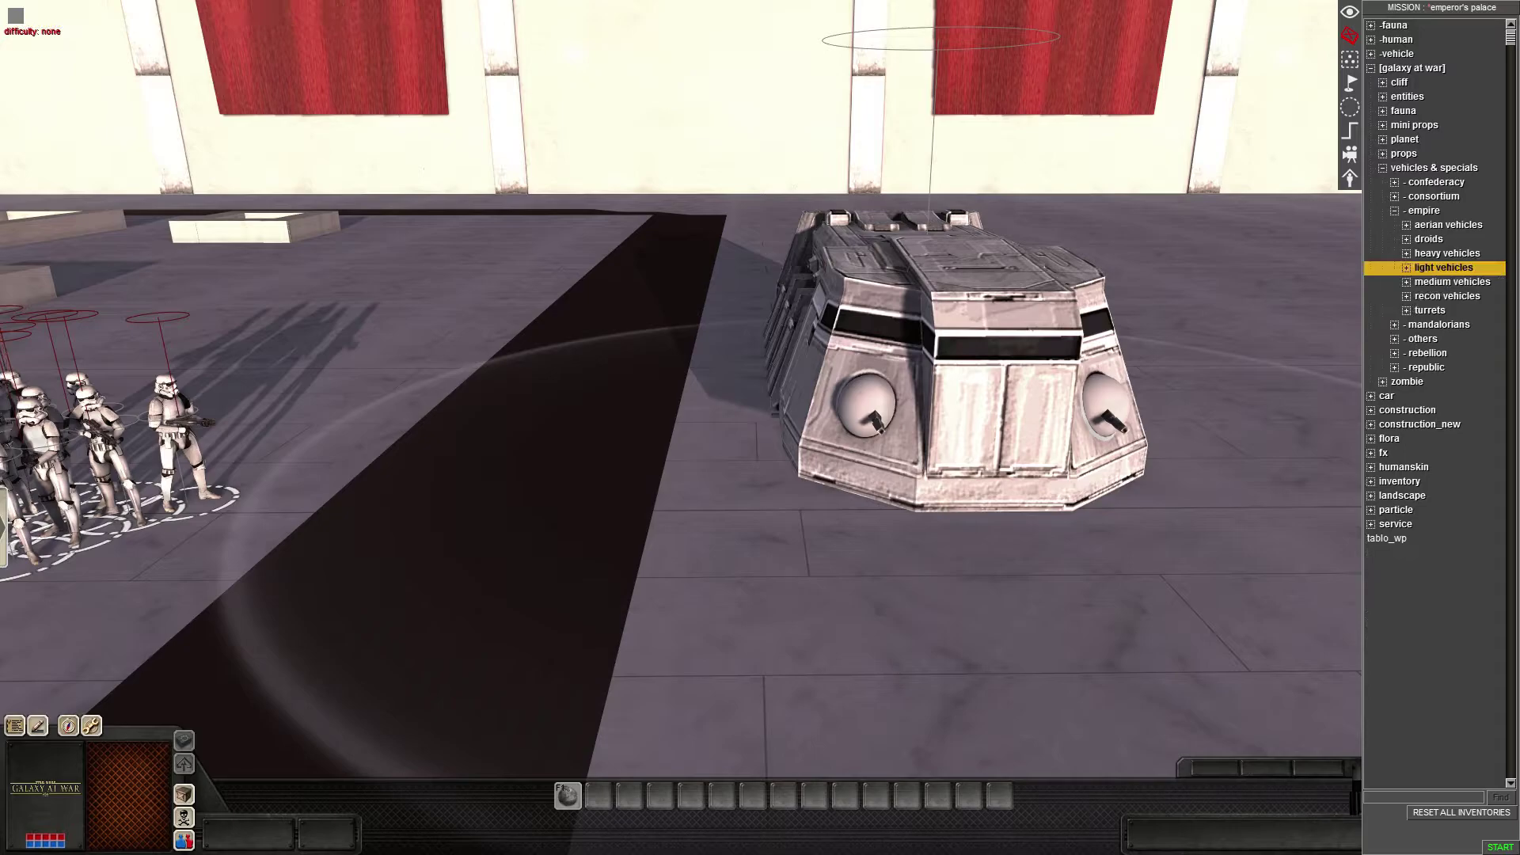
- Place an at-st walker from the empire's medium vehicles on the far side of the troop transport
left_click(1447, 254)
left_click(1437, 296)
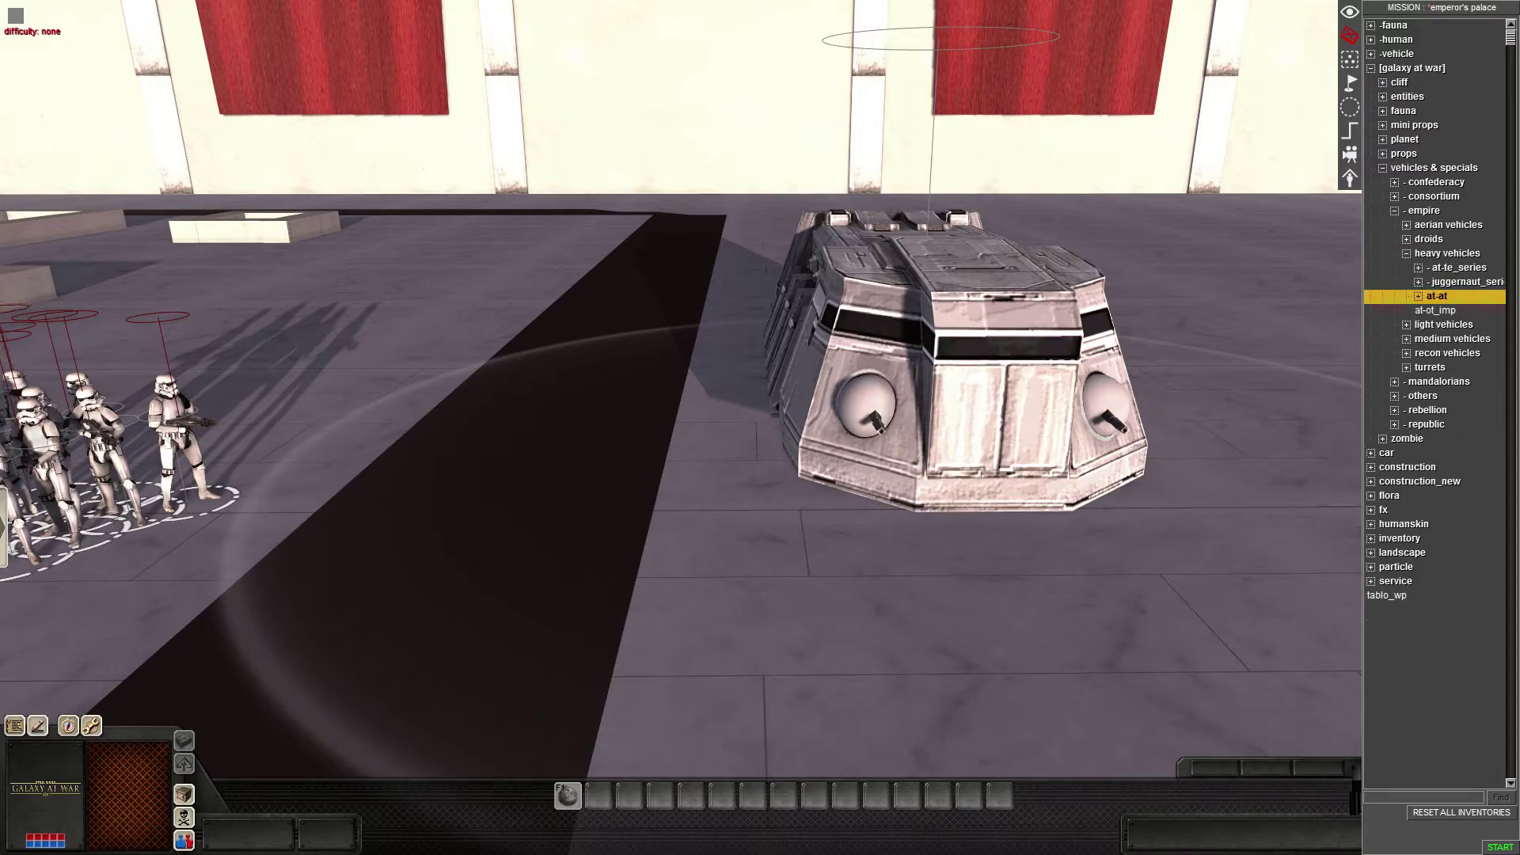
key("Left")
key("Left")
key("Down")
key("Down")
key("Right")
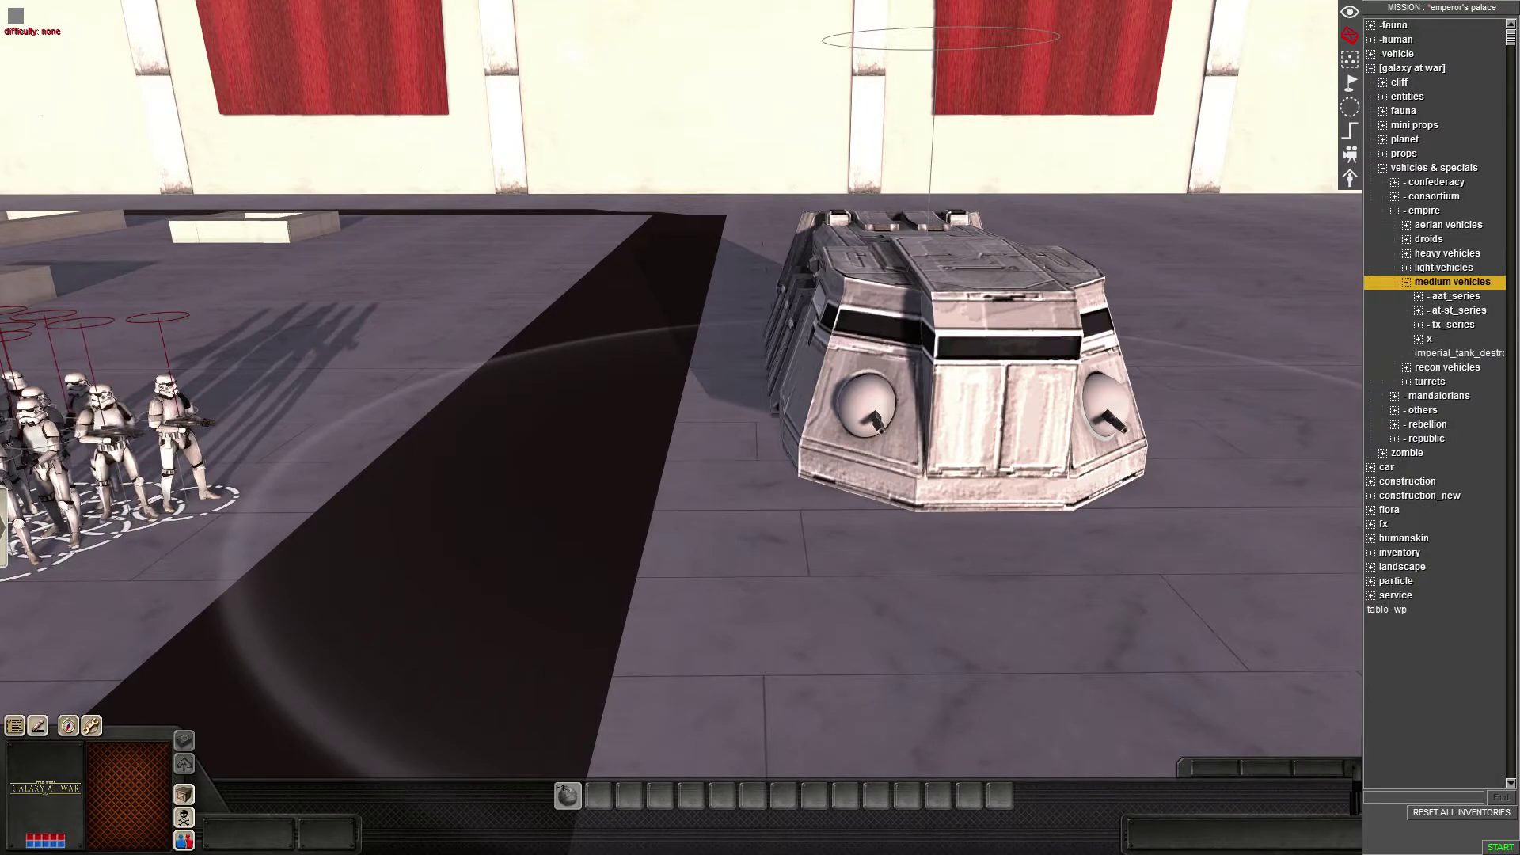
key("Down")
key("Down")
key("Right")
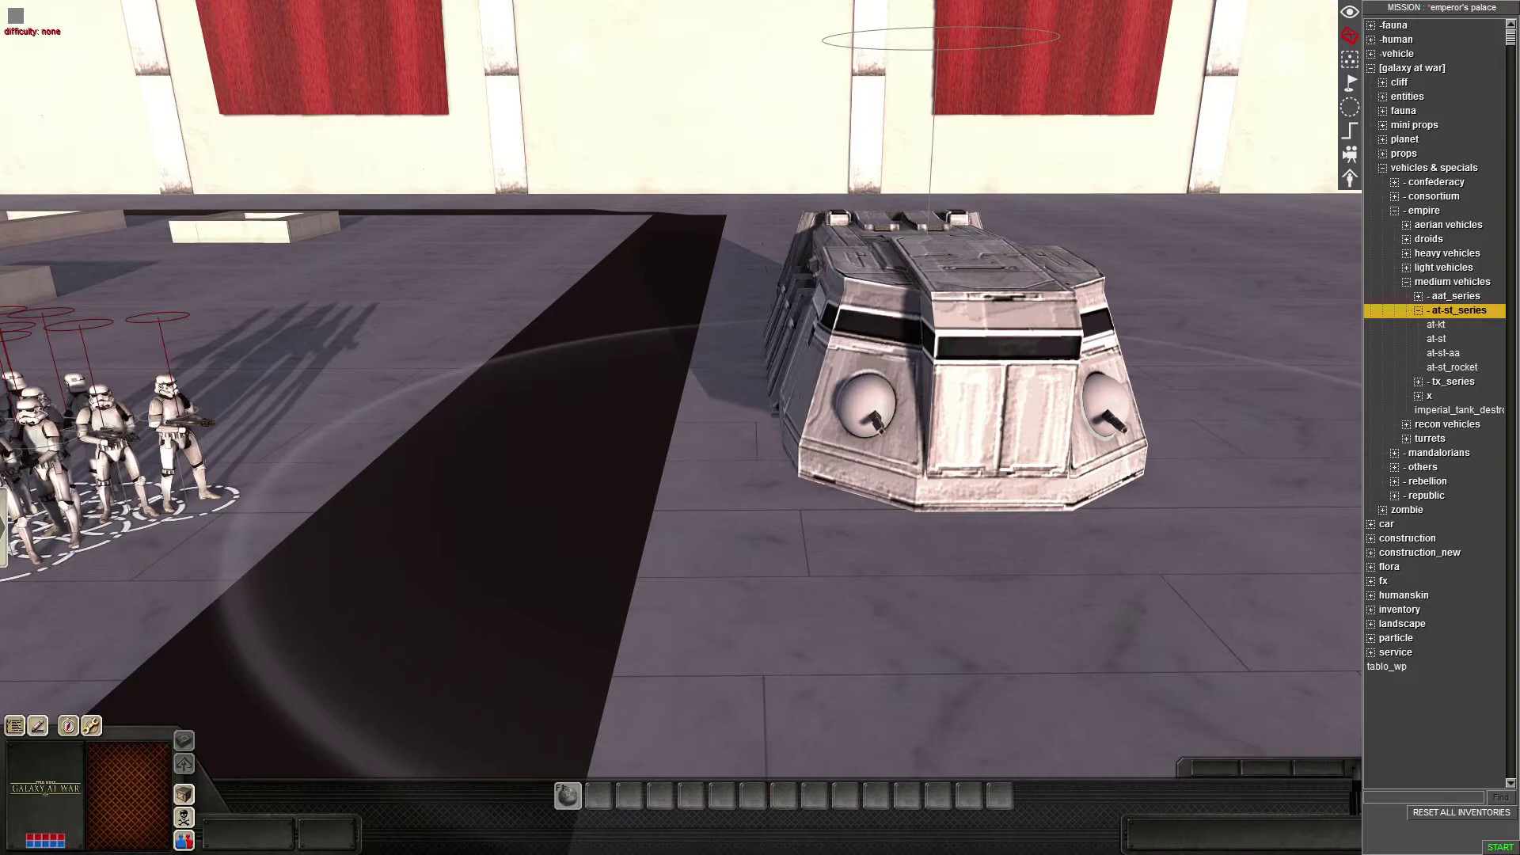
key("Down")
key("Down")
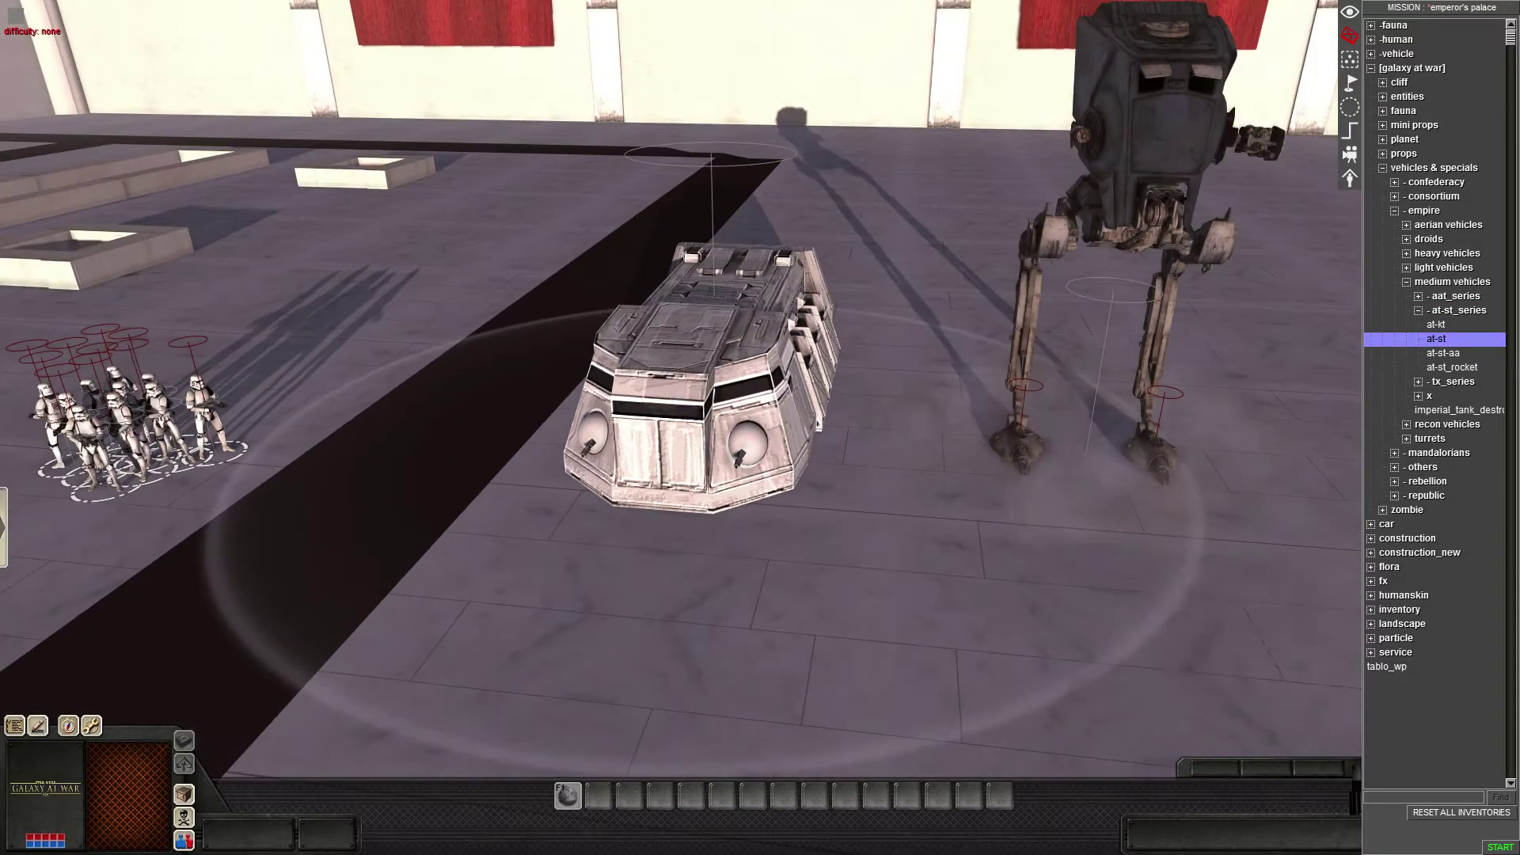
- Place a 74z_speederbike from the empire's recon vehicles between the storm troopers and the troop transport
key("Left")
key("Left")
key("Left")
key("Left")
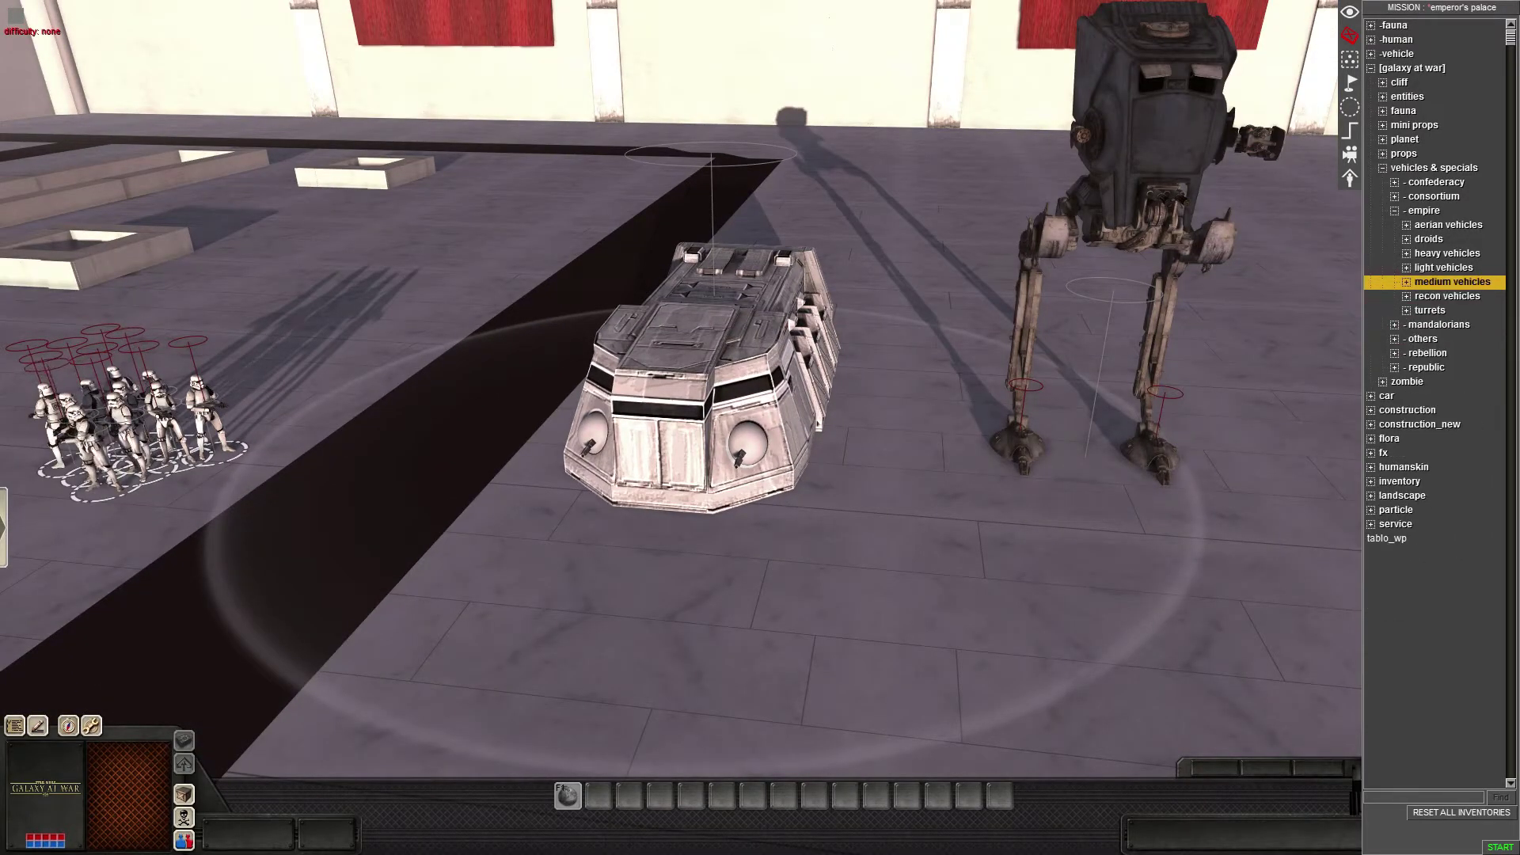
key("Down")
key("Right")
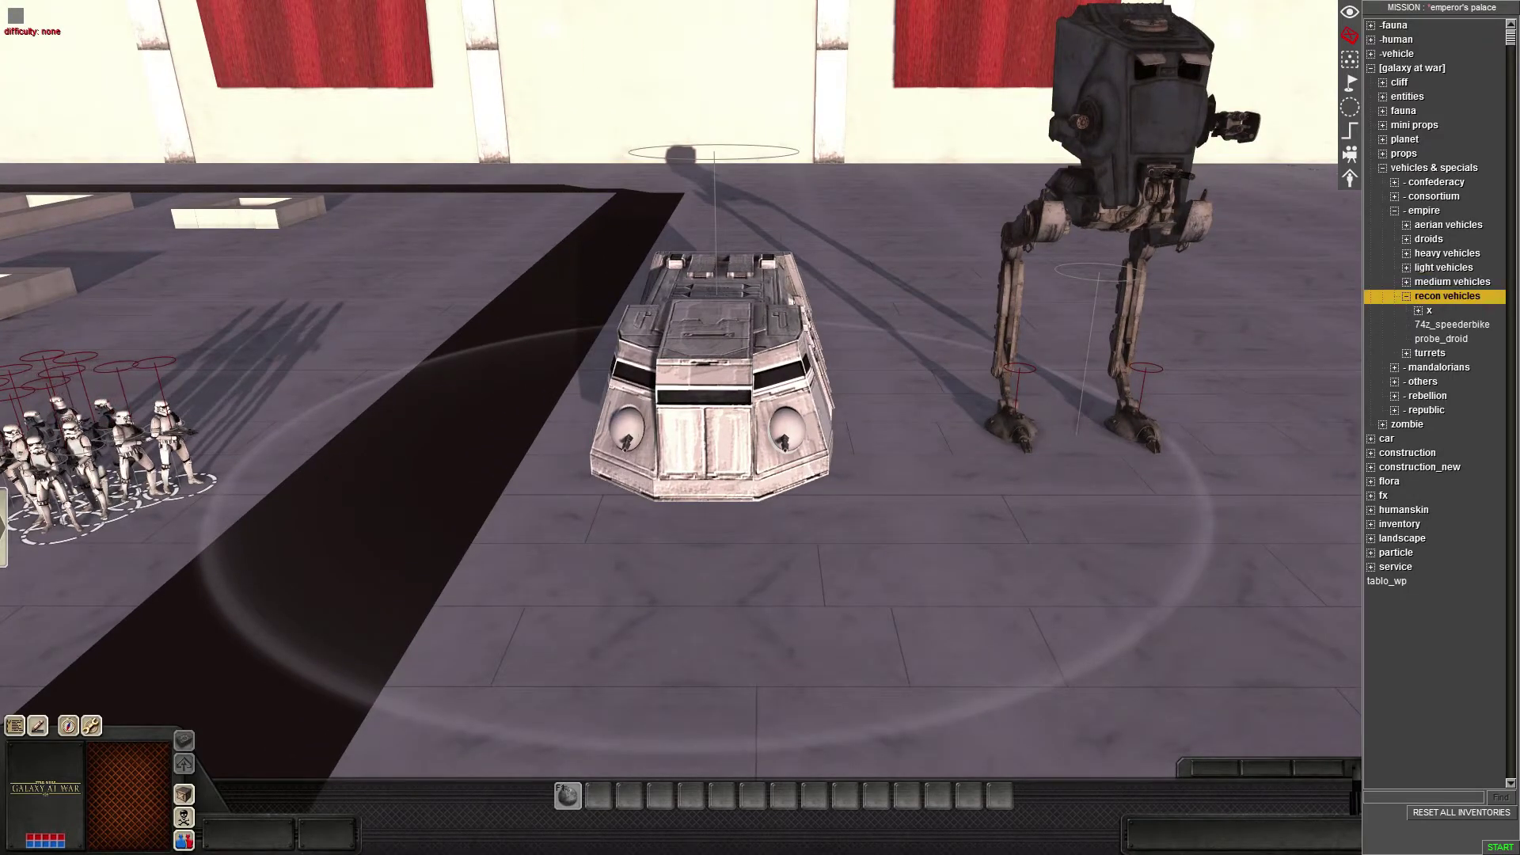
left_click(1452, 324)
key("Left")
left_click(576, 478)
key("Left")
- Order one storm trooper of the group to mount the speeder bike
key("F1")
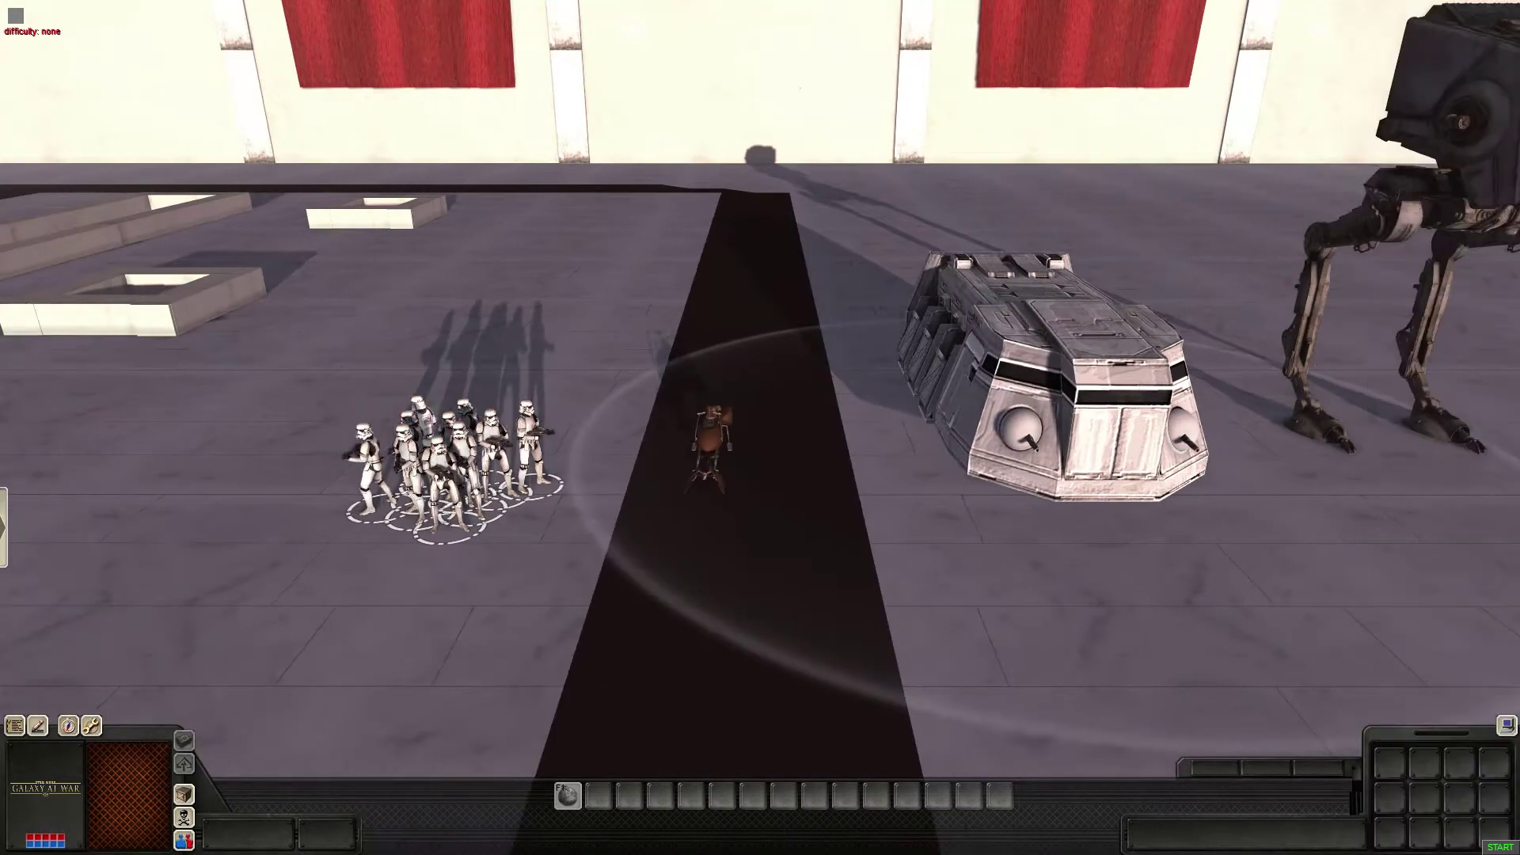
left_click(529, 447)
right_click(710, 449)
scroll(710, 450, "up", 3)
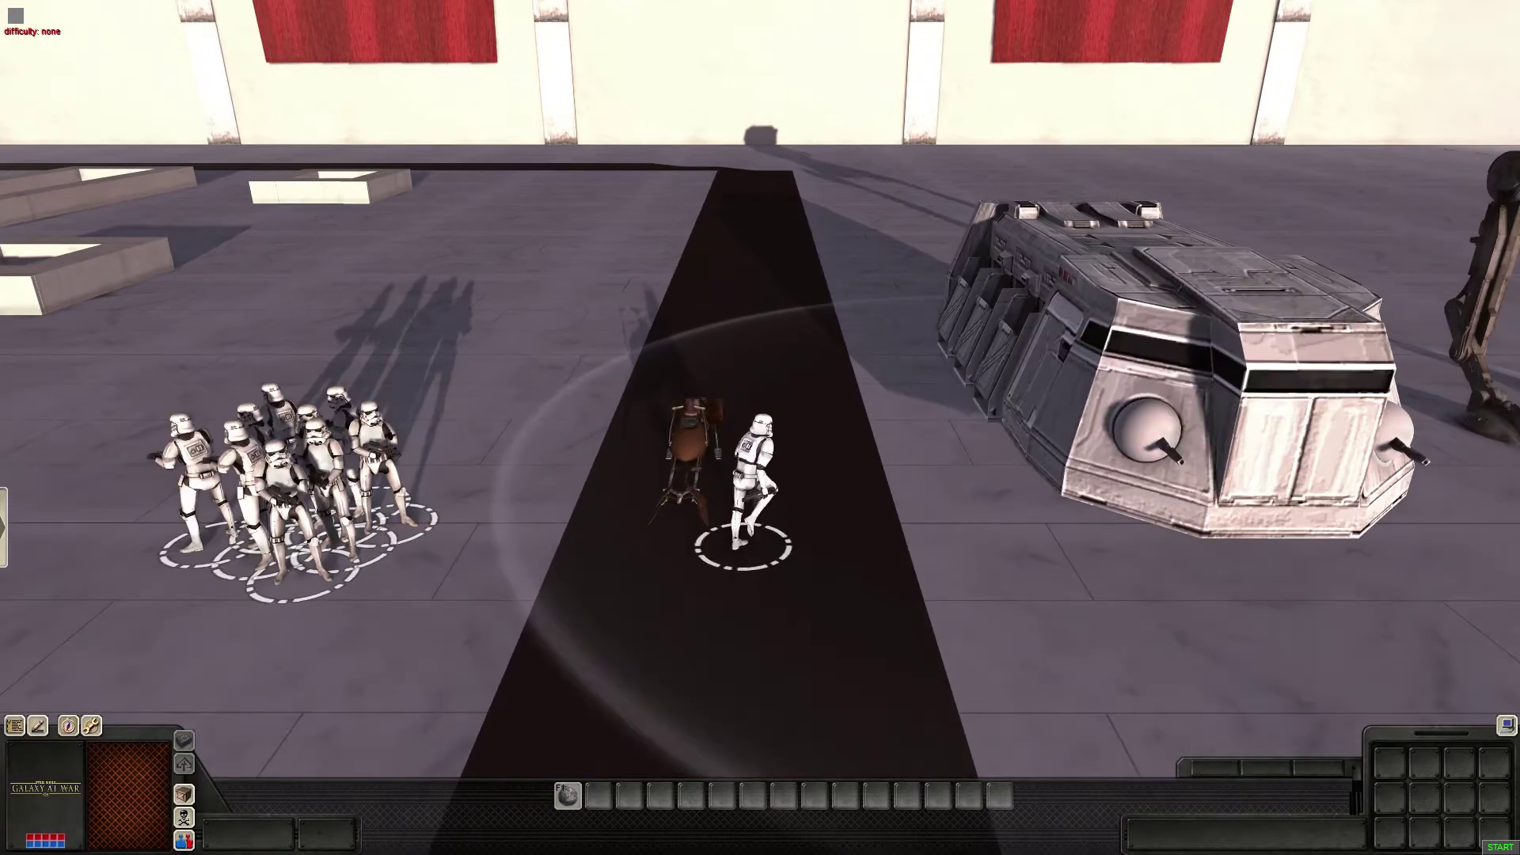
scroll(634, 467, "down", 3)
- Send the remaining storm troopers to board the troop transport, then paste five more and send them there too
left_click(502, 467)
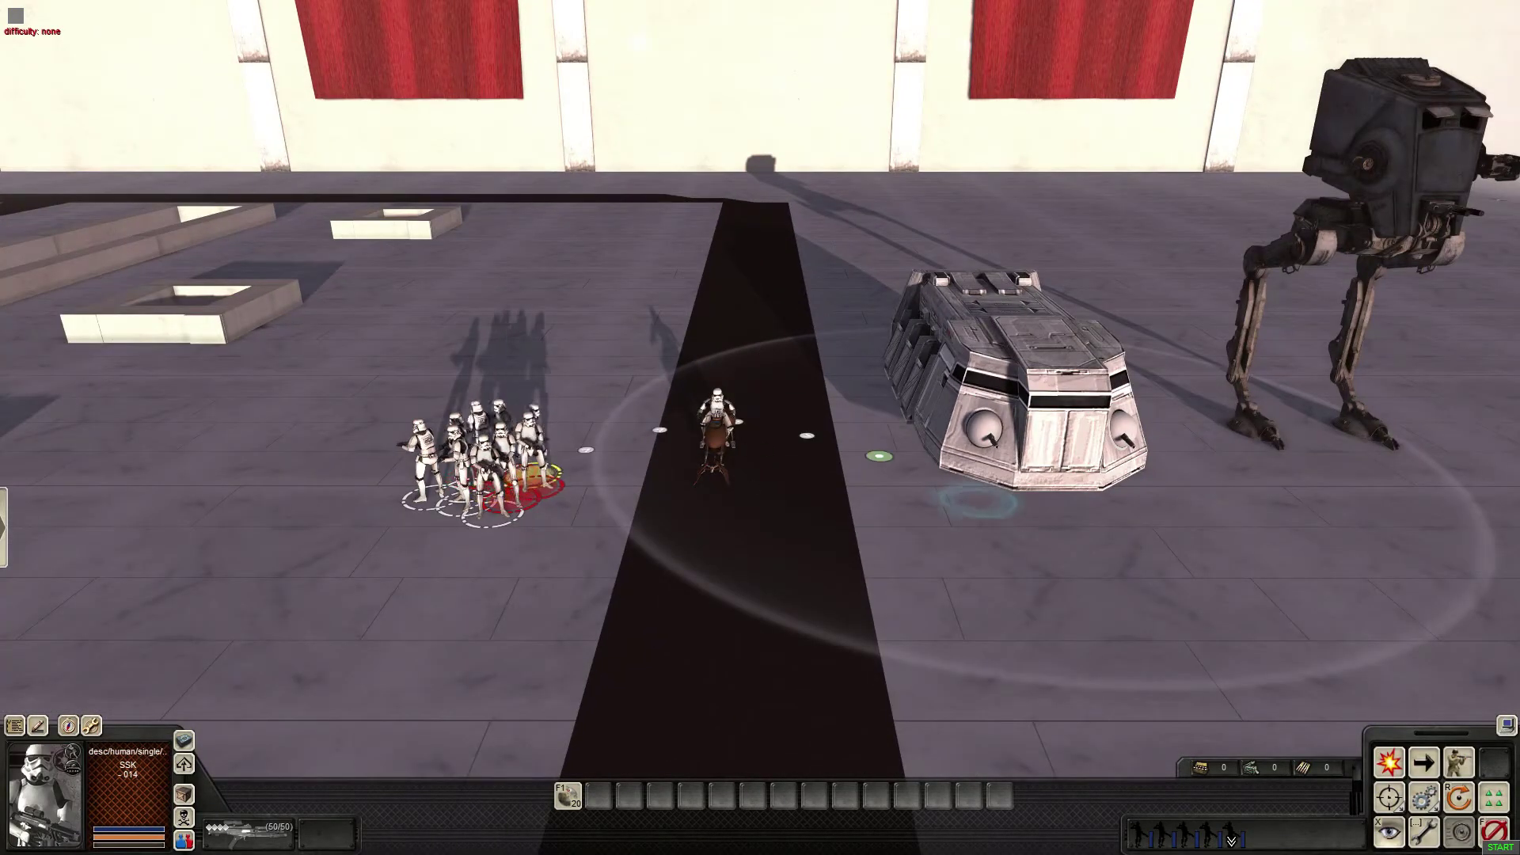
left_click(459, 465)
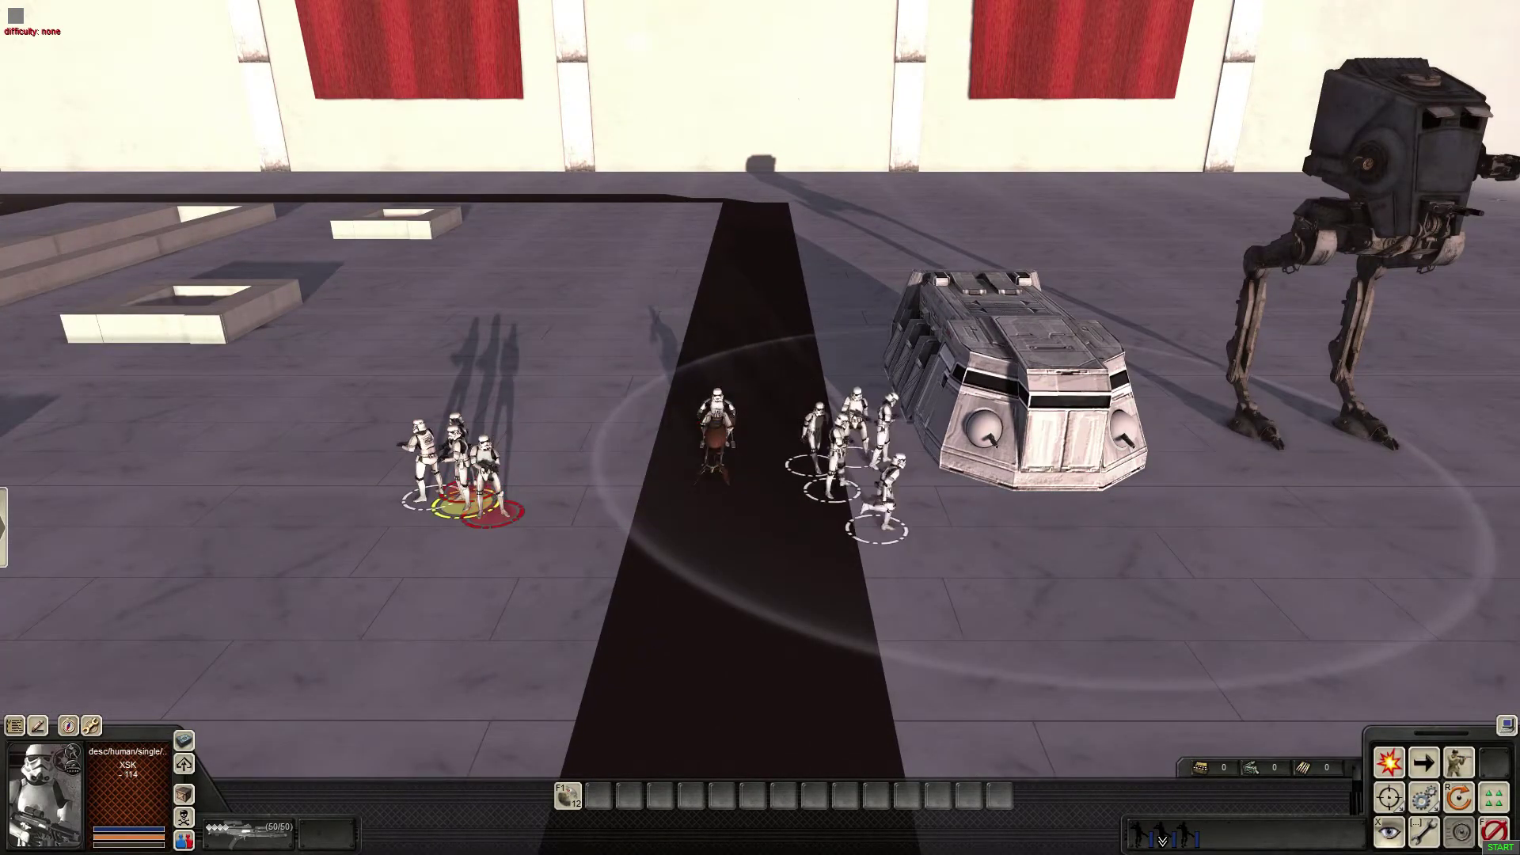
right_click(879, 434)
left_click(426, 467)
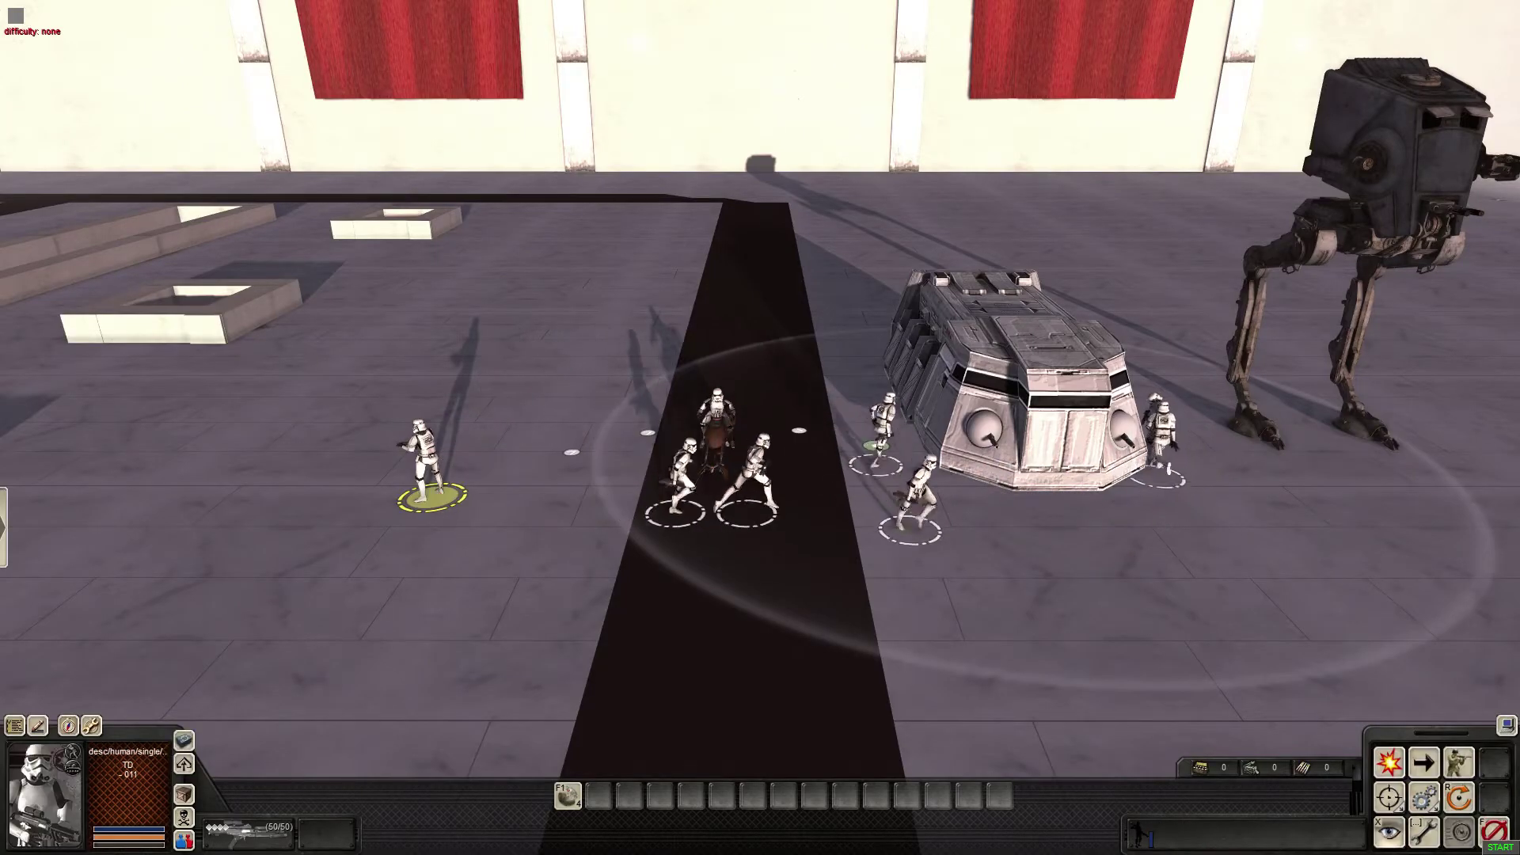
key("ctrl+v")
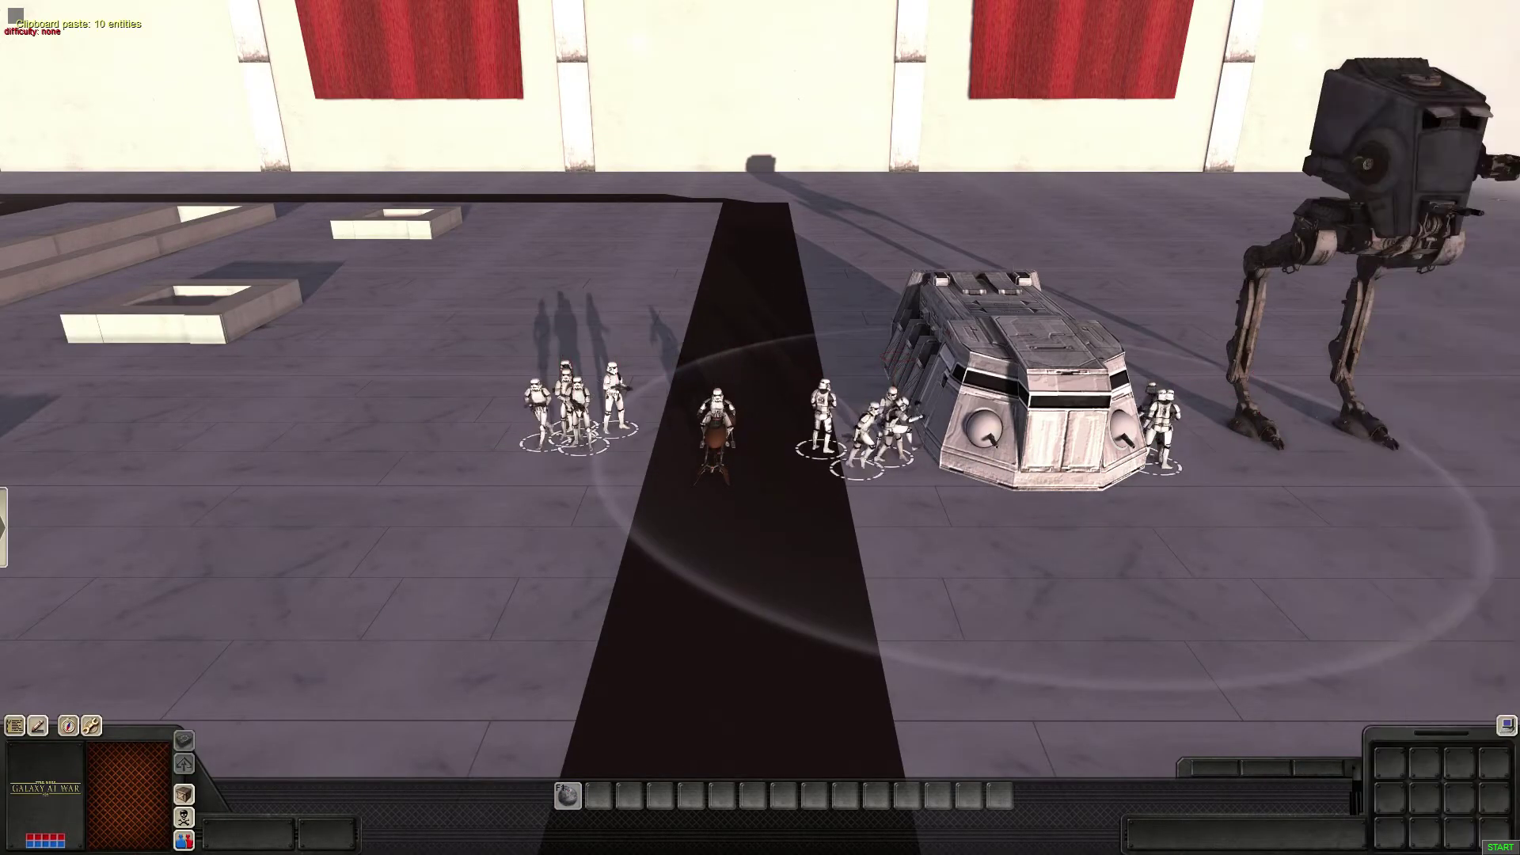
left_click(576, 420)
- Paste another group of five storm troopers near the at-st and order them to crew it
key("ctrl+v")
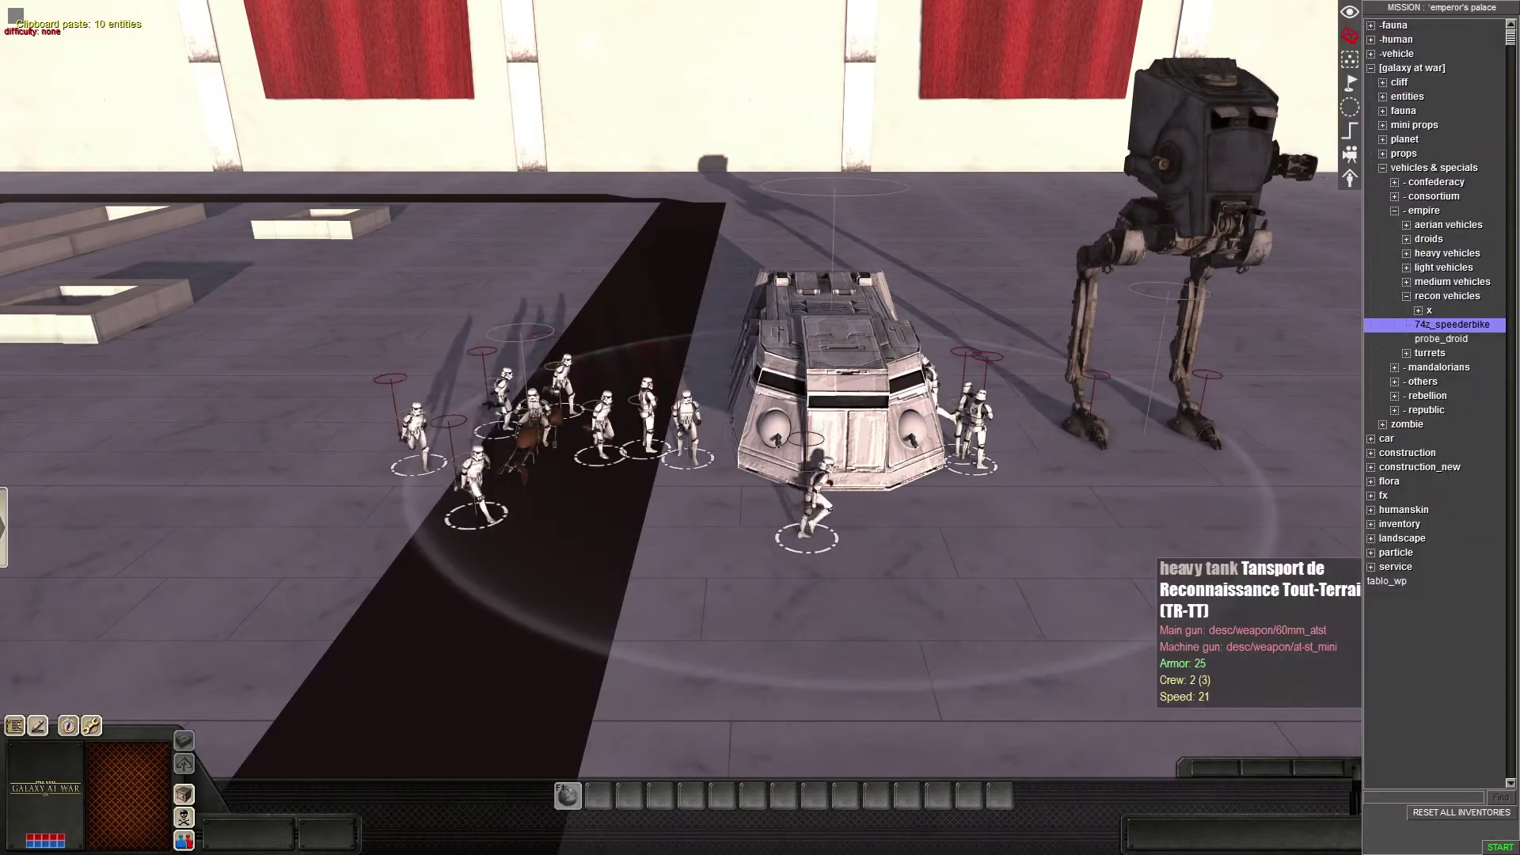
left_click(1194, 546)
right_click(1188, 245)
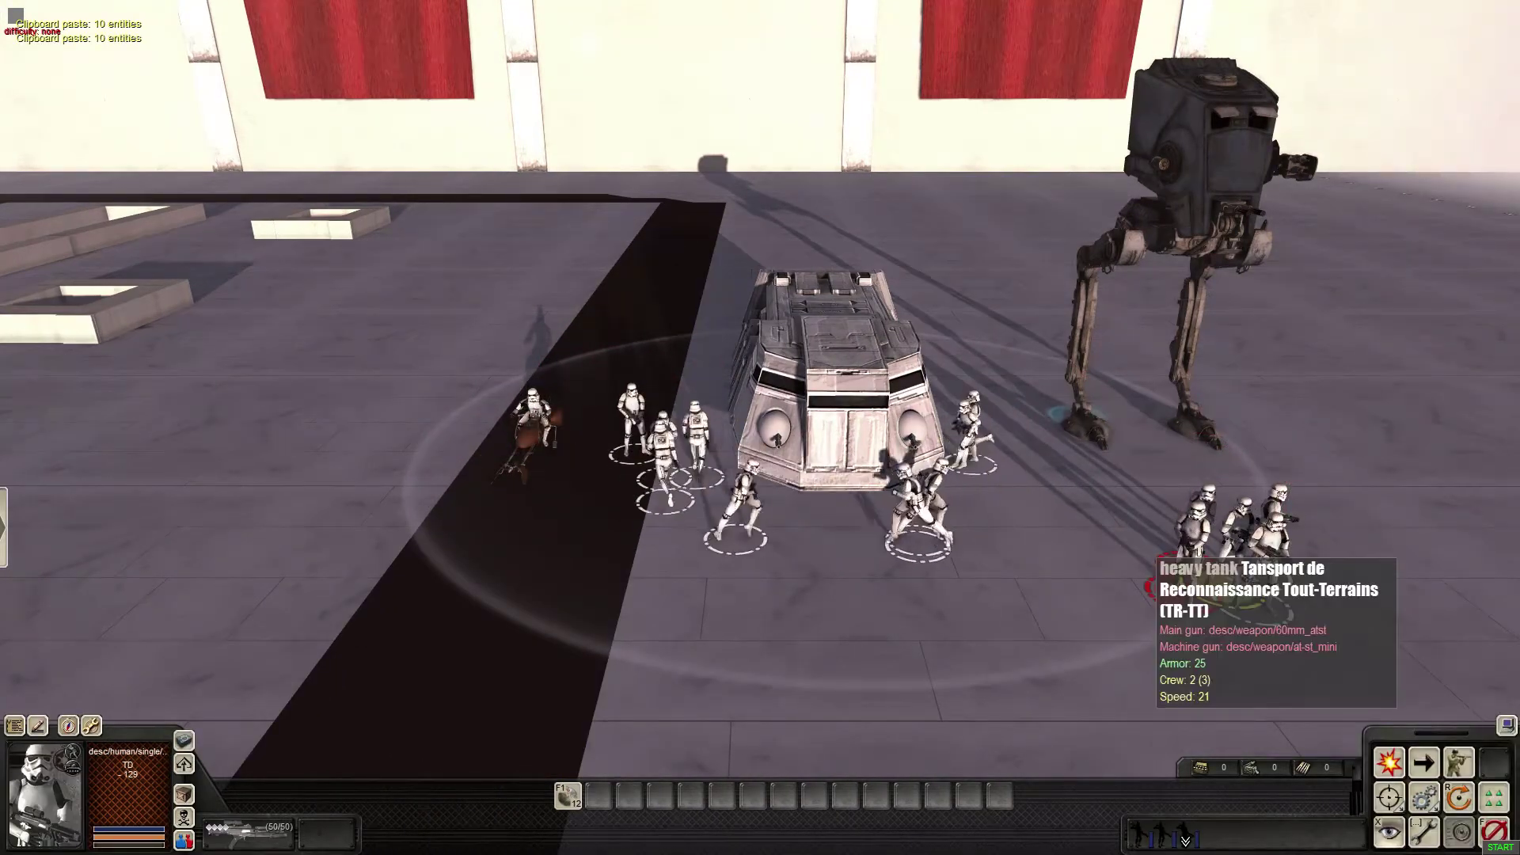
- Delete the surplus storm troopers standing around the at-st walker
key("F3")
left_click_drag(1057, 340, 1211, 285)
left_click_drag(1275, 432, 1320, 488)
key("F1")
scroll(761, 428, "up", 4)
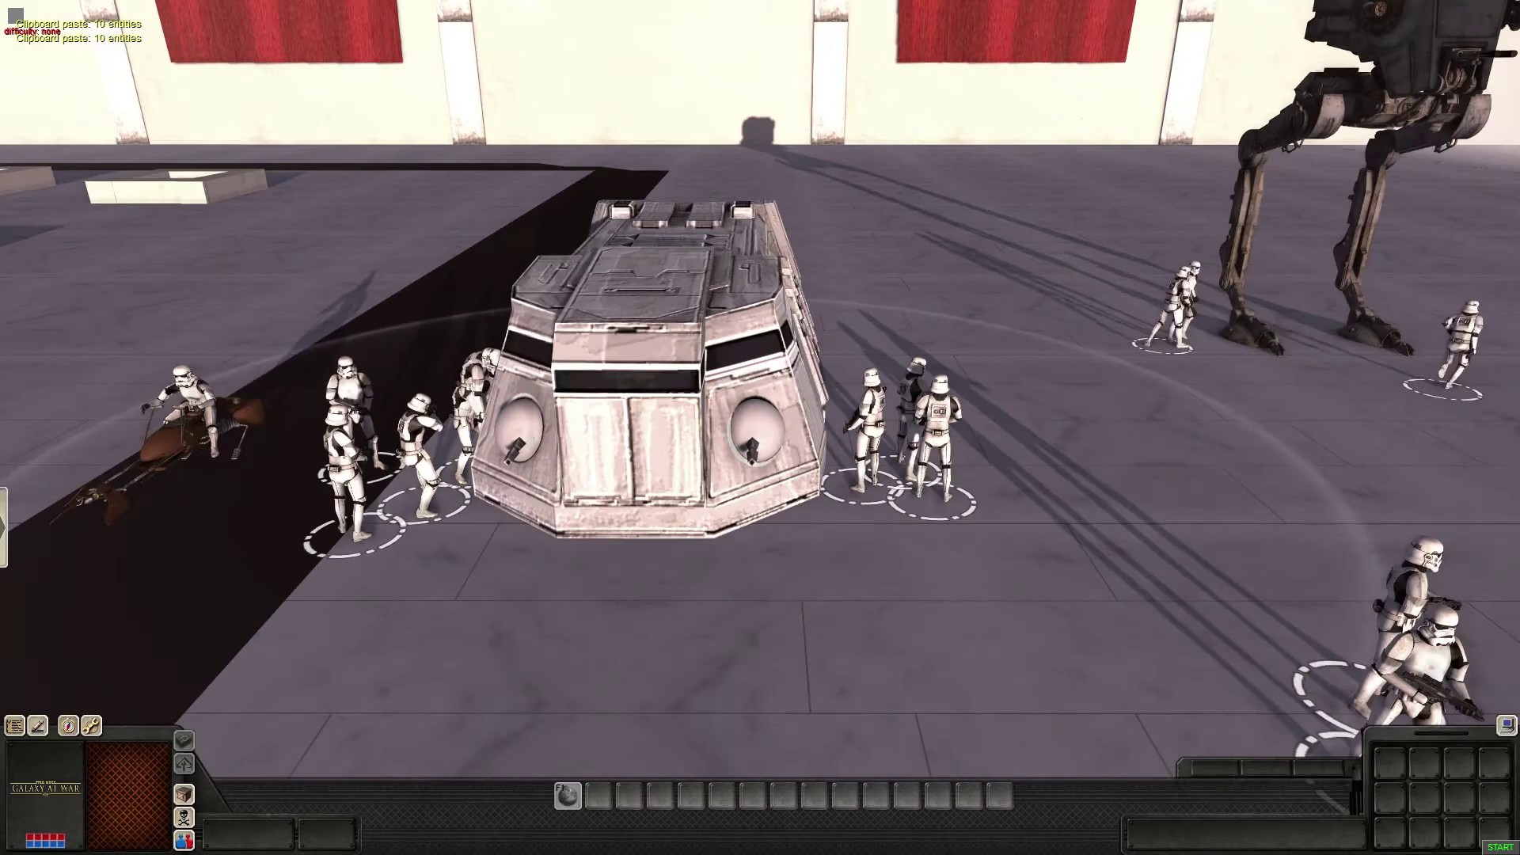
scroll(760, 428, "down", 3)
left_click(1150, 590)
left_click_drag(1321, 611, 1333, 638)
key("F3")
left_click_drag(1088, 522, 1219, 673)
key("Delete")
key("F1")
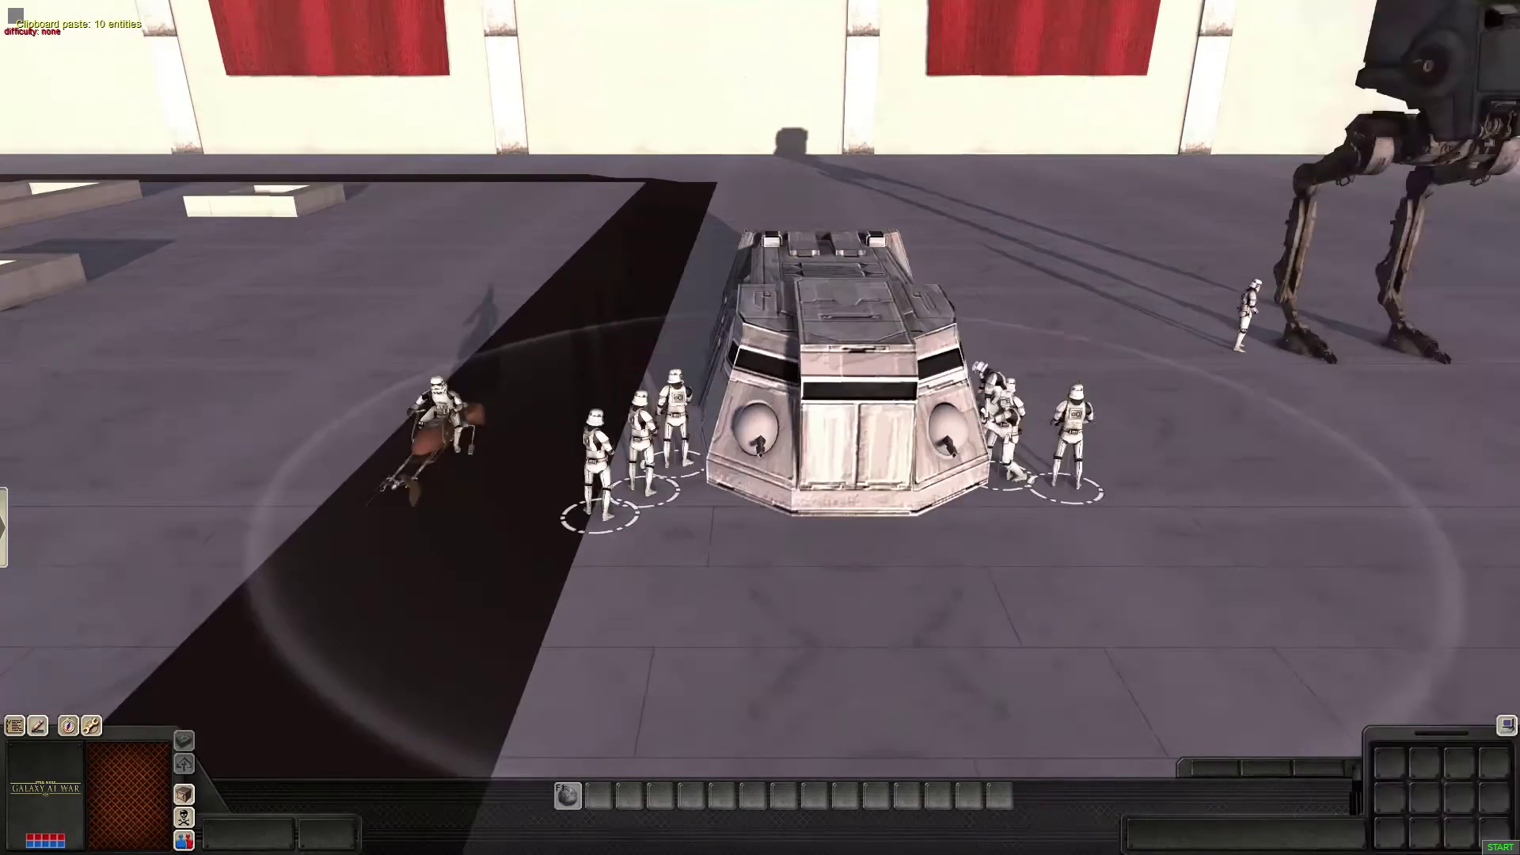
- Move the speeder bike with its rider along the dark strip to about x 4390, y -1342
scroll(760, 428, "up", 3)
left_click(856, 454)
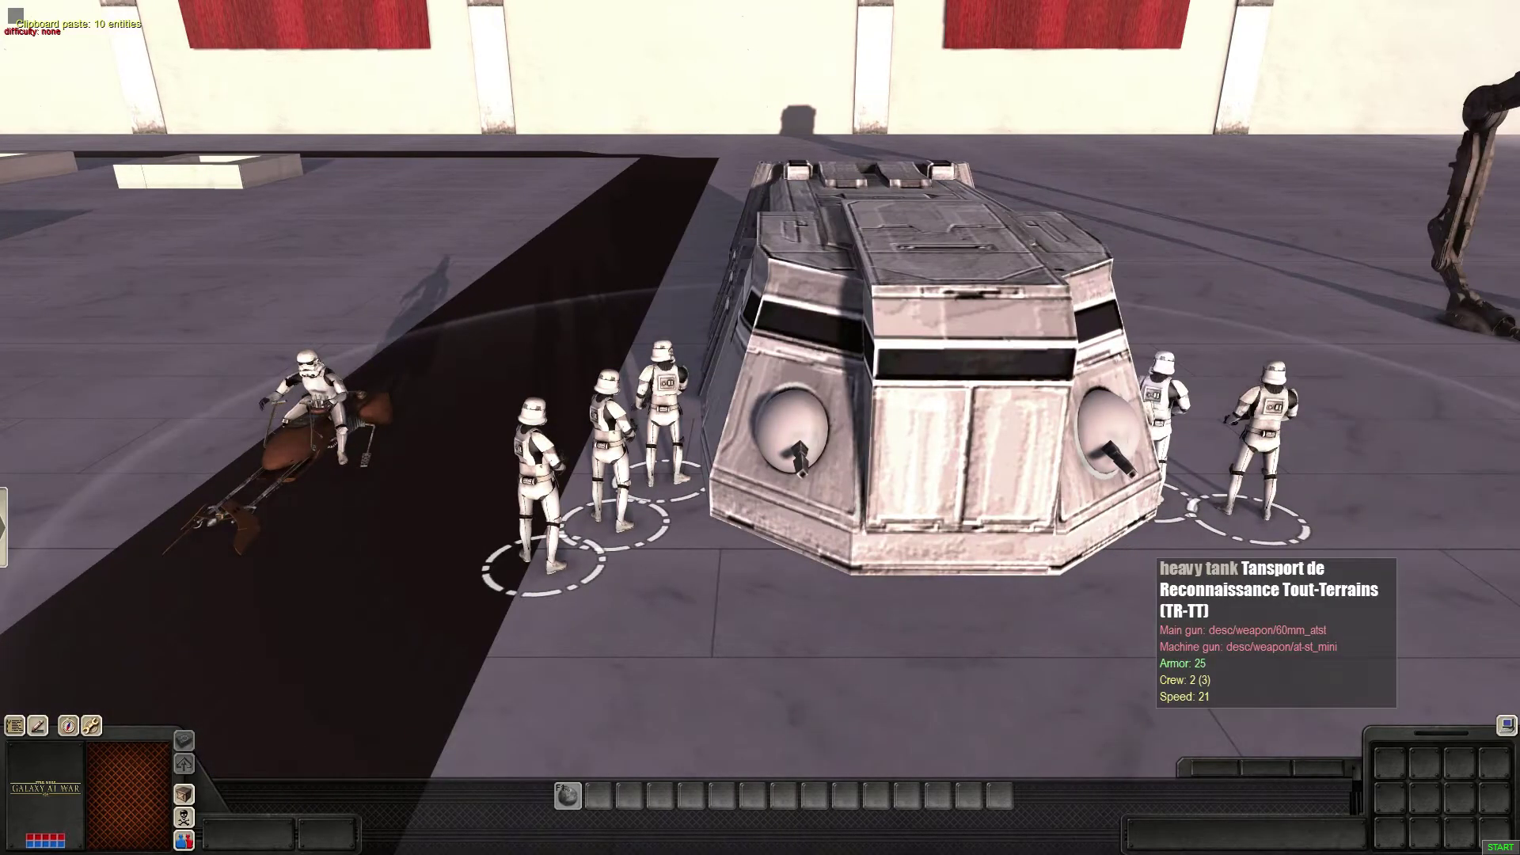
middle_click_drag(760, 428, 602, 443)
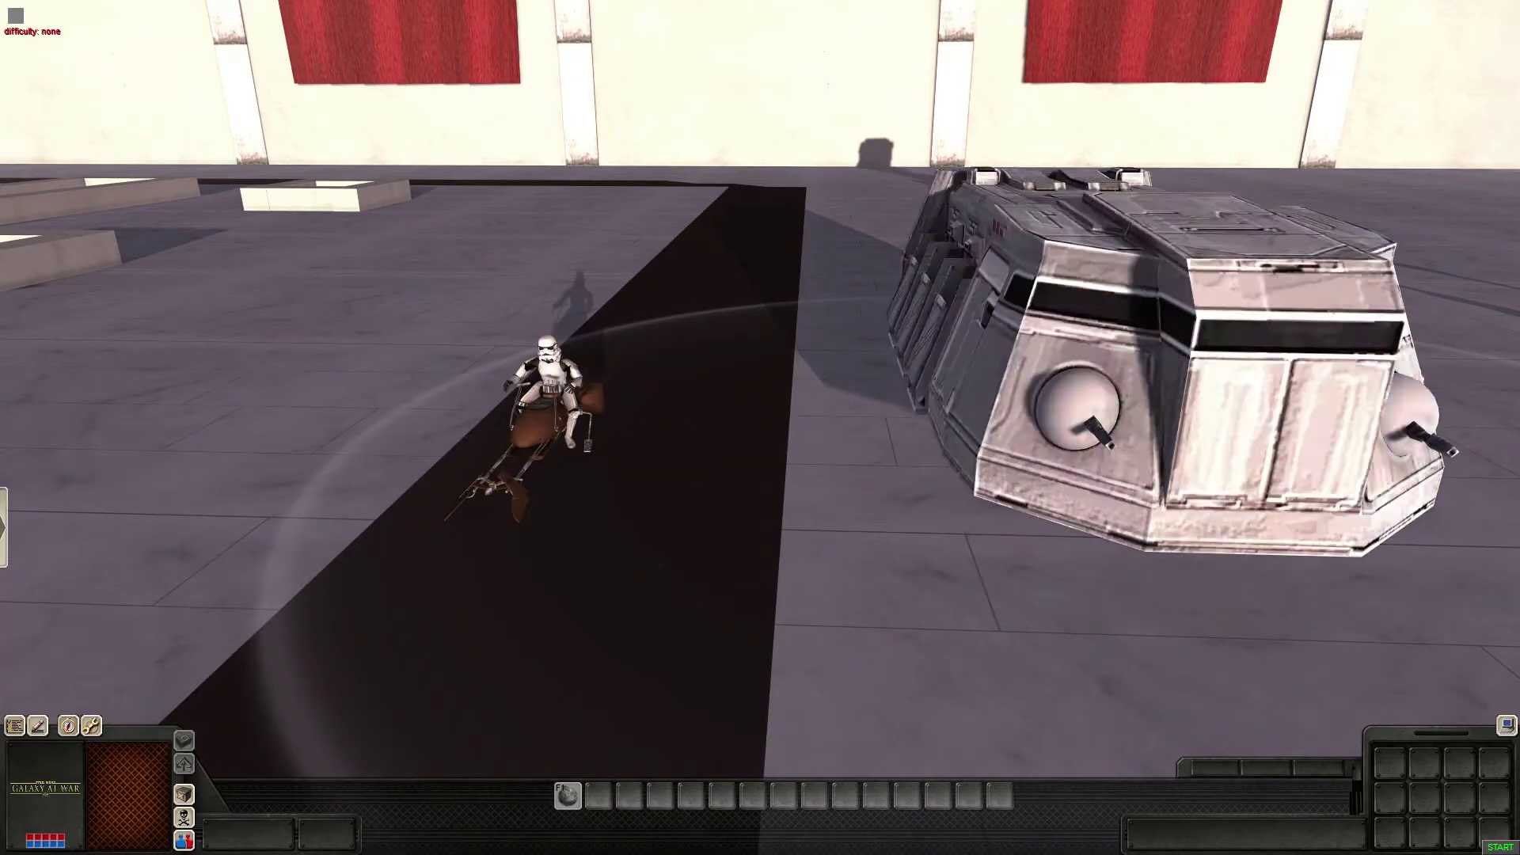
key("F3")
left_click(544, 416)
middle_click_drag(545, 416, 618, 380)
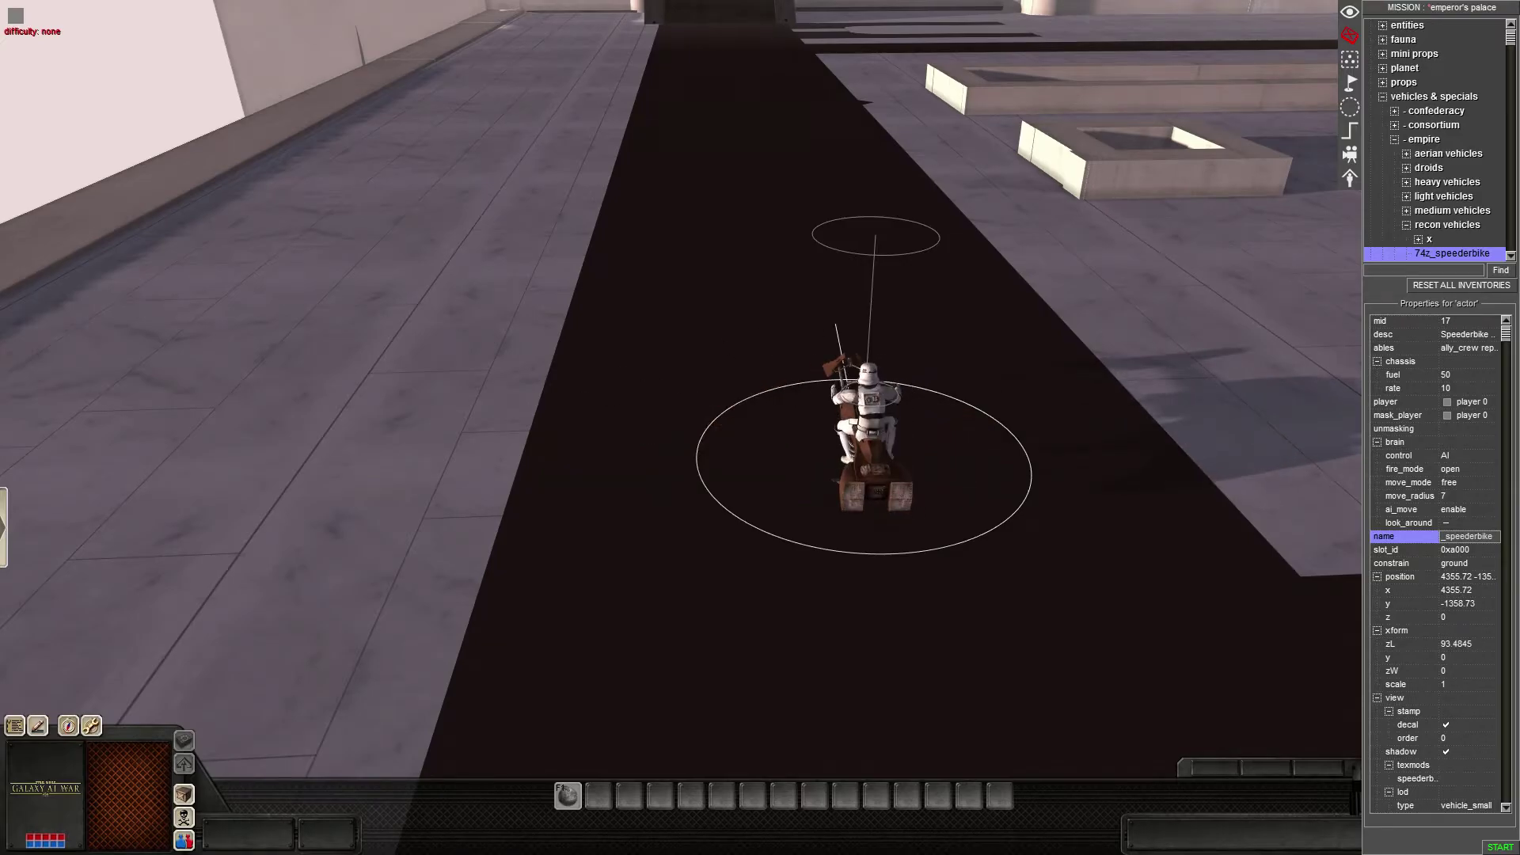
left_click_drag(869, 451, 770, 432)
- Give the mounted speeder bike the tag "speeder"
middle_click_drag(770, 432, 934, 411)
scroll(752, 427, "up", 3)
right_click(752, 443)
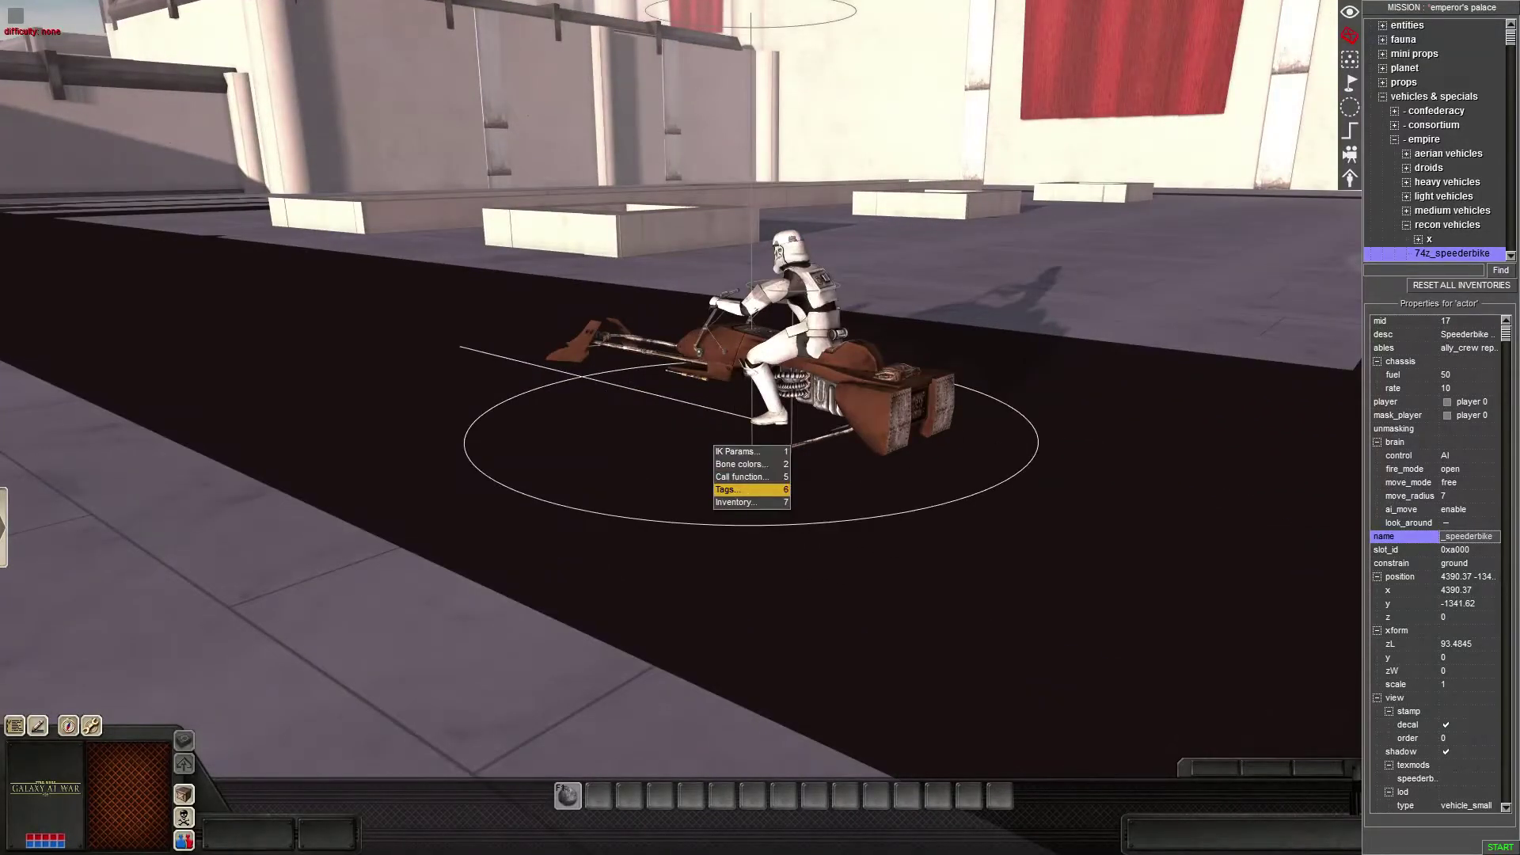
left_click(751, 490)
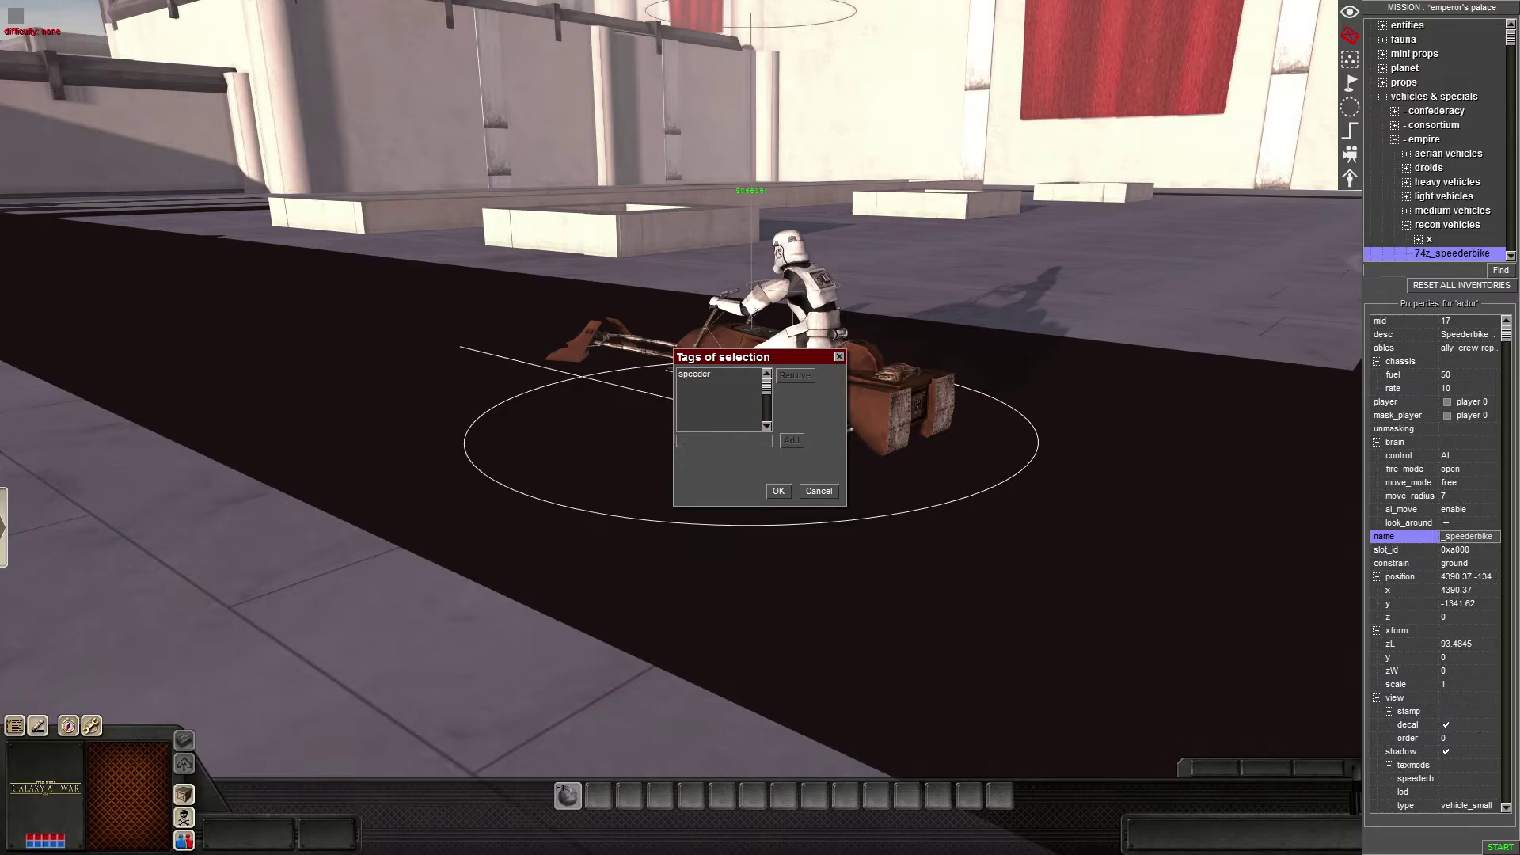
left_click(778, 491)
middle_click_drag(778, 491, 950, 547)
left_click_drag(1183, 340, 1201, 228)
- Add a waypoint group named "speeder"
left_click(1350, 83)
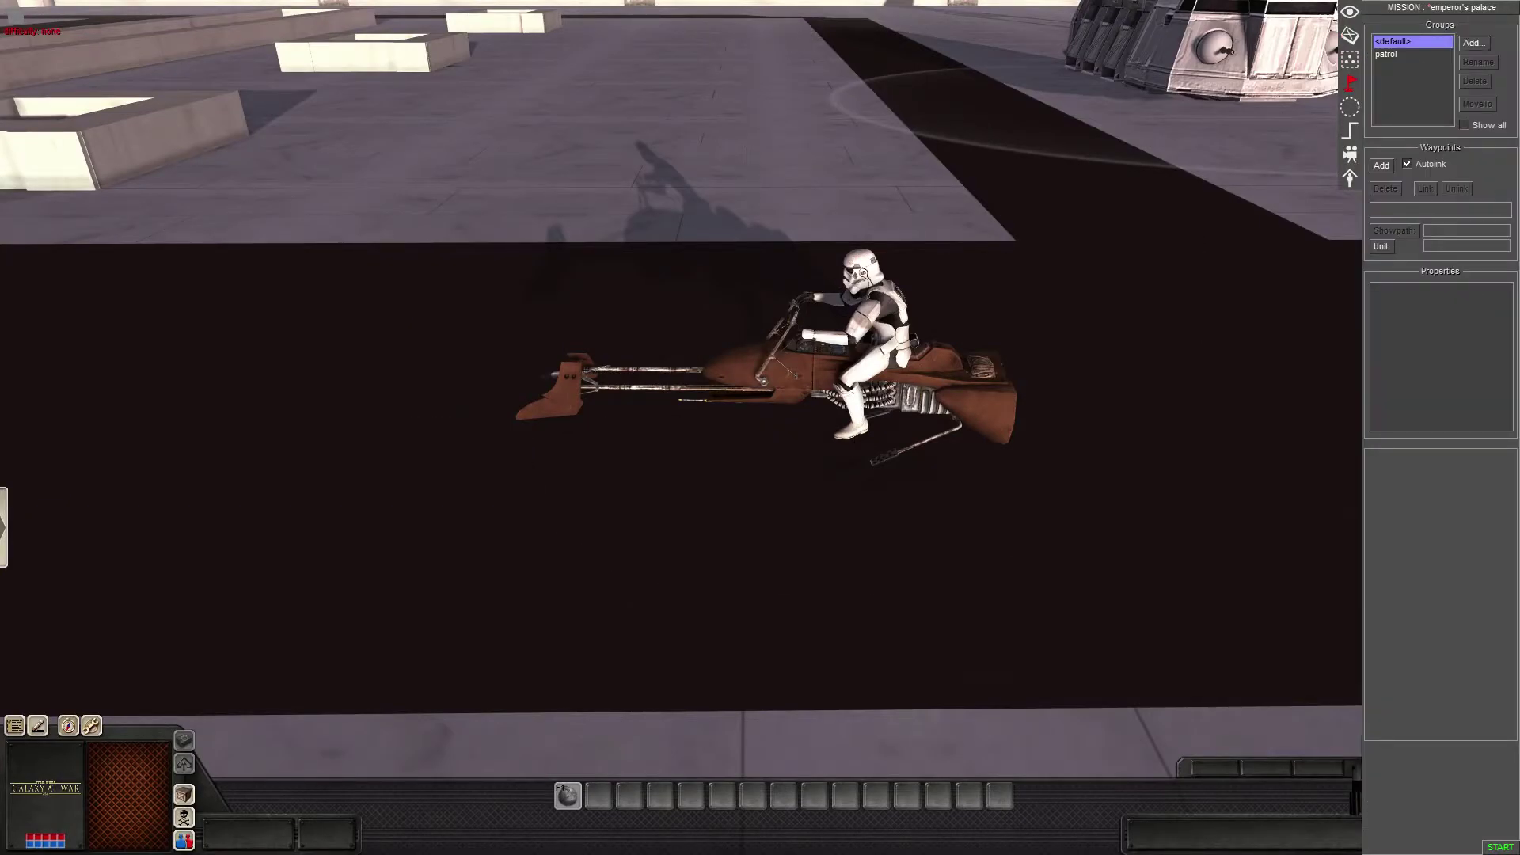
scroll(681, 388, "down", 8)
key("Left")
scroll(681, 388, "down", 2)
key("Right")
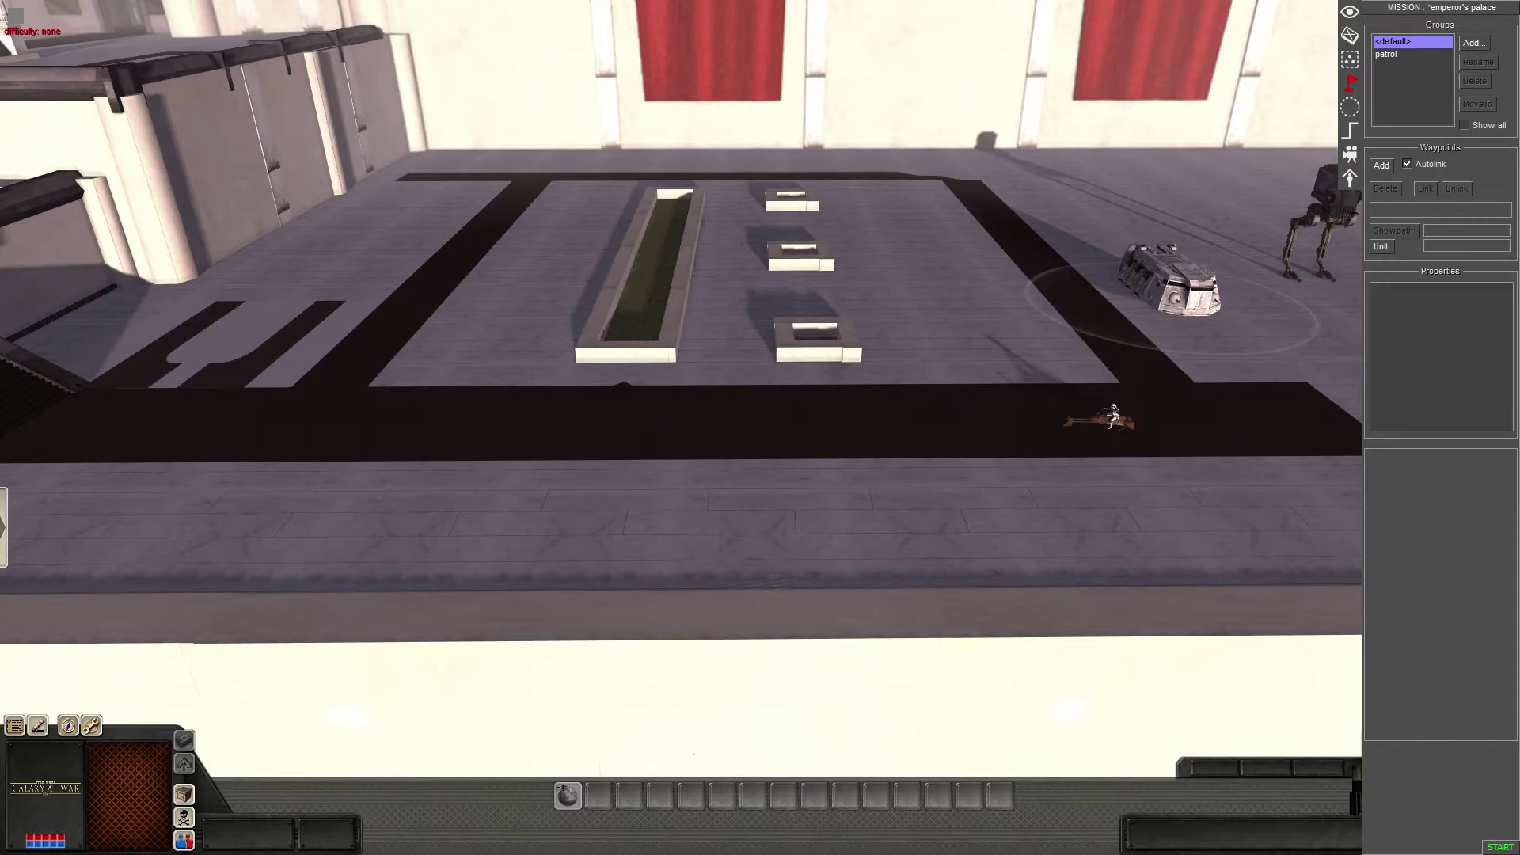
key("Right")
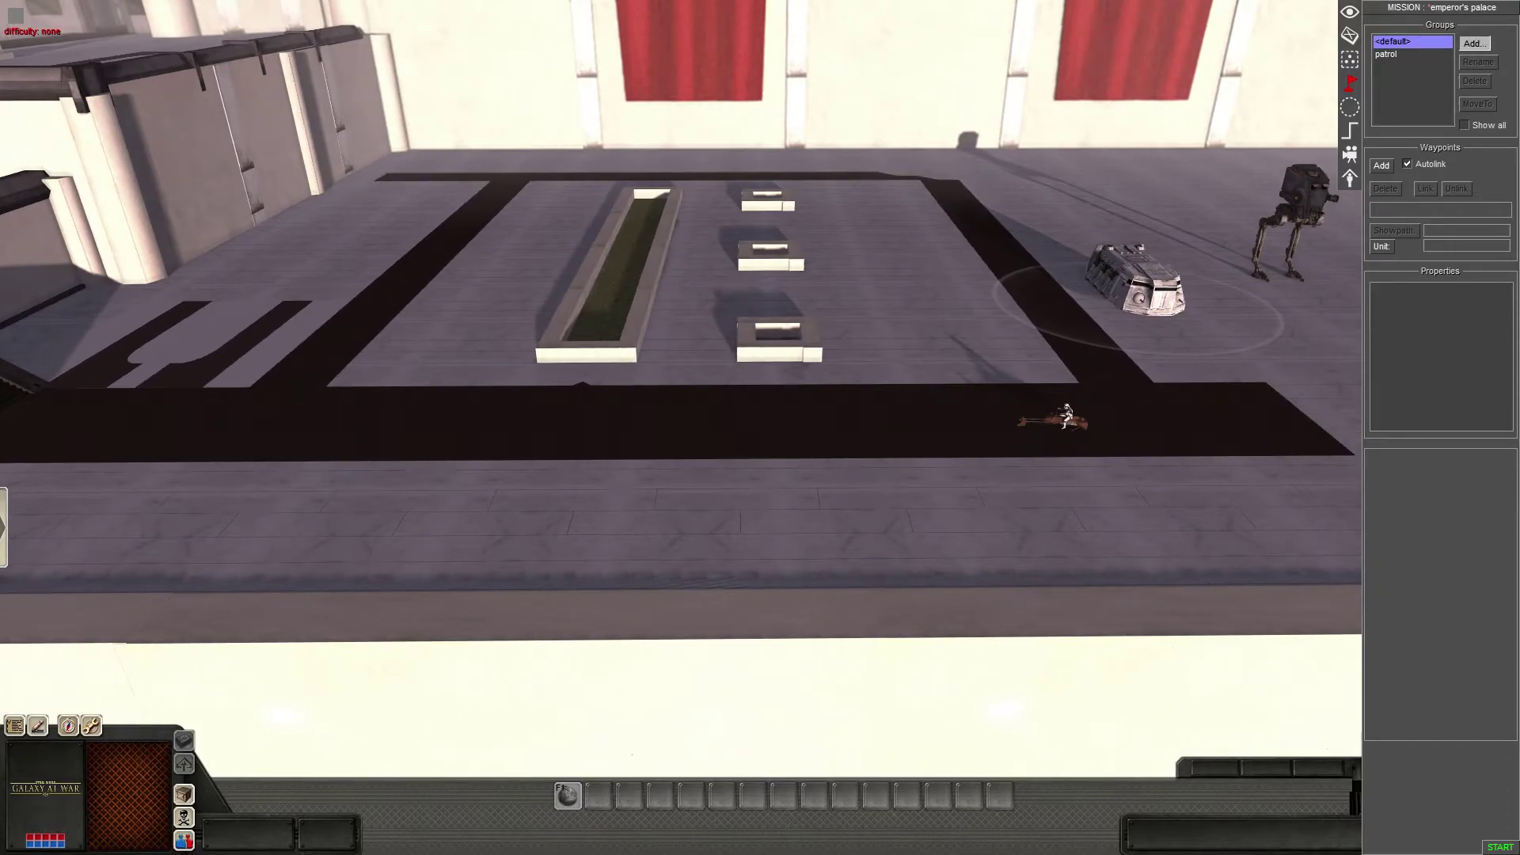
left_click(1475, 44)
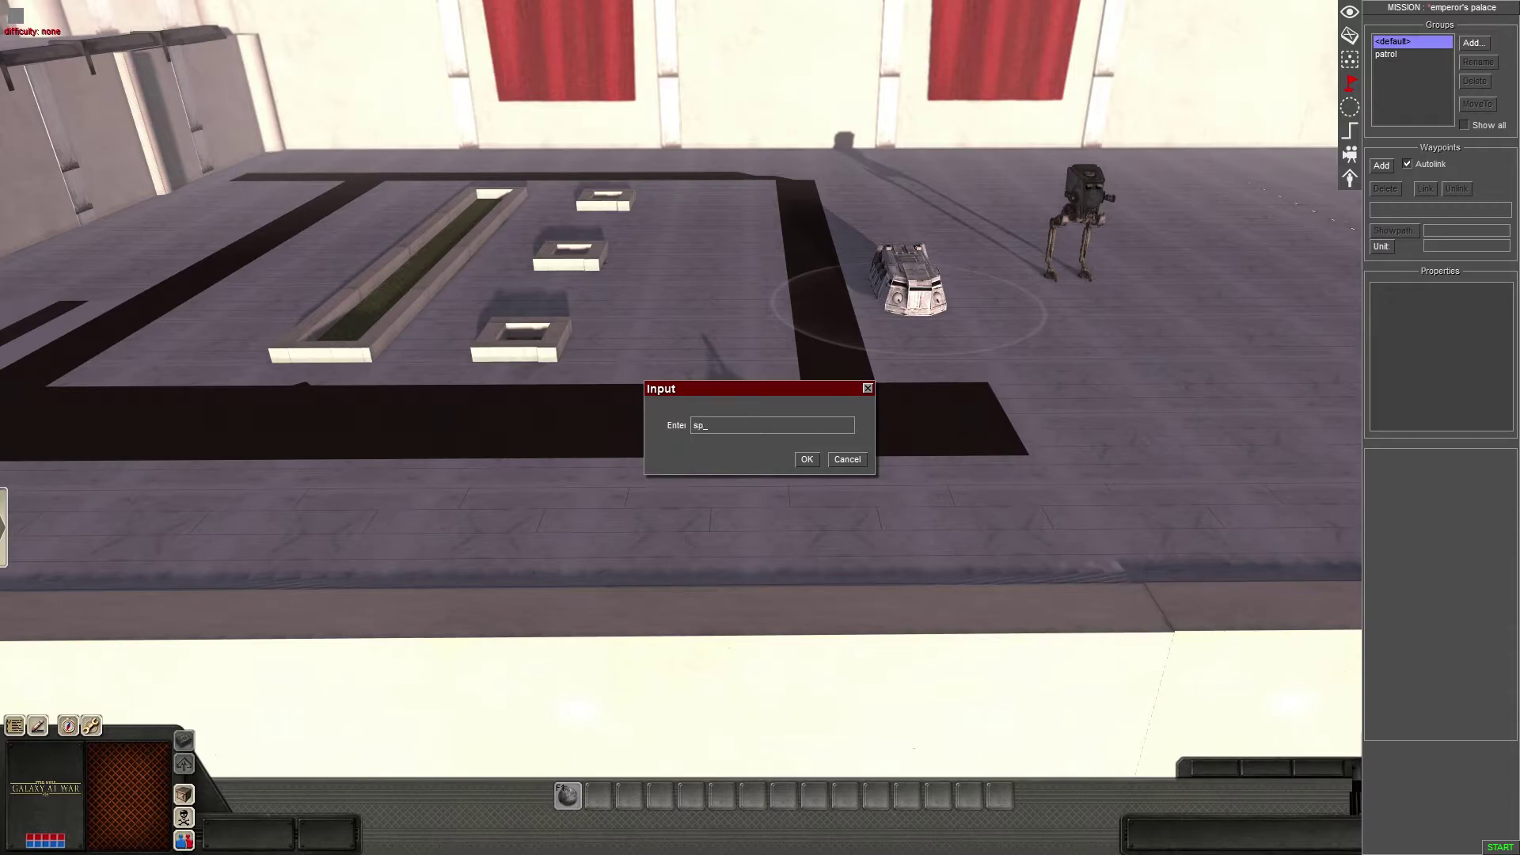
type("speeder")
key("Return")
- Place the first waypoint of the speeder group on the dark strip and shift it slightly farther ahead of the bike
scroll(744, 414, "up", 3)
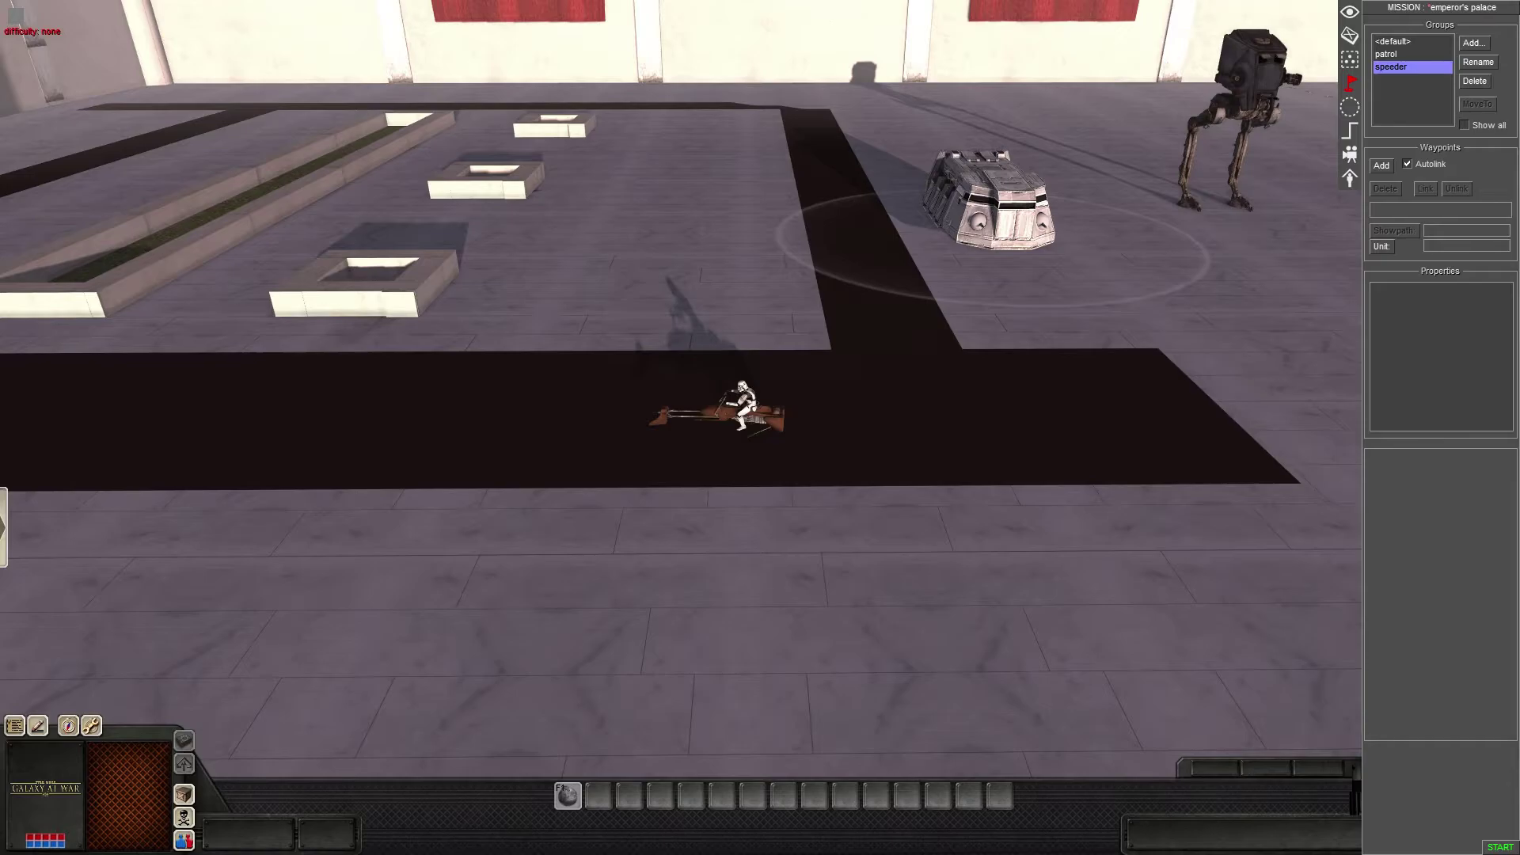
scroll(520, 414, "up", 3)
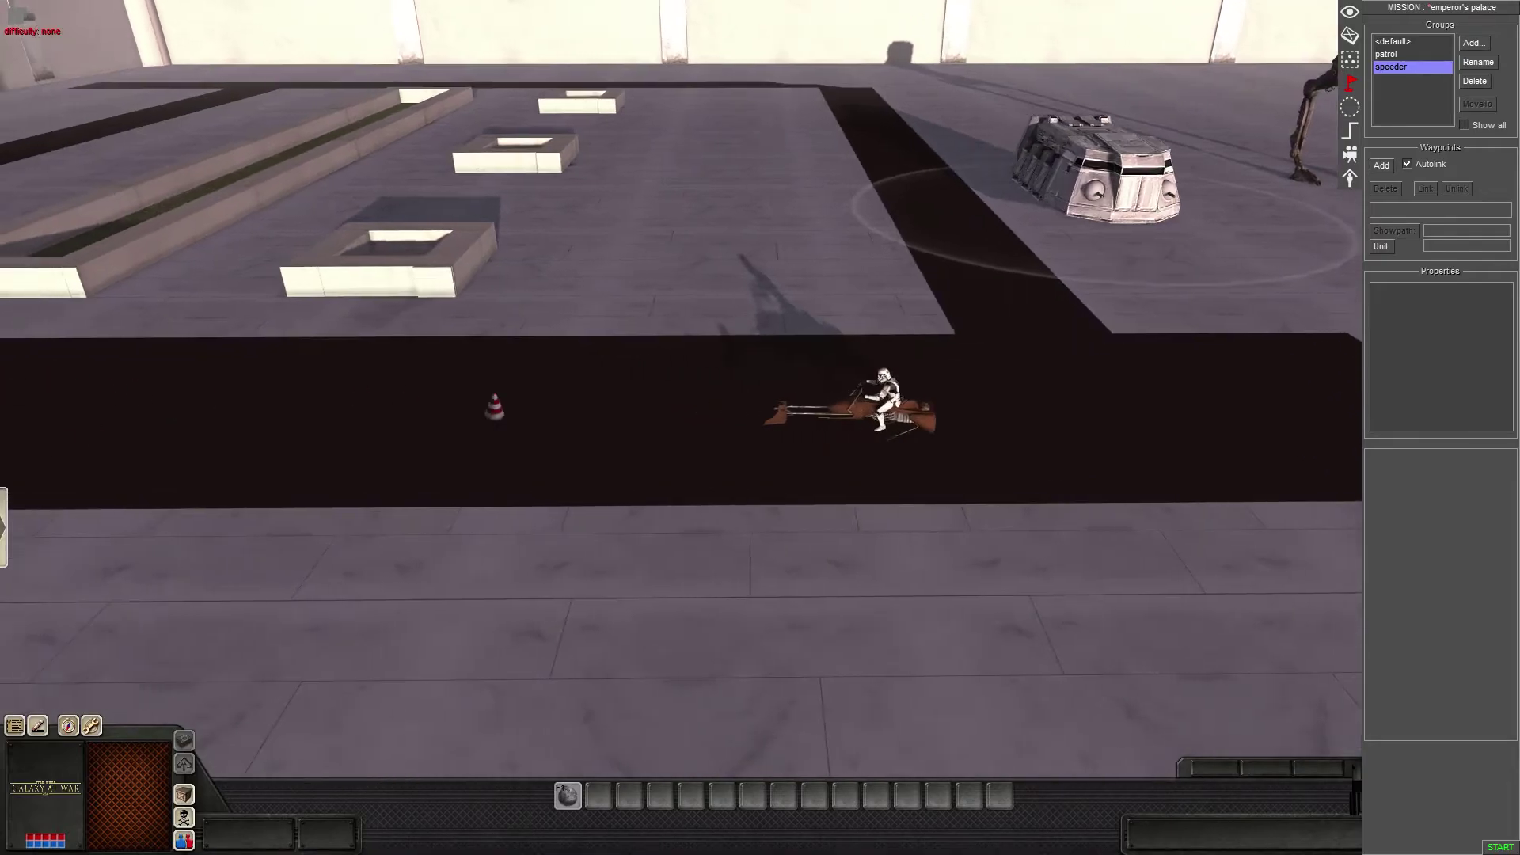
left_click(695, 412)
scroll(695, 412, "up", 3)
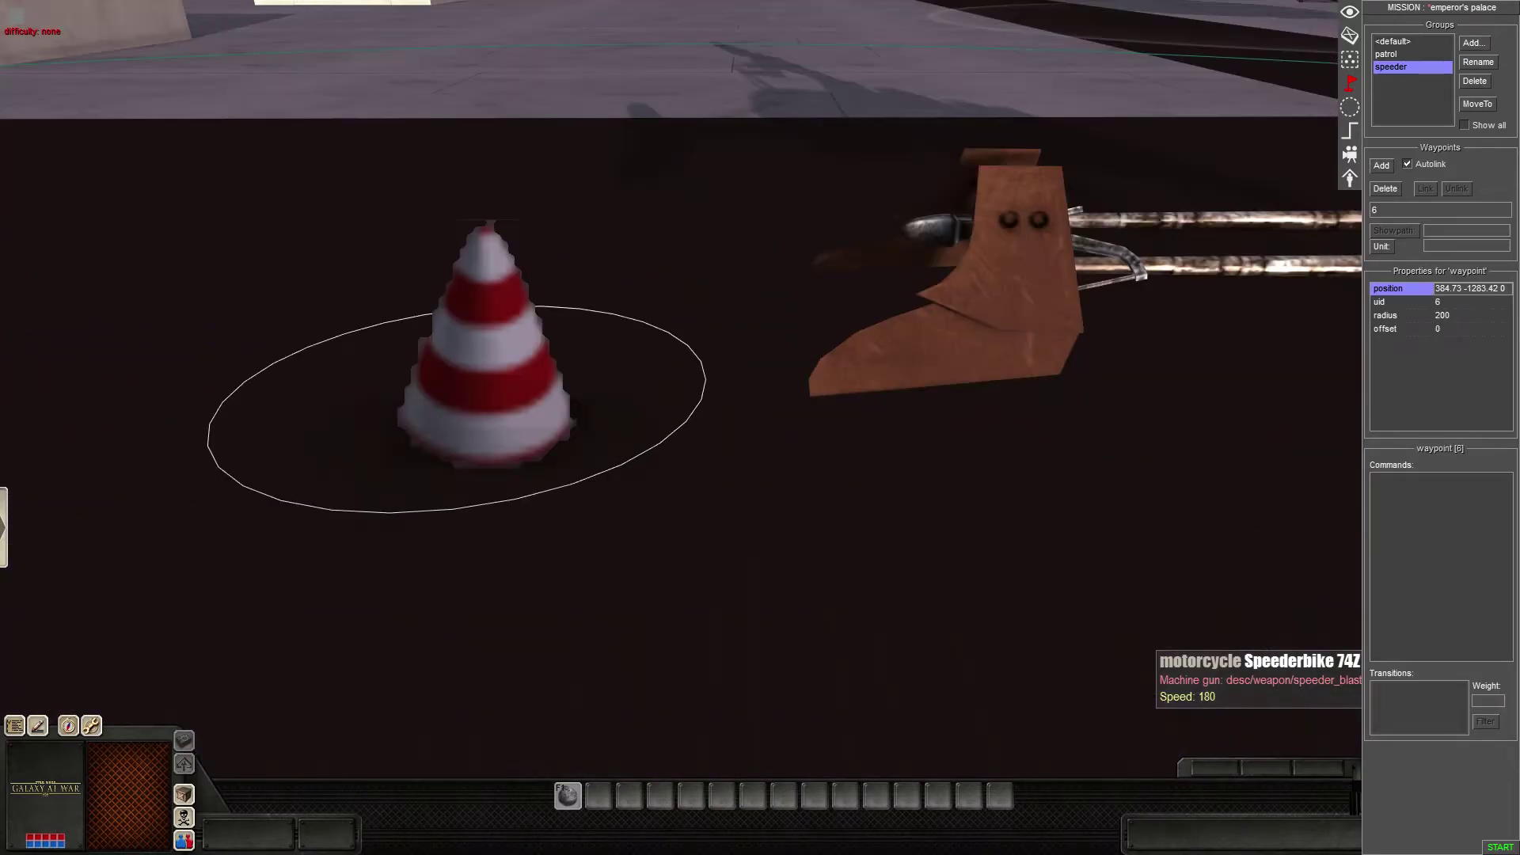
scroll(695, 412, "down", 3)
scroll(695, 412, "up", 2)
scroll(695, 412, "down", 4)
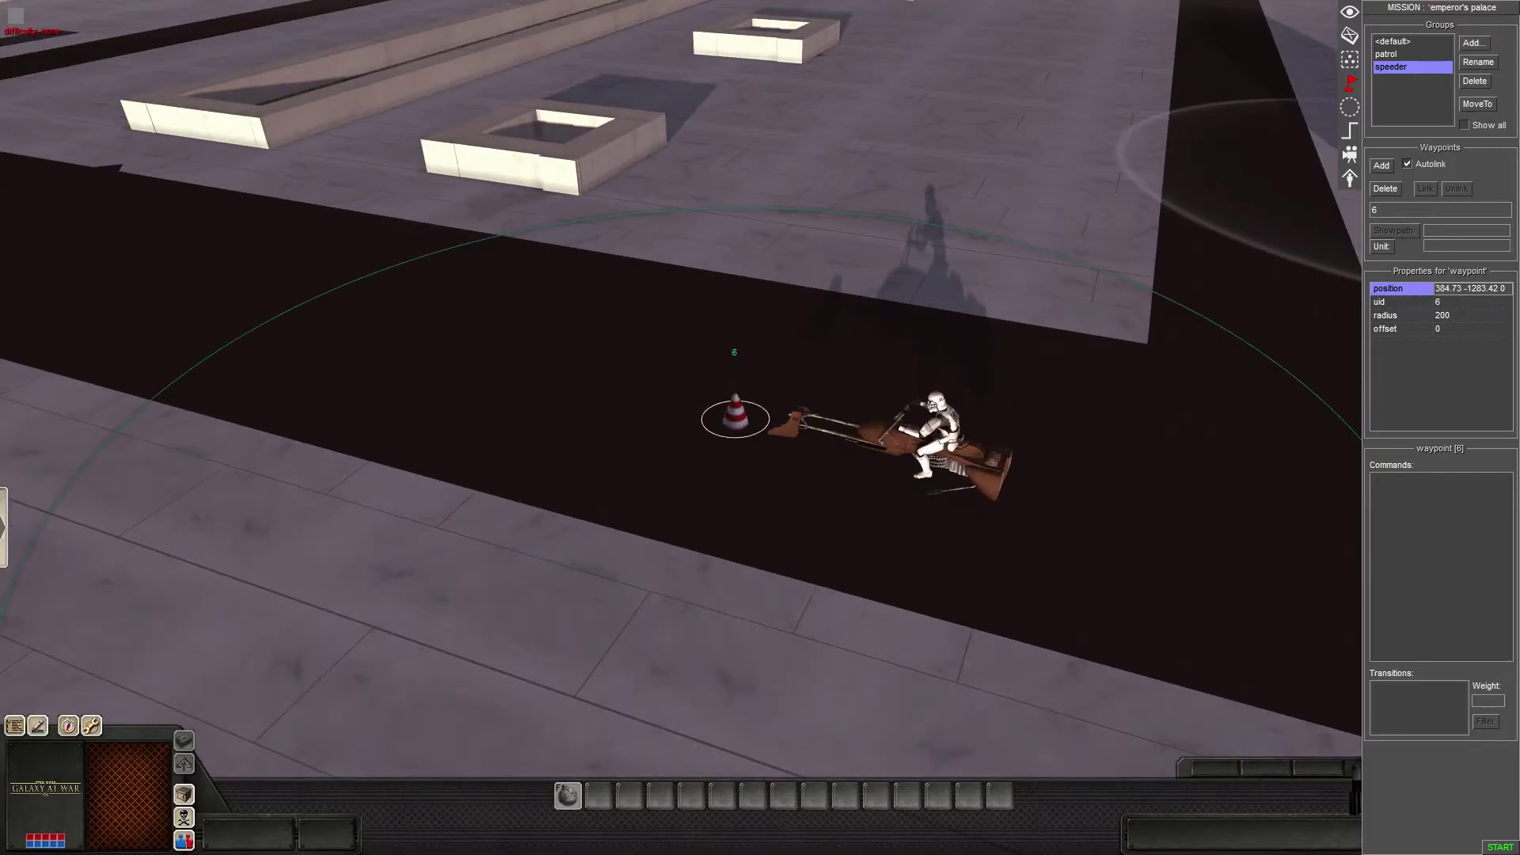
scroll(695, 412, "up", 4)
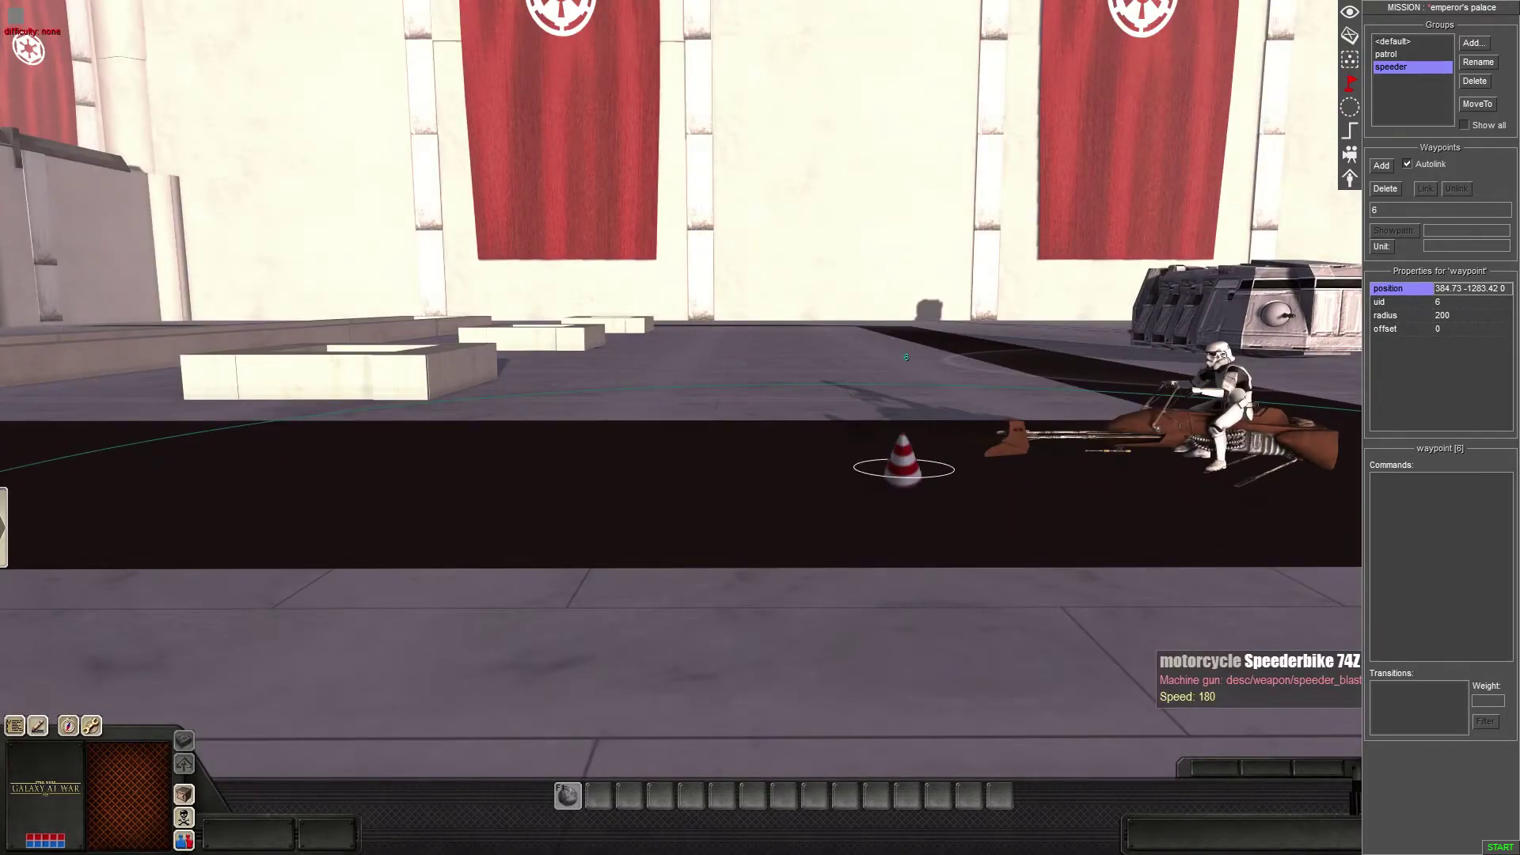
middle_click_drag(695, 412, 682, 507)
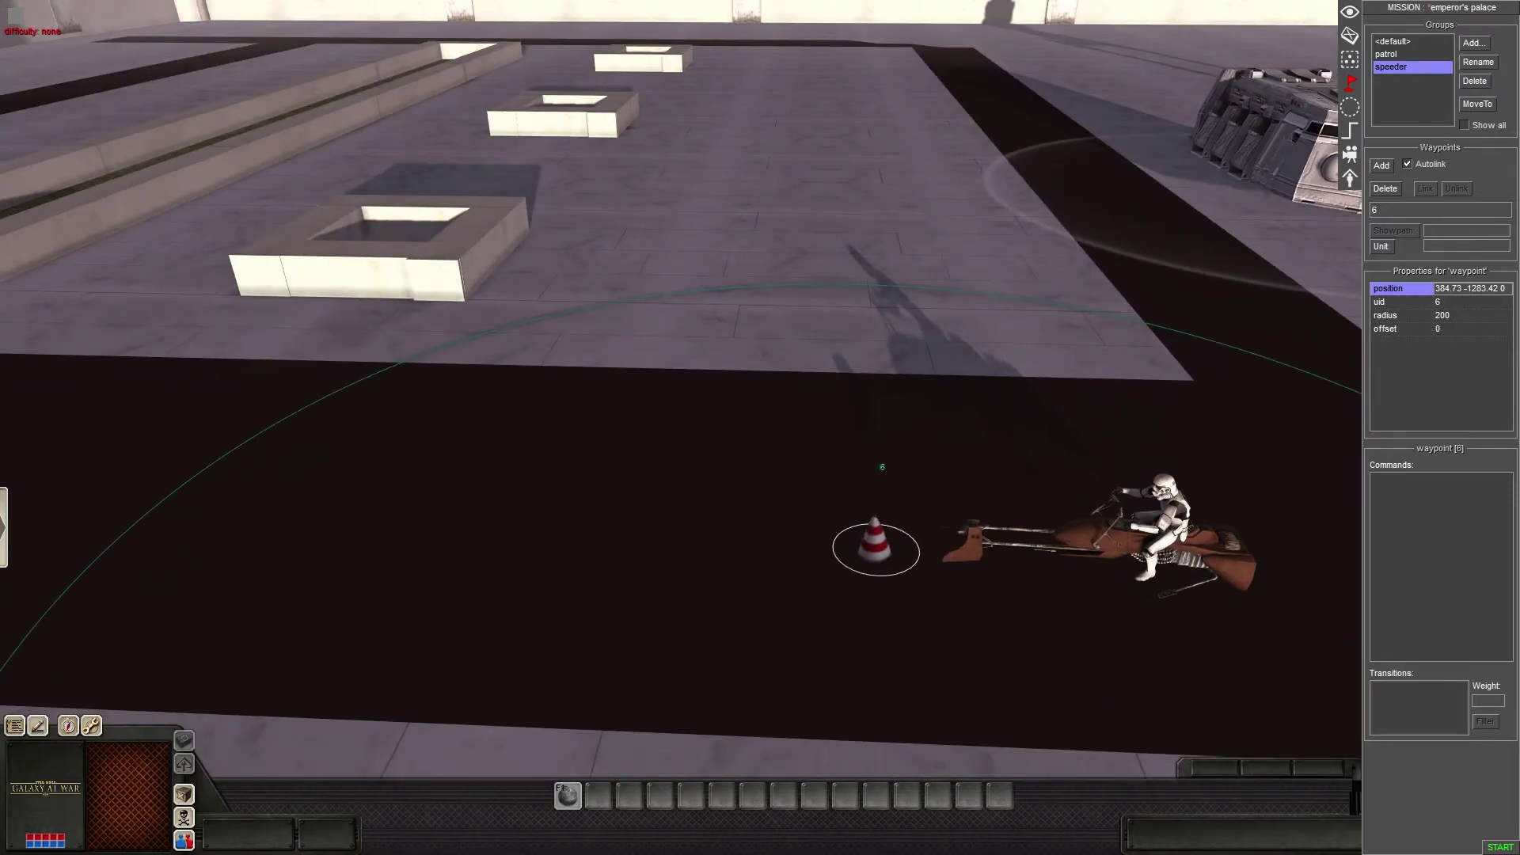
left_click_drag(876, 548, 825, 544)
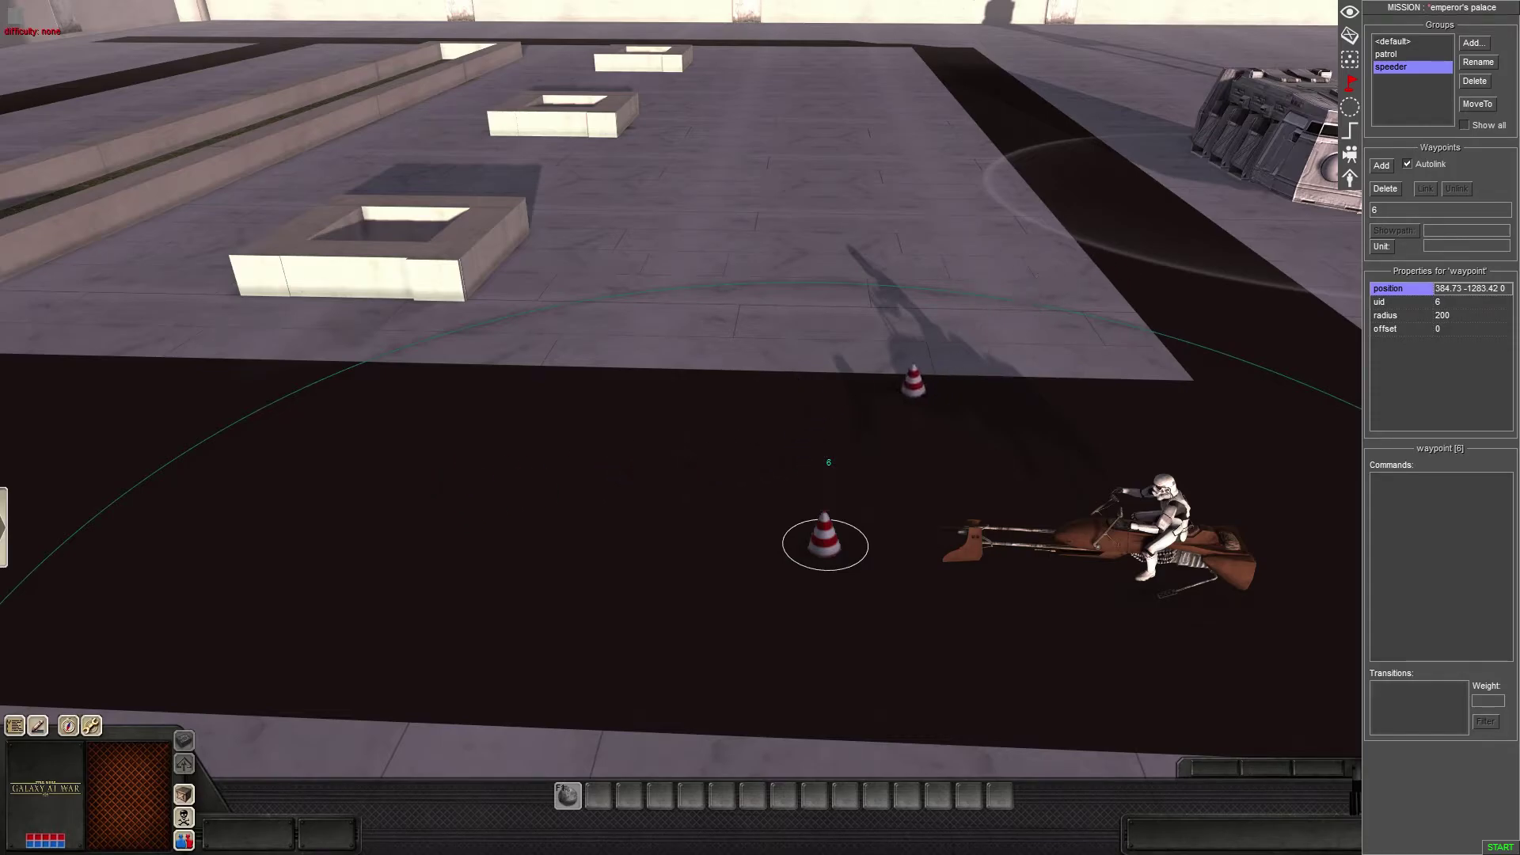
- Extend the speeder route with four linked waypoints along the dark strip and up the far side lane
key("Left")
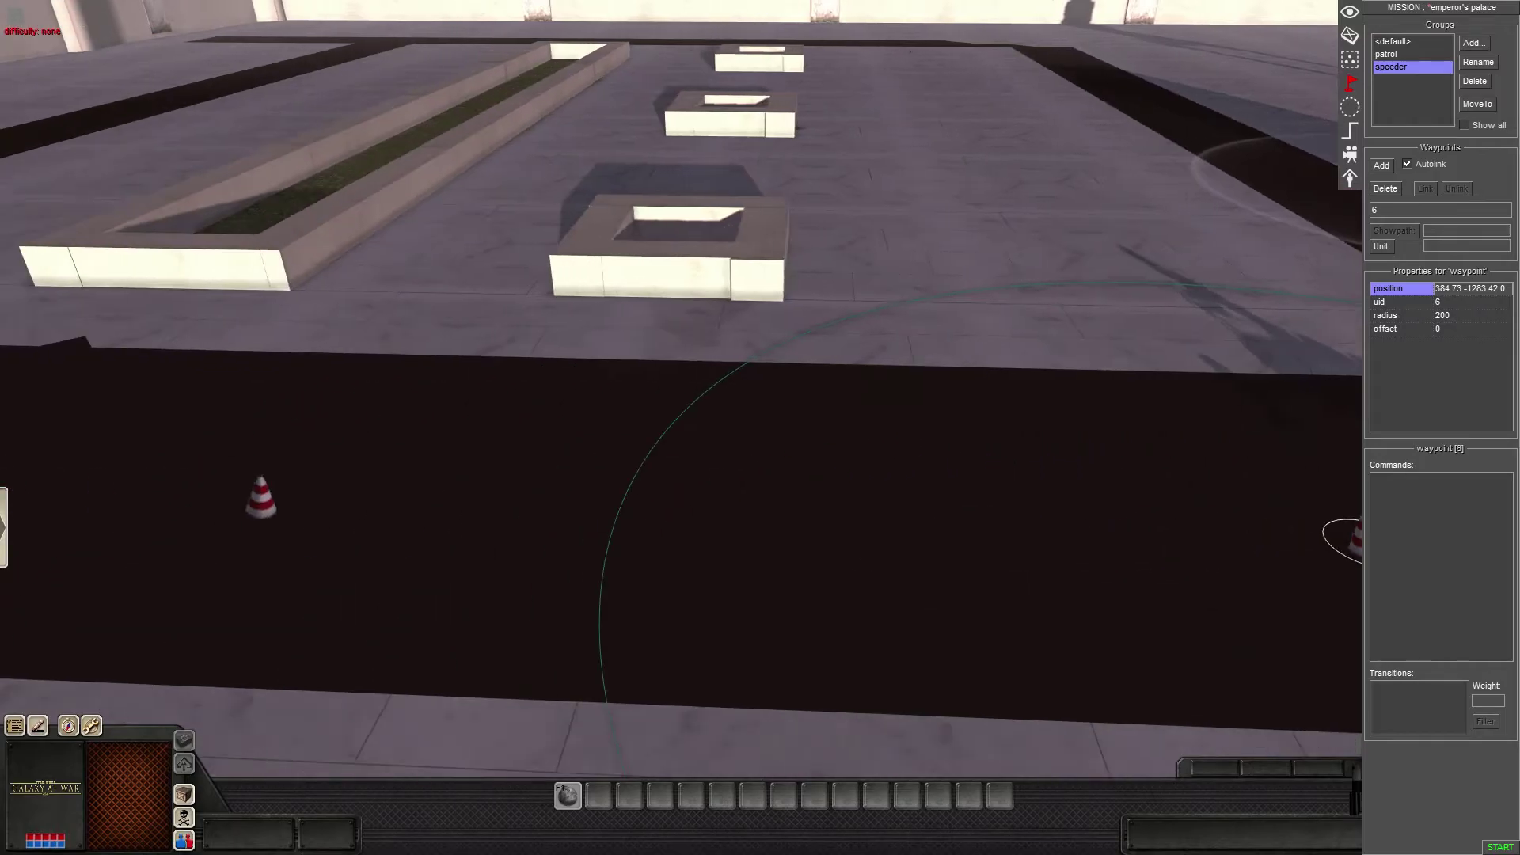
scroll(284, 507, "down", 3)
left_click(629, 475)
key("Left")
left_click(722, 400)
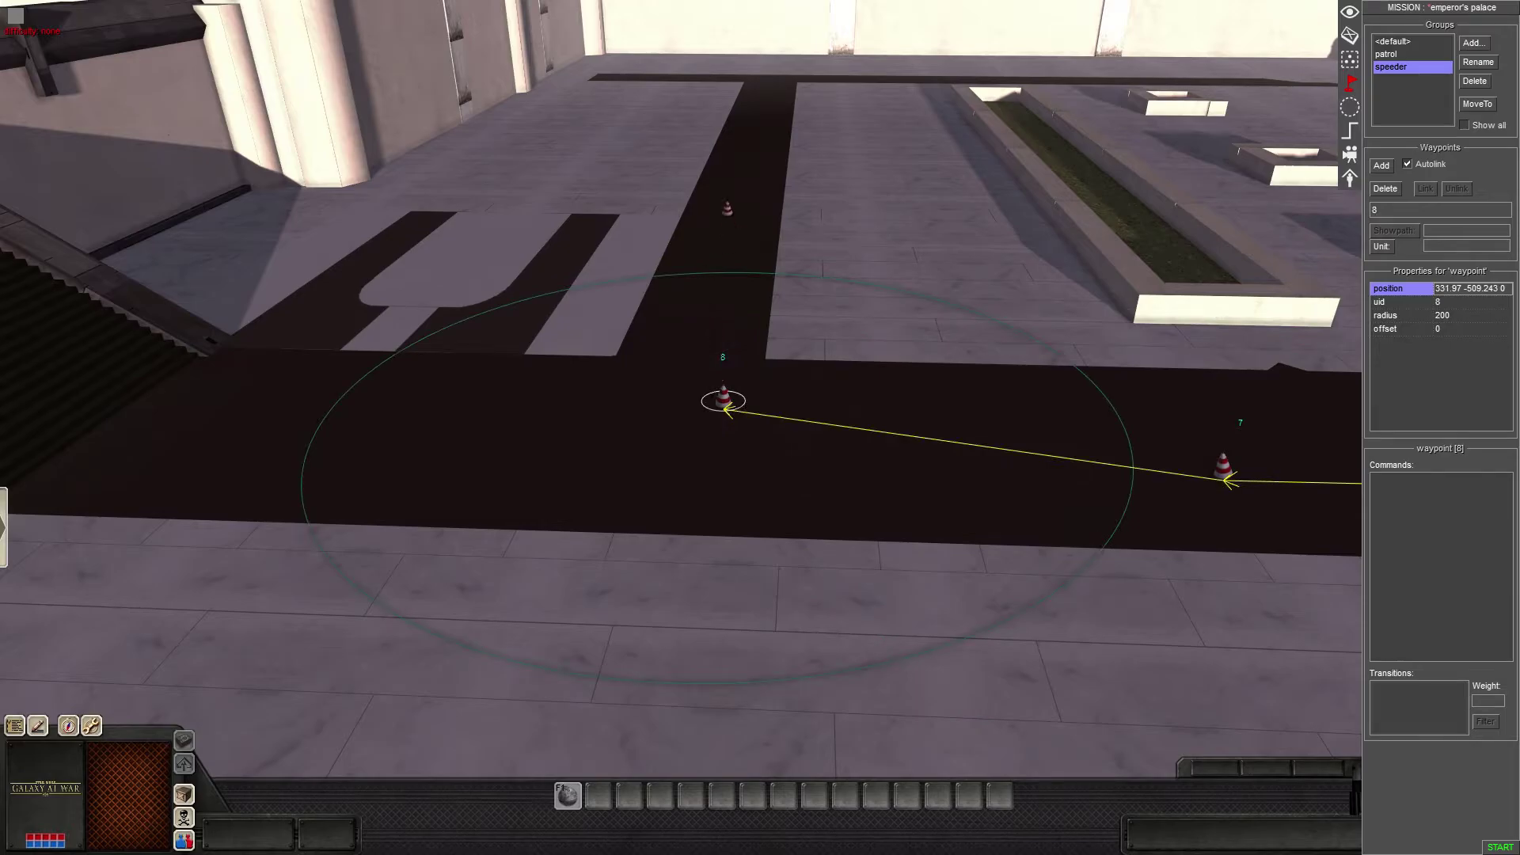
left_click(727, 209)
left_click(831, 126)
- Add five linked waypoints that loop the speeder route around the far end of the side lane
key("Up")
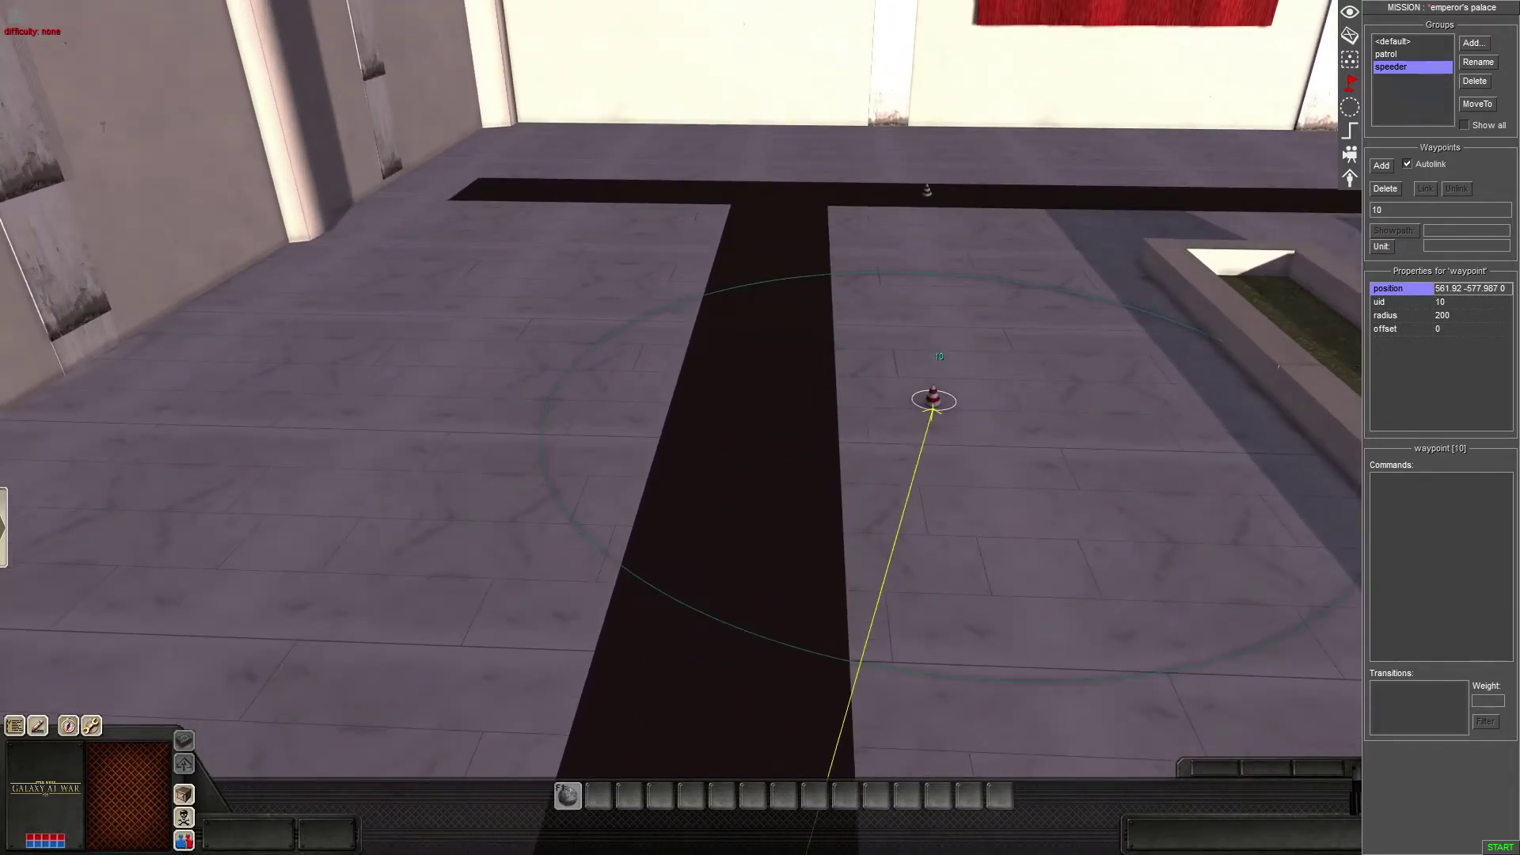
left_click(900, 207)
left_click(711, 172)
left_click(506, 215)
left_click(346, 329)
left_click(505, 482)
- Bring the speeder route back with three waypoints beside the side lane, across the main strip and onto the front pavement
key("Down")
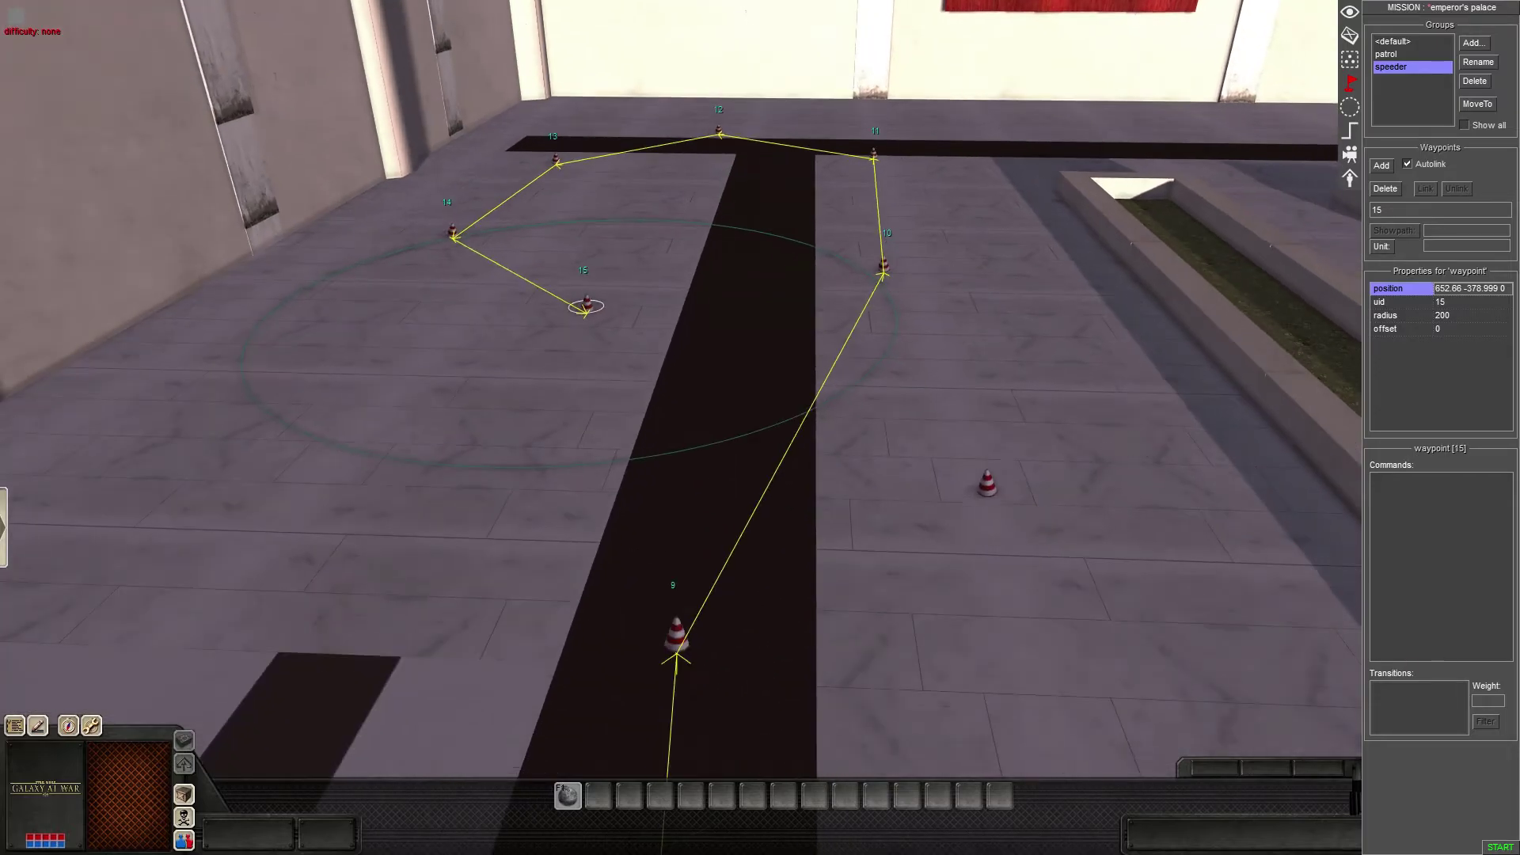
left_click(983, 486)
key("Down")
key("Down")
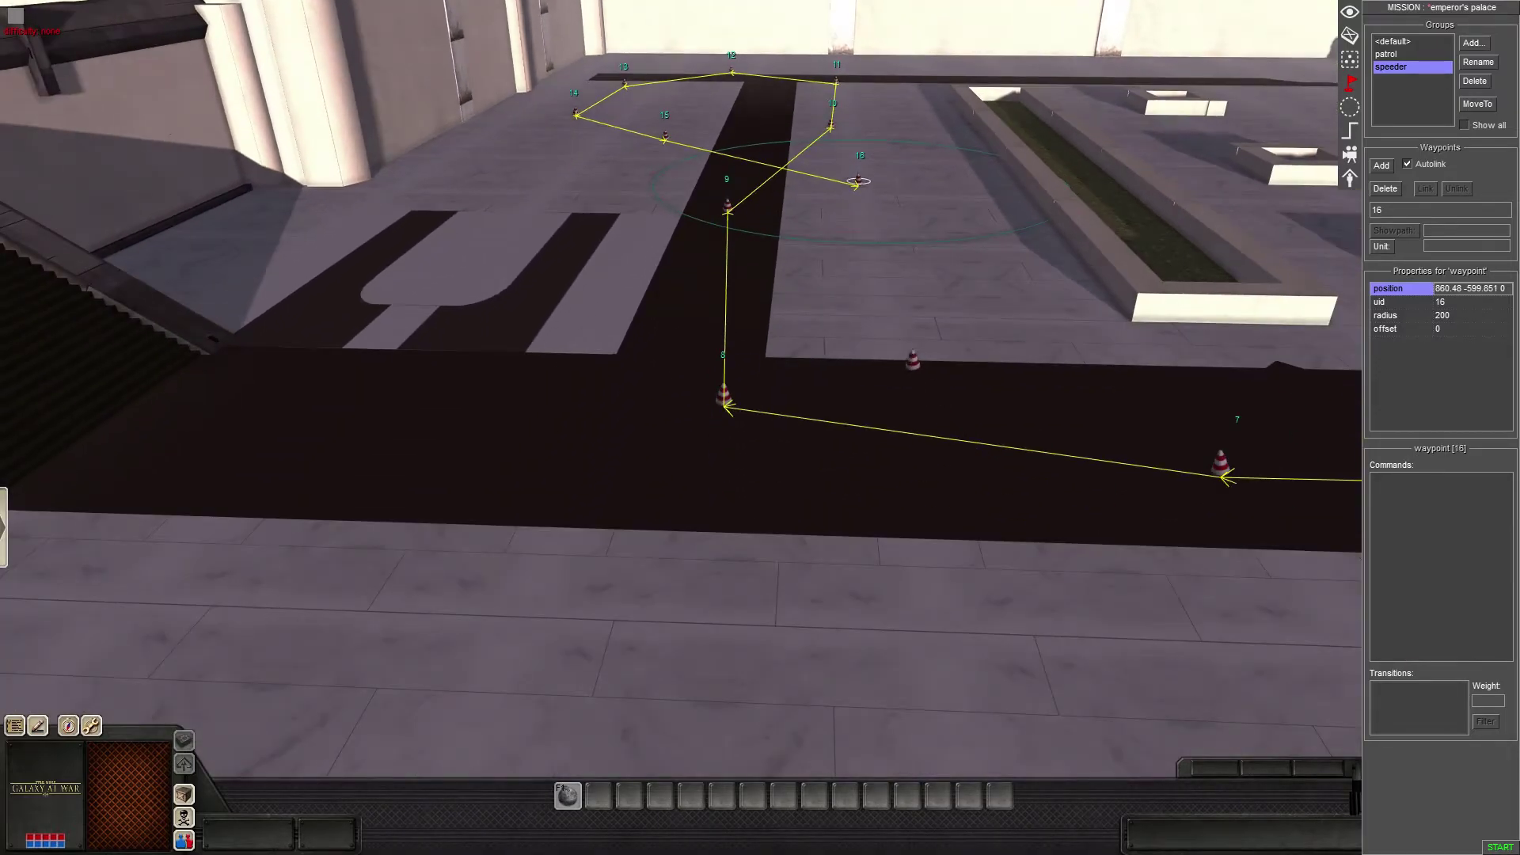
left_click(912, 361)
key("Down")
left_click(525, 640)
- Add two waypoints along the front pavement toward the bike and link the last one to waypoint 6 to close the loop
key("Down")
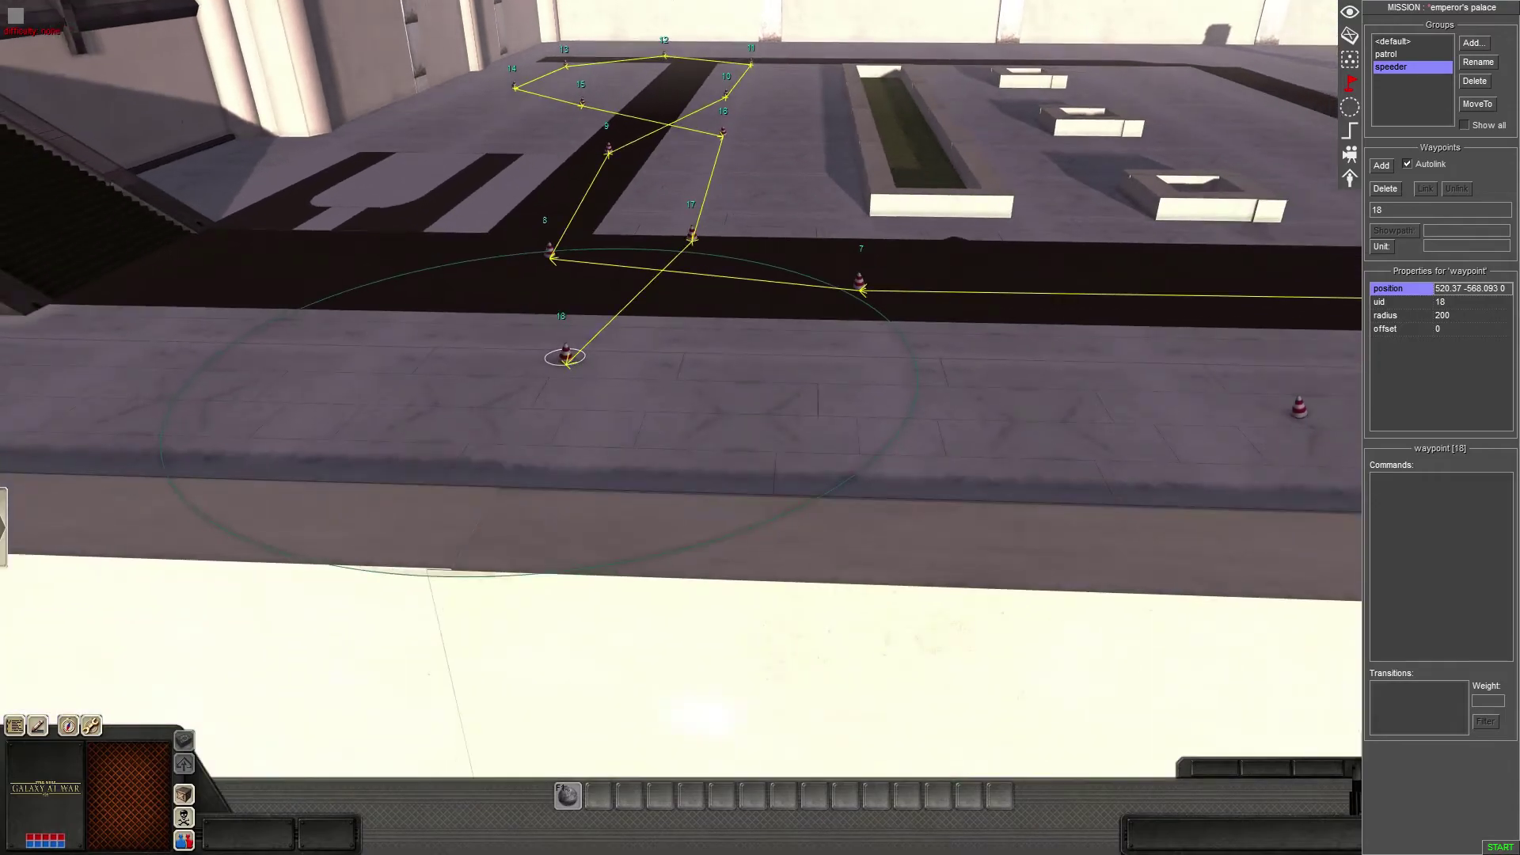
left_click(1254, 419)
key("Right")
left_click(1178, 422)
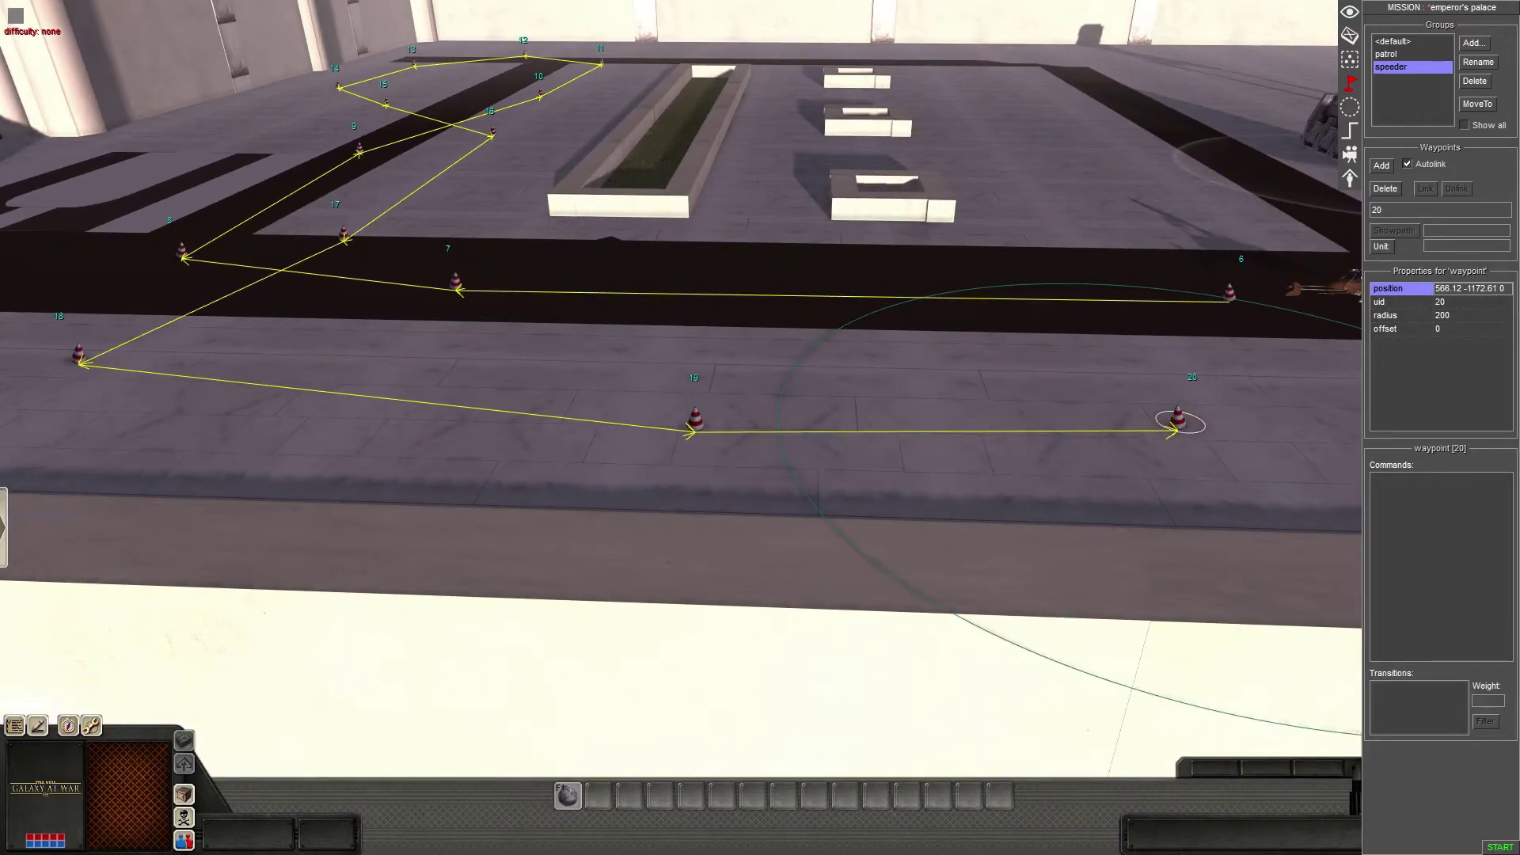
left_click(1230, 294, "shift")
left_click(1425, 189)
- Select all waypoints of the speeder route and set their radius to 15
scroll(1140, 175, "down", 3)
left_click_drag(1110, 131, 85, 630)
scroll(713, 428, "up", 2)
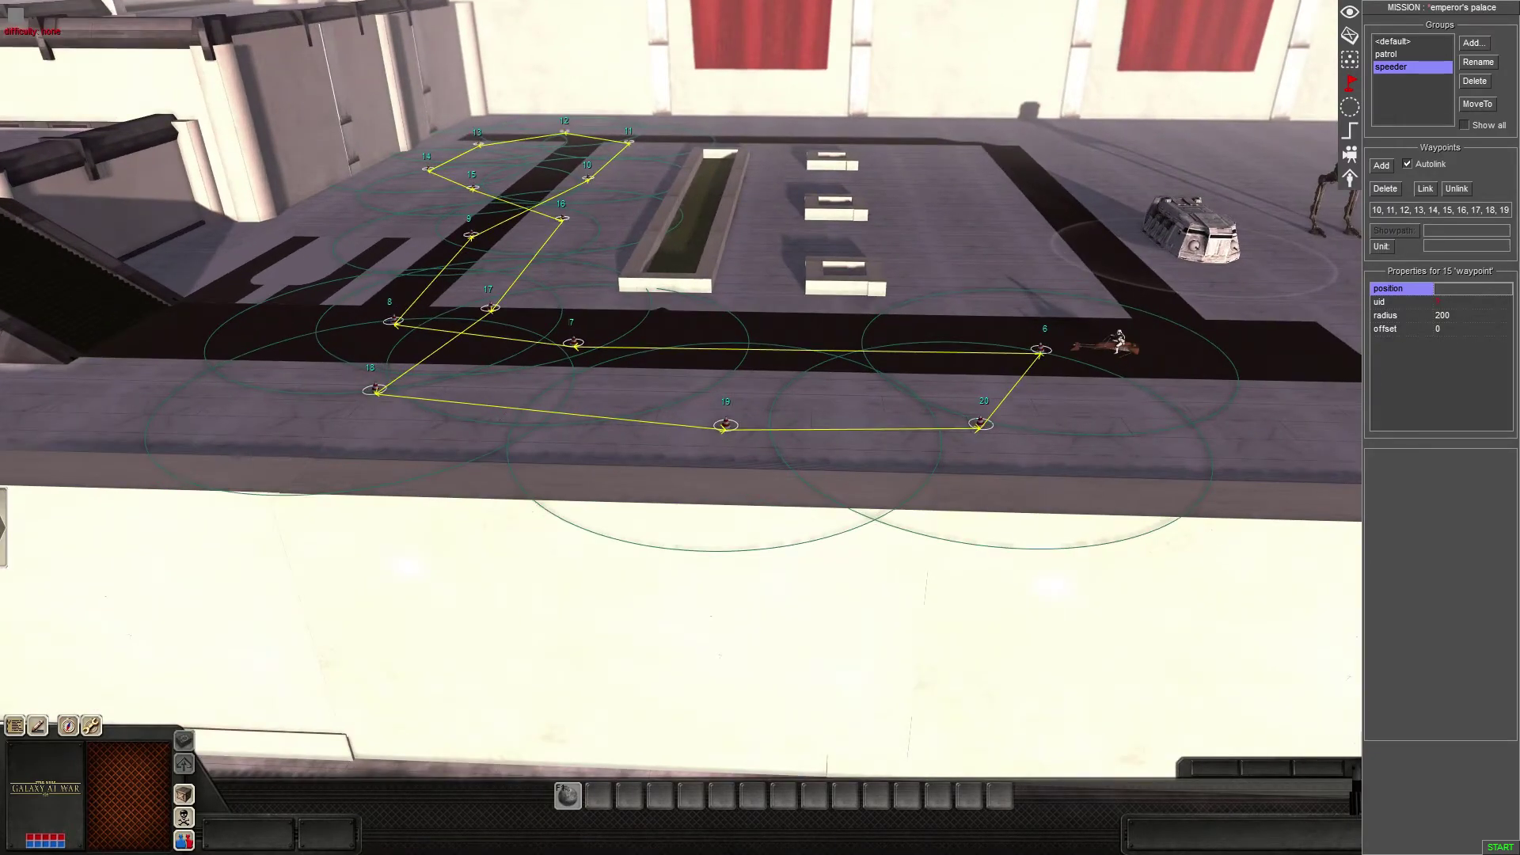
left_click(1464, 315)
type("15")
key("Return")
scroll(712, 380, "up", 4)
middle_click_drag(713, 348, 696, 296)
left_click_drag(696, 296, 804, 309)
scroll(803, 380, "up", 3)
scroll(804, 380, "down", 3)
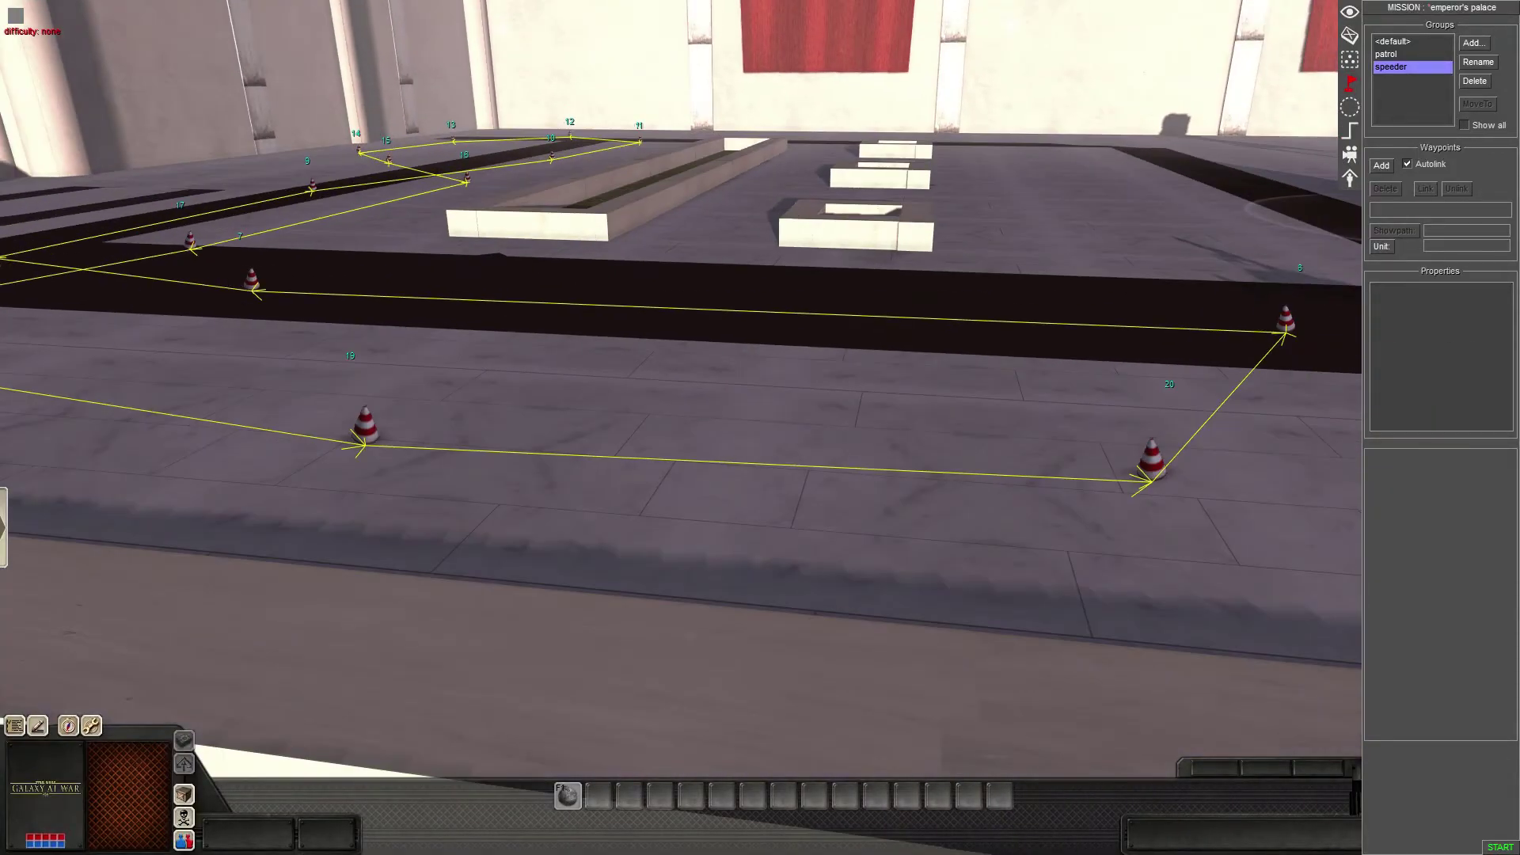
- Add a trigger named "speeder"
left_click(1350, 131)
right_click(1376, 143)
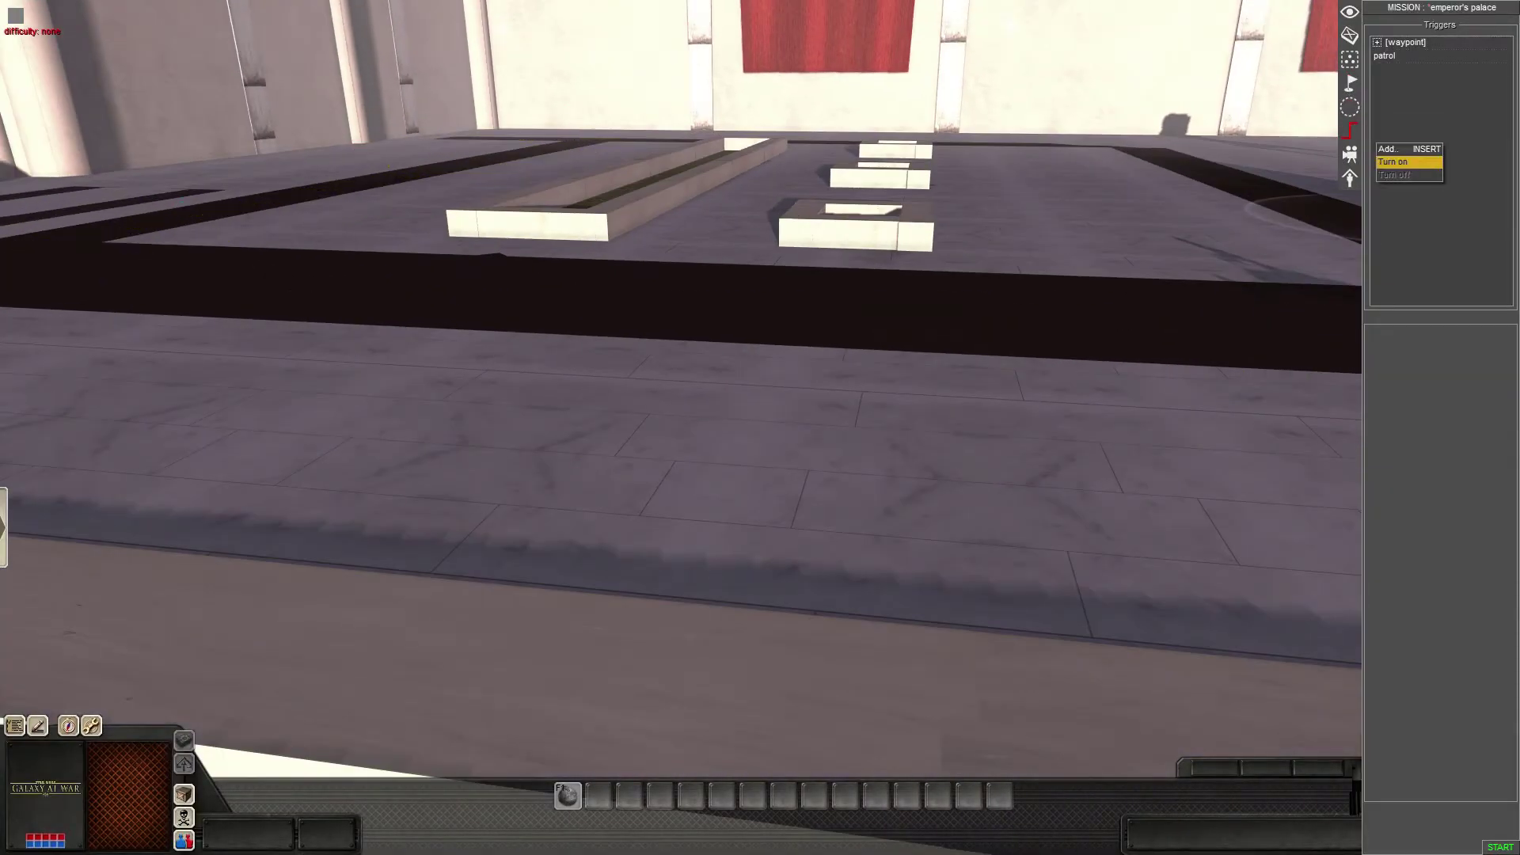
left_click(1392, 149)
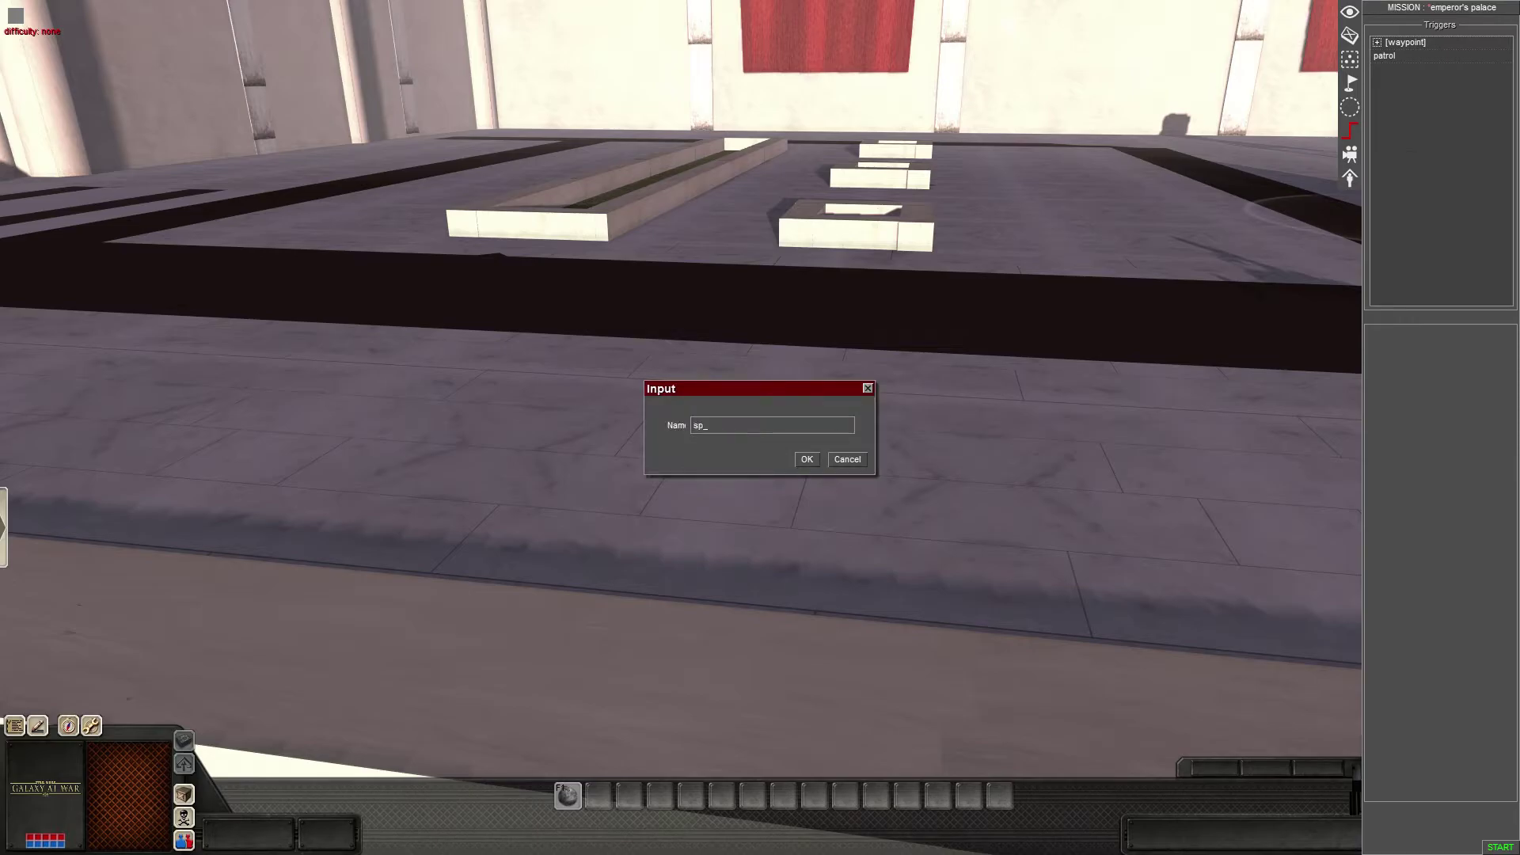
type("speeder")
key("Return")
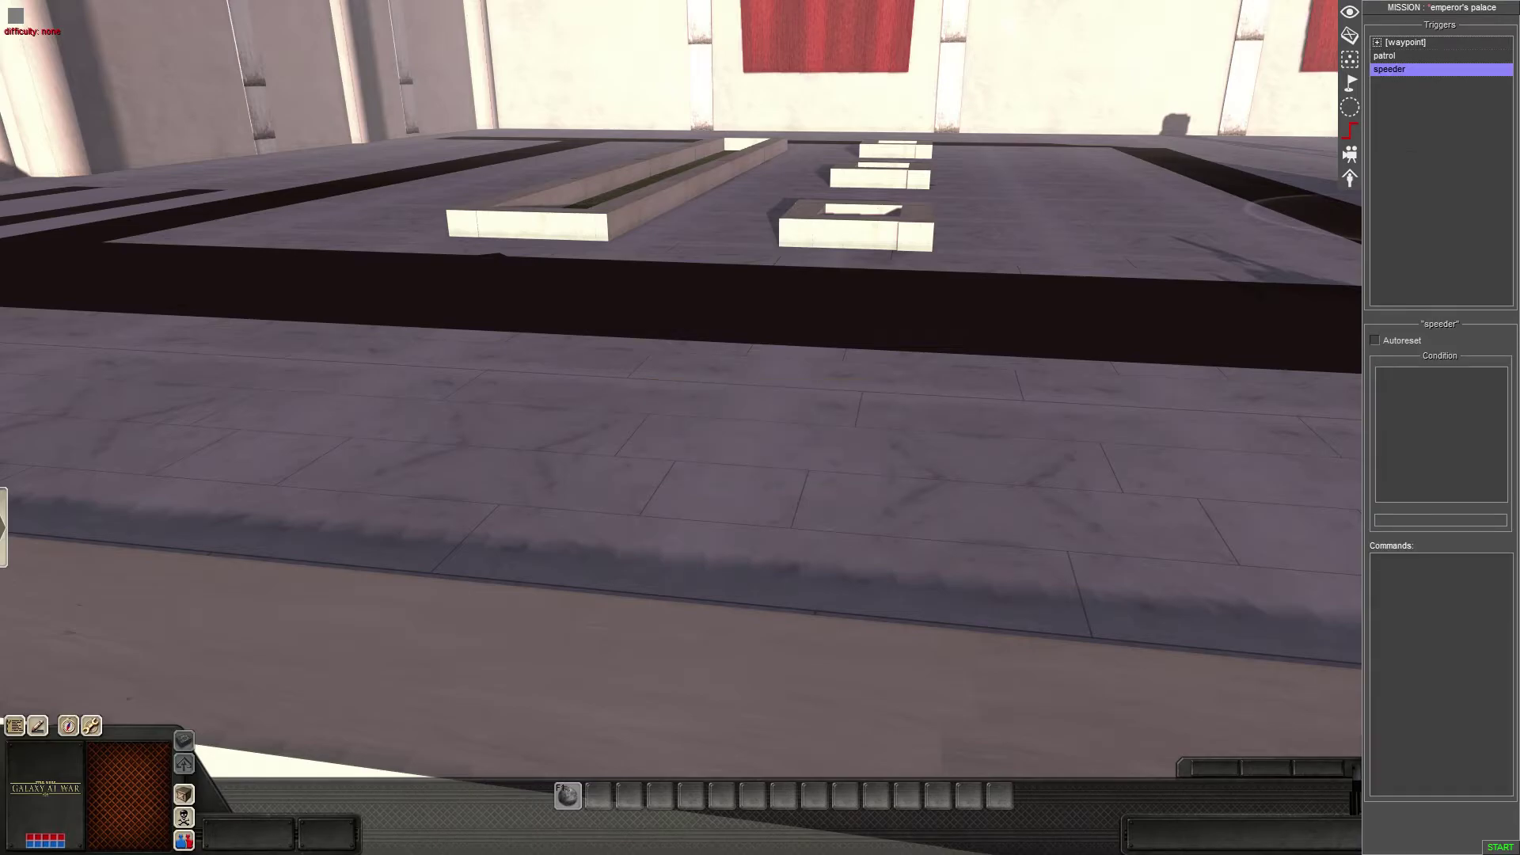
- Add a waypoint command to the speeder trigger that starts actors tagged "speeder" at waypoint 6
right_click(1430, 595)
left_click(1449, 602)
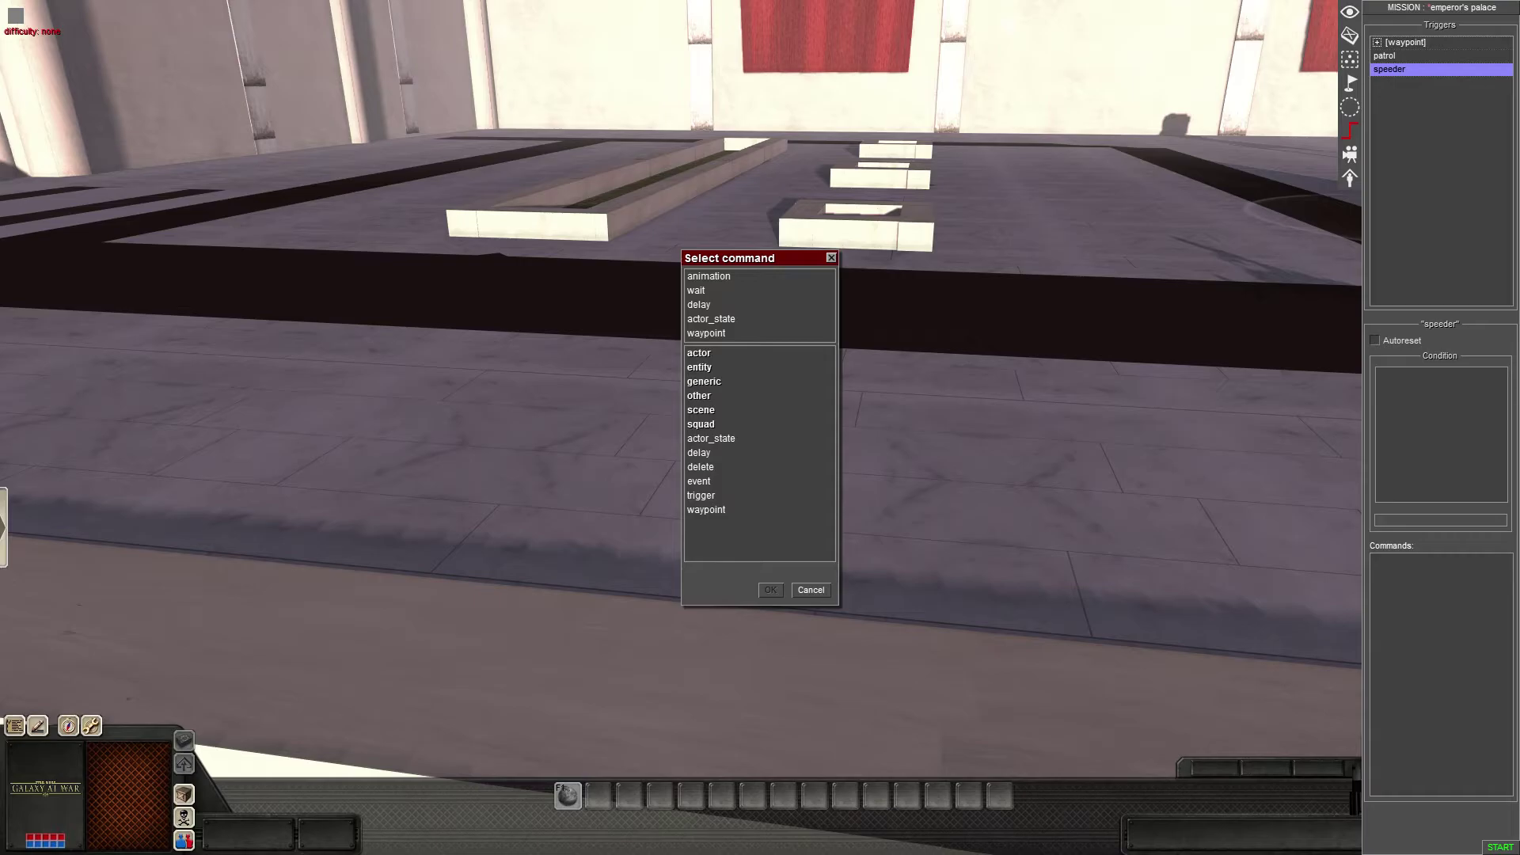
double_click(706, 333)
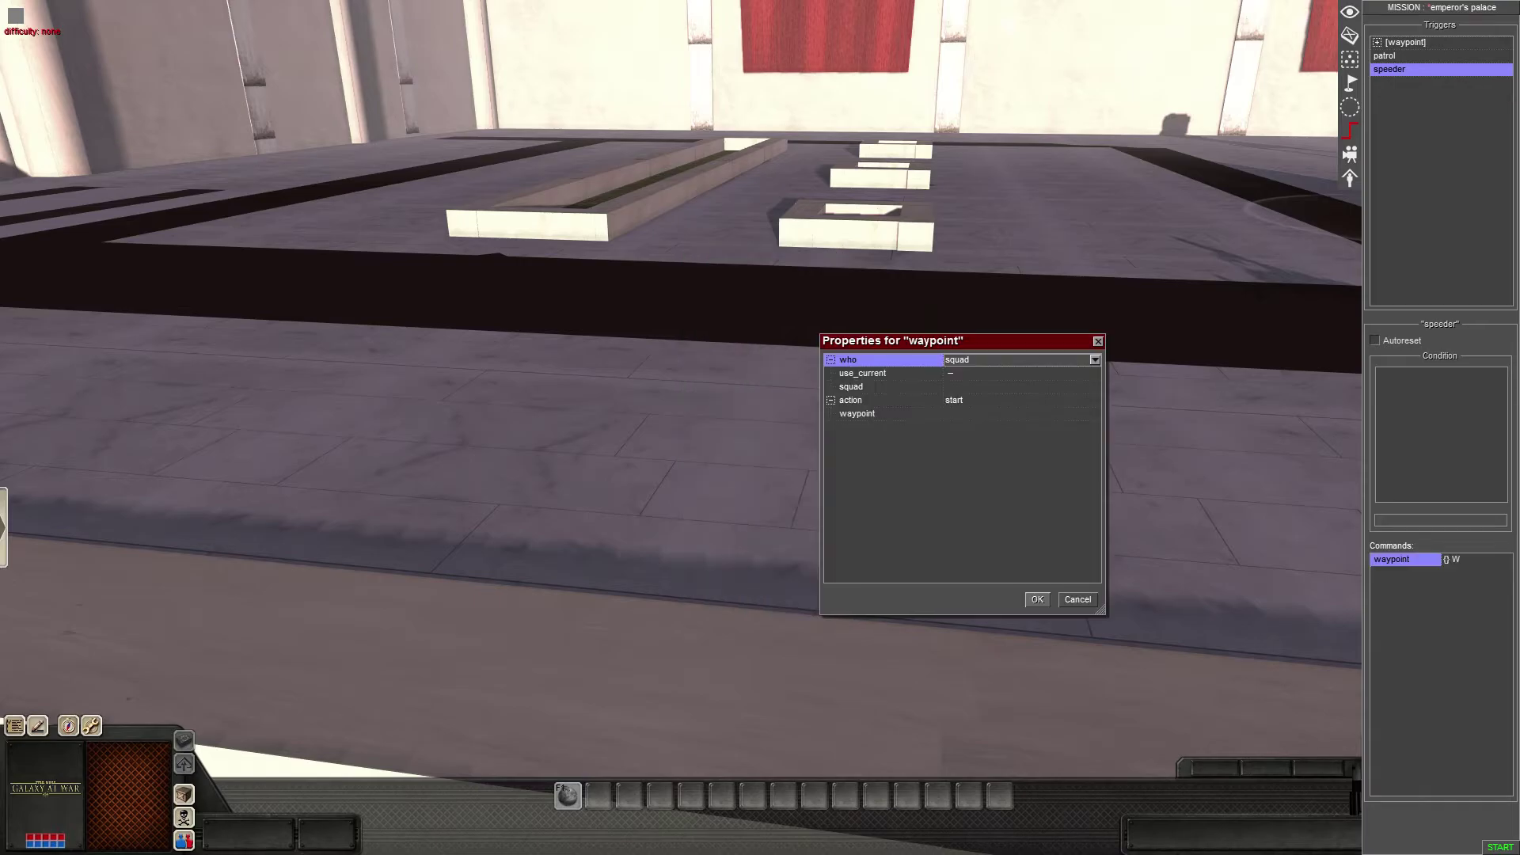
left_click(890, 414)
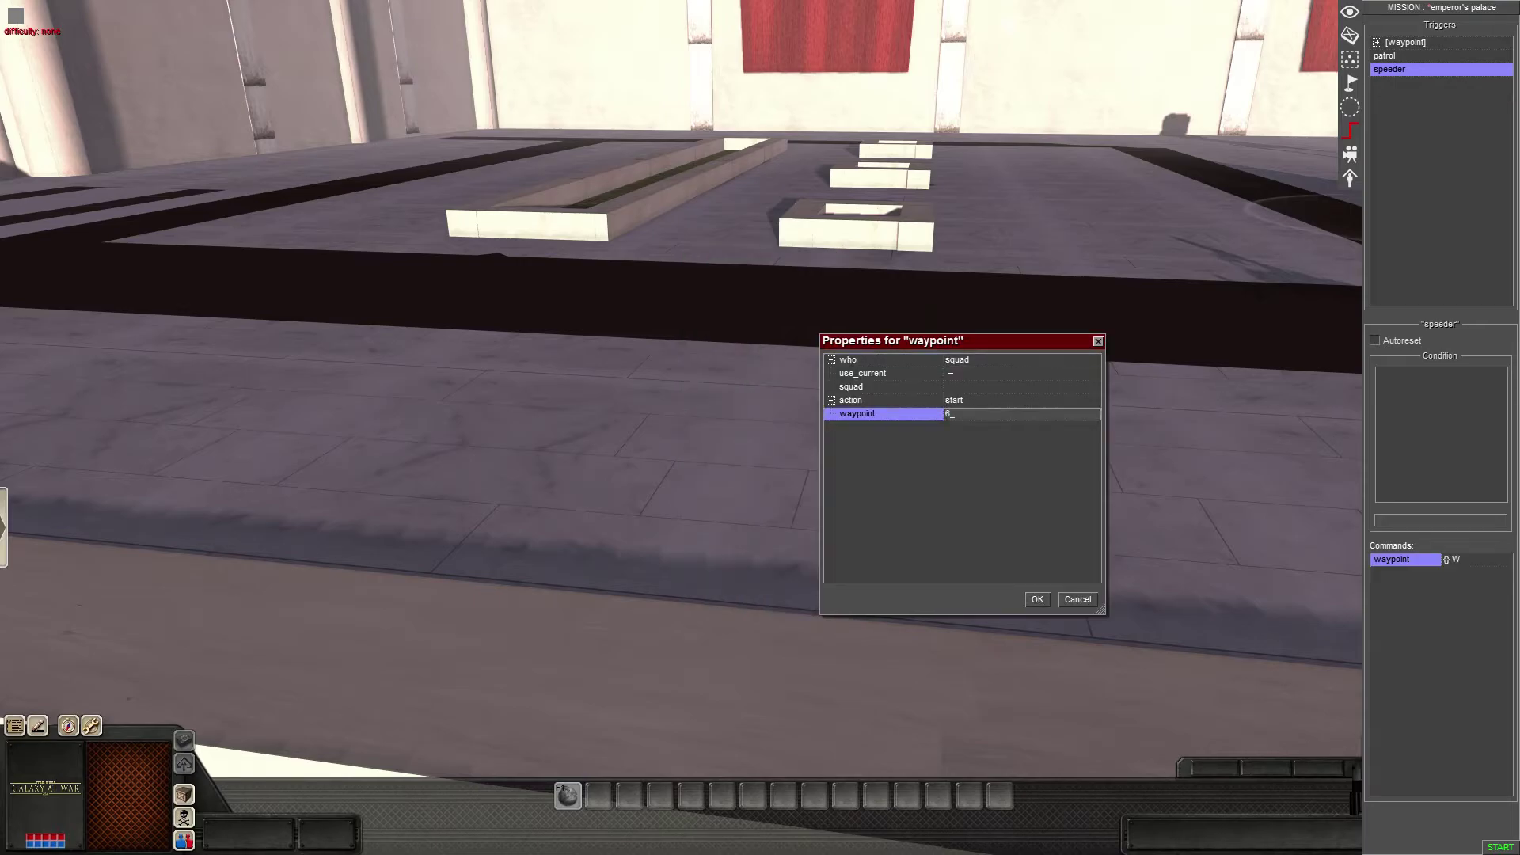
left_click(981, 359)
left_click(978, 372)
left_click(979, 454)
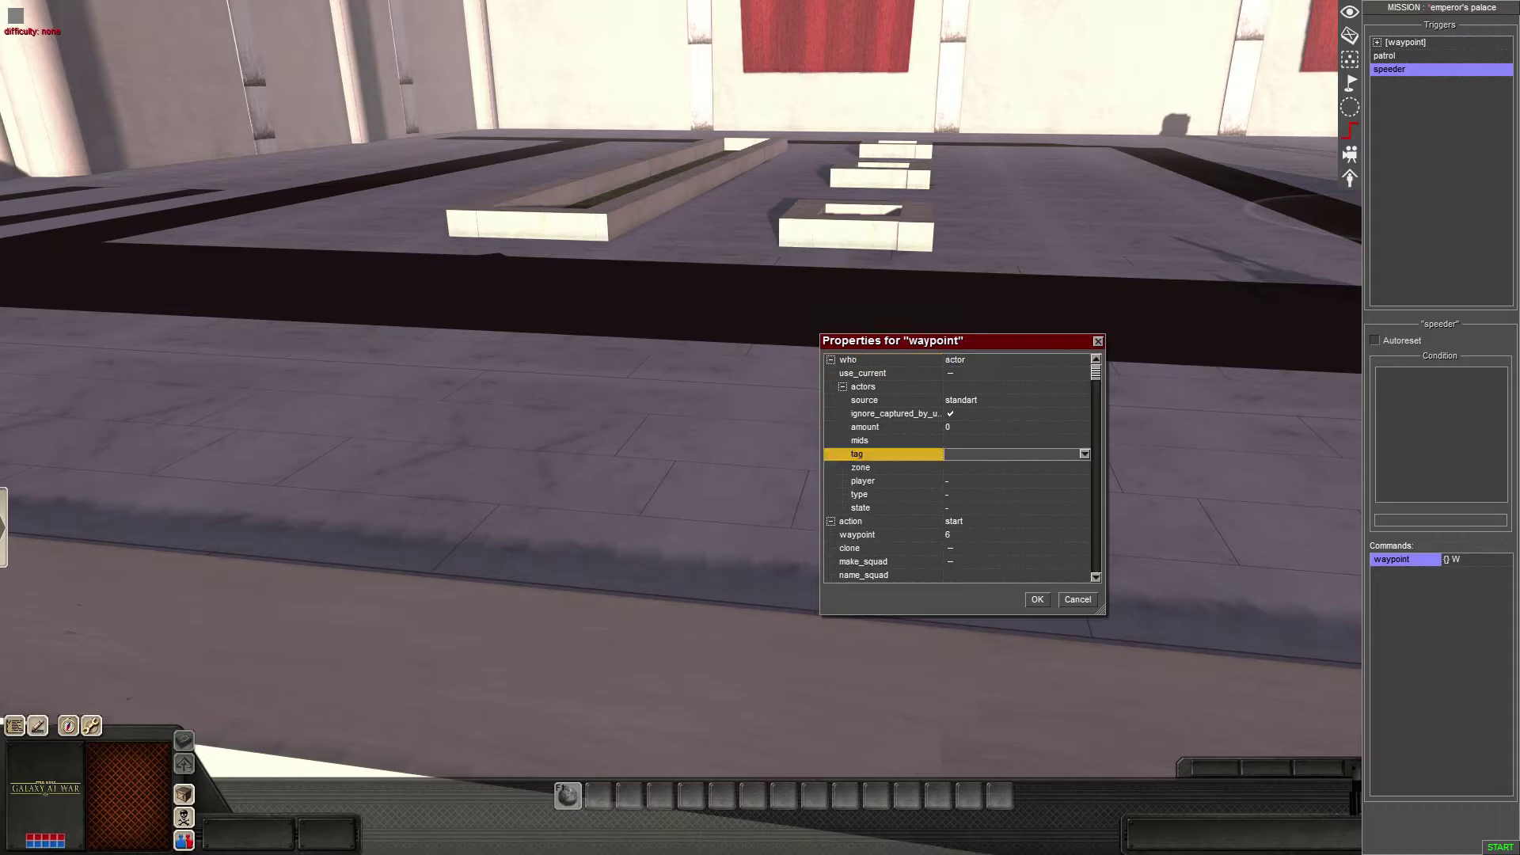
left_click(1084, 455)
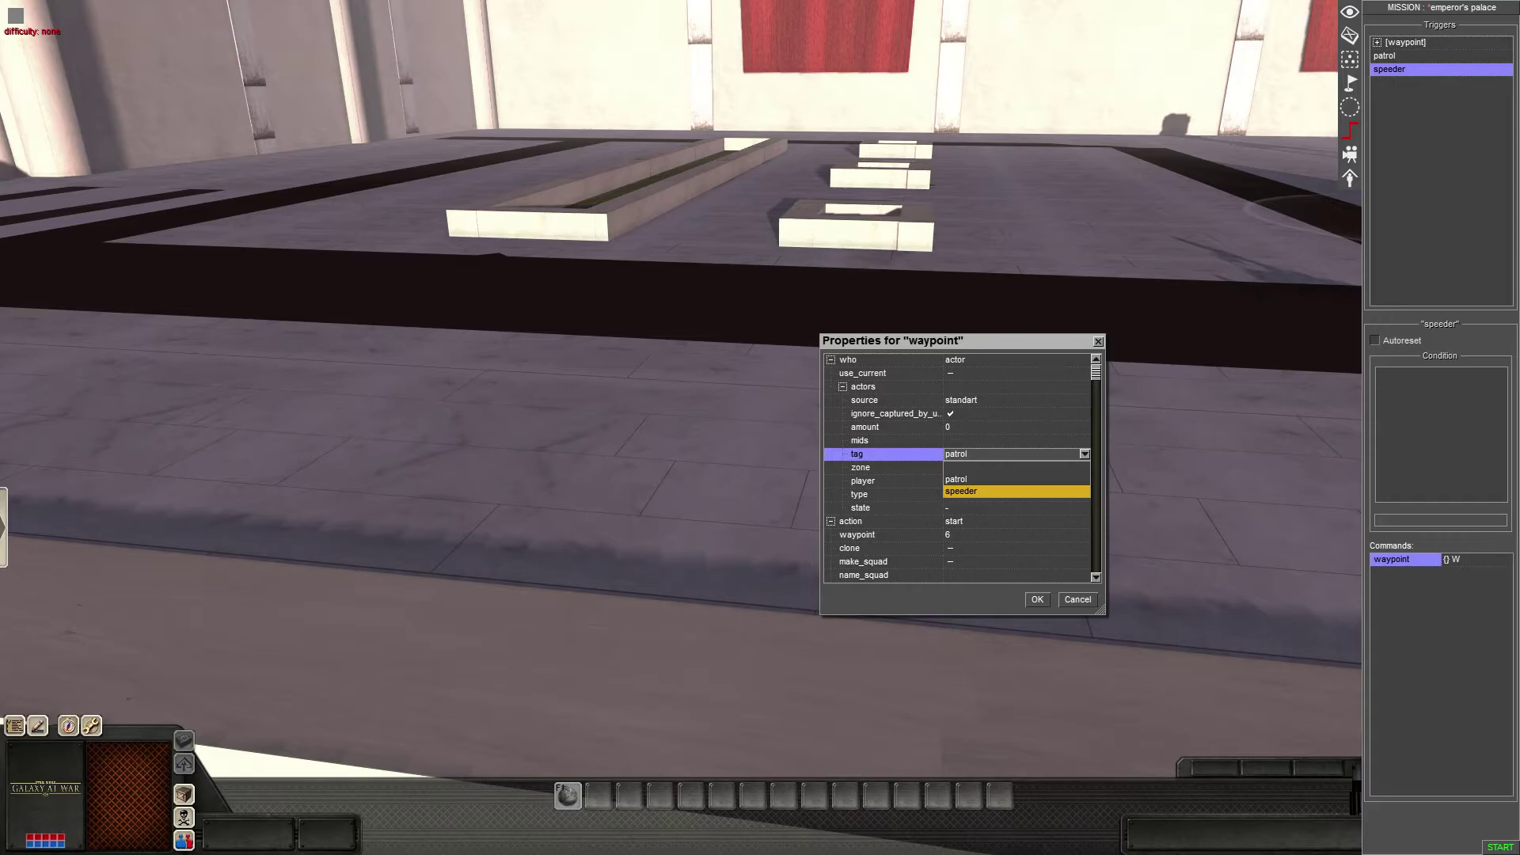
left_click(1016, 492)
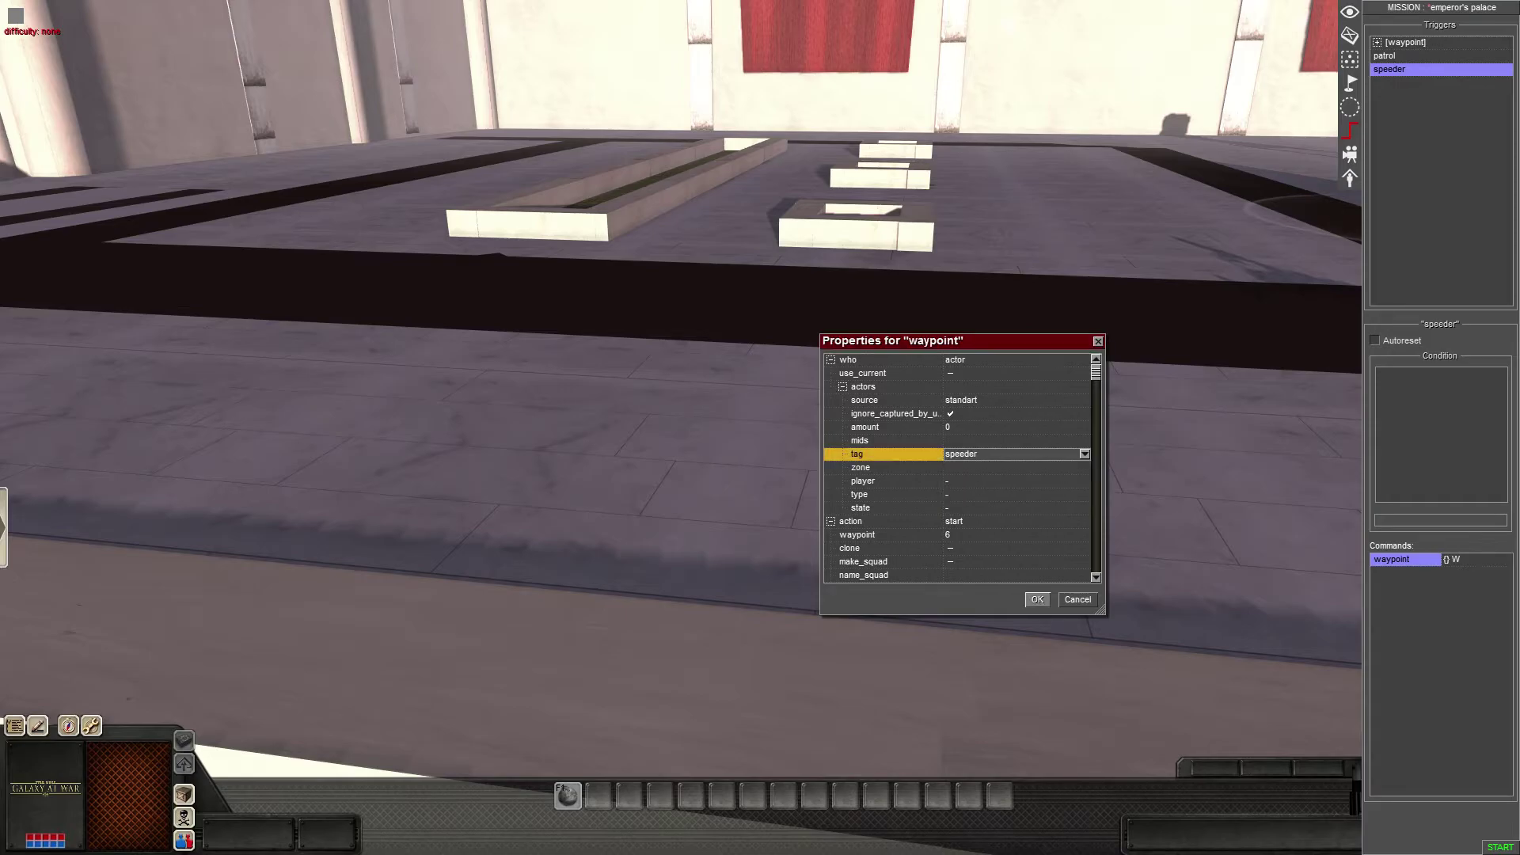
left_click(1038, 600)
- Add an actor_state command to the speeder trigger, with its selector targeting actors tagged "speeder"
right_click(1452, 635)
left_click(1471, 640)
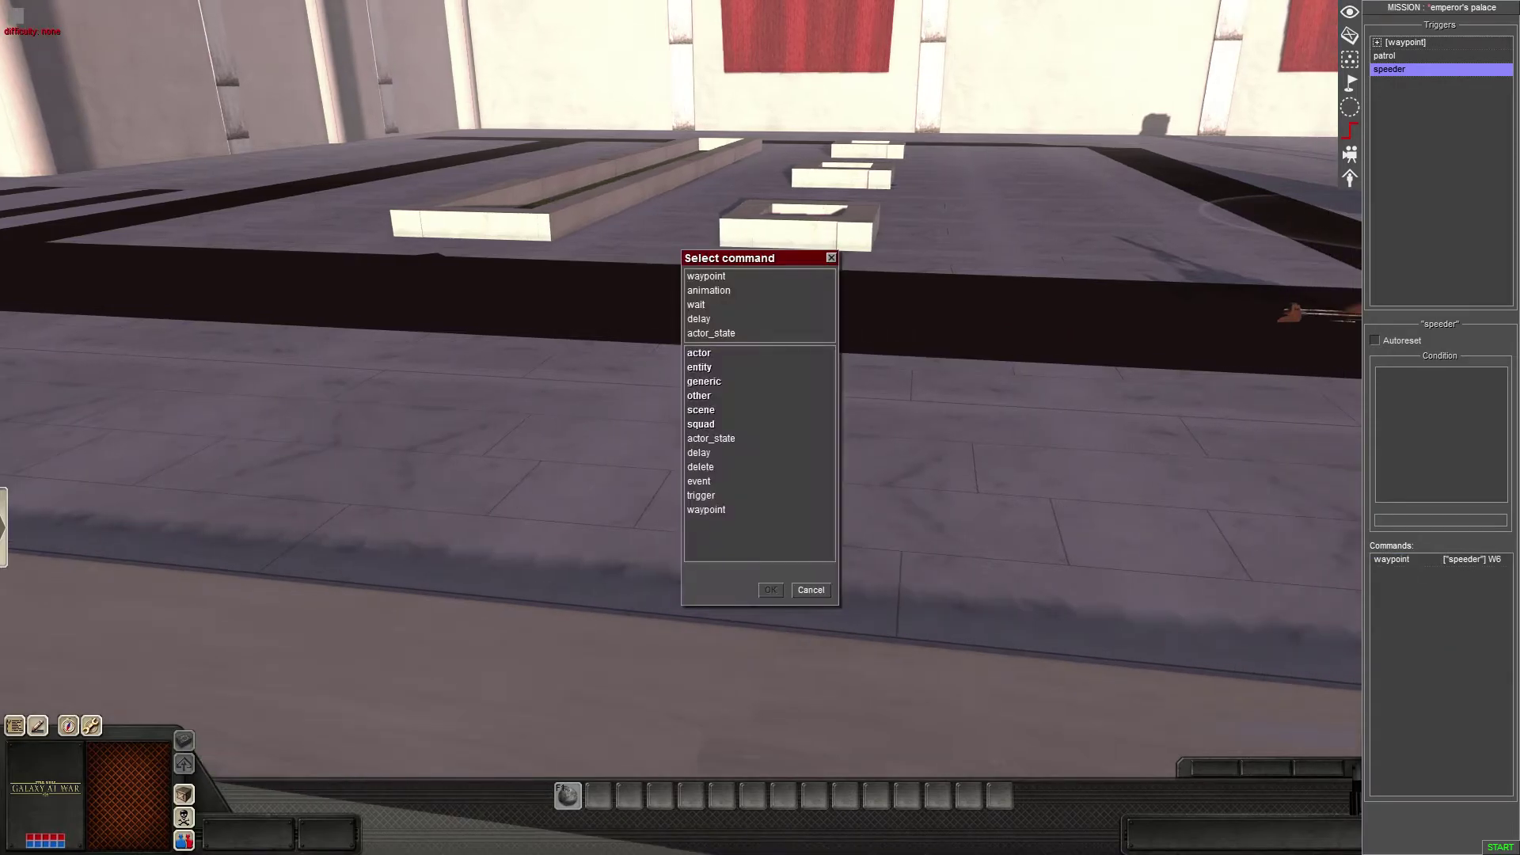
double_click(711, 333)
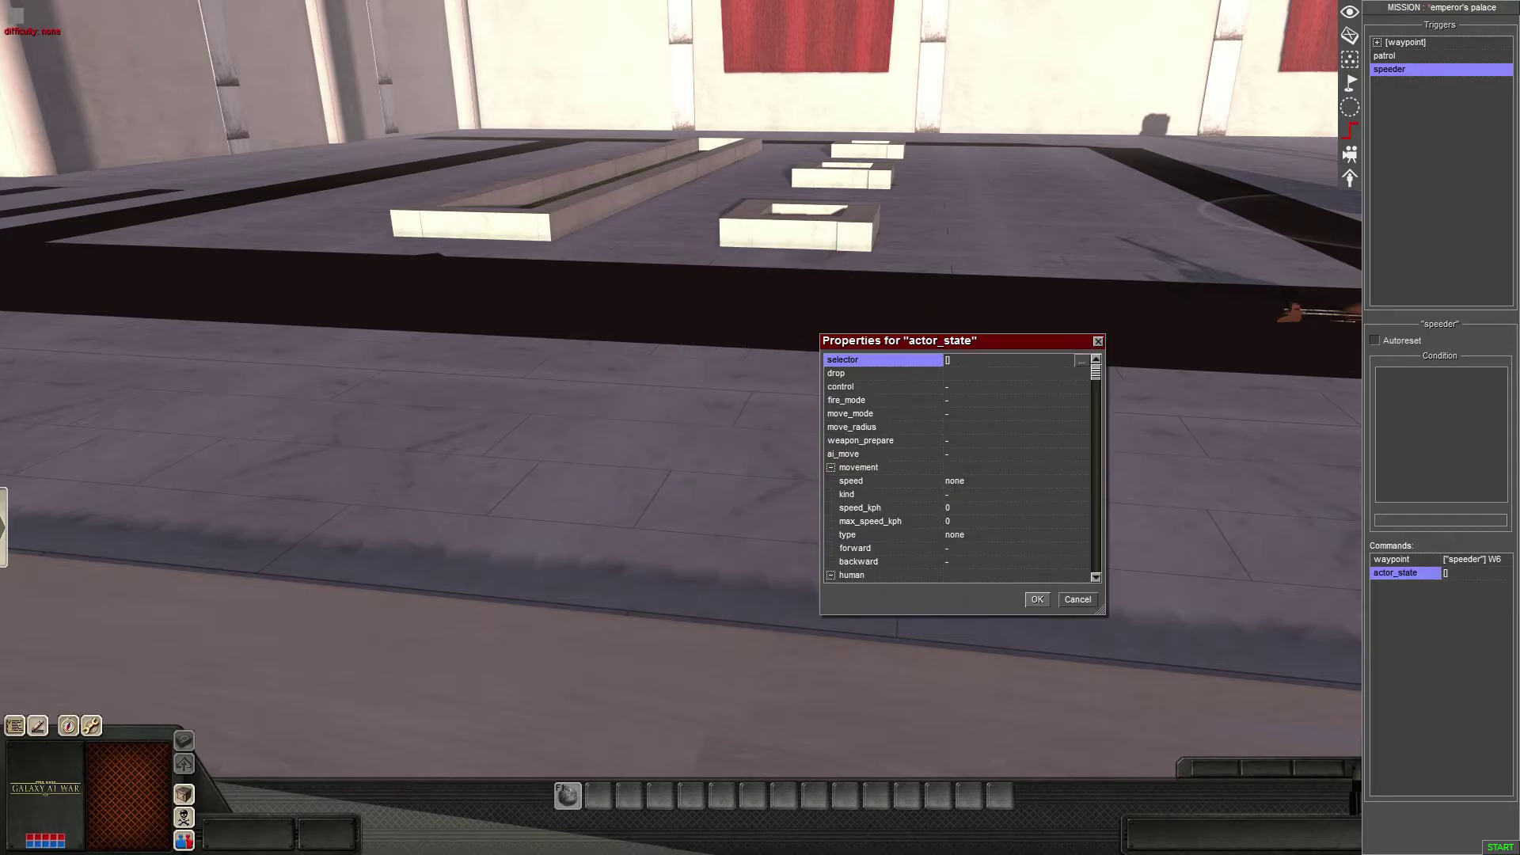
left_click(1016, 481)
left_click(1085, 482)
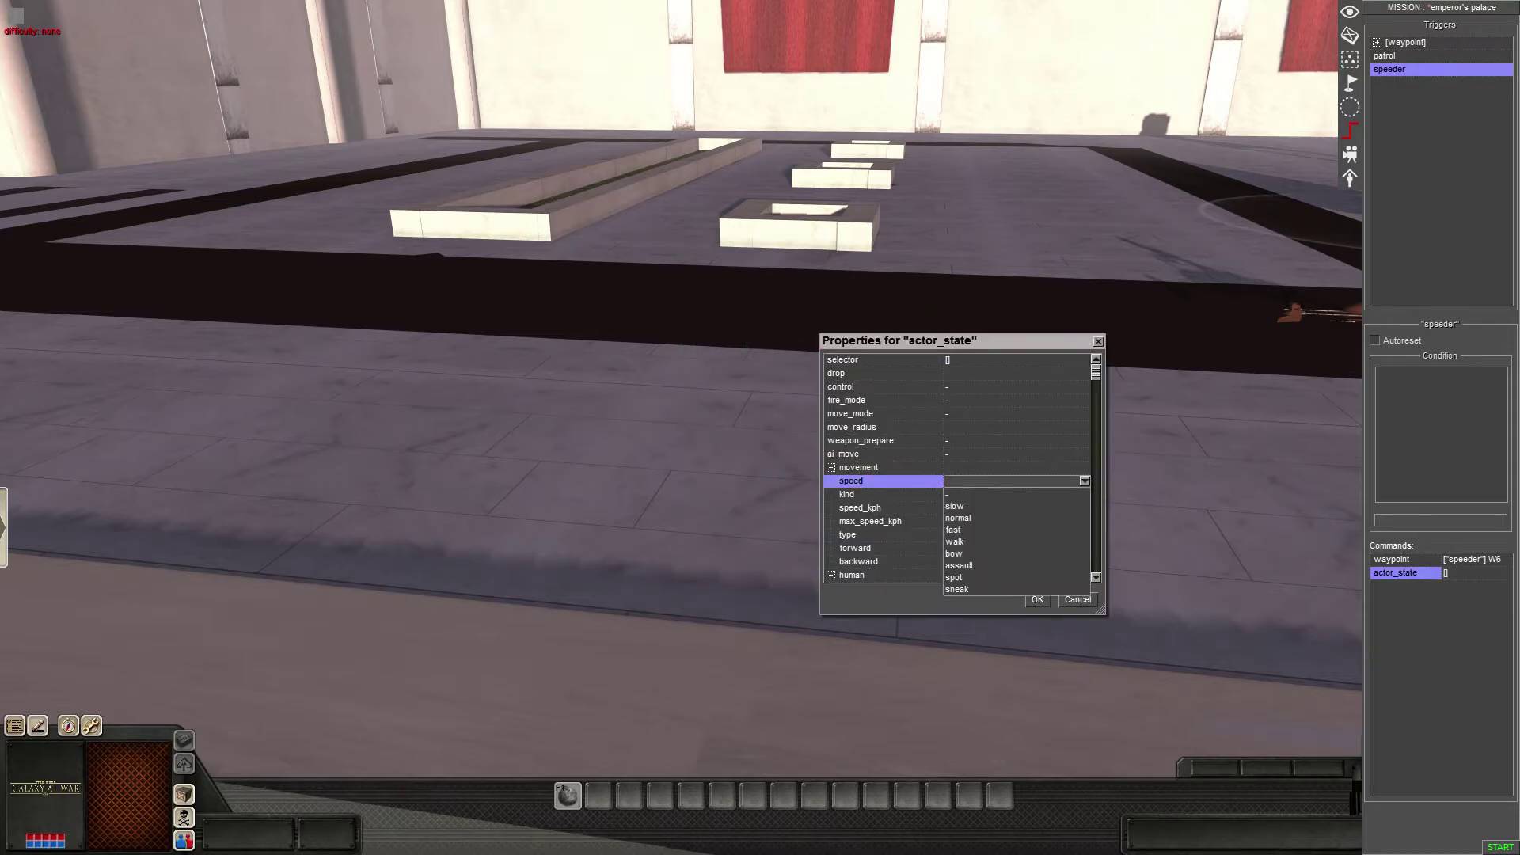
left_click(1017, 494)
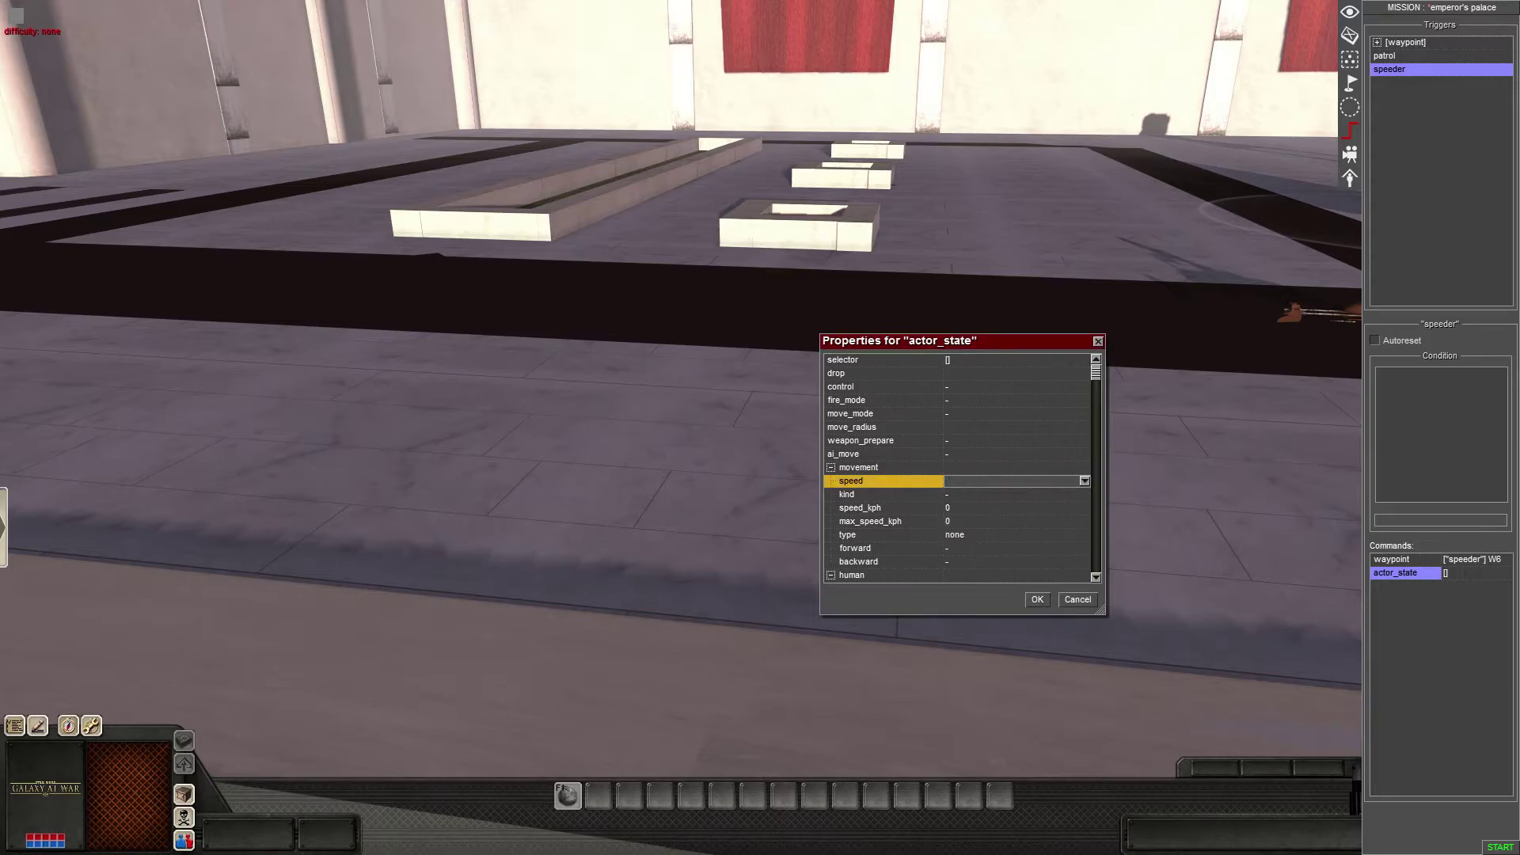
double_click(973, 360)
left_click(974, 428)
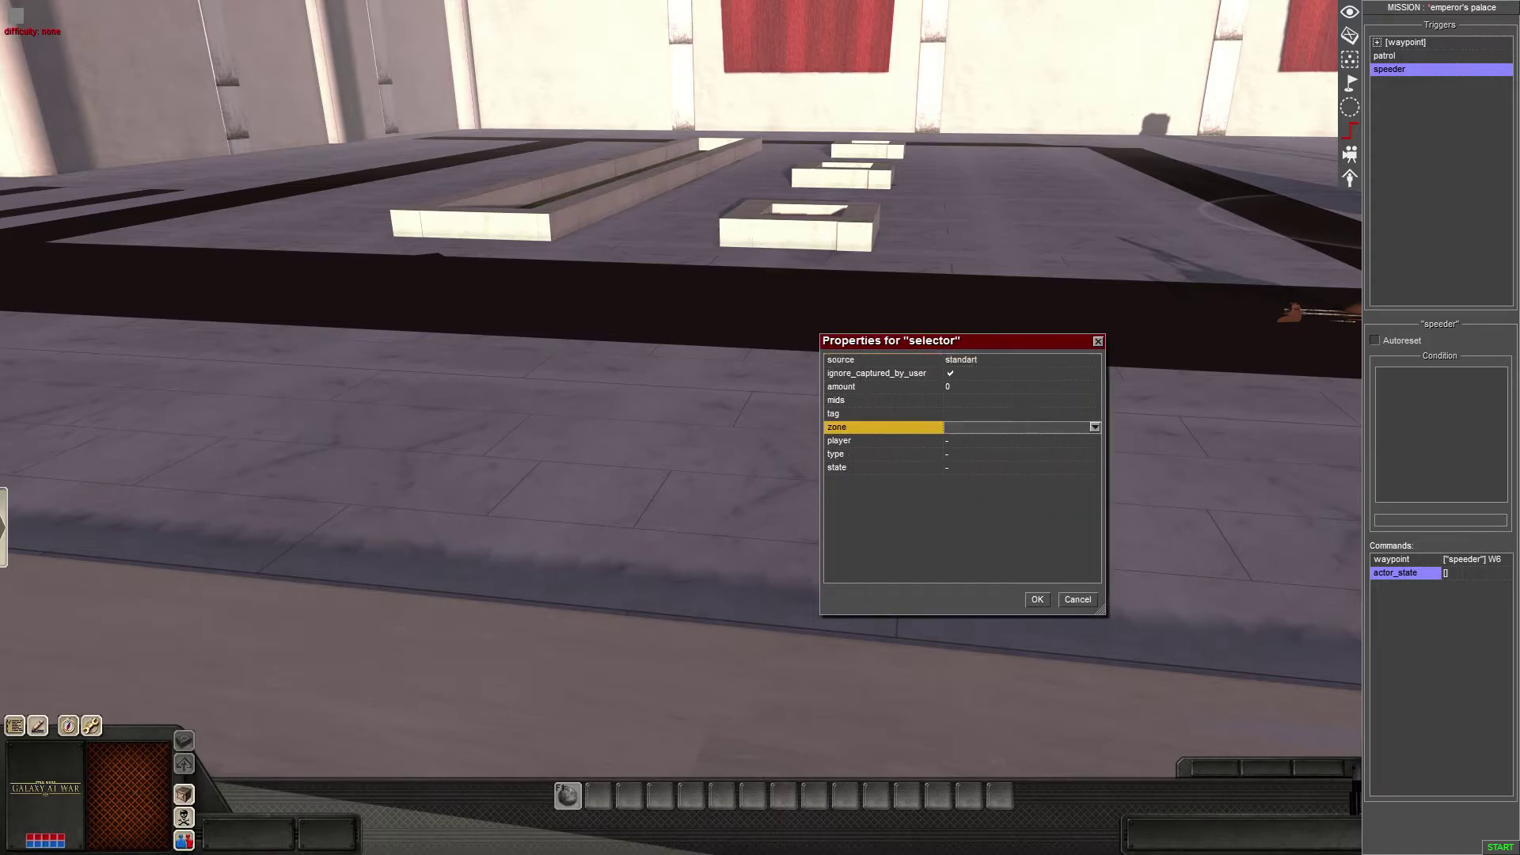
double_click(974, 414)
left_click(1037, 599)
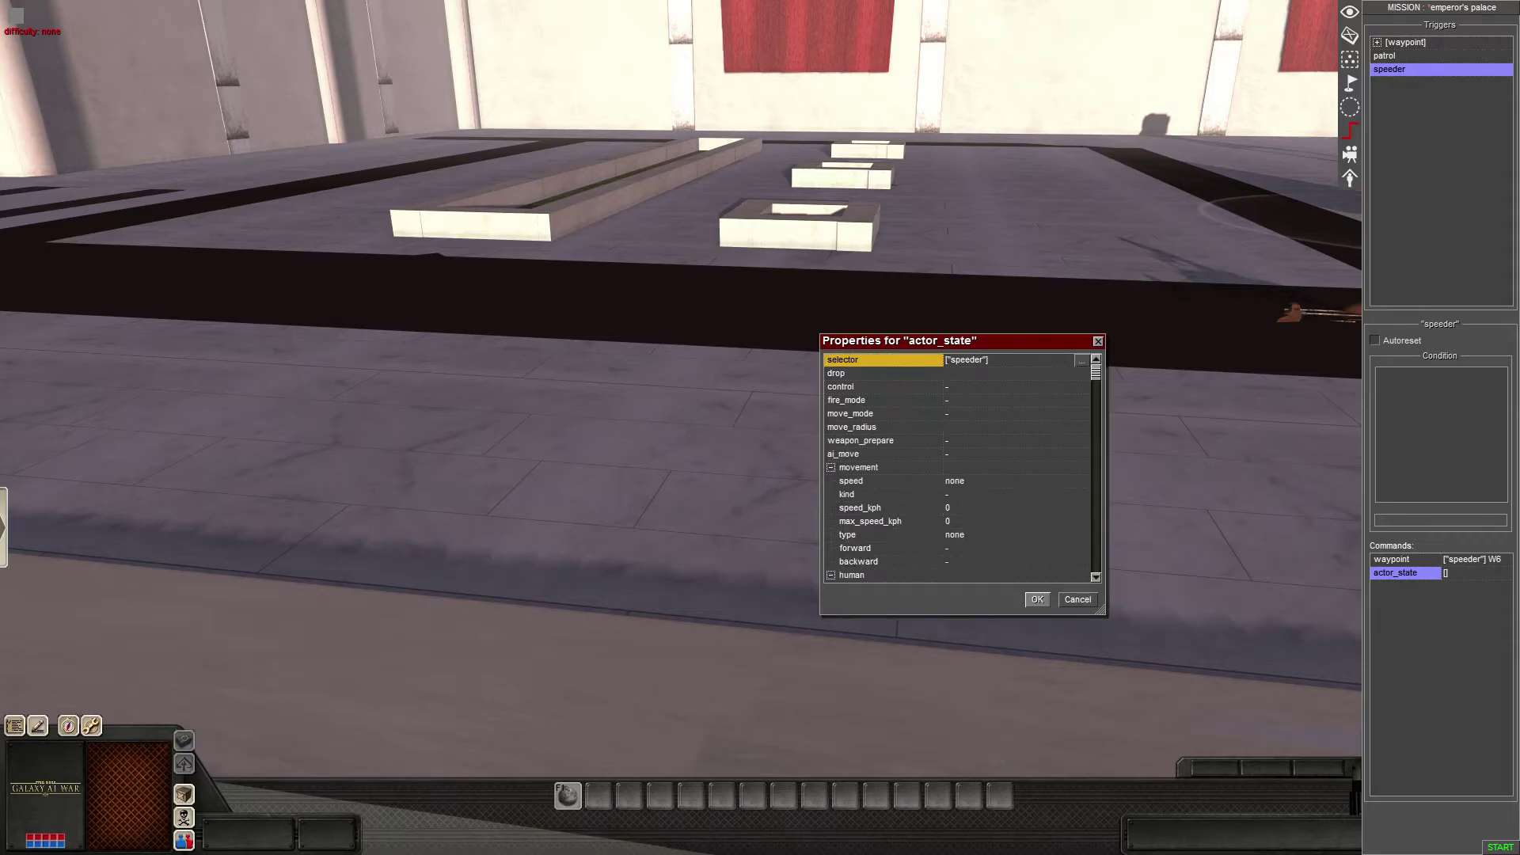
- Set speed_kph and max_speed_kph of the speeder's actor_state to 15
left_click(974, 509)
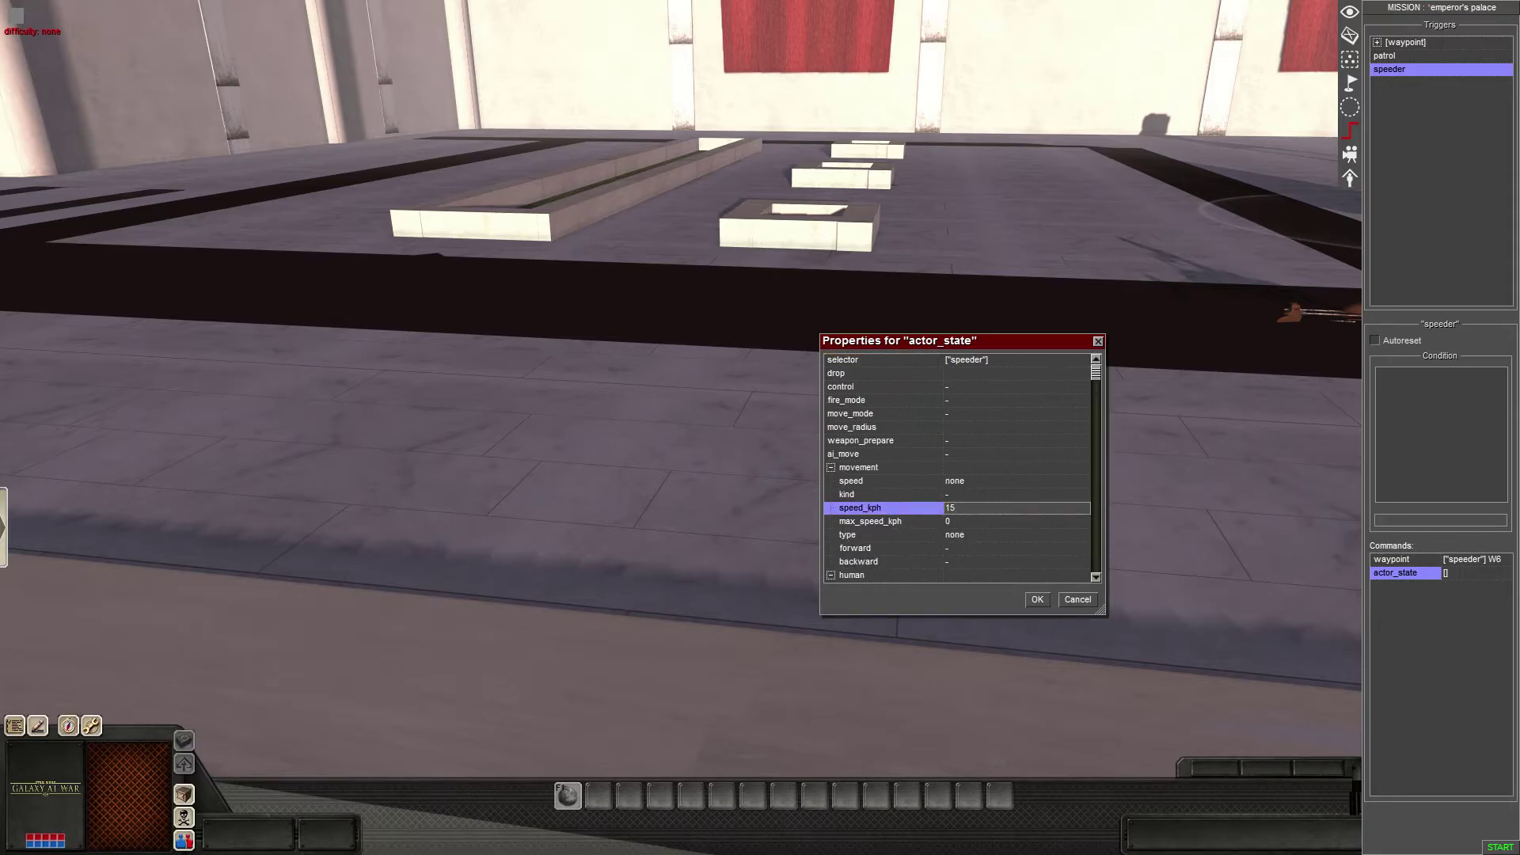
left_click(973, 521)
type("15")
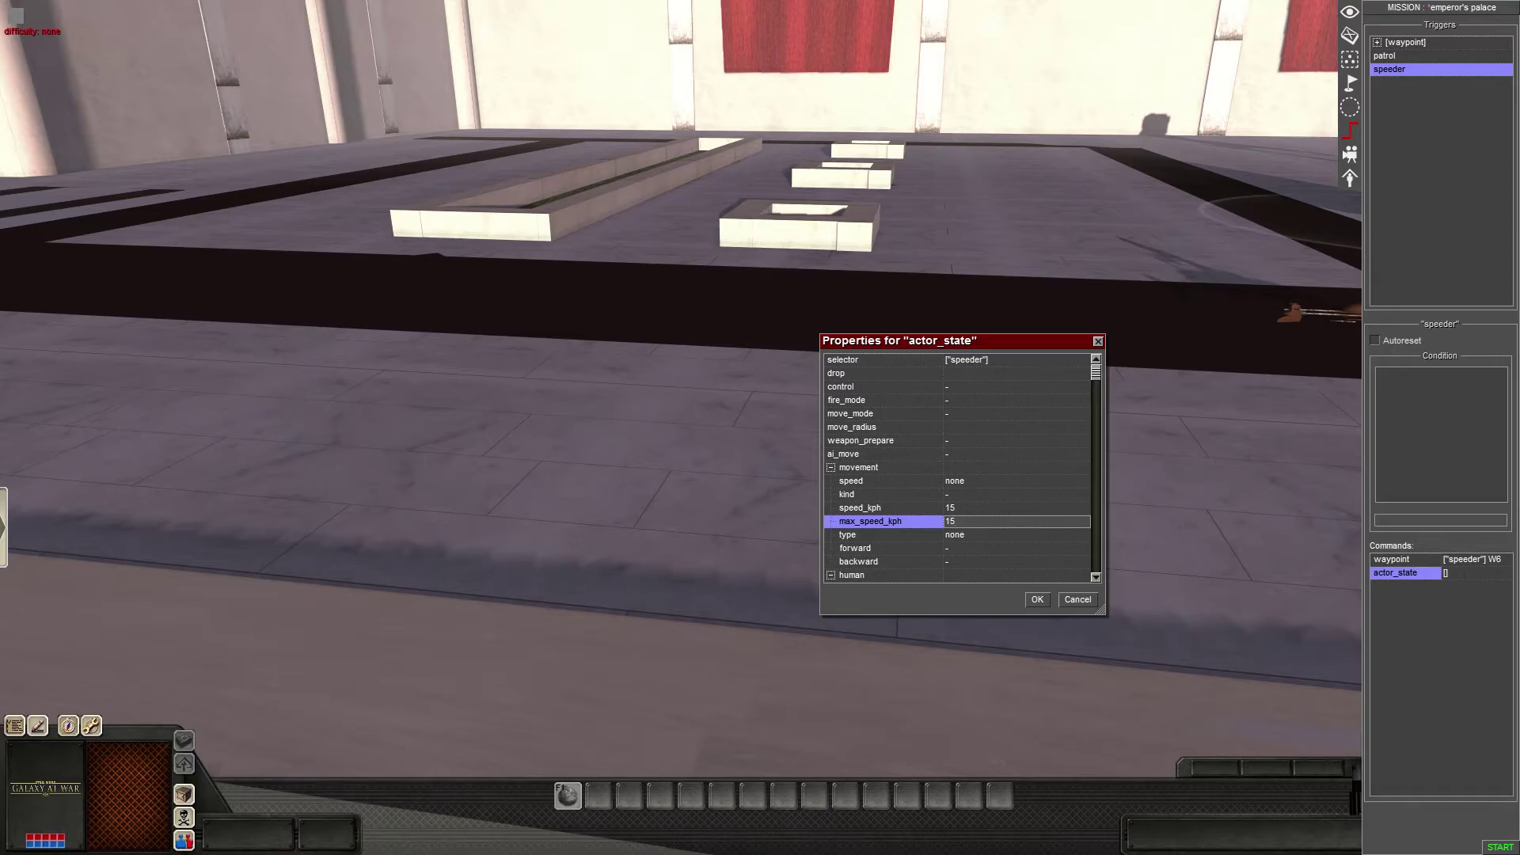
- Set both speed_kph and max_speed_kph of the speeder's actor_state to 25 and accept the command
left_click(950, 508)
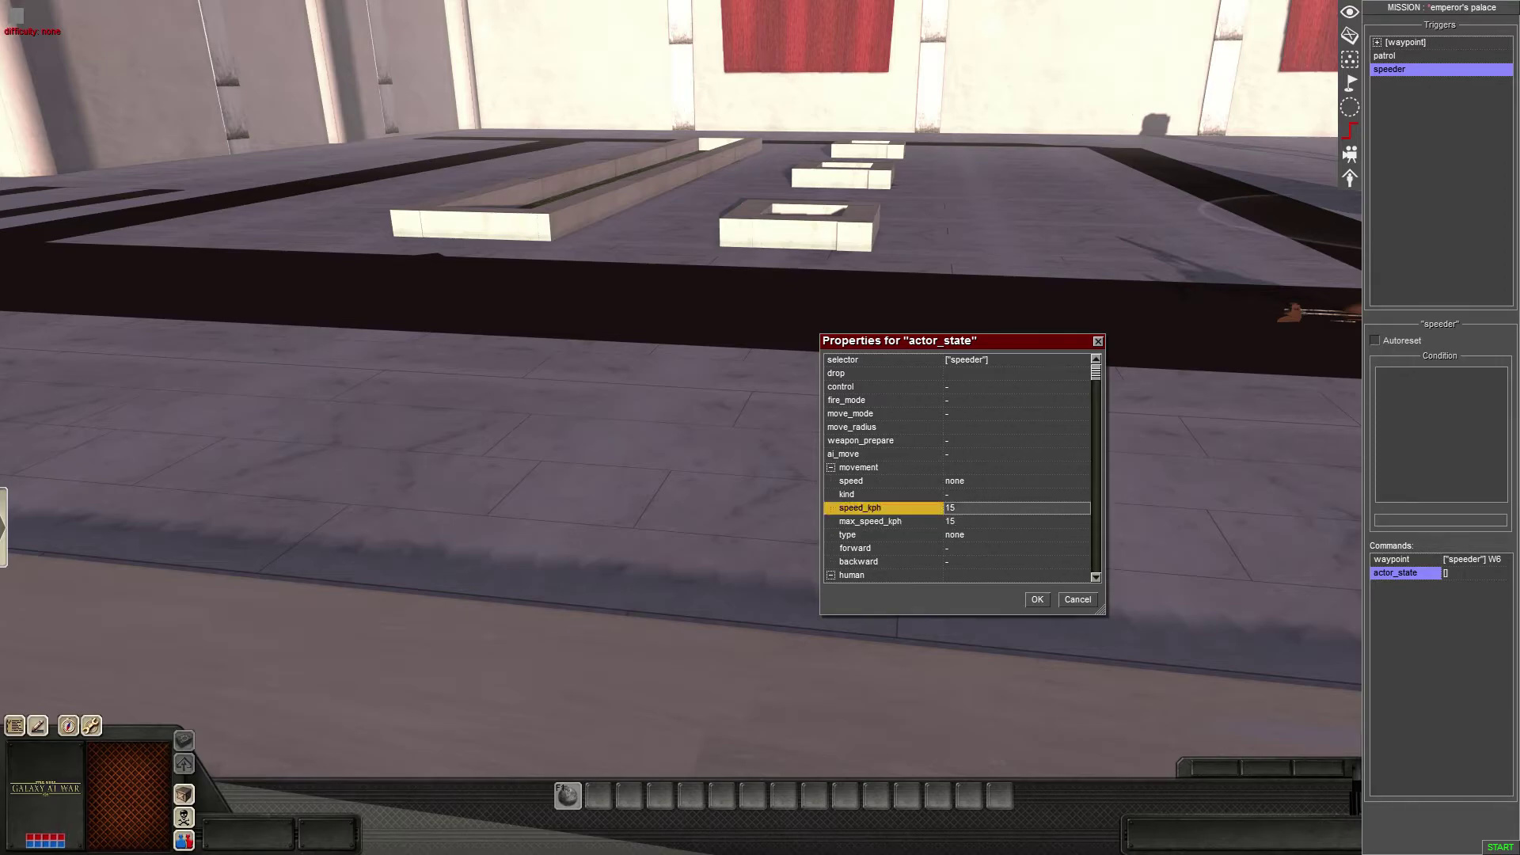
left_click(951, 521)
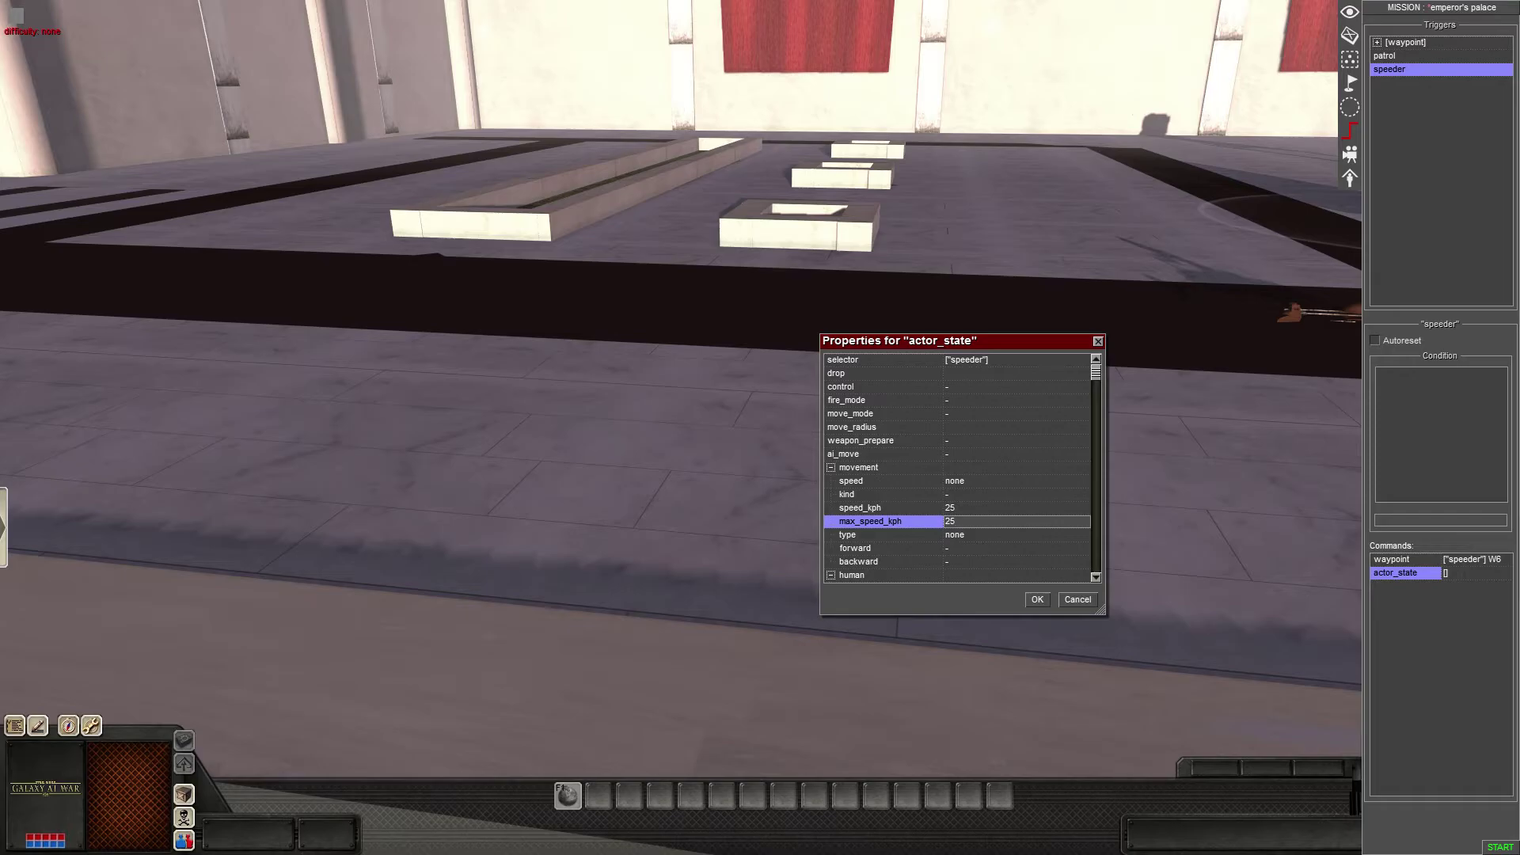
scroll(958, 468, "down", 1)
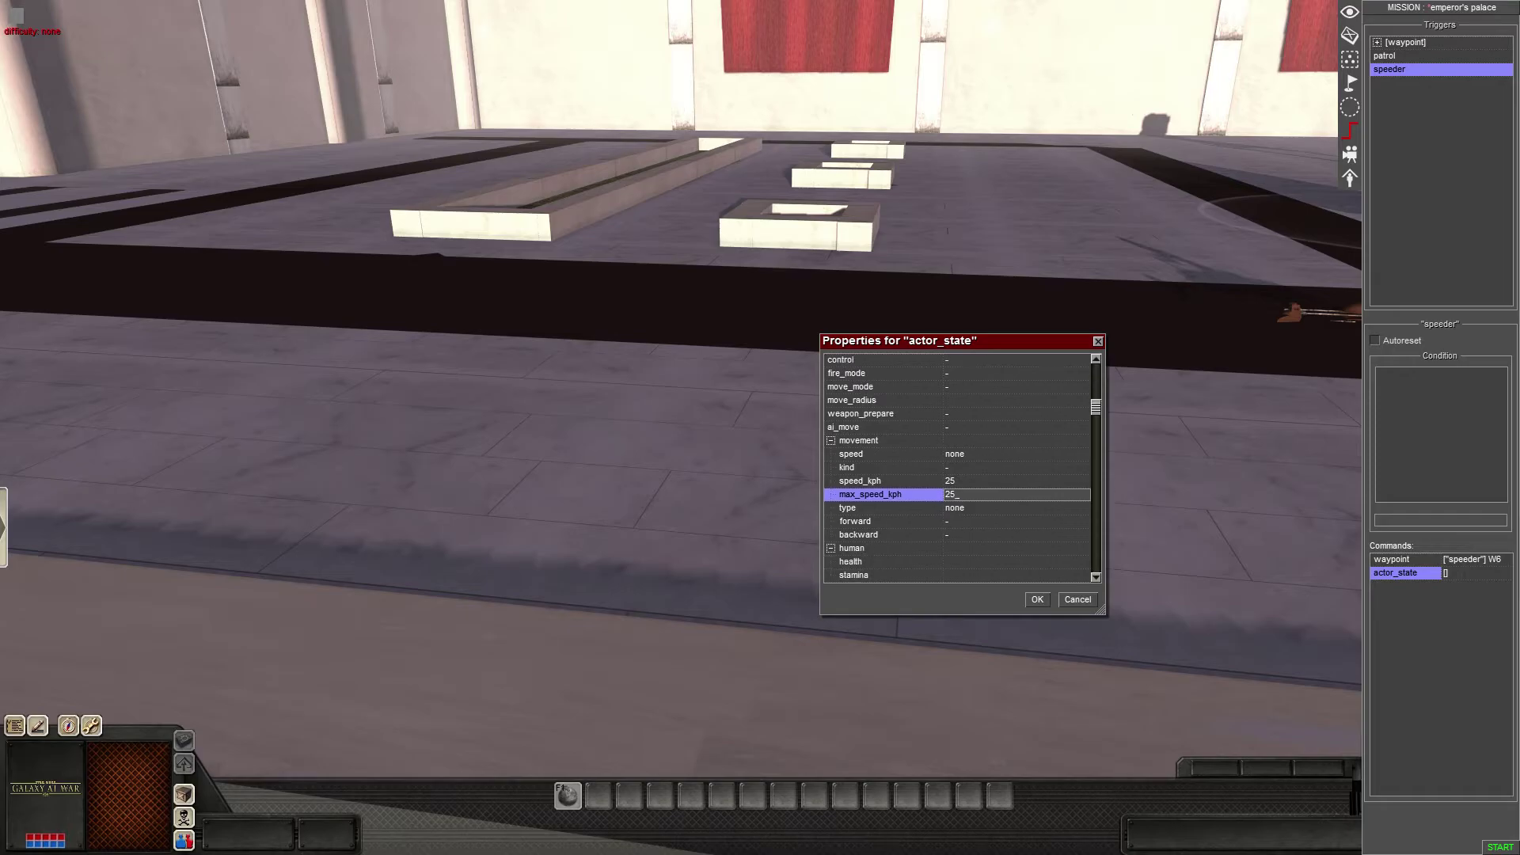
left_click(958, 427)
left_click(958, 428)
scroll(958, 468, "down", 5)
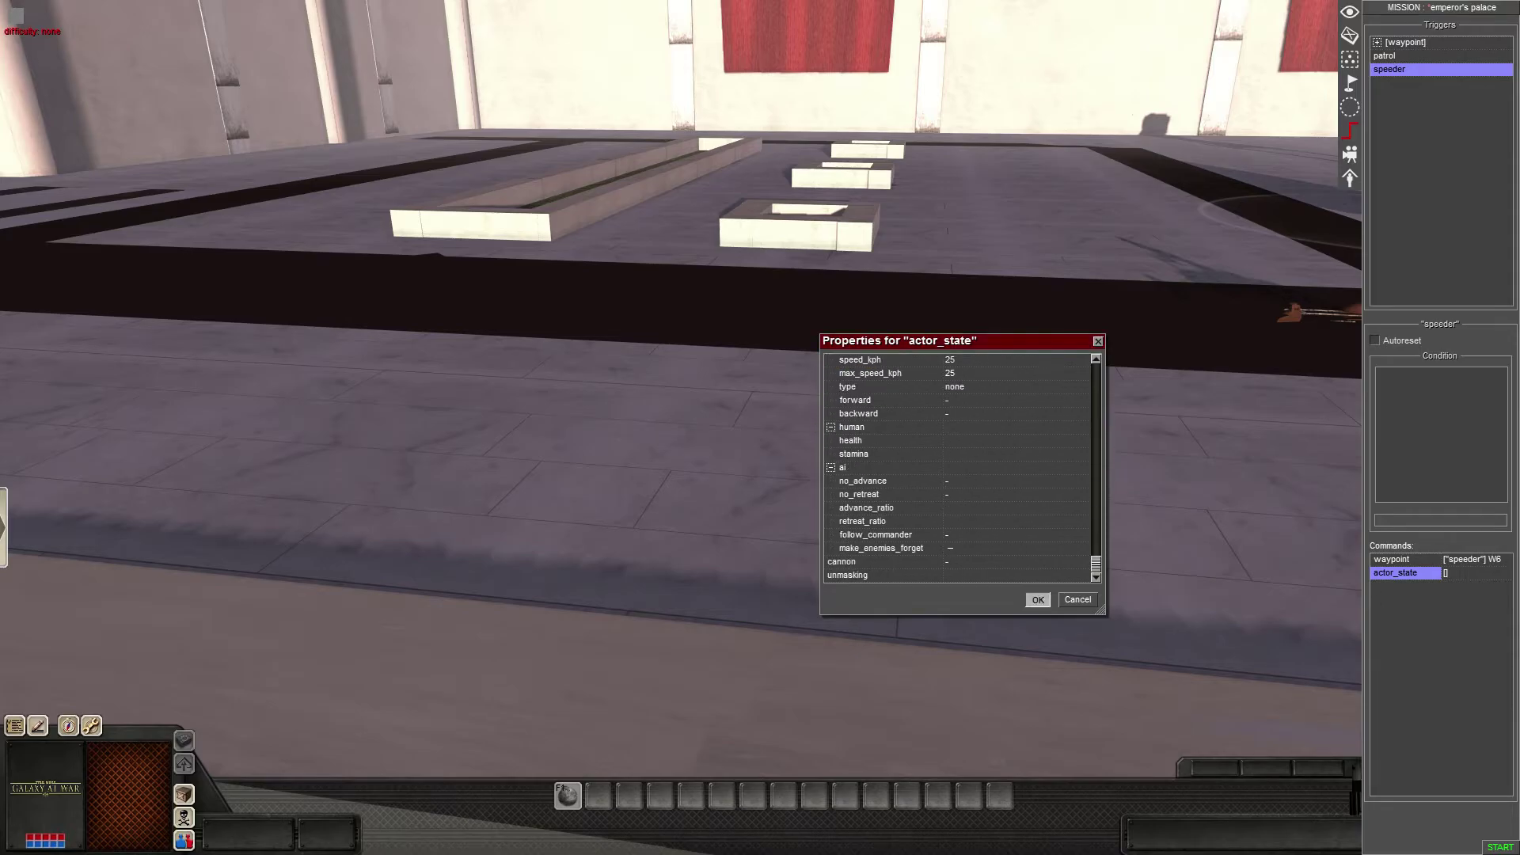
left_click(1038, 601)
- Save the mission with the new speeder trigger commands
middle_click_drag(1029, 586, 784, 506)
key("Escape")
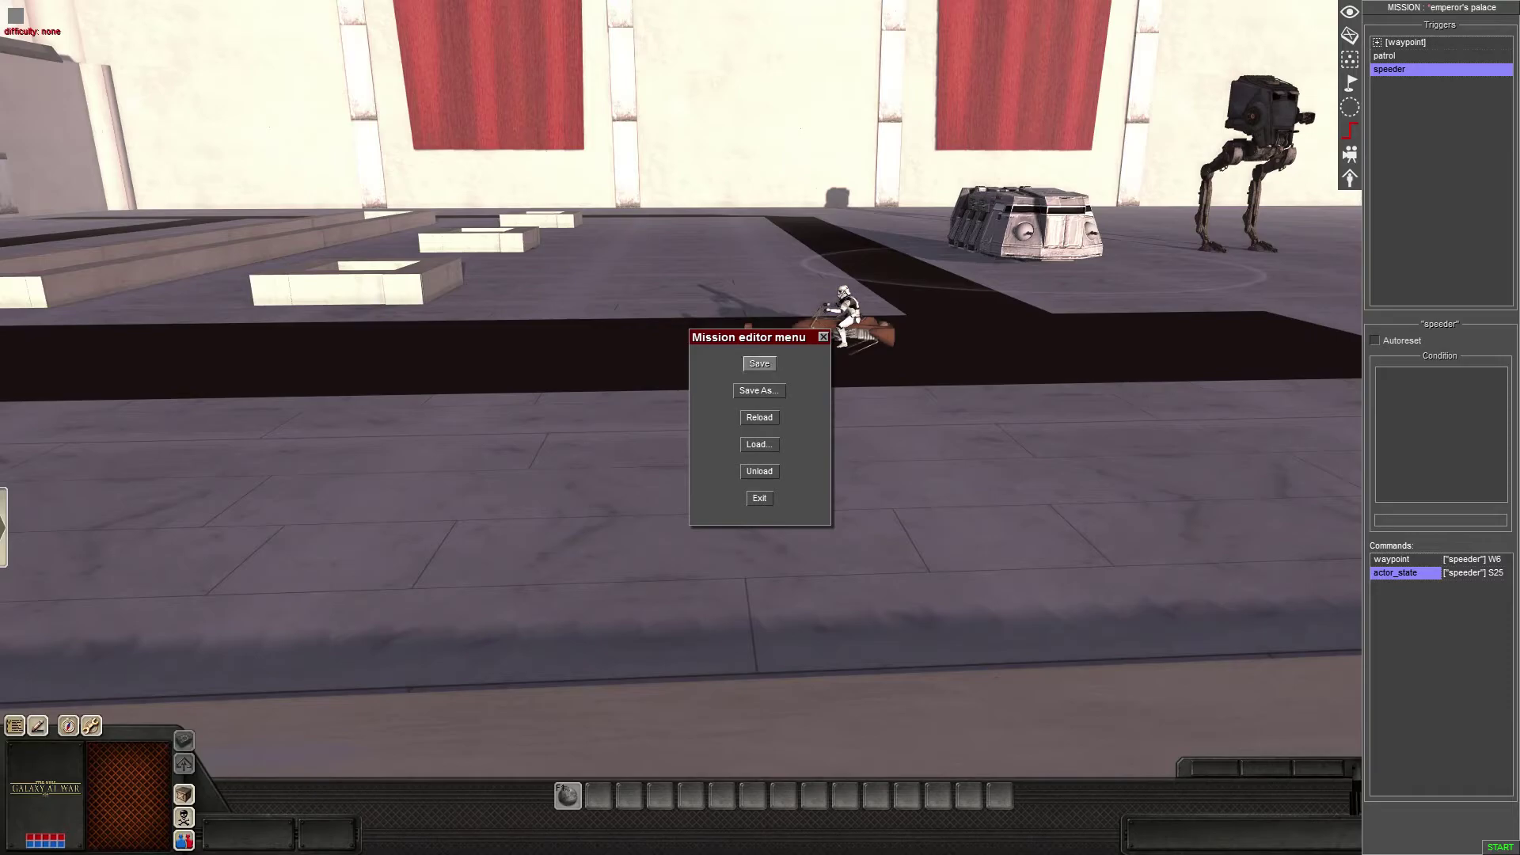
key("Return")
key("F2")
key("Escape")
key("Return")
- Start the mission and follow the speeder bike as it sets off across the courtyard
key("F1")
scroll(824, 325, "up", 5)
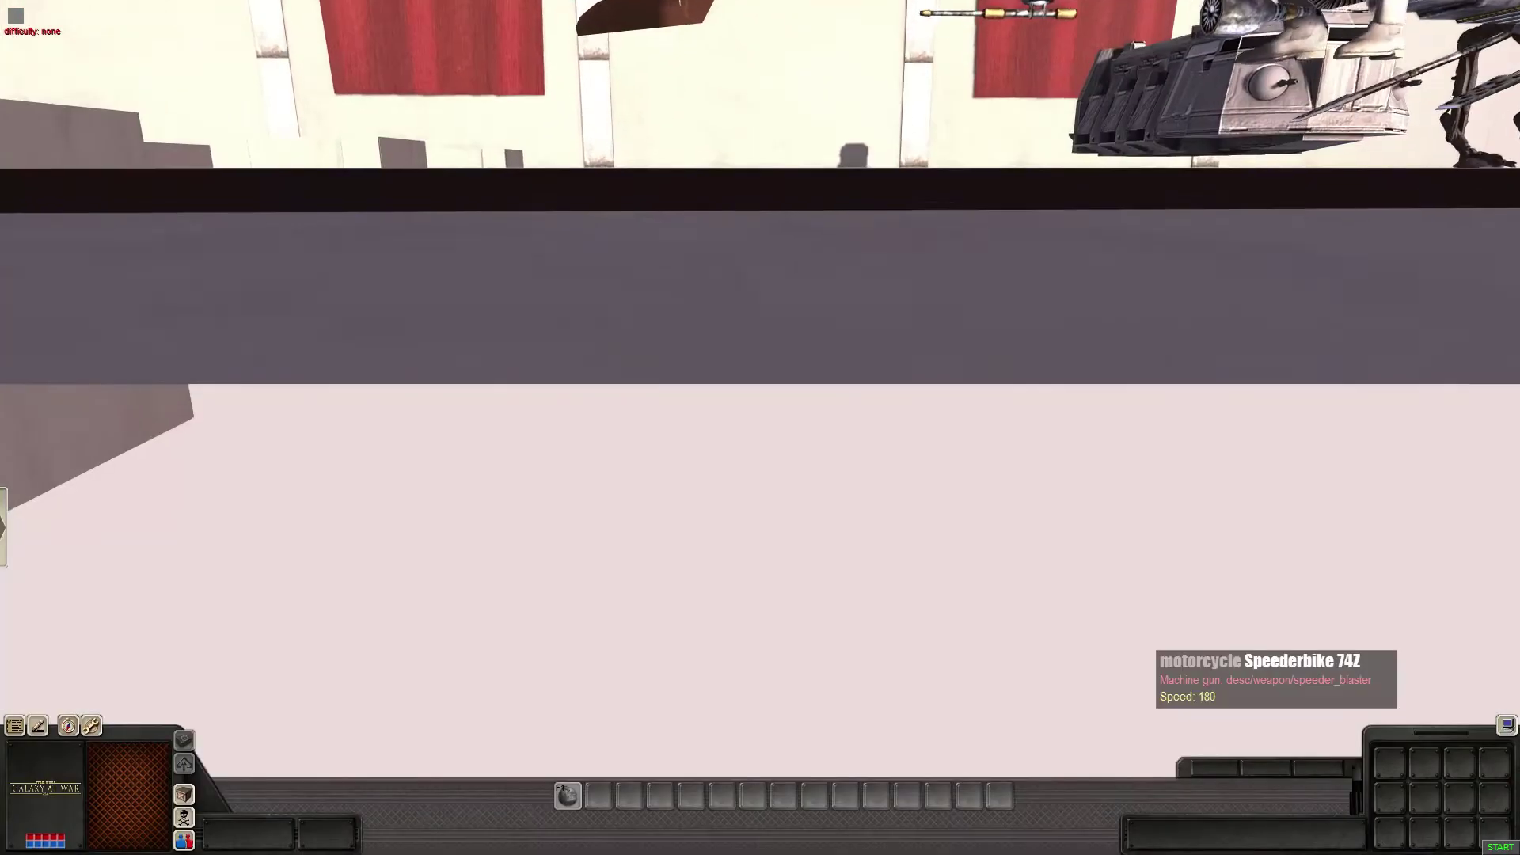
scroll(823, 324, "down", 3)
left_click(1500, 847)
scroll(824, 325, "down", 3)
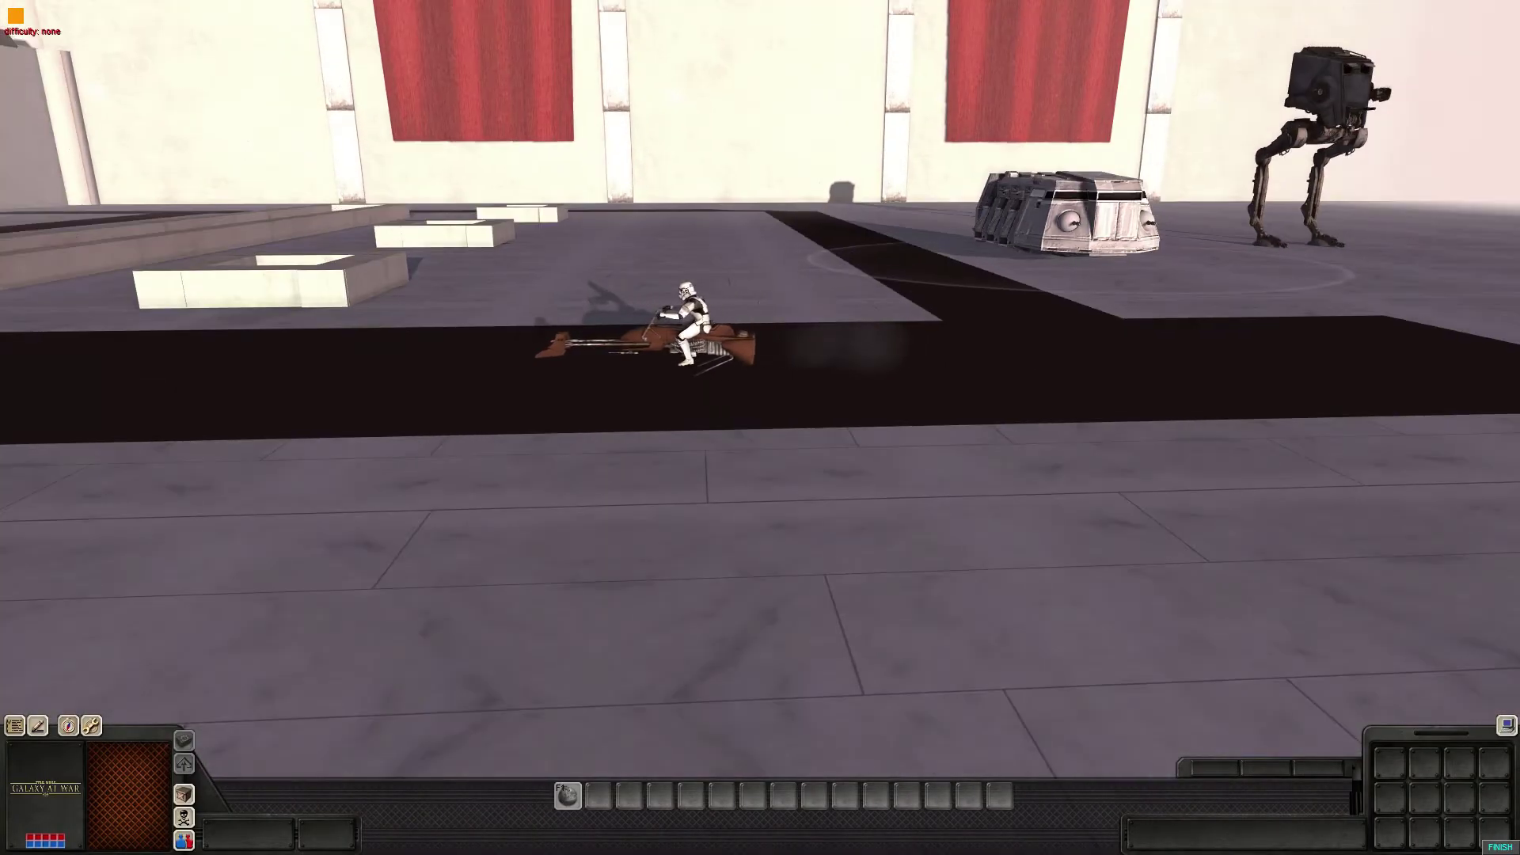
key("Left")
- Examine how the moving speeder bike follows its waypoint route around the courtyard, switching the route display on and off
key("F3")
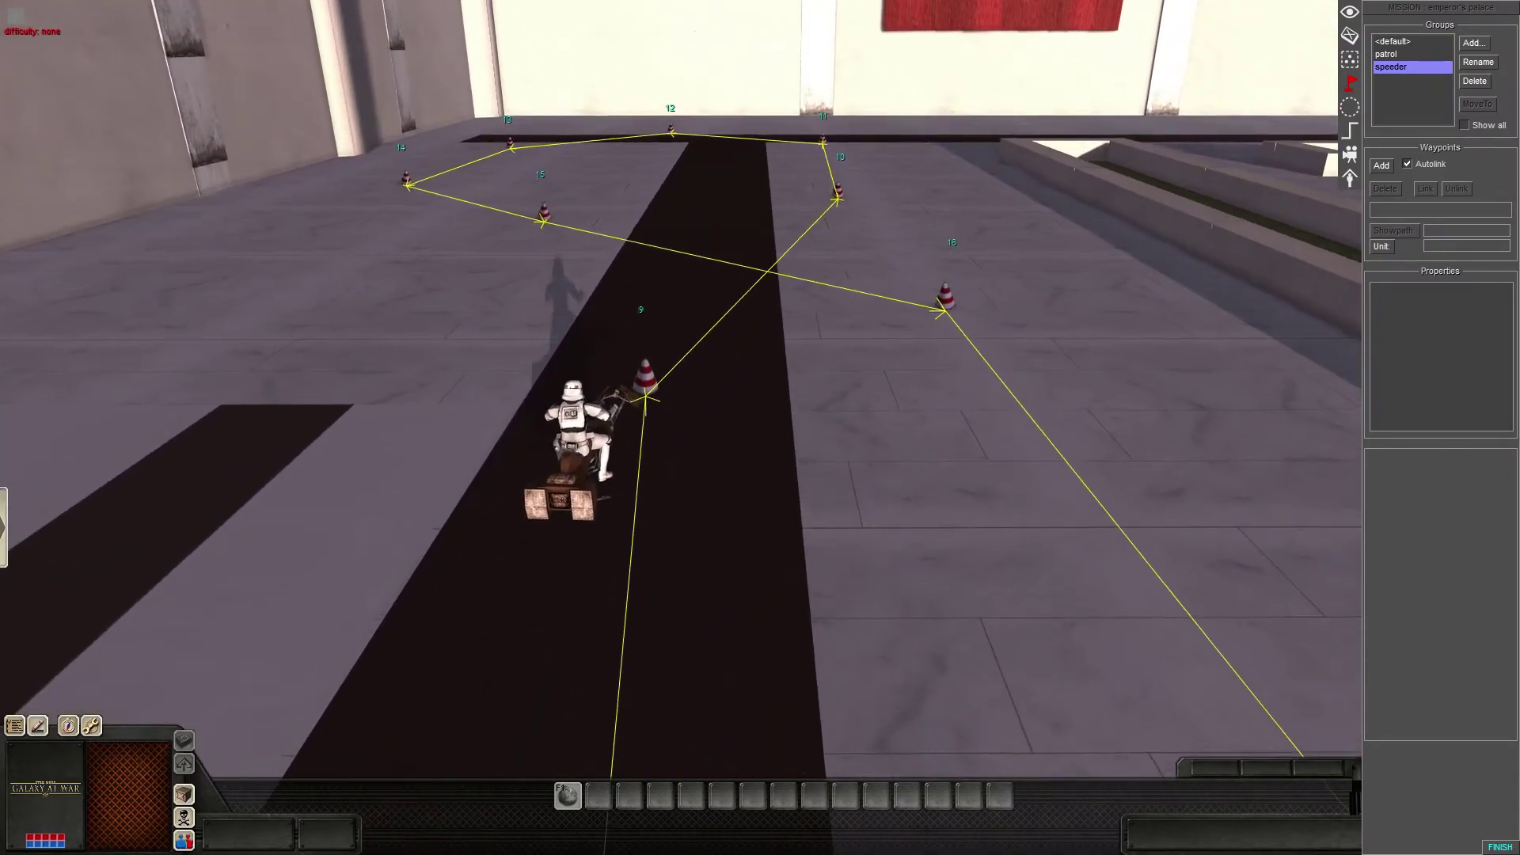
key("F1")
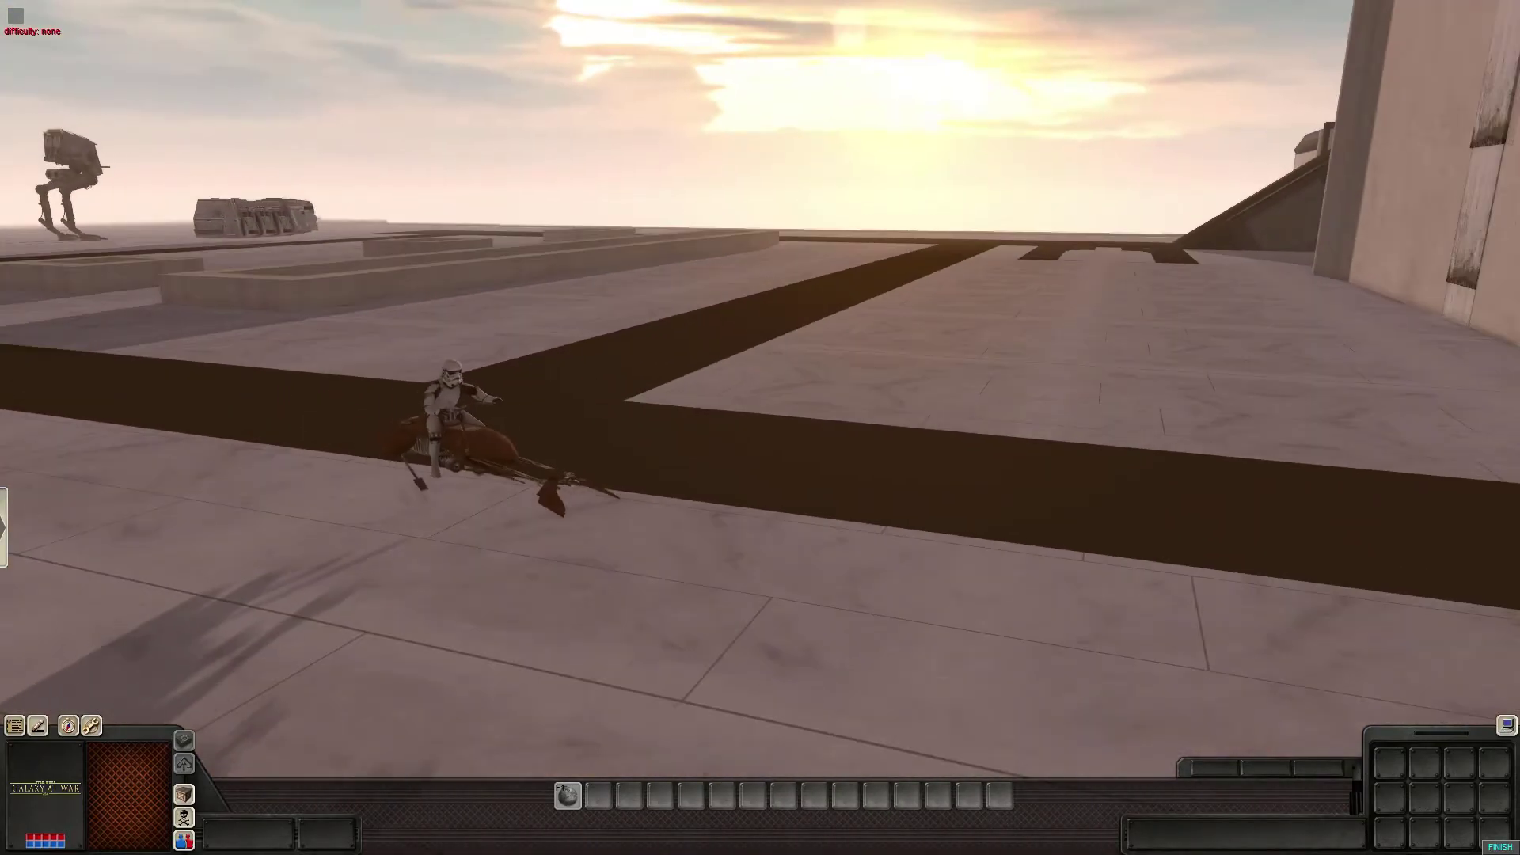
key("F3")
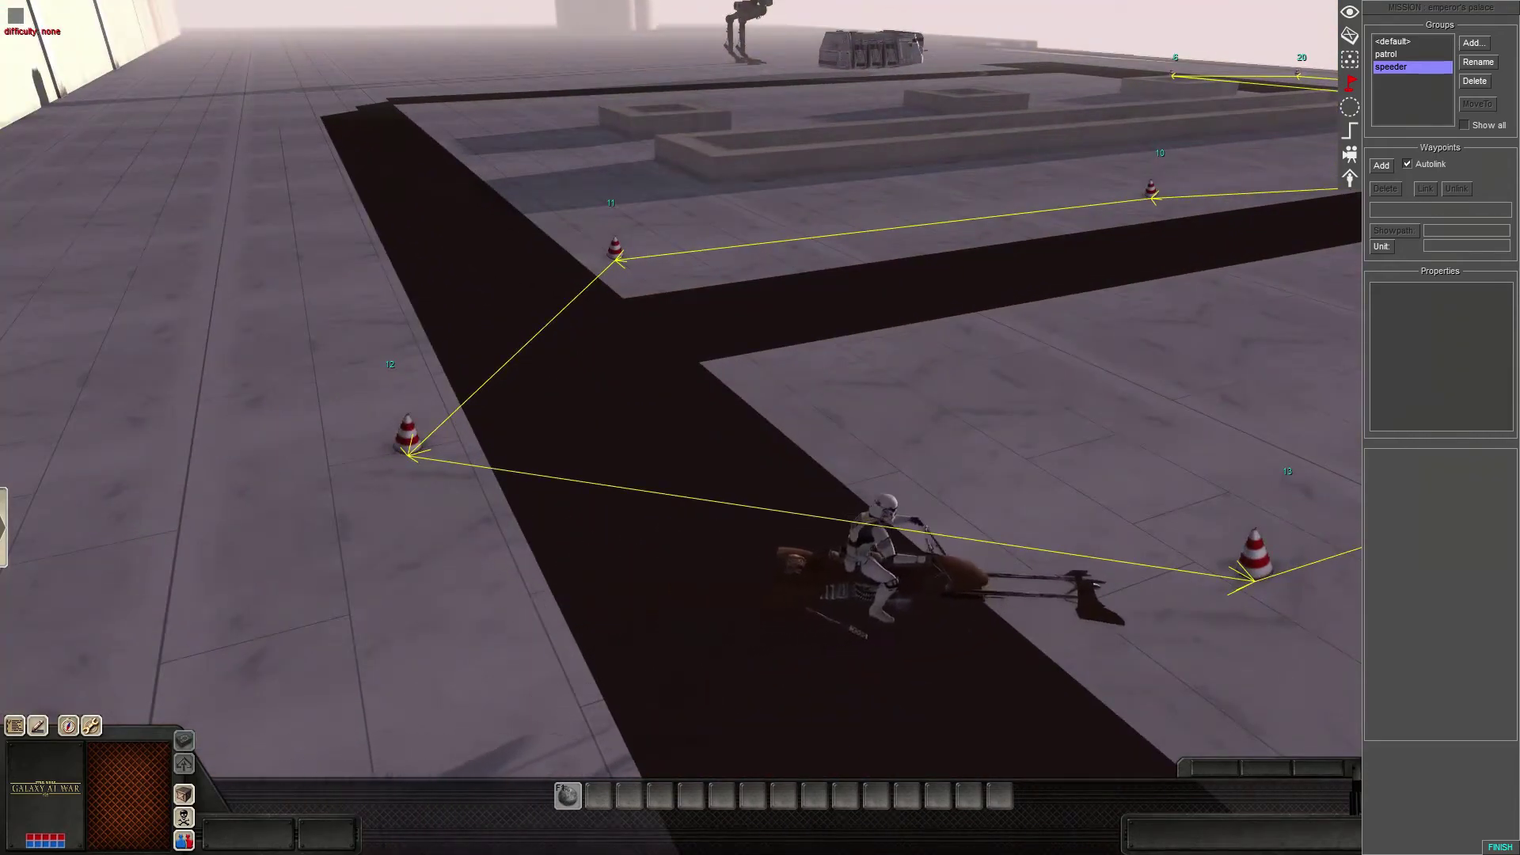
key("F2")
key("F1")
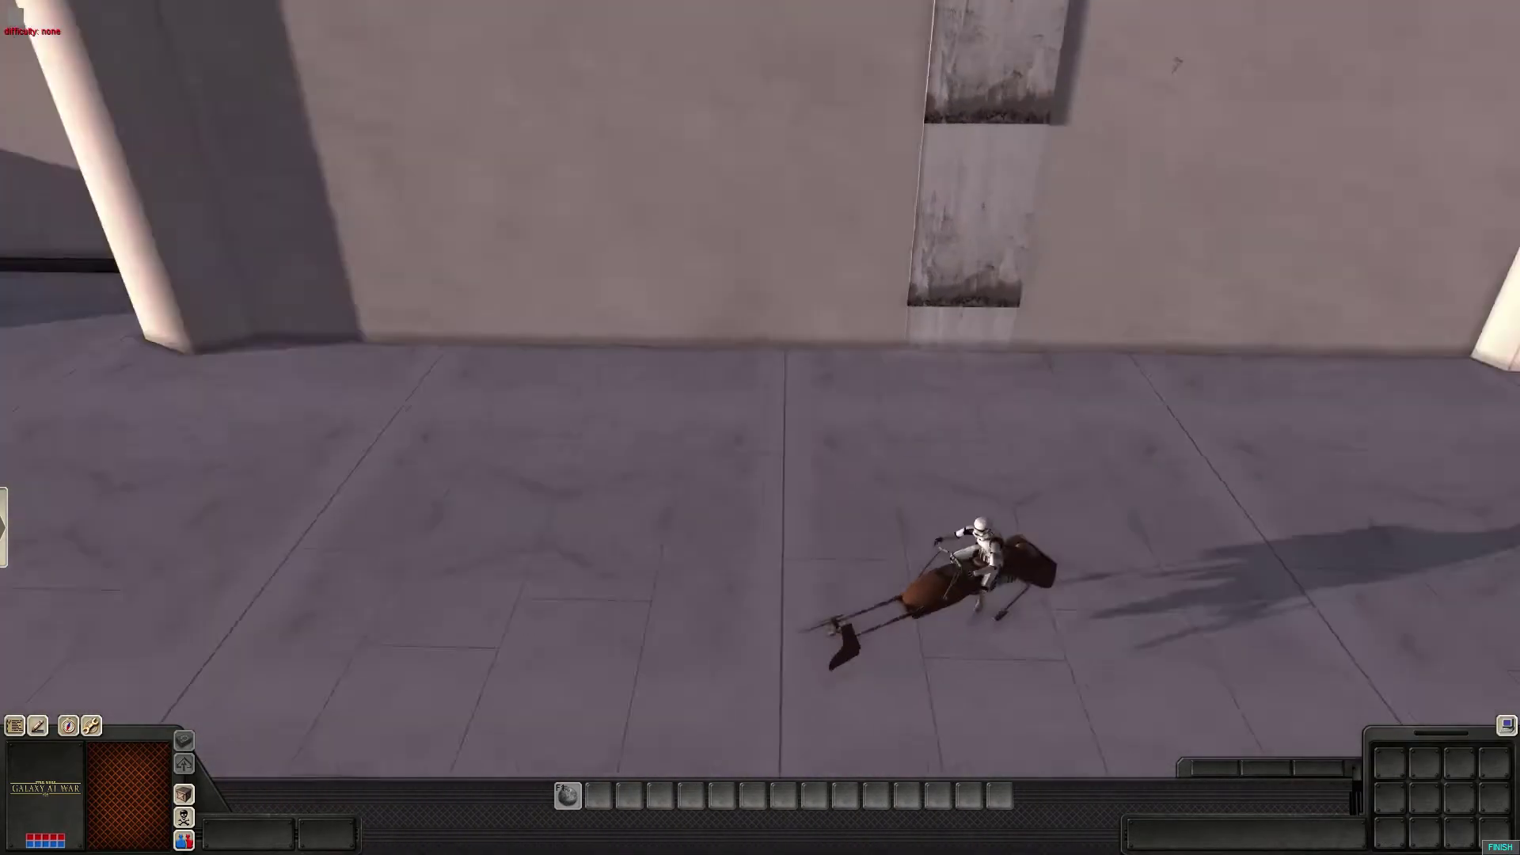
key("F4")
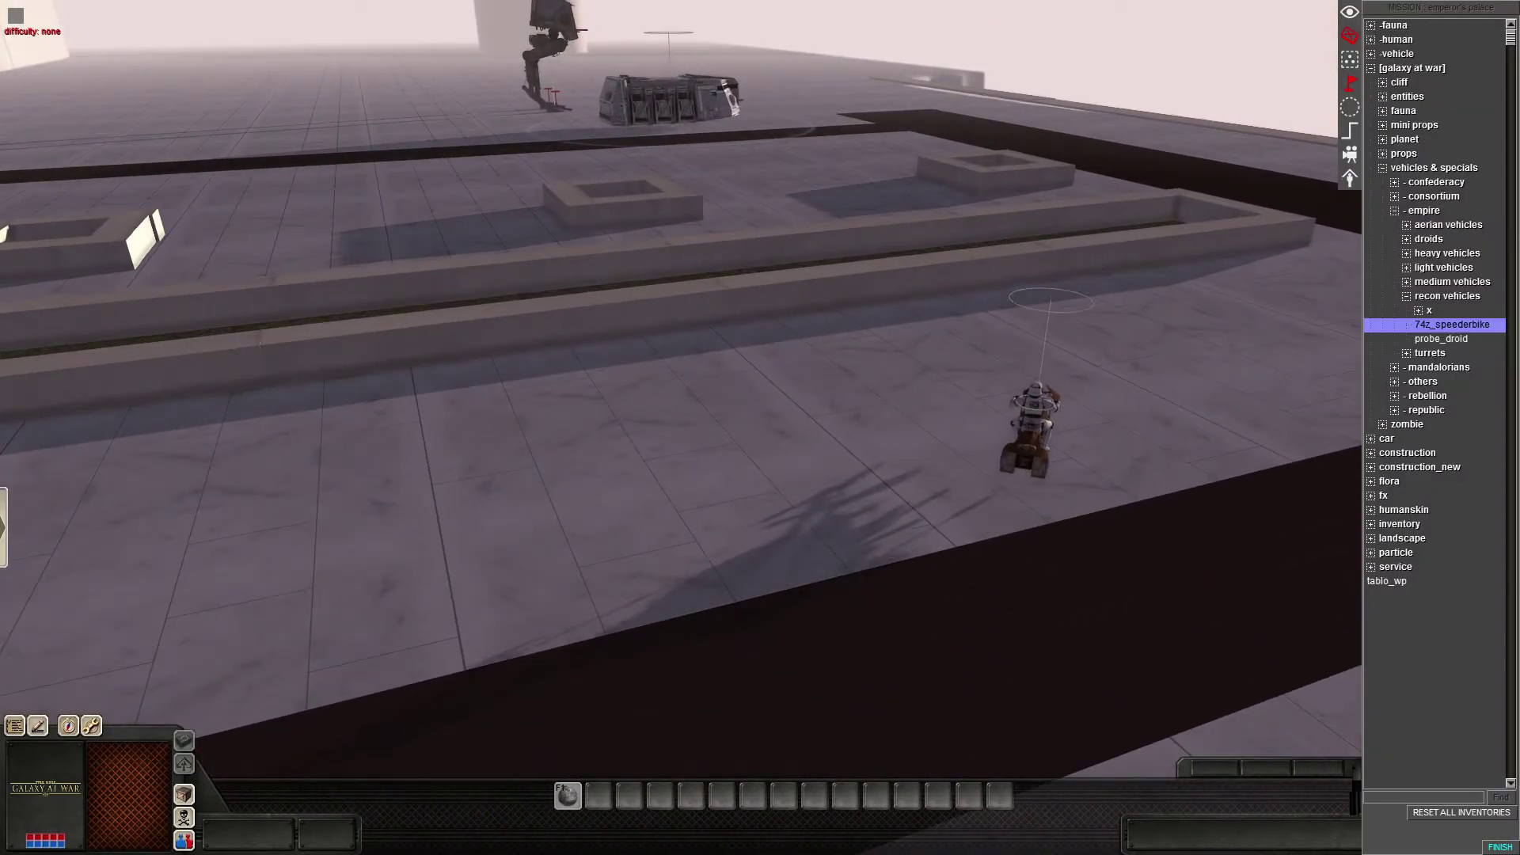
left_click(1349, 83)
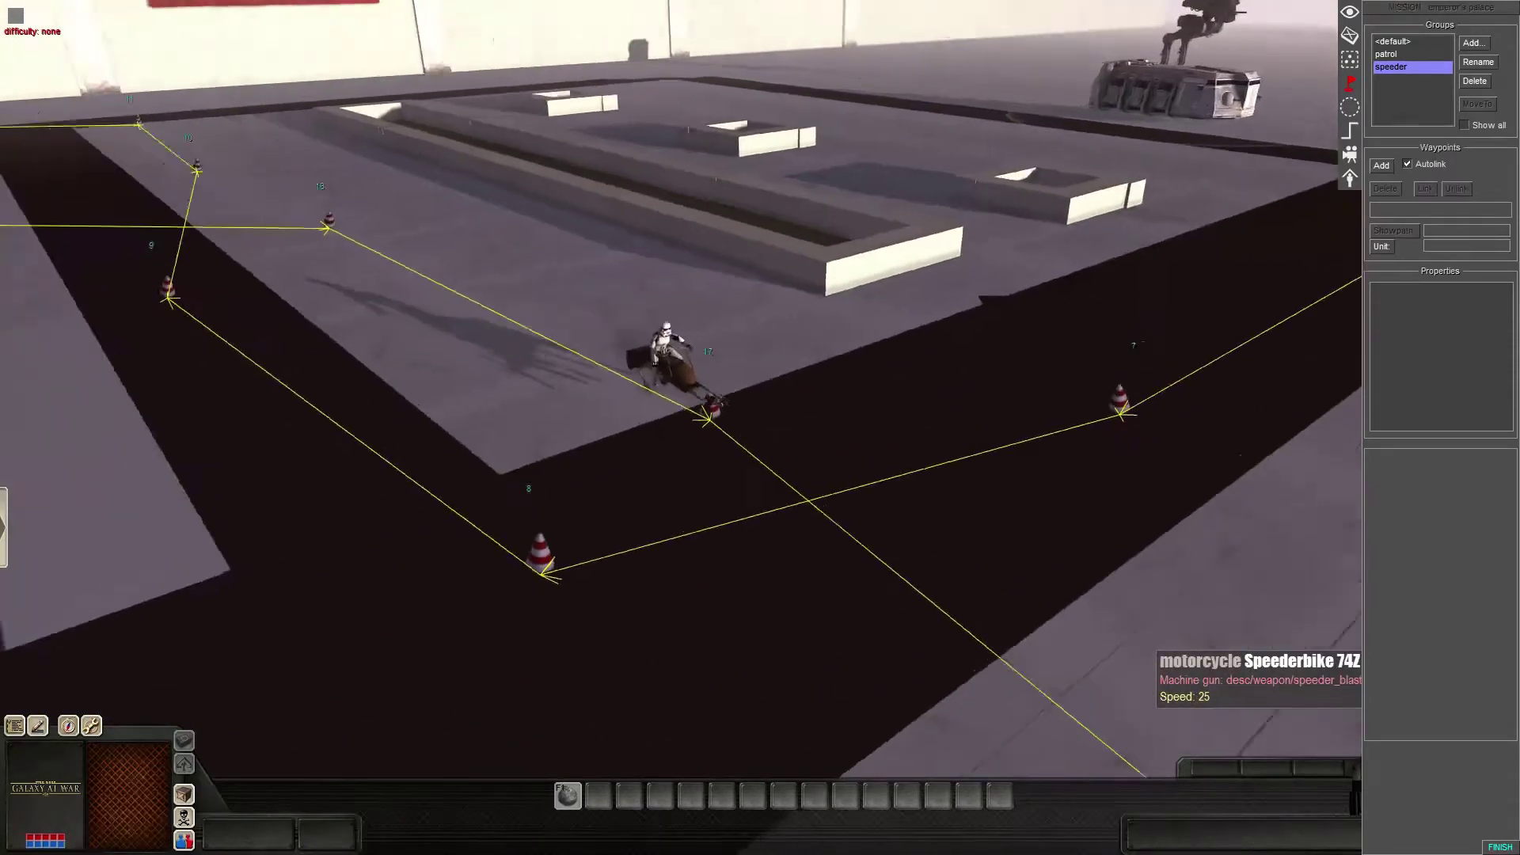
key("F1")
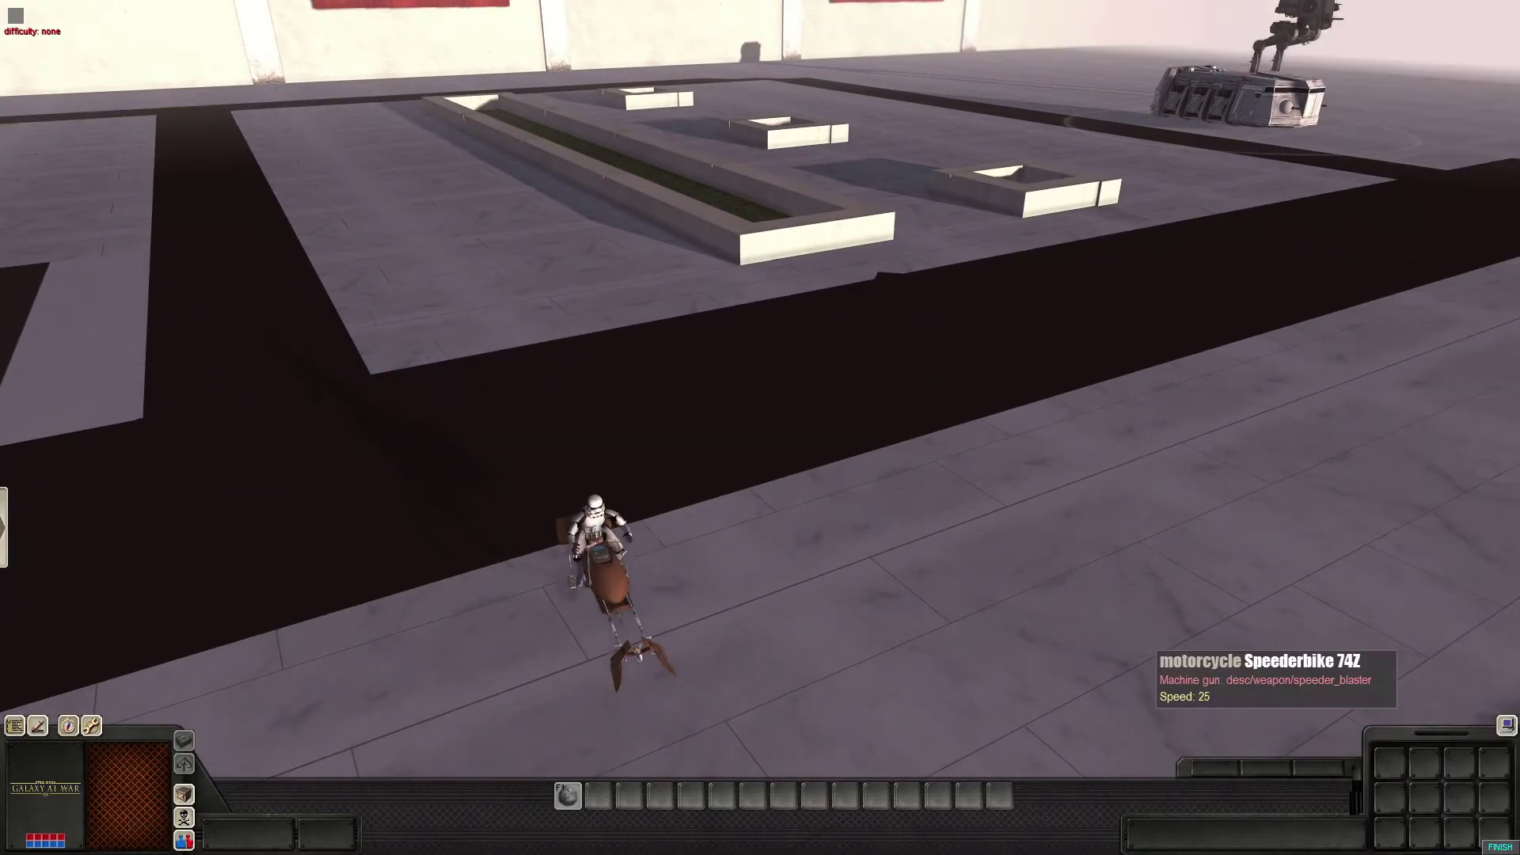
key("F3")
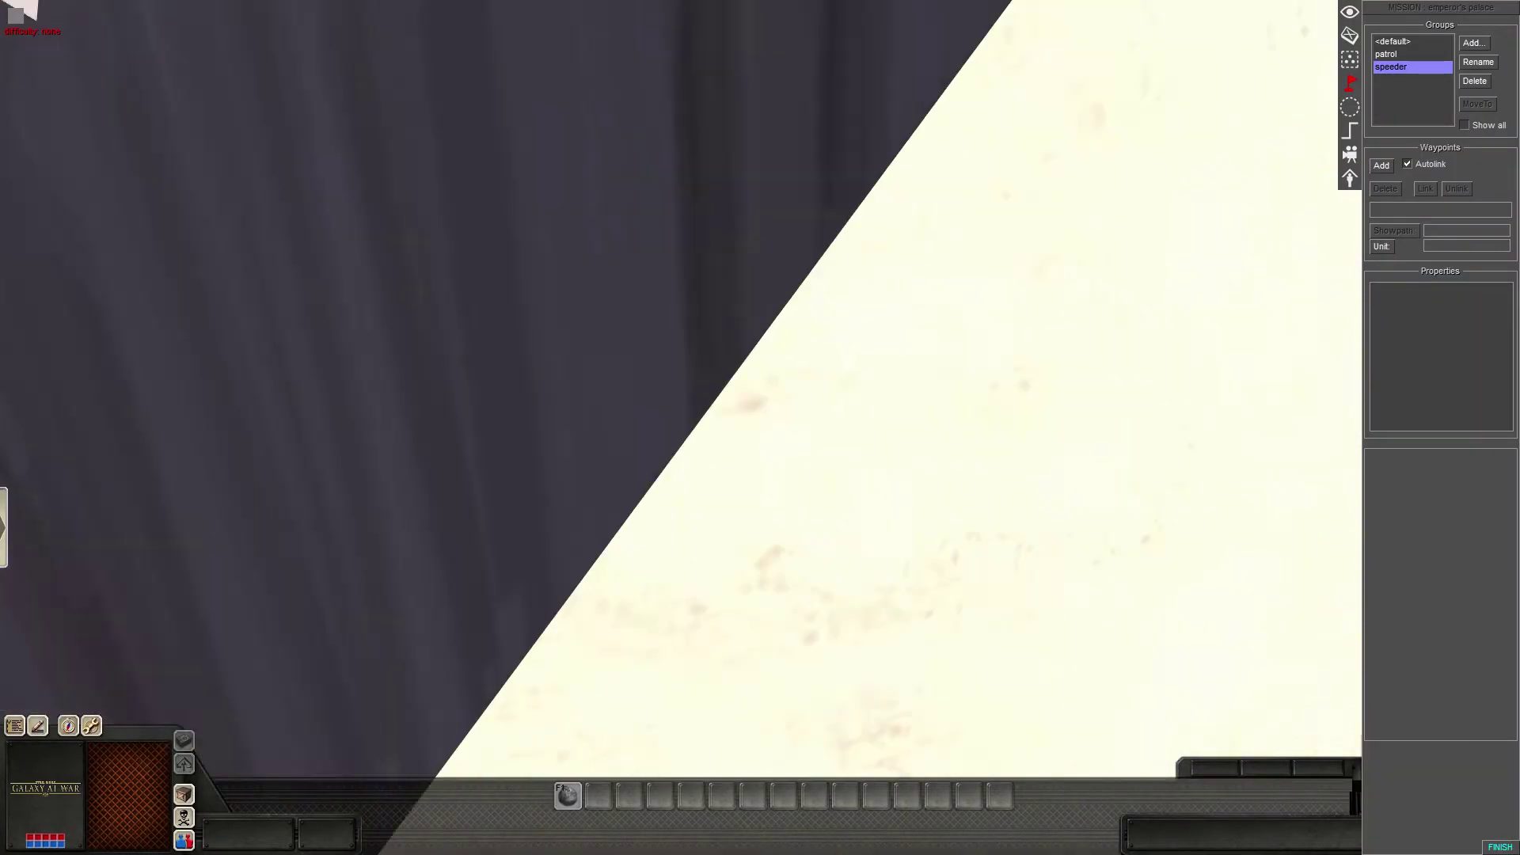
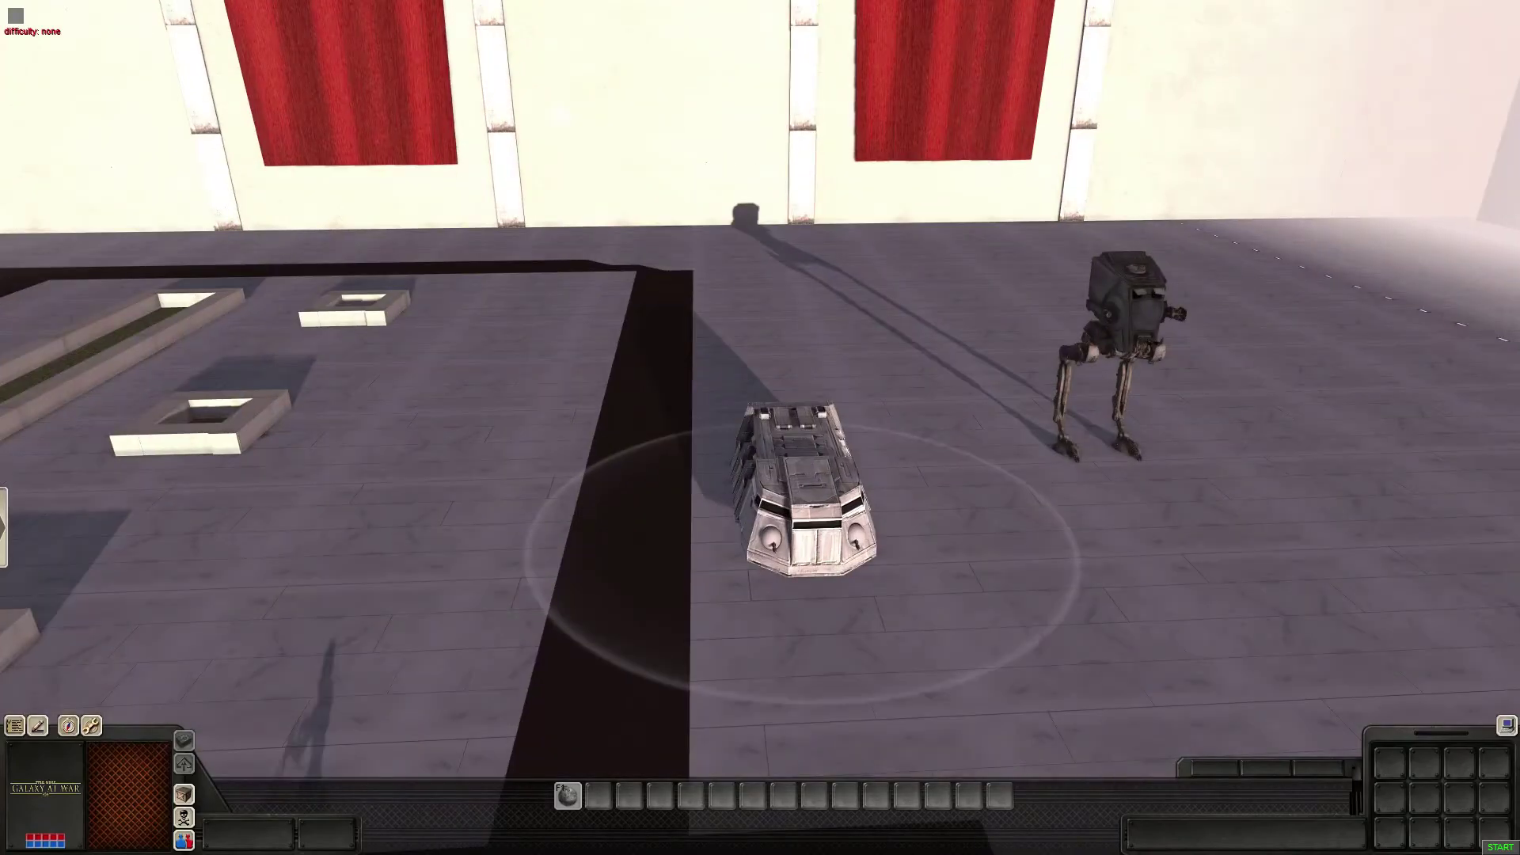
- Move the imperial transport onto the corner of the dark strip and rotate it to about -178 so it faces along the strip
key("F3")
left_click(1350, 35)
left_click(806, 440)
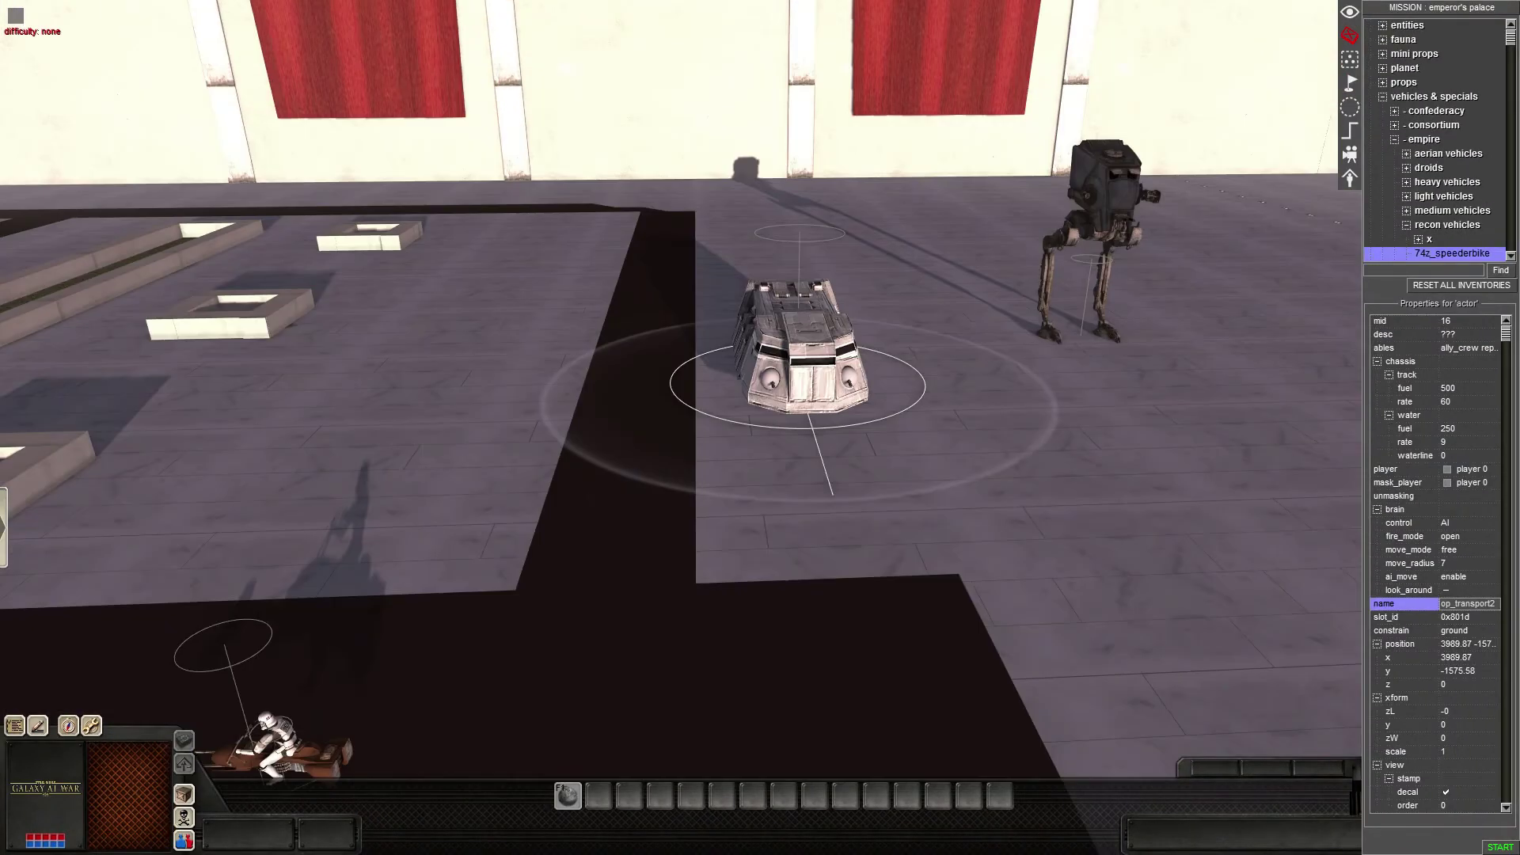
scroll(806, 440, "up", 2)
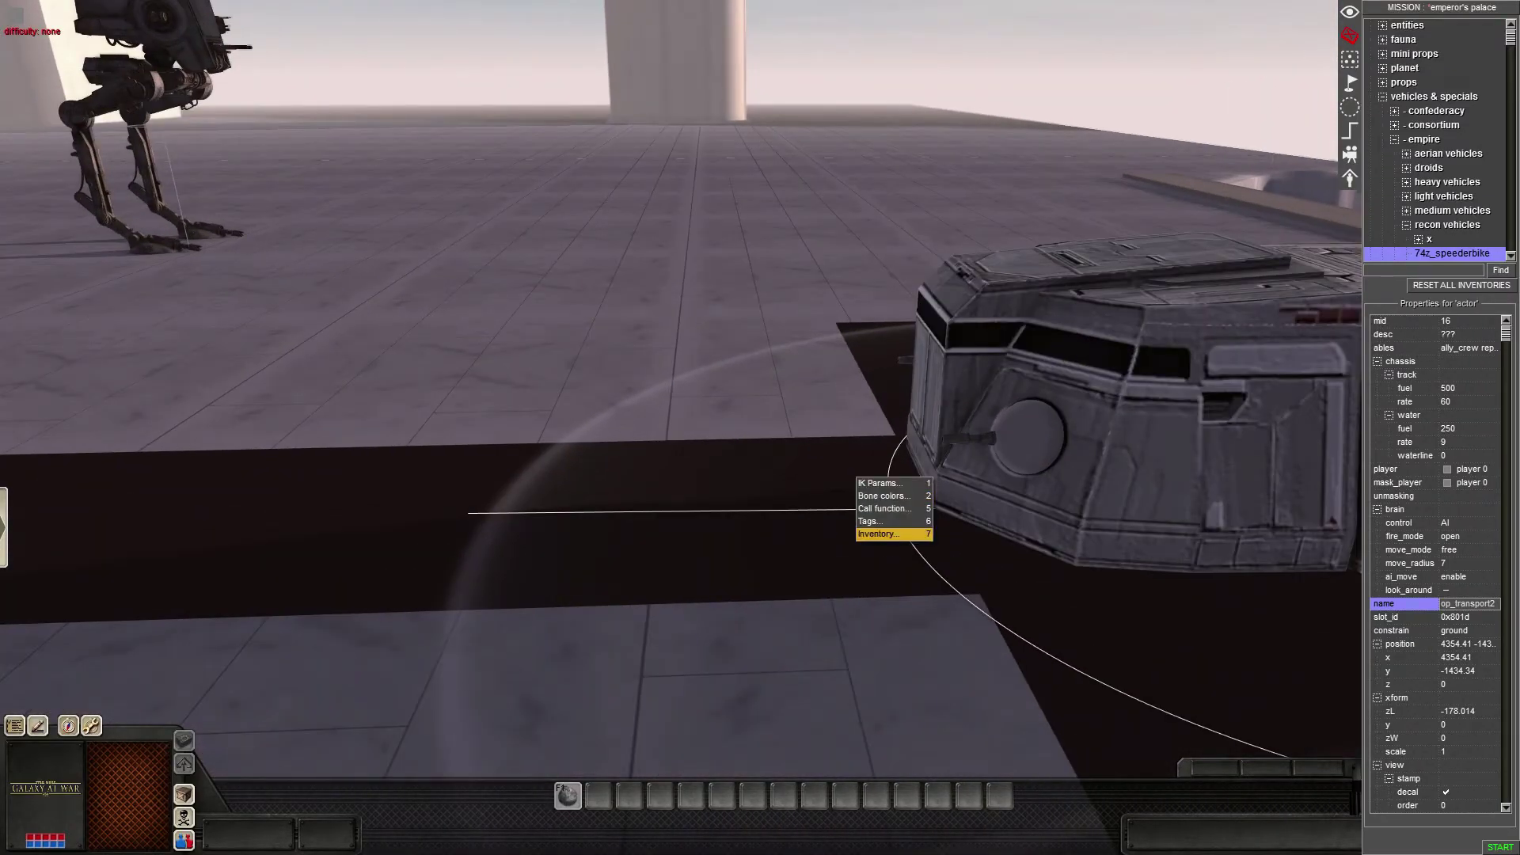
- Tag the imperial transport as "transport"
type("6")
type("tr")
type("ansport_")
key("Return")
left_click(779, 491)
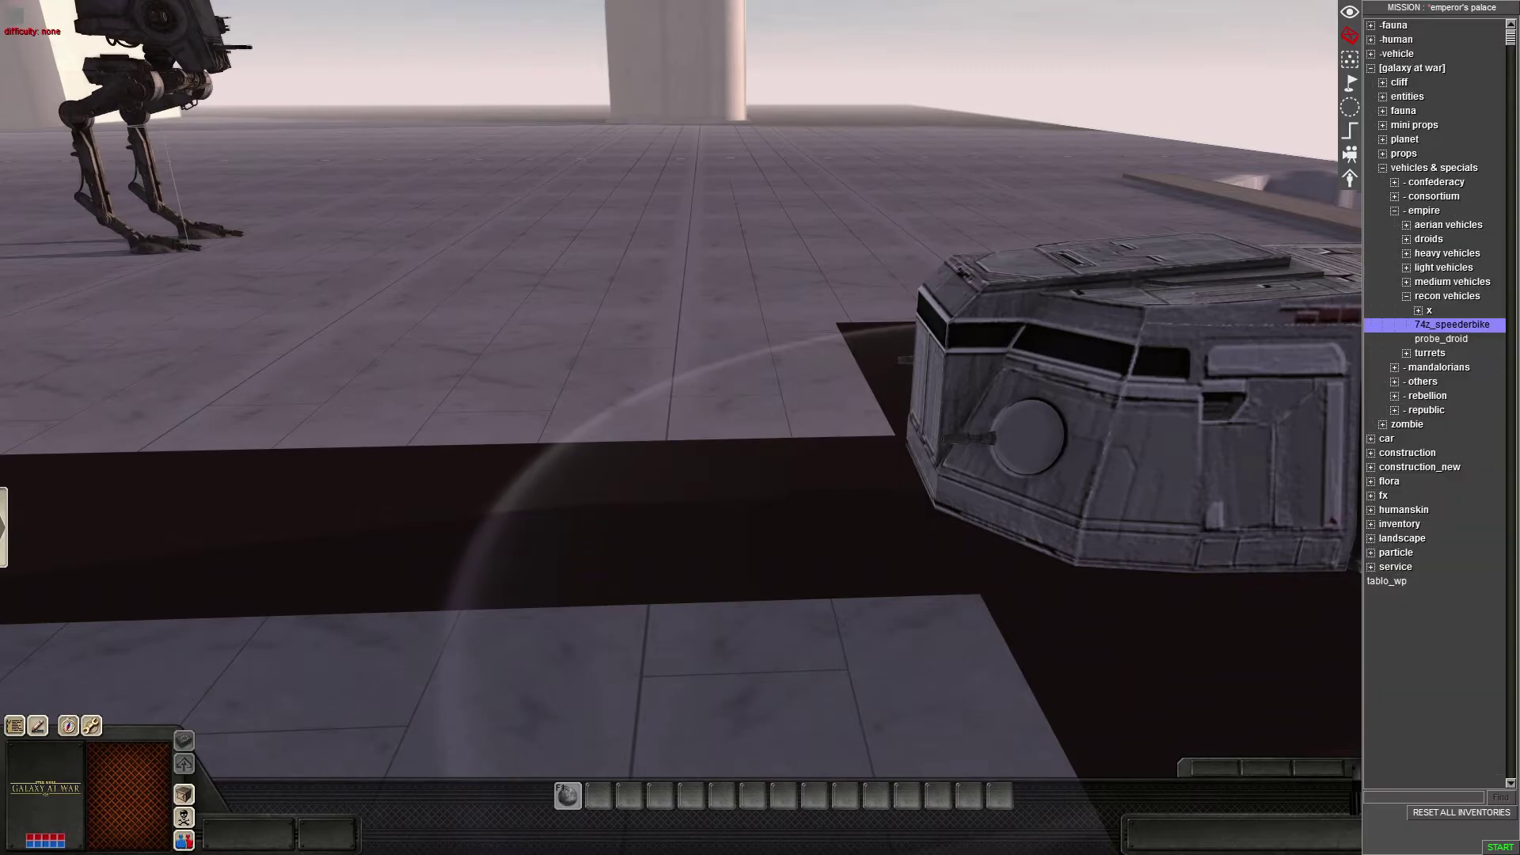
- Add a waypoint group named "trasnport"
left_click(1350, 83)
left_click(1474, 43)
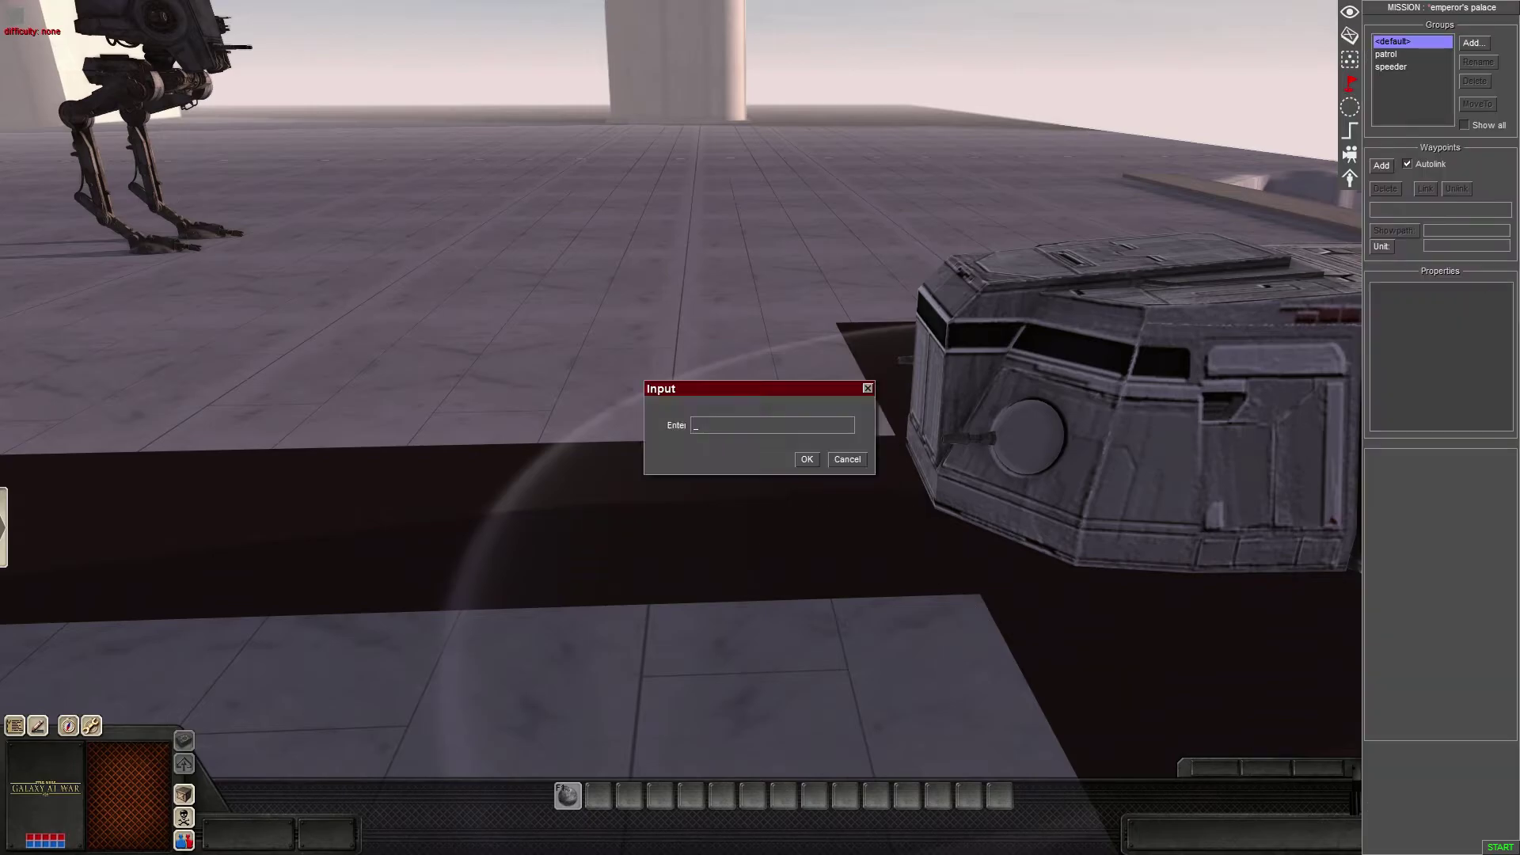
type("trasnport")
key("Return")
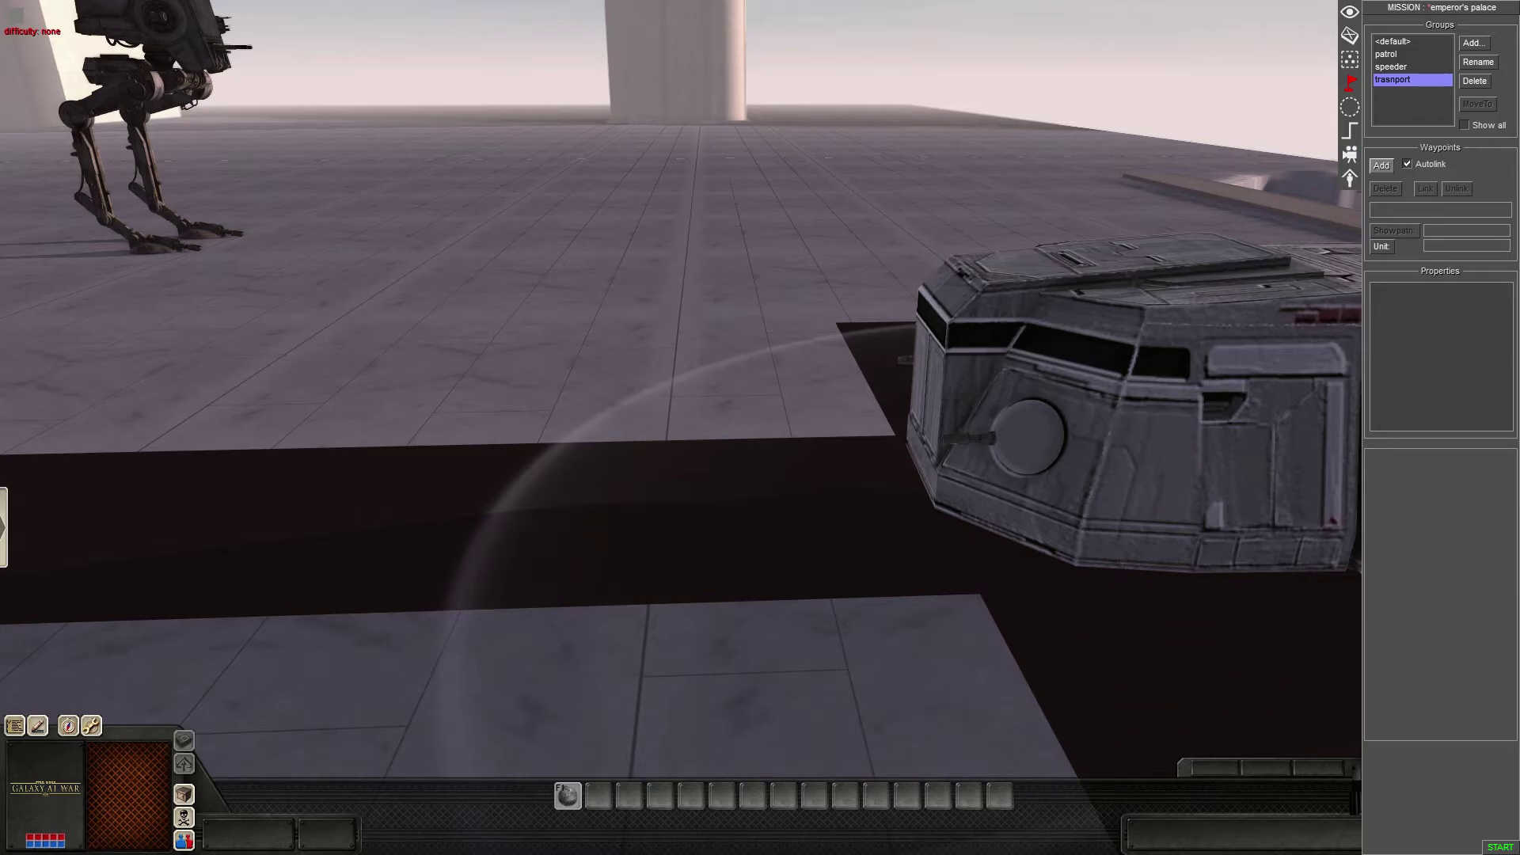
- Place the transport route's first waypoint on the dark strip just in front of the vehicle
left_click(1382, 165)
scroll(859, 467, "down", 3)
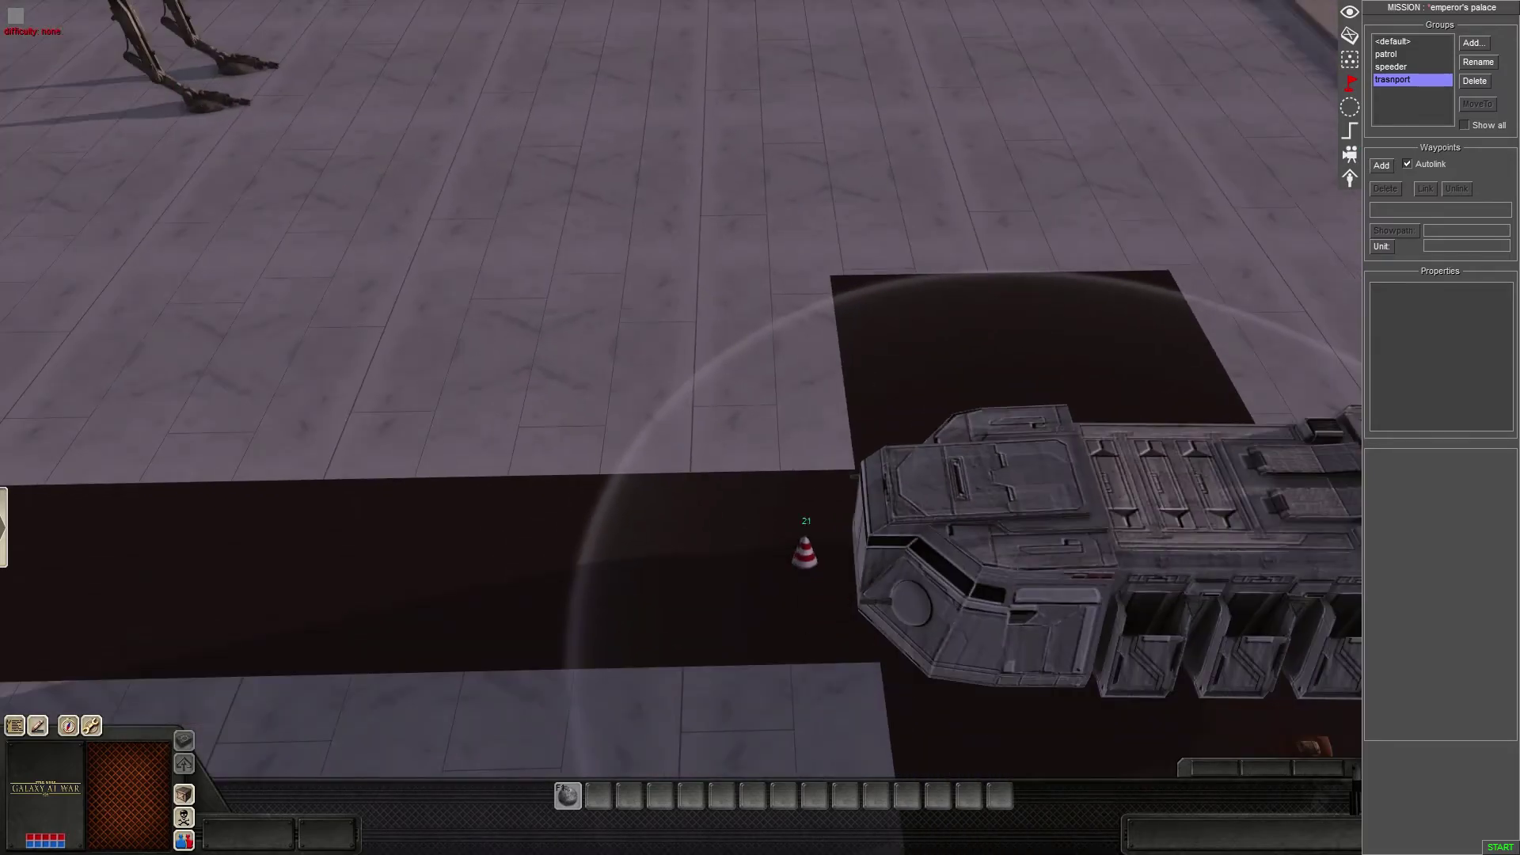
left_click(775, 576)
- Add three linked waypoints: at the strip's far corner, further around that corner, and back beside the planter nearest the transport
left_click(1381, 166)
scroll(951, 380, "down", 4)
key("Left")
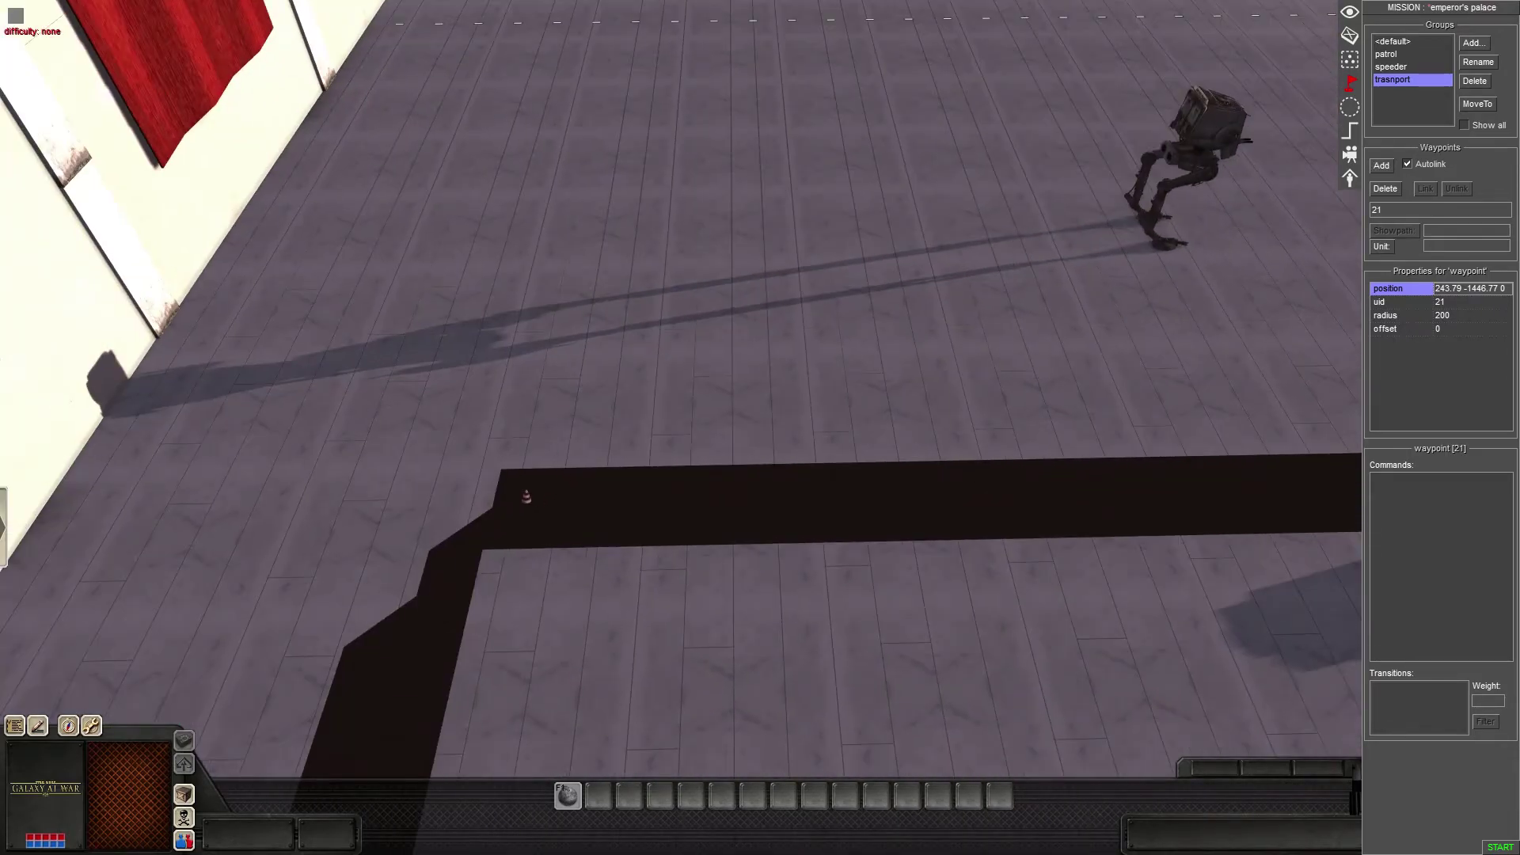
left_click(519, 495)
scroll(519, 495, "up", 3)
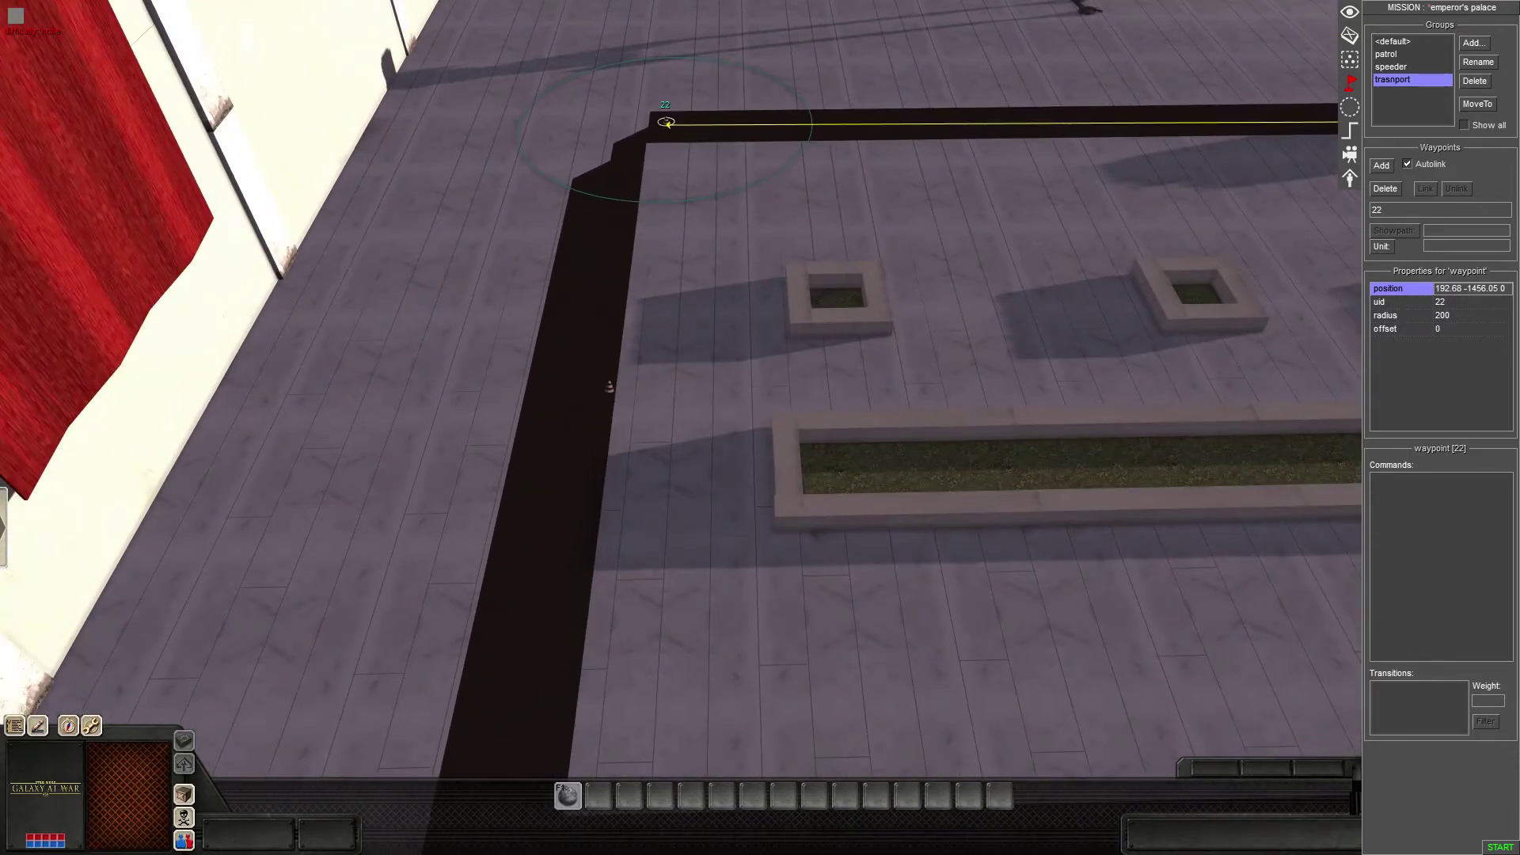
left_click(618, 220)
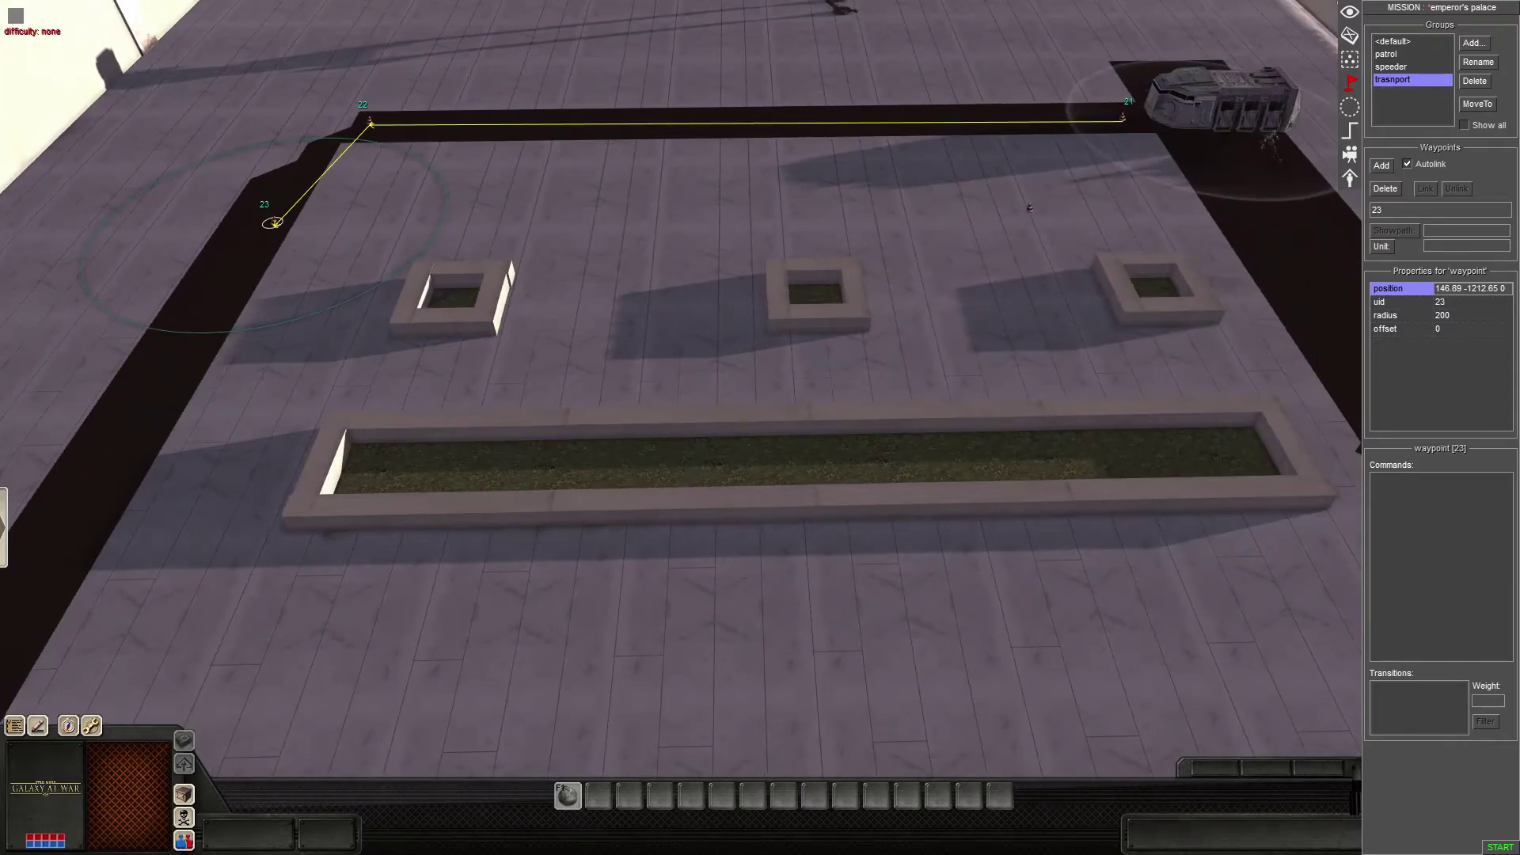
left_click(1162, 223)
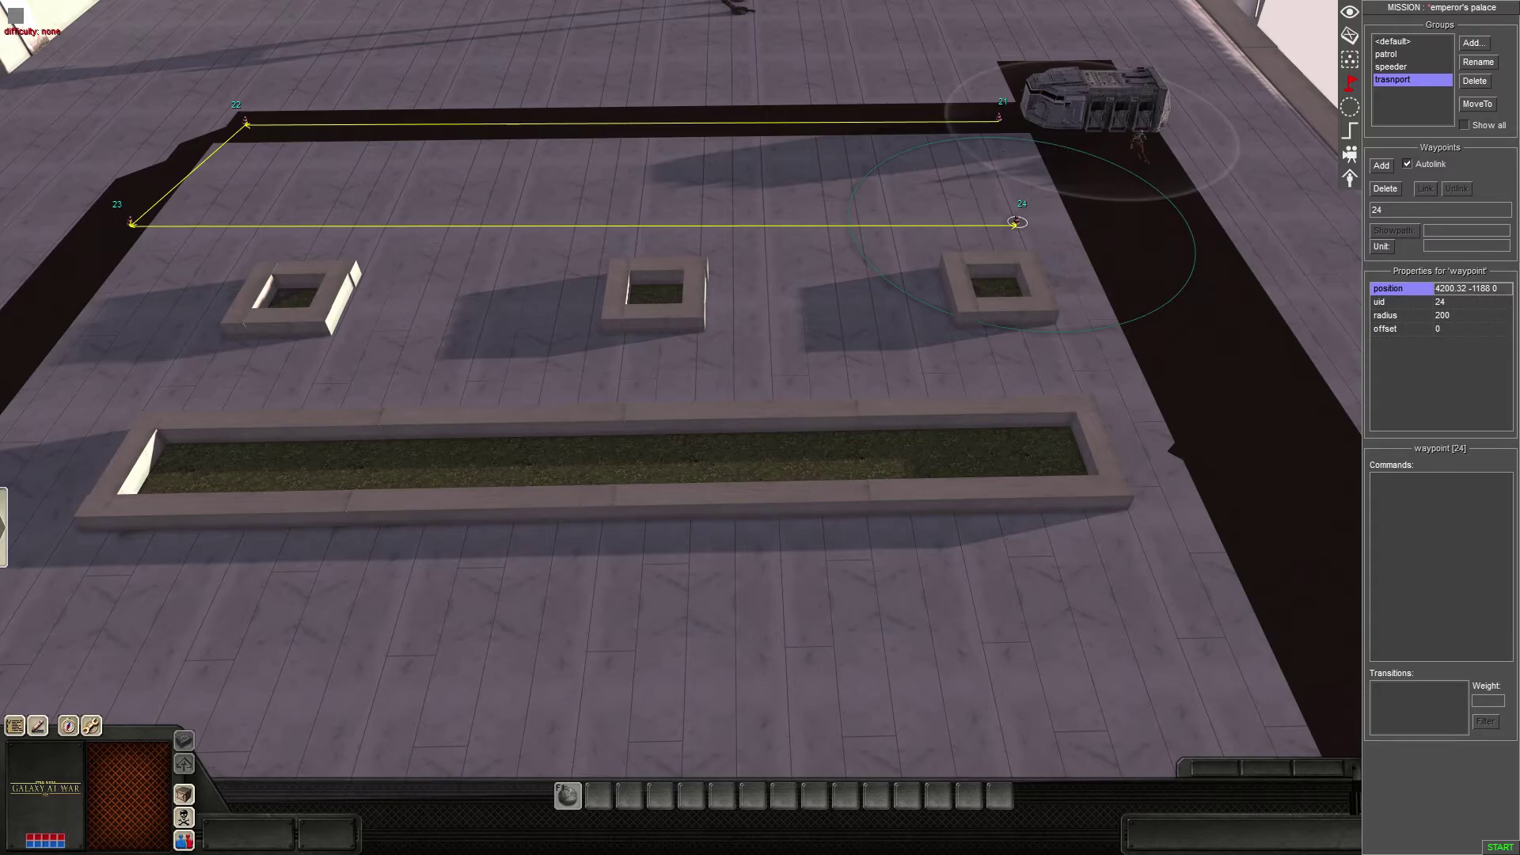
key("Up")
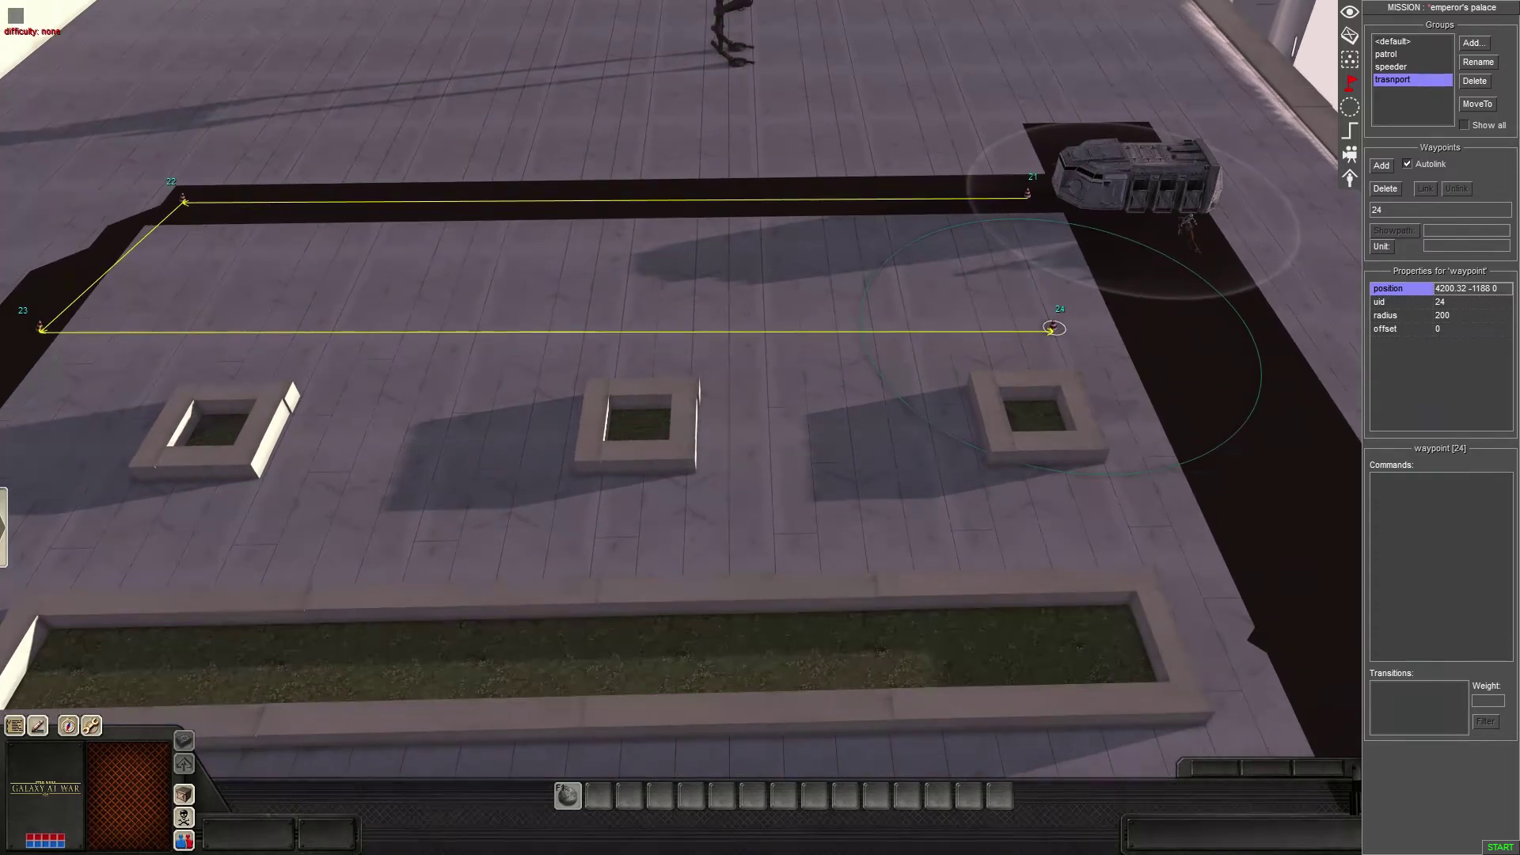
- Delete waypoint 24 and move waypoint 23 farther along the dark strip, past the planters
key("Left")
key("Delete")
left_click(526, 329)
left_click_drag(526, 329, 578, 381)
key("Down")
key("Left")
middle_click_drag(578, 381, 863, 395)
key("Left")
key("Right")
left_click_drag(1076, 467, 1090, 467)
key("Left")
left_click(349, 631, "shift")
left_click_drag(349, 631, 325, 732)
key("Right")
left_click(998, 531)
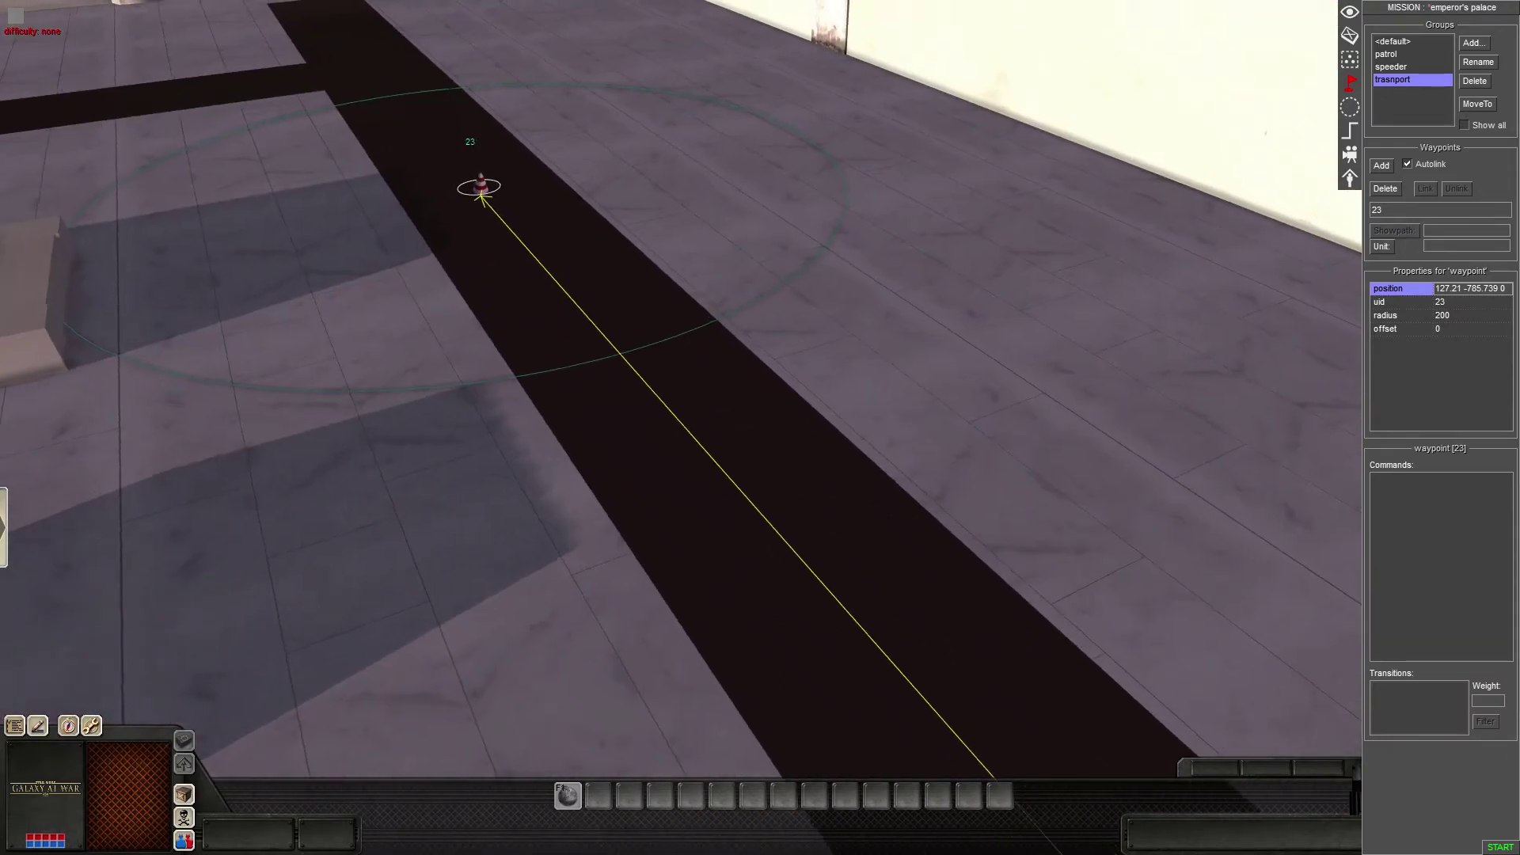
- Add an actor emit command to waypoint 23 and set its waypoint to 23
middle_click_drag(681, 427, 958, 380)
right_click(1458, 513)
left_click(1474, 519)
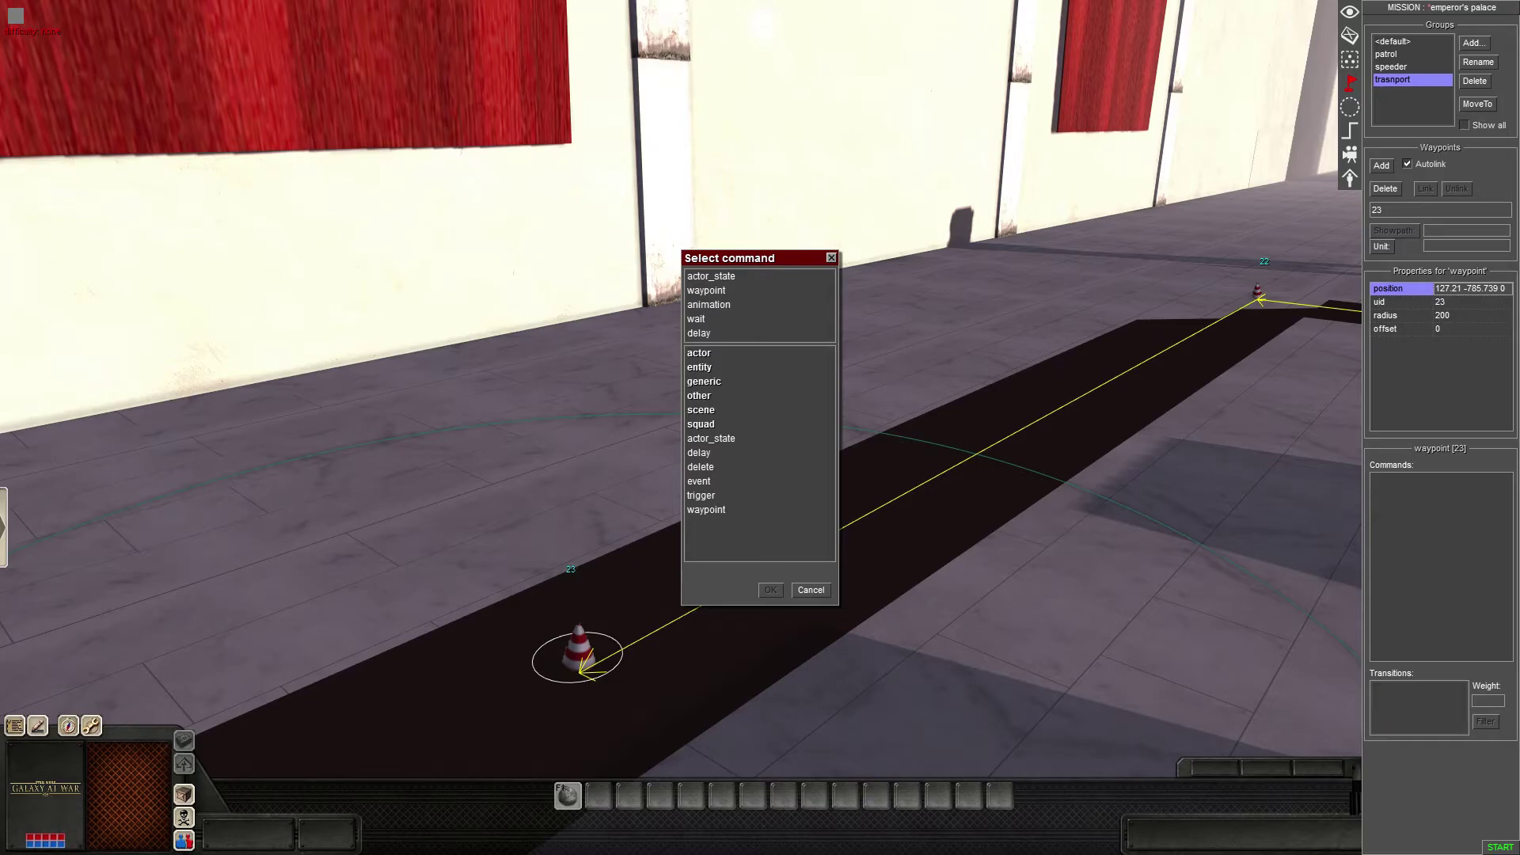
left_click(699, 354)
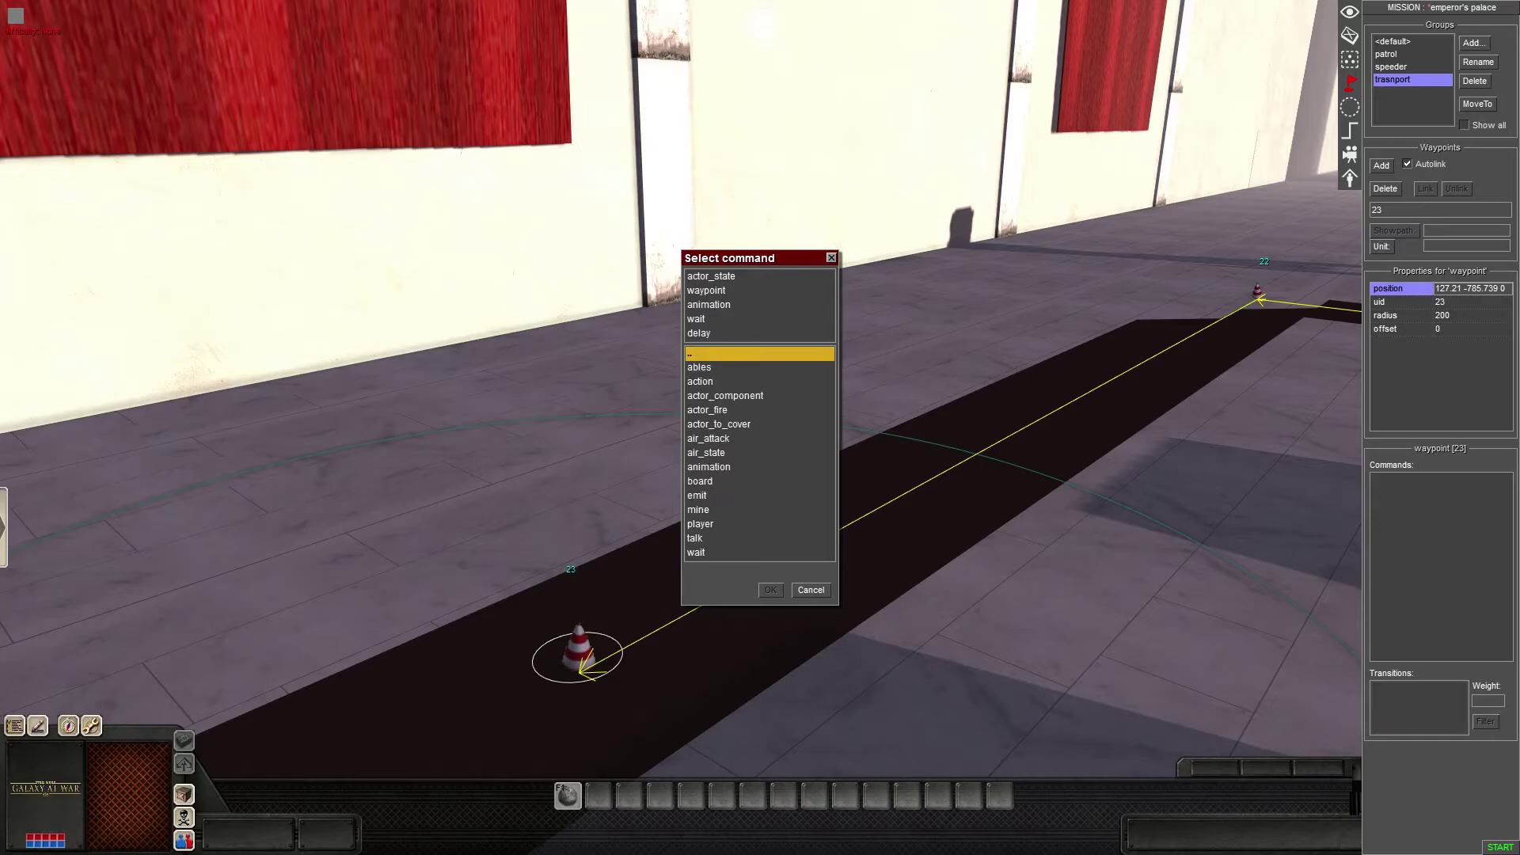
double_click(698, 495)
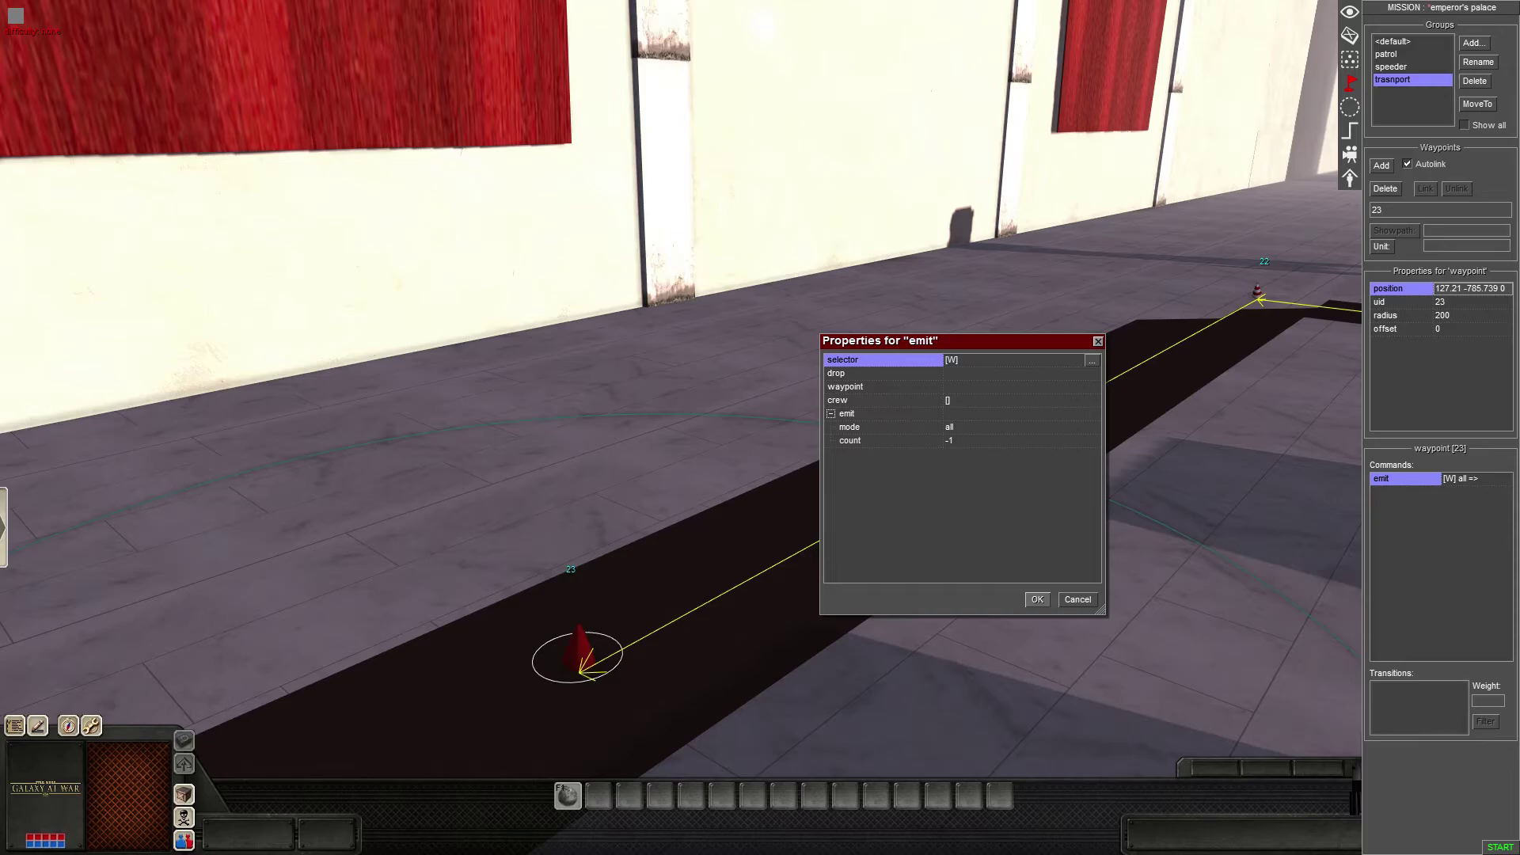
left_click(982, 387)
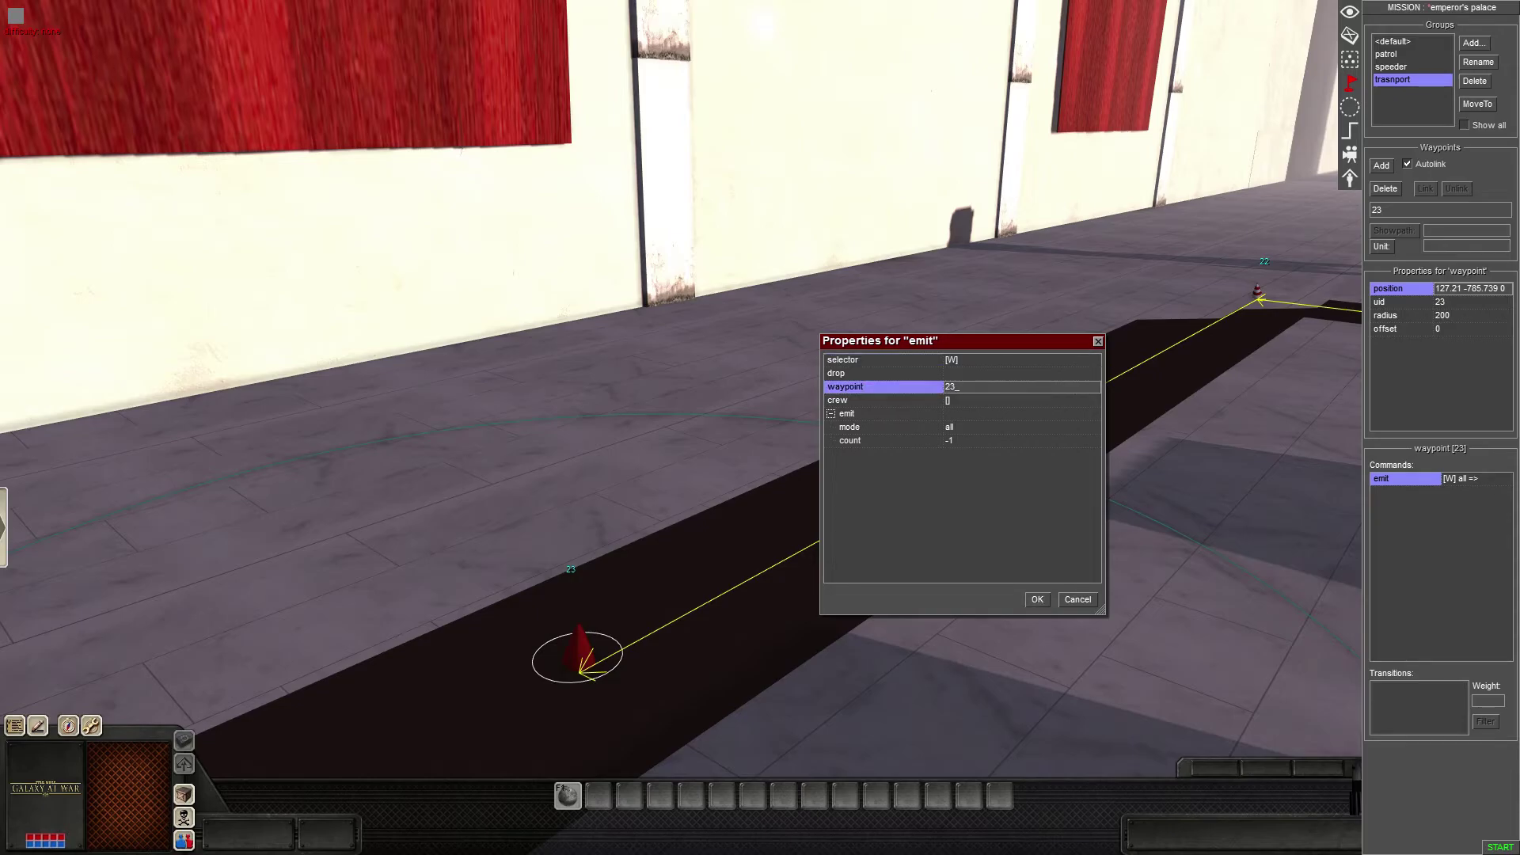
double_click(982, 400)
left_click(982, 400)
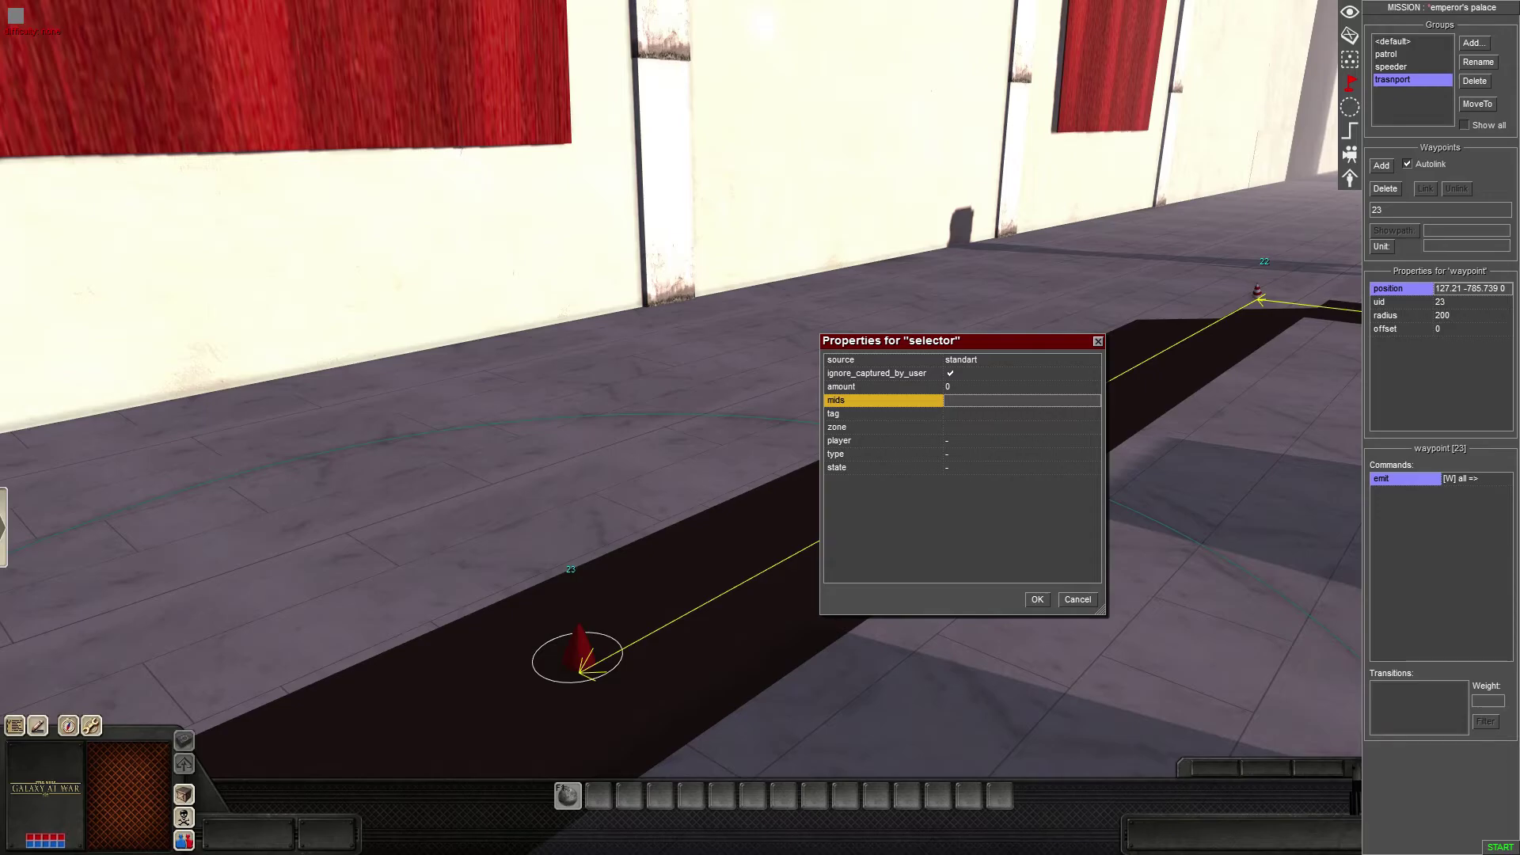
left_click(1077, 599)
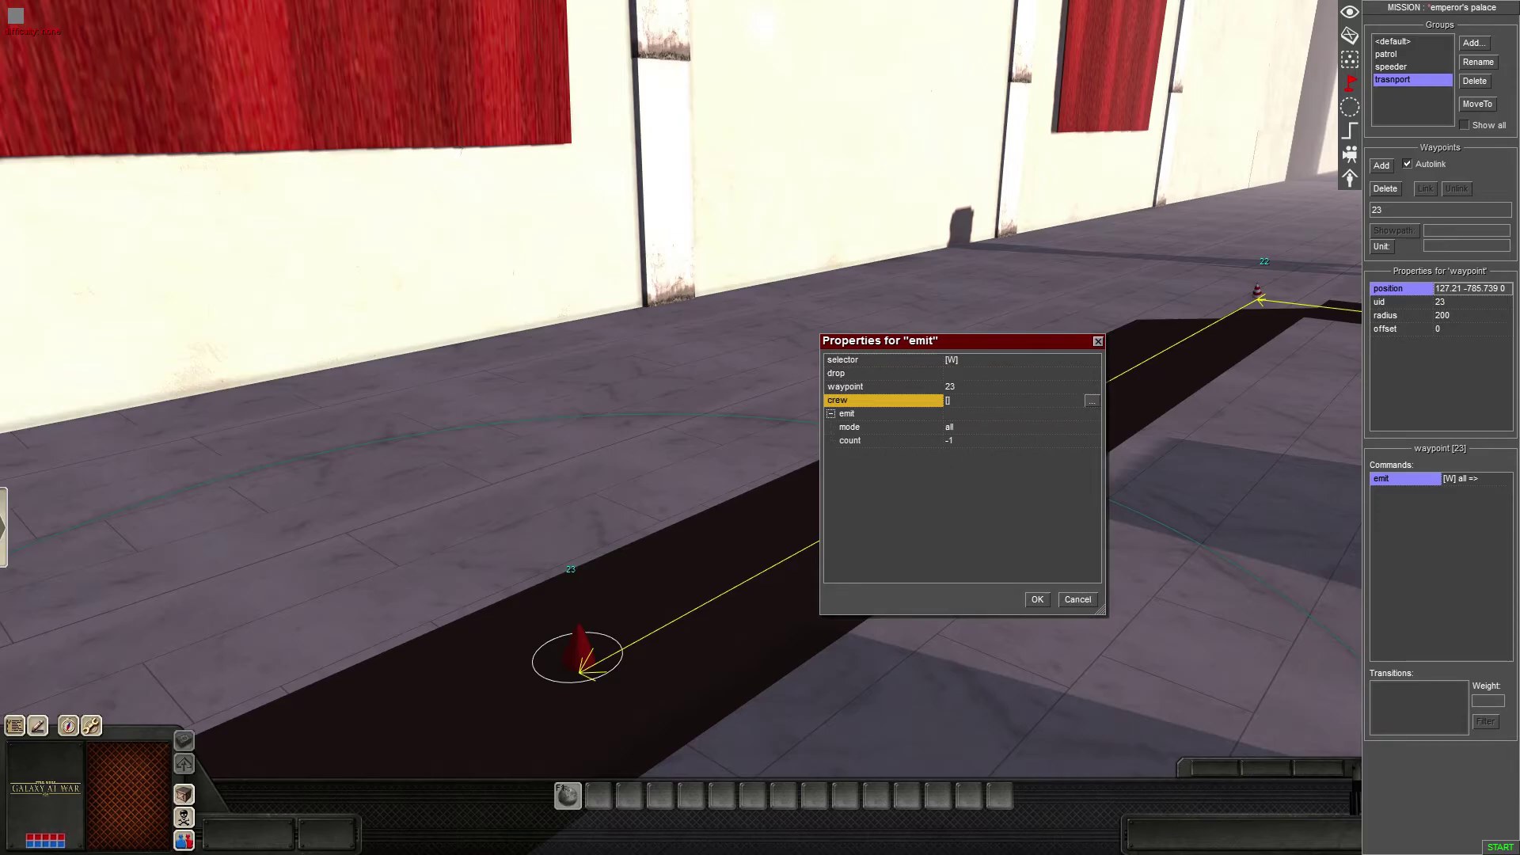
- Set the emit command's mode to passengers and accept its properties
double_click(1095, 427)
left_click(1022, 440)
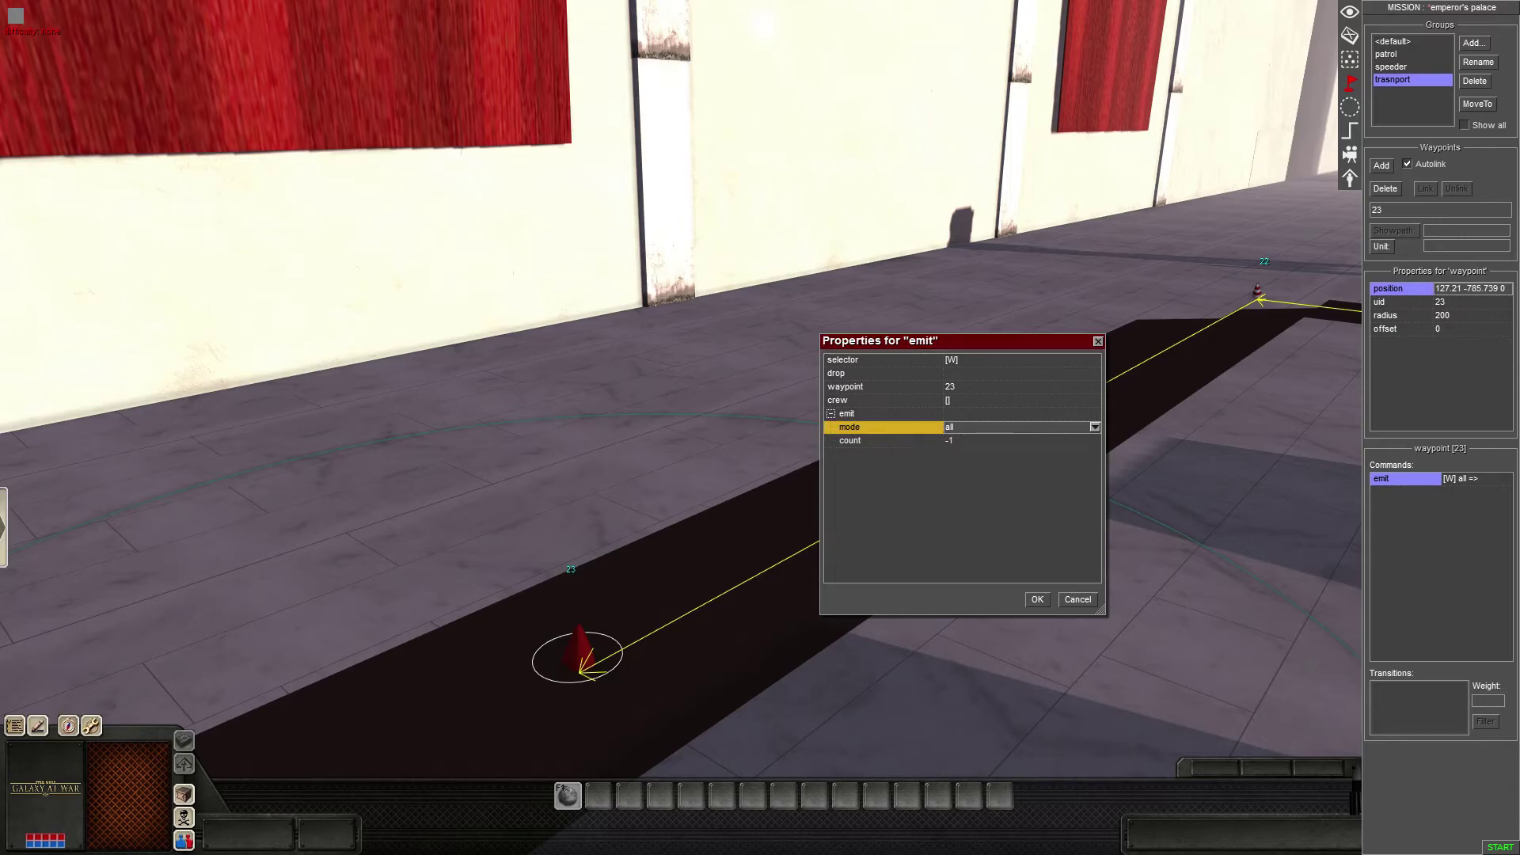
left_click(1095, 428)
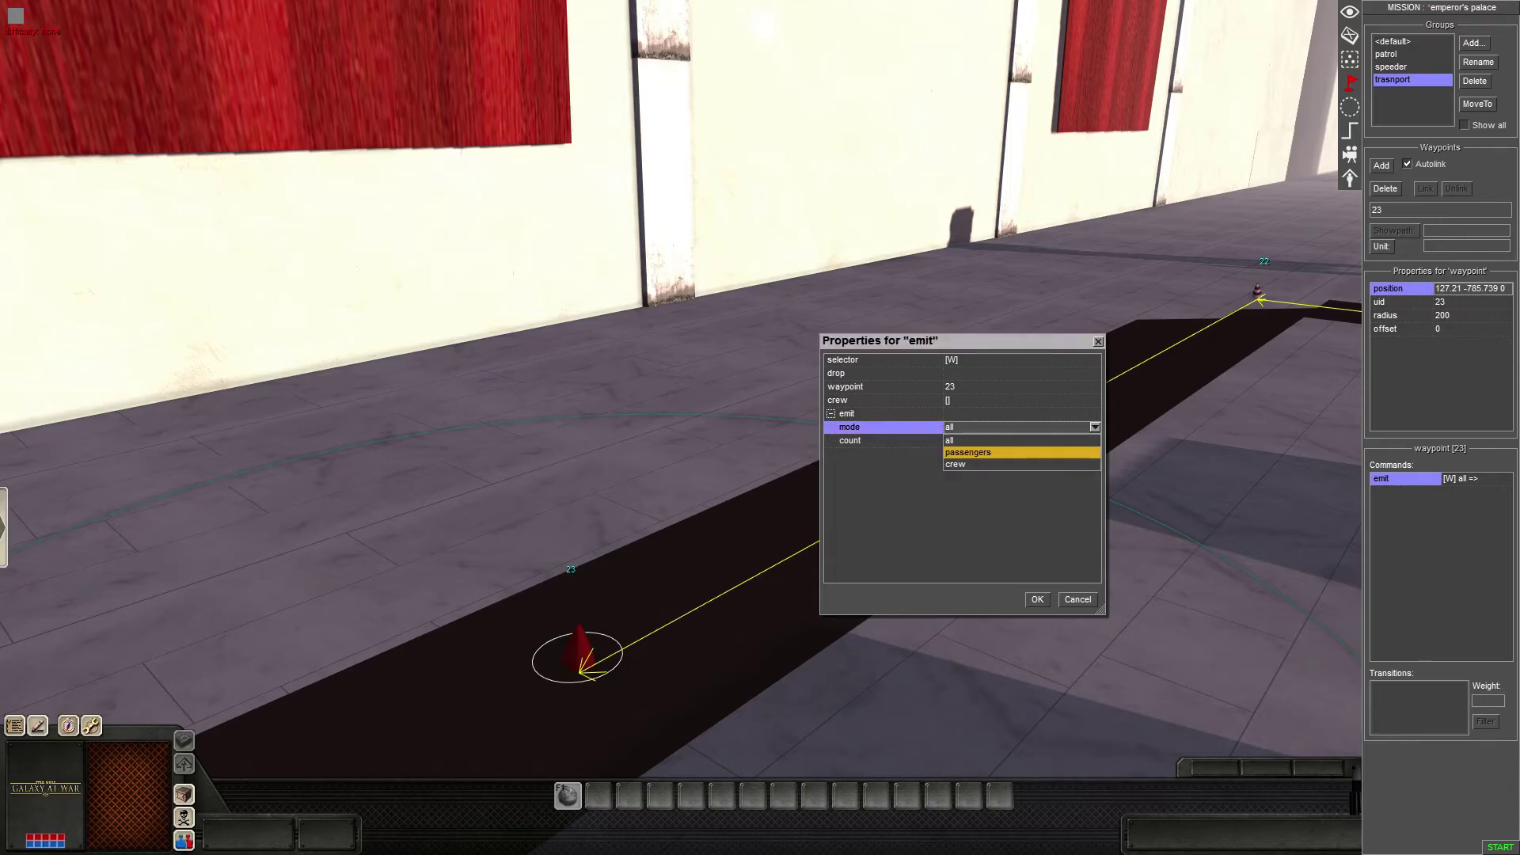
key("Down")
key("Up")
key("Return")
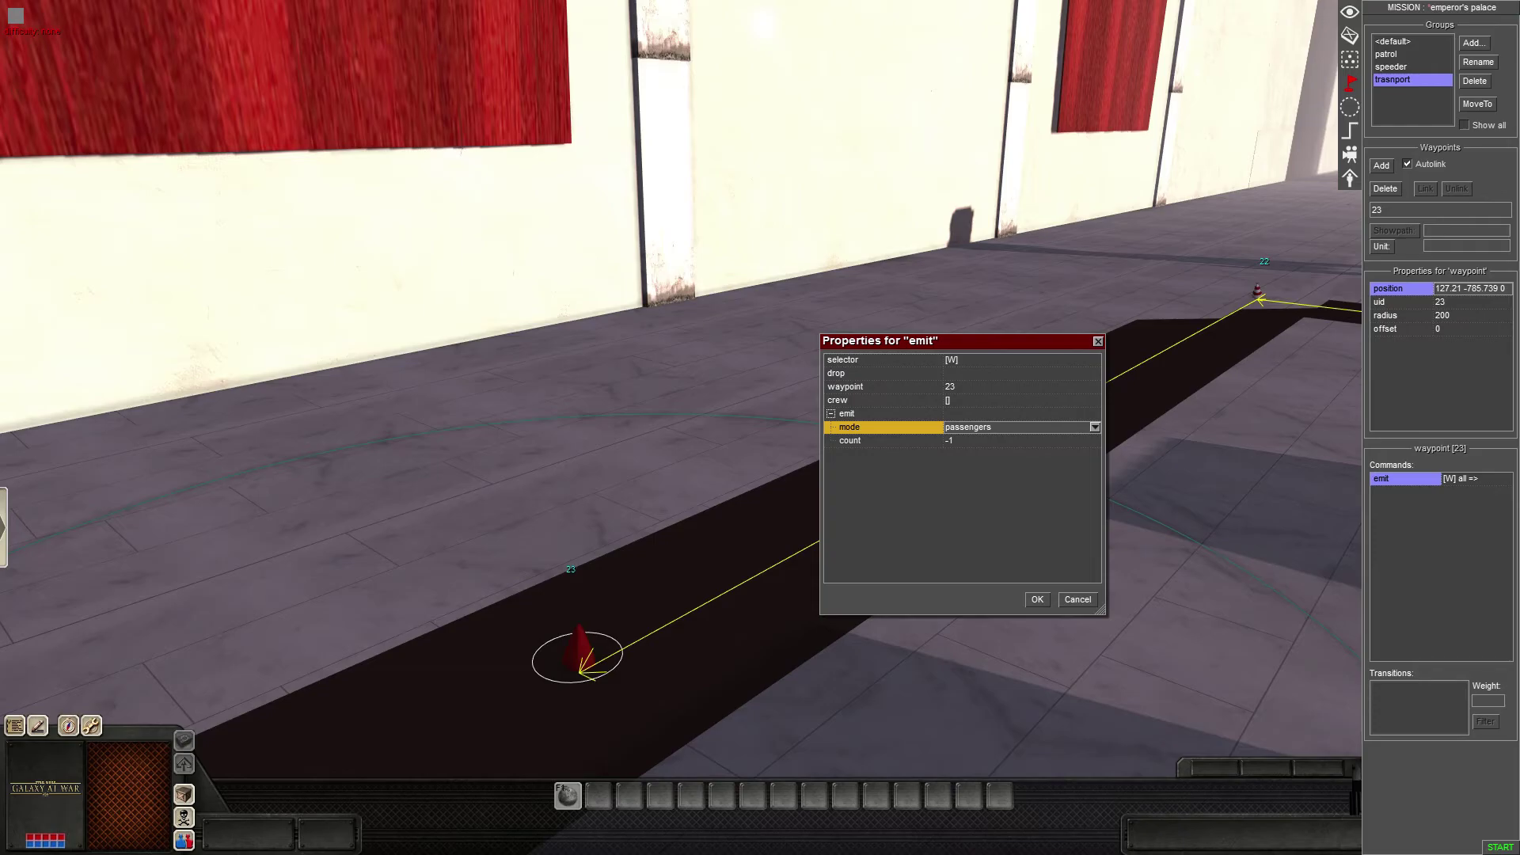
double_click(952, 360)
left_click(1037, 599)
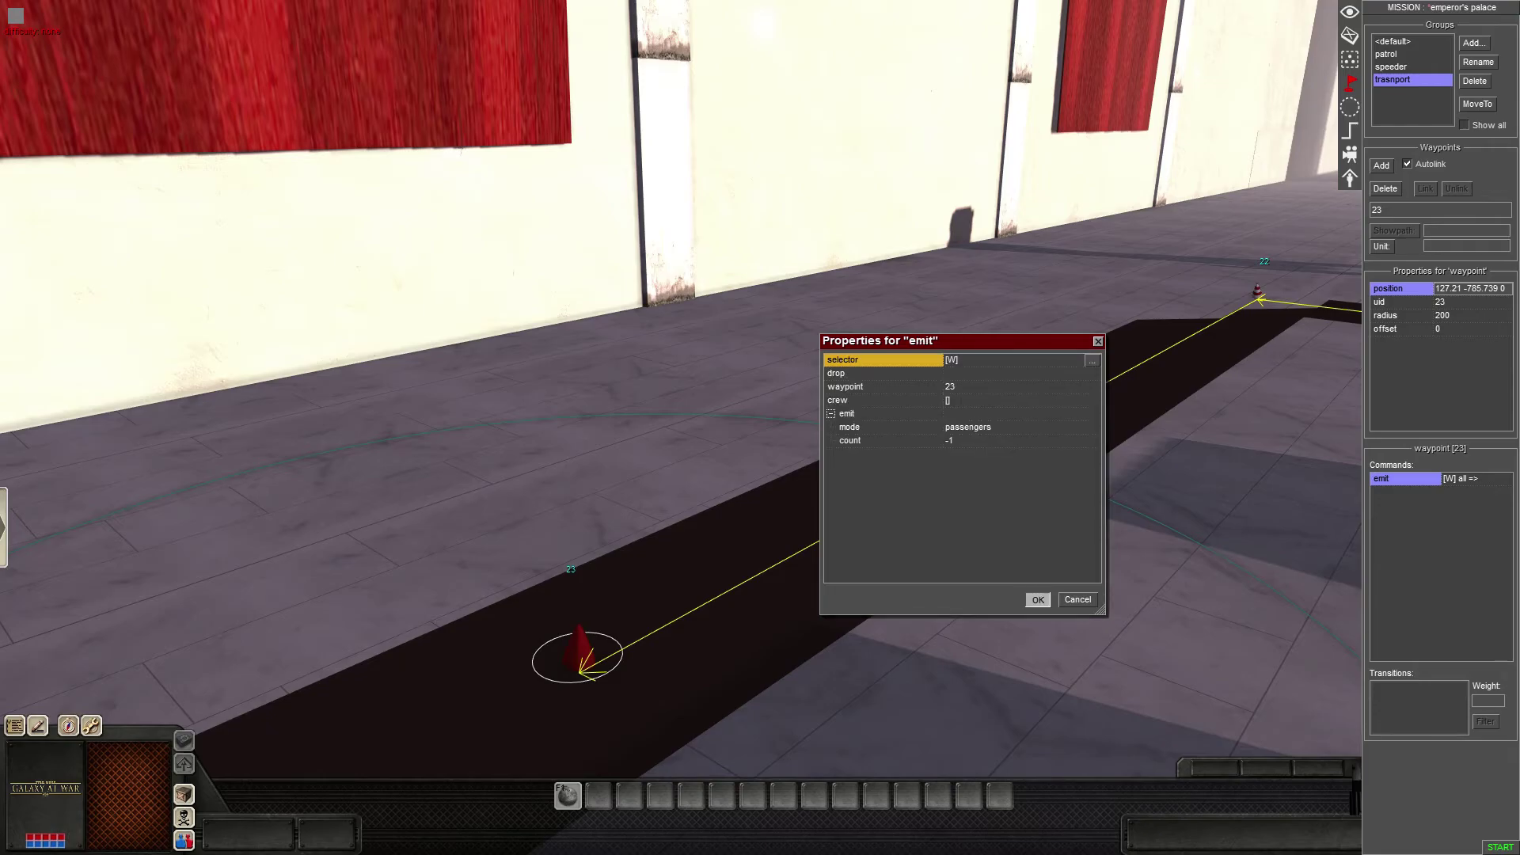
left_click(1038, 599)
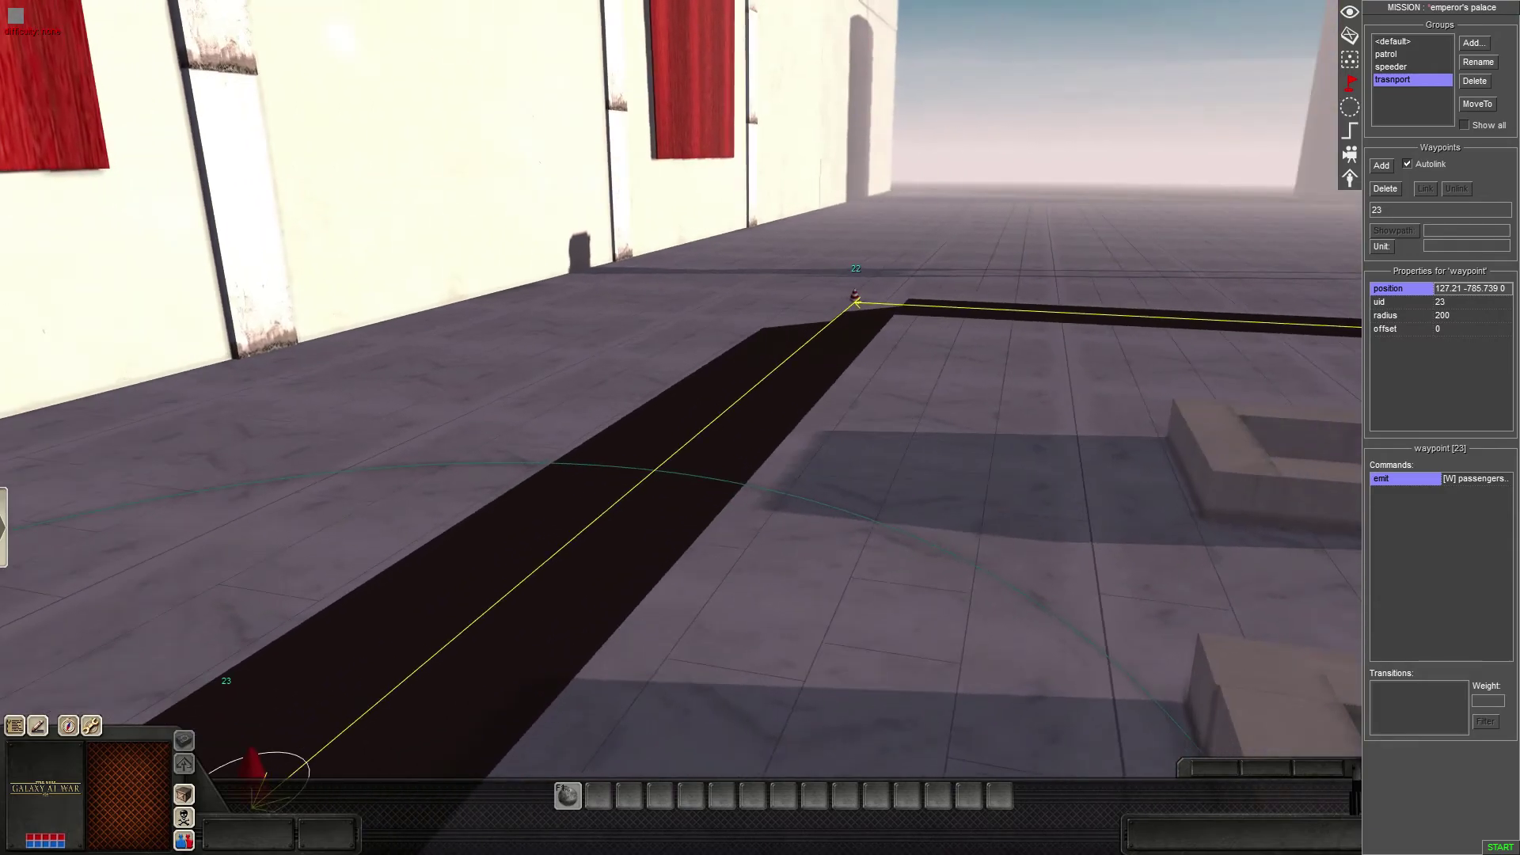
- Add a new mission trigger named "transport"
middle_click_drag(871, 443, 990, 427)
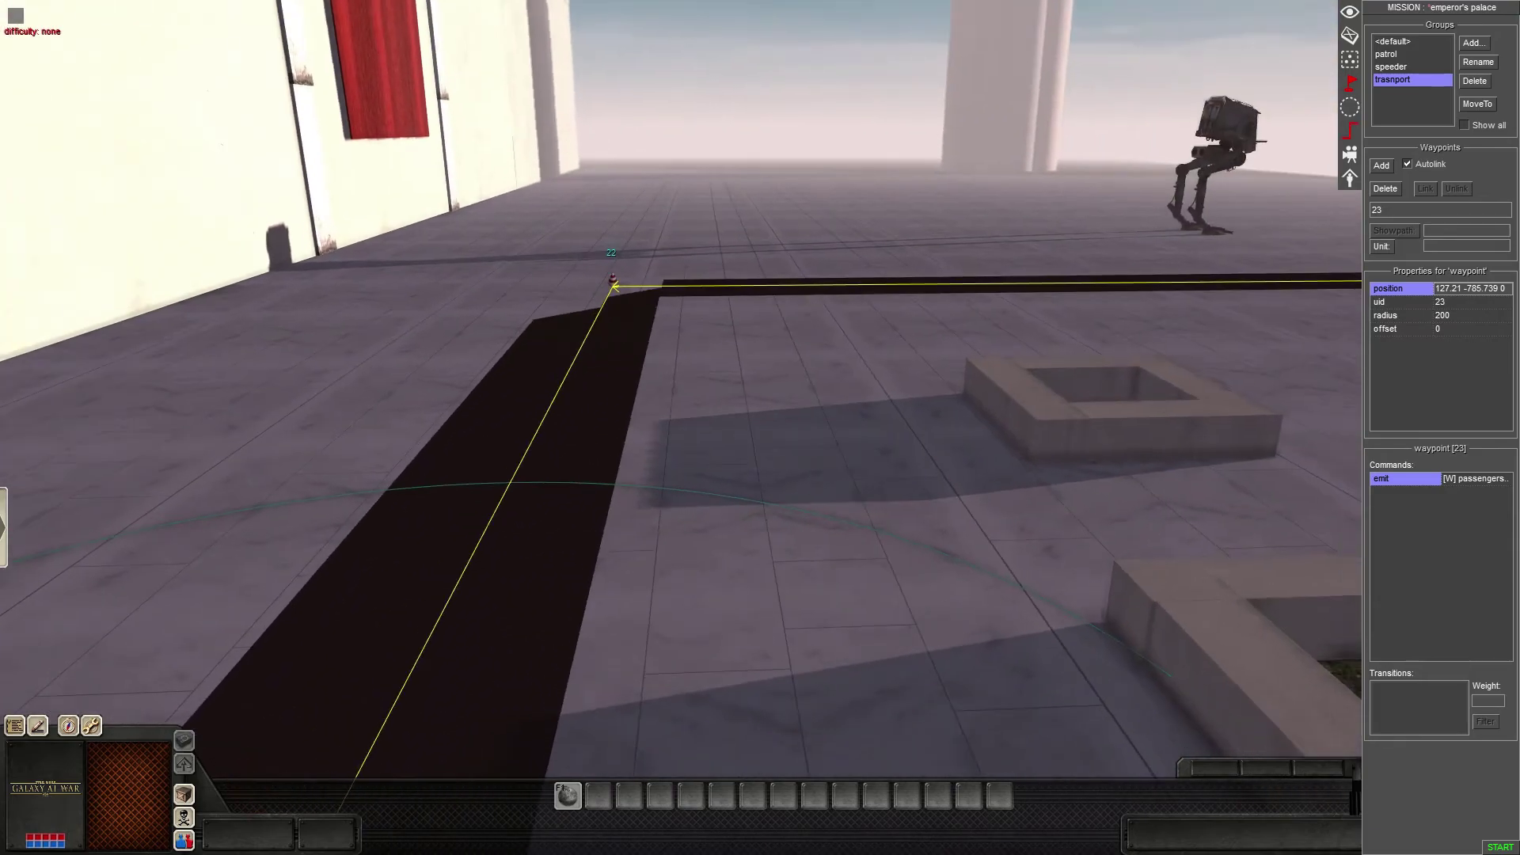
left_click(1350, 131)
right_click(1410, 133)
left_click(1427, 142)
type("transport")
key("Return")
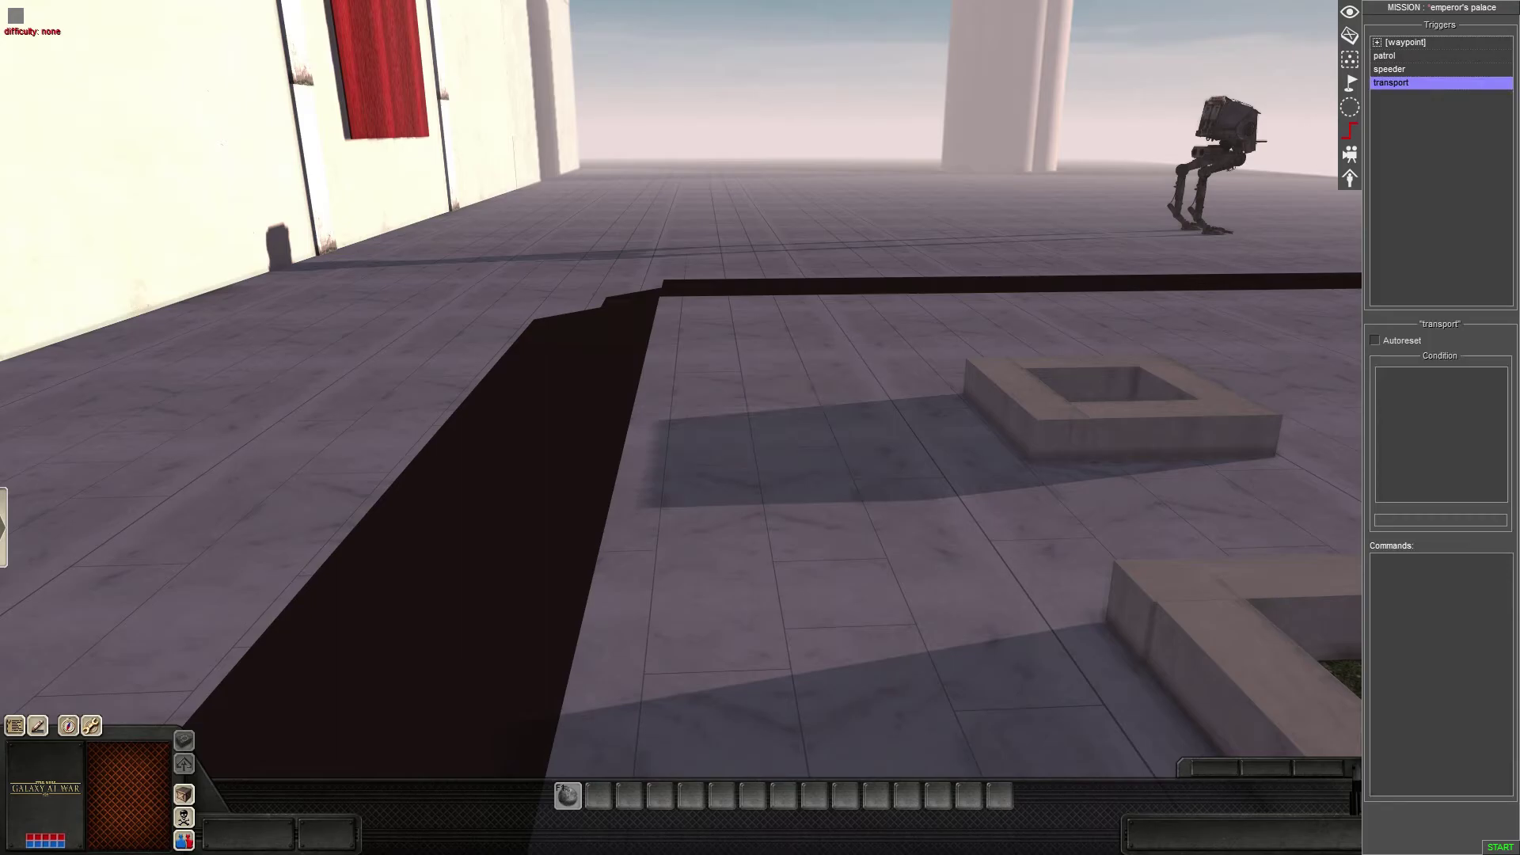
- Add a waypoint command to the transport trigger that starts at waypoint 21
right_click(1393, 587)
left_click(1413, 592)
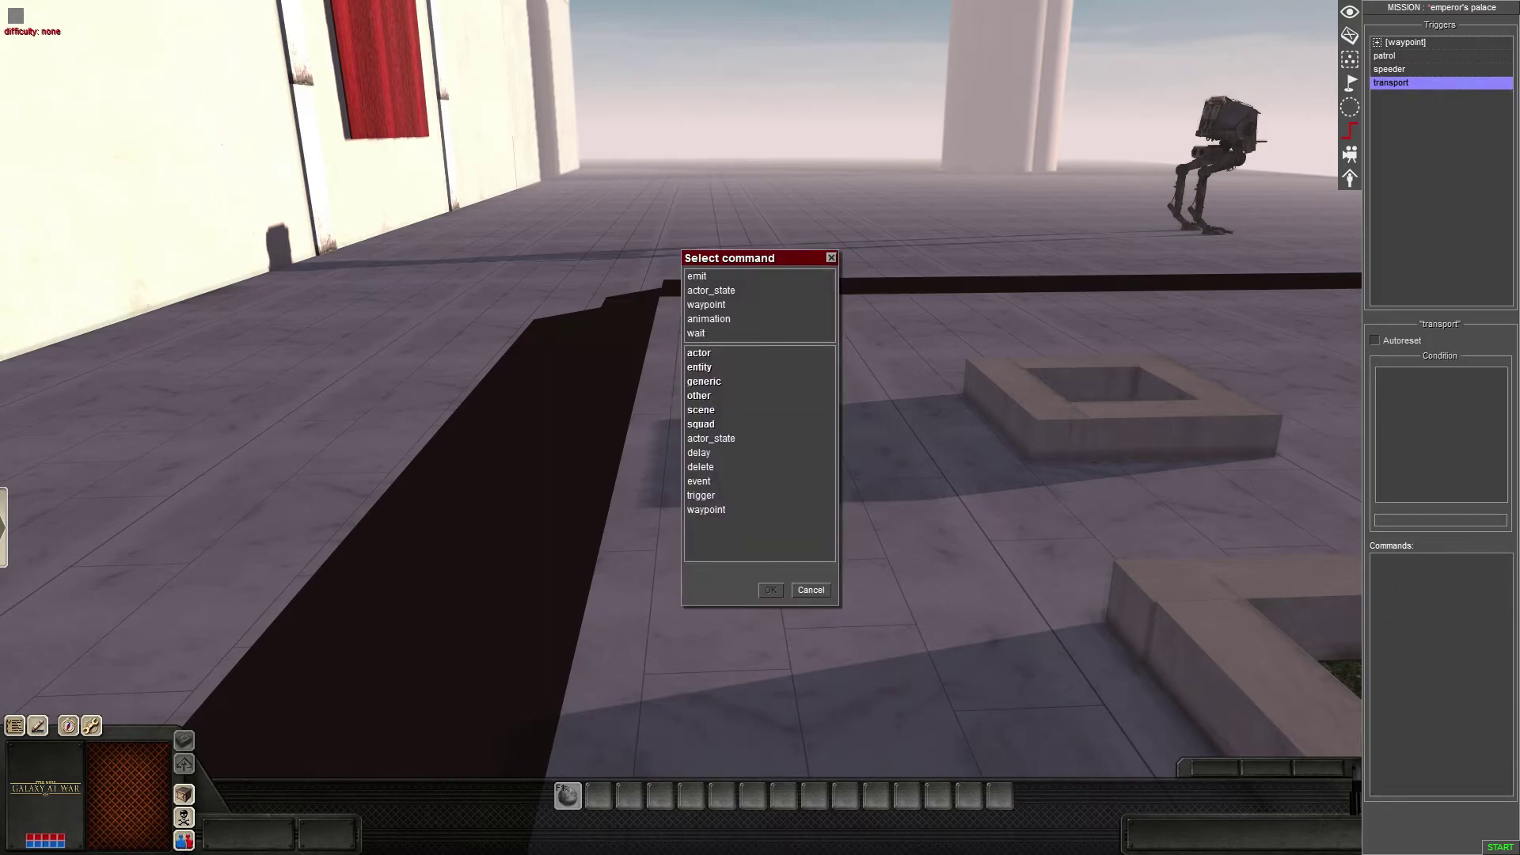
double_click(706, 305)
left_click(958, 400)
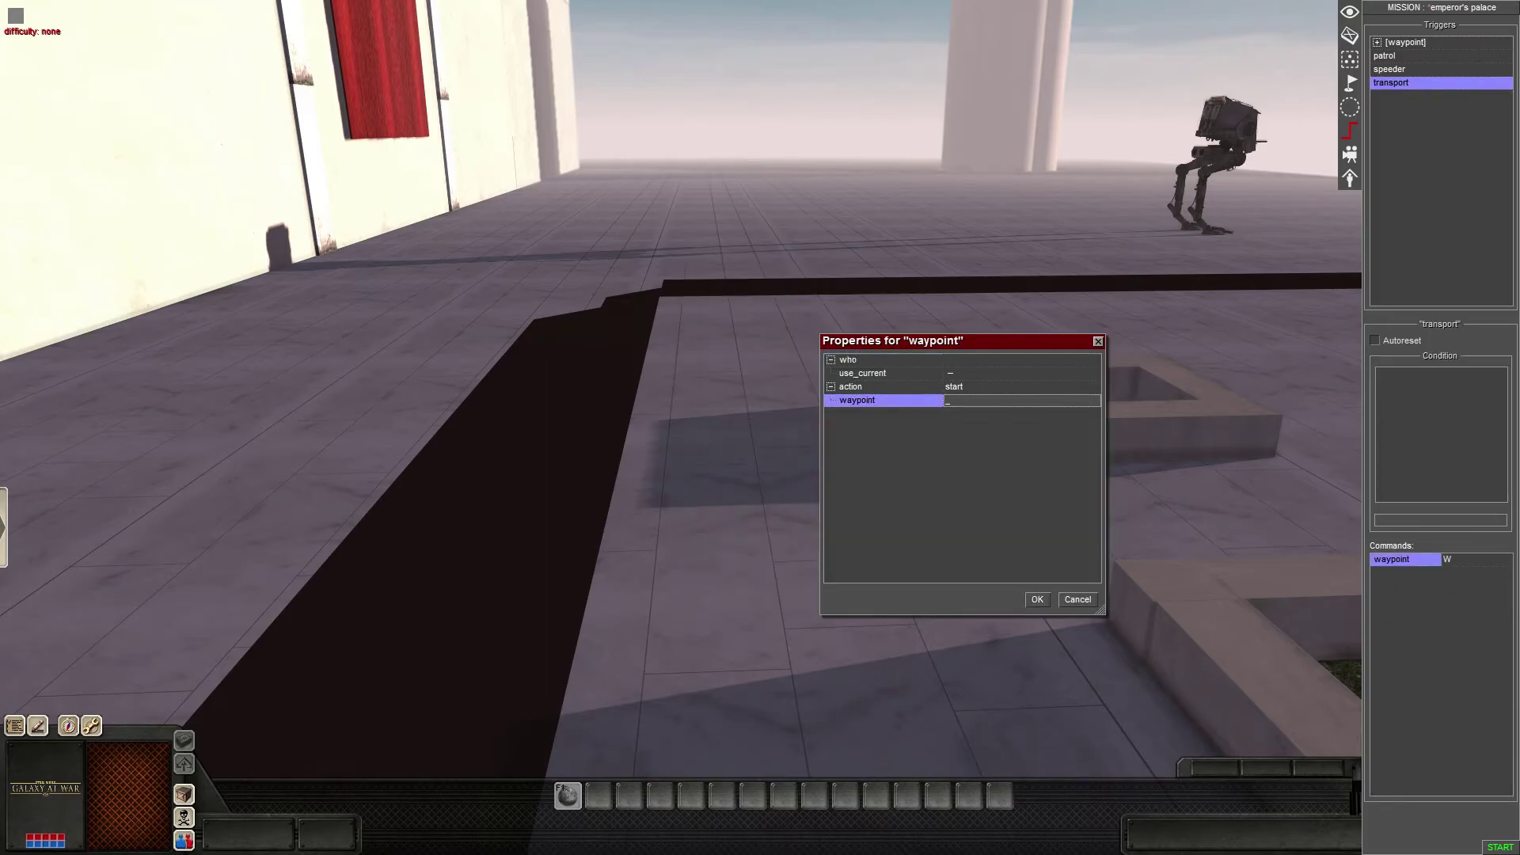
type("21")
left_click(1037, 600)
- Examine the waypoint routes around the transport, comparing the patrol, speeder and trasnport groups
left_click(1350, 84)
key("Right")
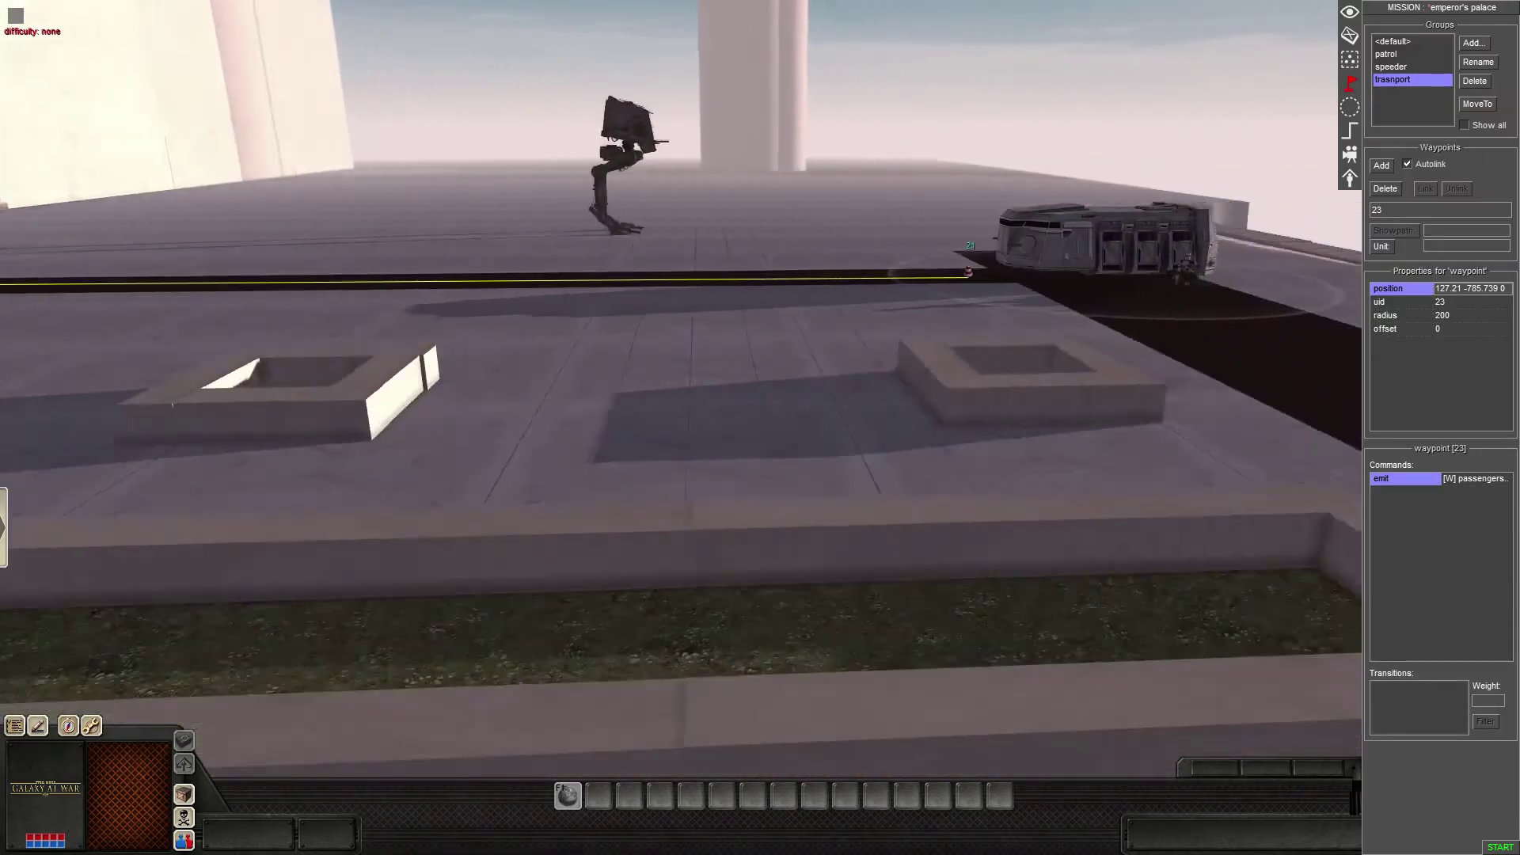
key("Right")
key("Up")
middle_click_drag(681, 428, 1076, 428)
left_click(1465, 125)
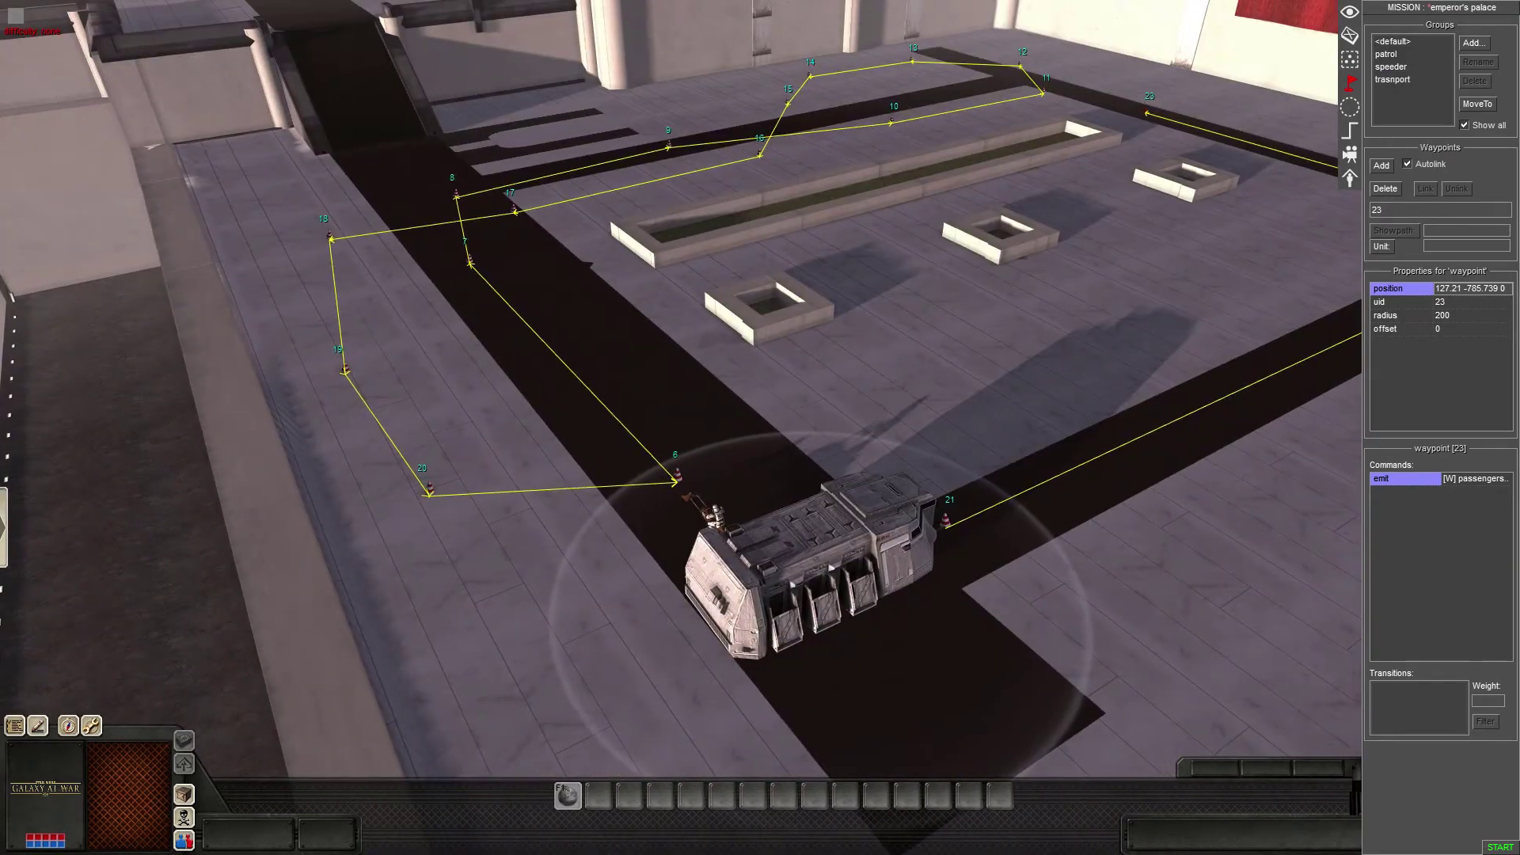
left_click(1465, 125)
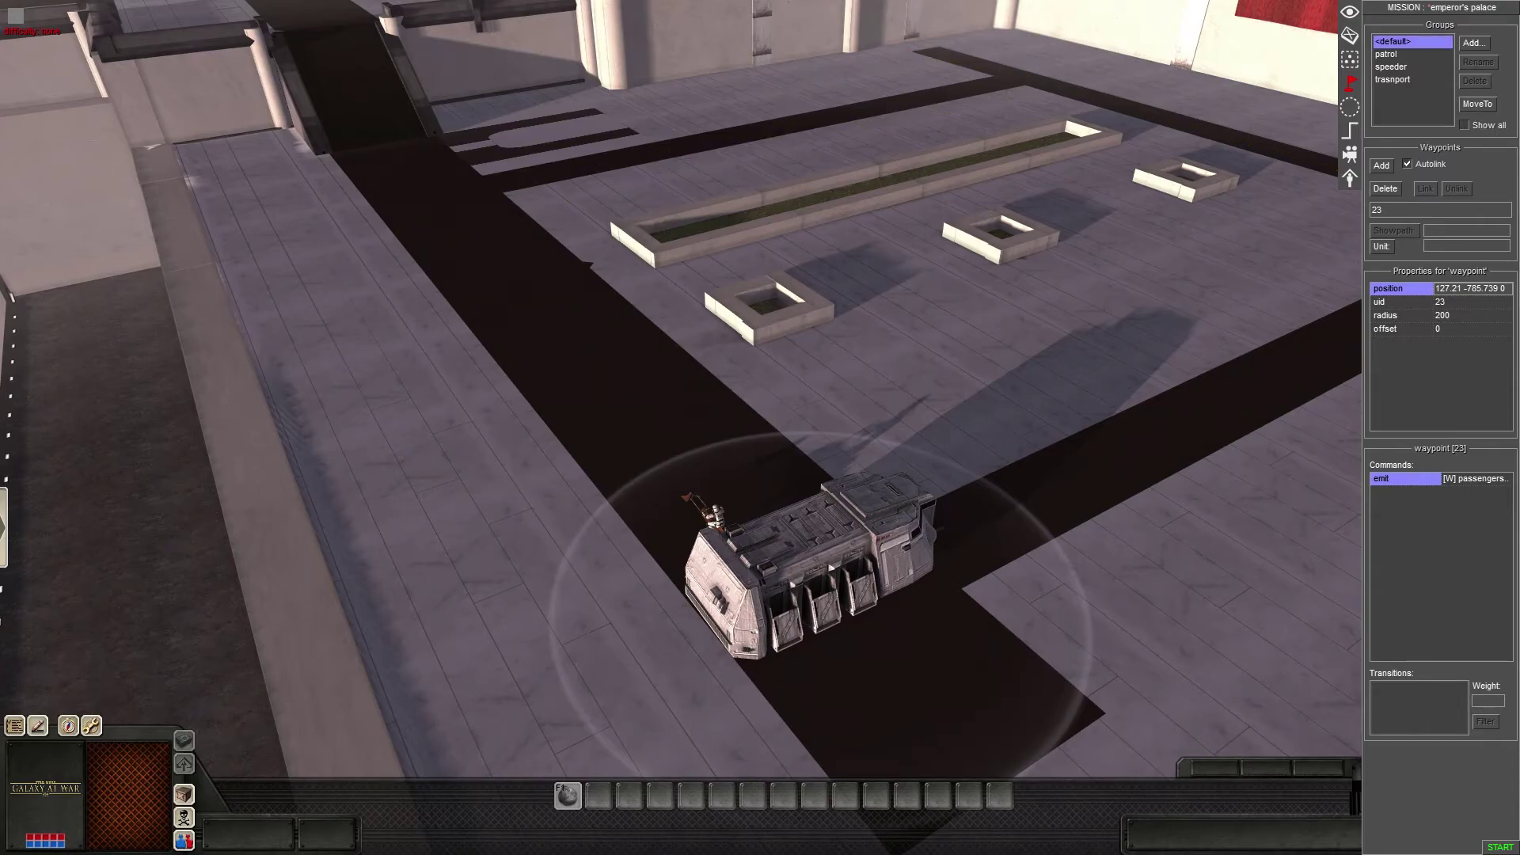
left_click(1392, 67)
left_click(1387, 55)
middle_click_drag(681, 428, 760, 380)
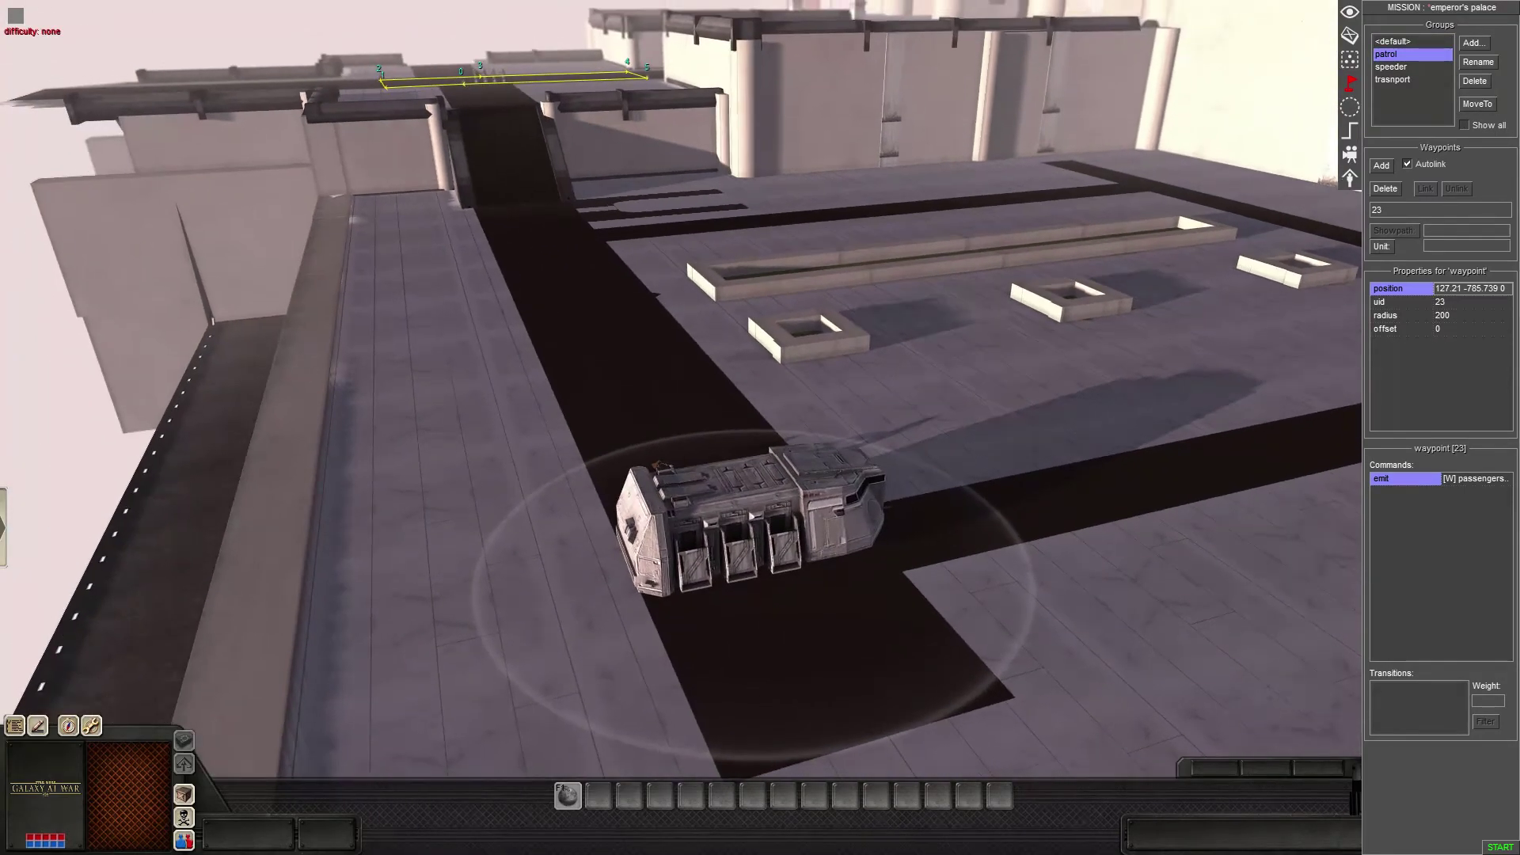
left_click(1393, 80)
left_click(1391, 67)
left_click(1387, 54)
left_click(1392, 80)
left_click(1392, 68)
left_click(1387, 54)
left_click(1392, 80)
middle_click_drag(681, 428, 760, 444)
- Reopen the transport trigger's waypoint command and set who it applies to as actor
left_click(1350, 130)
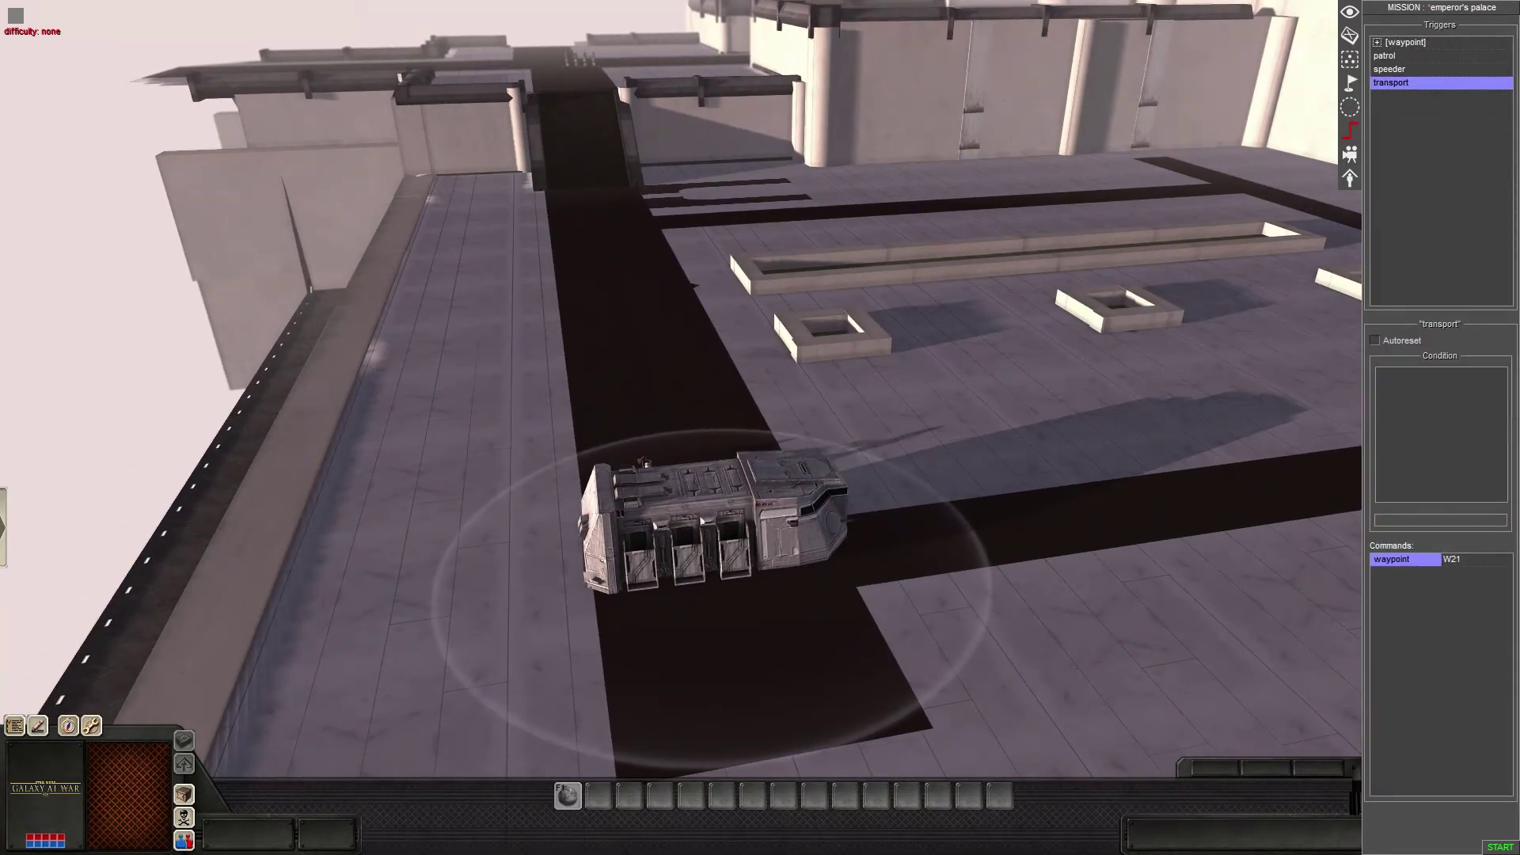
double_click(1397, 559)
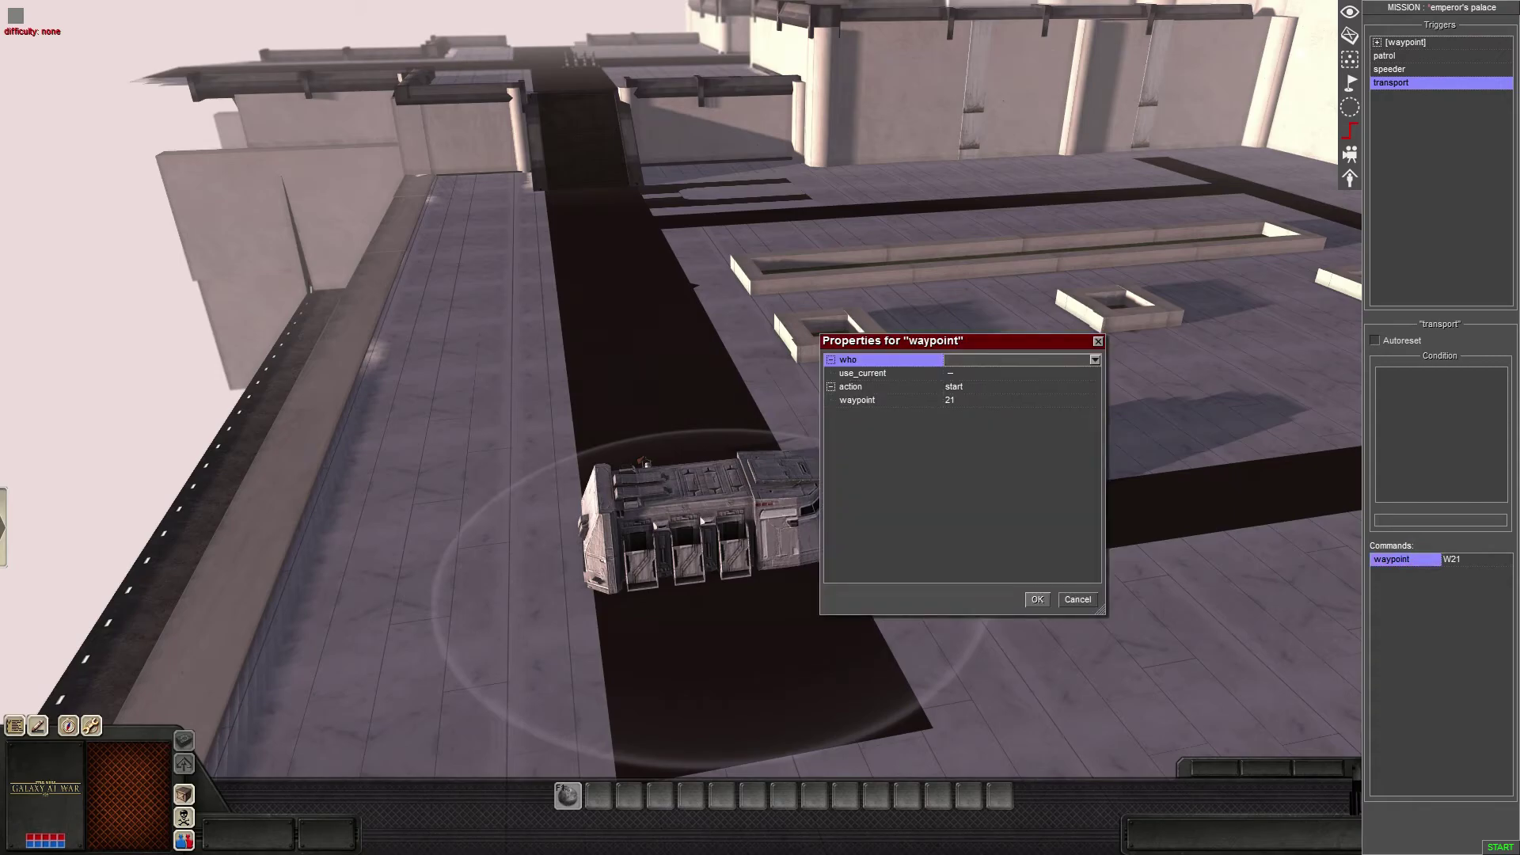
left_click(1013, 359)
left_click(1095, 360)
left_click(1016, 373)
- Set the waypoint command's actor tag to transport and accept the properties
left_click(1005, 440)
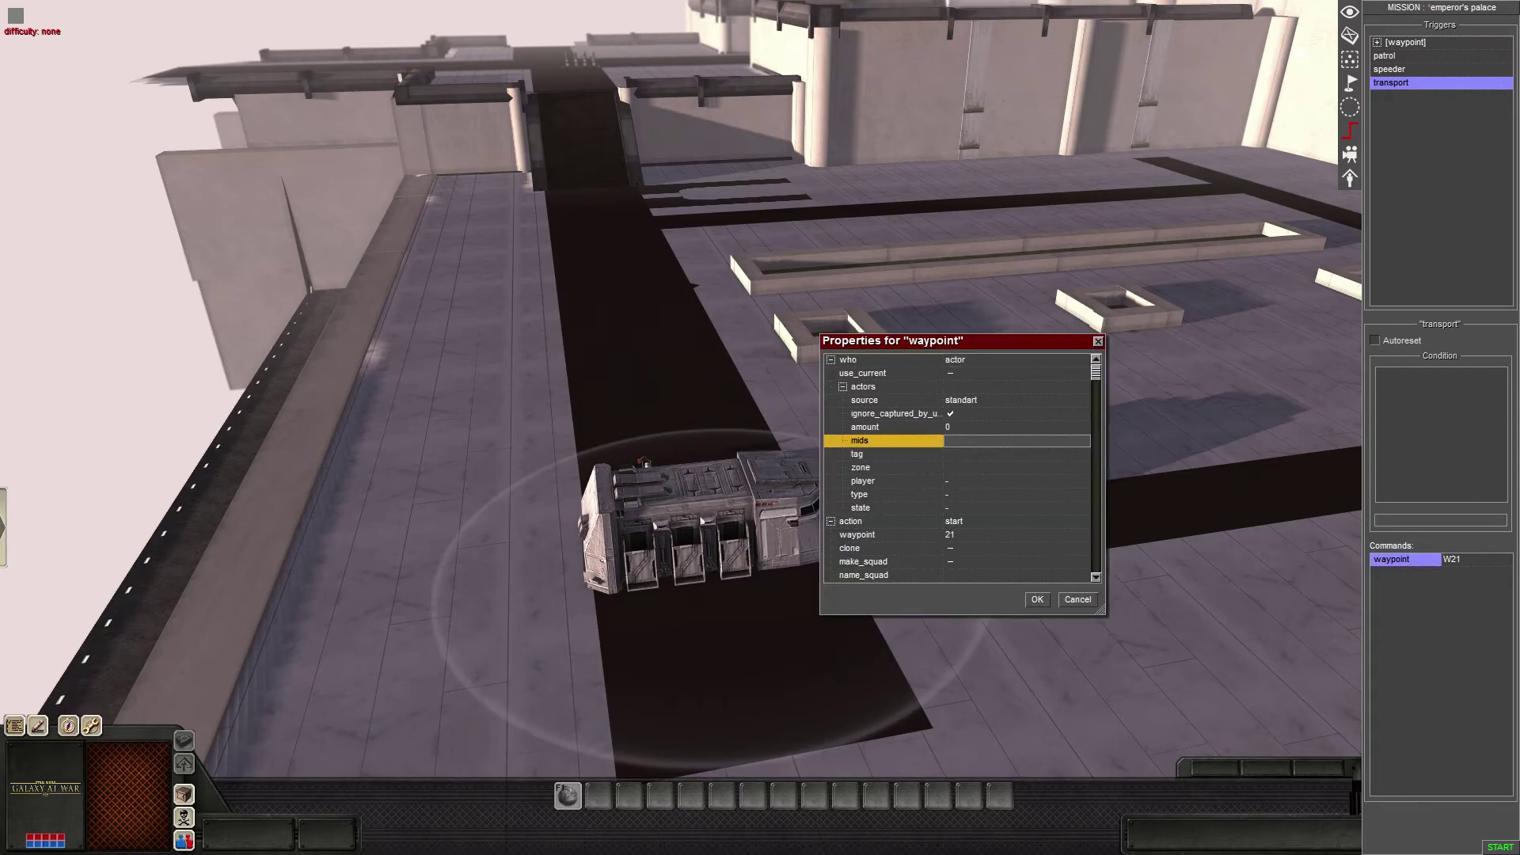
double_click(1005, 454)
left_click(1084, 454)
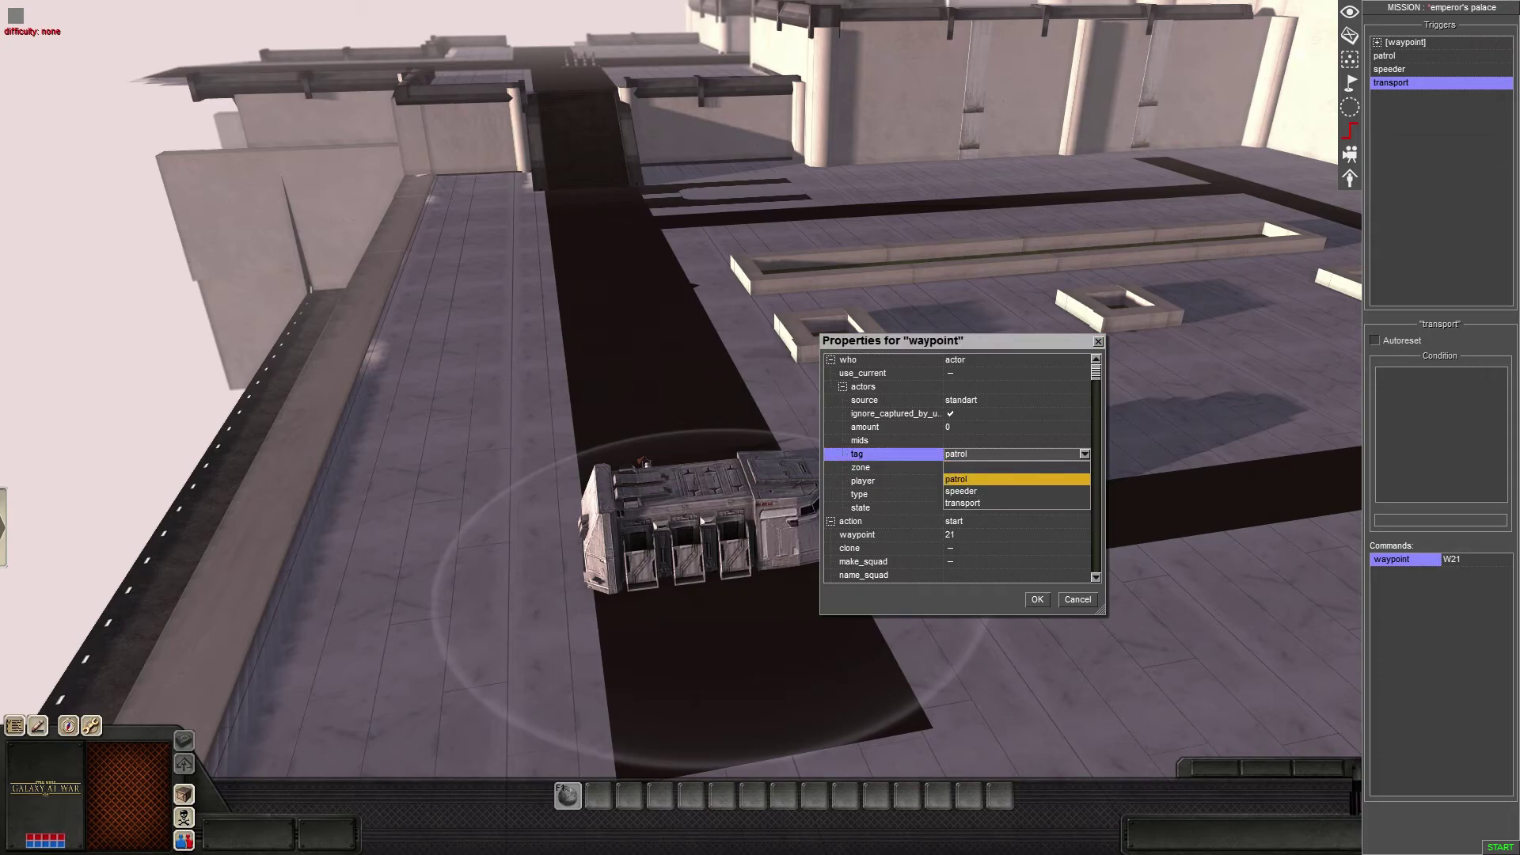
key("Down")
key("Down")
key("Return")
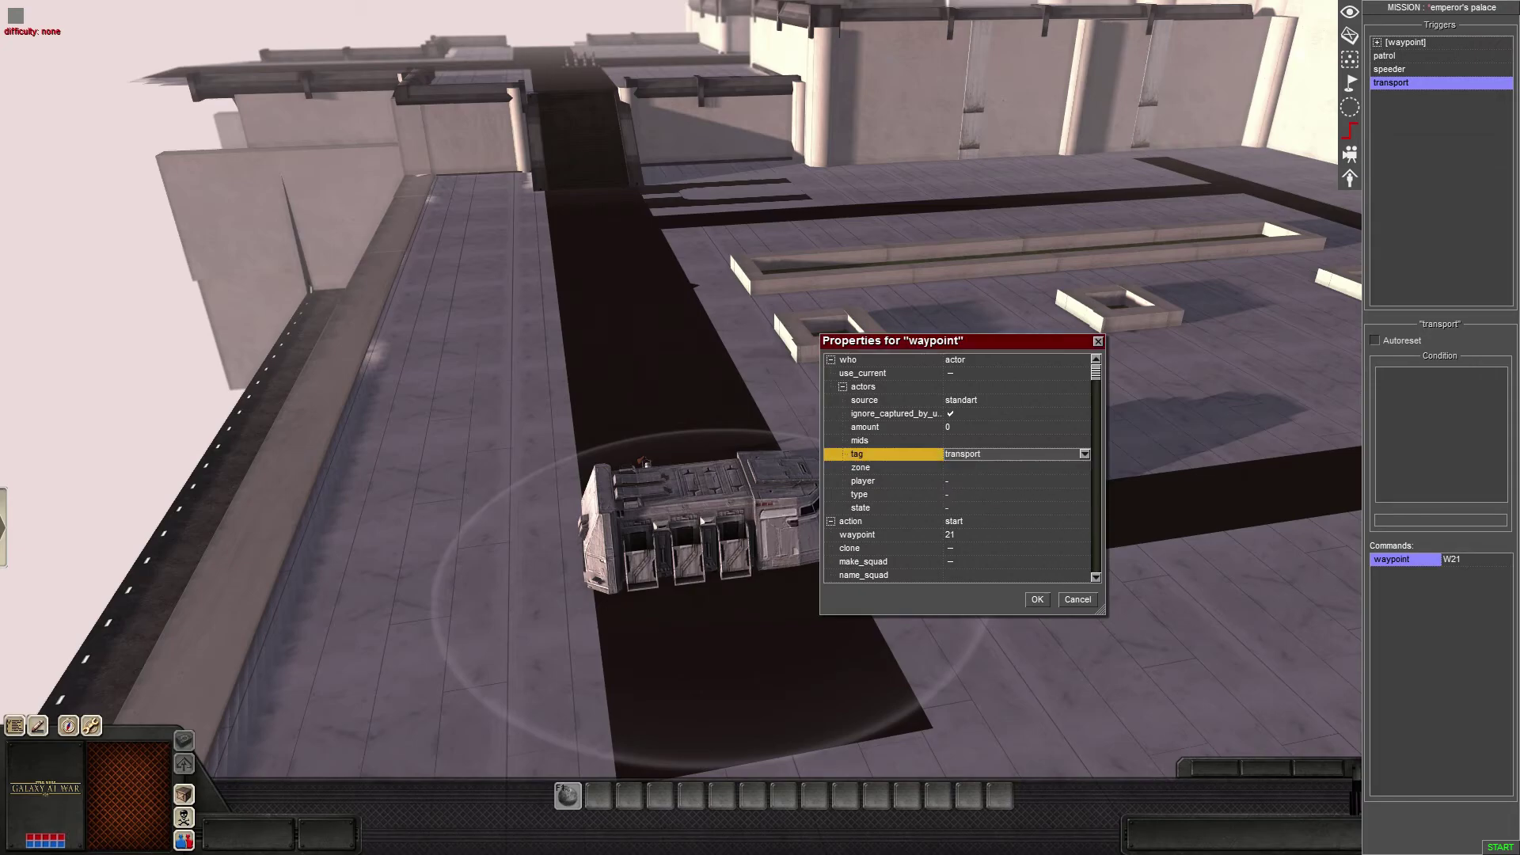
scroll(962, 467, "down", 1)
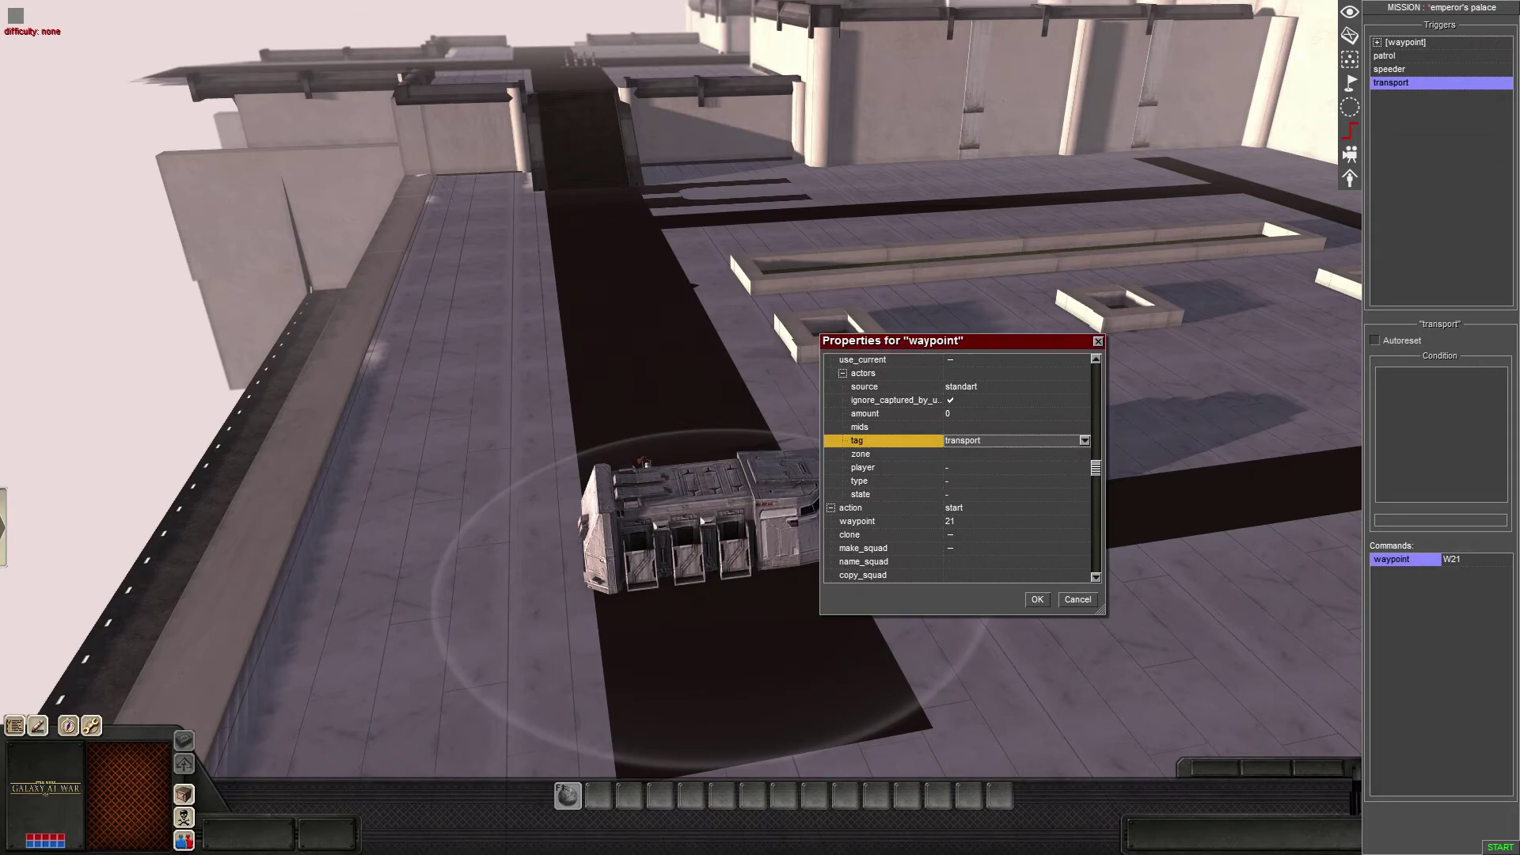
left_click(1037, 599)
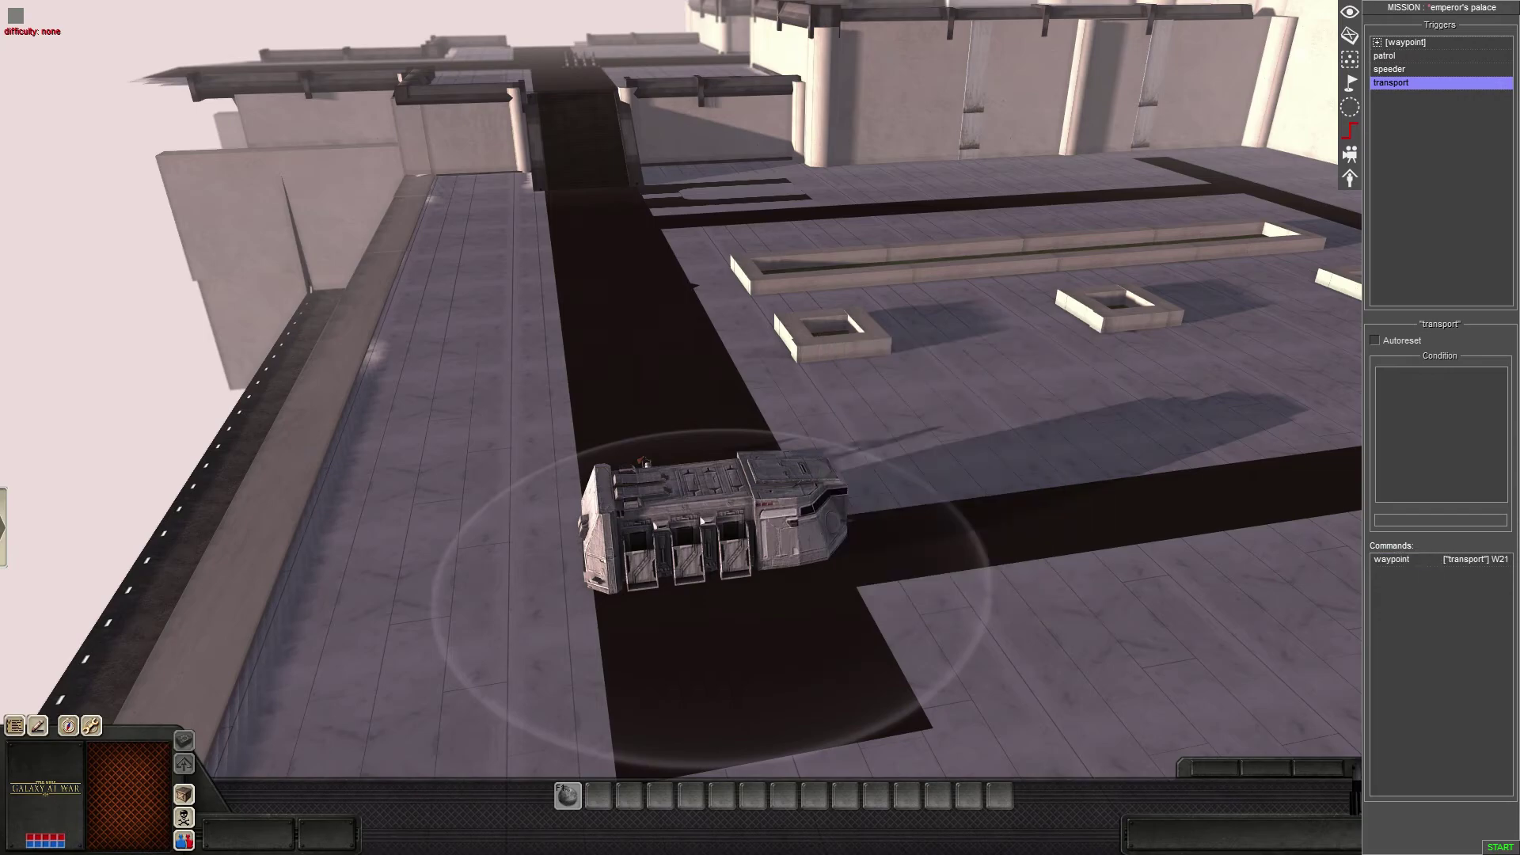
- Add an actor_state command to the transport trigger with speed_kph and max_speed_kph both set to 25
right_click(1394, 596)
left_click(1412, 604)
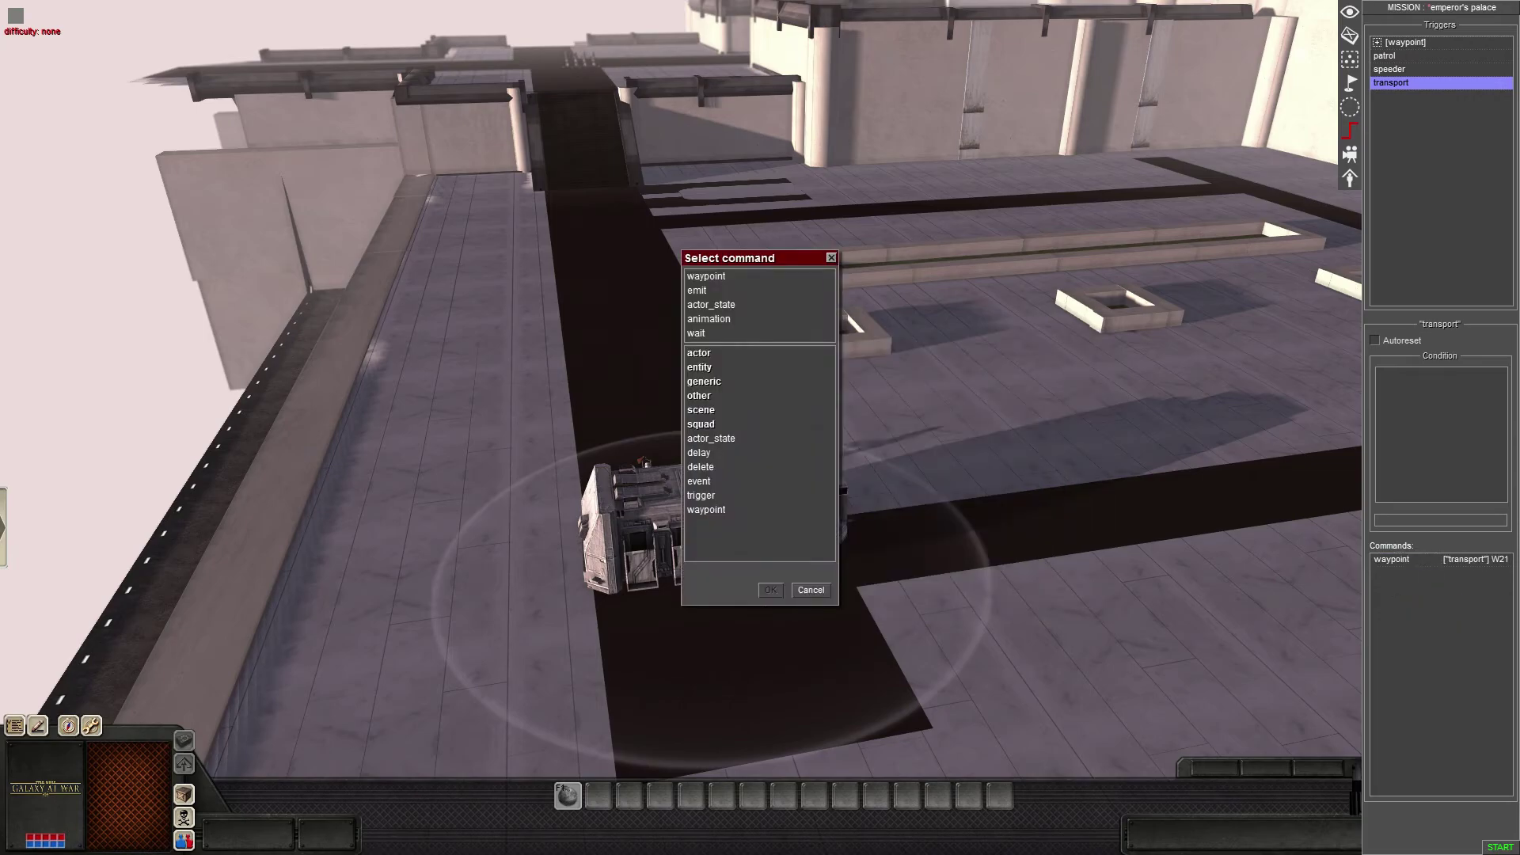
double_click(711, 305)
left_click(879, 508)
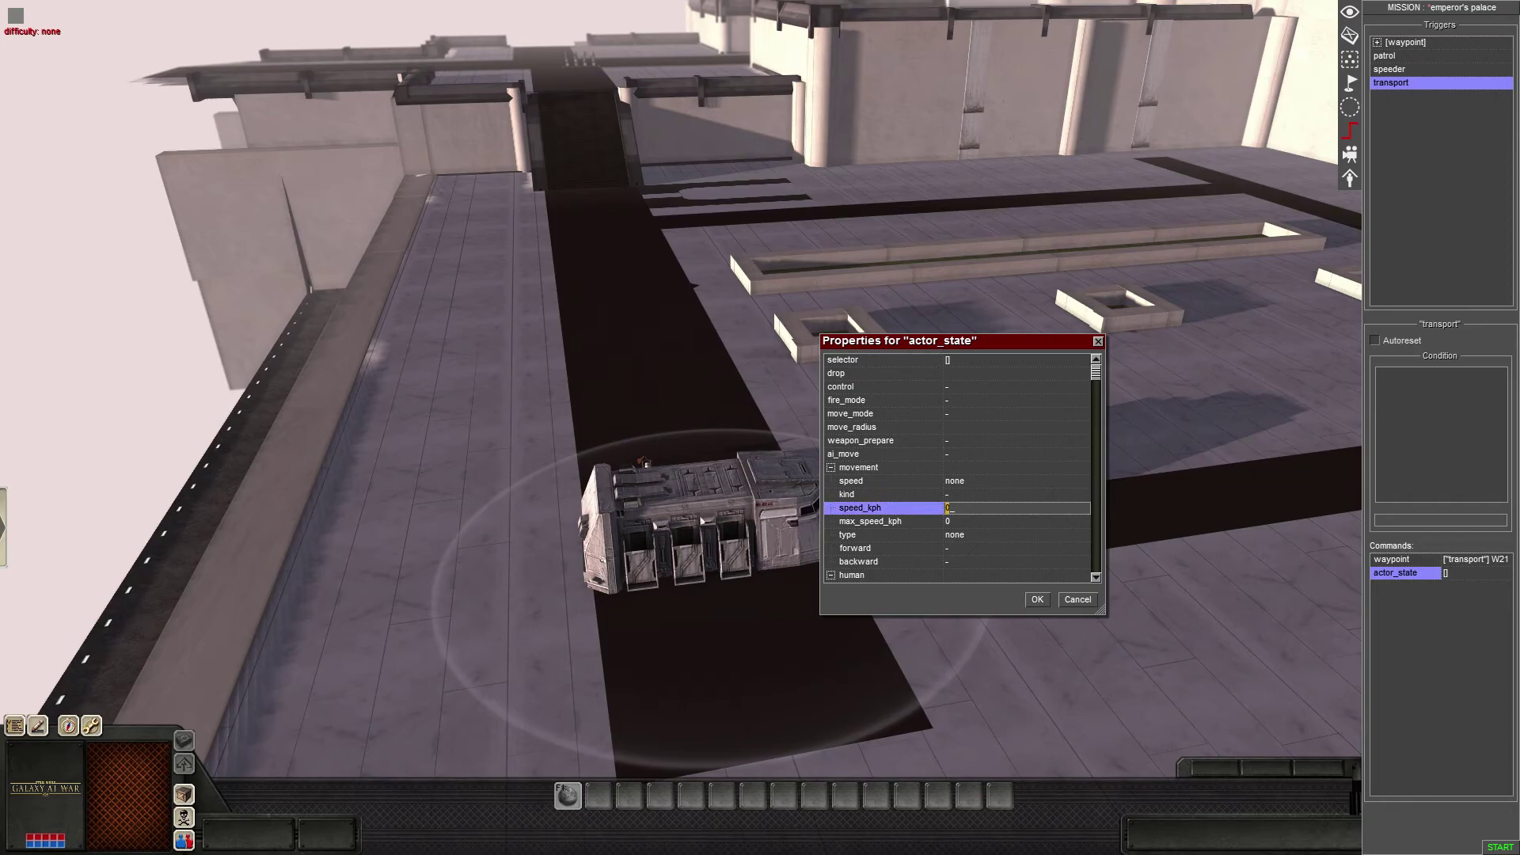
type("25")
left_click(878, 521)
type("25")
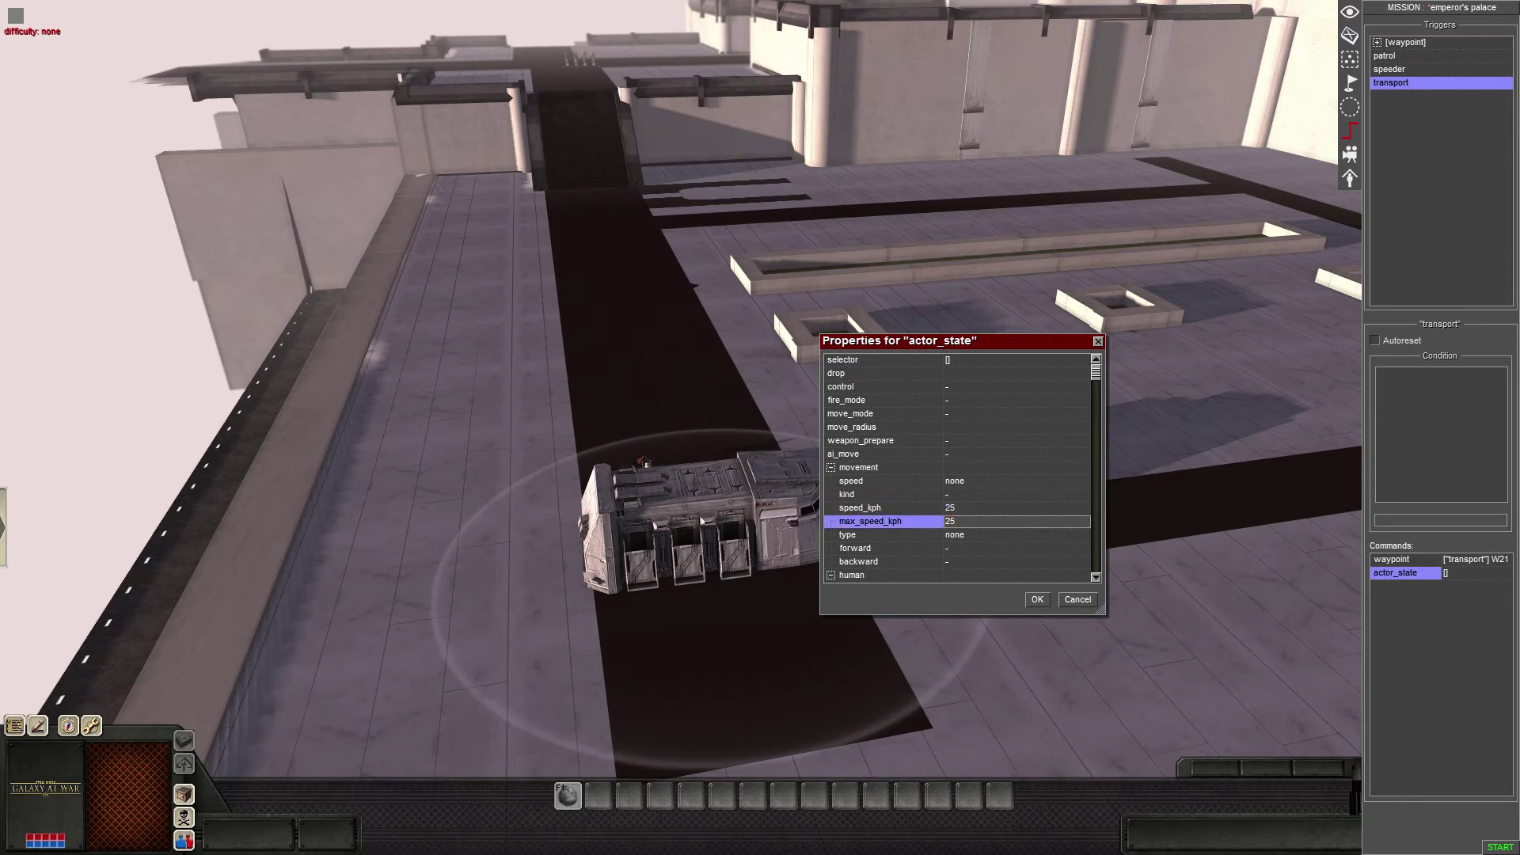
- Set the actor_state command's selector tag to transport and accept the command
double_click(879, 359)
left_click(878, 400)
double_click(879, 413)
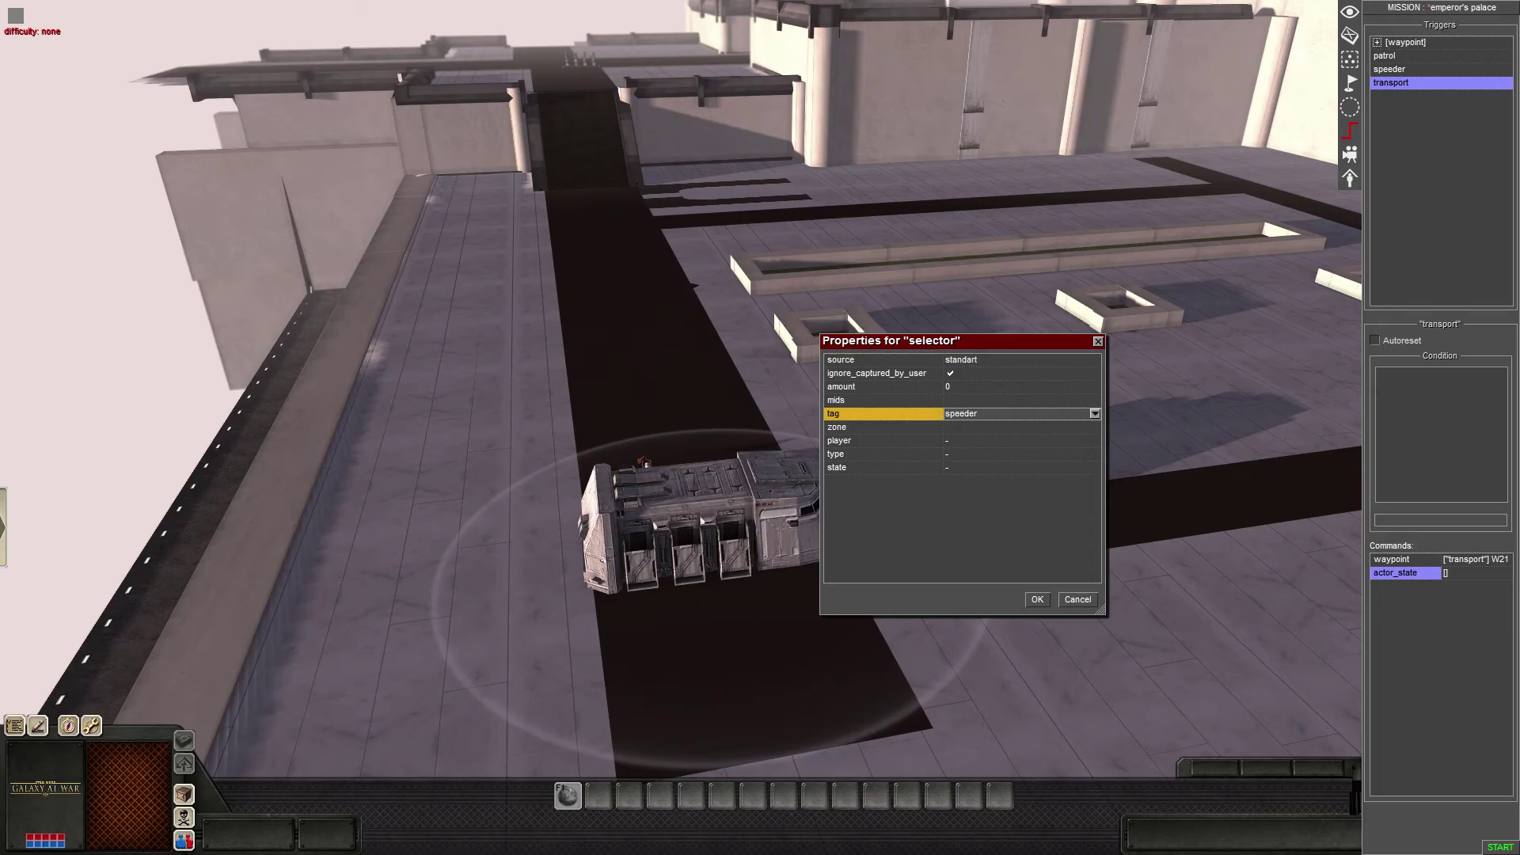
double_click(879, 413)
left_click(1037, 600)
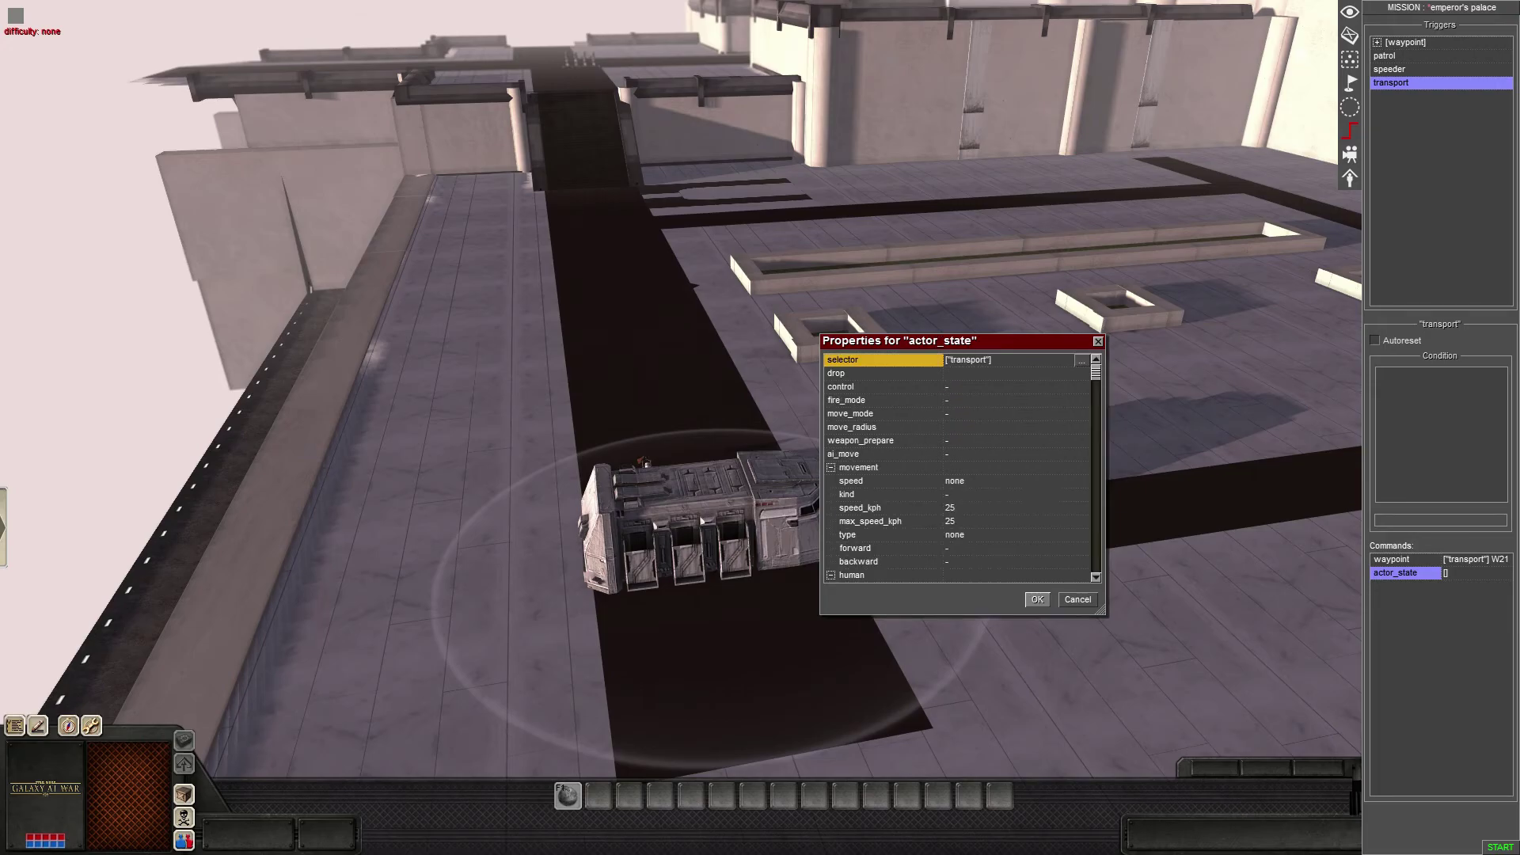
left_click(1037, 599)
- Save the mission, then switch to the map editor and save the map
scroll(681, 427, "up", 4)
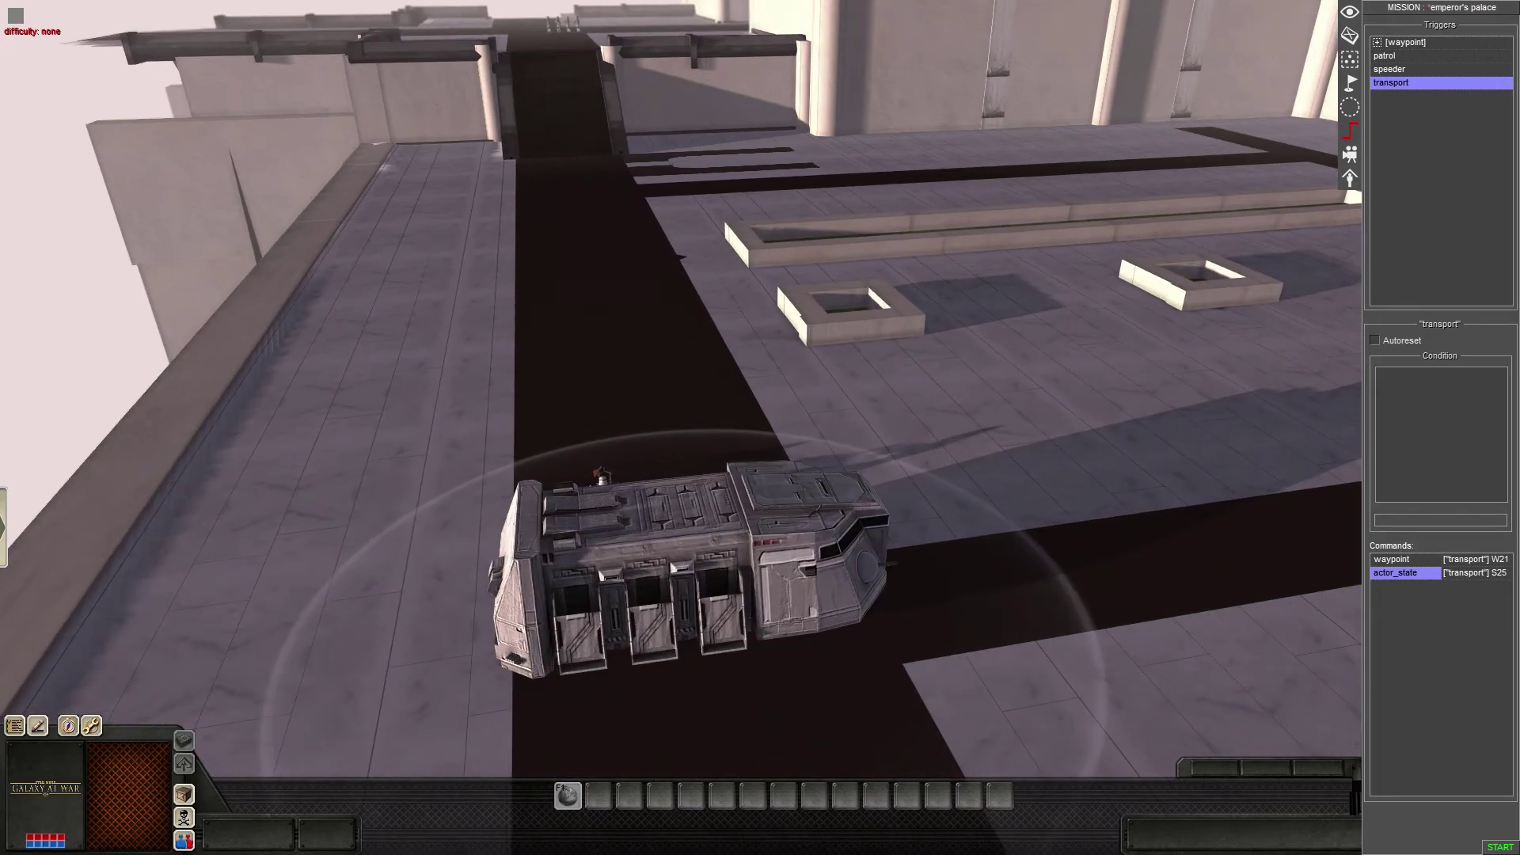
key("Escape")
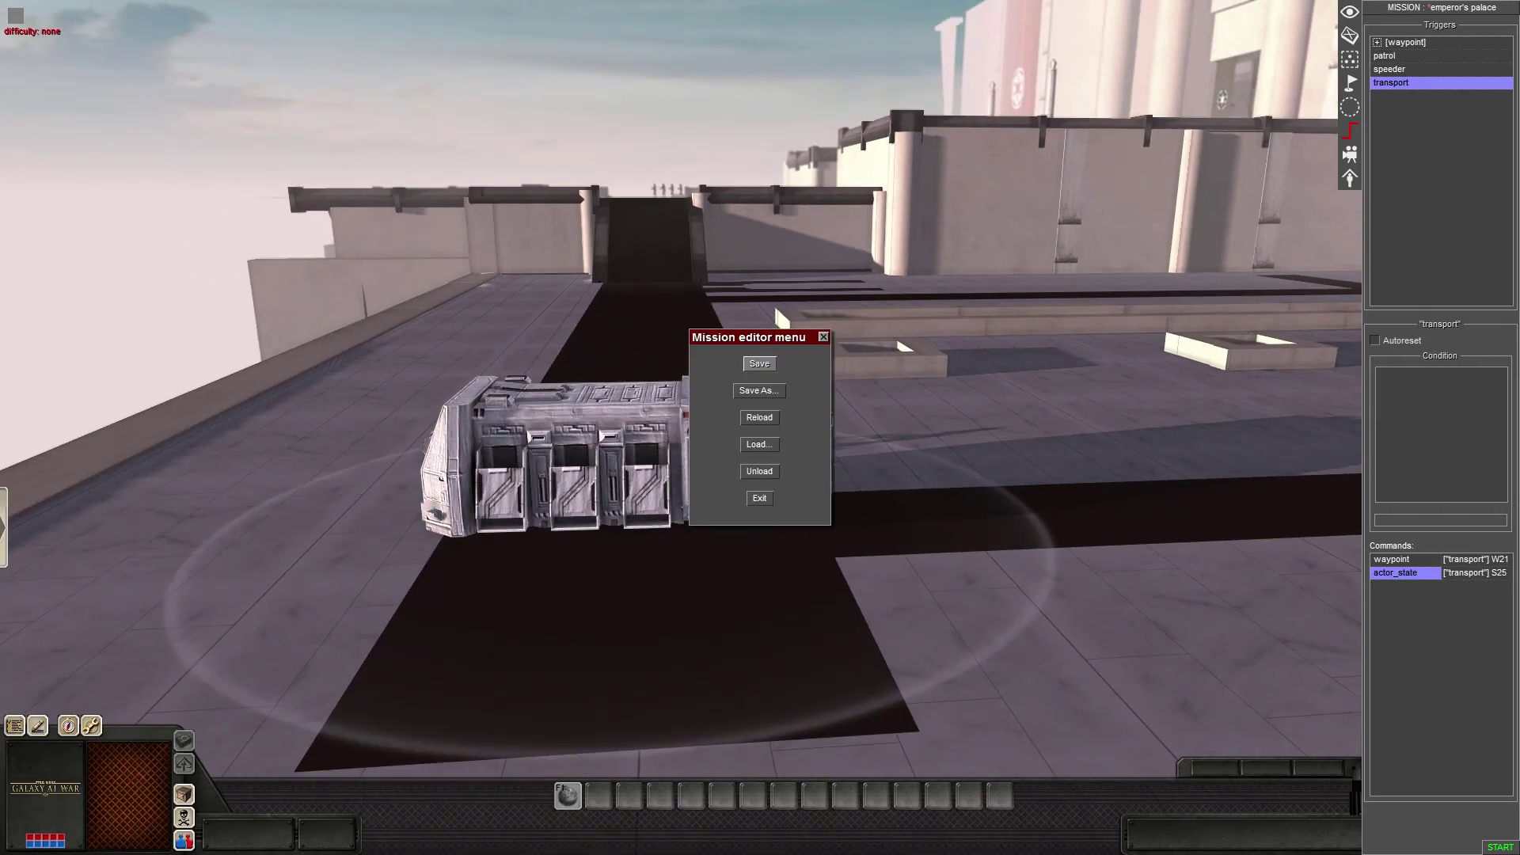
key("Return")
key("F2")
key("Escape")
key("Return")
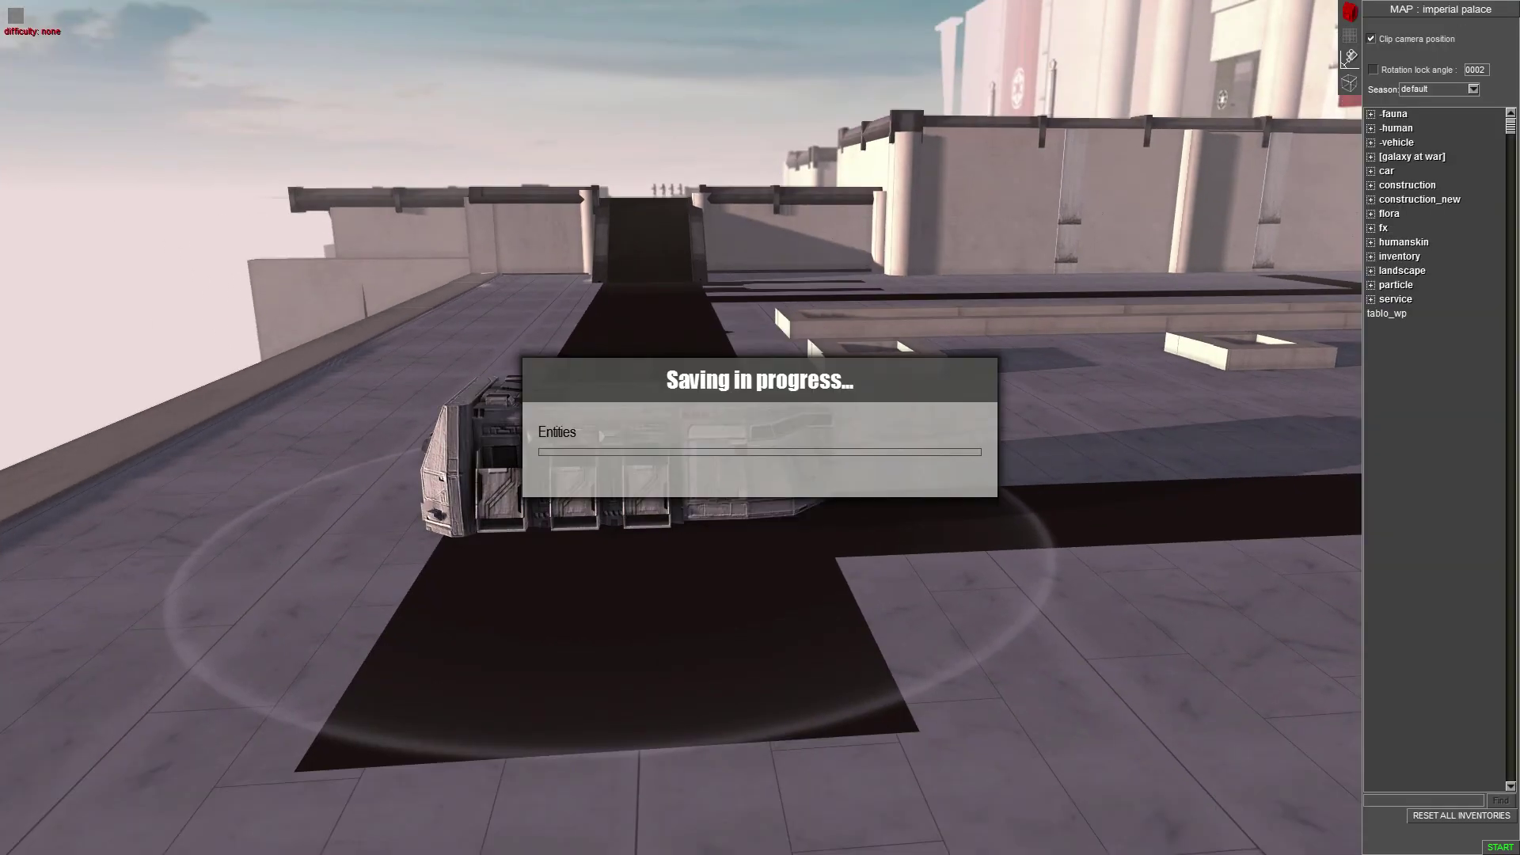
- Run the mission to check the transport's drive along its route and the unloading of its passengers, and return to editing
key("F1")
scroll(760, 428, "down", 3)
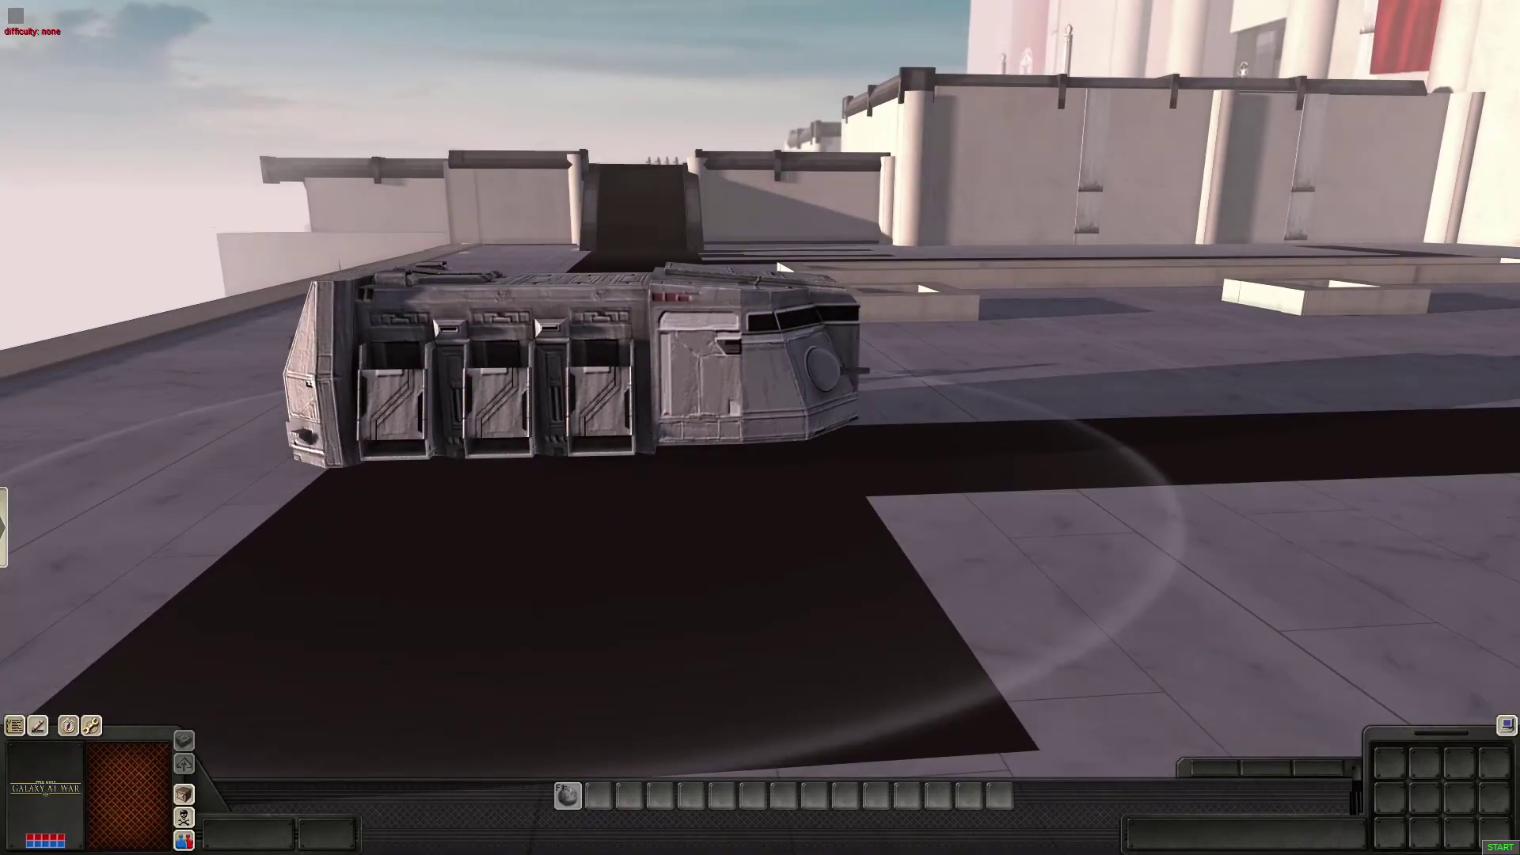
scroll(760, 427, "up", 3)
scroll(760, 428, "down", 3)
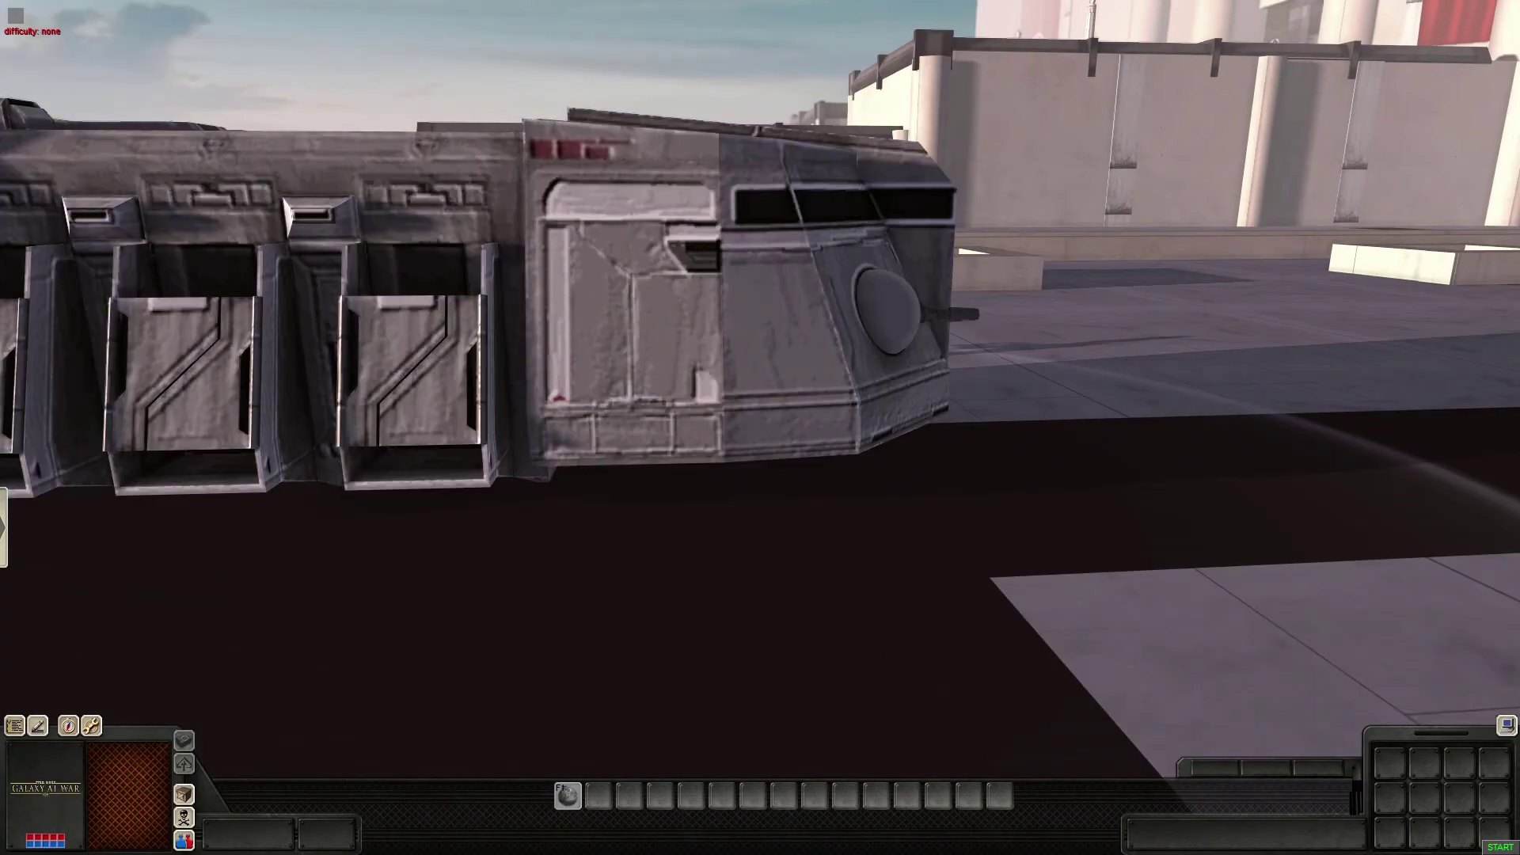
key("Right")
middle_click_drag(760, 427, 618, 475)
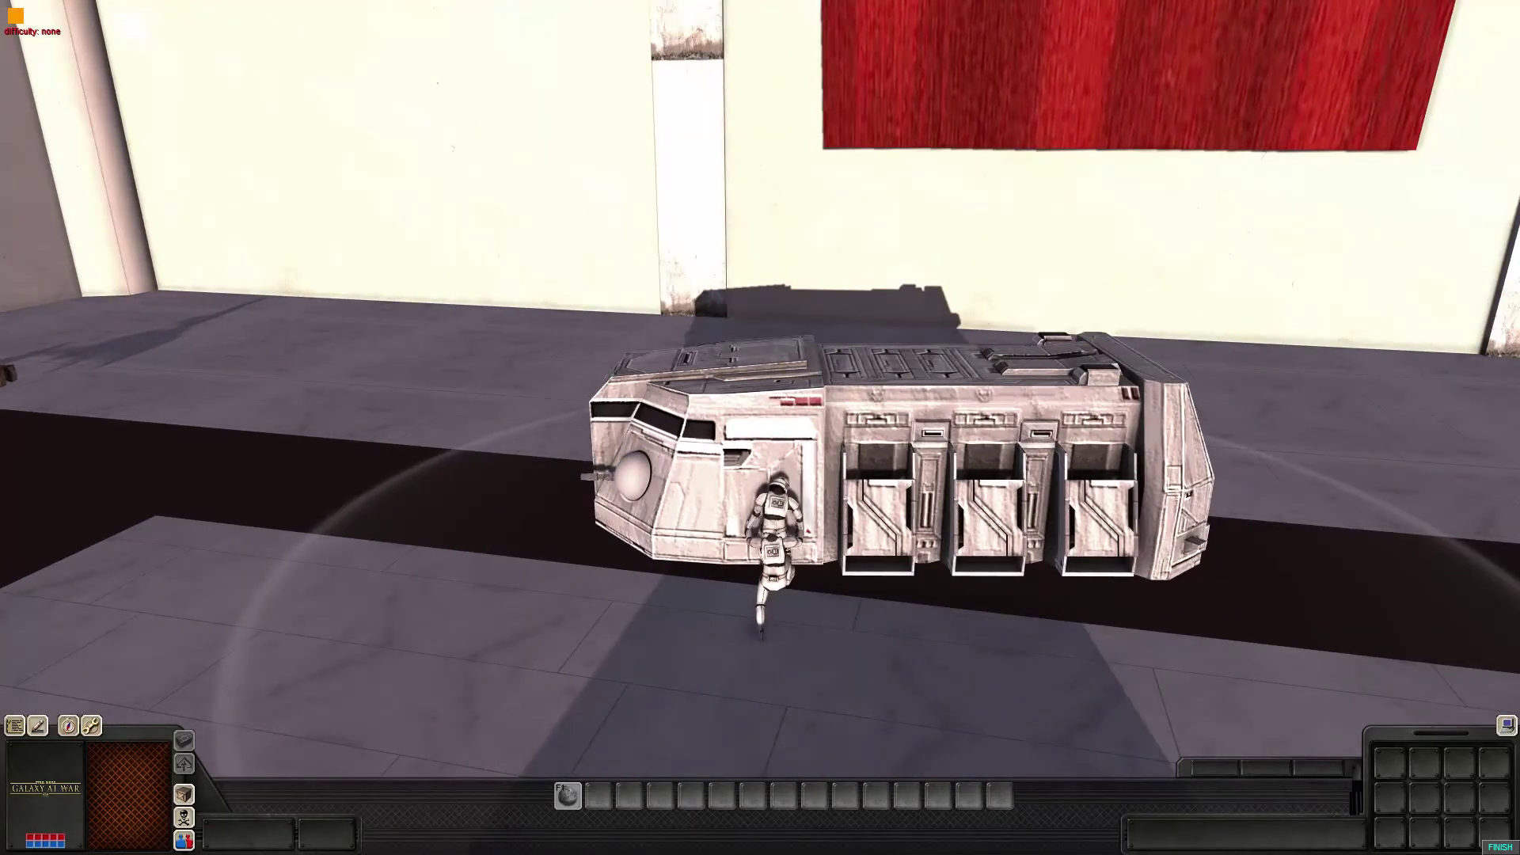
middle_click_drag(760, 428, 491, 364)
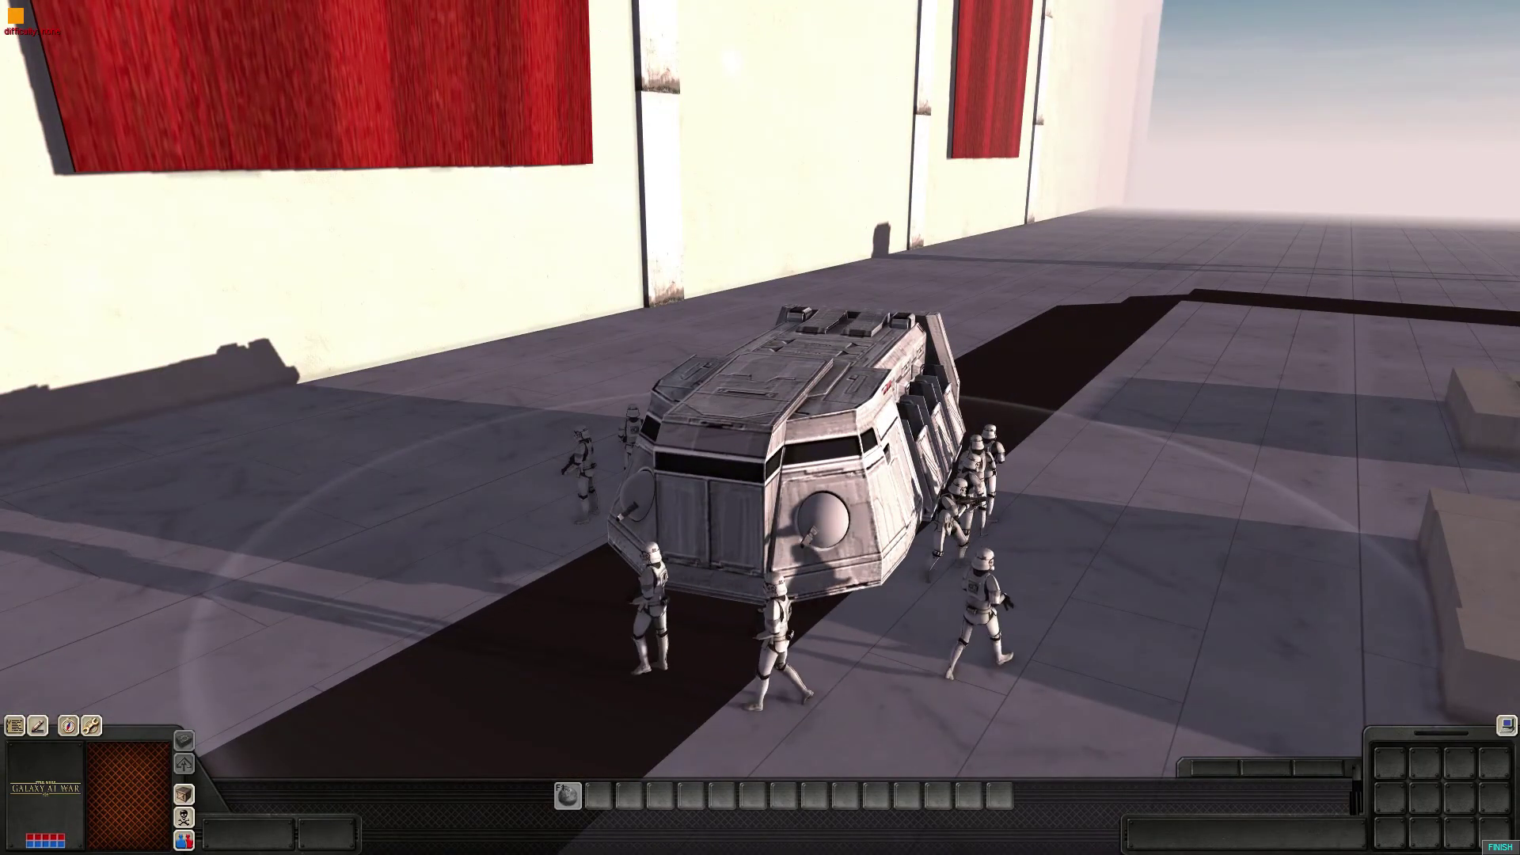
scroll(760, 427, "down", 5)
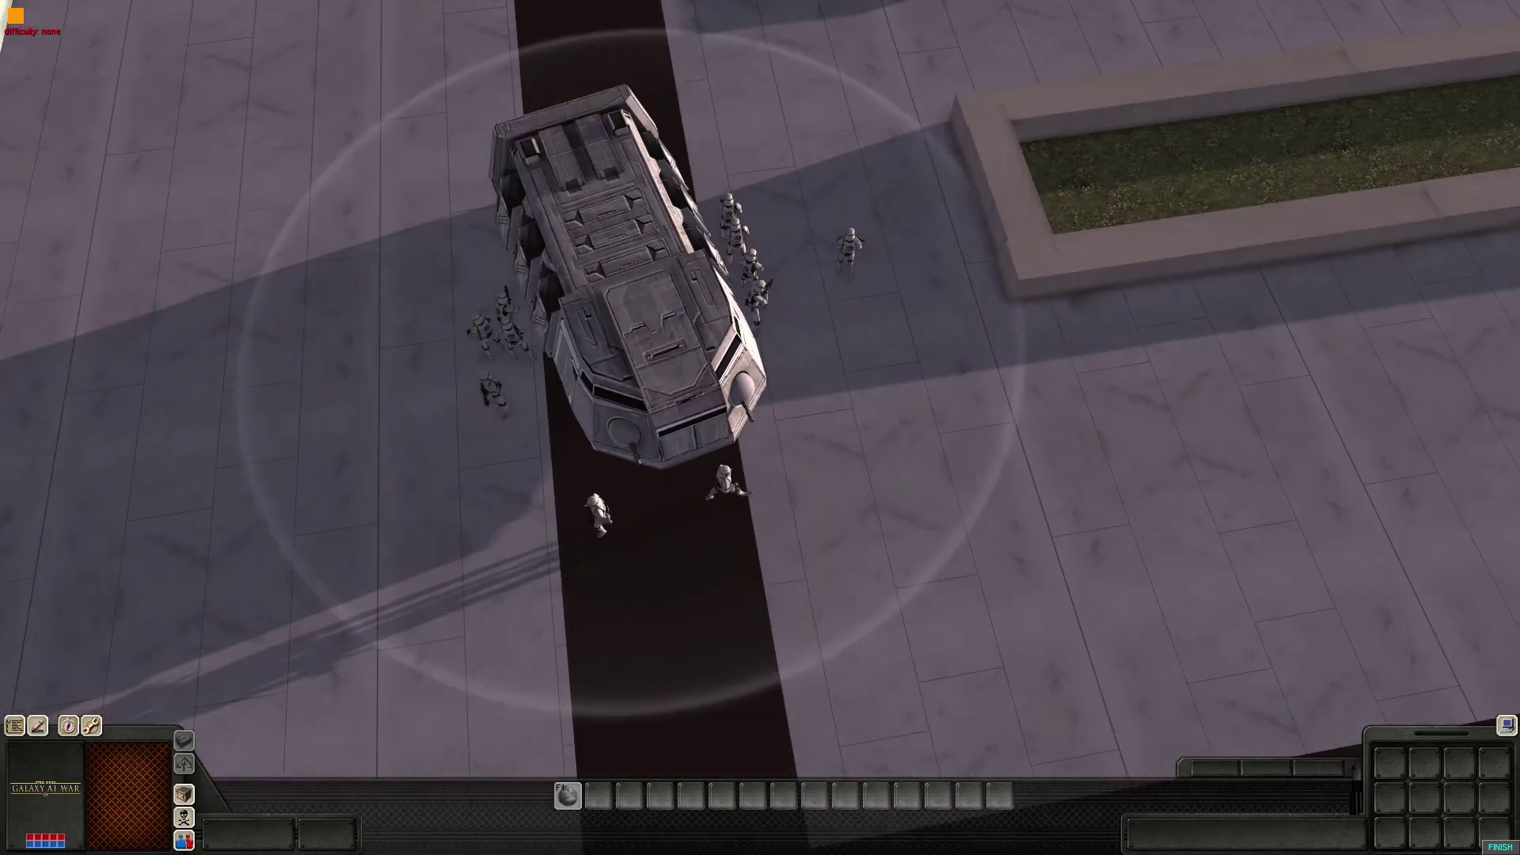
key("F3")
key("F1")
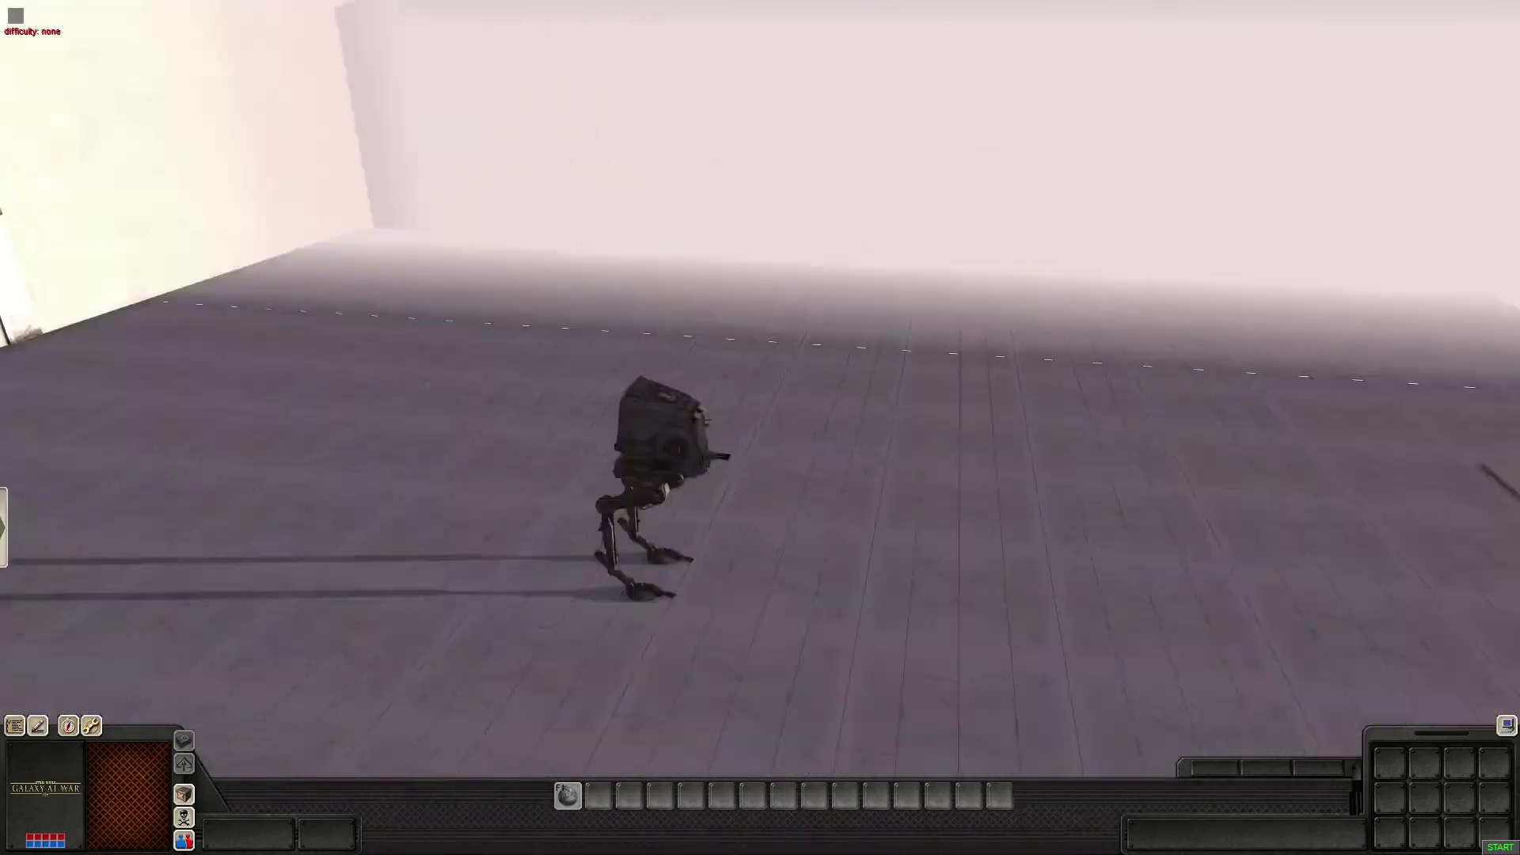
- Select the AT-ST walker standing on the open plaza in the mission's entity editor and delete it
scroll(661, 475, "up", 4)
key("F3")
left_click(564, 545)
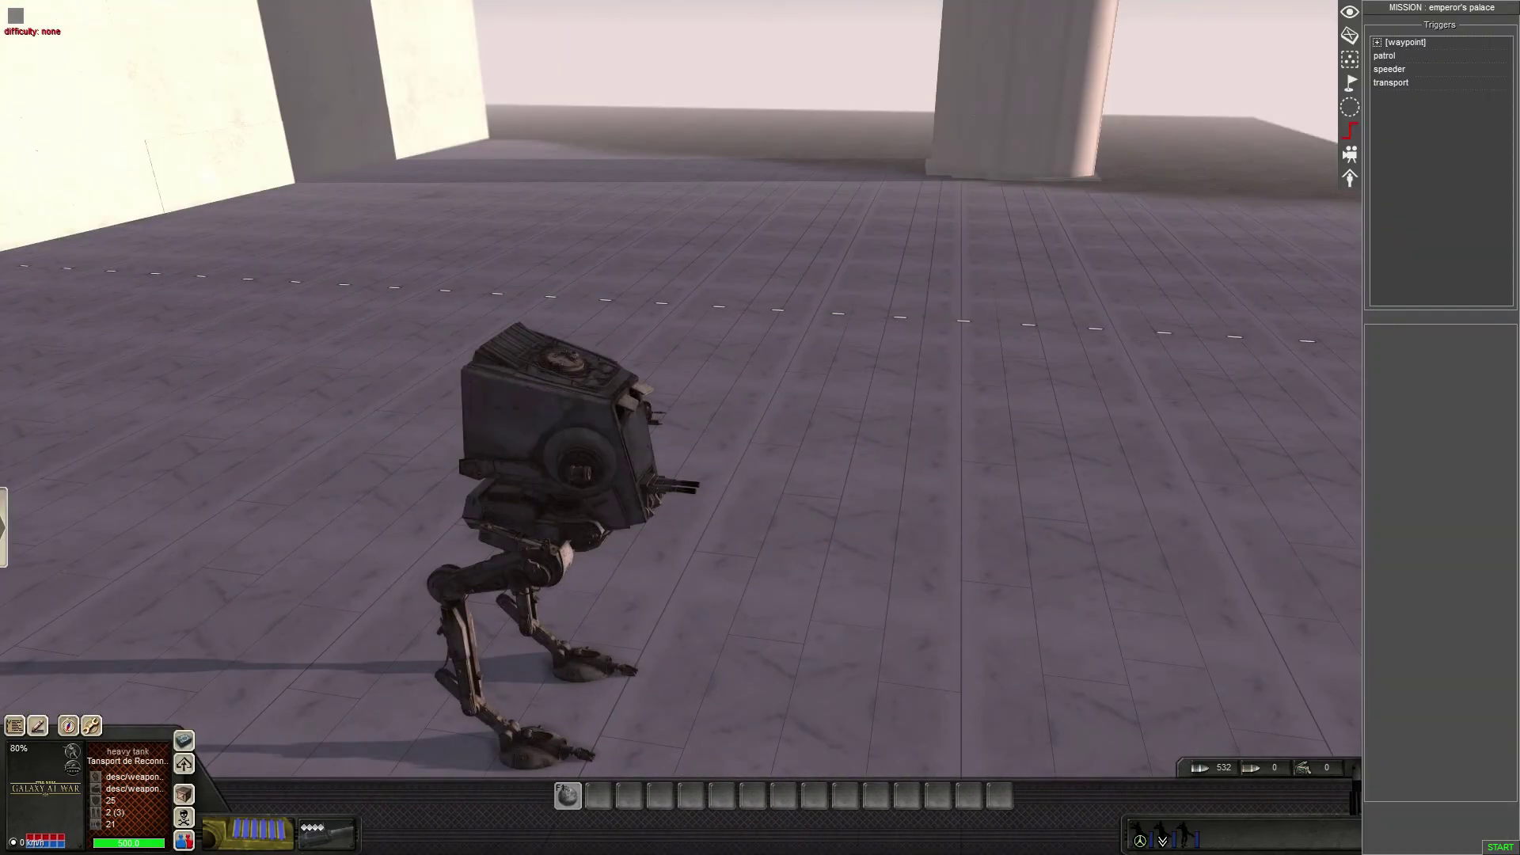
key("F2")
left_click(563, 545)
middle_click_drag(564, 544, 443, 586)
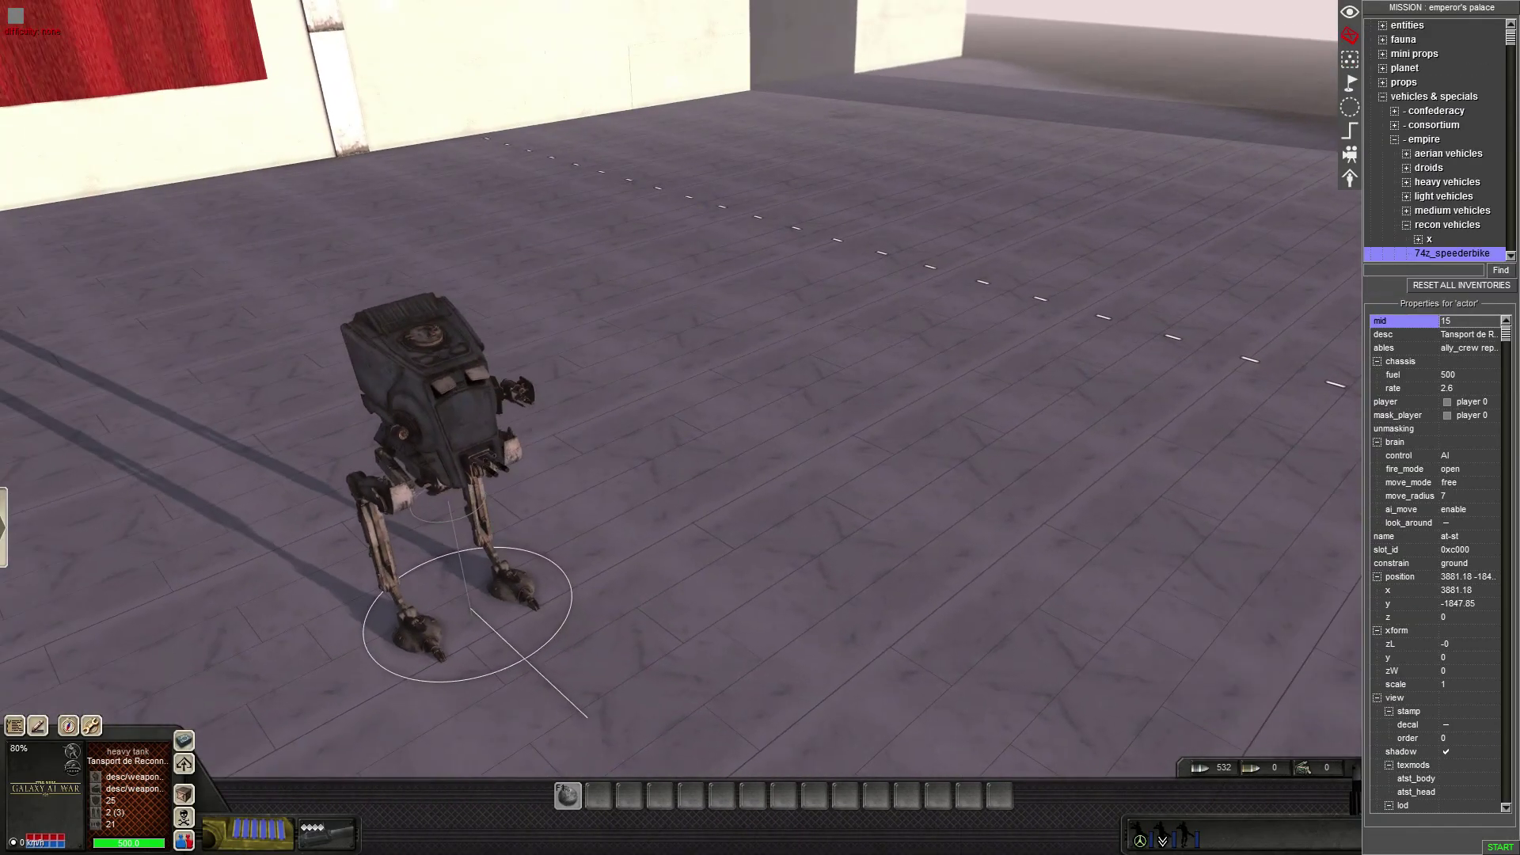
key("Delete")
- Return to the parked transport at the start of its route and switch to the map editor
middle_click_drag(760, 443, 317, 419)
key("F1")
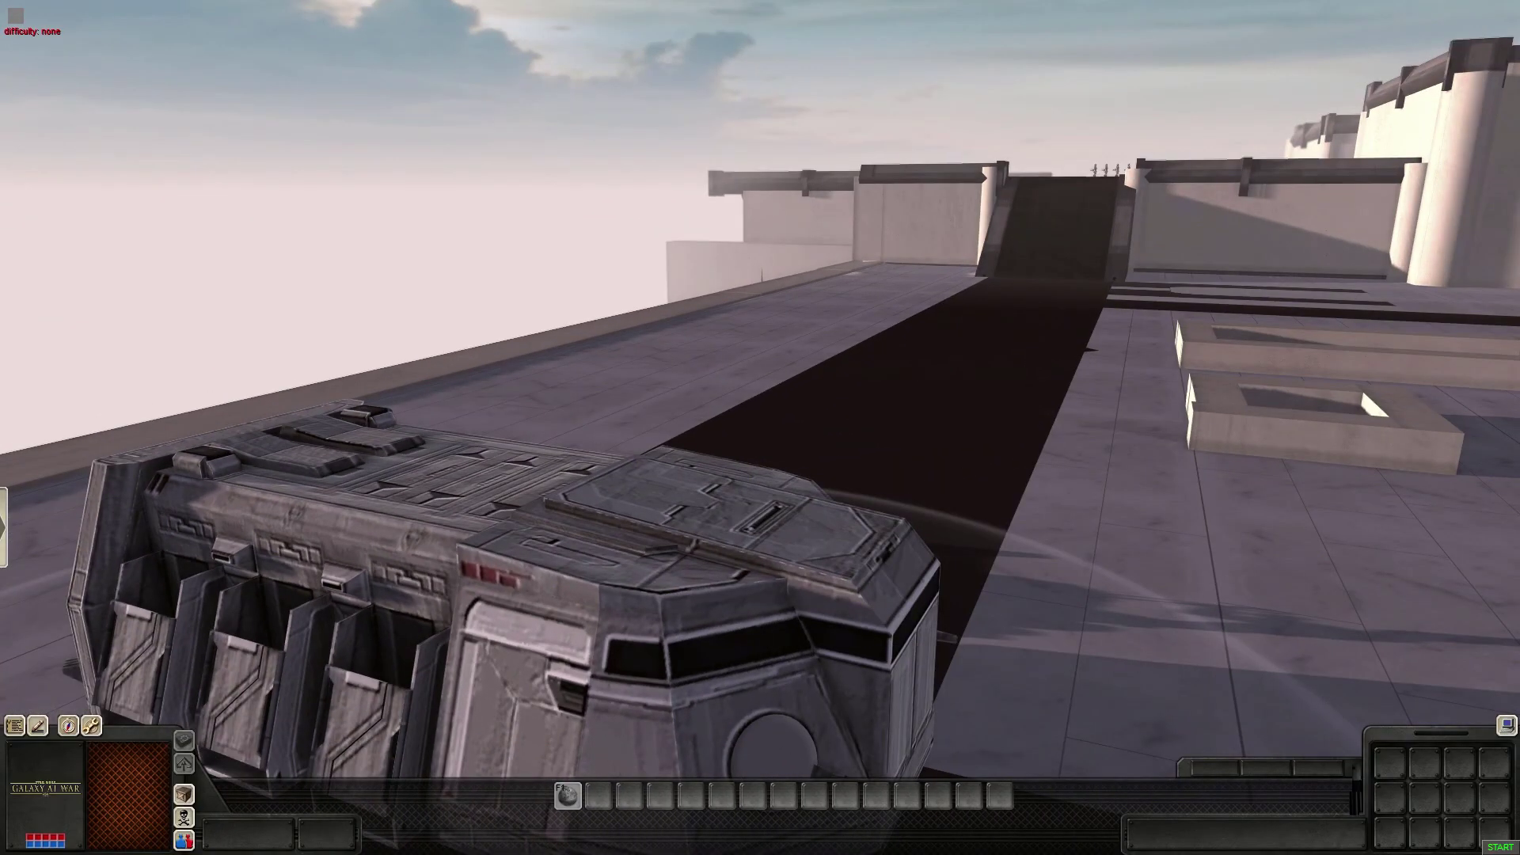
key("F2")
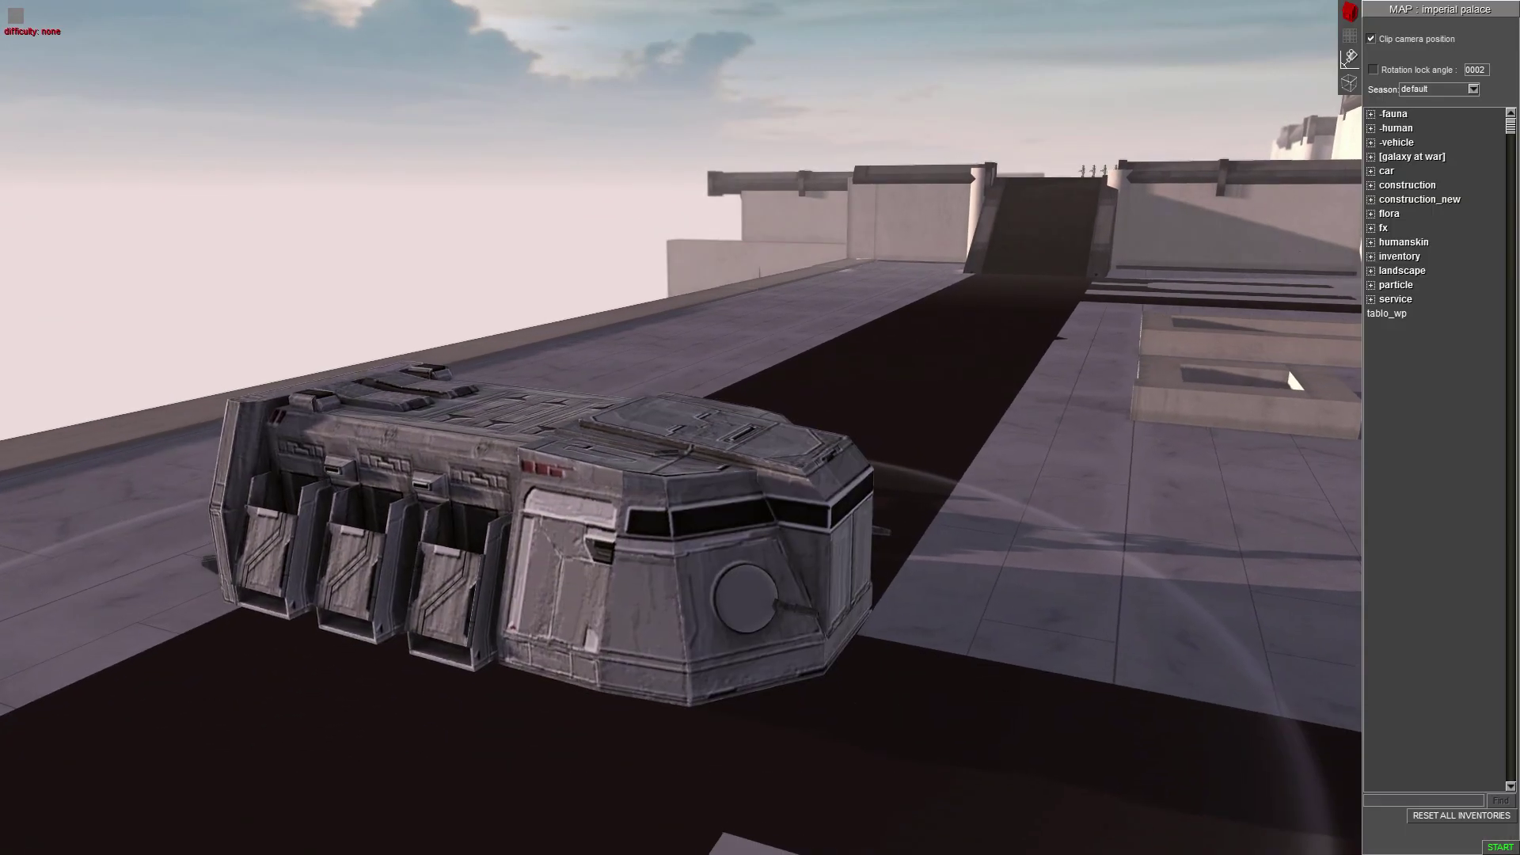